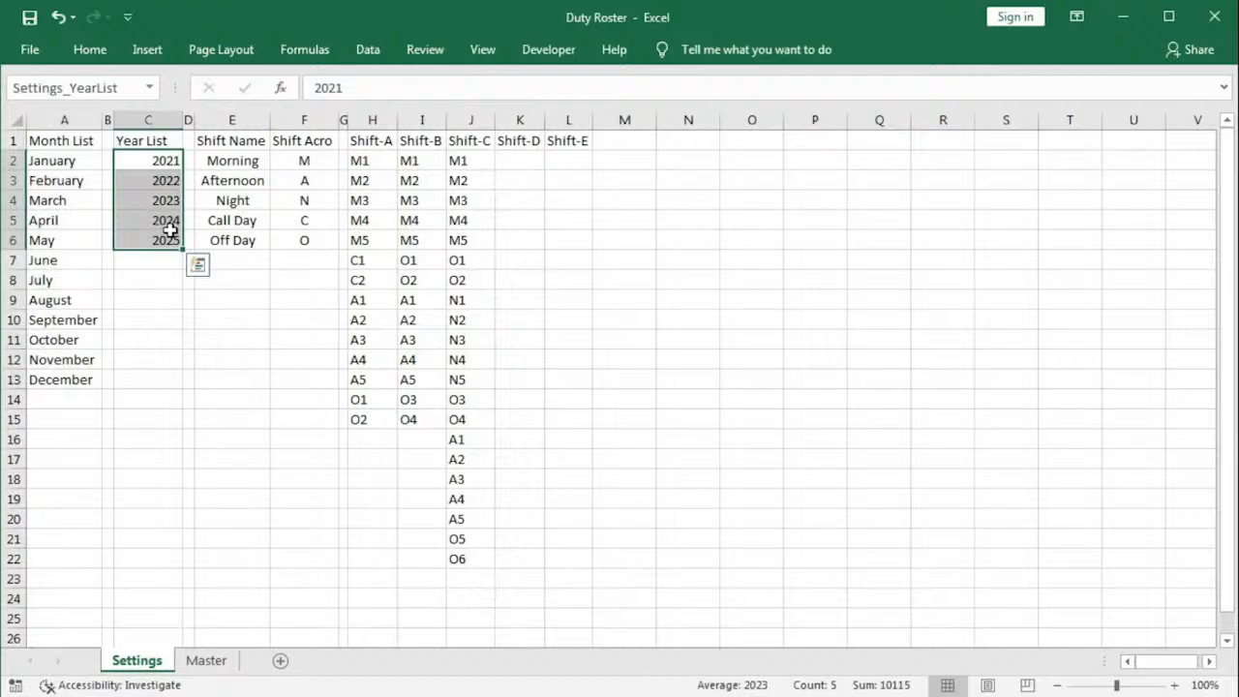
Step: Review the shift names and the day codes of the shift patterns, including the empty Shift-D column, on the Settings sheet
drag(233, 161, 233, 241)
click(229, 162)
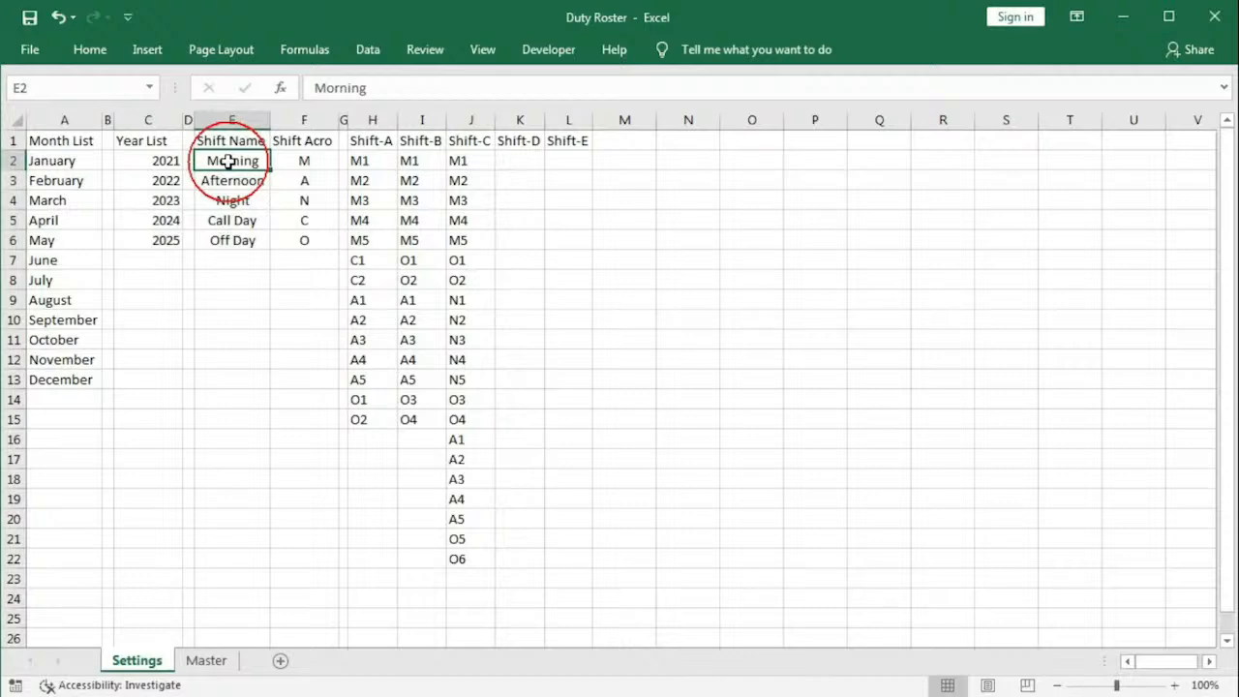
drag(360, 161, 371, 275)
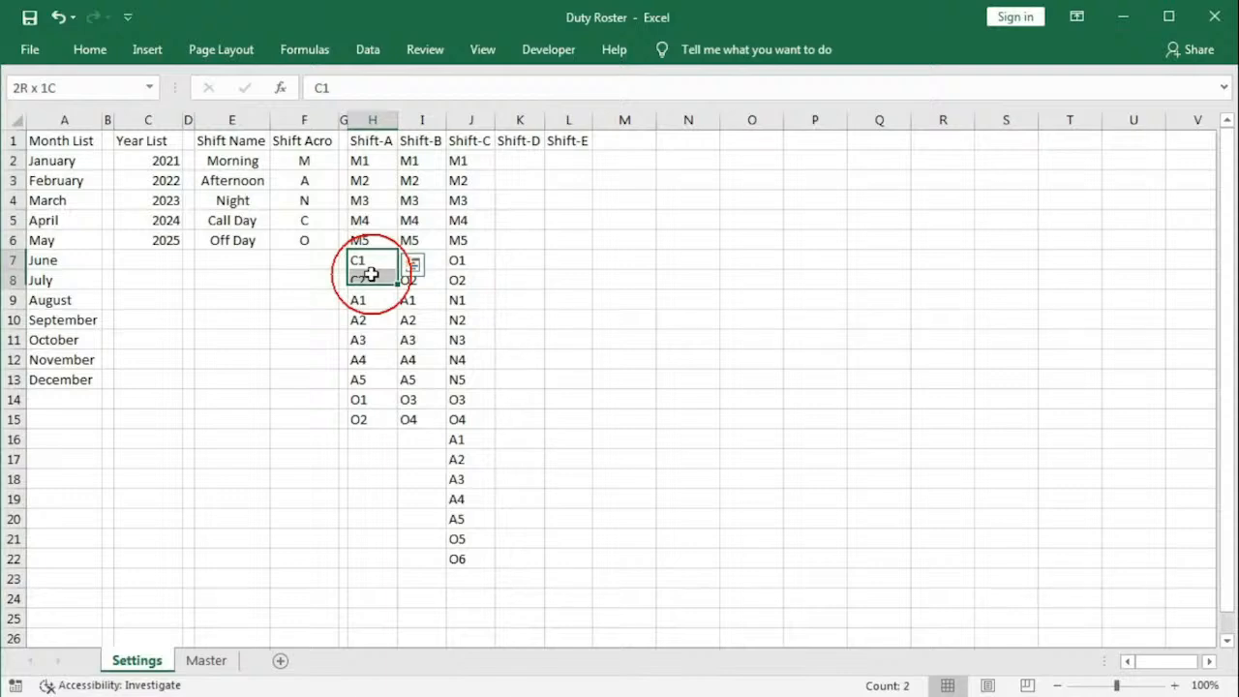
drag(460, 300, 467, 375)
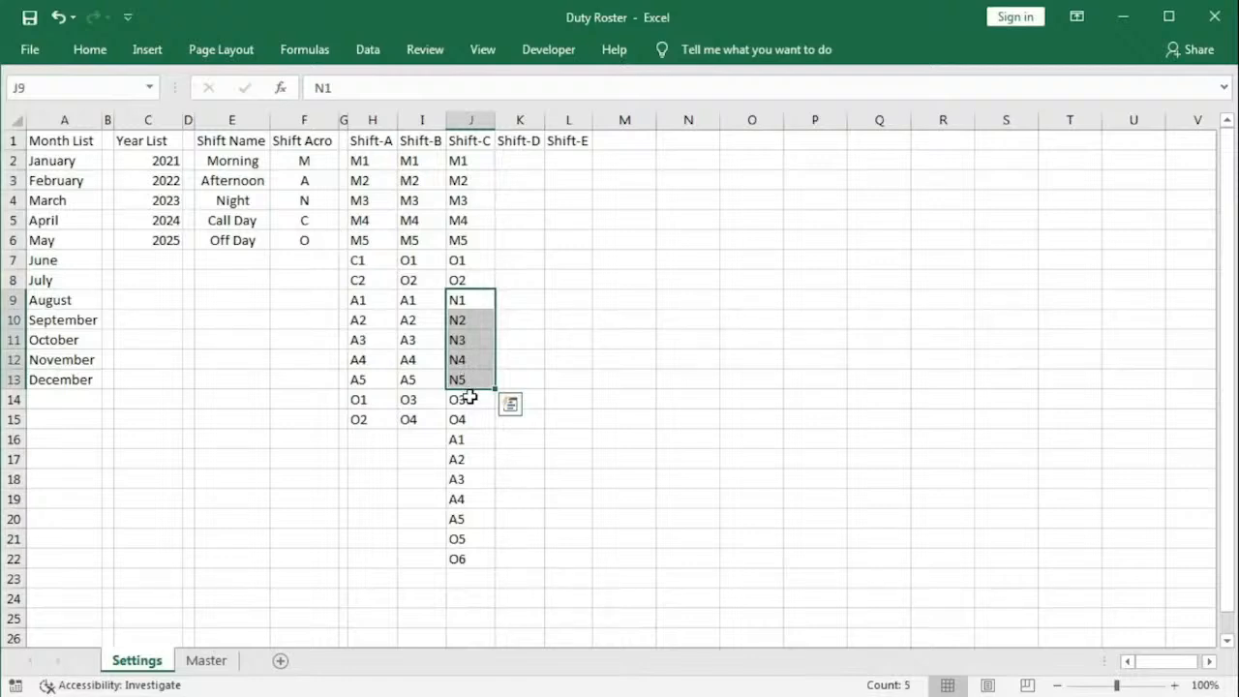
drag(470, 399, 456, 556)
click(456, 545)
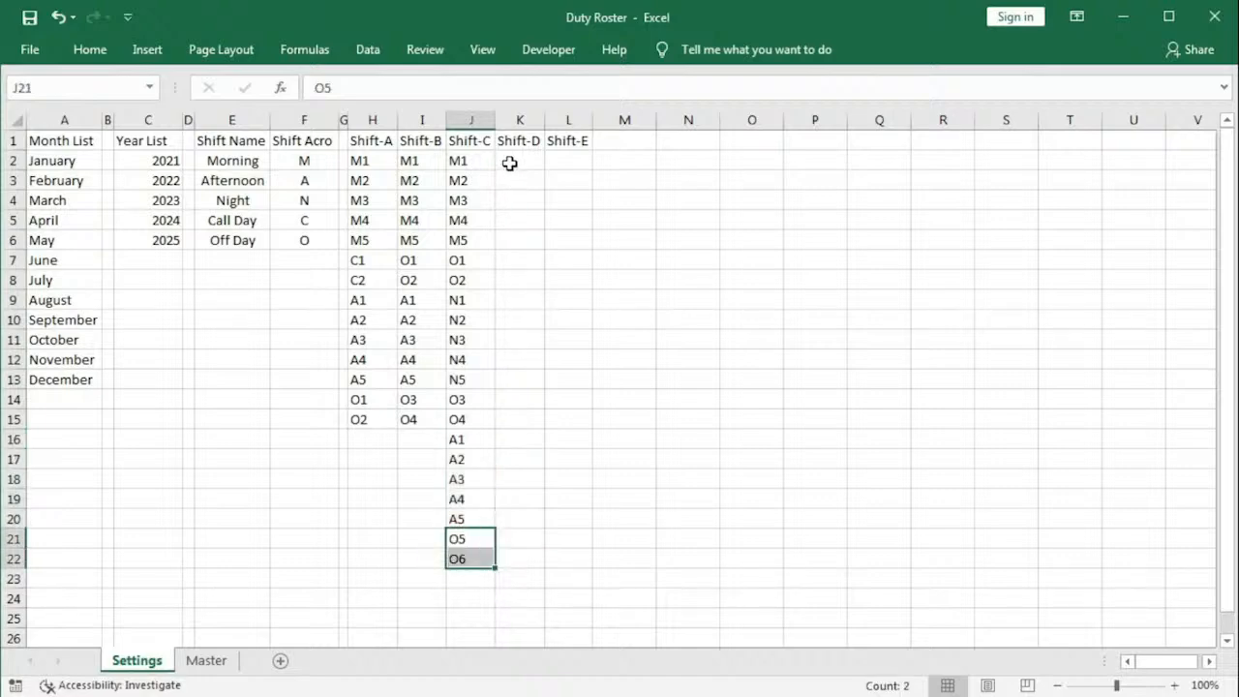
drag(509, 161, 520, 411)
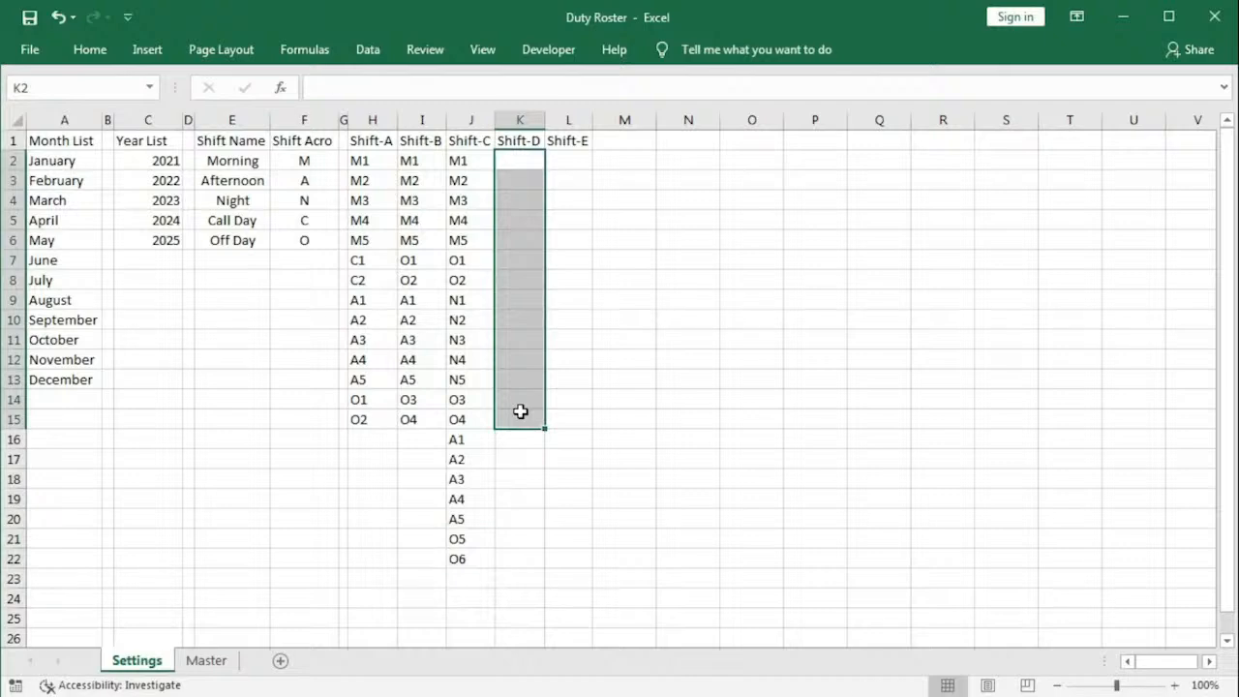
Step: Add a shift named Day with the acronym D below Off Day in the shift list
click(236, 262)
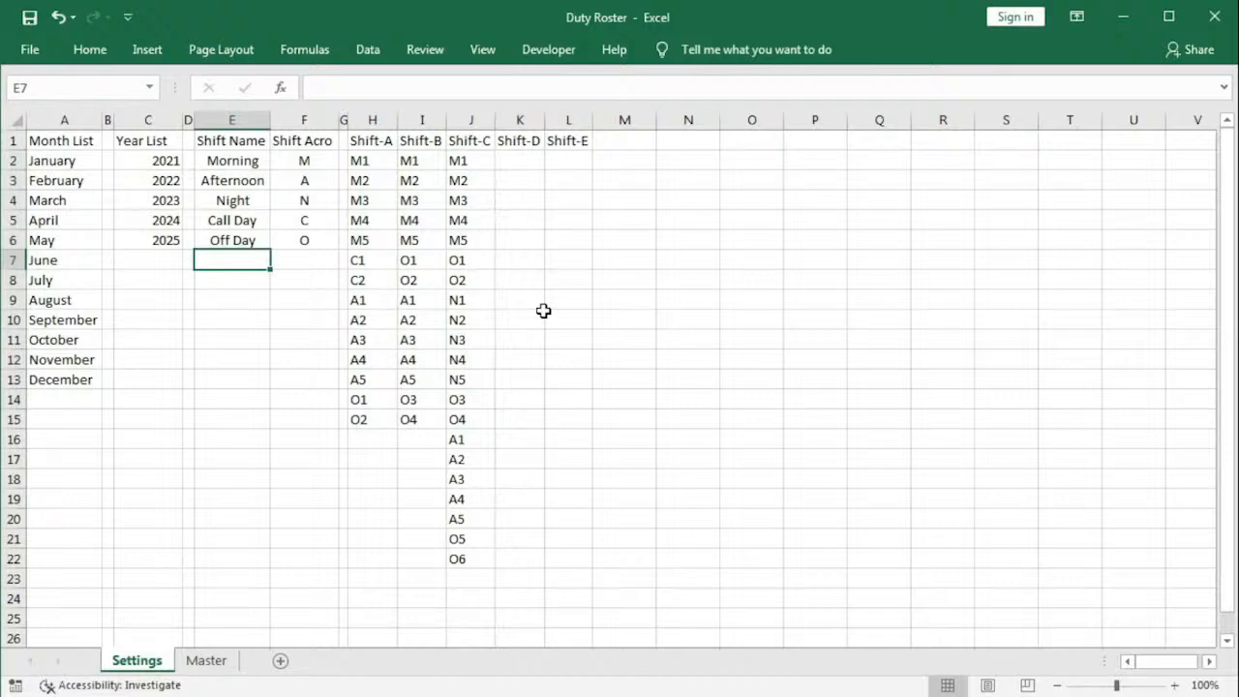
text(Day)
key(Tab)
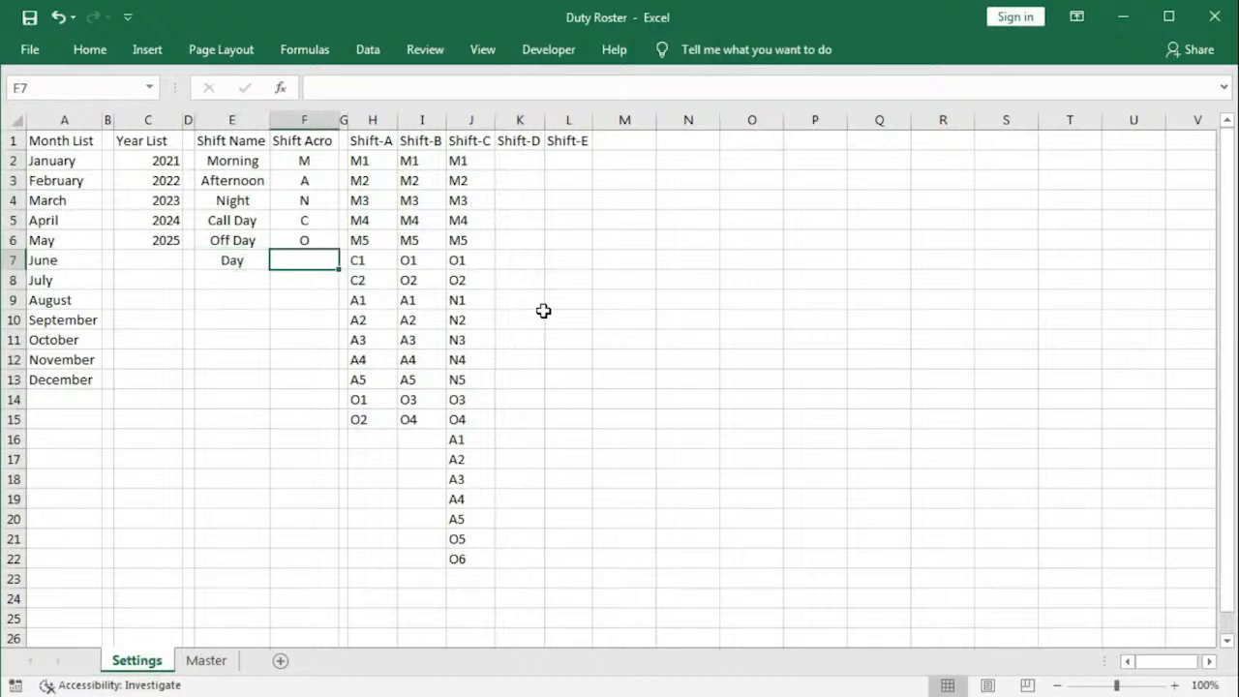
text(D)
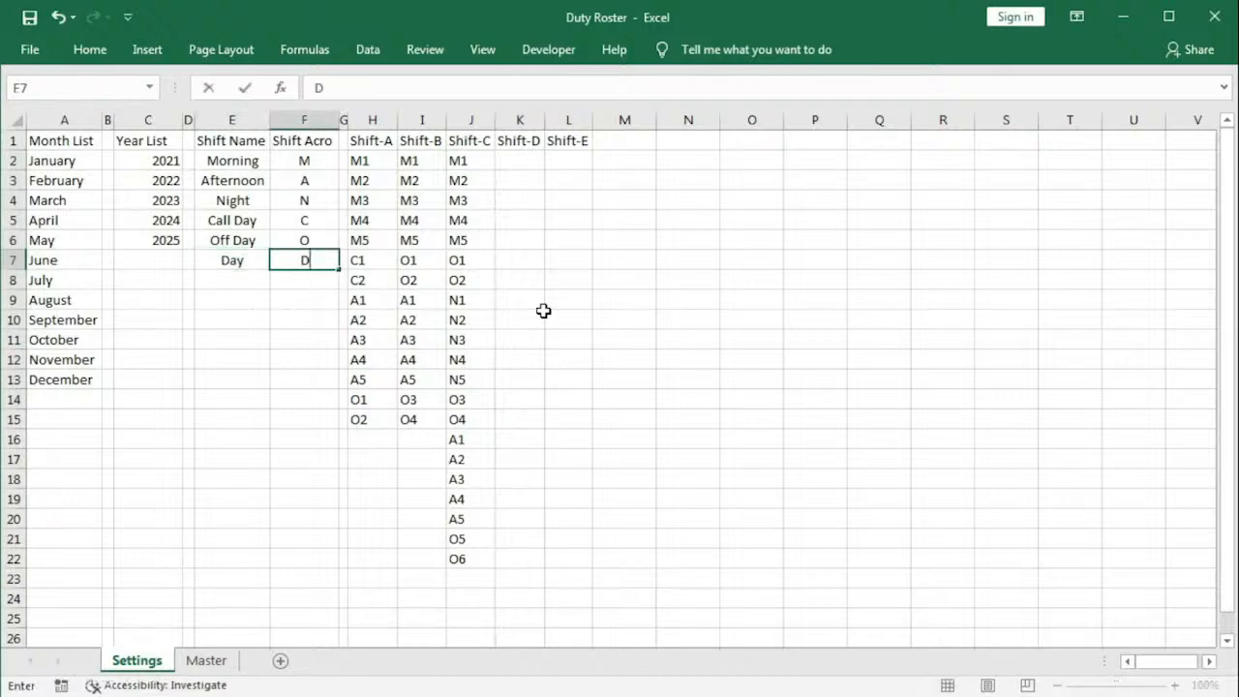
key(Return)
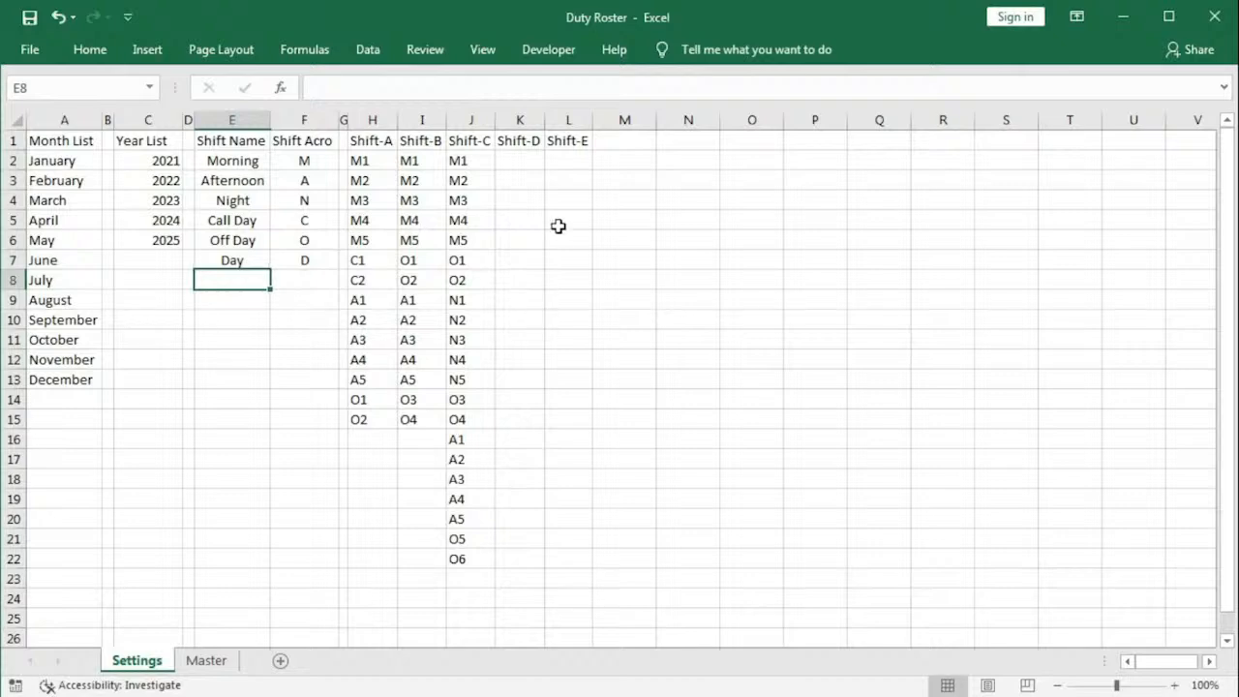
Step: Enter the day-shift codes D1, D2 and D3 in cells K2 to K4 of the Shift-D column
drag(520, 163, 526, 302)
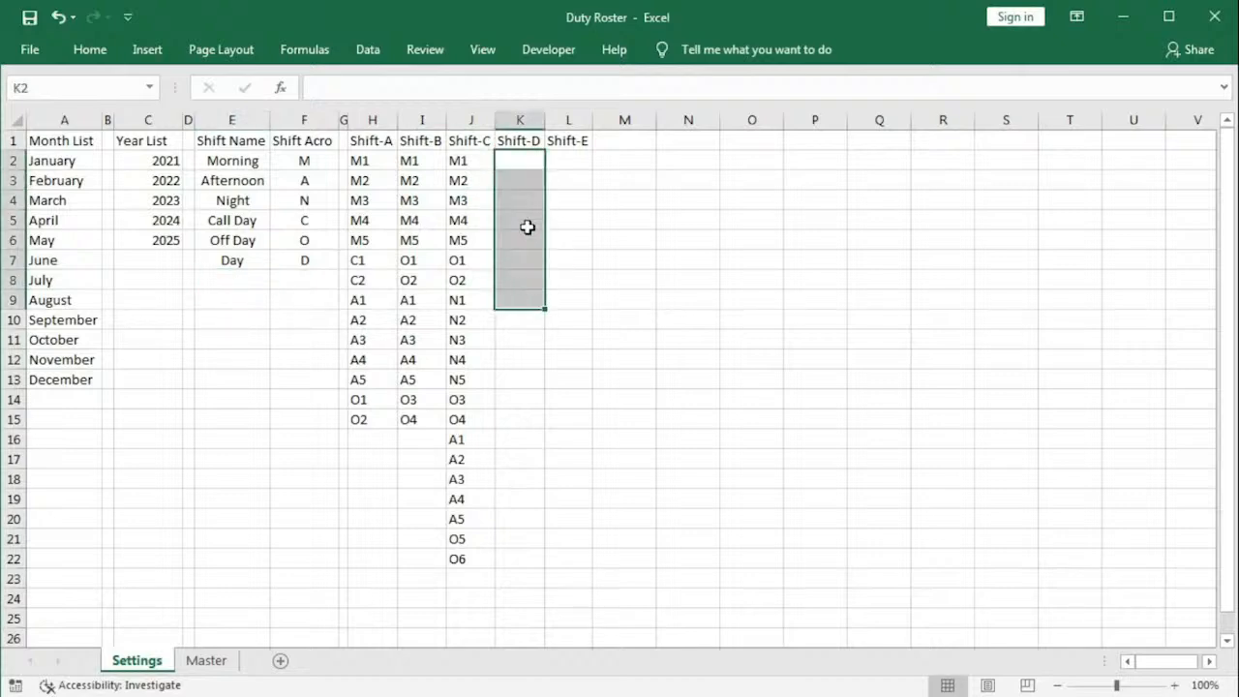
click(517, 159)
text(D1)
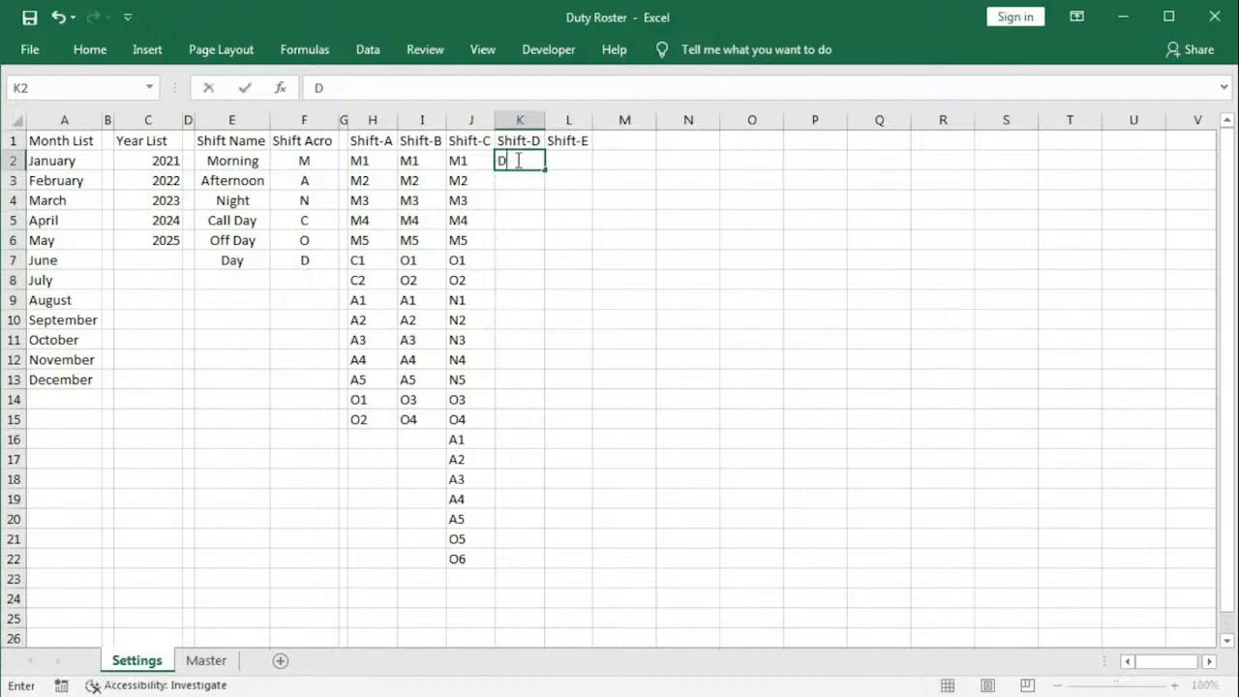
key(Return)
text(D1)
key(BackSpace)
text(2)
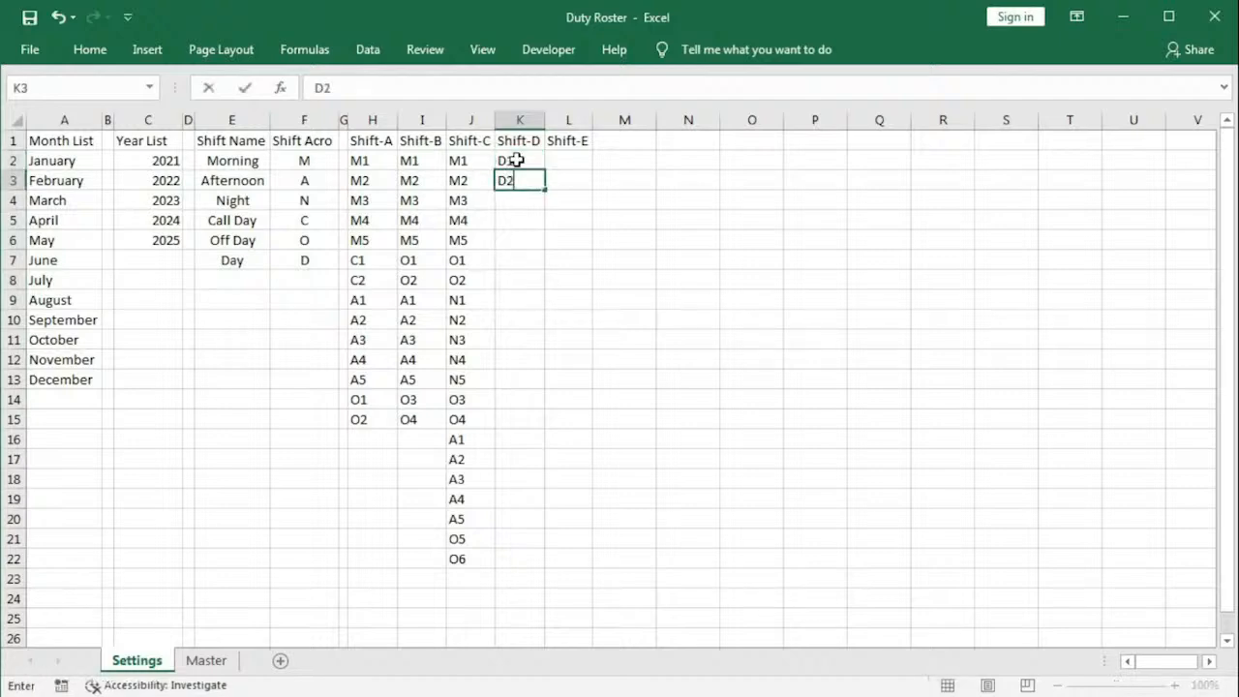
key(Return)
text(D3)
key(Return)
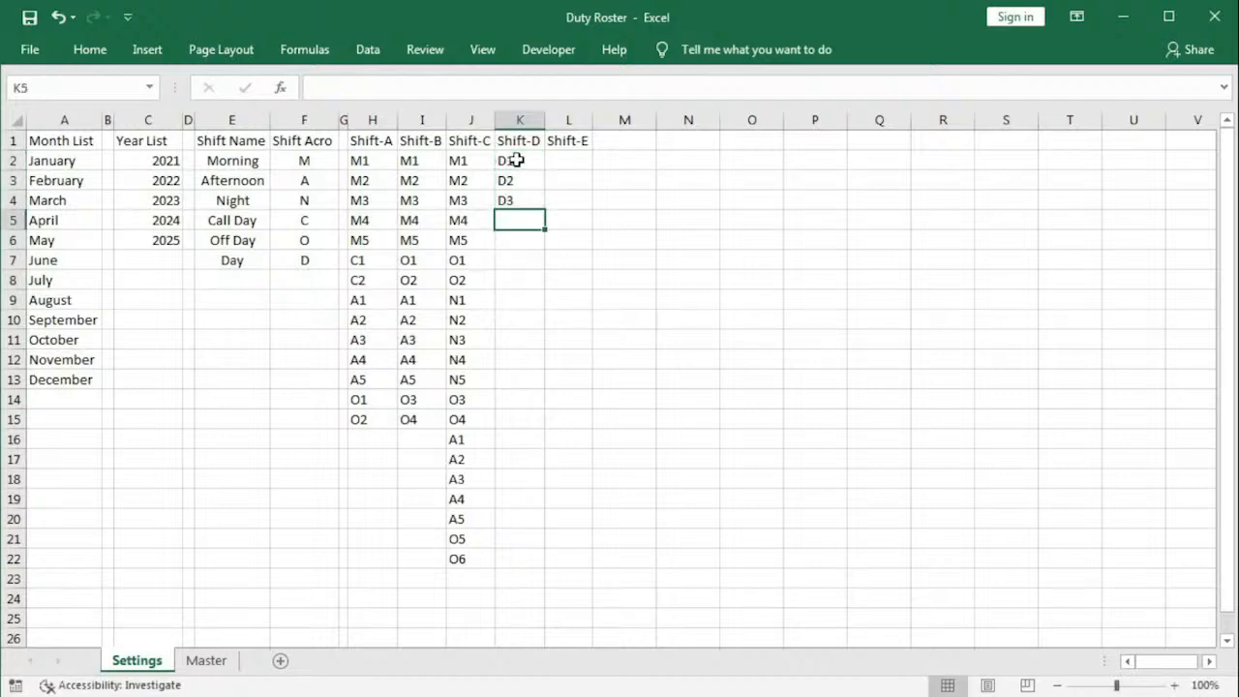
Step: Enter the off-day codes O1 and O2 below D3 in the Shift-D column
drag(517, 159, 524, 193)
click(525, 219)
text(O1)
key(Return)
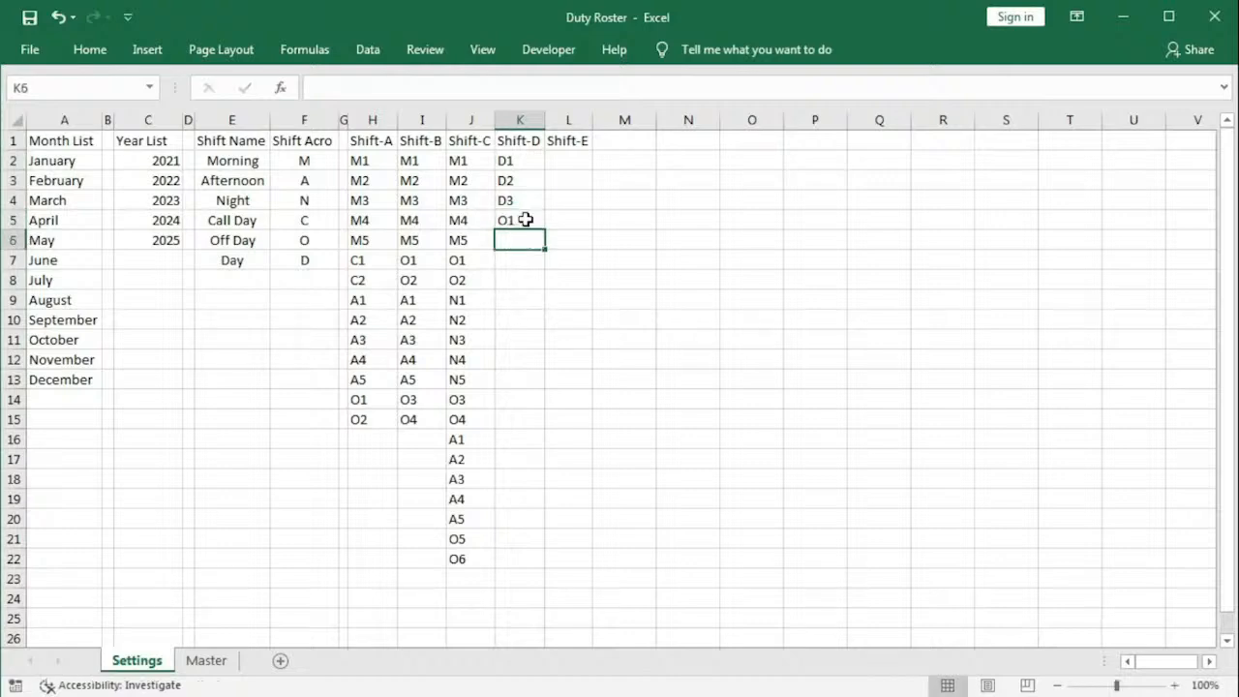
text(O2)
key(Return)
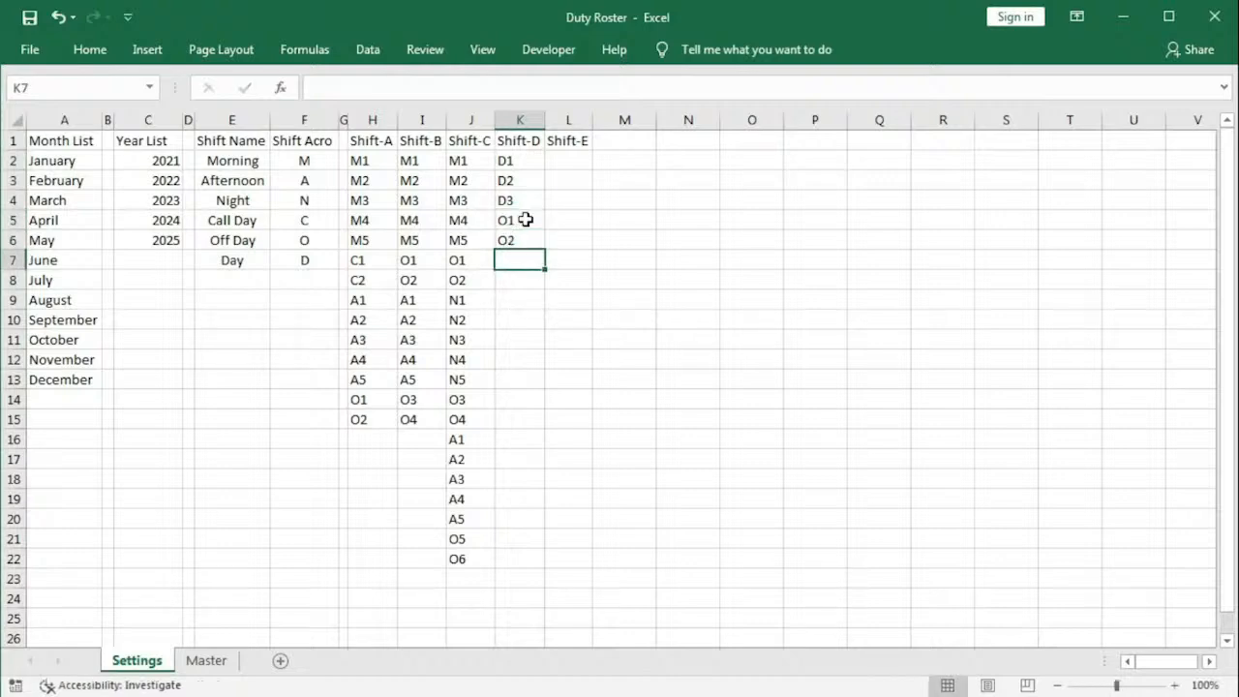
Step: Enter the night-shift codes N1, N2 and N3 in cells K7 to K9 of the Shift-D column
text(Ni)
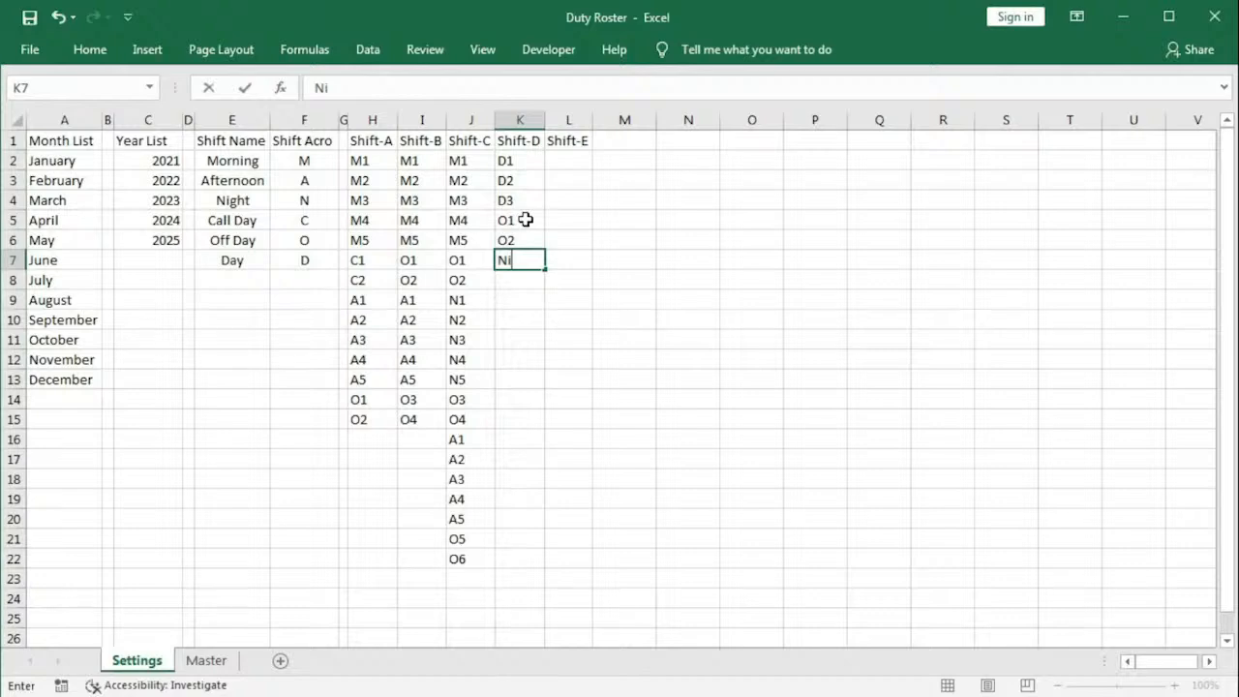
key(BackSpace)
text(1)
key(Return)
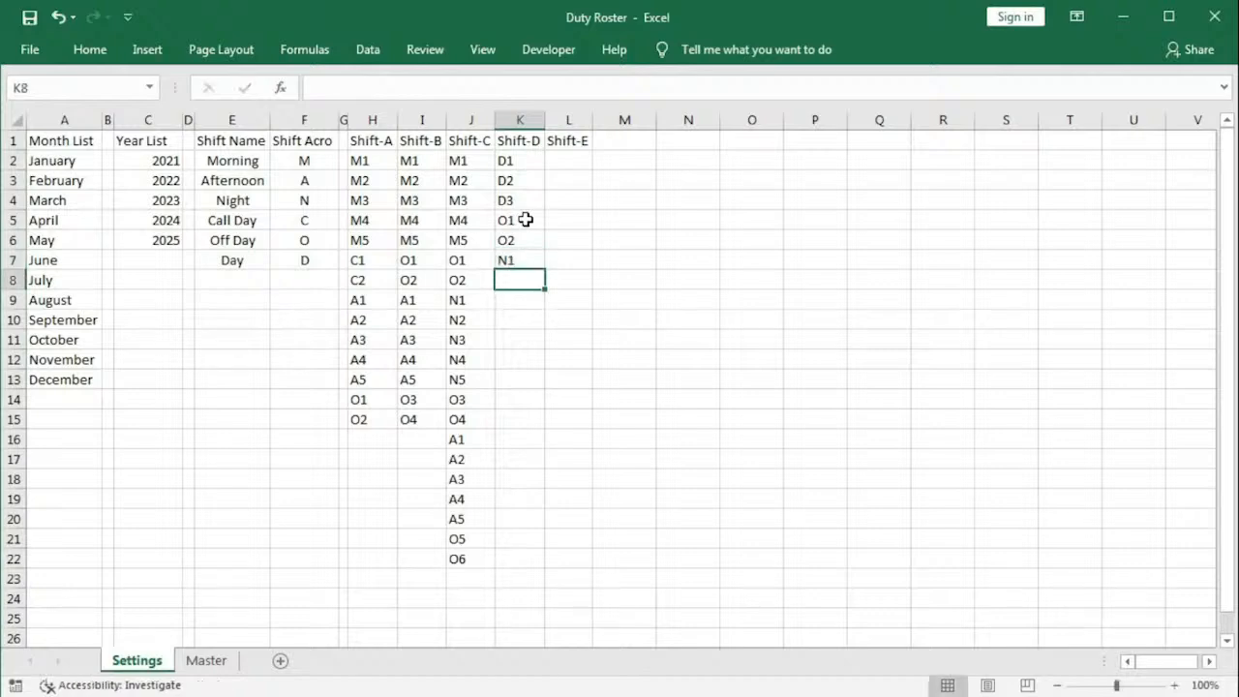
text(N12)
key(Return)
text(N3)
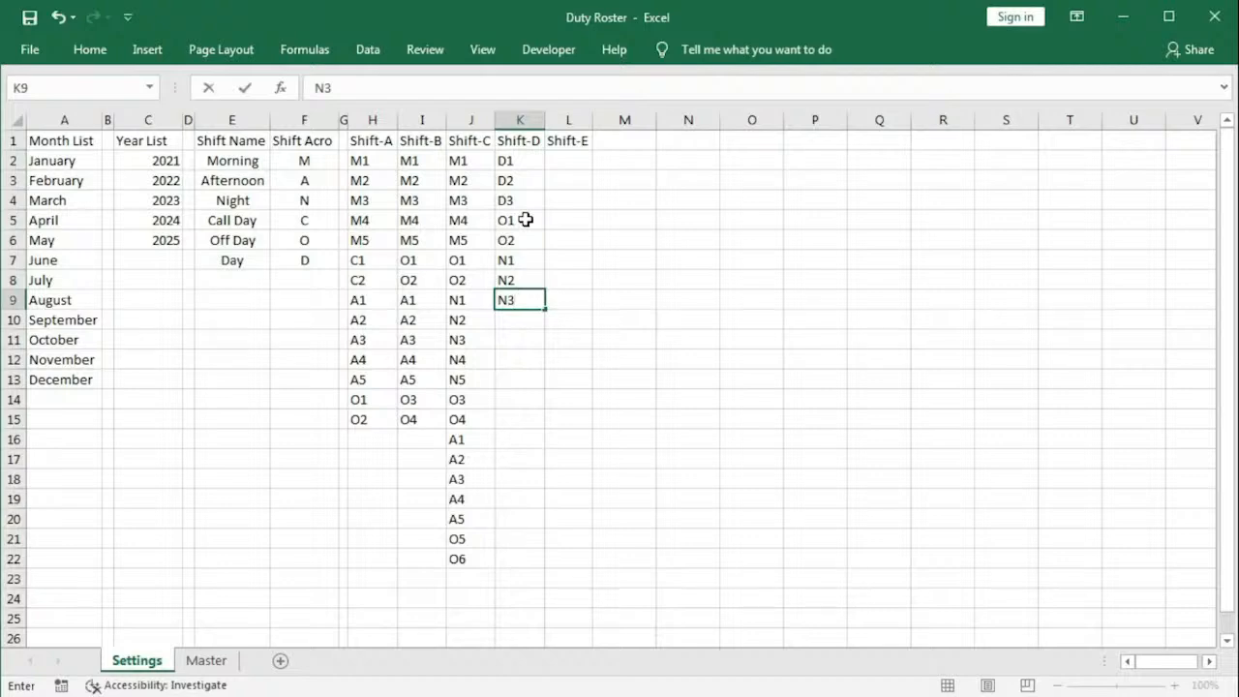
key(Return)
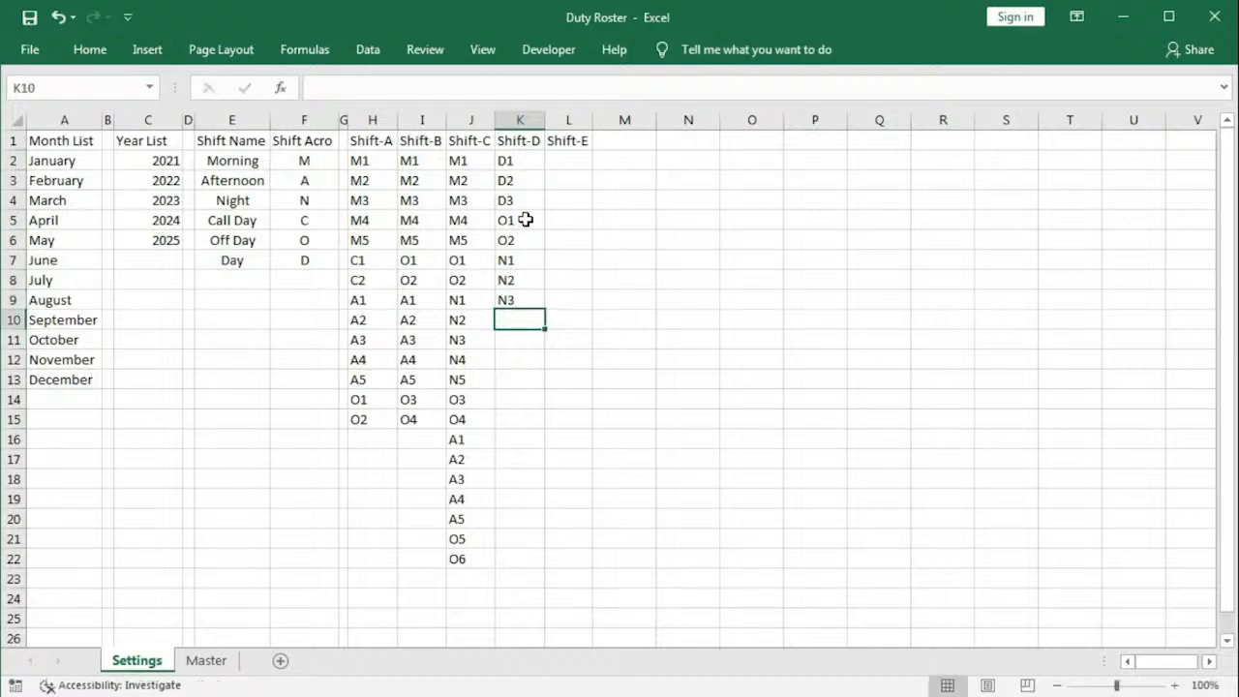
Step: Enter the off-day codes O3 and O4 in K10 and K11, and review the Shift-D pattern in K2:K11
text(O3)
key(Return)
text(O4)
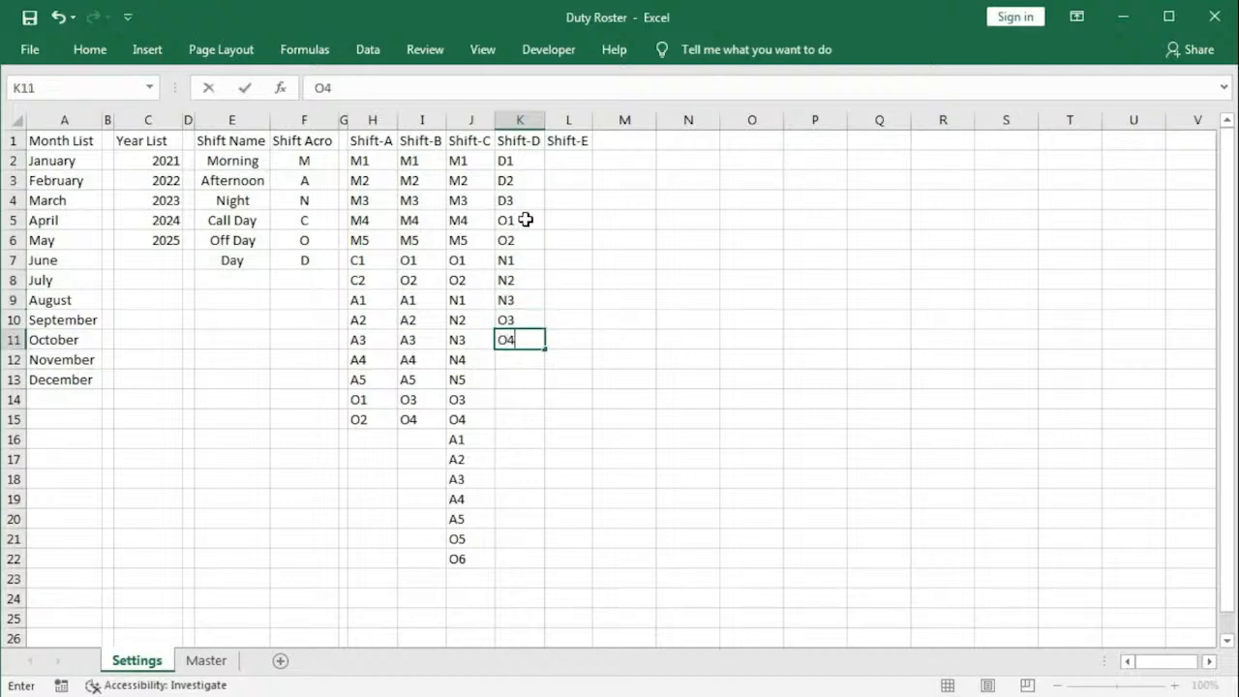
key(Return)
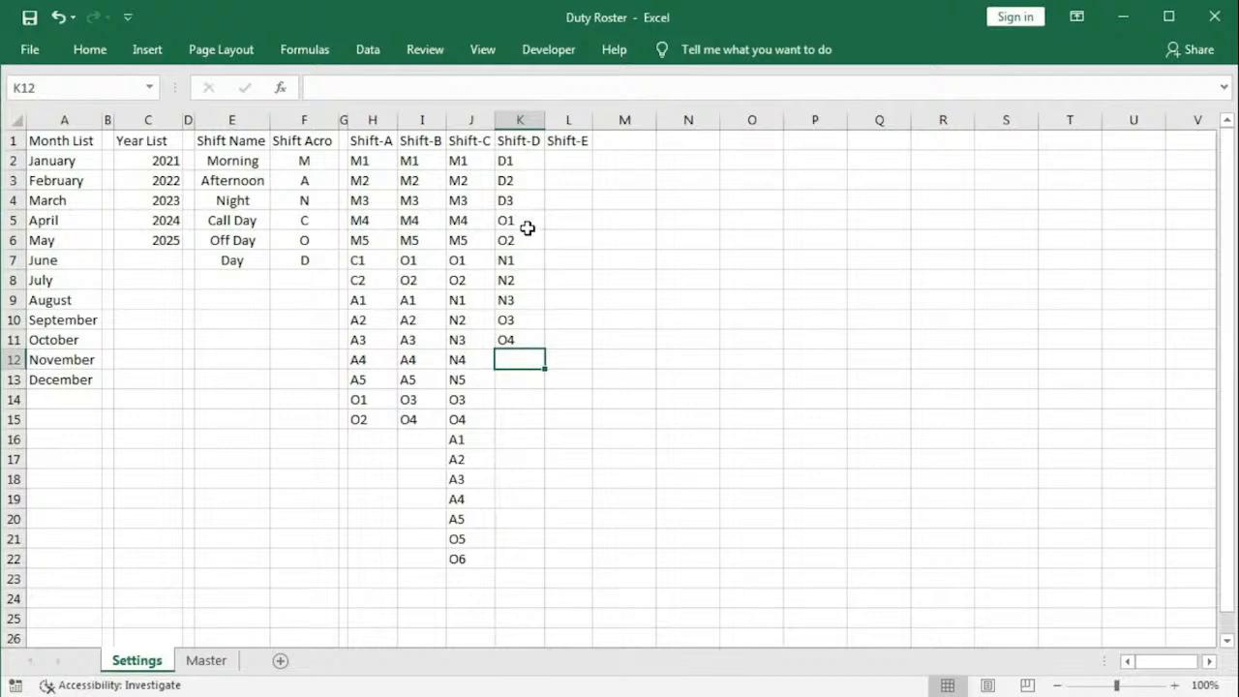
drag(526, 221, 524, 244)
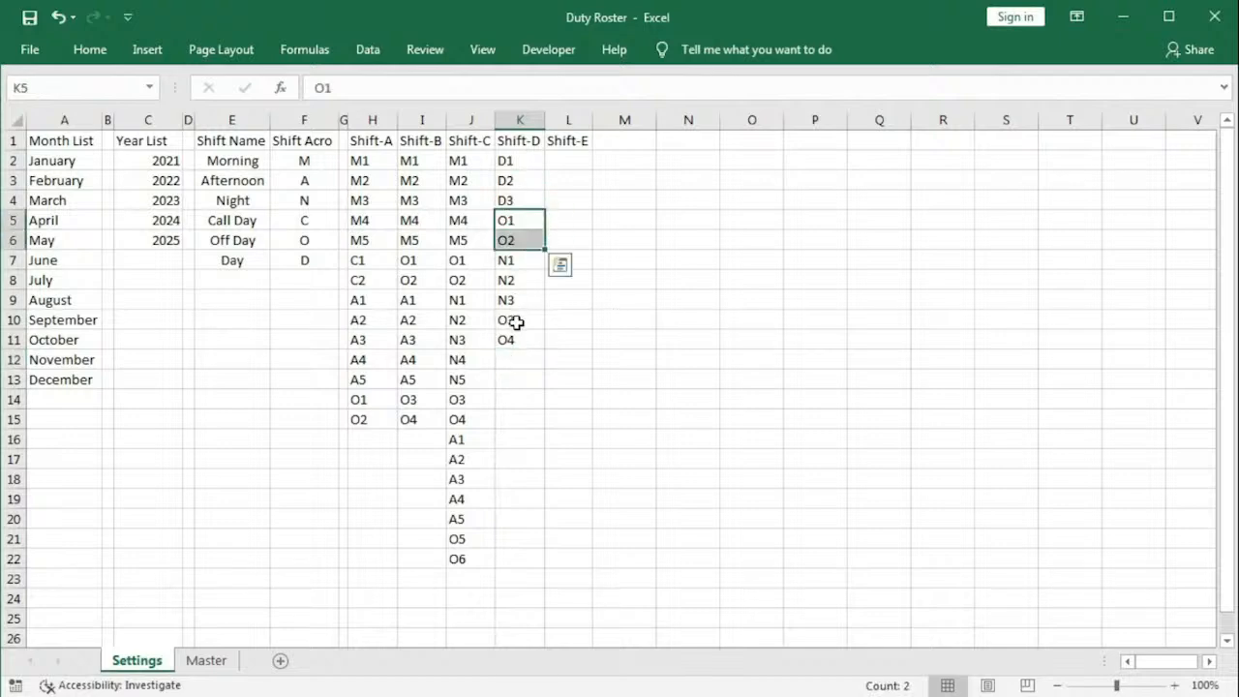
drag(514, 323, 520, 336)
click(521, 337)
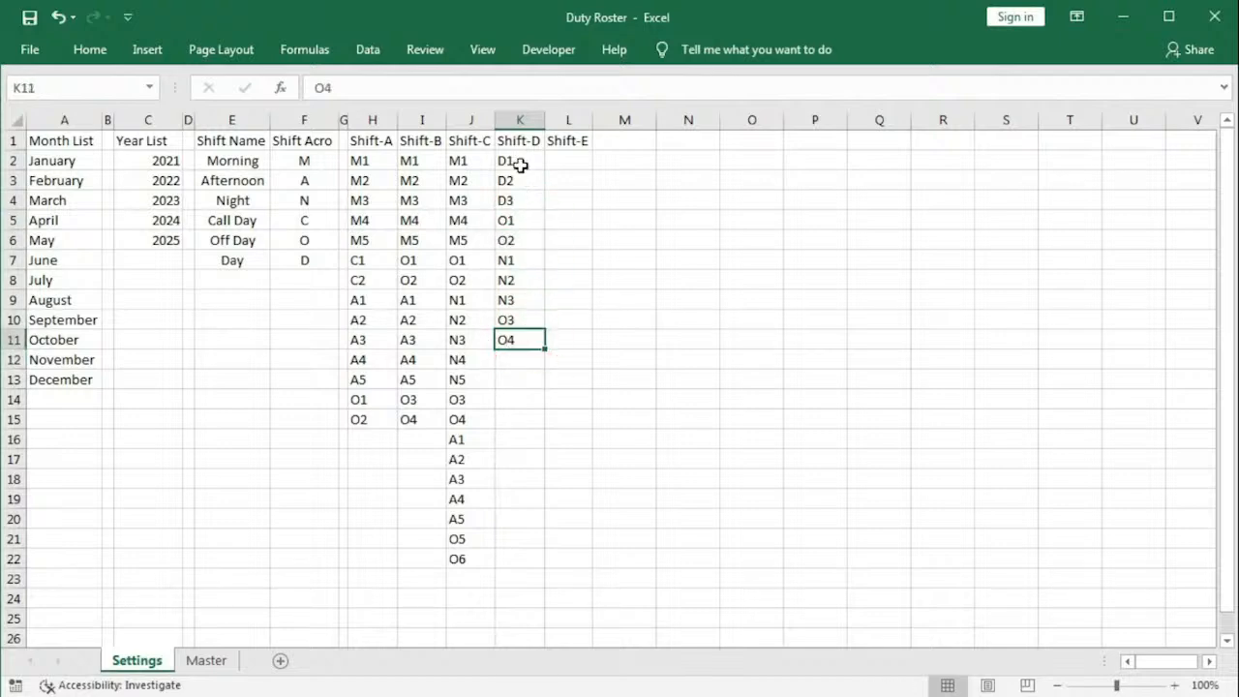
drag(520, 161, 526, 340)
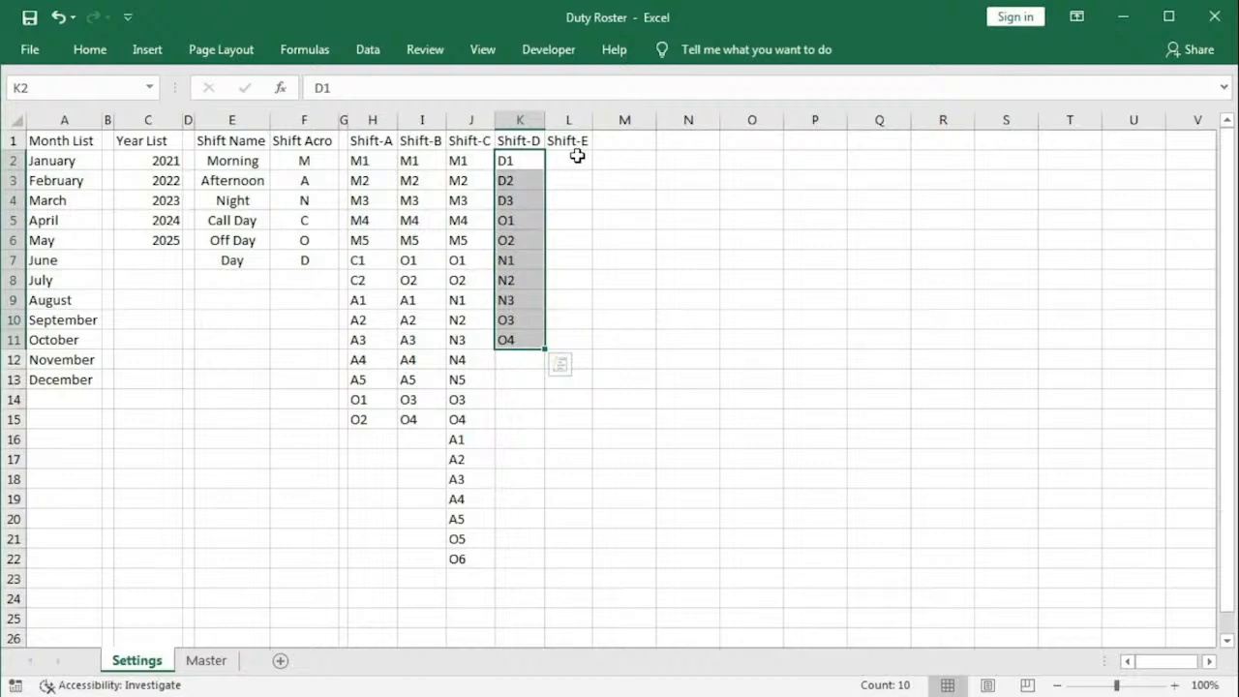
Step: Clear the shift type and shift start entries of all ten employees on the Master sheet
click(208, 660)
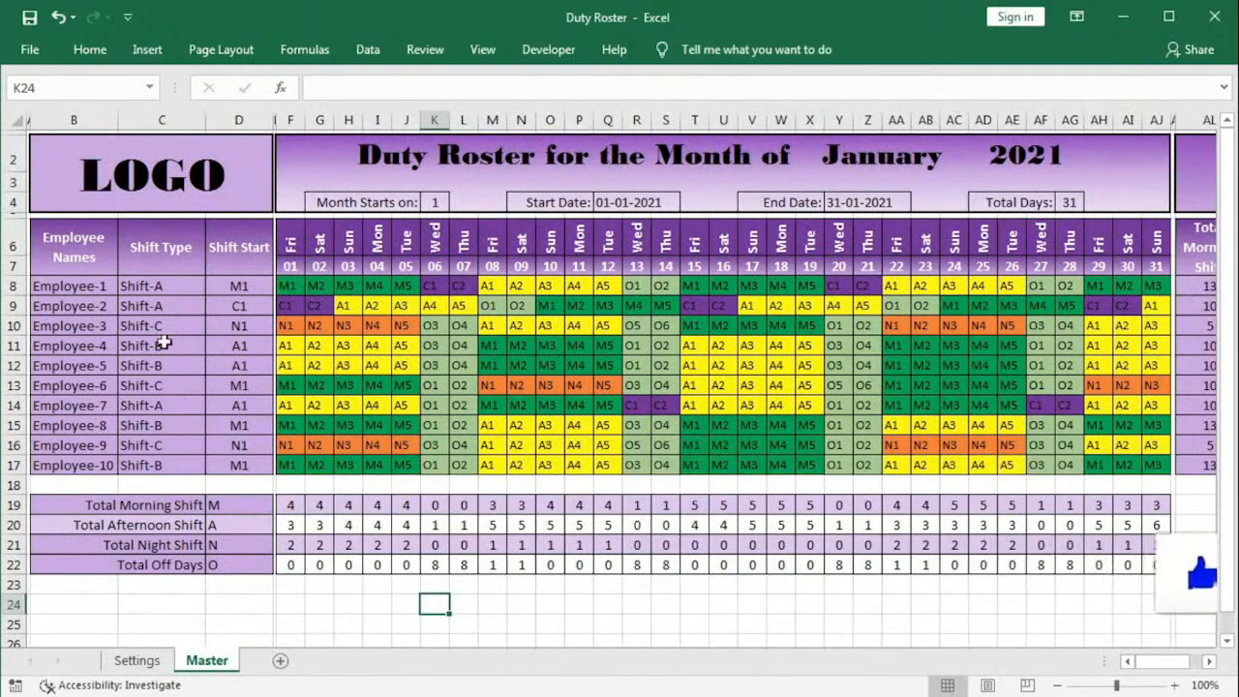
drag(138, 288, 236, 465)
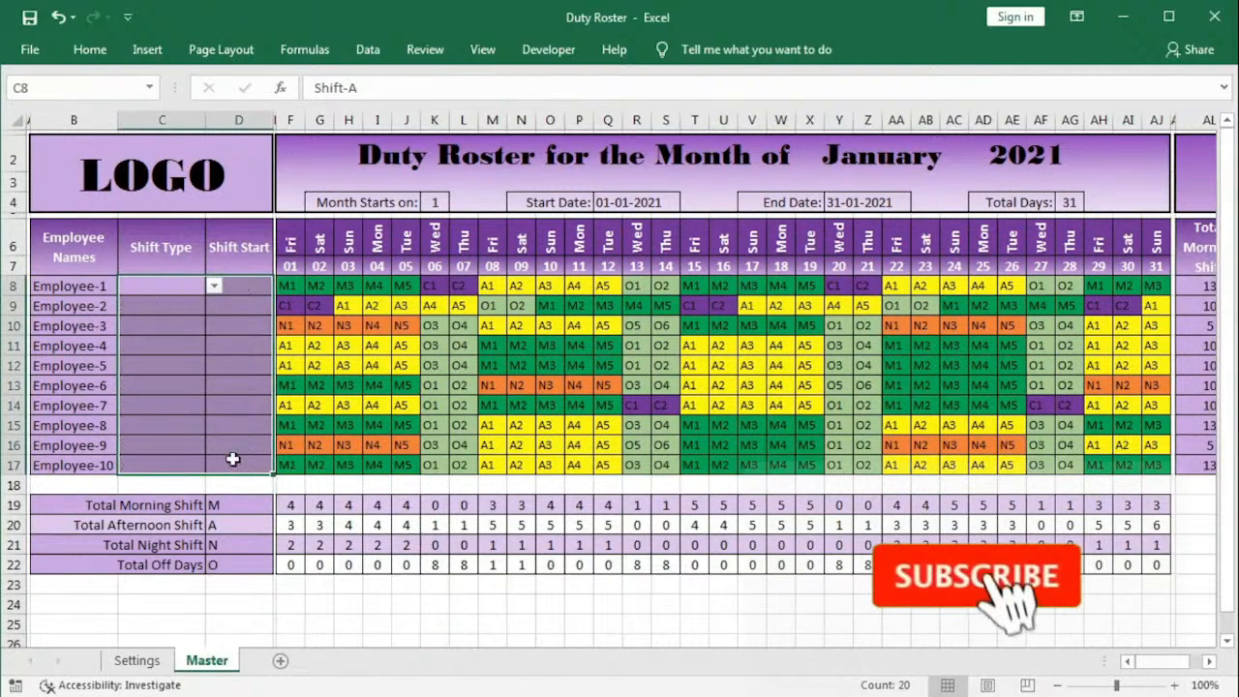
key(Delete)
click(232, 460)
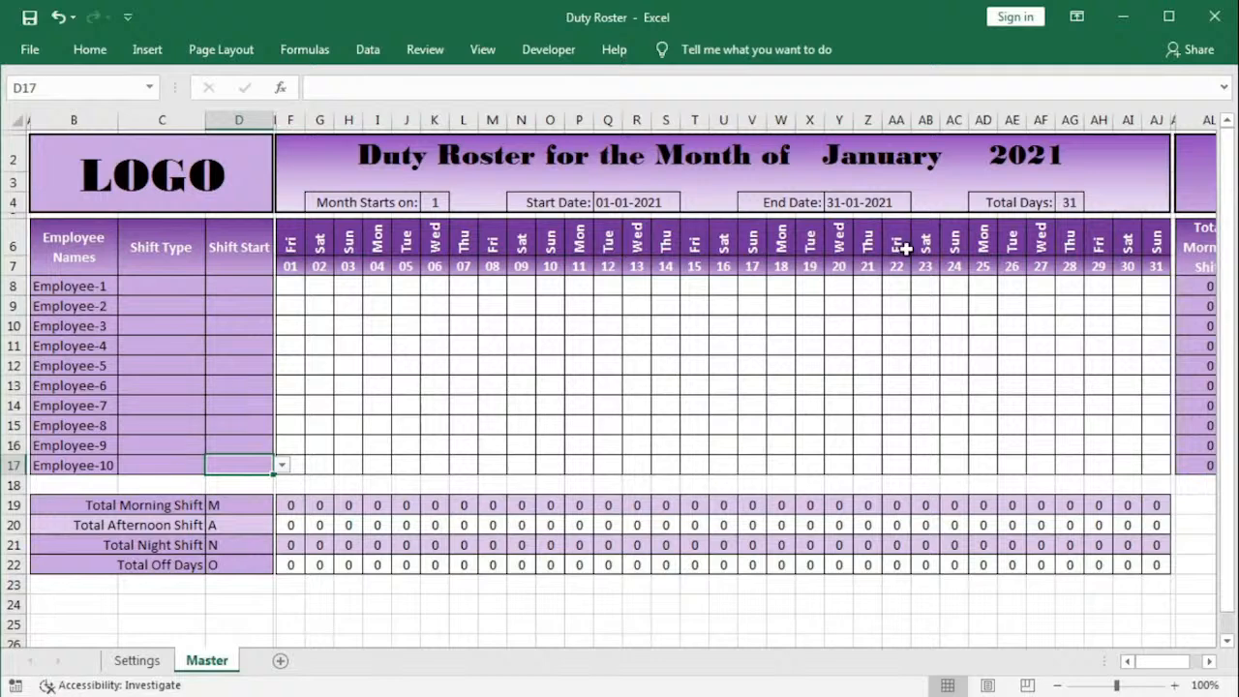
Step: Set the Master roster's year to 2021 and its month to April
click(1020, 140)
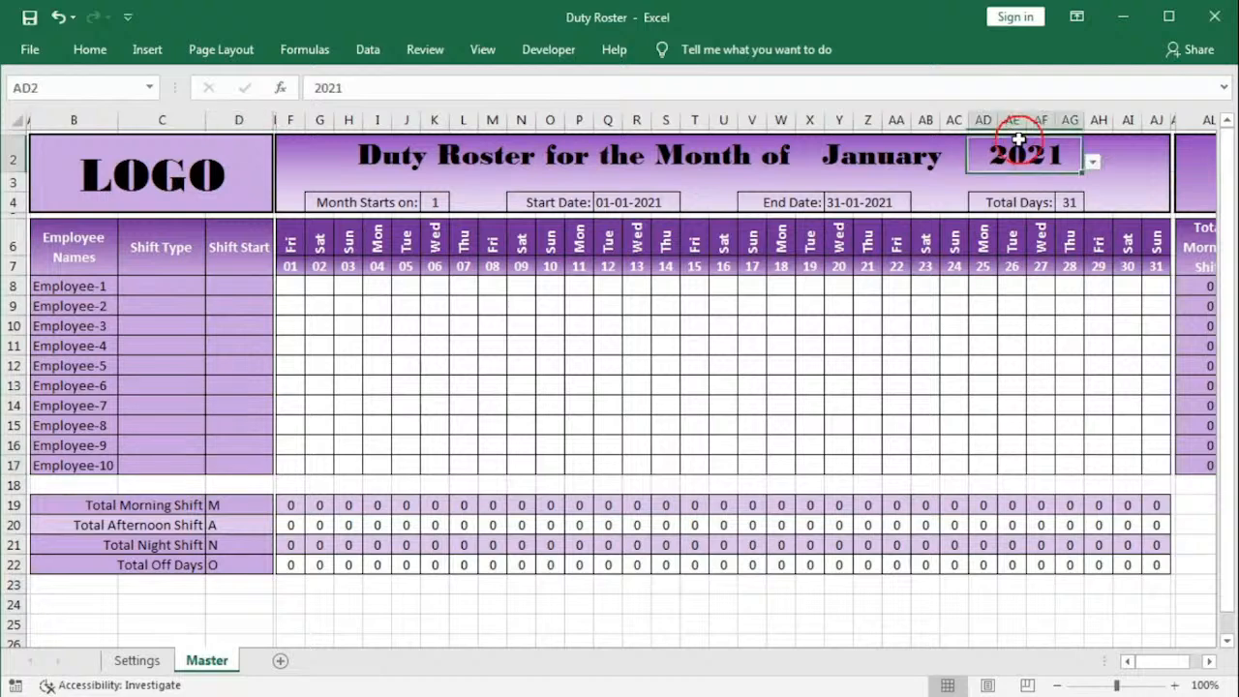
click(1089, 161)
click(1056, 187)
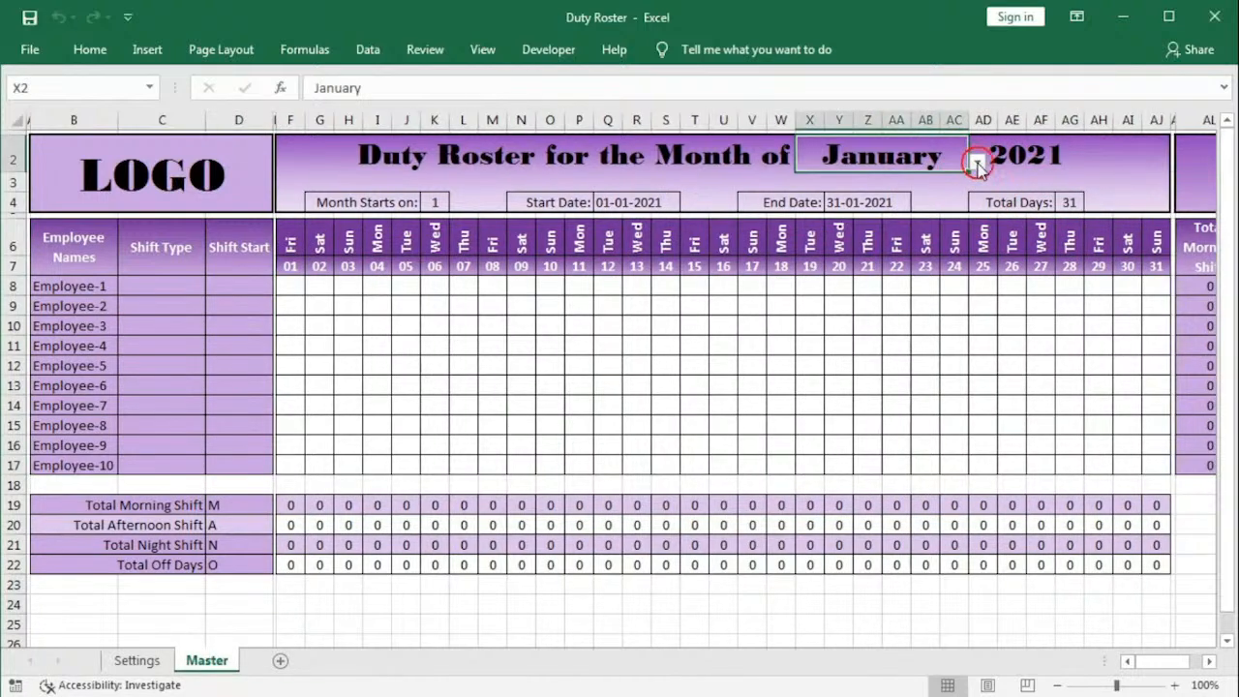
click(977, 162)
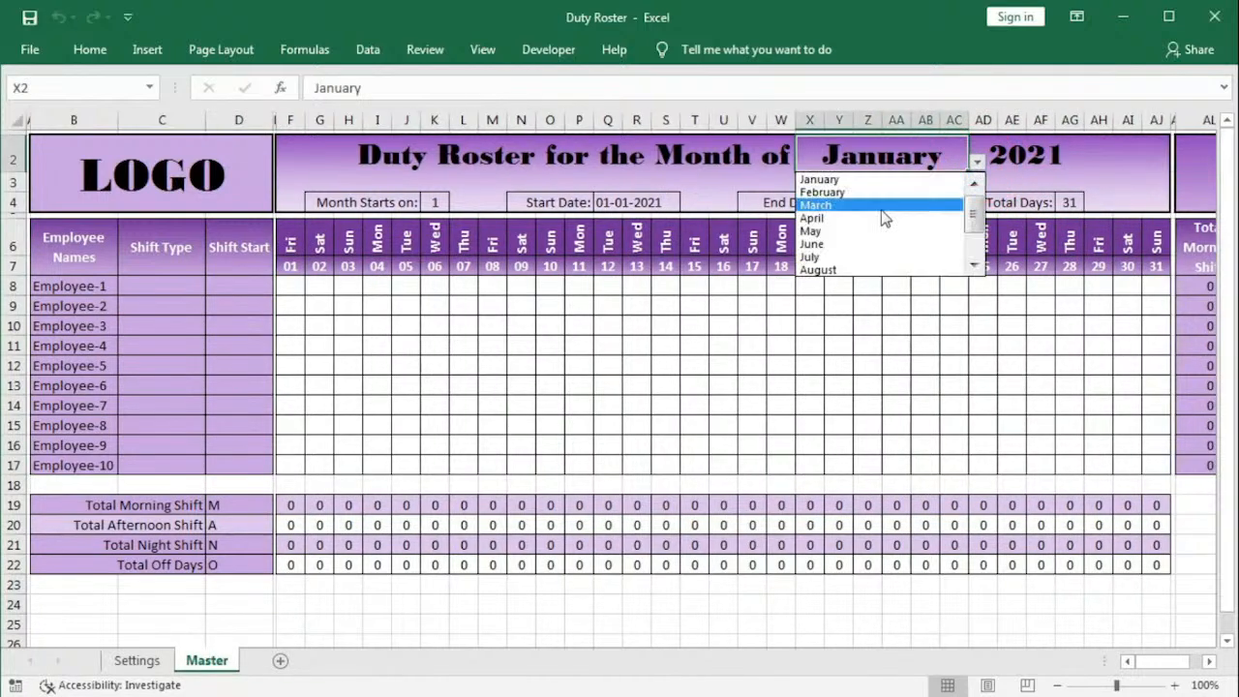
click(874, 218)
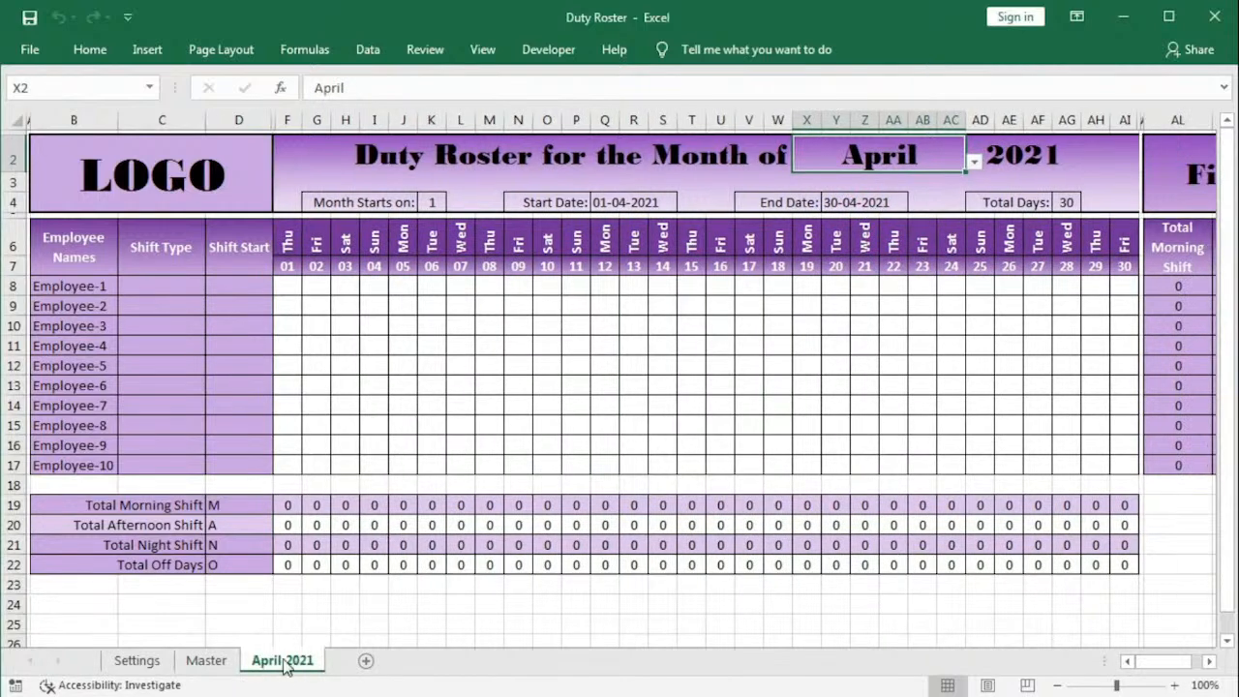
Step: Assign Shift-A as Employee-1's shift type on the April 2021 sheet, after checking the Master and Settings sheets
click(171, 287)
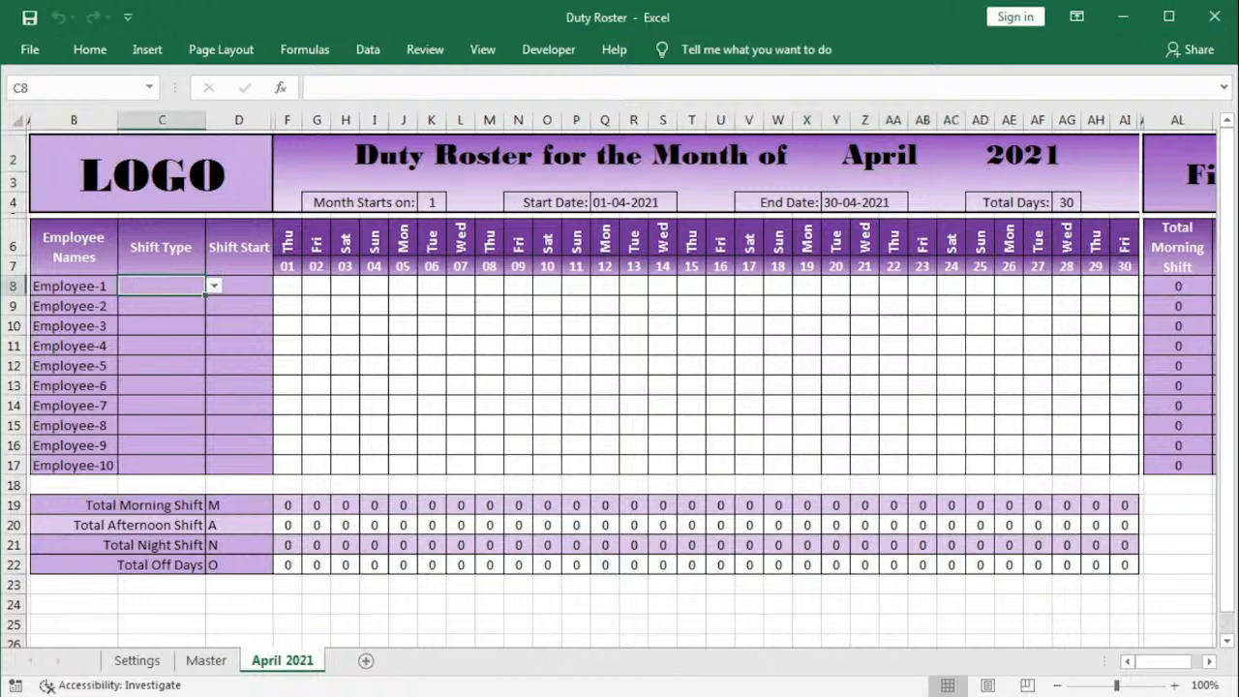
click(207, 661)
click(136, 661)
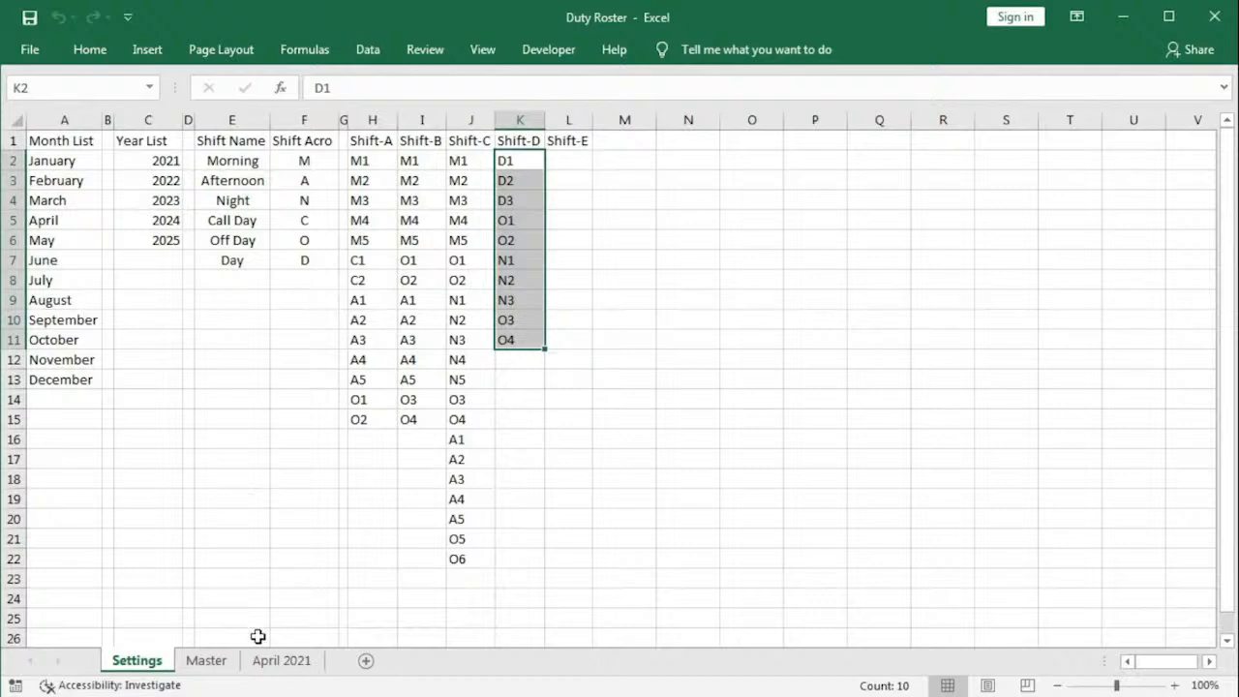
click(282, 660)
click(214, 285)
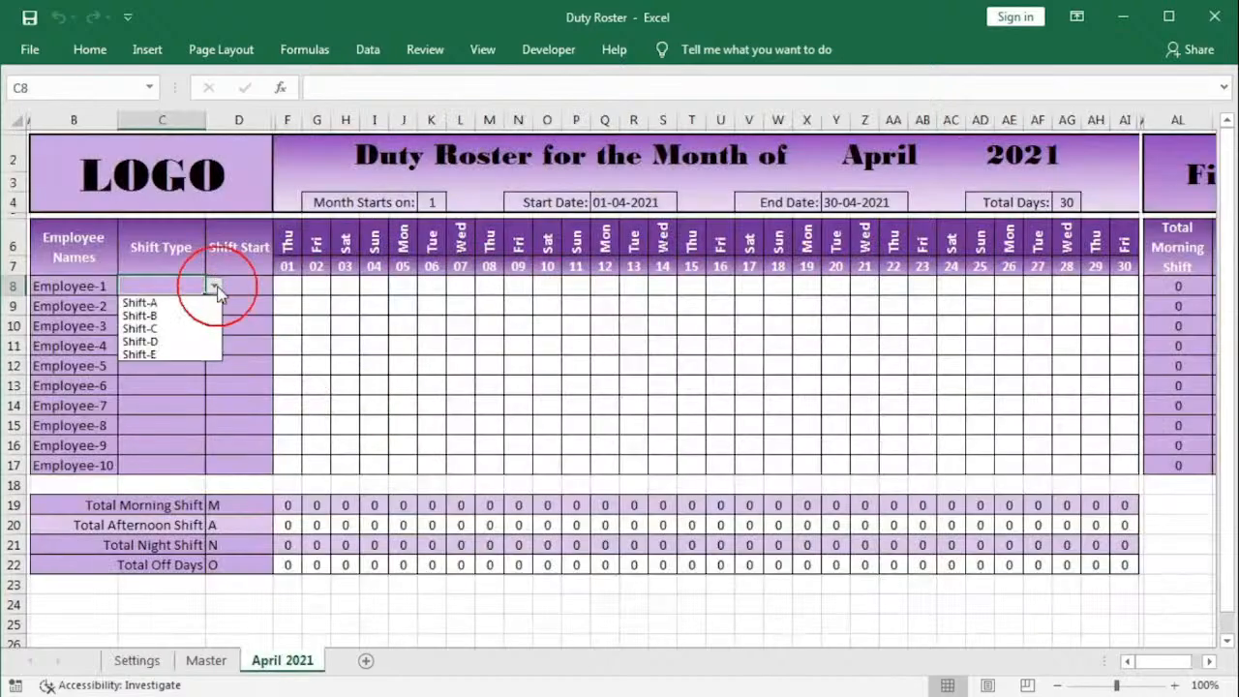
click(195, 303)
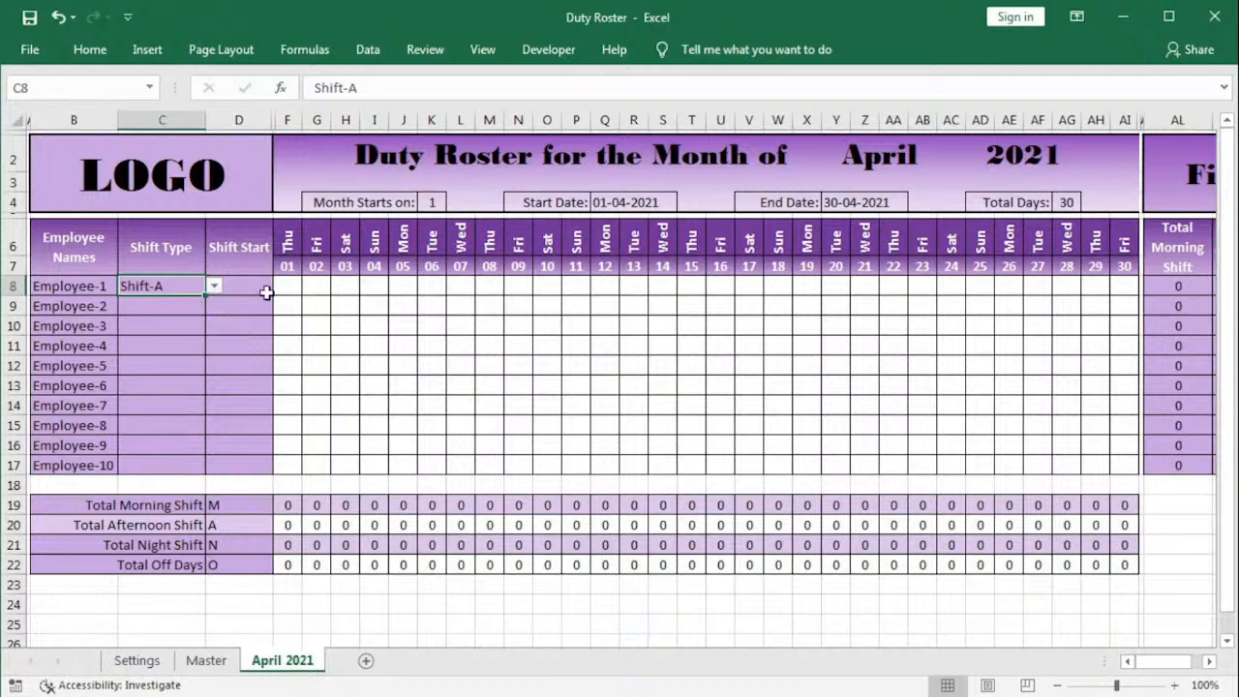
Step: Set the April 2021 roster's month start day to 5
click(261, 287)
click(281, 287)
click(280, 290)
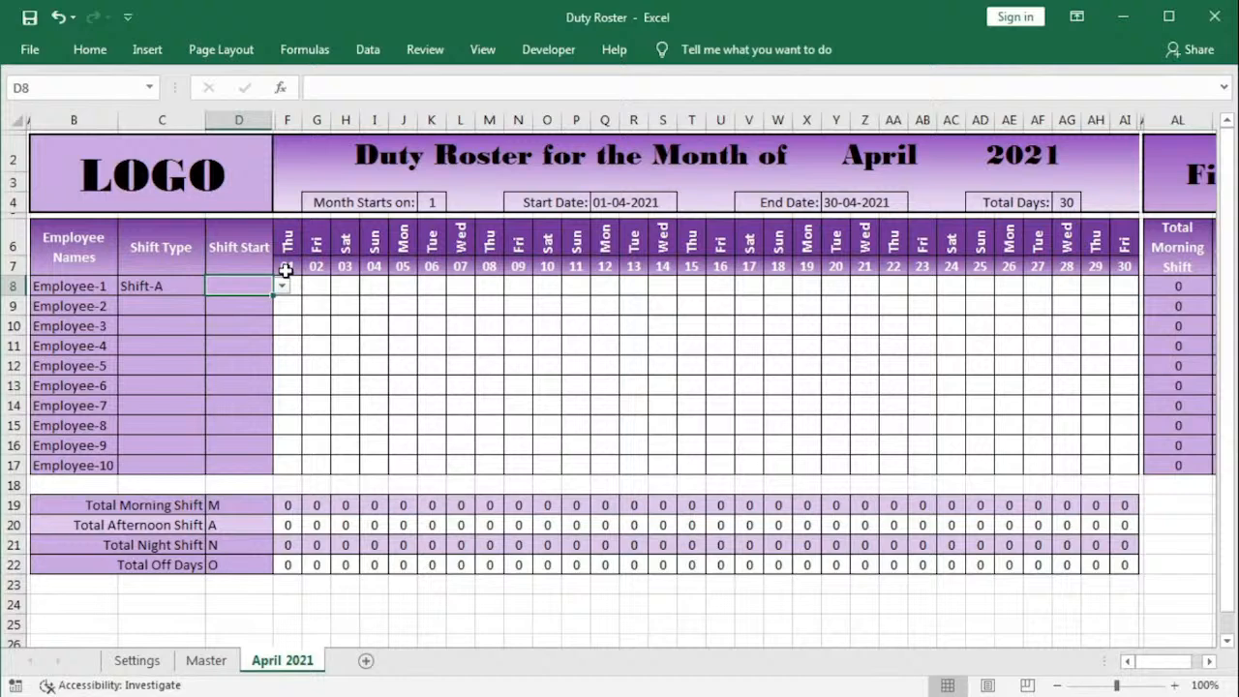
click(427, 202)
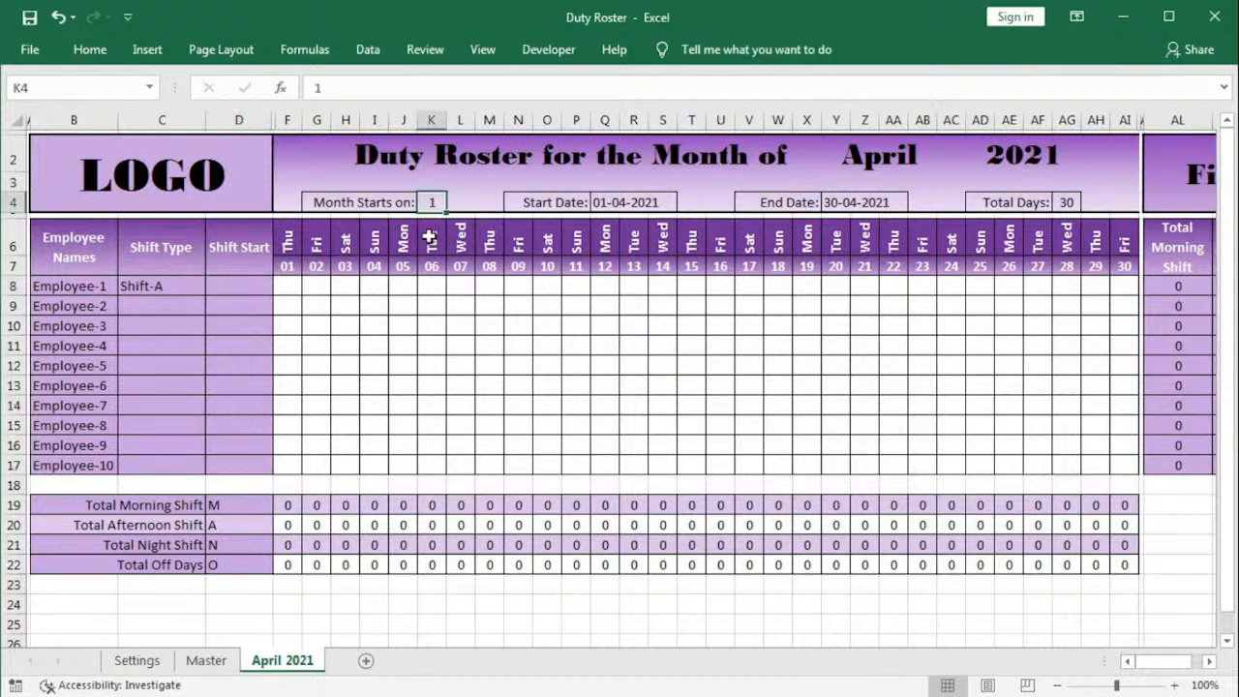
text(5)
key(Return)
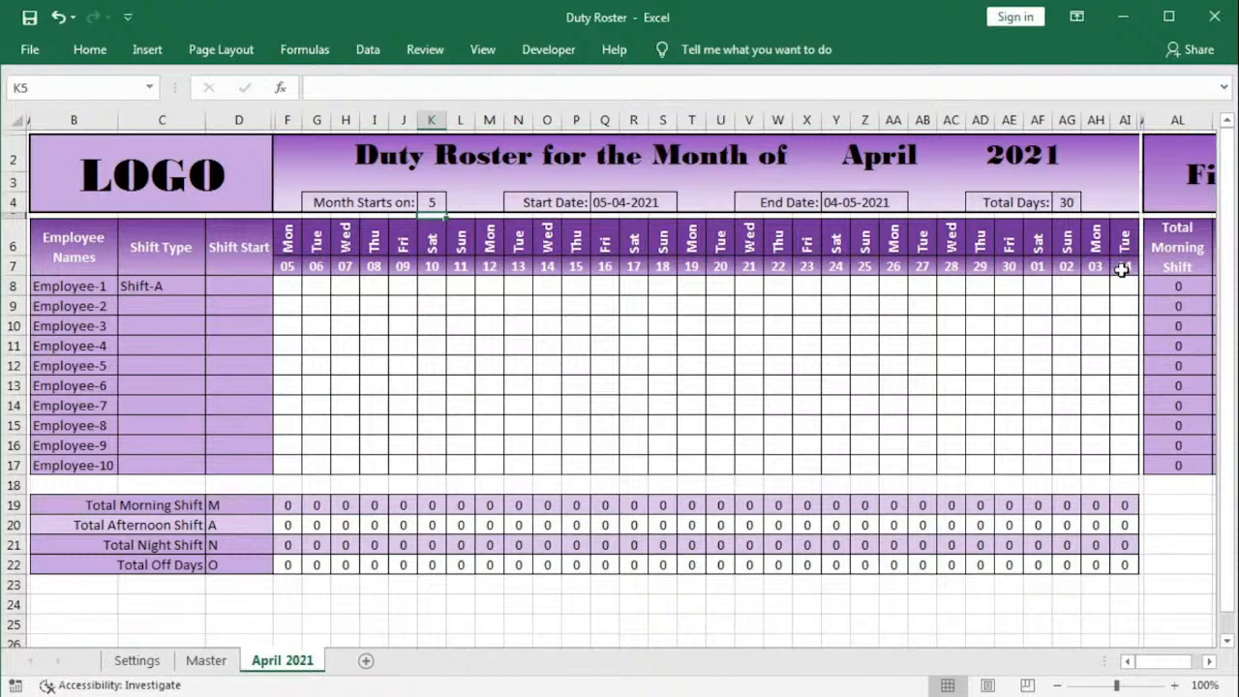
Step: Set Employee-1's shift start to M1 on the April 2021 sheet
click(242, 288)
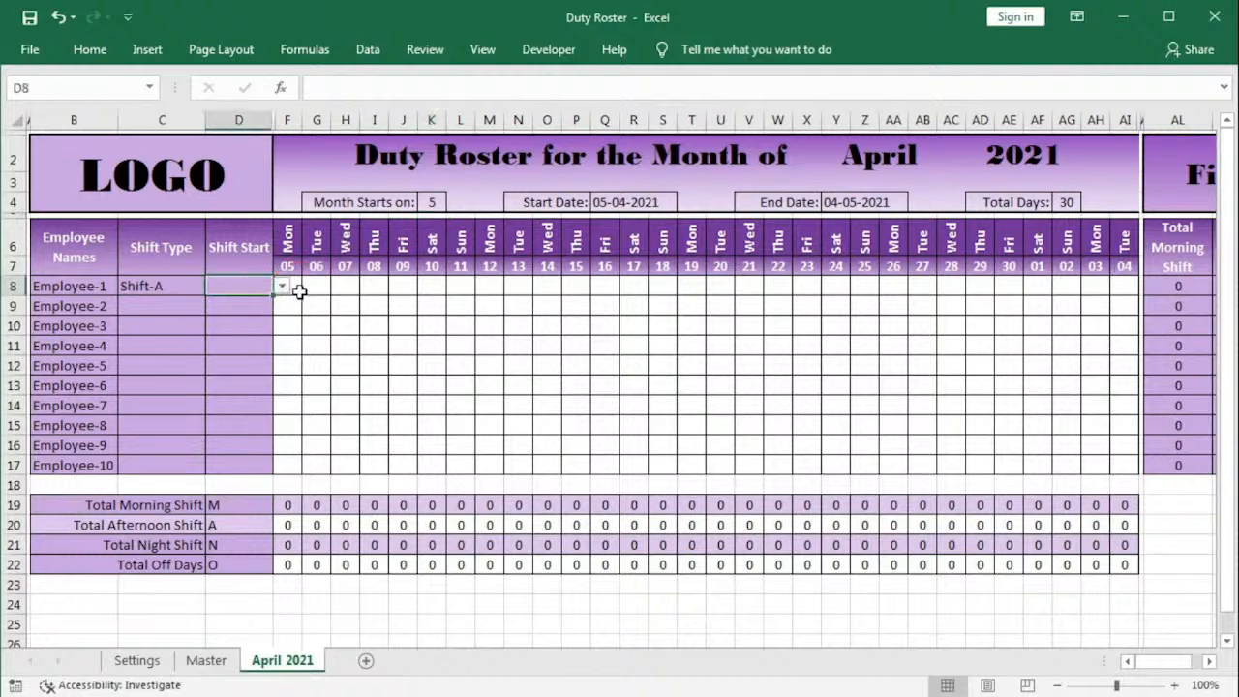
click(284, 288)
click(259, 301)
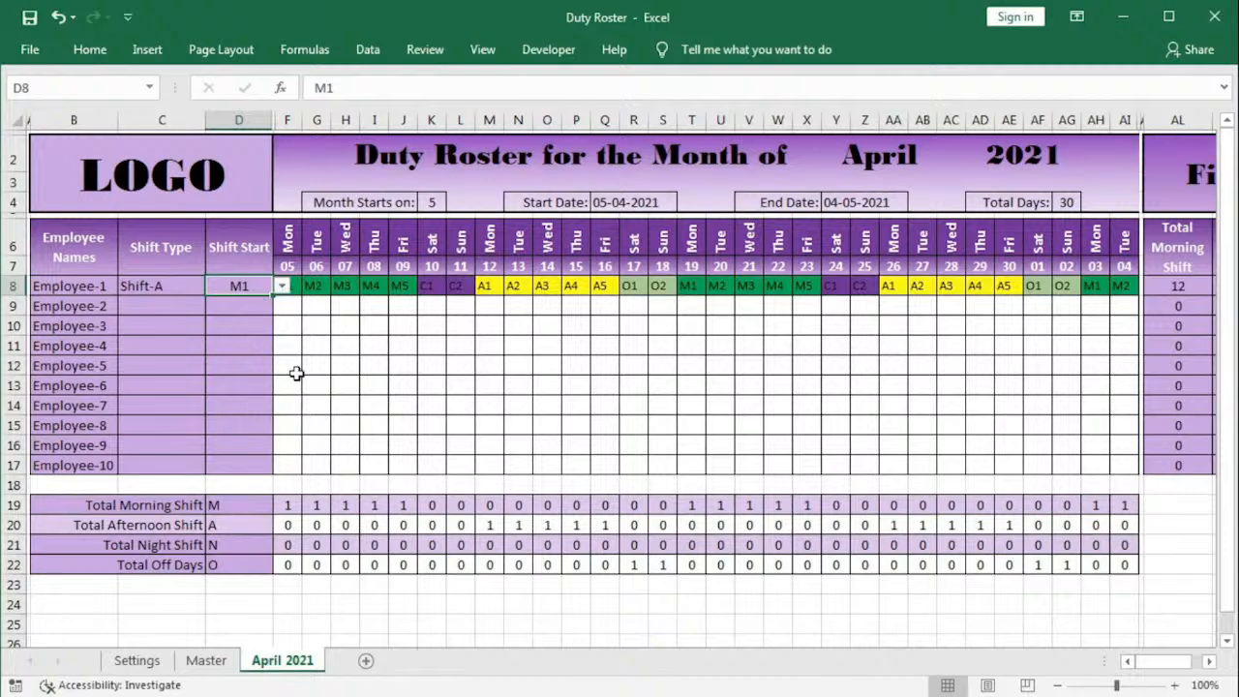
click(311, 302)
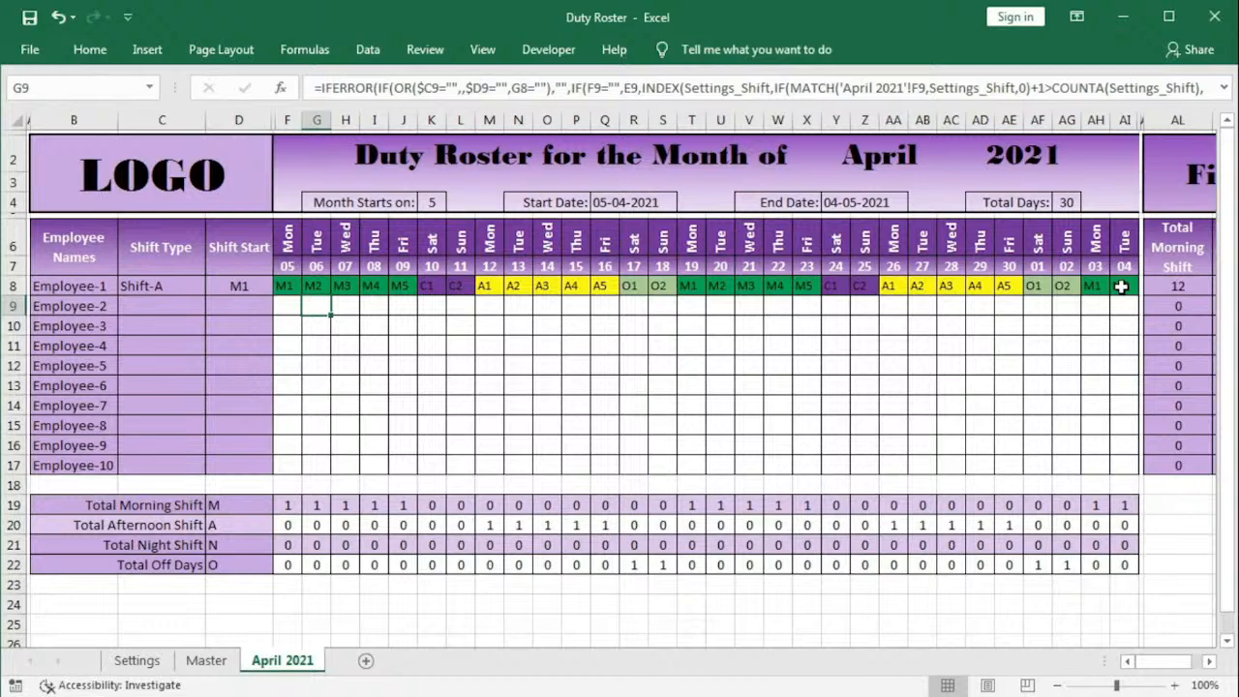
Step: Assign Shift-D to Employee-2 with N1 as the shift start
click(154, 307)
click(213, 307)
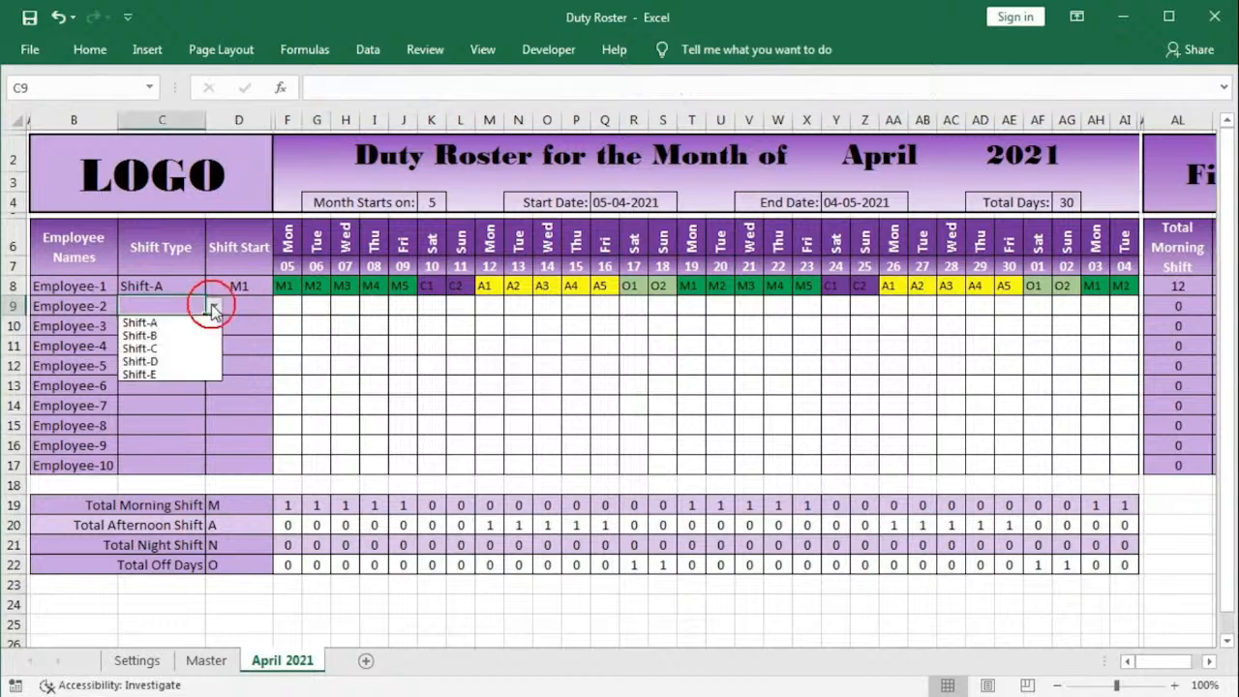
click(143, 361)
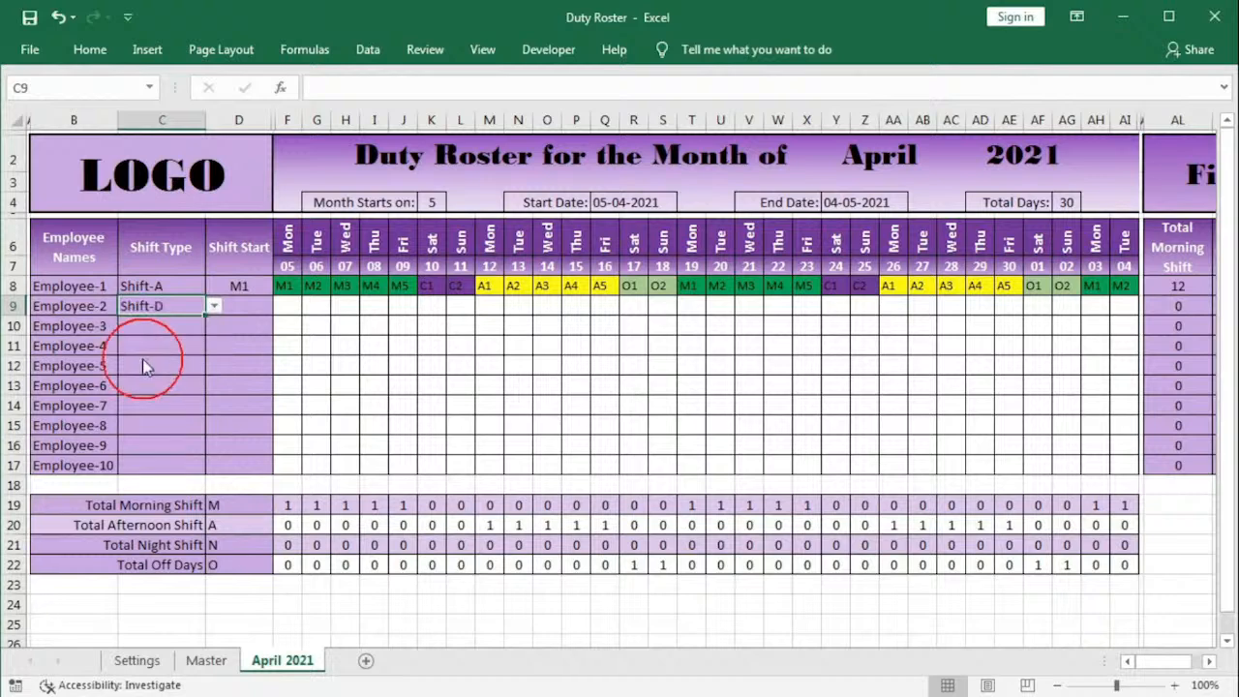
click(248, 309)
click(282, 306)
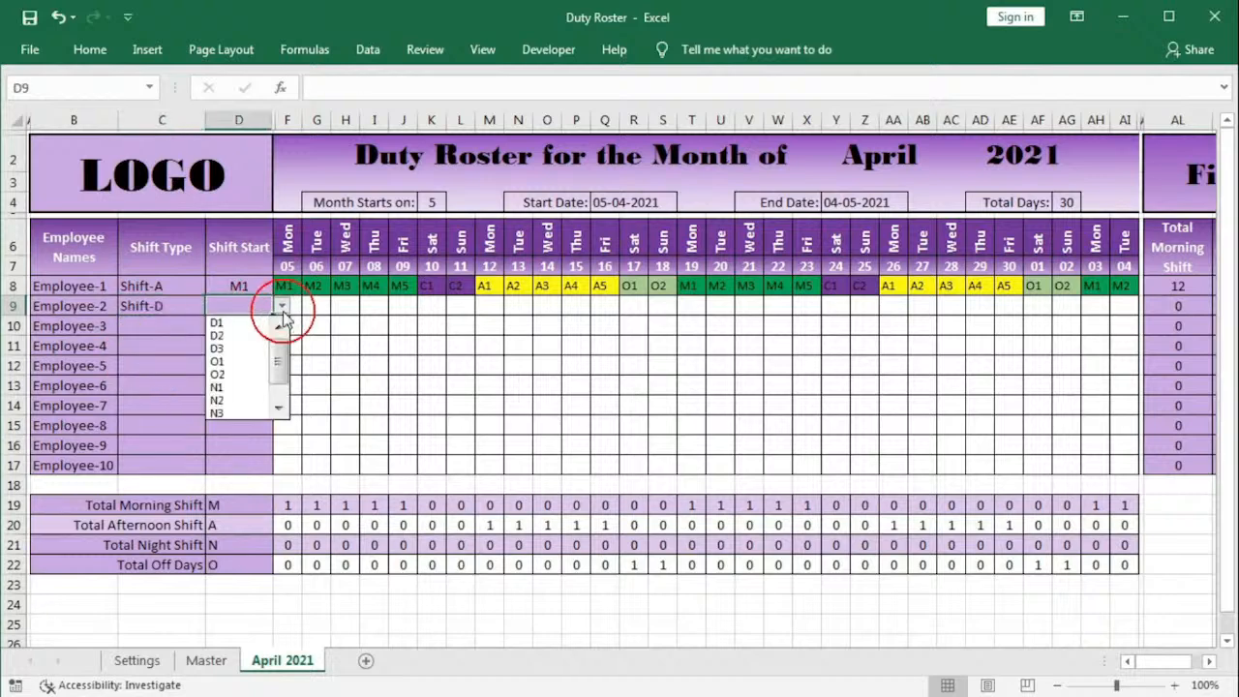
click(227, 390)
click(321, 360)
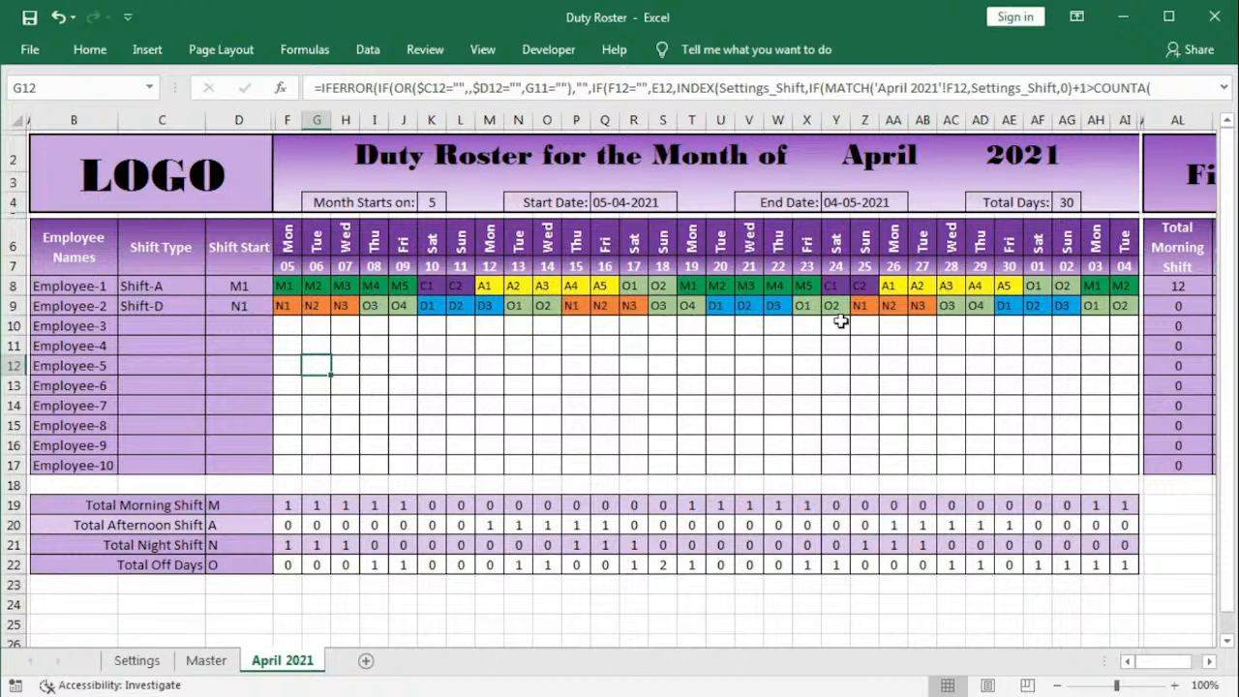
Step: Assign Shift-D to Employee-3 with D1 as the shift start
click(198, 326)
click(215, 330)
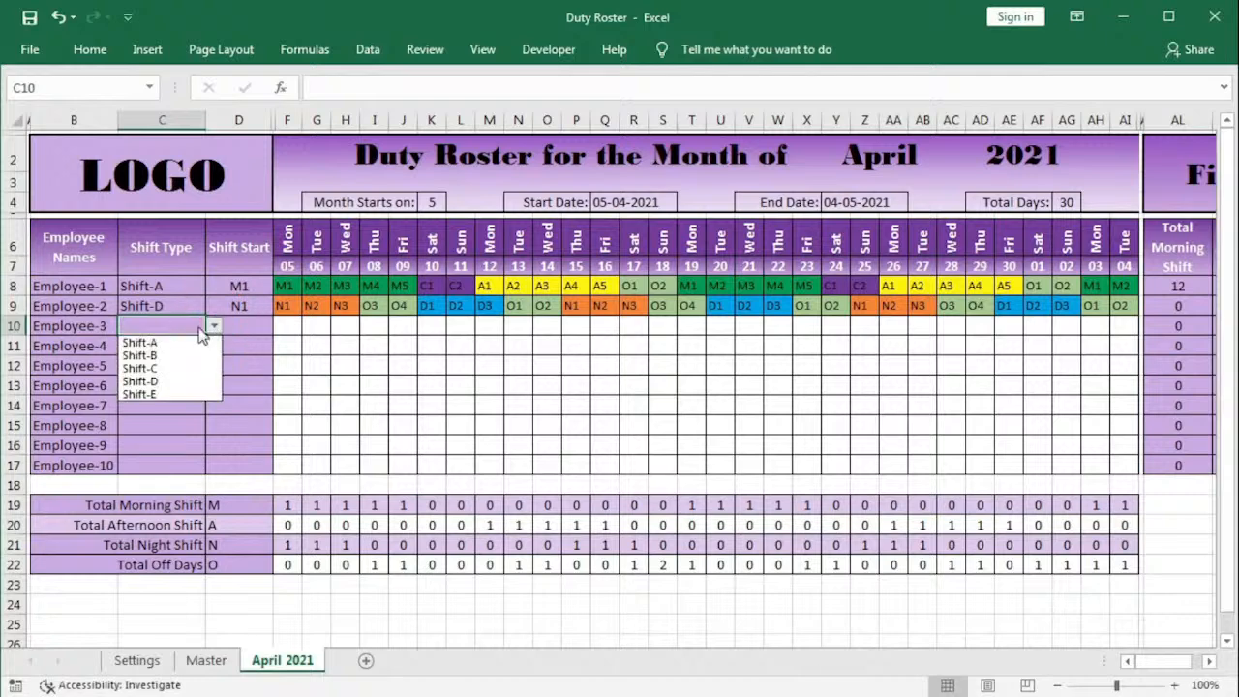
click(178, 377)
click(241, 325)
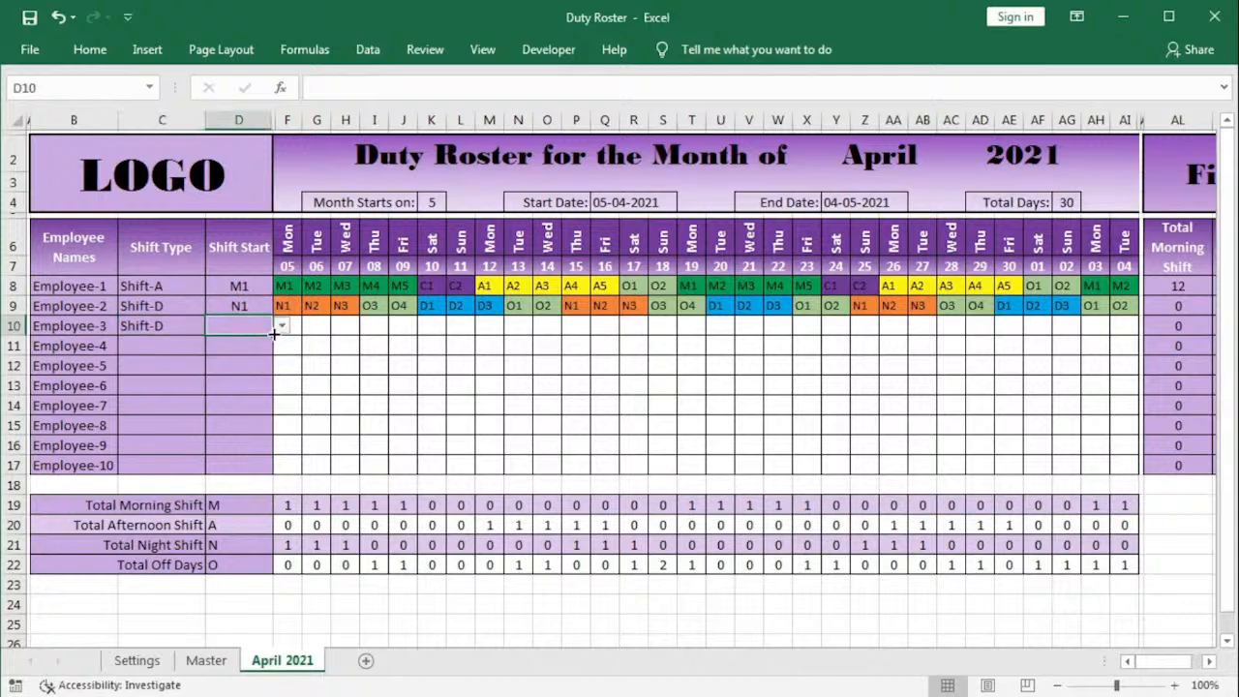
click(281, 325)
click(231, 344)
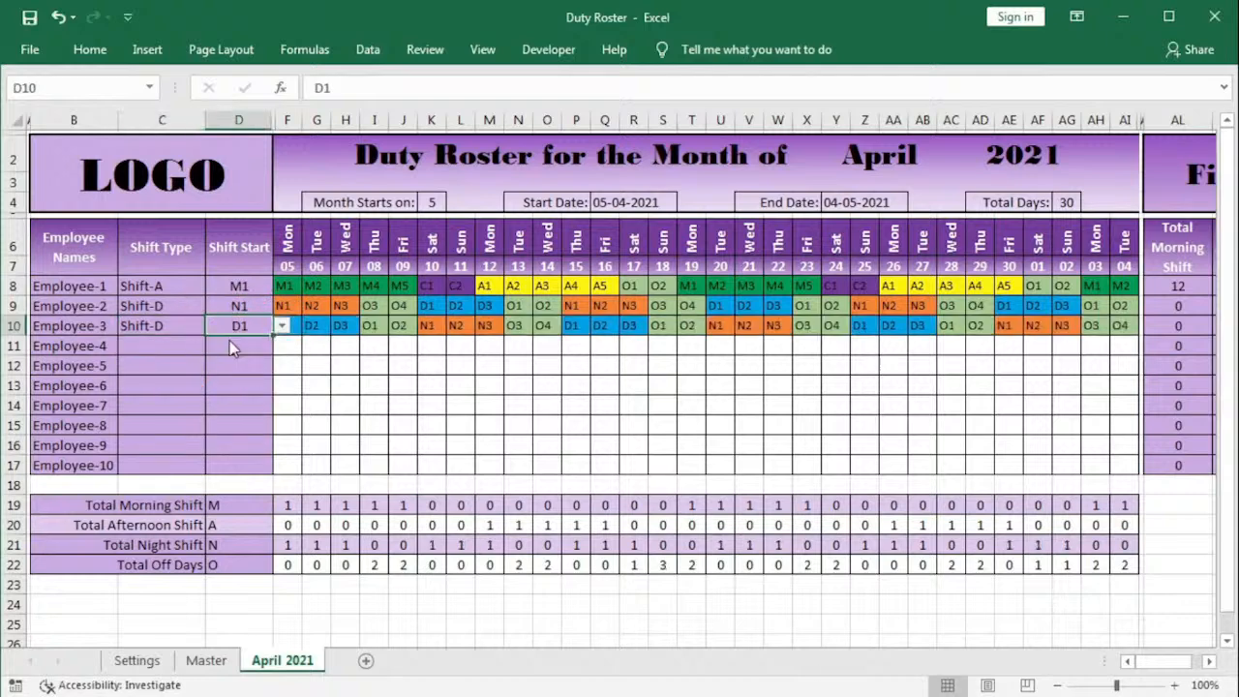
Step: Assign Shift-B to Employee-4 and Employee-5, with shift starts A1 and M1 respectively
click(179, 347)
click(214, 347)
click(177, 375)
click(257, 347)
click(280, 347)
click(228, 453)
click(183, 366)
click(281, 366)
click(232, 383)
Step: Assign Shift-C starting at N1 to Employee-6 and Shift-B starting at A1 to Employee-7
click(197, 386)
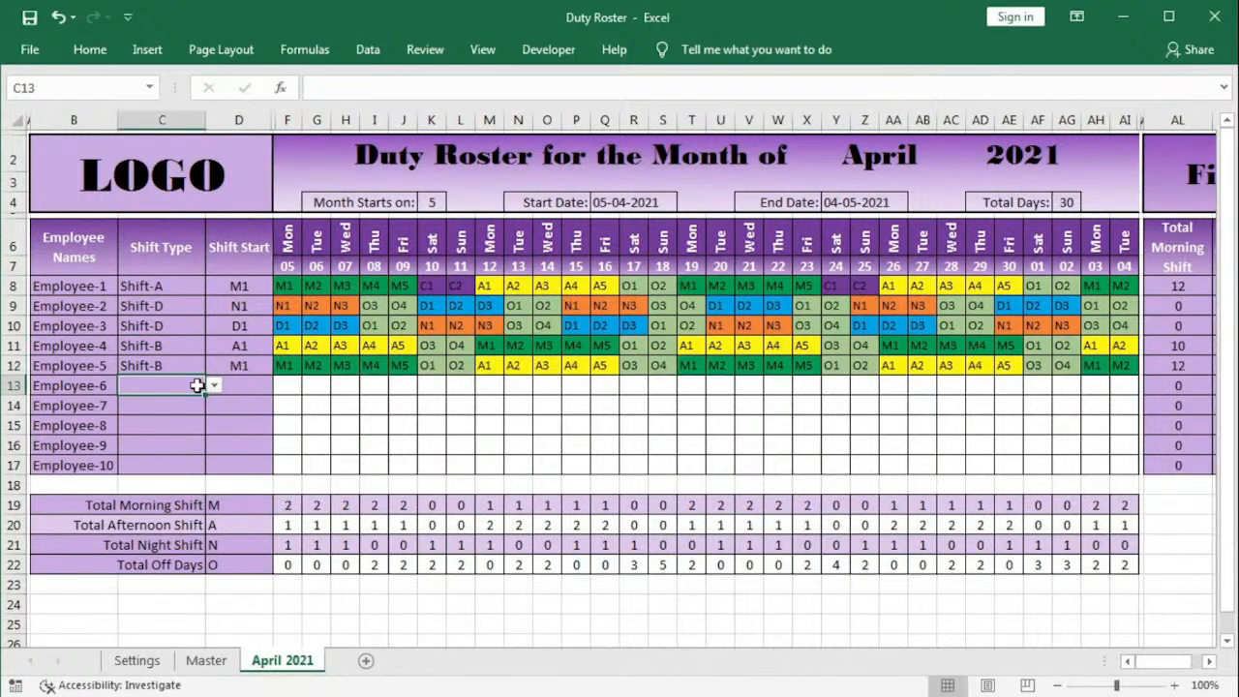
click(214, 386)
click(163, 425)
click(248, 386)
click(280, 386)
click(219, 490)
click(280, 406)
click(228, 512)
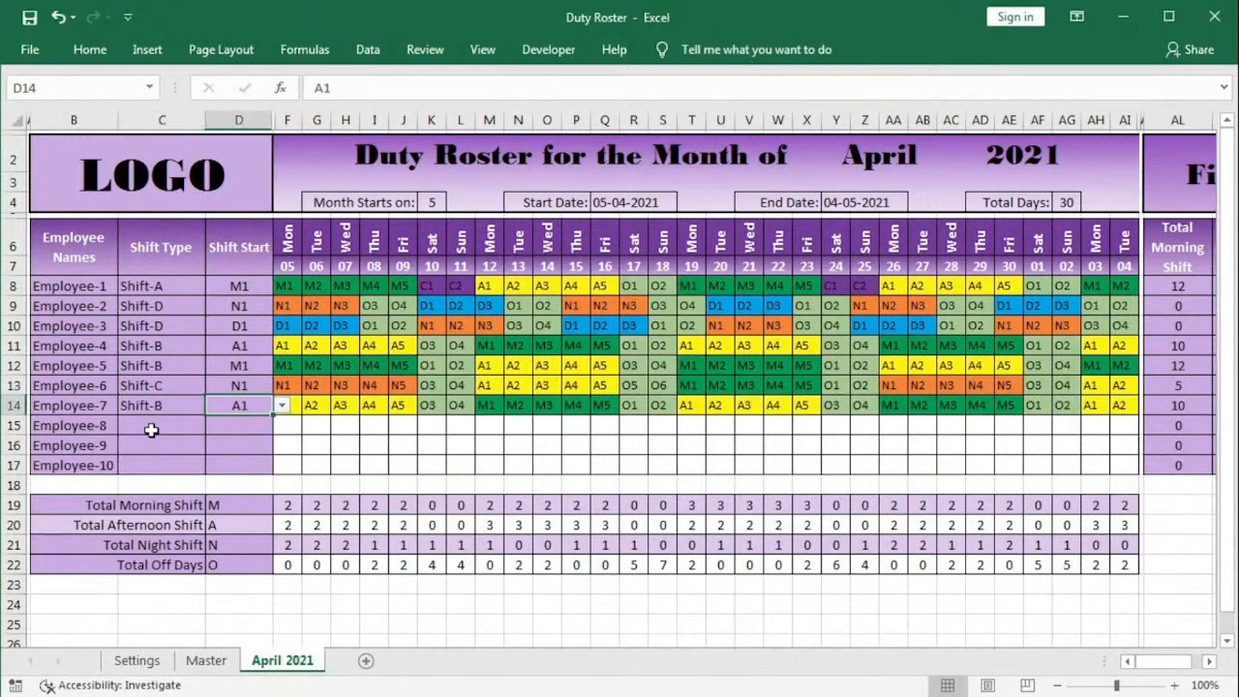
Step: Assign Shift-C to Employee-8 with N1 as the shift start
click(155, 427)
click(214, 426)
click(163, 468)
click(260, 427)
click(281, 427)
click(224, 532)
Step: Assign Shift-D to Employee-9 and Employee-10, with shift starts D1 and N1 respectively
click(160, 500)
click(242, 446)
click(280, 445)
click(223, 461)
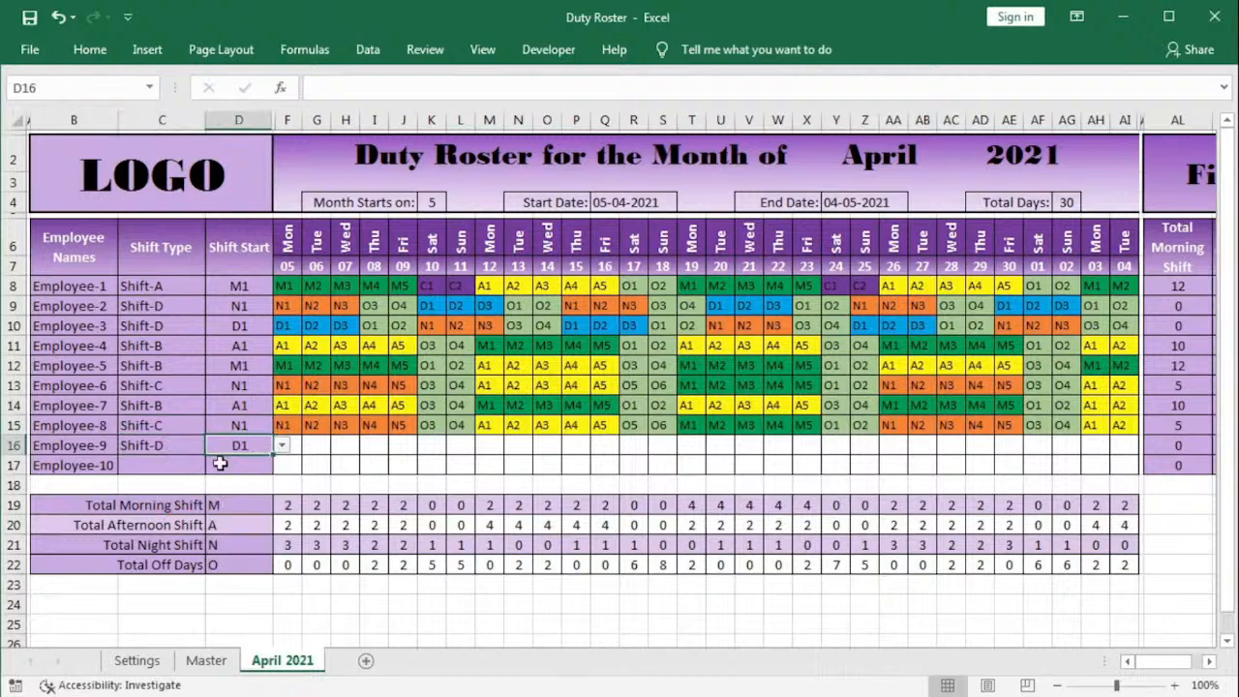
click(179, 466)
click(214, 466)
click(163, 521)
click(250, 466)
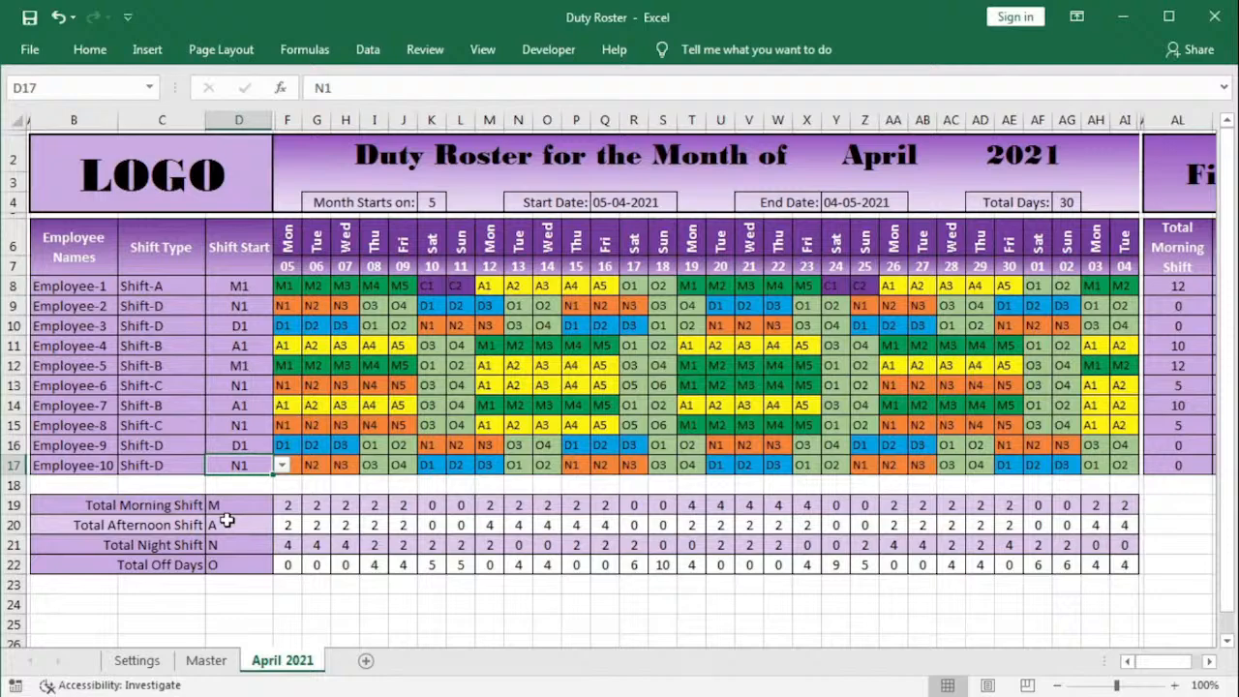
Step: Generate the May 2021 roster sheet by choosing year 2021 and month May on the Master sheet
click(207, 661)
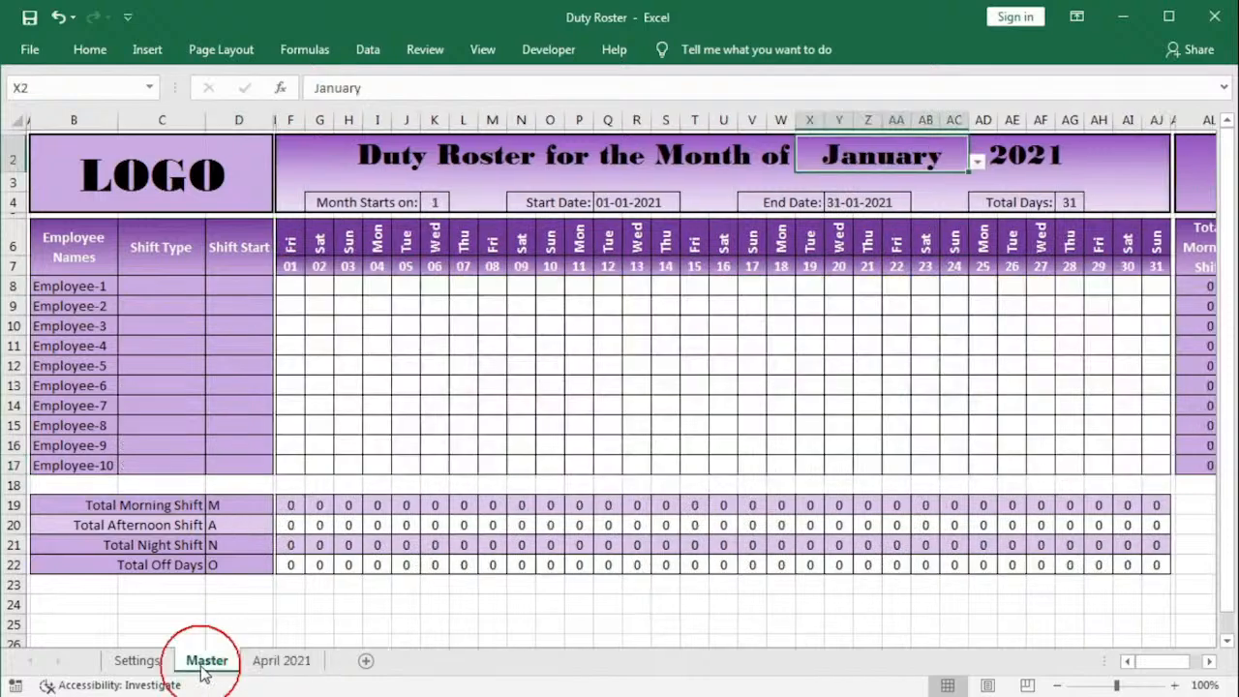
click(1015, 160)
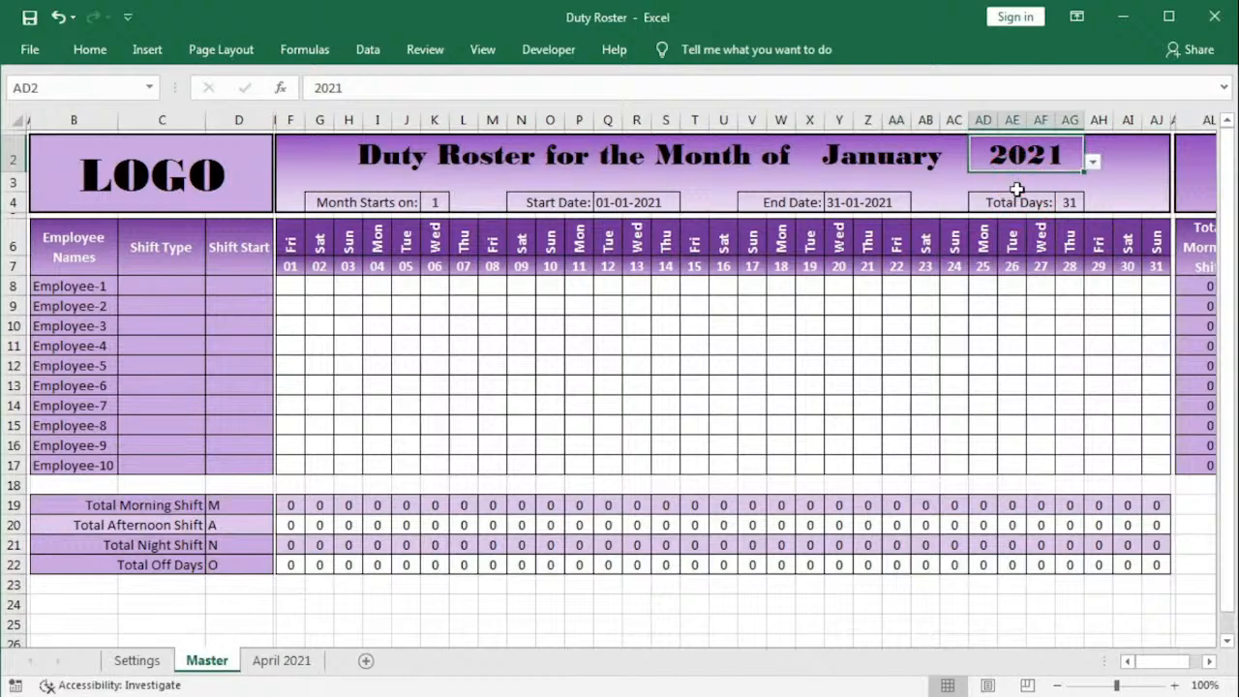
click(1092, 162)
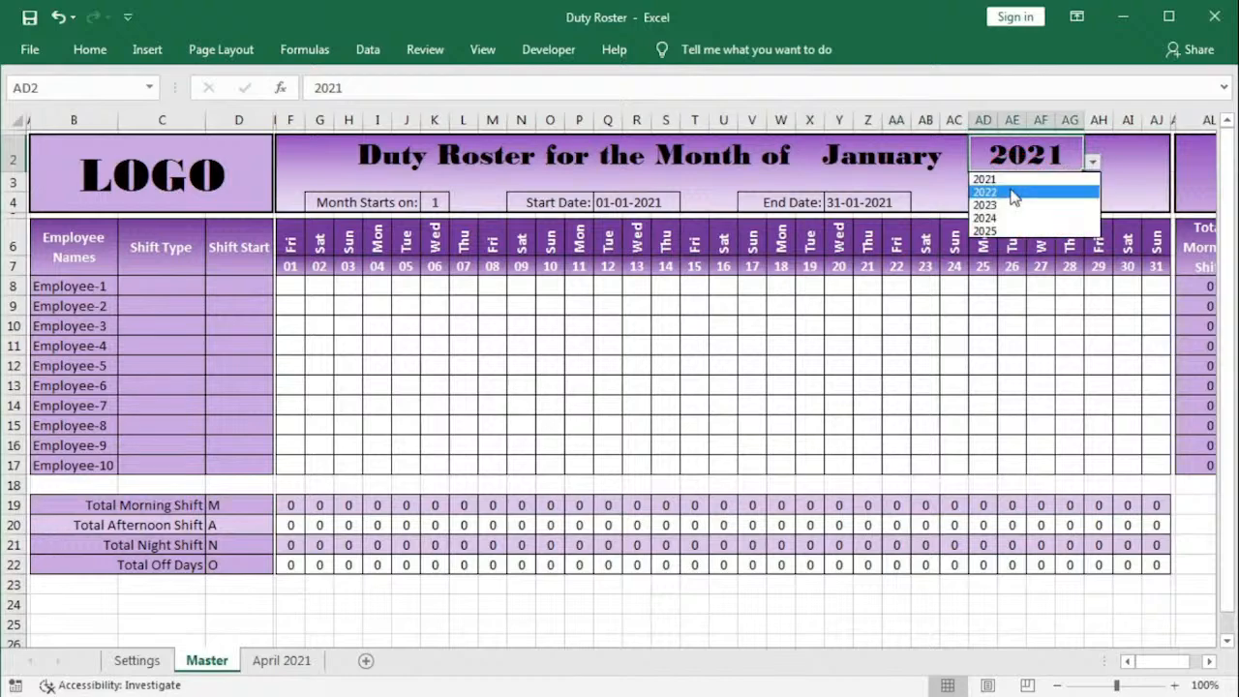
click(986, 191)
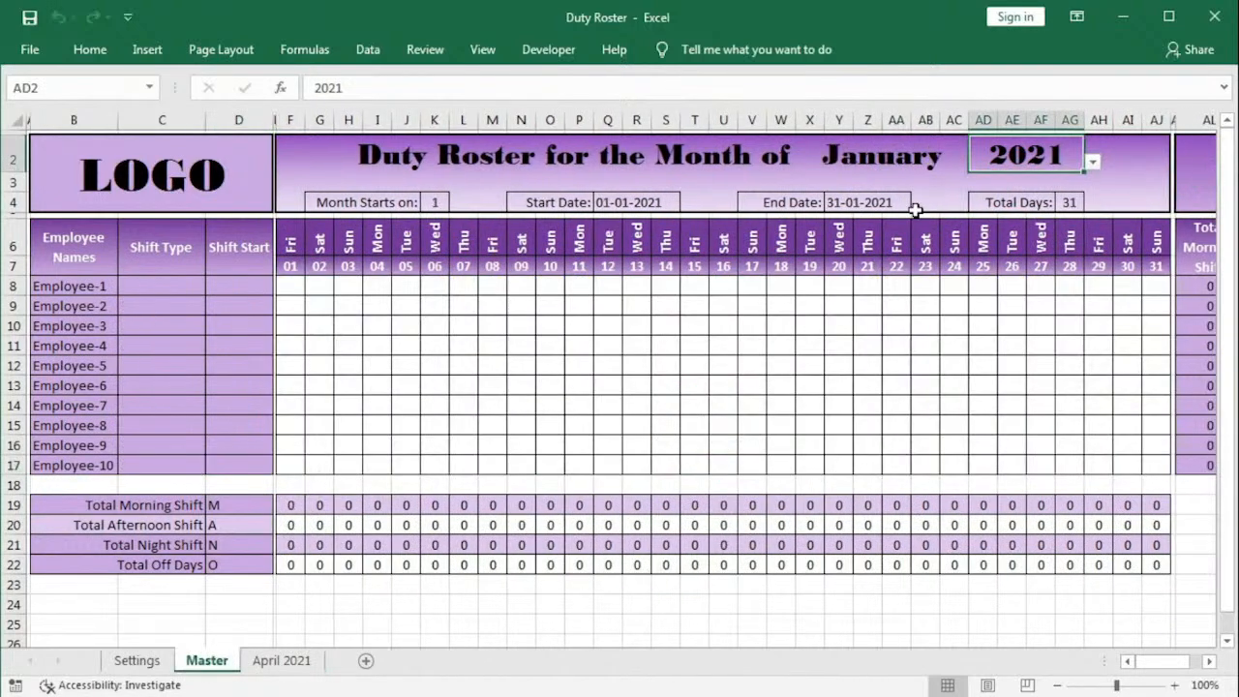
click(887, 167)
click(976, 161)
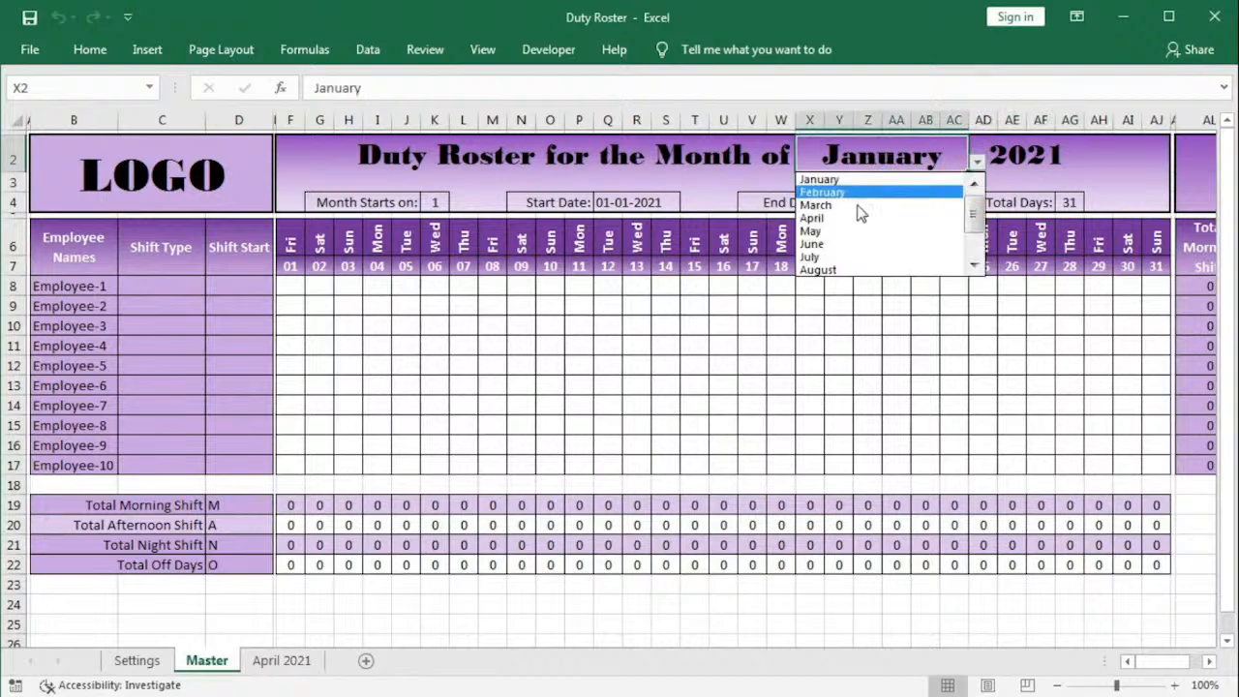
click(841, 232)
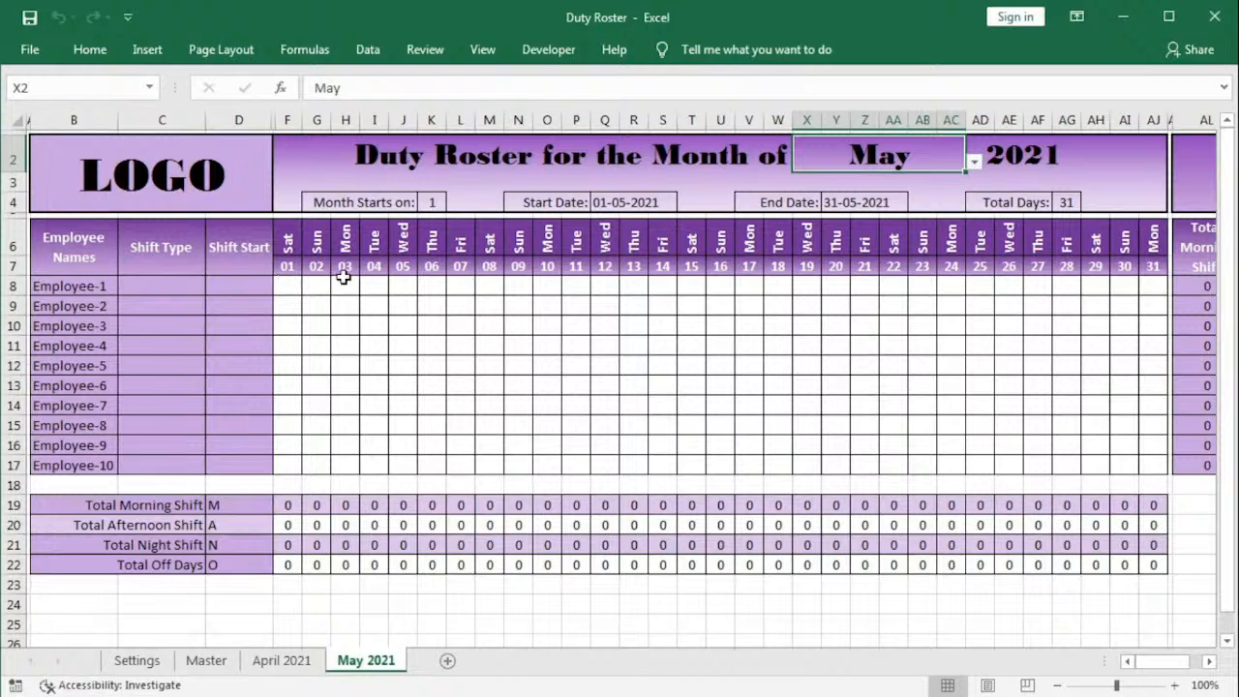
Step: Set the May 2021 roster's month start day to 3
click(429, 203)
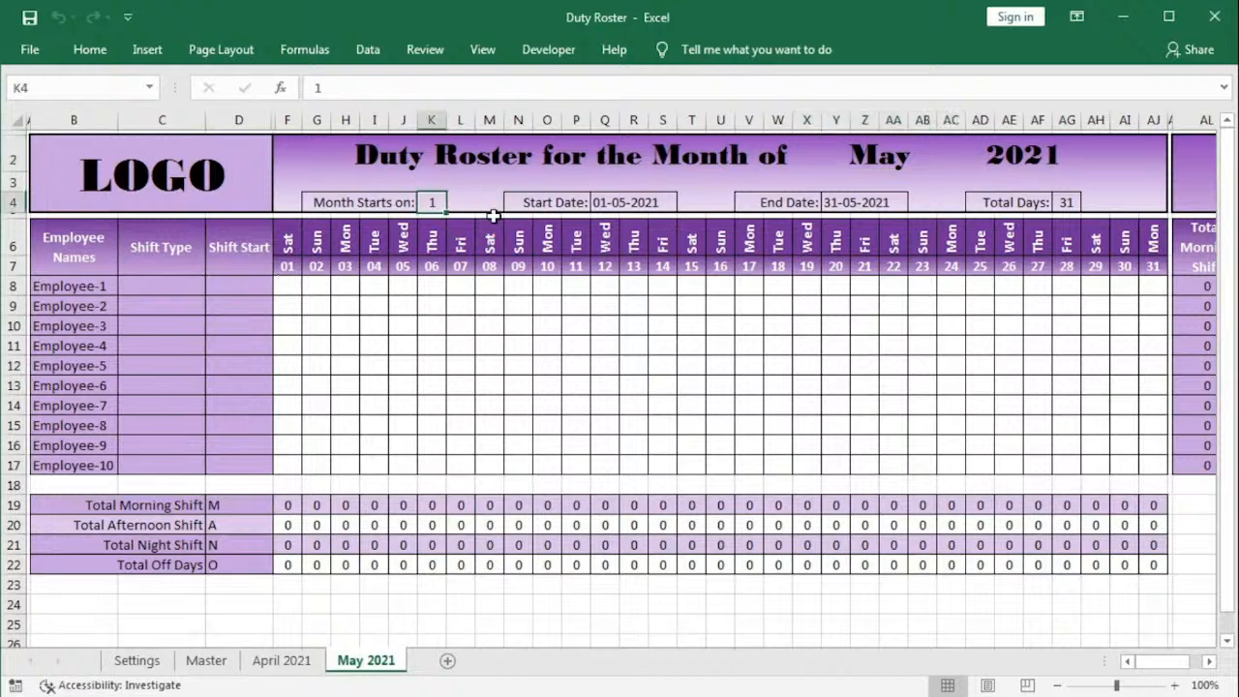
text(3)
key(Return)
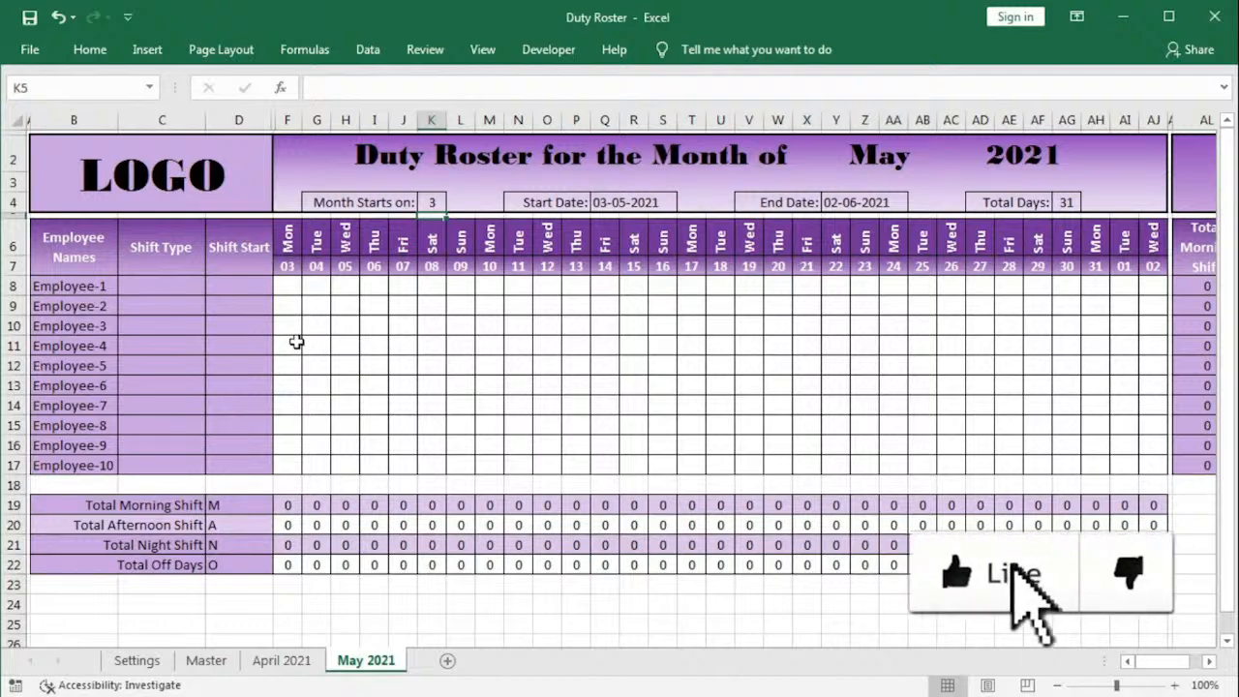
Step: Assign Shift-A to Employee-1 on the May 2021 sheet with A1 as the shift start
click(172, 286)
click(214, 286)
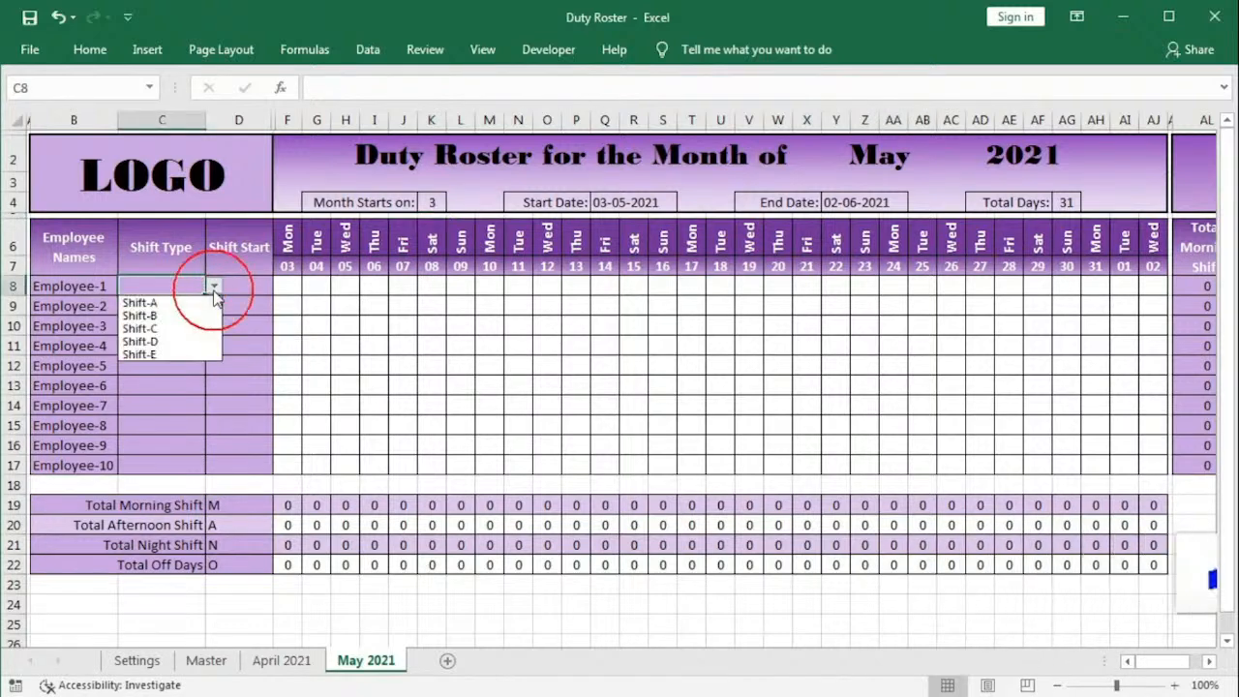
click(203, 304)
click(254, 286)
click(281, 286)
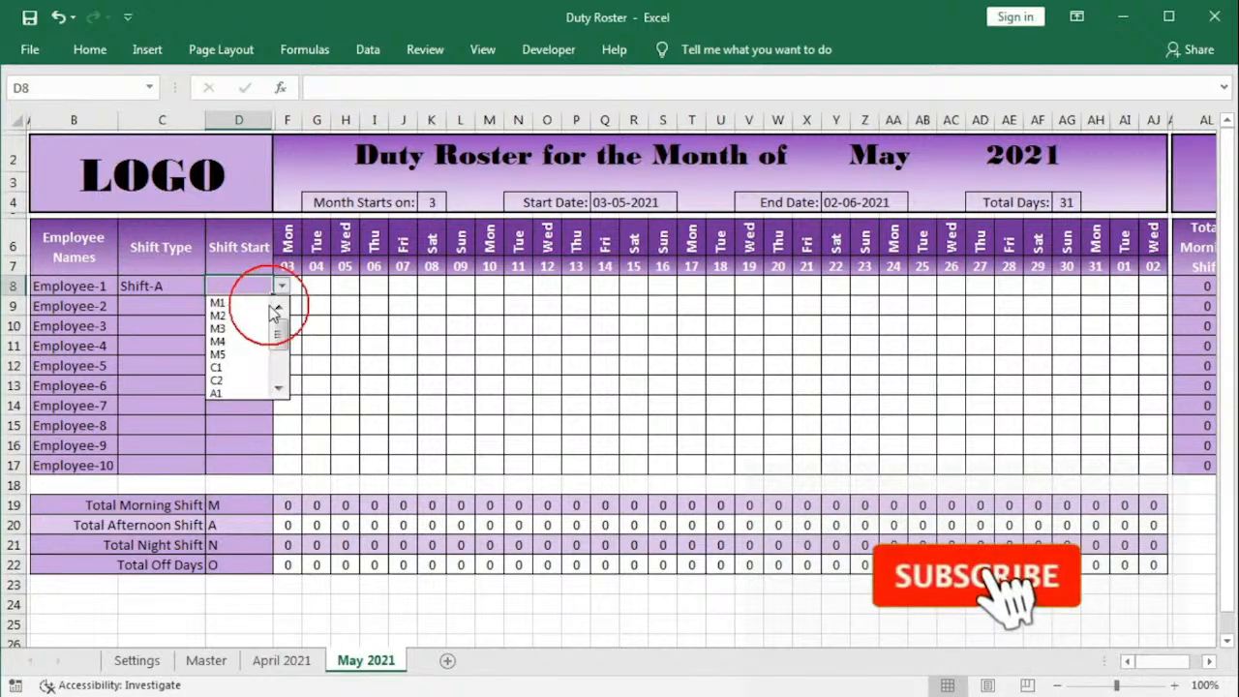
click(242, 392)
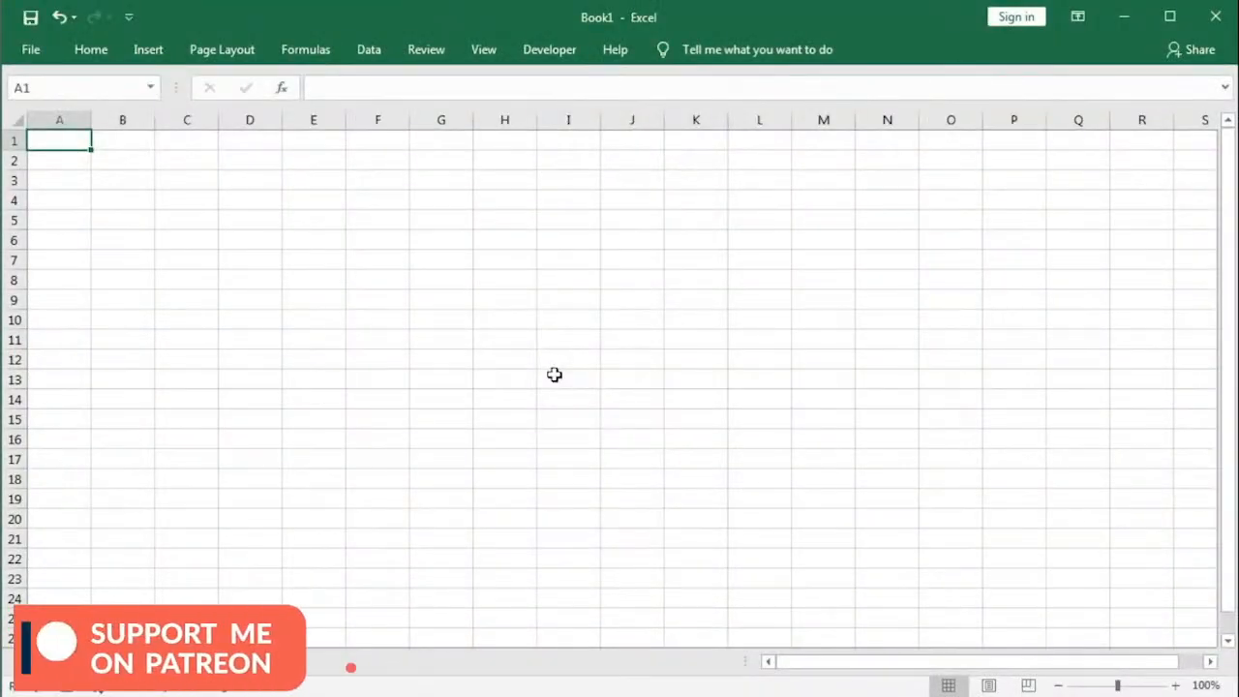
Step: Save the blank workbook to the Desktop as Multiple Shift Duty Roster in Excel Macro-Enabled Workbook format
click(31, 49)
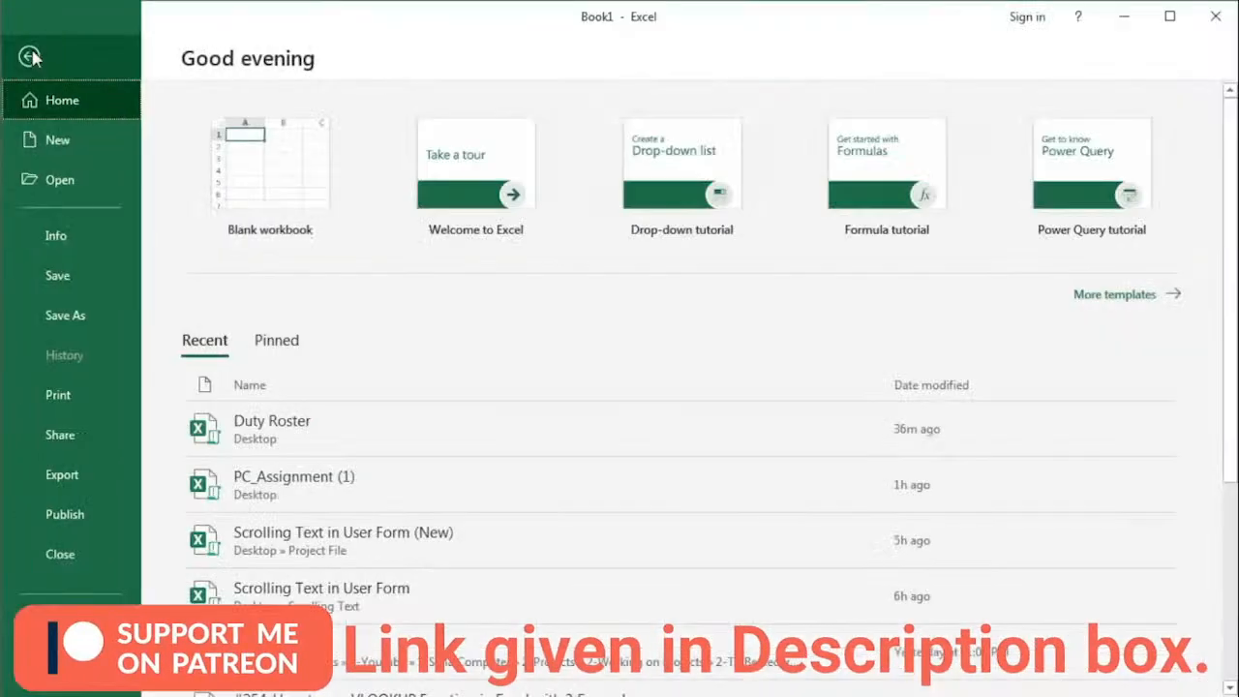
click(54, 296)
click(526, 211)
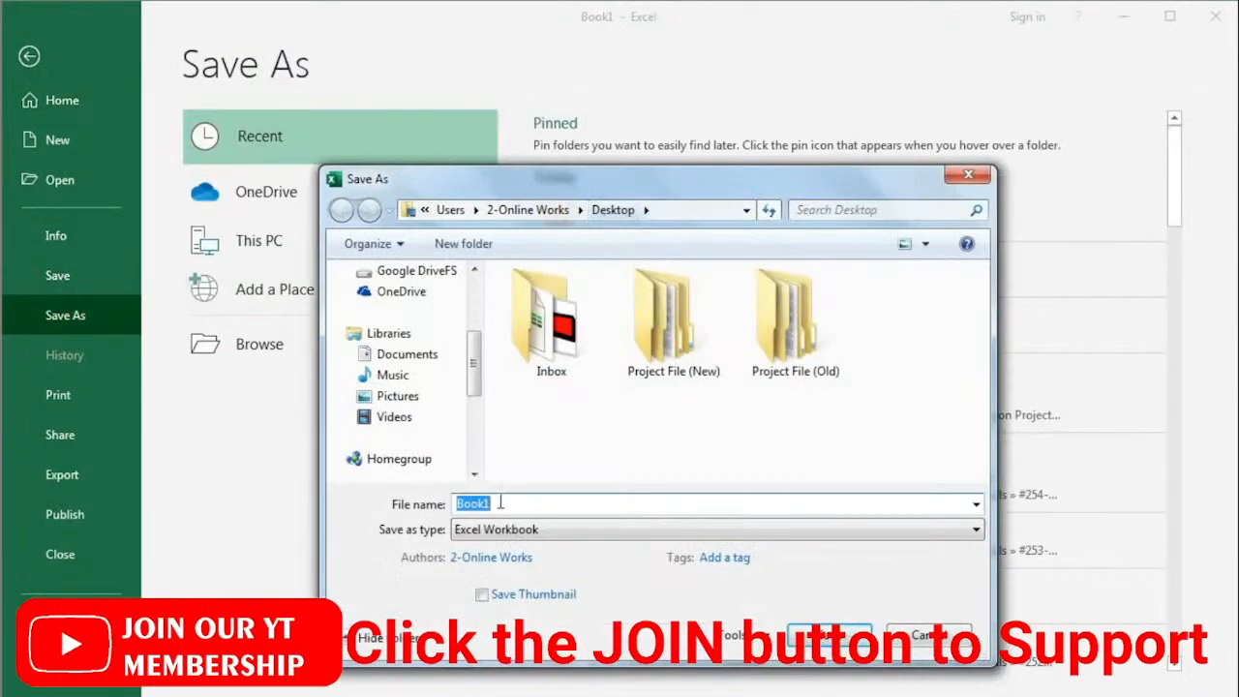
text(Am)
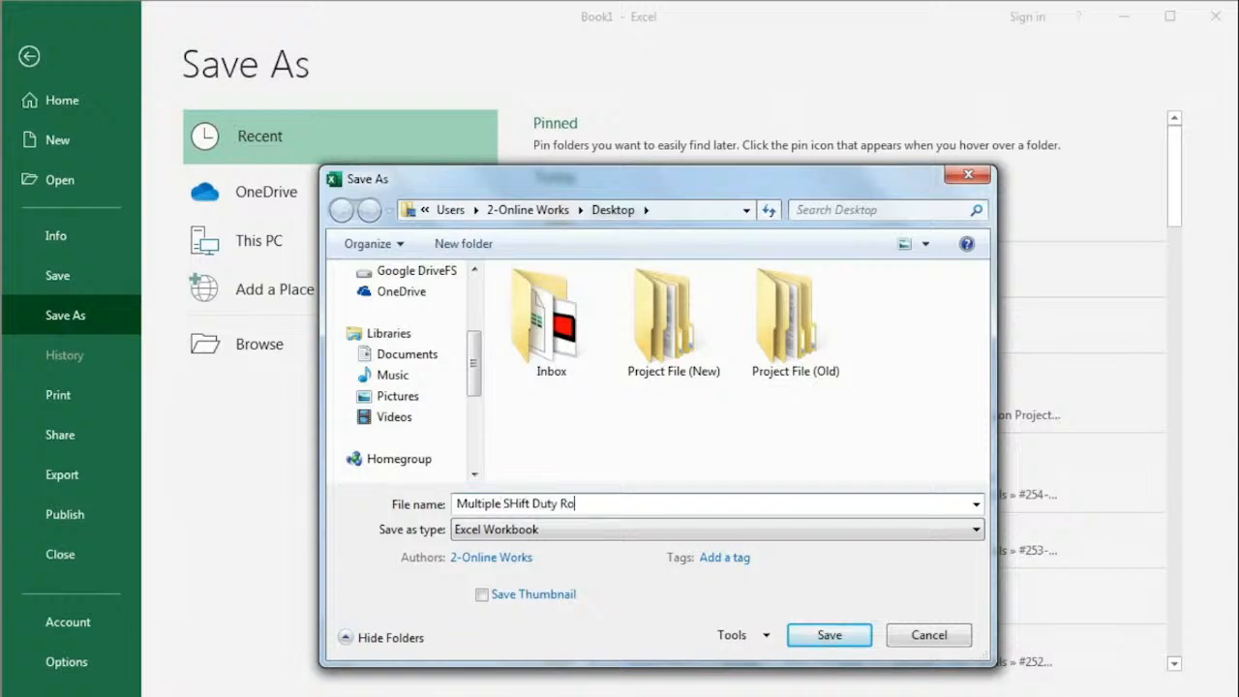
click(515, 504)
key(BackSpace)
text(h)
click(503, 533)
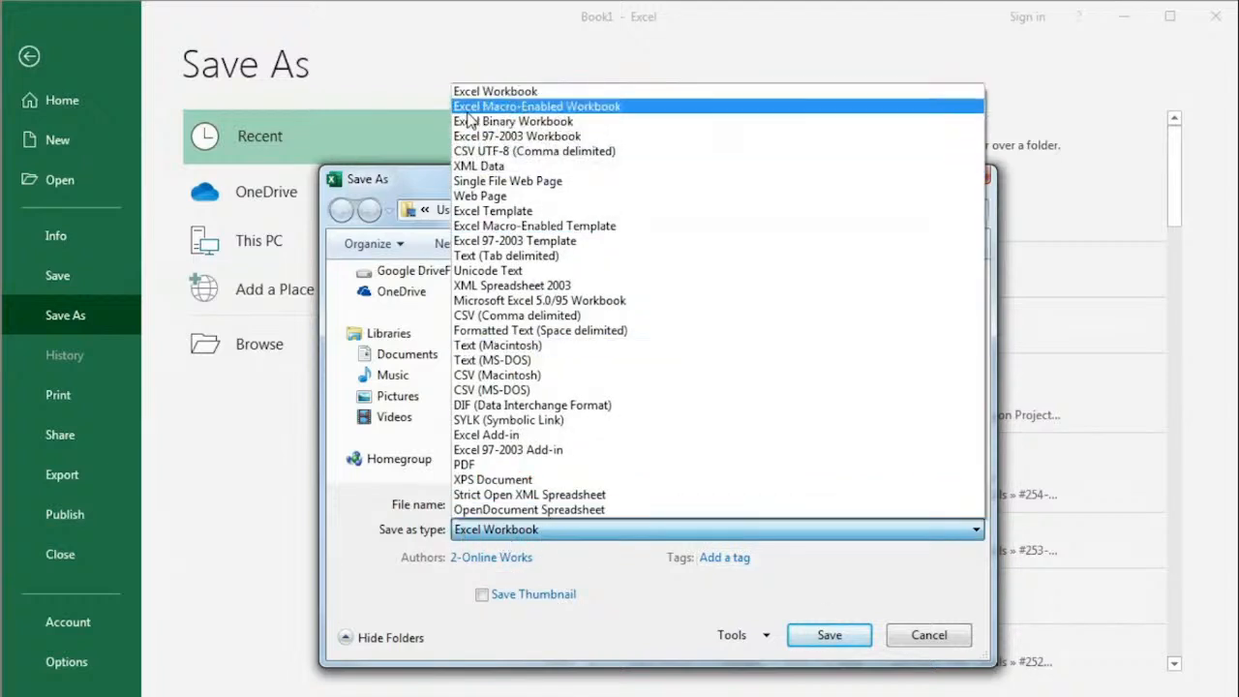
click(589, 107)
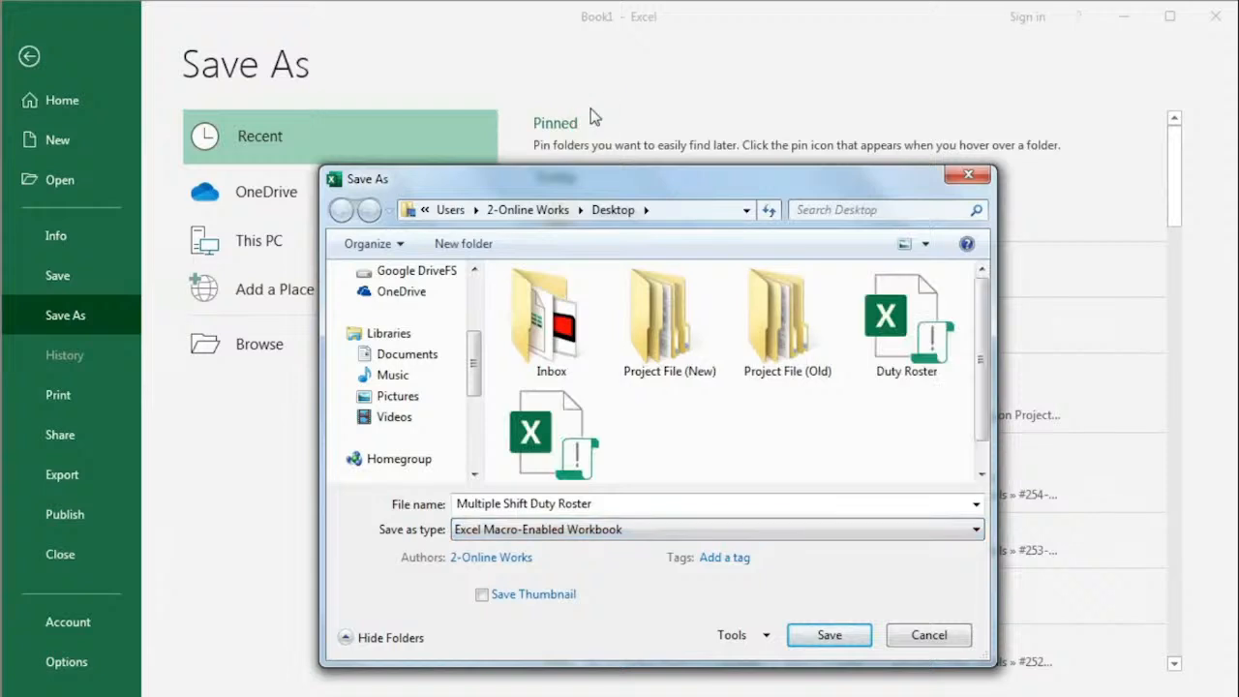
click(828, 637)
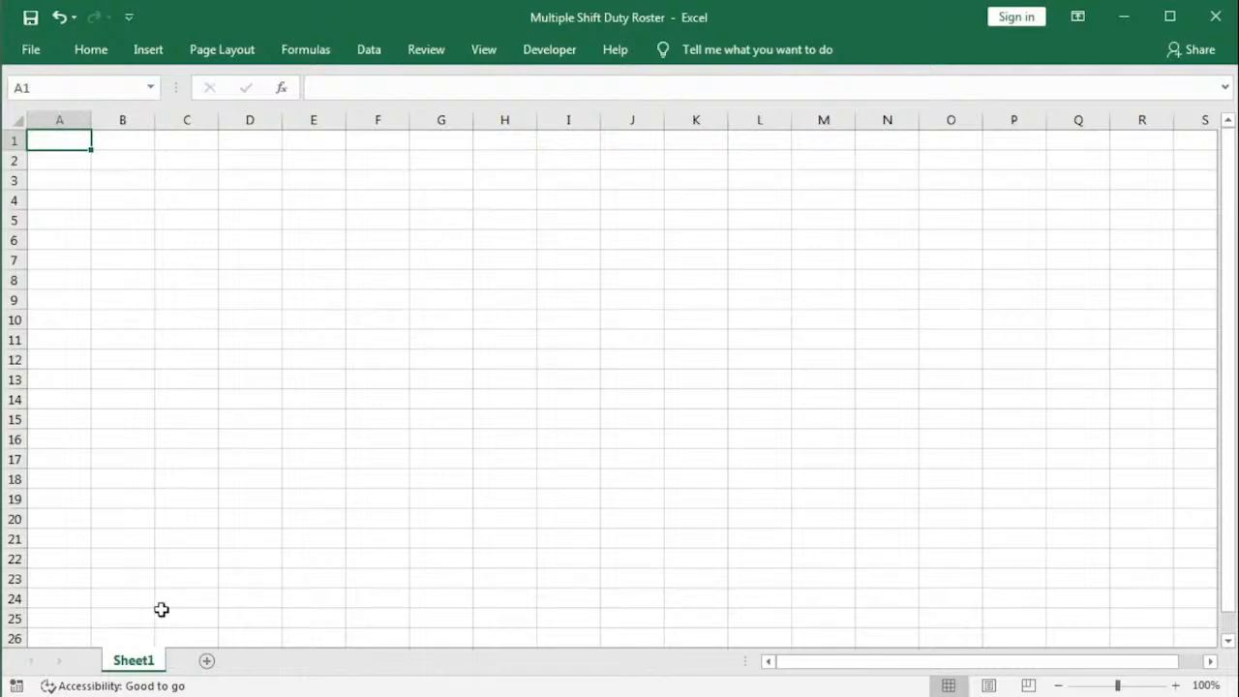
Step: Rename Sheet1 as Settings
right_click(136, 668)
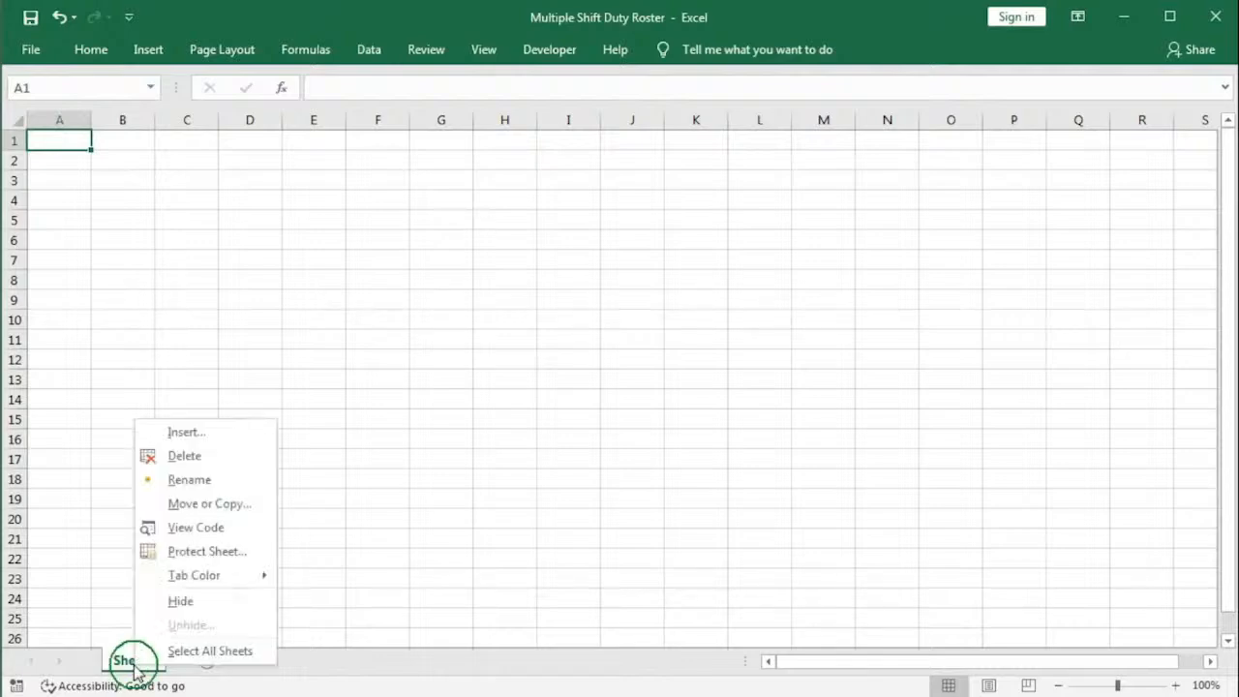
click(199, 481)
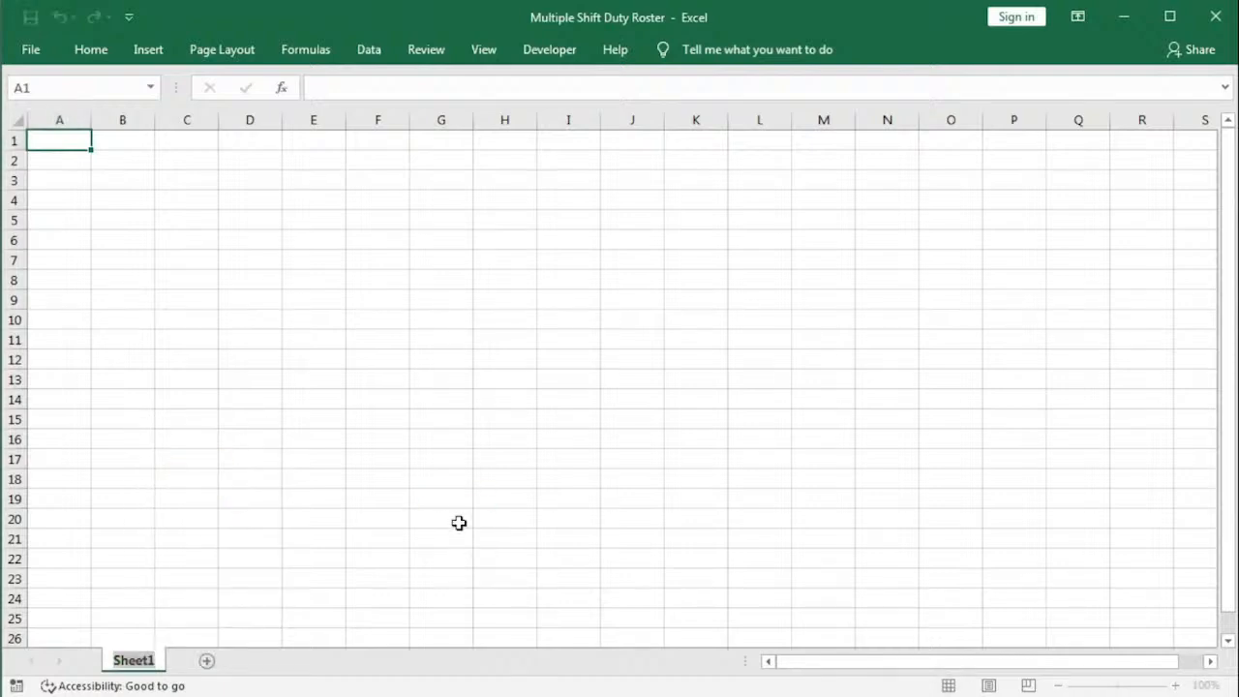
text(Settings)
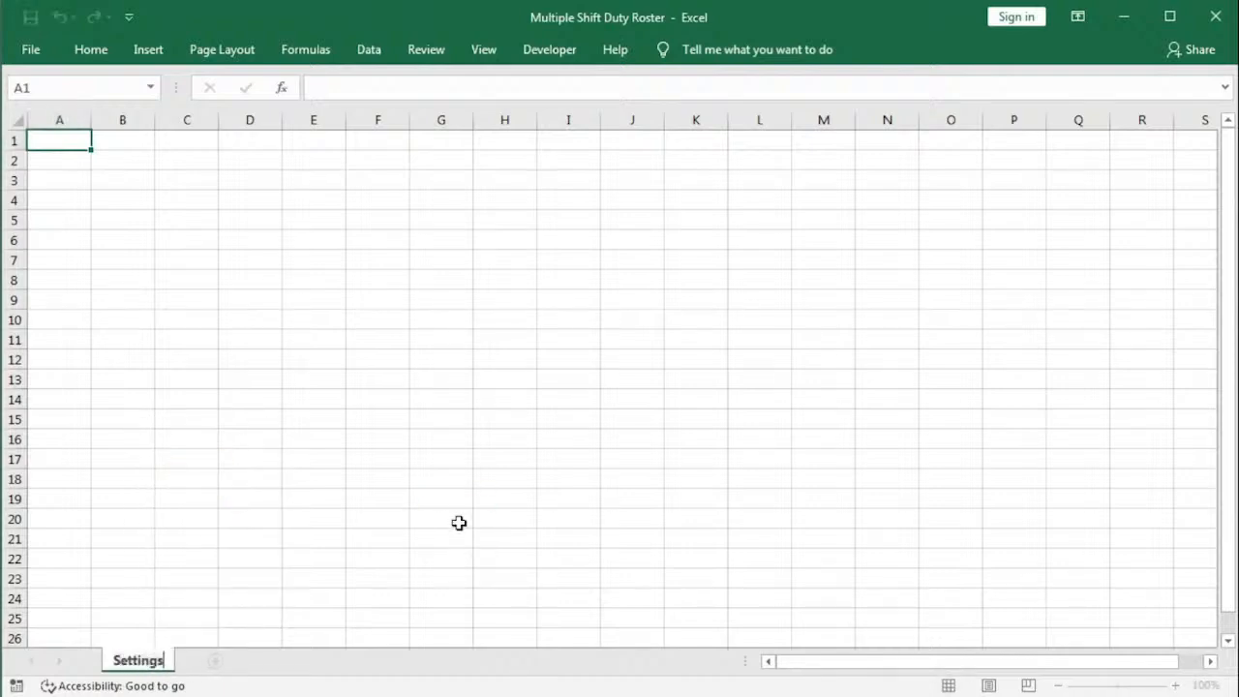
key(Return)
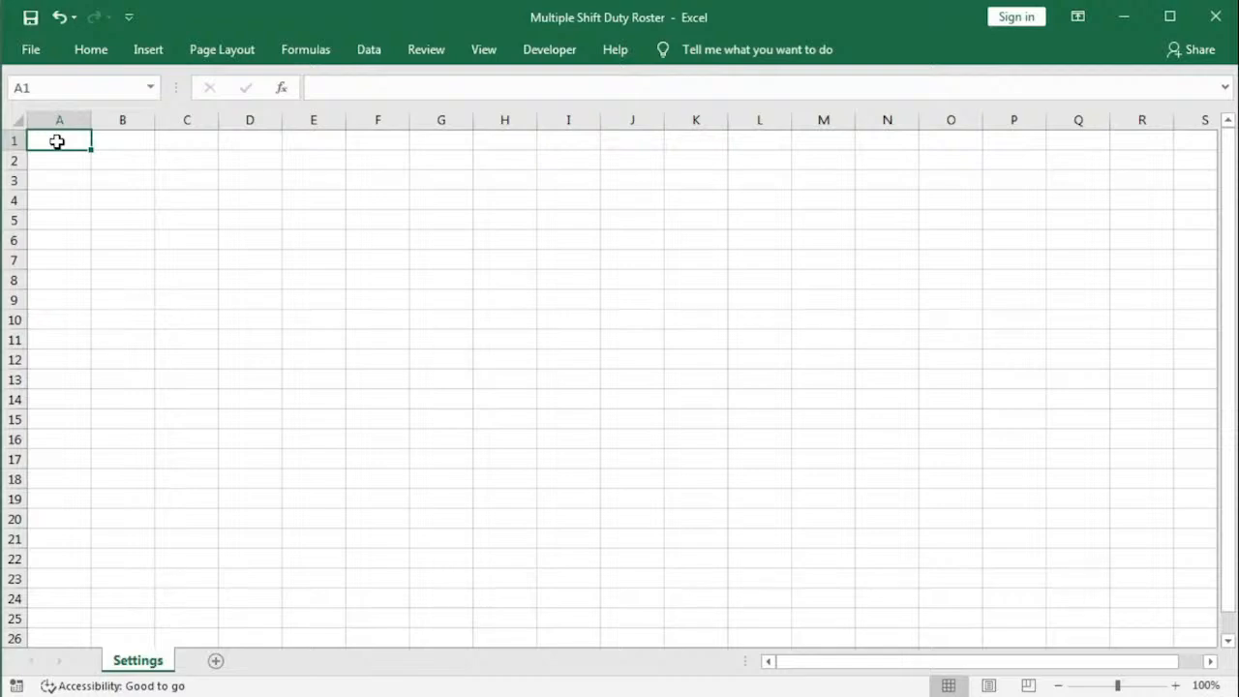
Step: Create a Month List in column A with January to December in A2:A13, and fit the column width to its contents
text(Month)
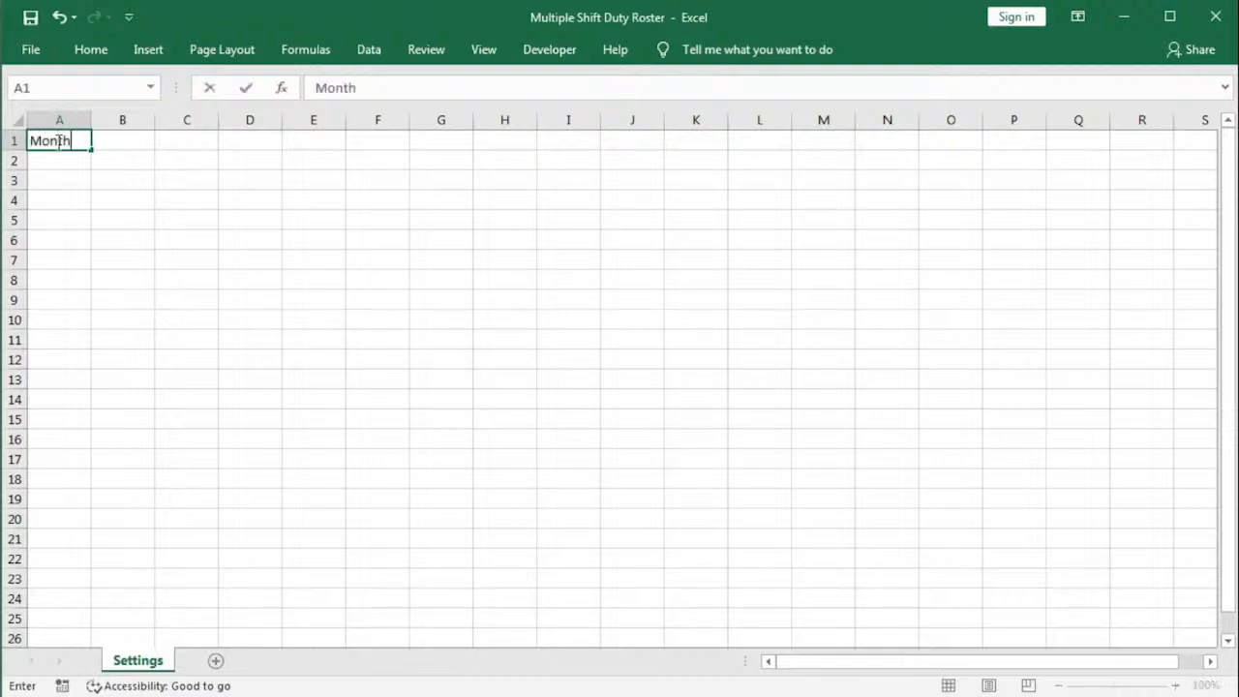
text( List)
key(Return)
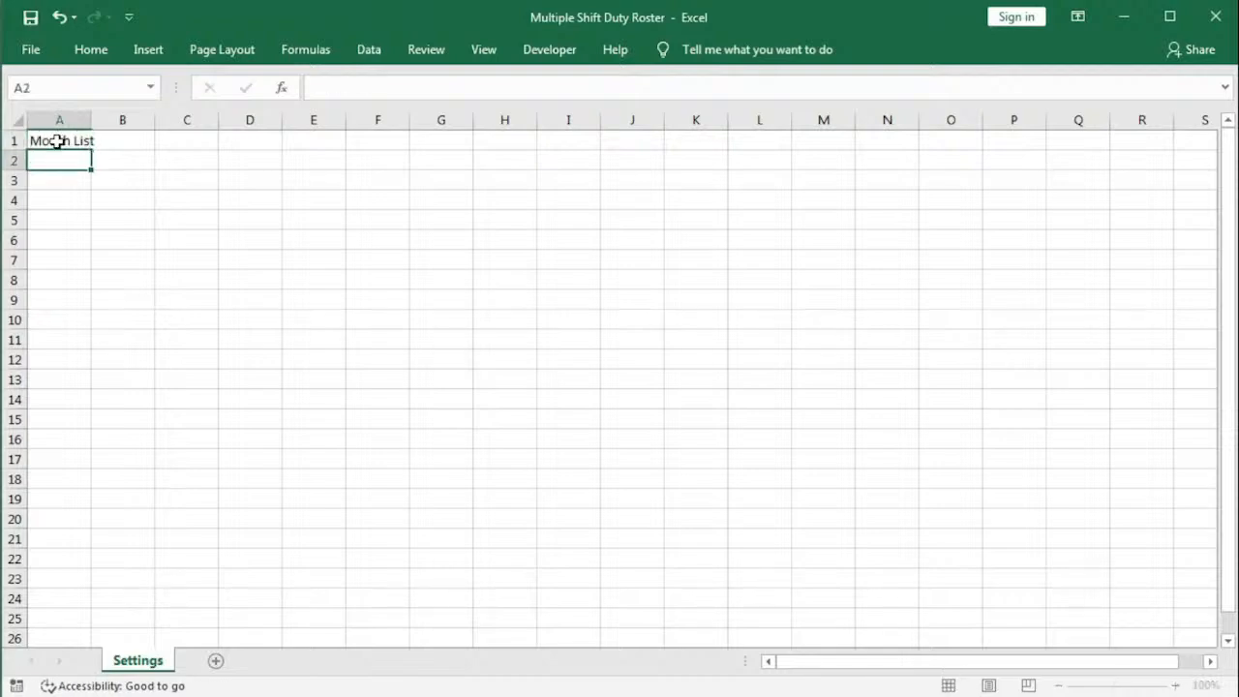
text(January)
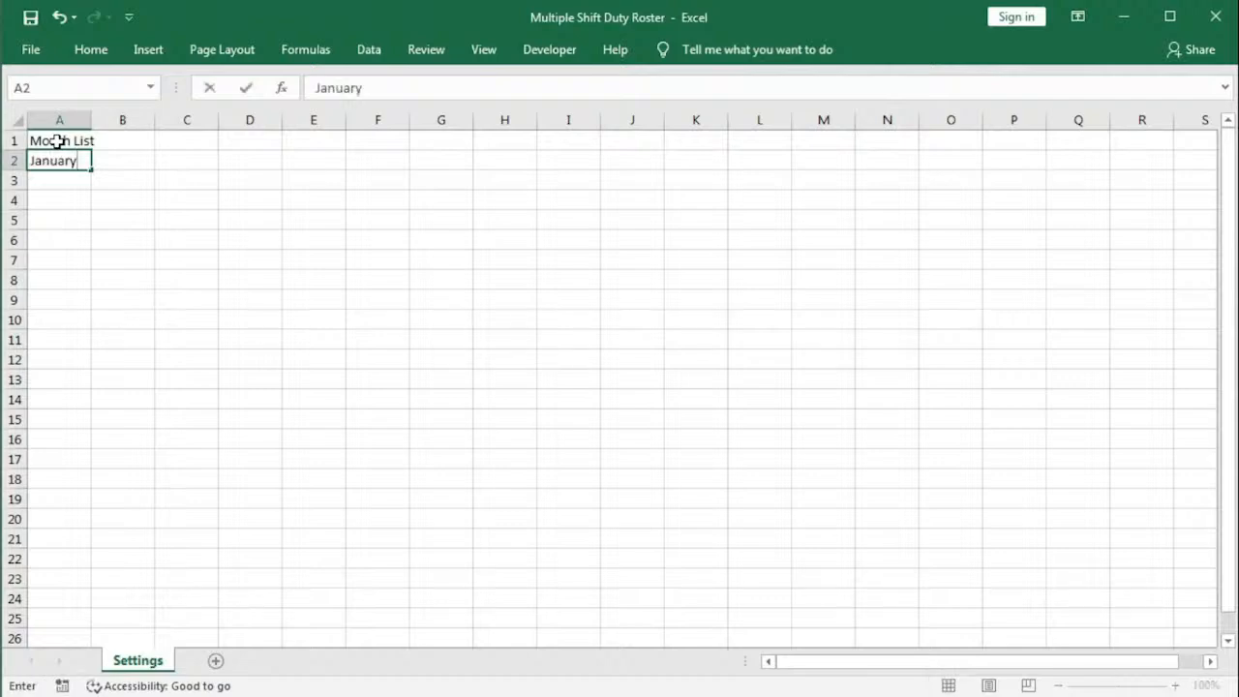
key(Return)
click(55, 161)
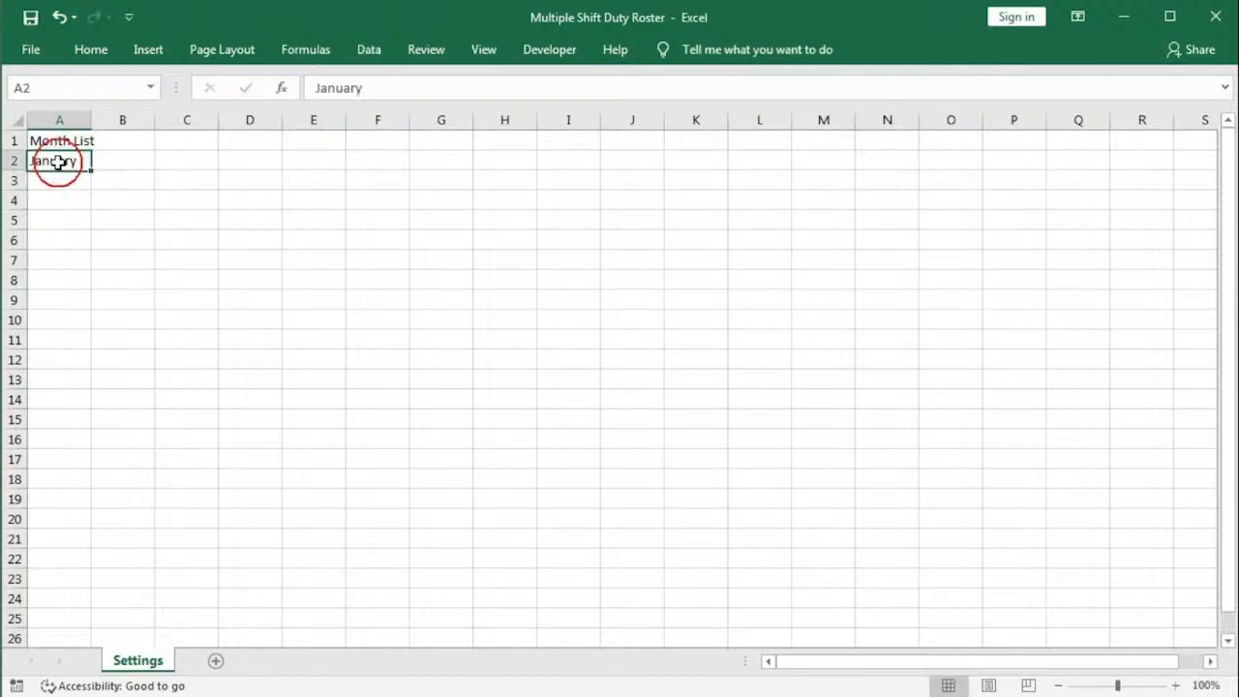
drag(91, 170, 81, 385)
double_click(91, 120)
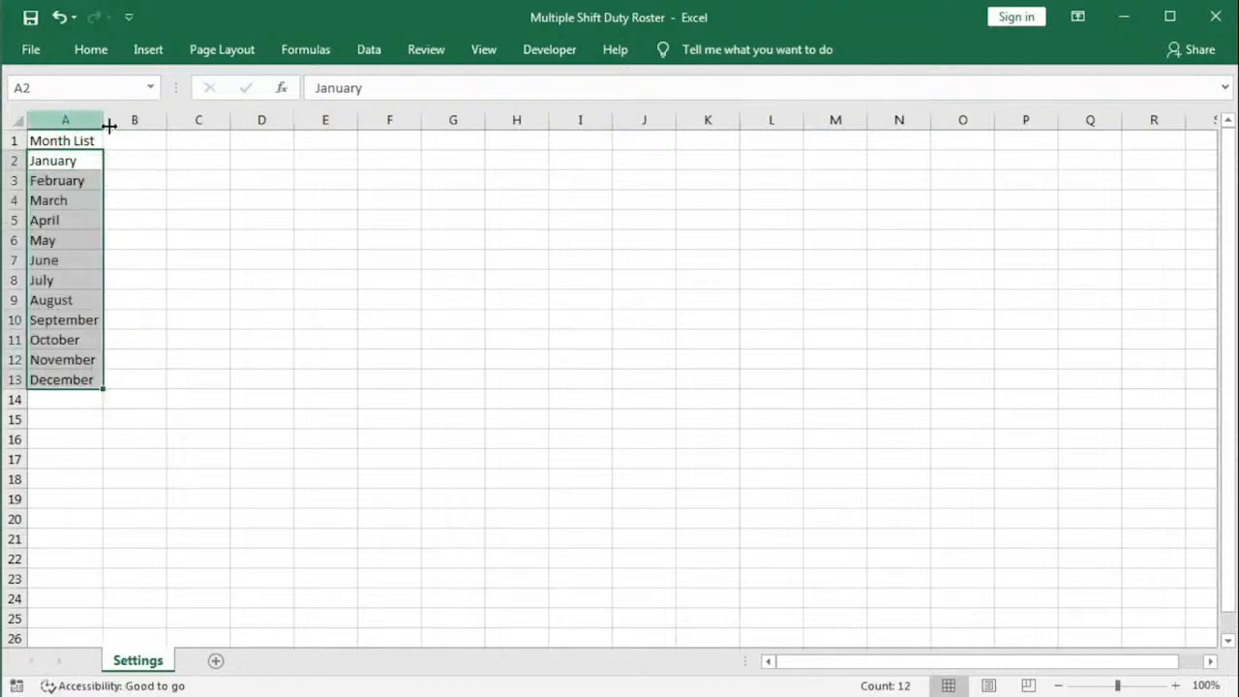
Step: Narrow column B to a thin spacer and create a Year List in column C with 2021 to 2026 in C2:C7
drag(167, 120, 107, 122)
click(147, 143)
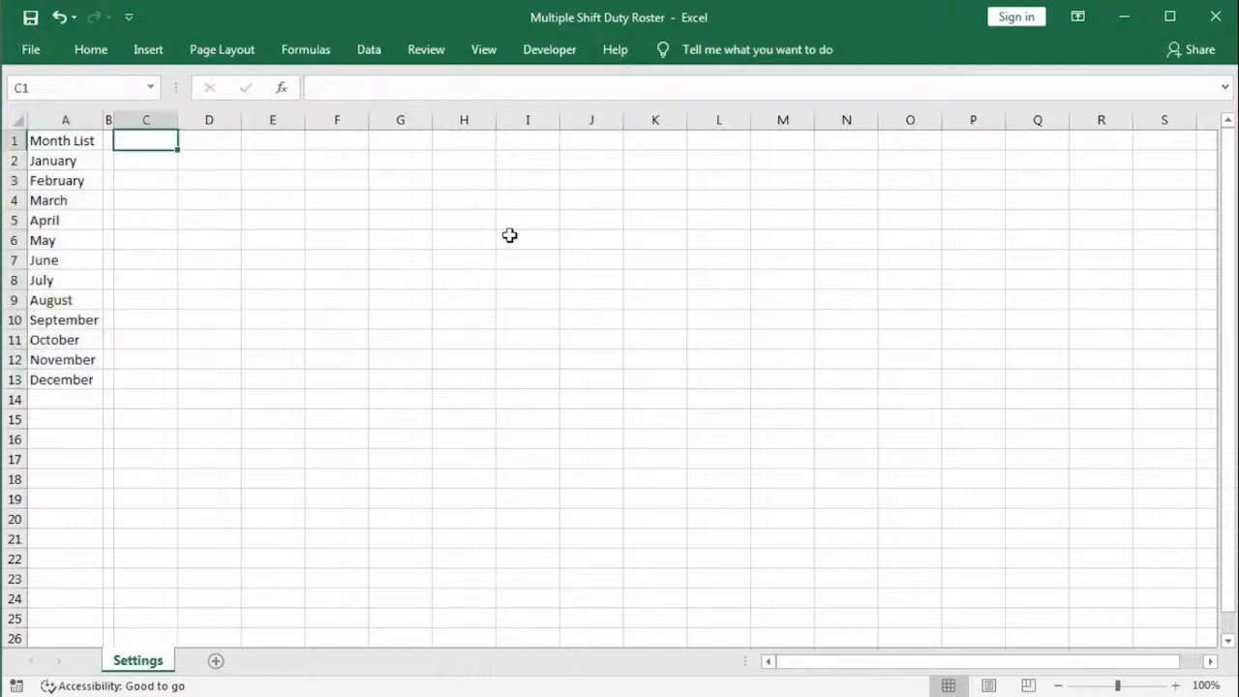
text(Year)
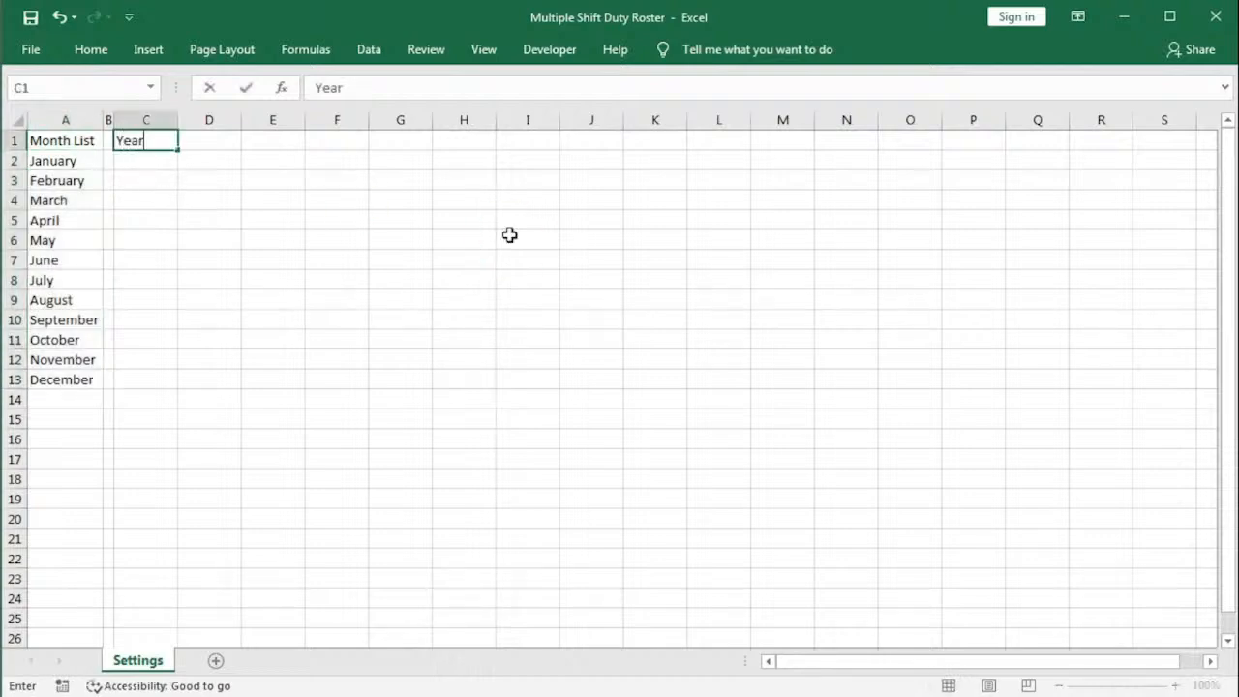
text( List)
key(Return)
text(2021)
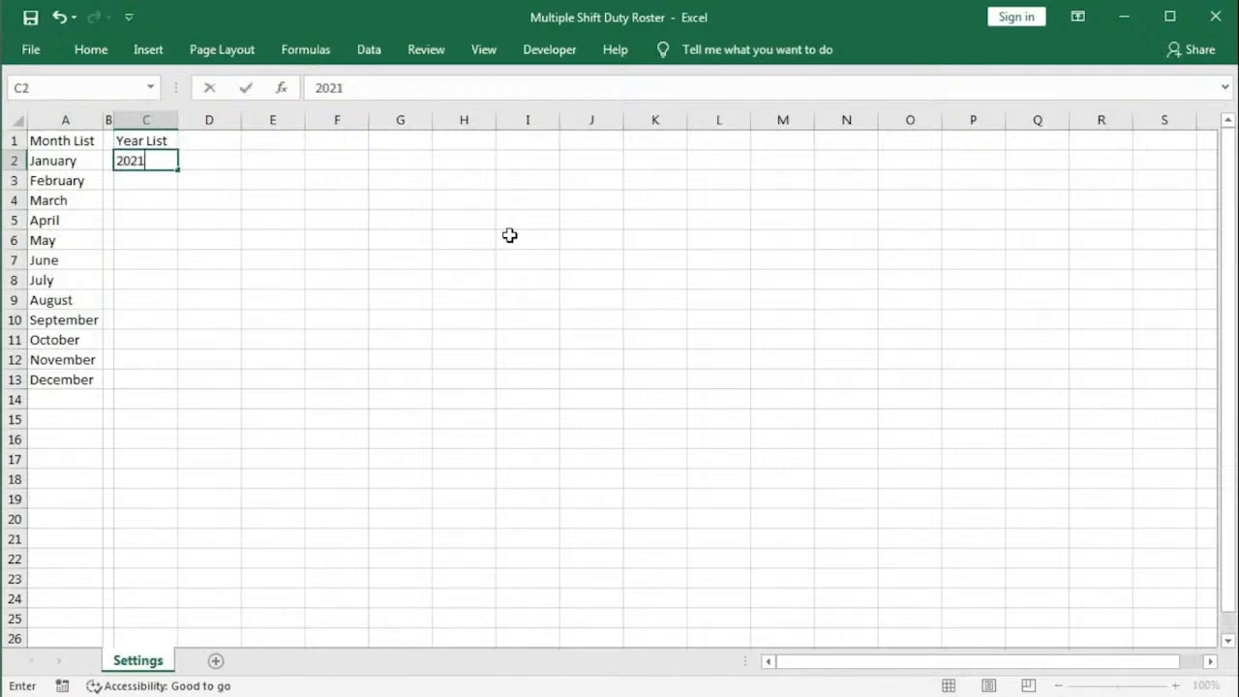
key(Return)
text(2022)
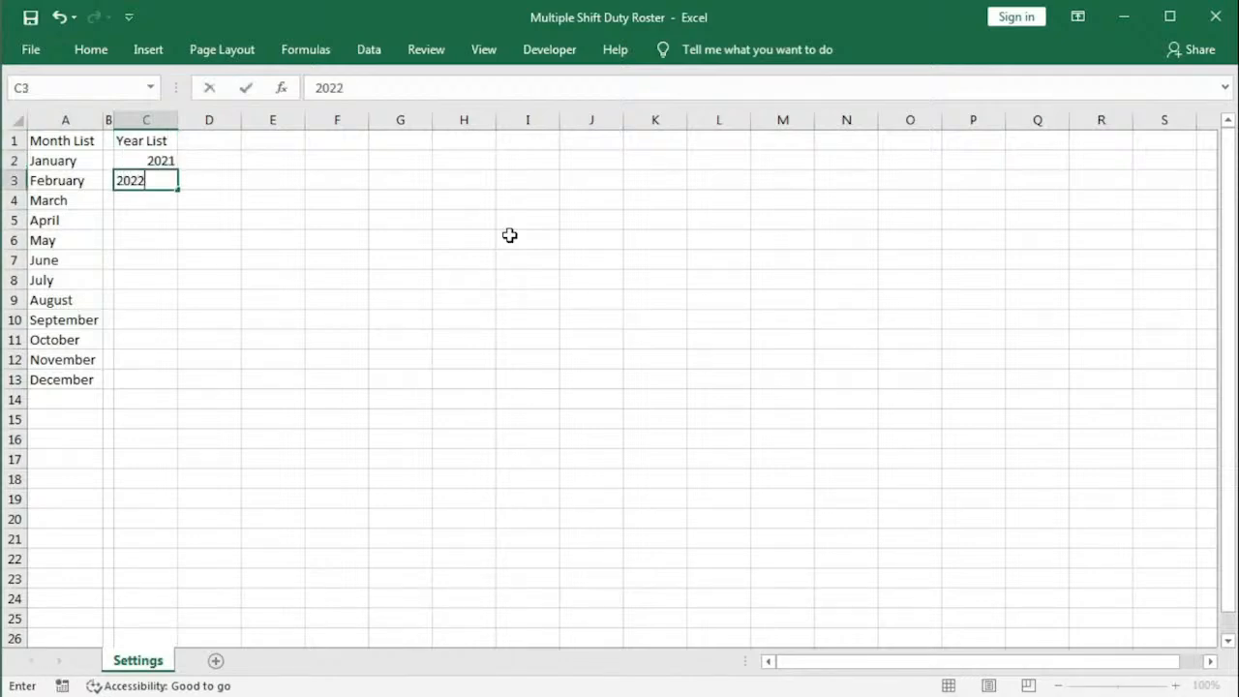
key(Return)
drag(163, 164, 172, 270)
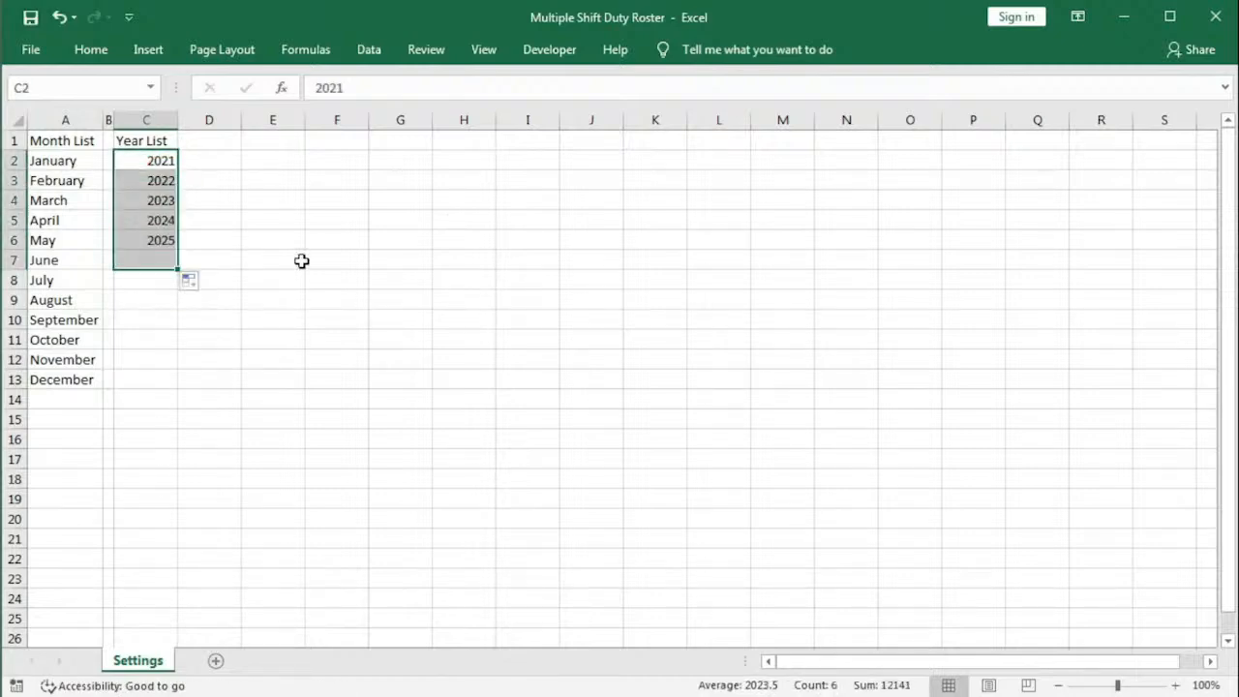
Step: Narrow column D to a thin spacer and enter the heading Shift Names in E1
click(213, 142)
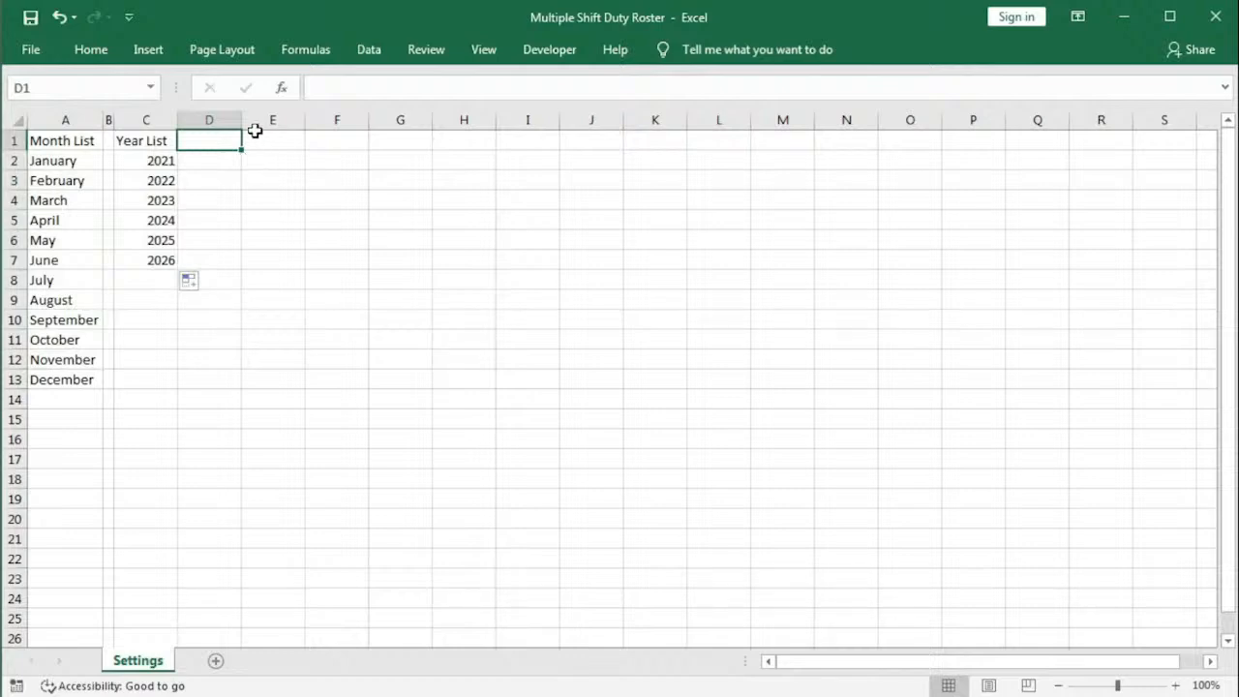
drag(243, 125, 188, 117)
click(213, 147)
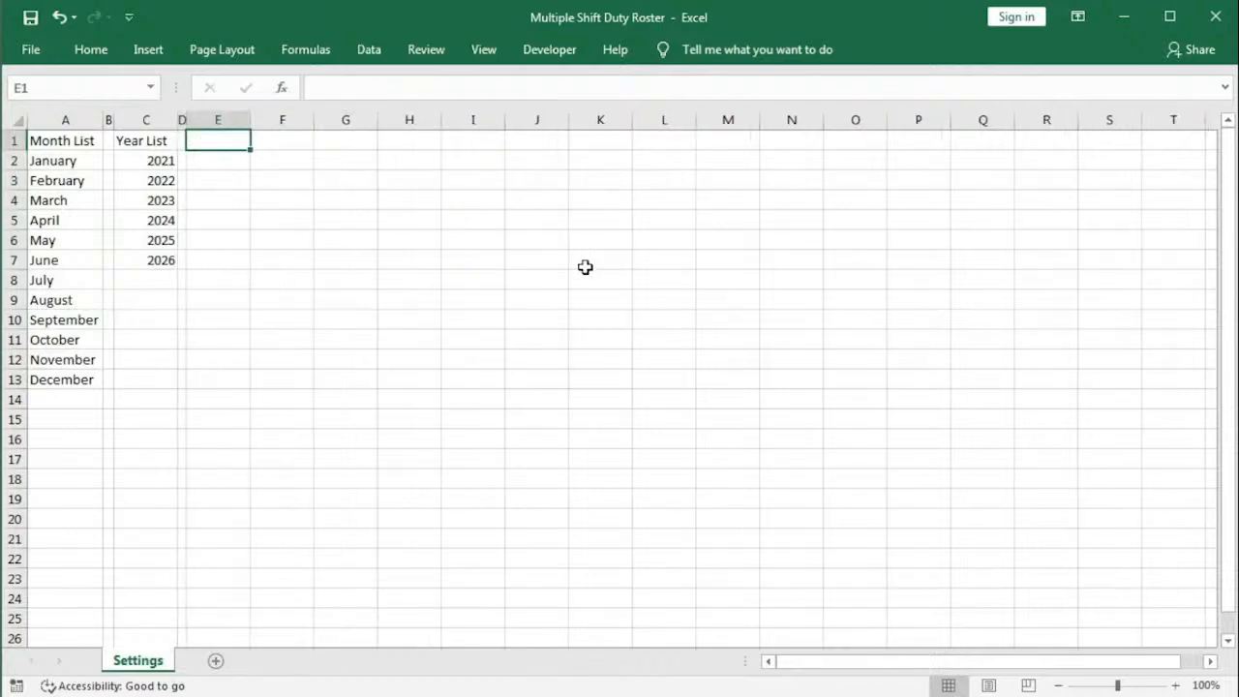
text(Shi)
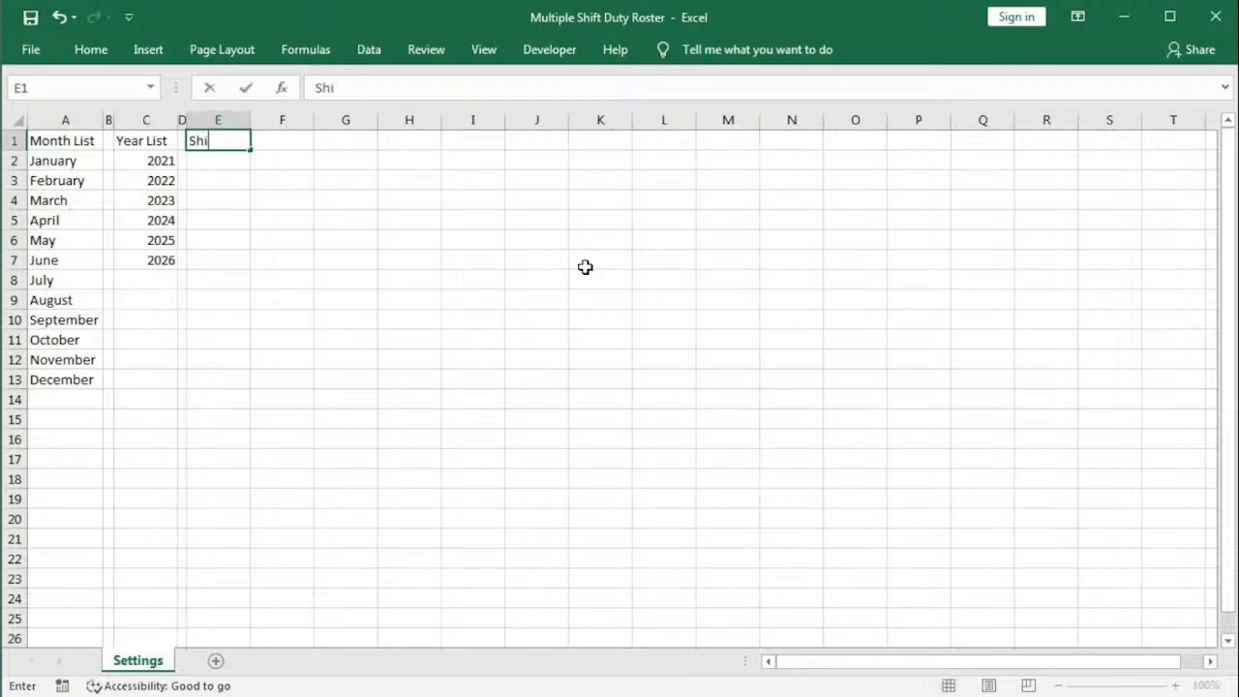
text(ft Names)
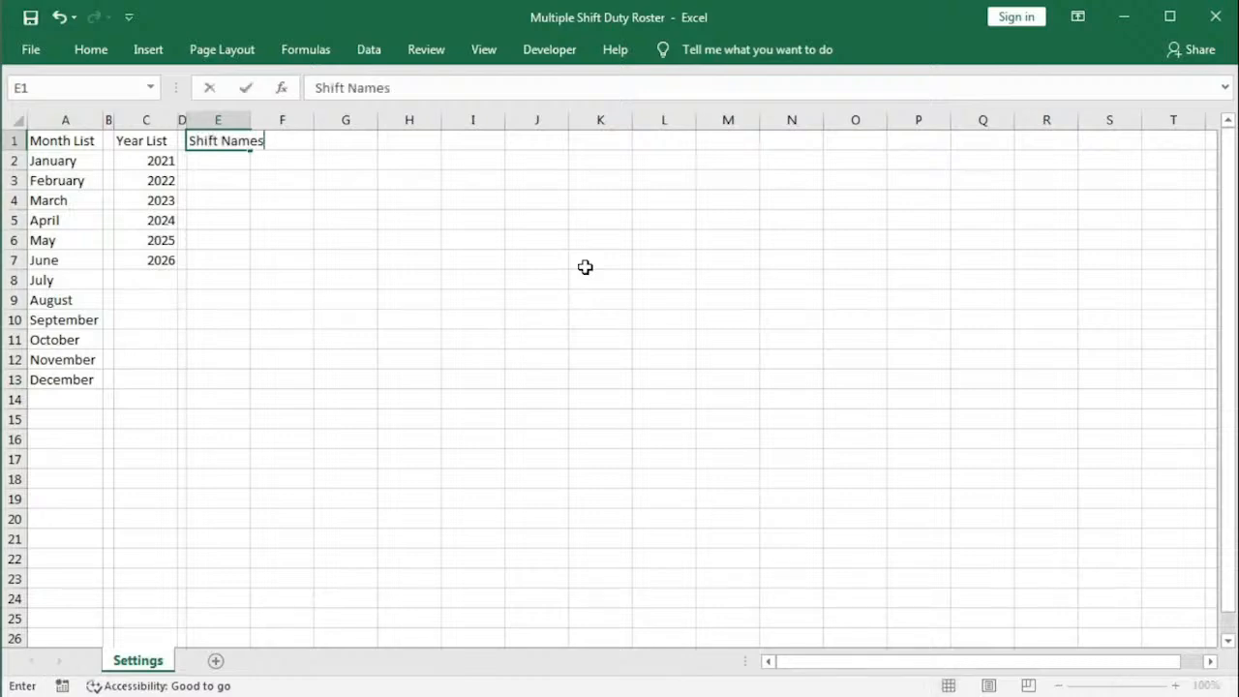
key(Return)
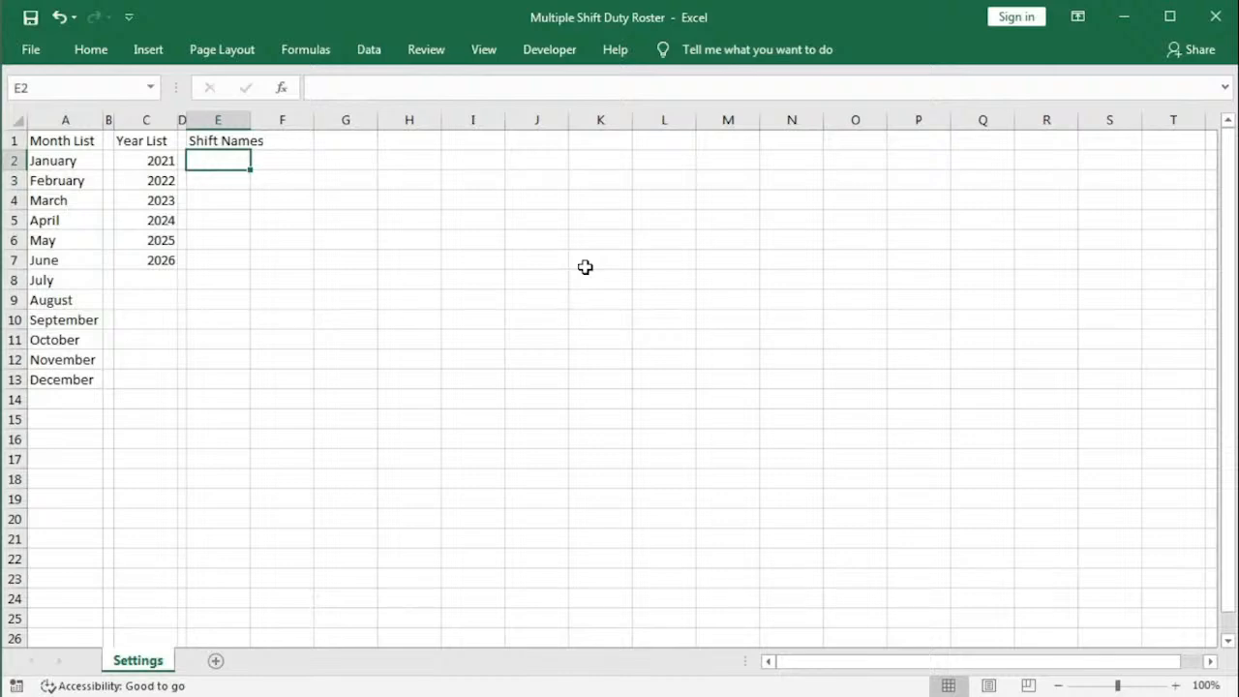
Step: List the shifts Morning, Afternoon and Night in E2:E4 under the Shift Names heading
text(Mornig)
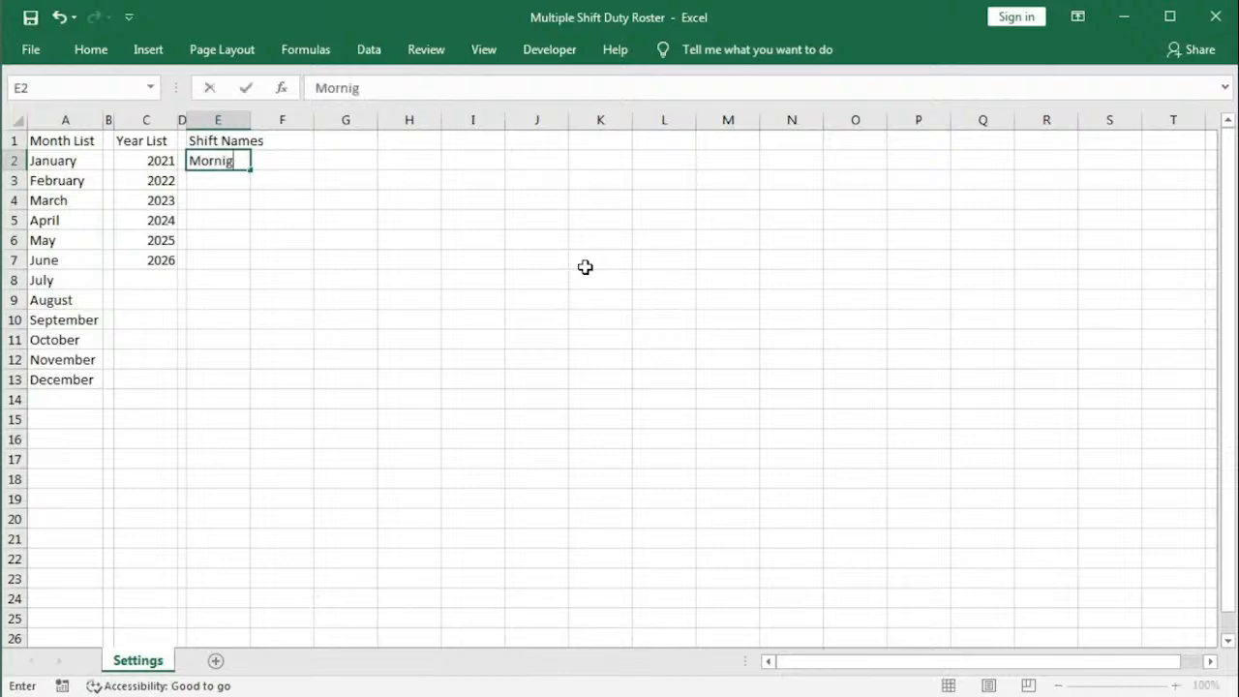
key(BackSpace)
key(BackSpace)
key(Return)
text(A)
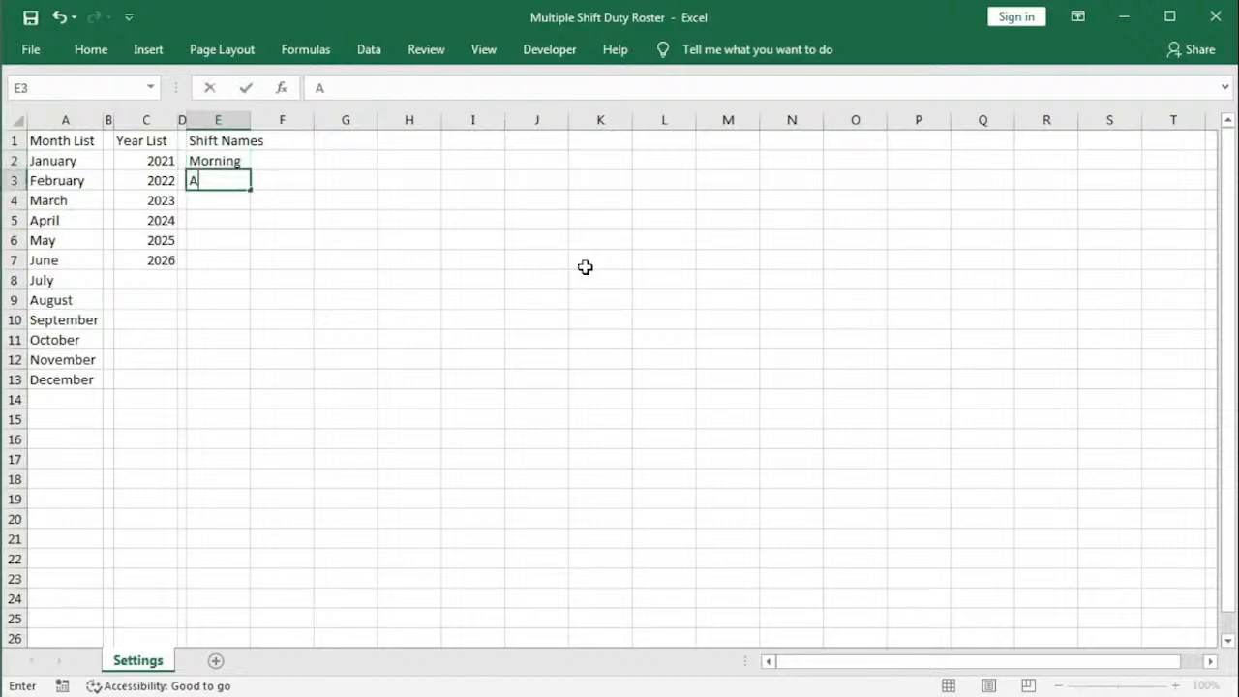
text(fternoon)
key(Return)
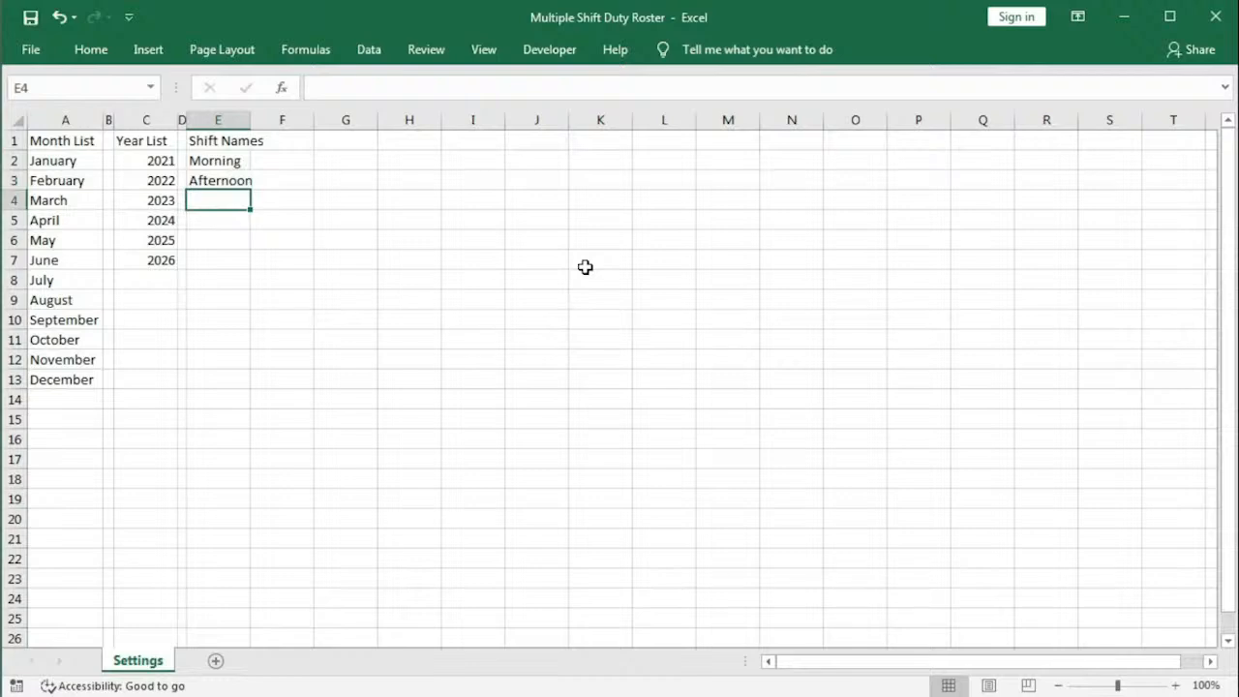
text(Ni)
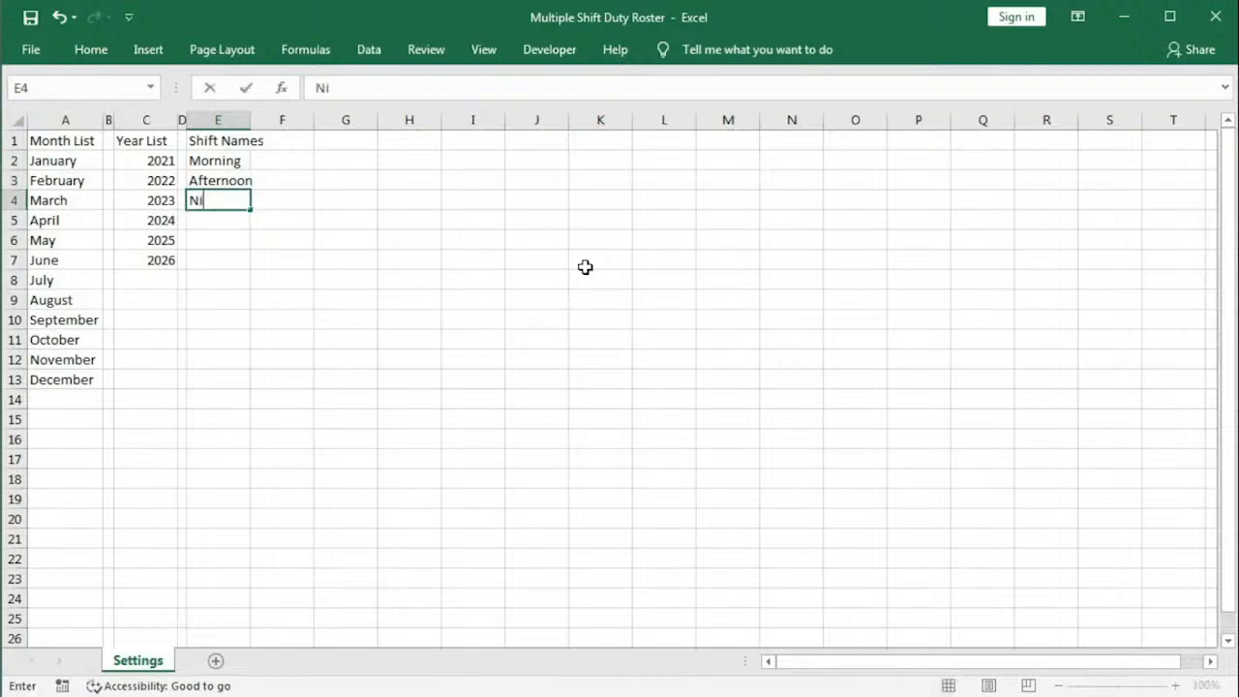
text(ght)
key(Return)
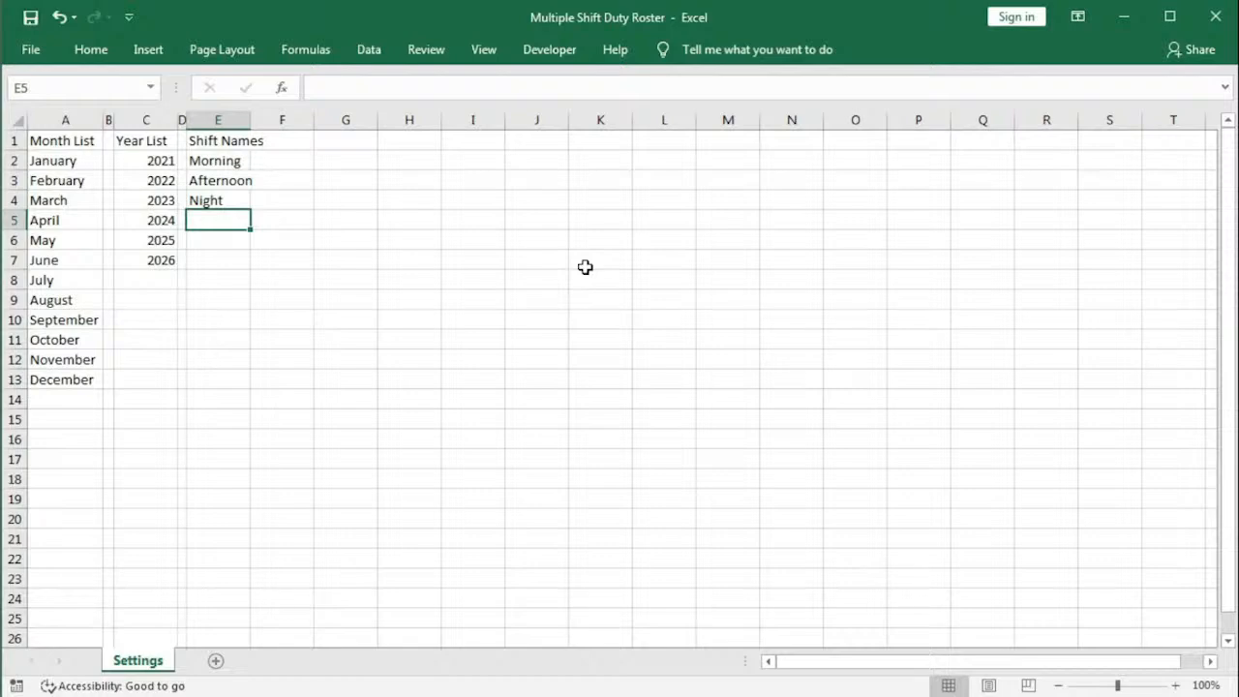
Step: Add Off Days, Day and Call Days to the shift names in E5:E7, and fit column E's width to its contents
text(OF)
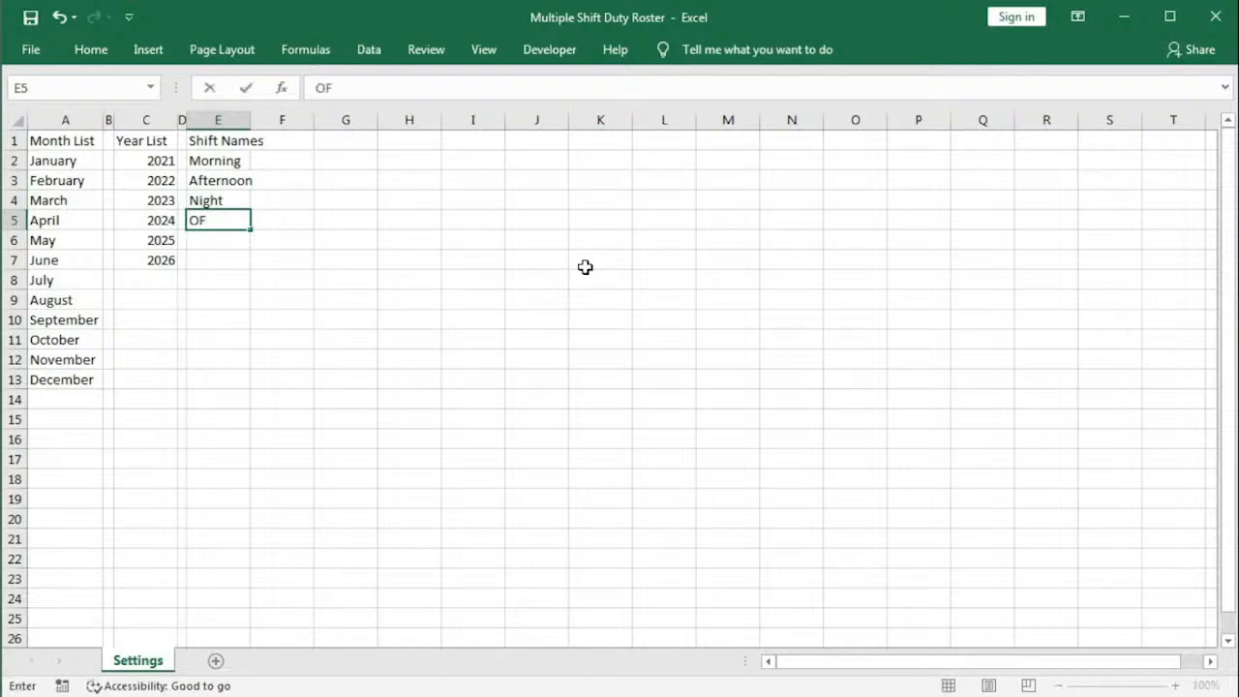
key(BackSpace)
text(ff Days)
key(Return)
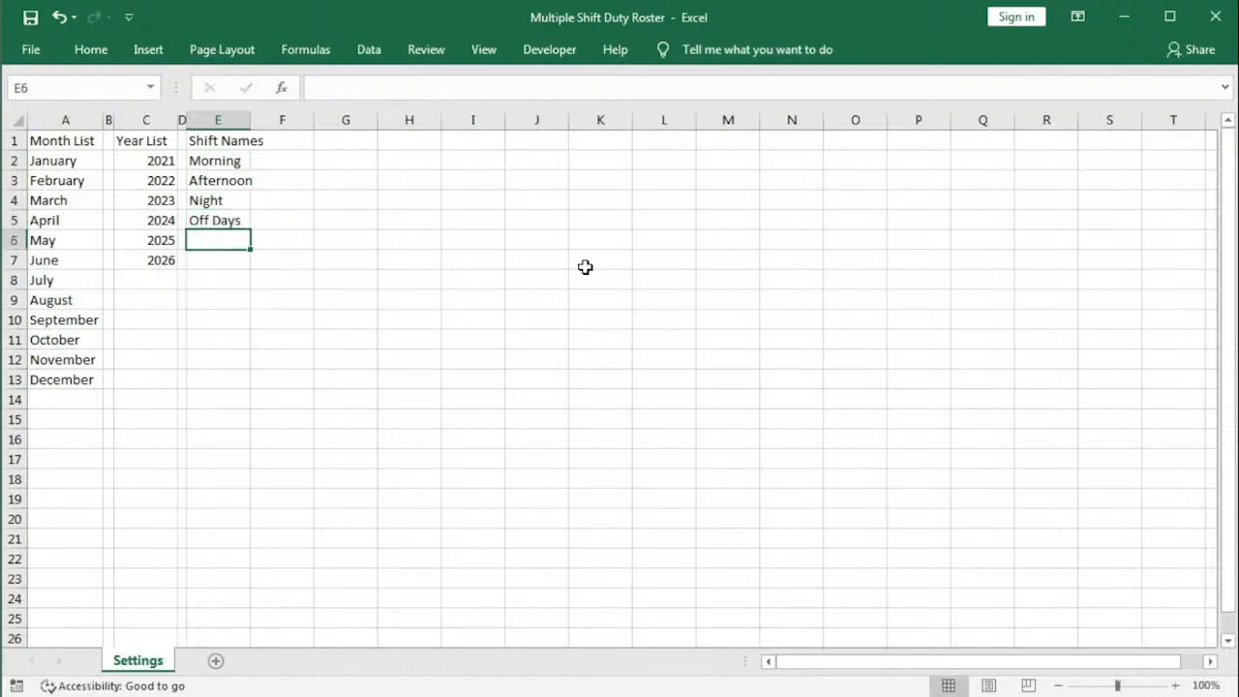
text(Day)
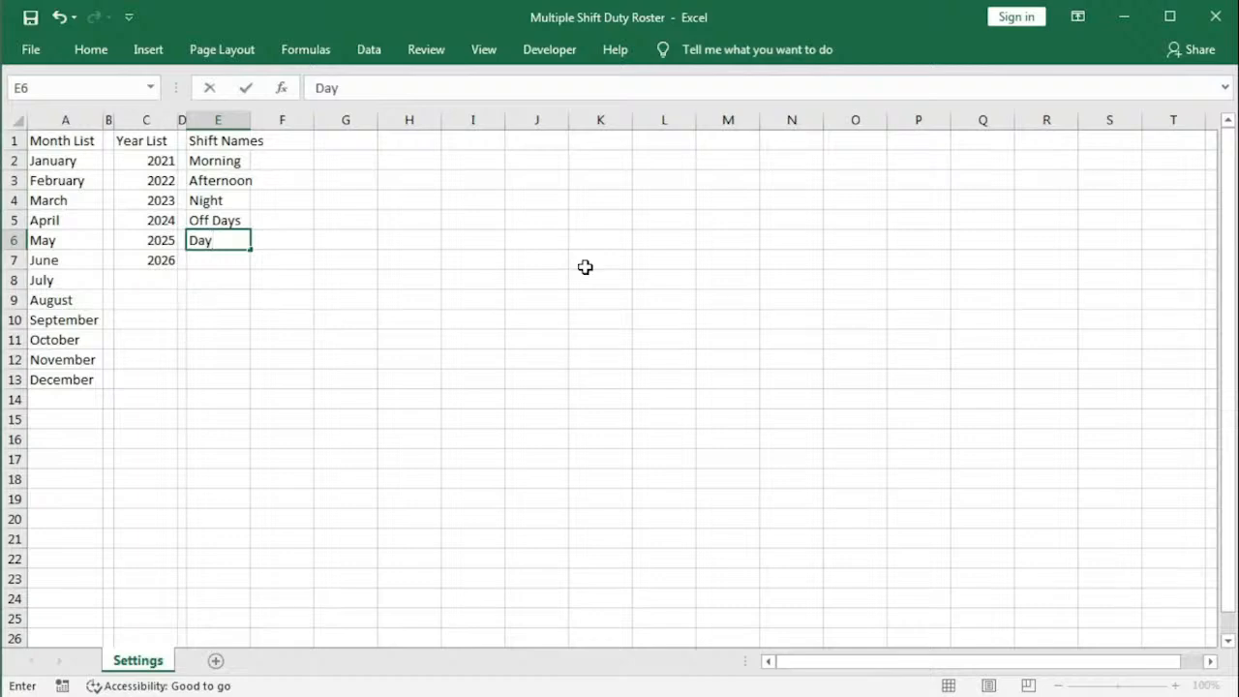
key(Return)
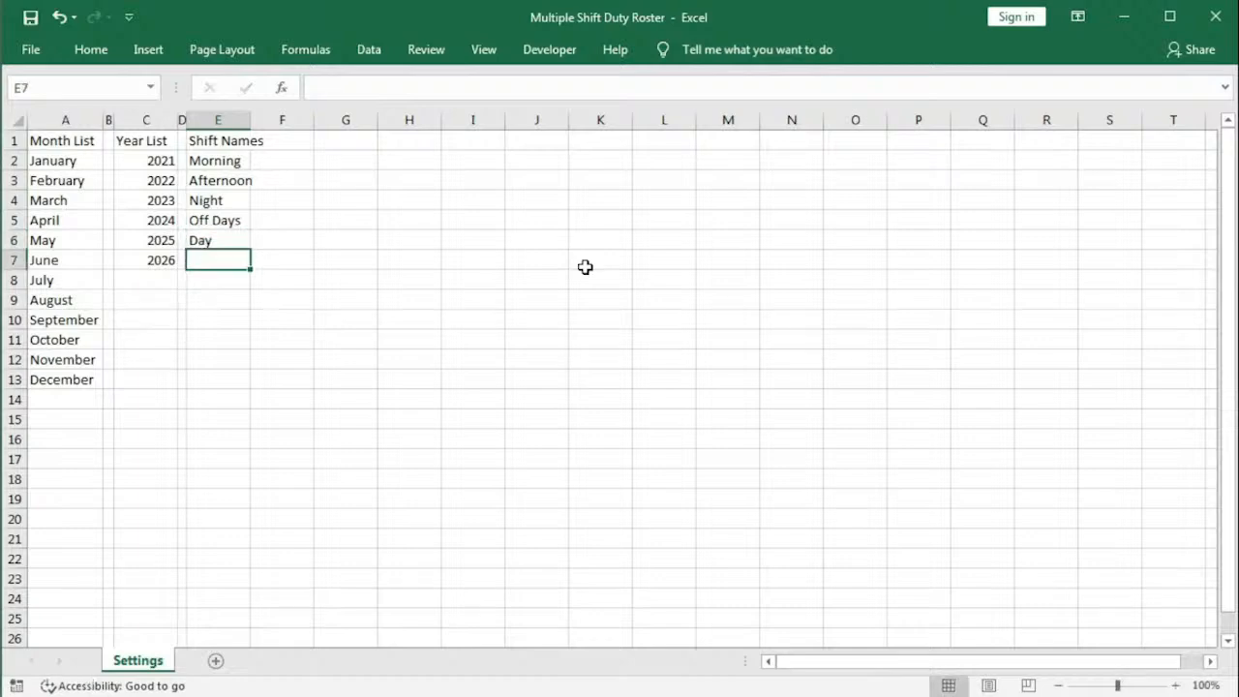
text(C)
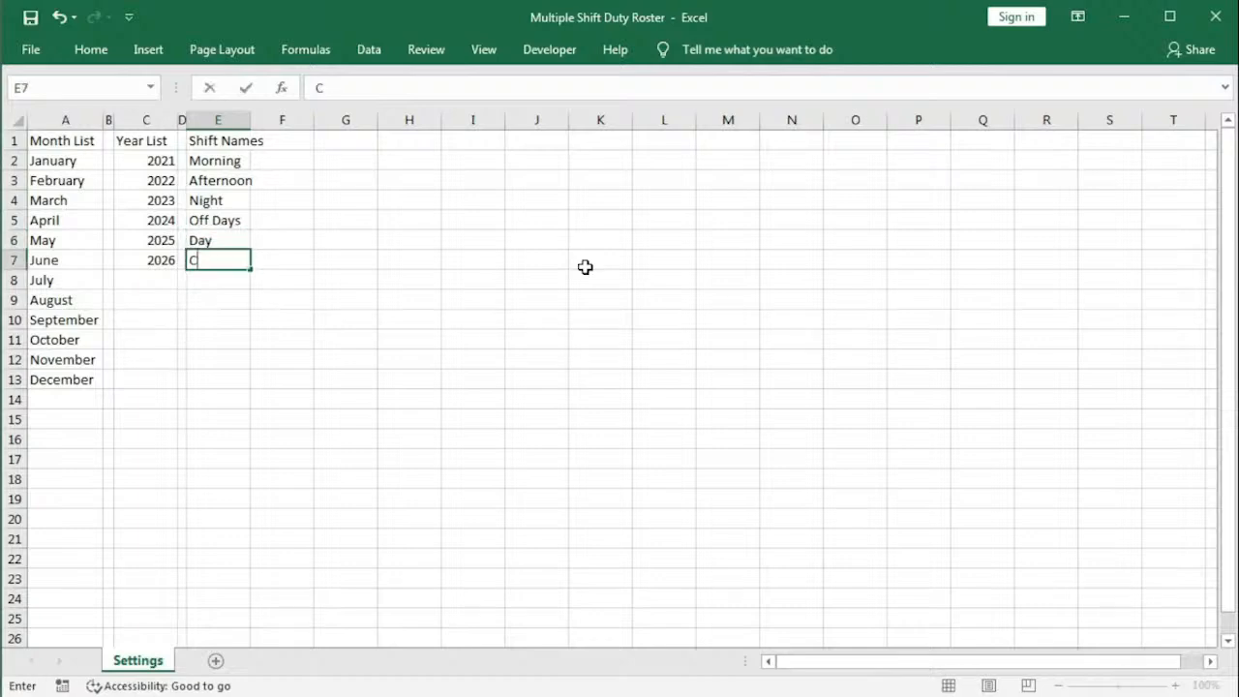
text(all Days)
key(Return)
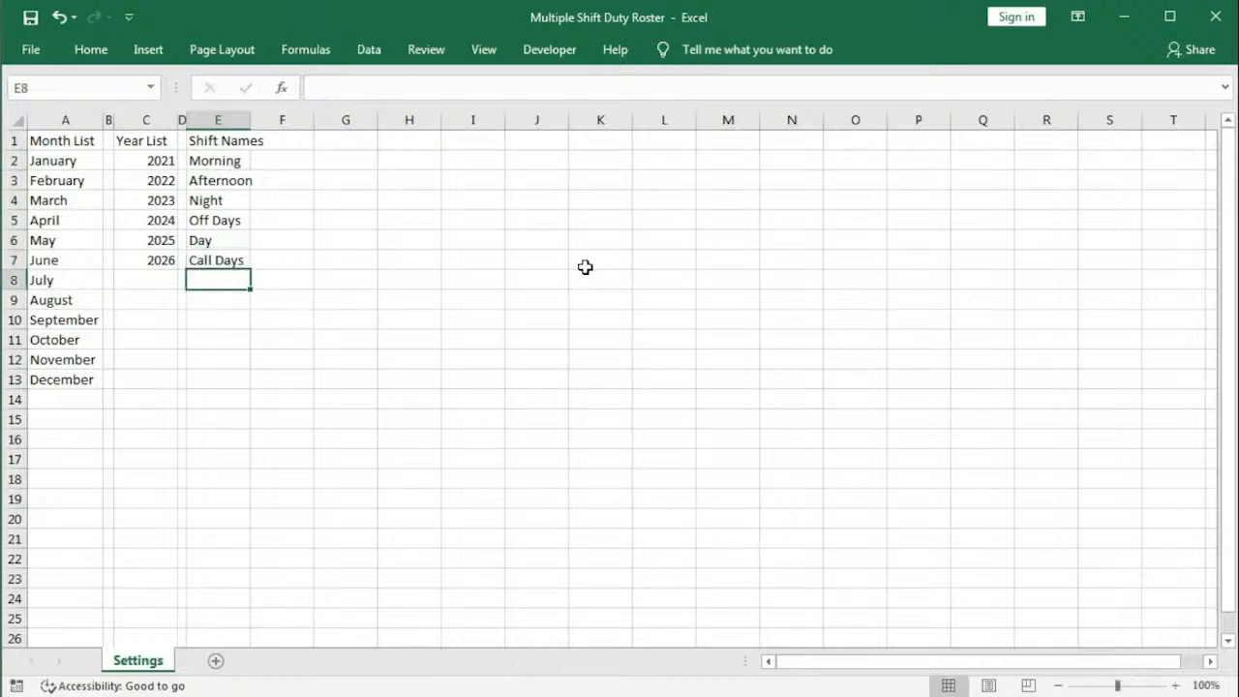
double_click(249, 122)
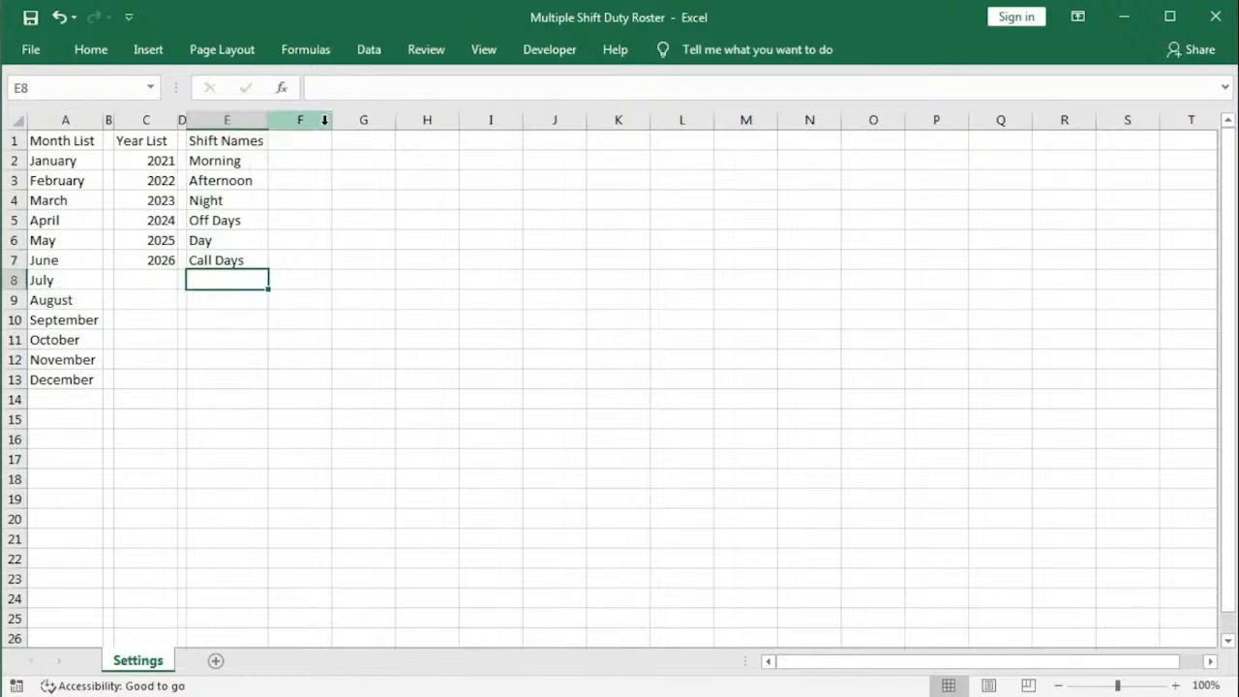
Step: Narrow column F to a thin spacer and enter the heading Shift Acro in G1
drag(330, 121, 272, 127)
click(318, 146)
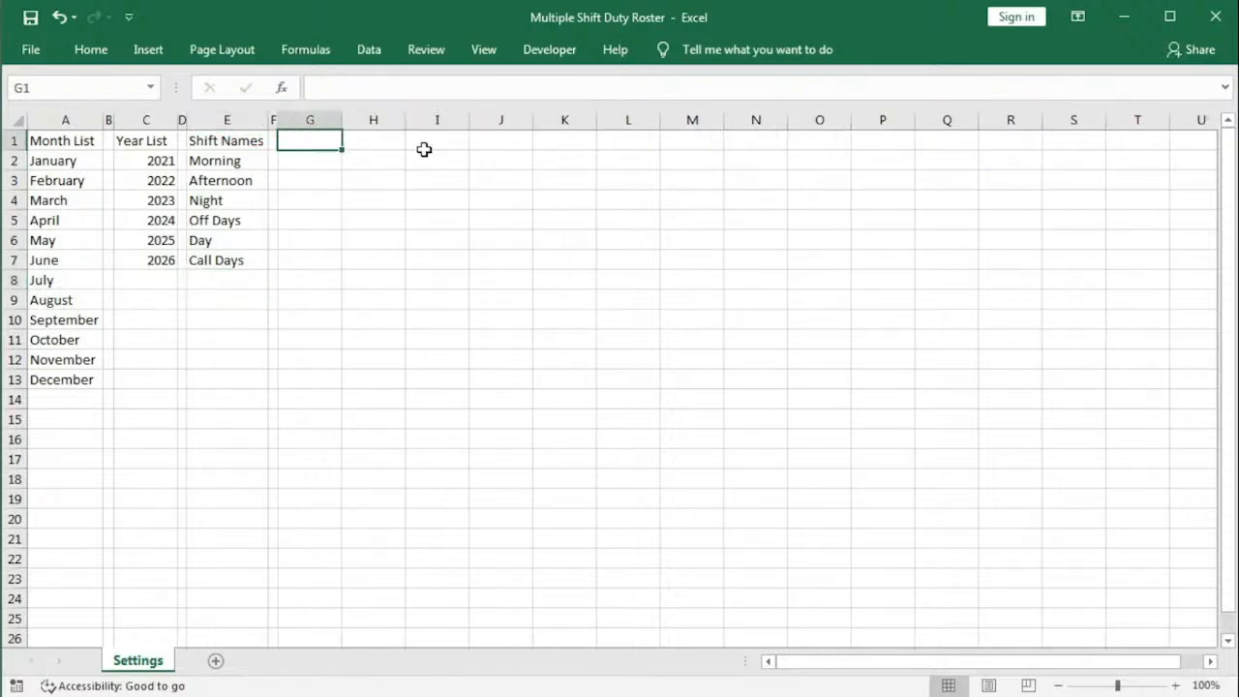
text(Shi)
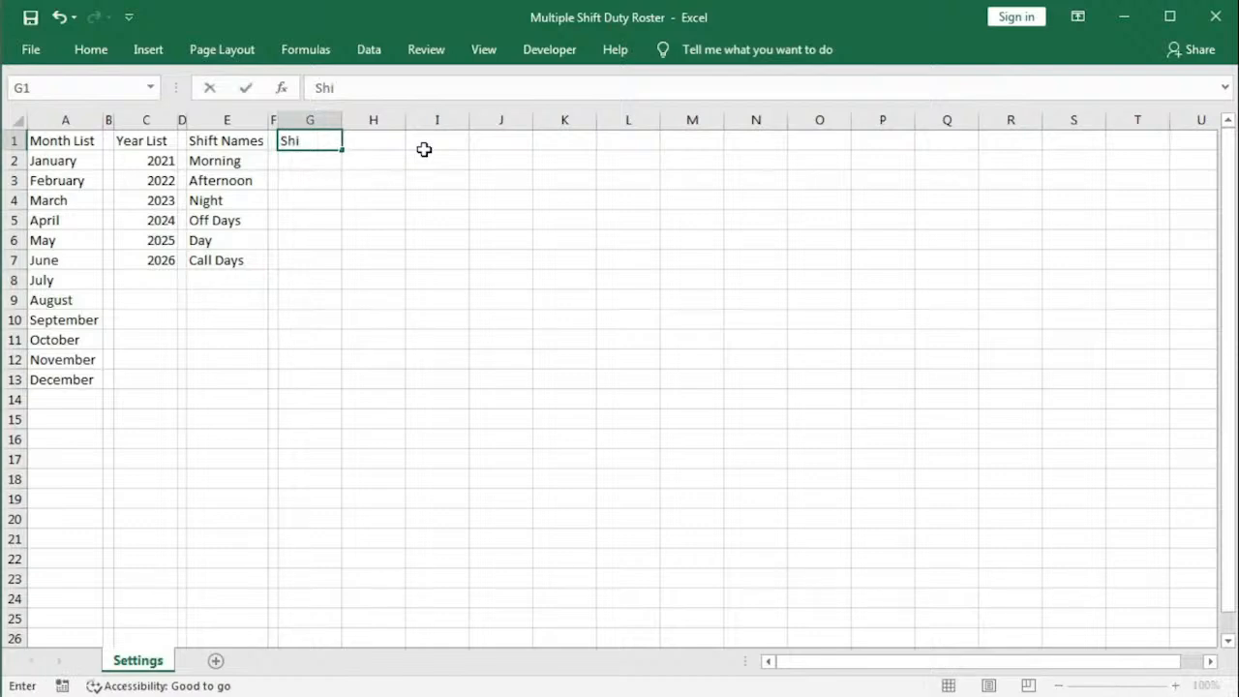
text(ft Acro)
key(Return)
Step: List the shift acronyms M, A, N, O, D and C in G2:G7, matching the shift names
text(M)
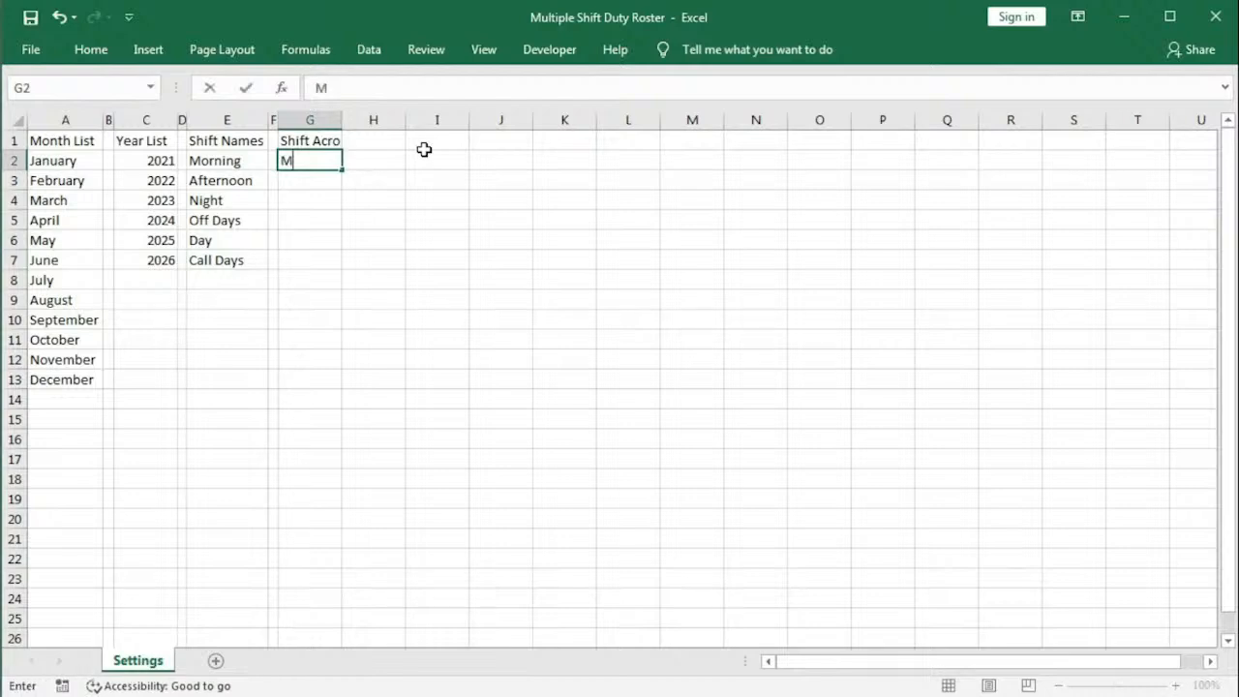
key(Return)
text(A)
key(Return)
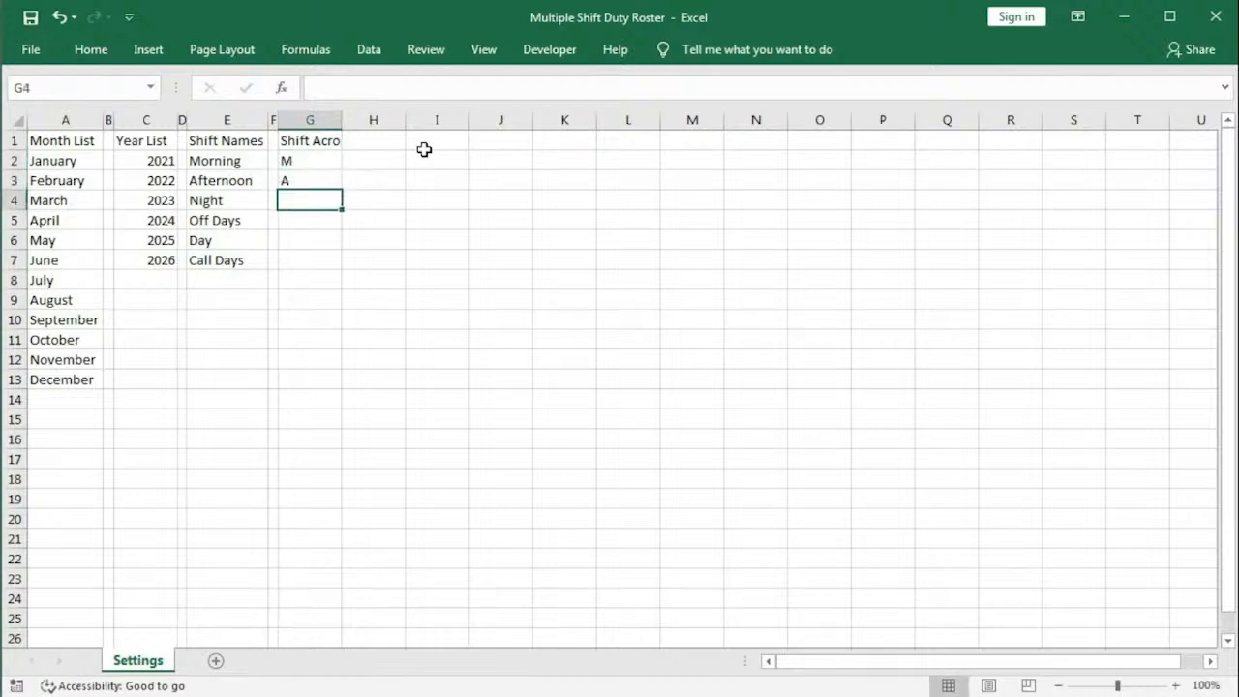
text(N)
key(Return)
text(O)
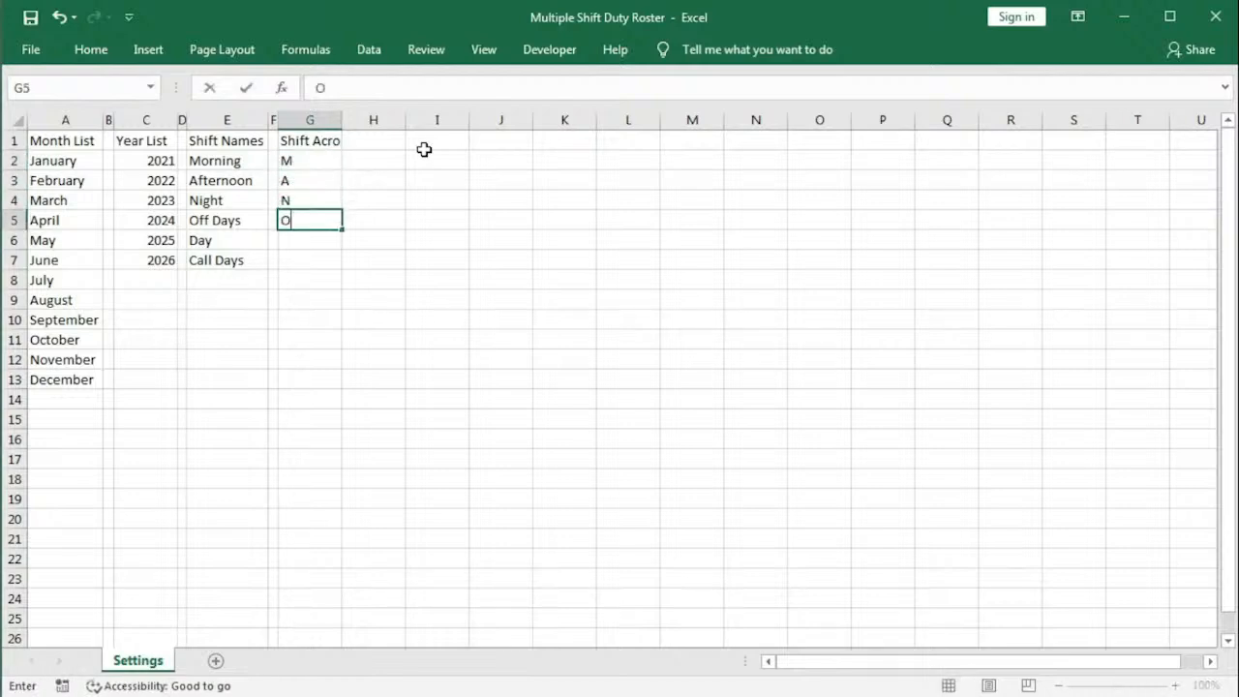
key(Return)
text(D)
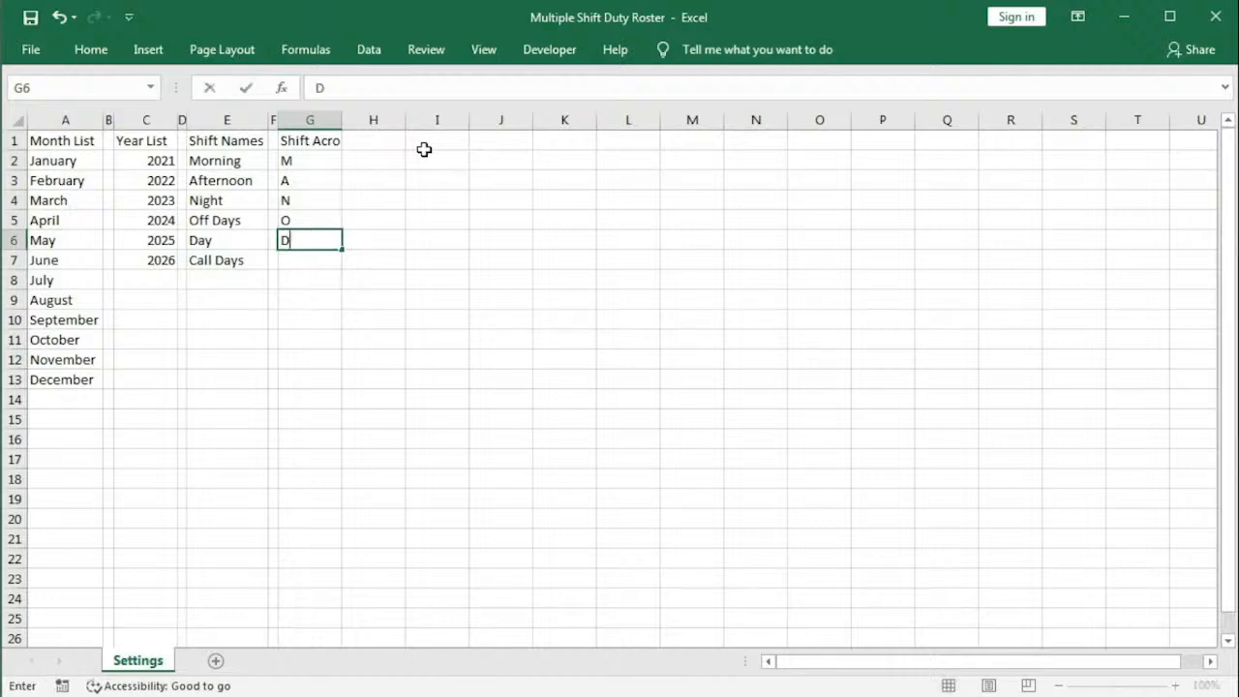
key(Return)
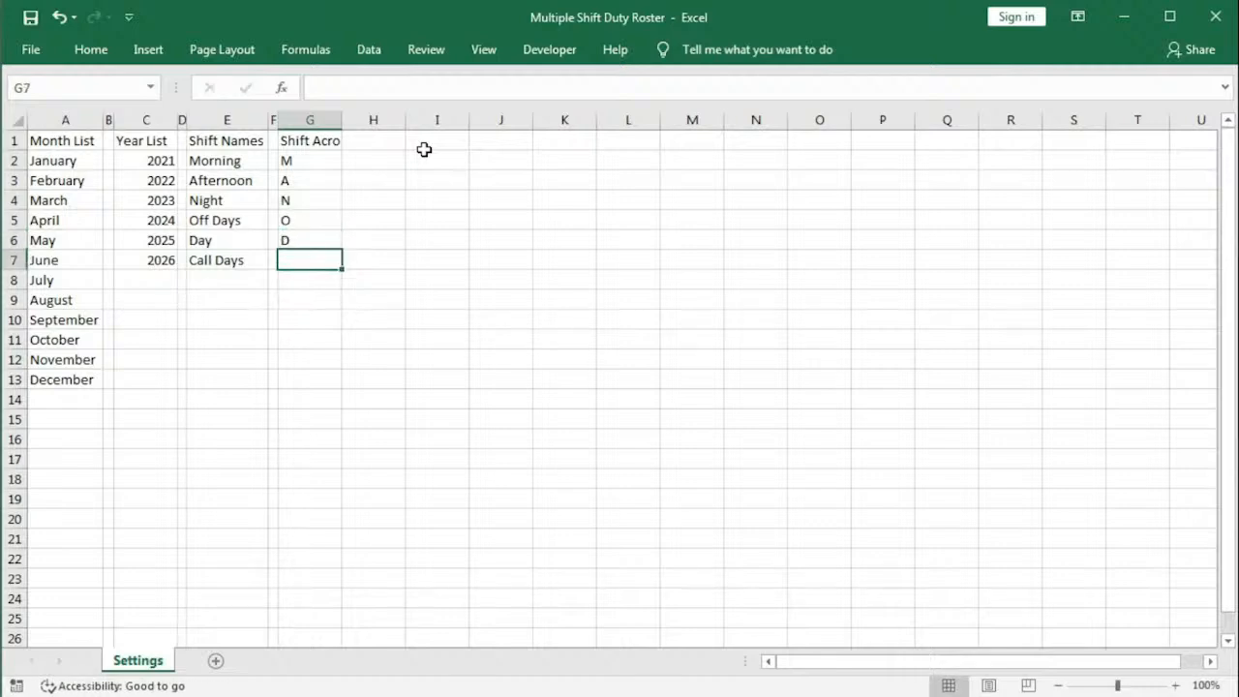
text(C)
key(Return)
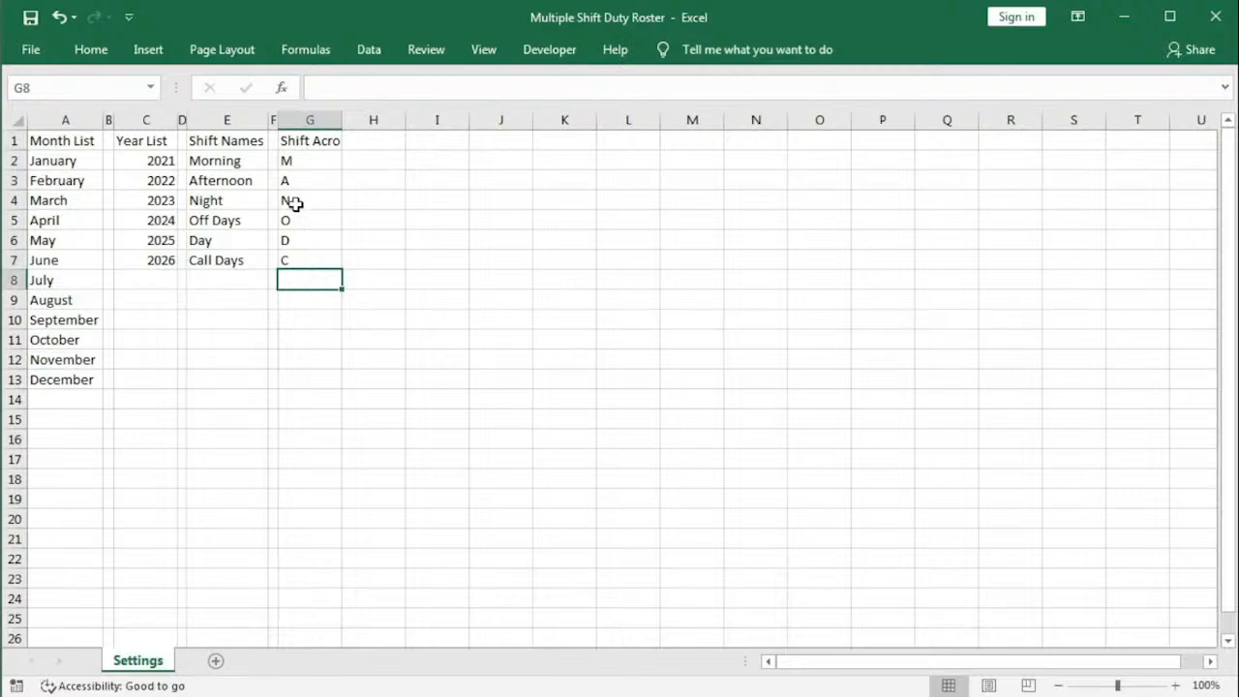
drag(294, 161, 301, 263)
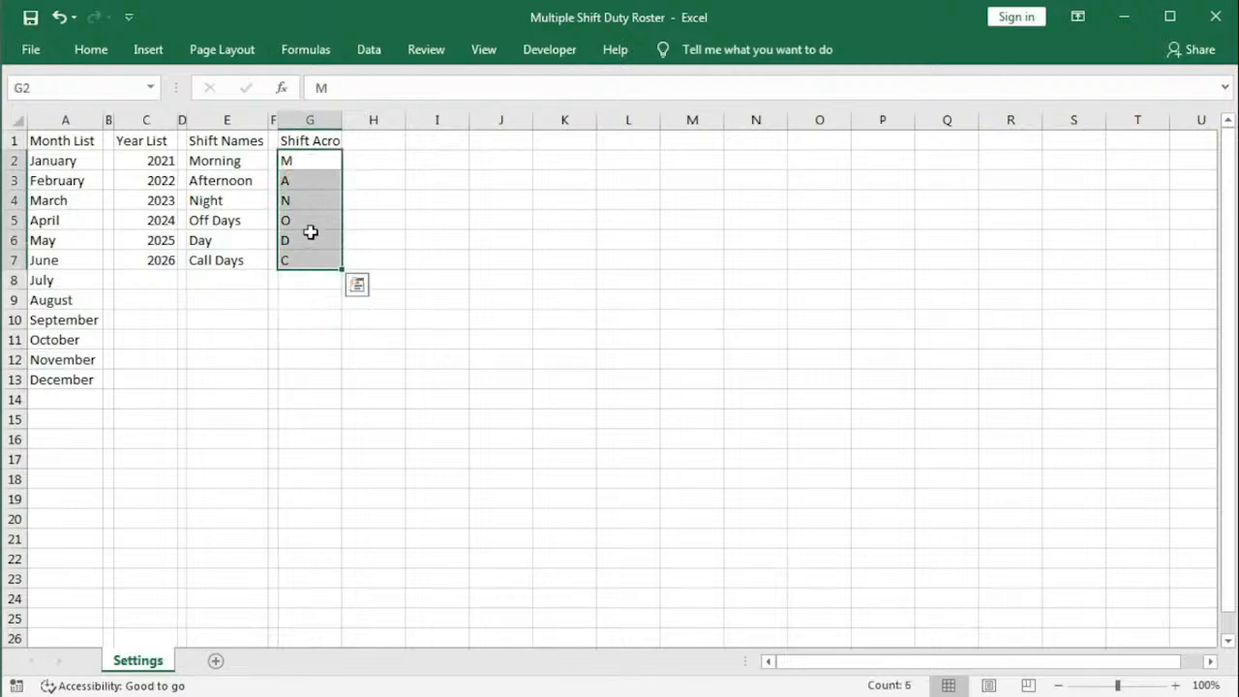
Step: Narrow column H to a thin spacer and enter the headings Shift-A in I1 and Shift-B in J1
drag(341, 121, 357, 122)
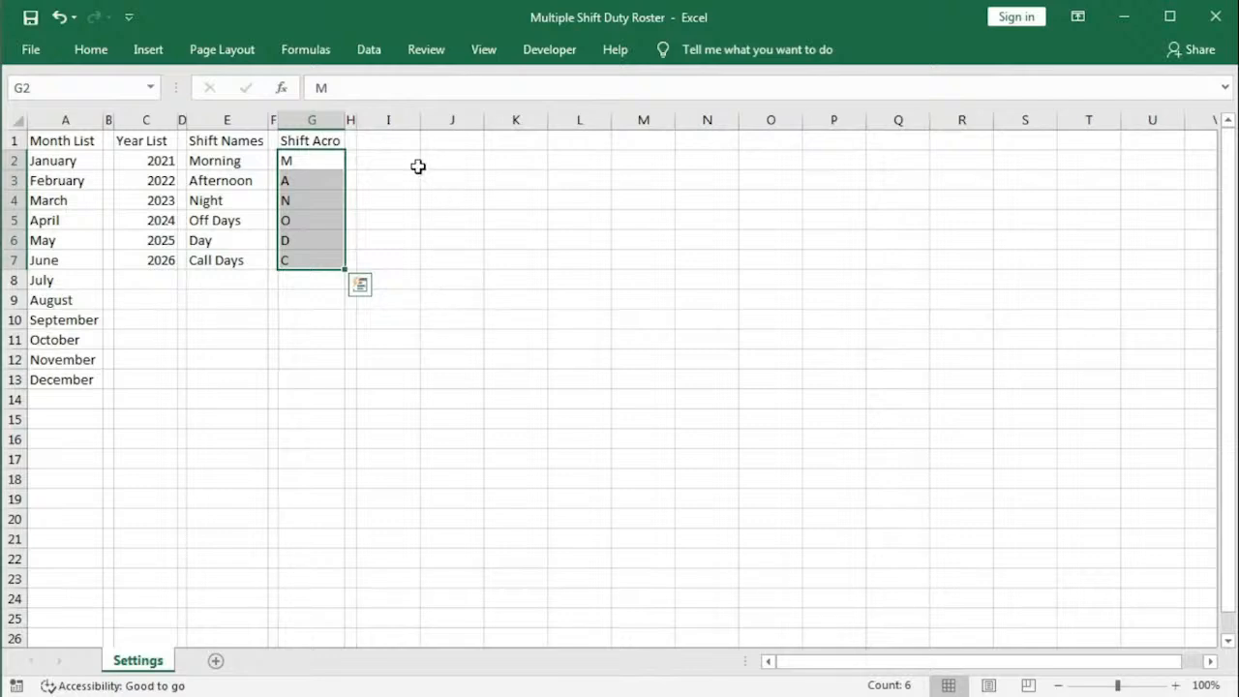
click(402, 144)
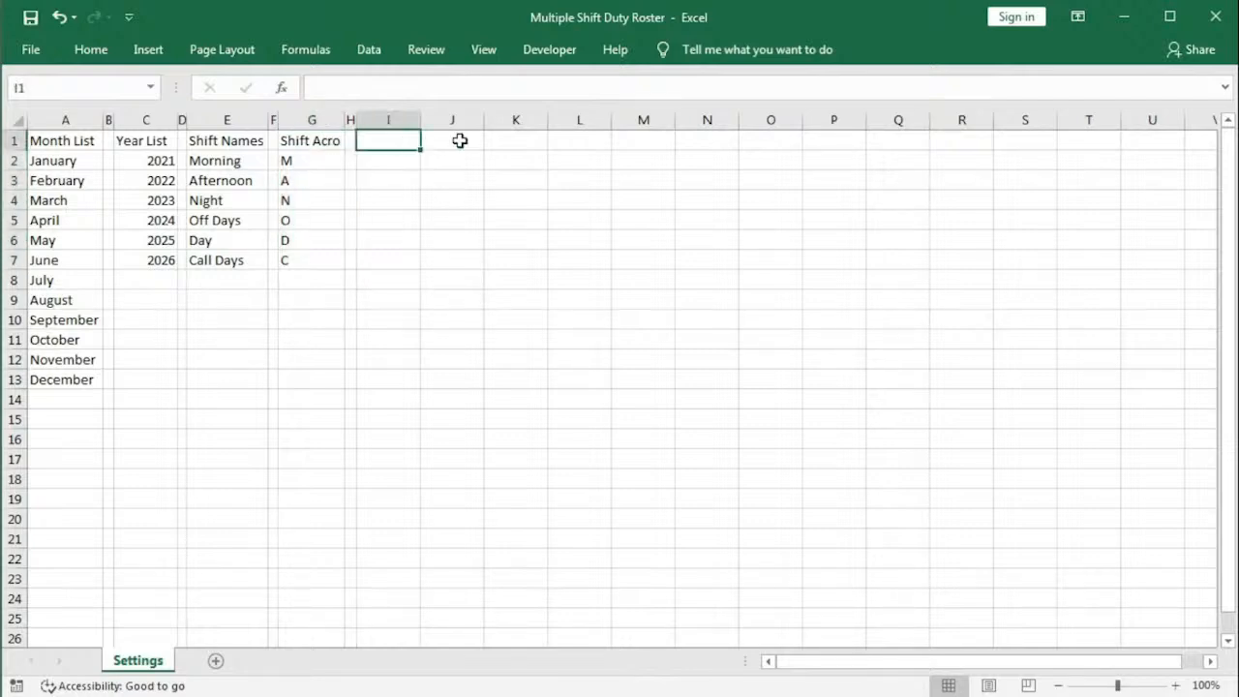
text(Shift-)
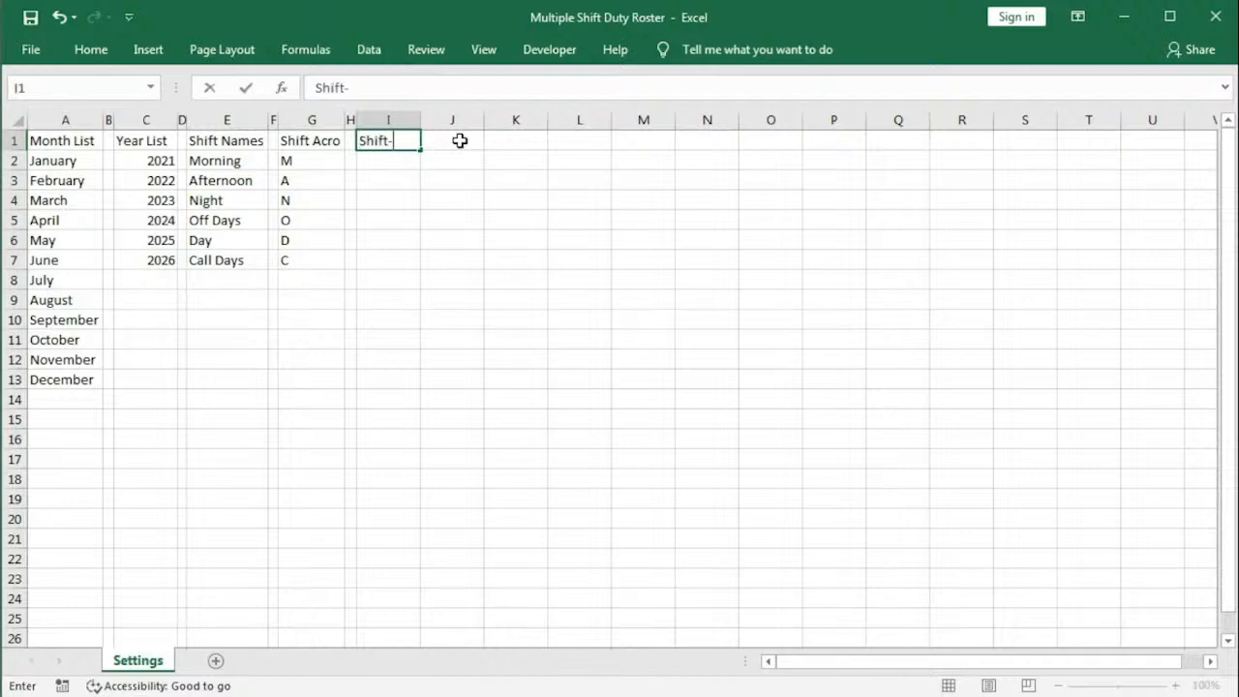
text(A)
click(460, 140)
text(Shi)
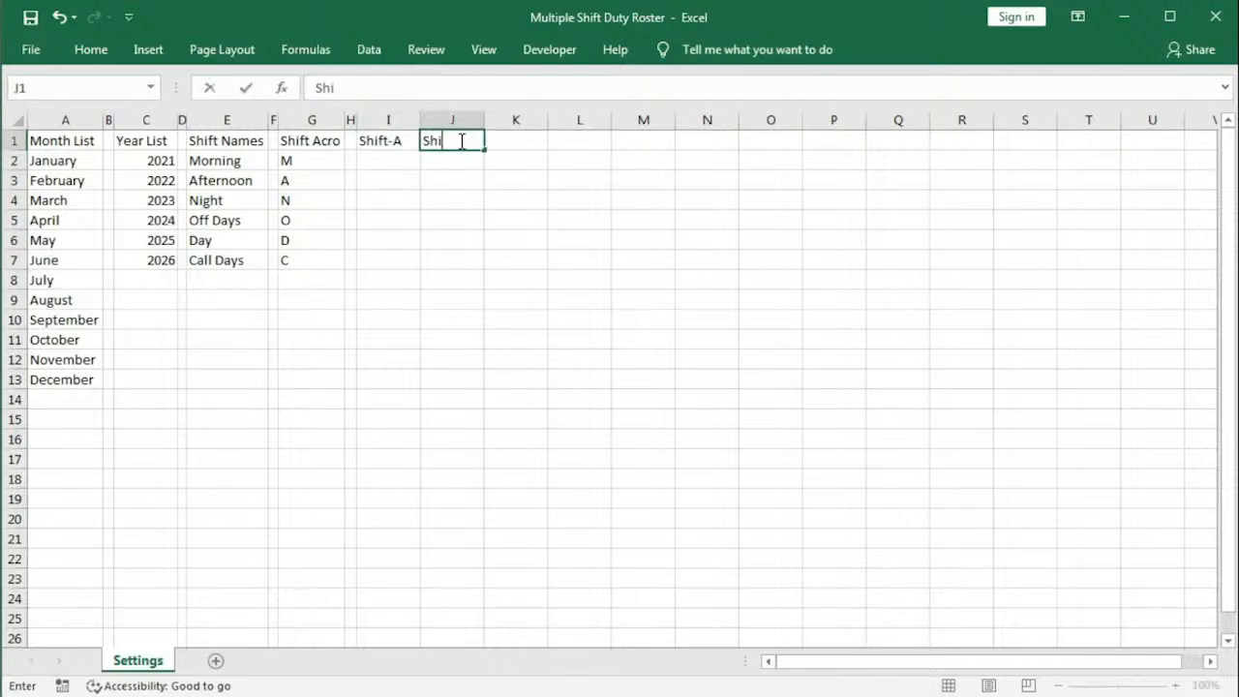
text(ft B)
key(BackSpace)
key(BackSpace)
text(-B)
key(Tab)
Step: Continue the heading row with Shift-C, Shift-D and Shift-E in K1:M1
text(Shif)
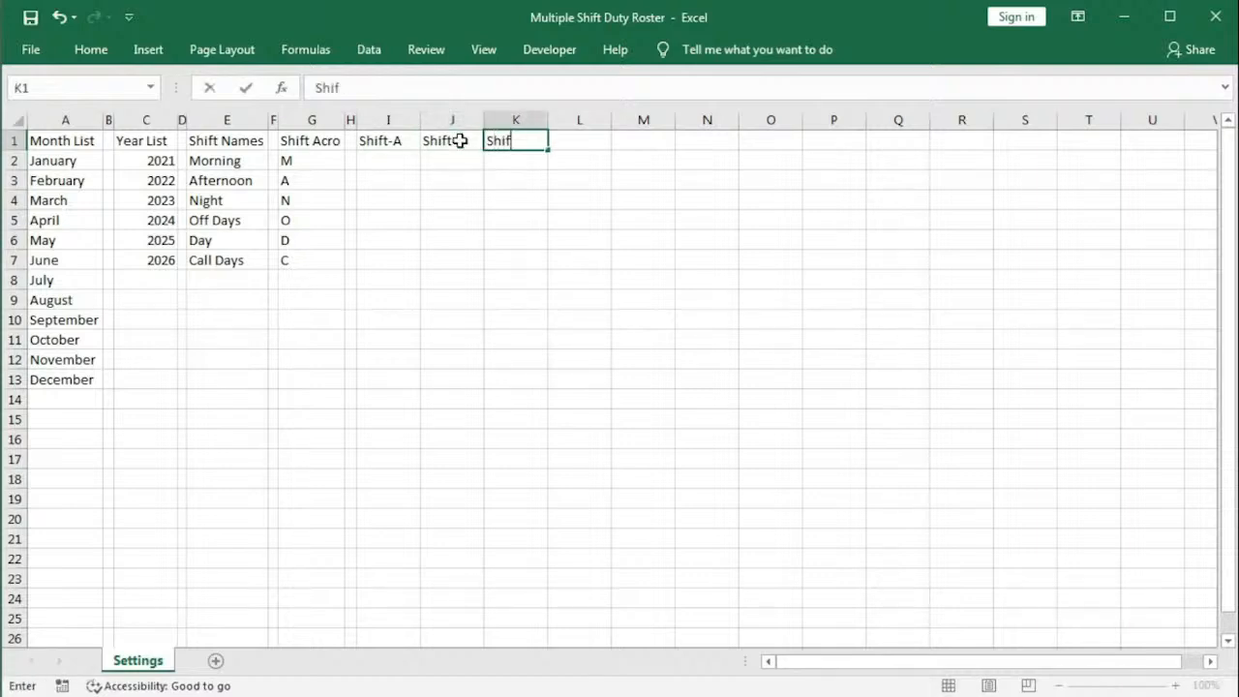
text(t-C)
key(Tab)
text(S)
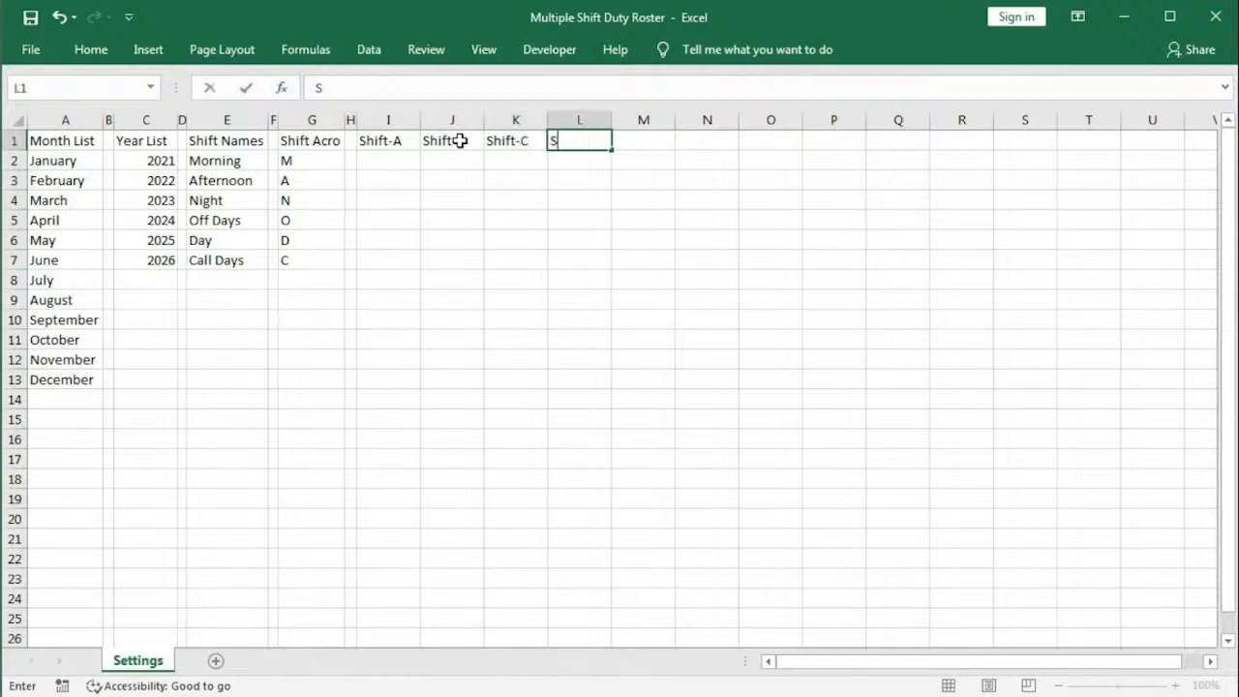
text(hift-D)
key(Tab)
text(S)
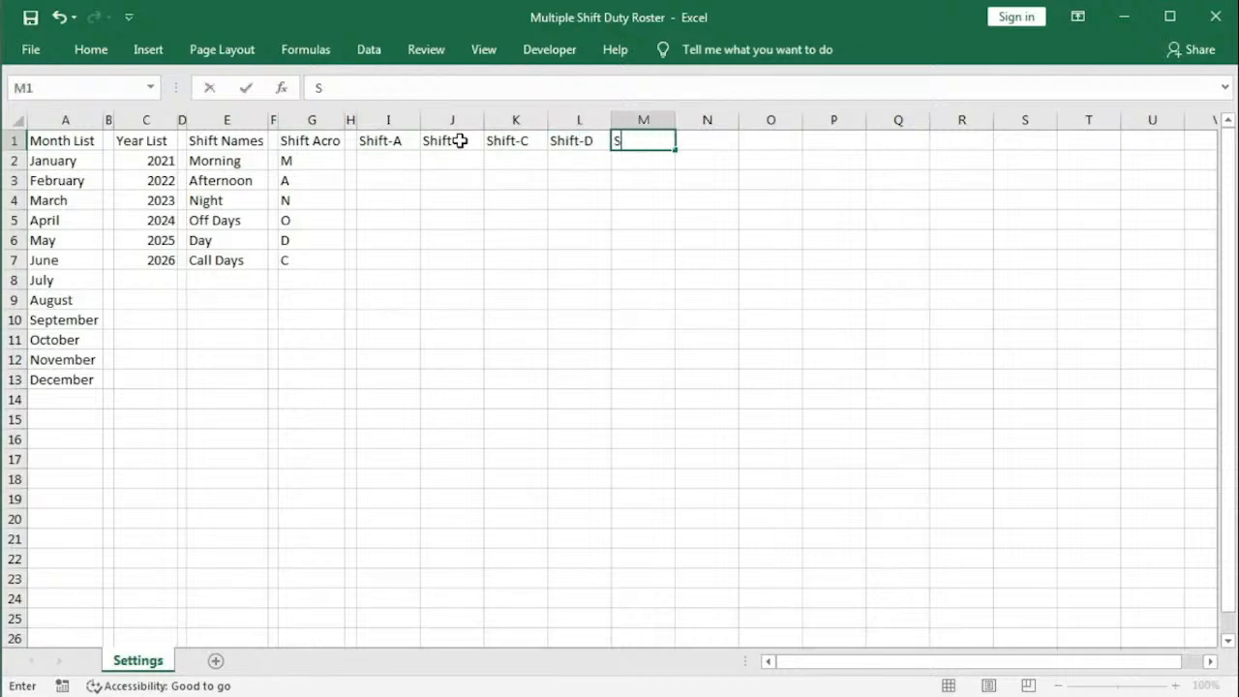
text(hift-E)
key(Return)
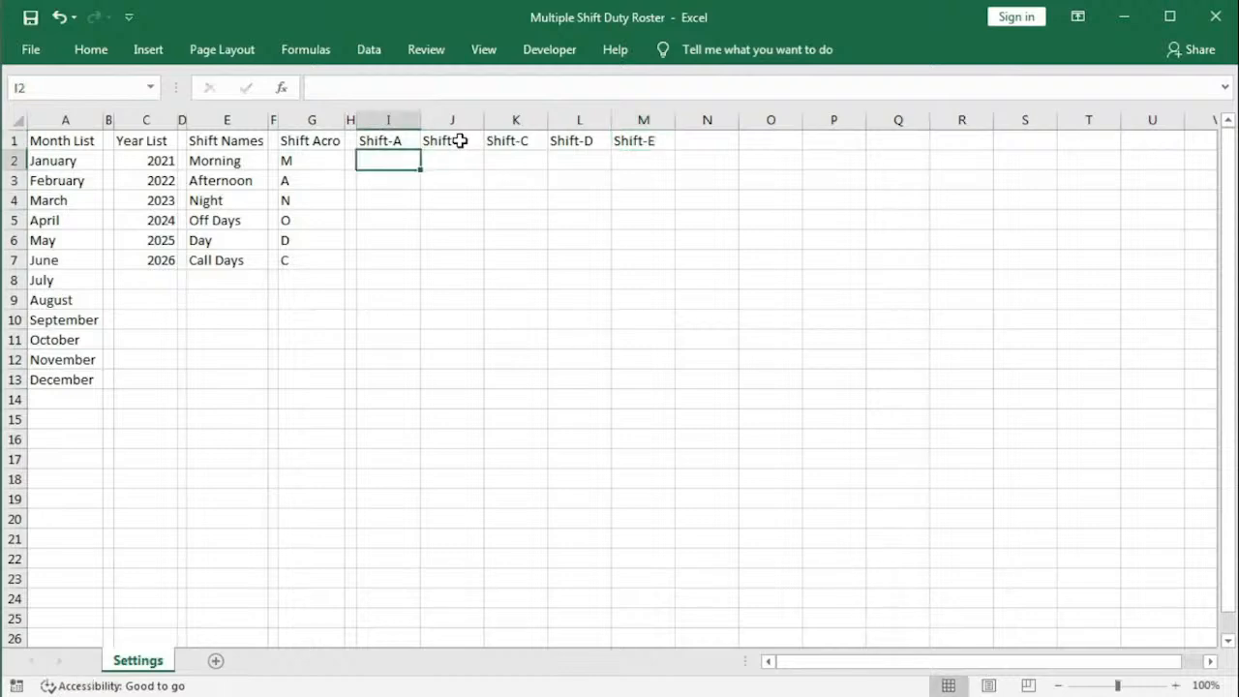
key(ctrl+z)
key(ctrl+y)
Step: Fill the series M1 to M5 in I2:I6 under the Shift-A heading
click(370, 161)
text(M1)
key(ctrl+Return)
drag(420, 170, 414, 254)
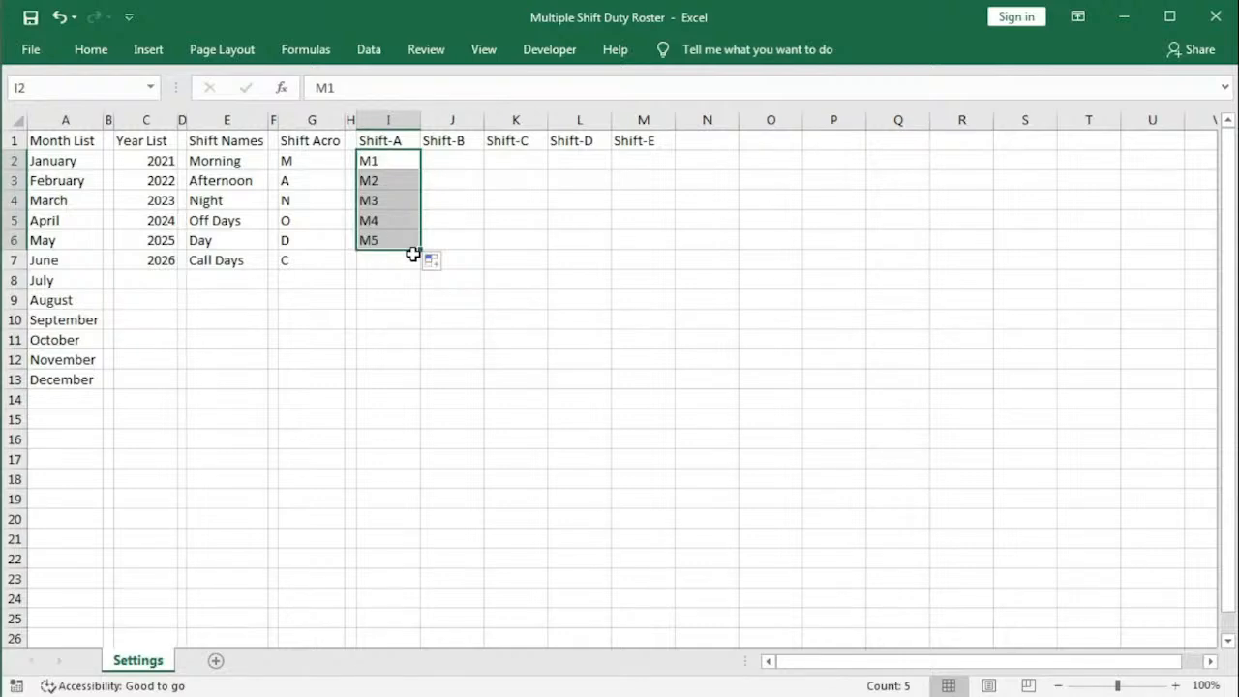
click(393, 268)
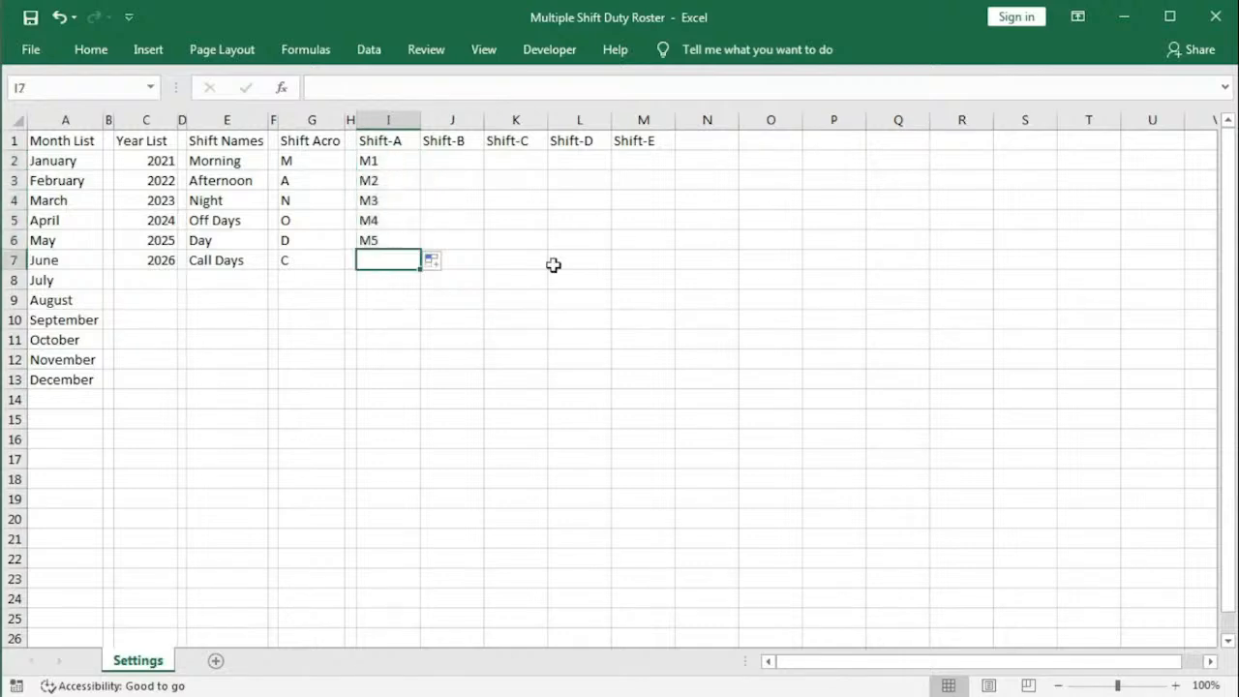
text(O1)
key(Return)
text(O)
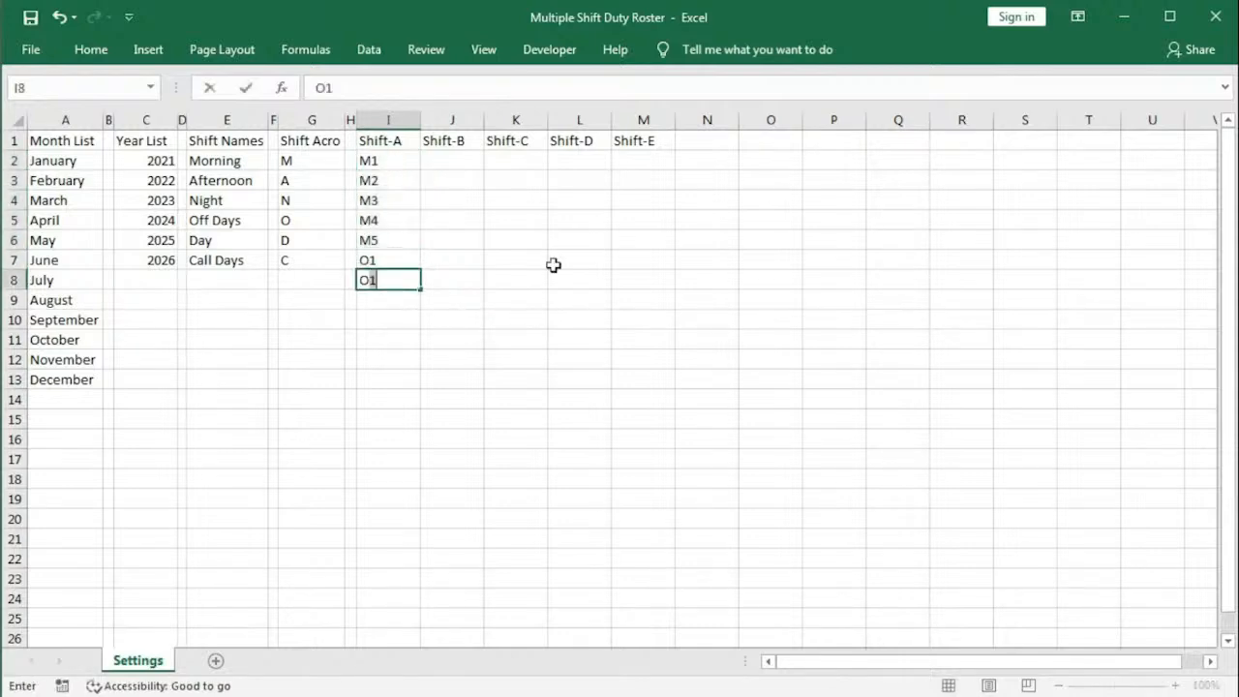
text(2)
key(Return)
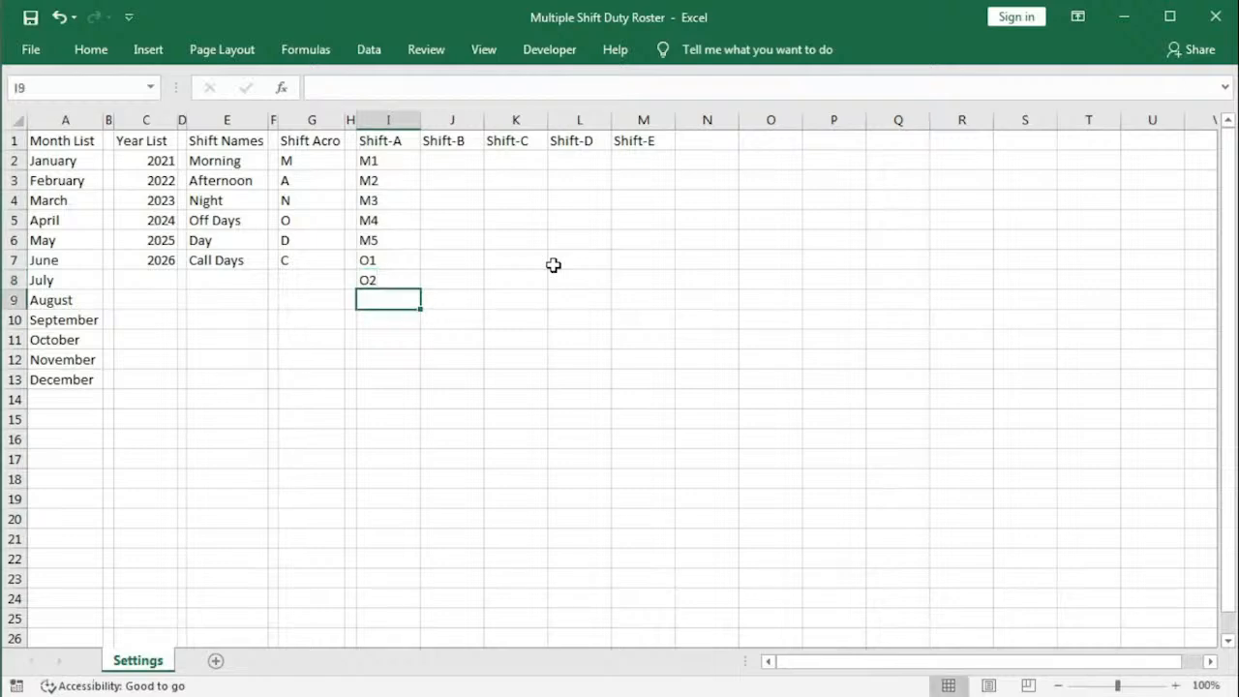
drag(392, 162, 388, 292)
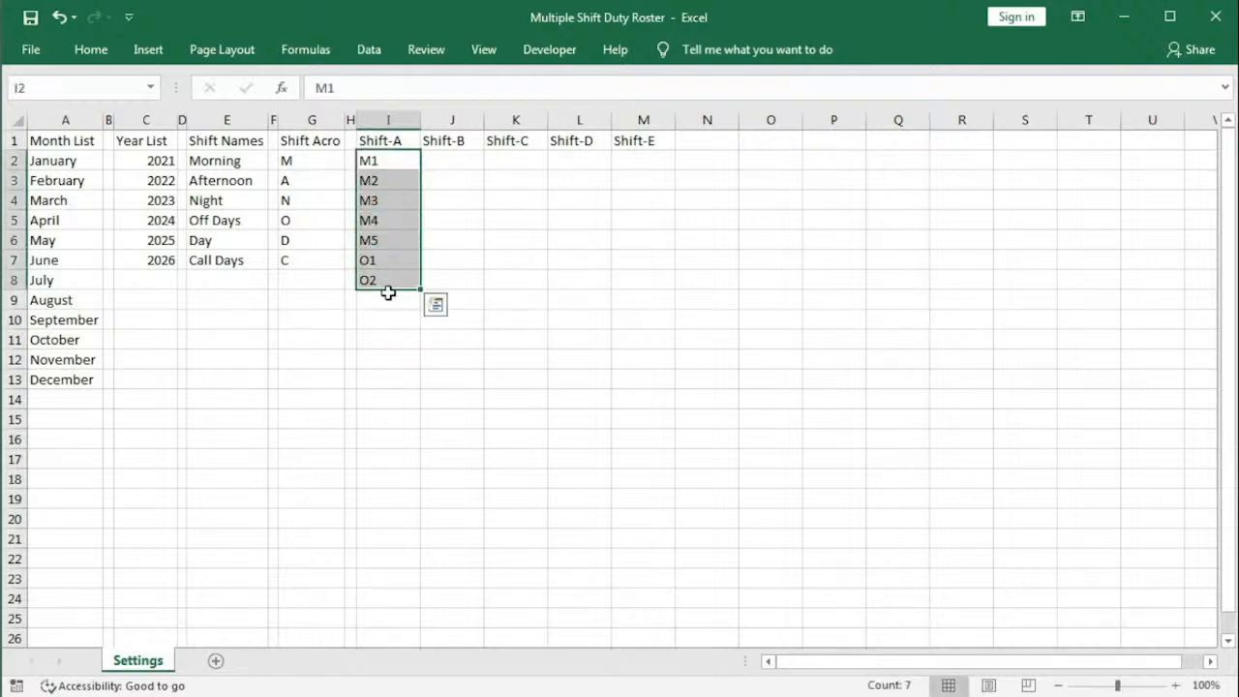
click(388, 297)
text(A)
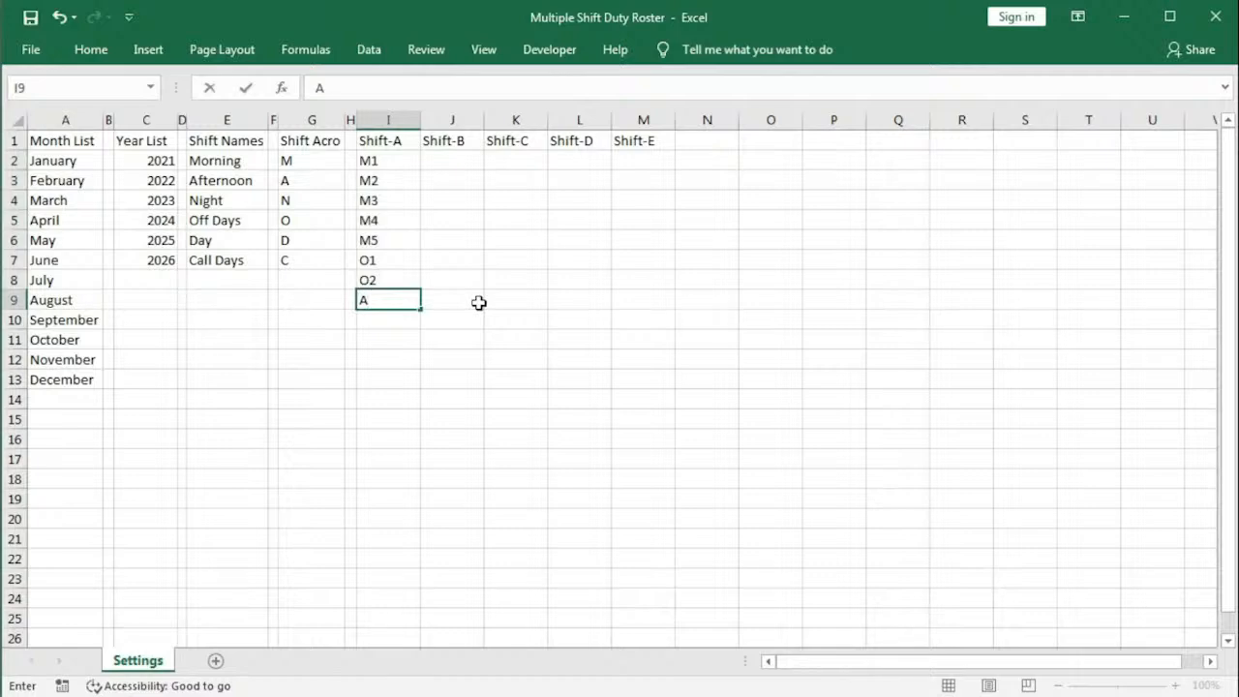
text(1)
key(Return)
click(414, 304)
drag(420, 310, 410, 398)
click(393, 264)
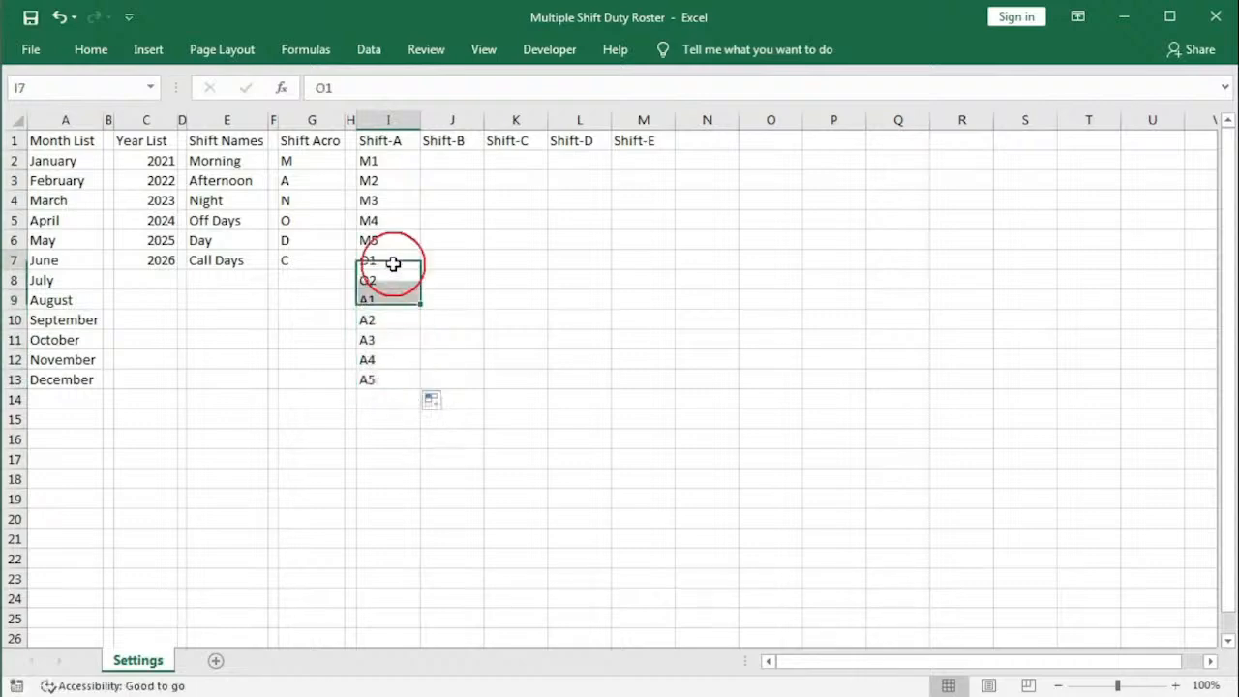
drag(393, 264, 416, 385)
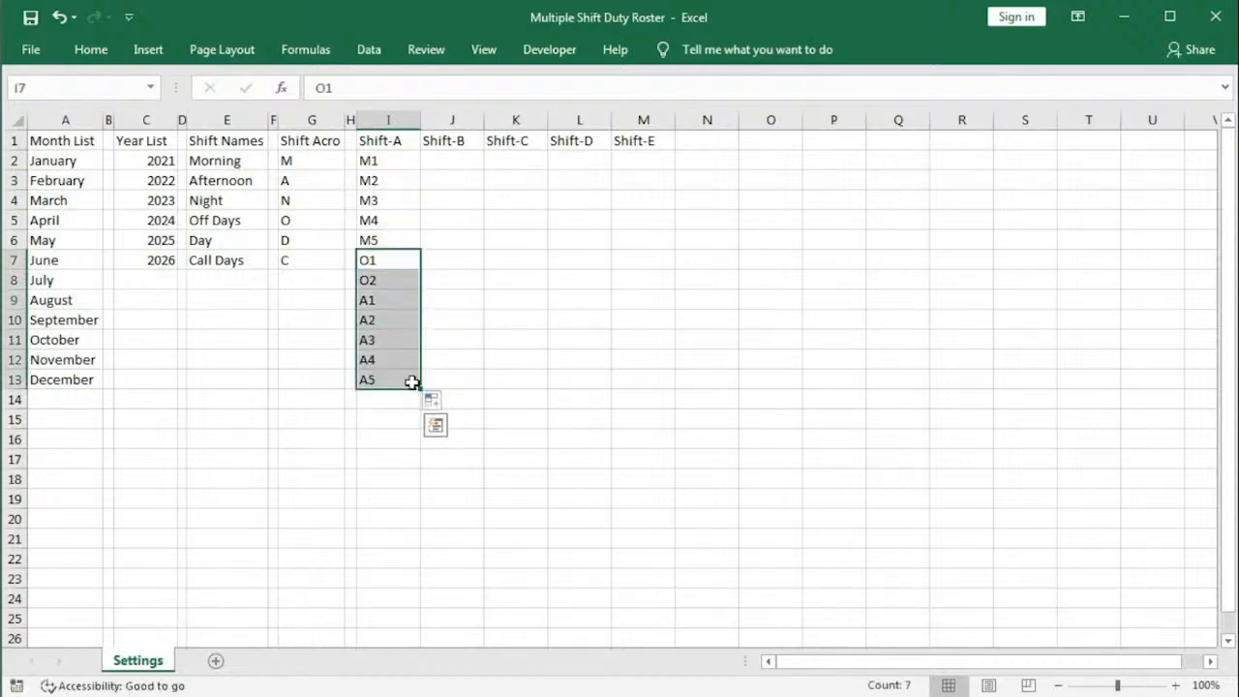
key(Delete)
Step: Enter the call days C1 and C2 in I7:I8 of the Shift-A column
click(358, 261)
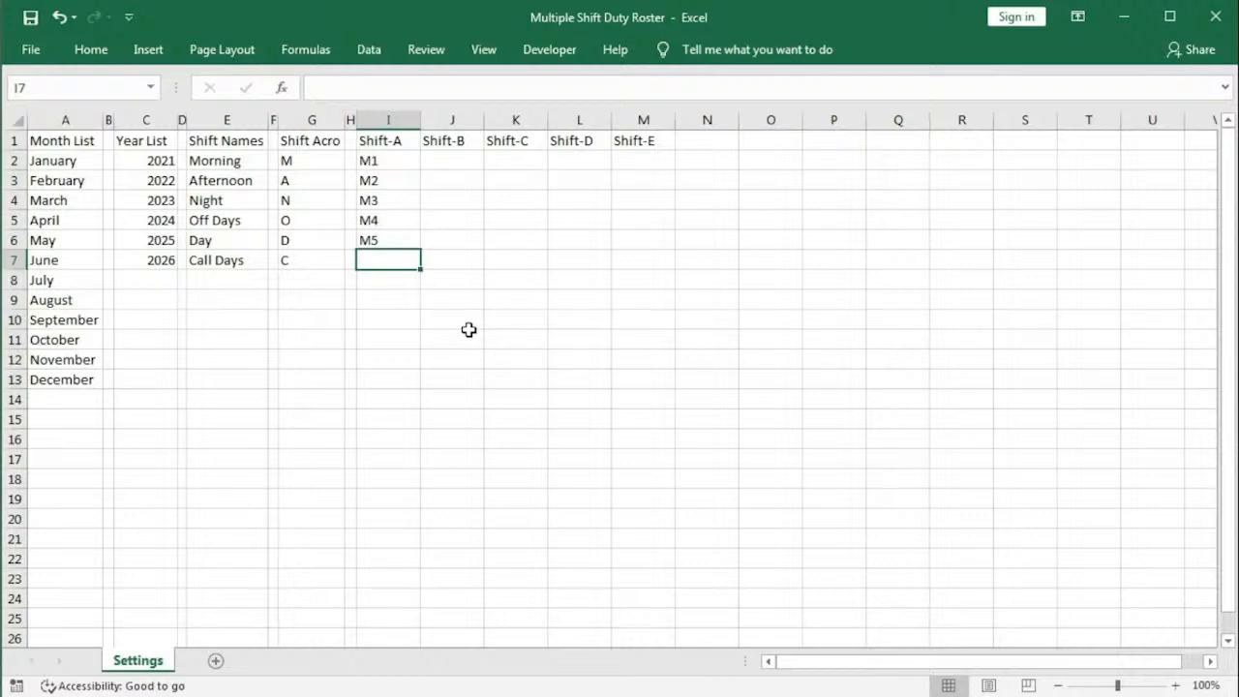
text(C1)
key(Return)
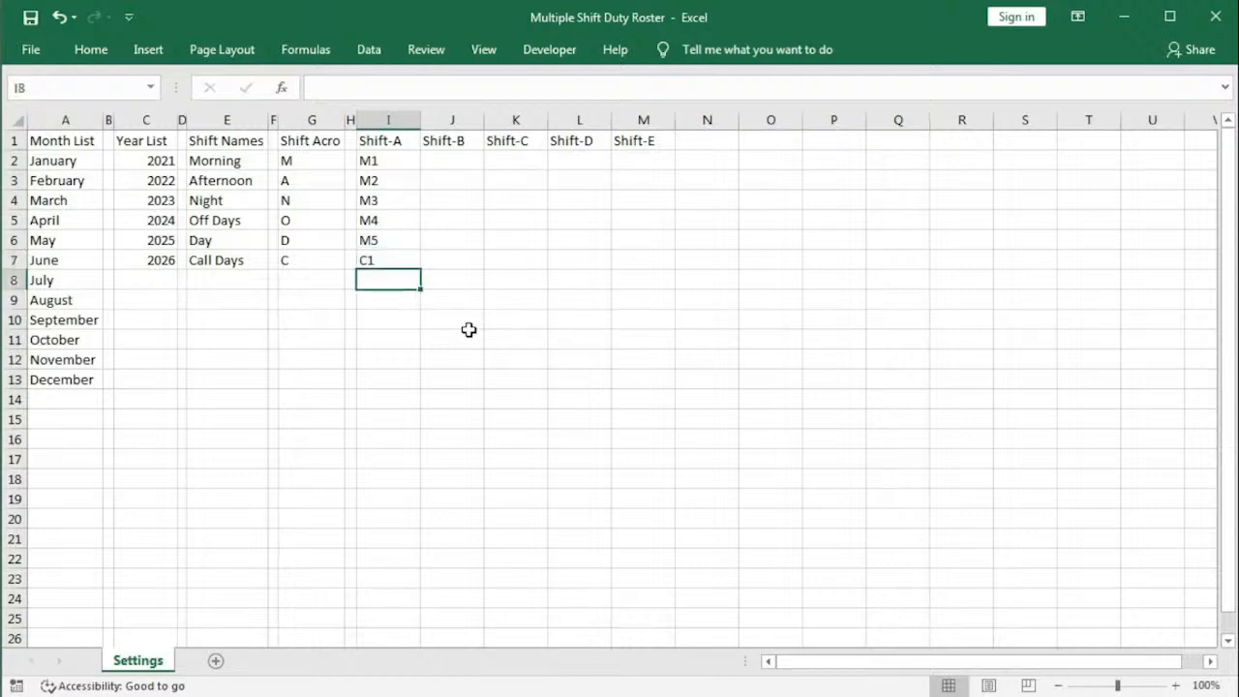
text(C1)
key(BackSpace)
text(2)
key(ctrl+Return)
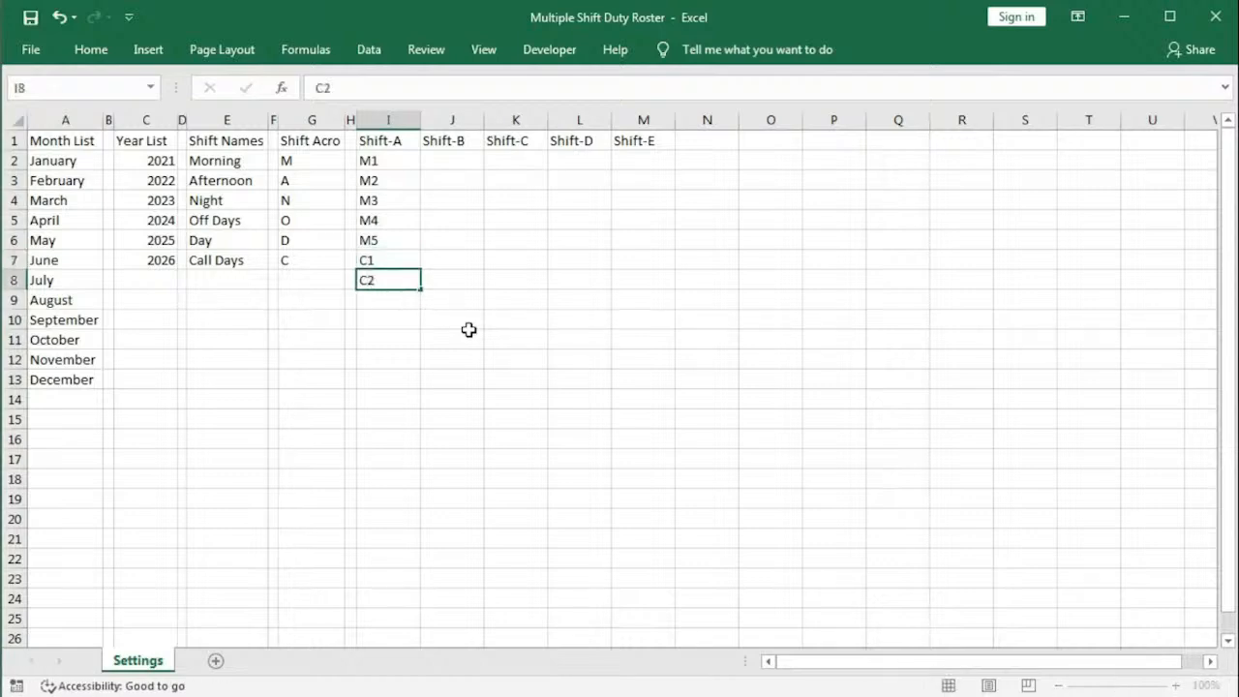
key(Return)
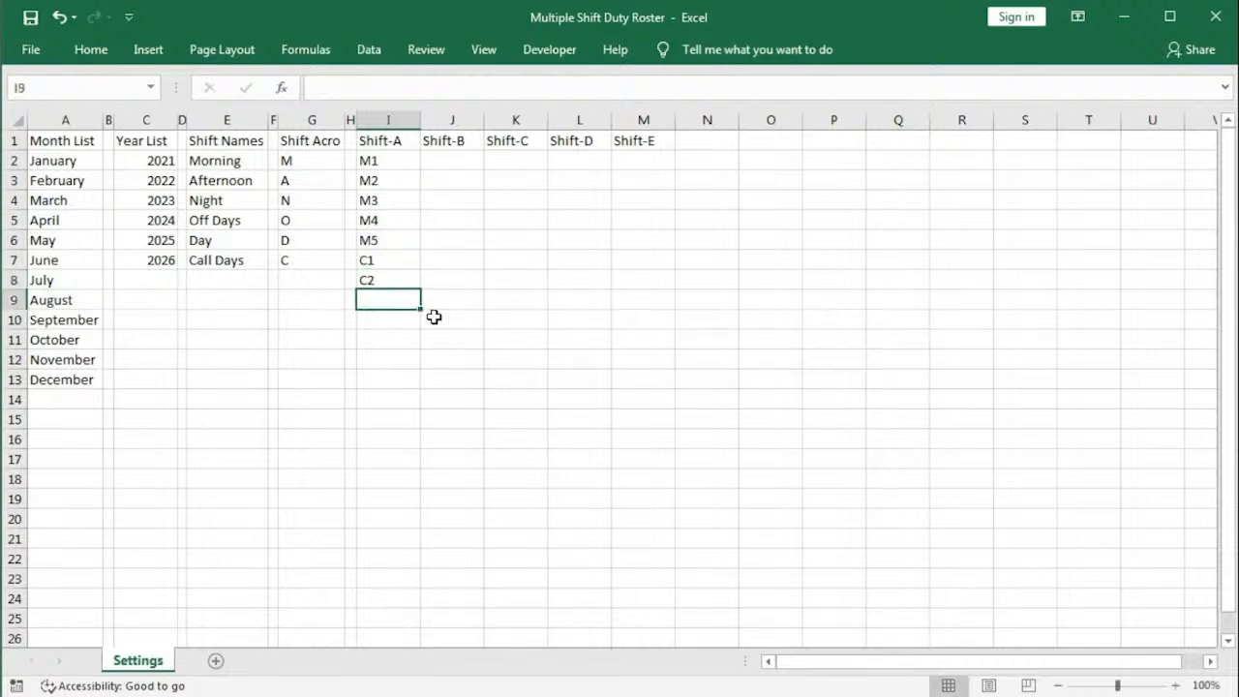
Step: Fill the series A1 to A5 in I9:I13 of the Shift-A column
text(A)
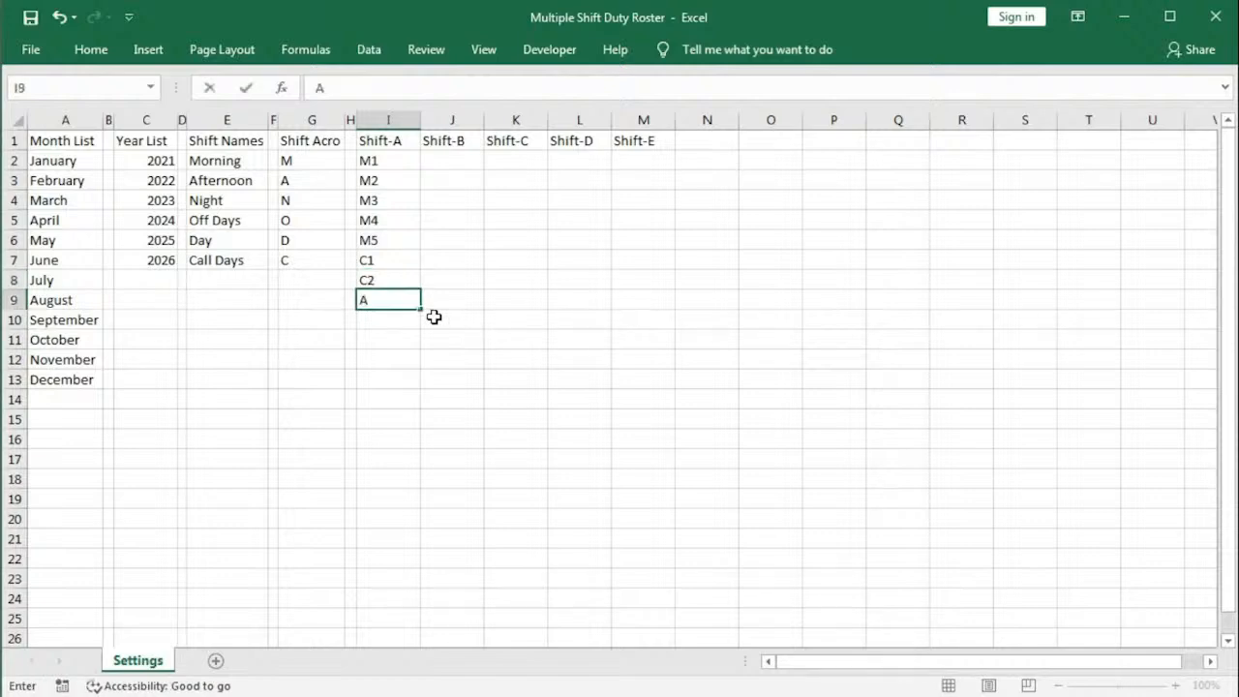
text(1)
key(ctrl+Return)
drag(420, 309, 395, 401)
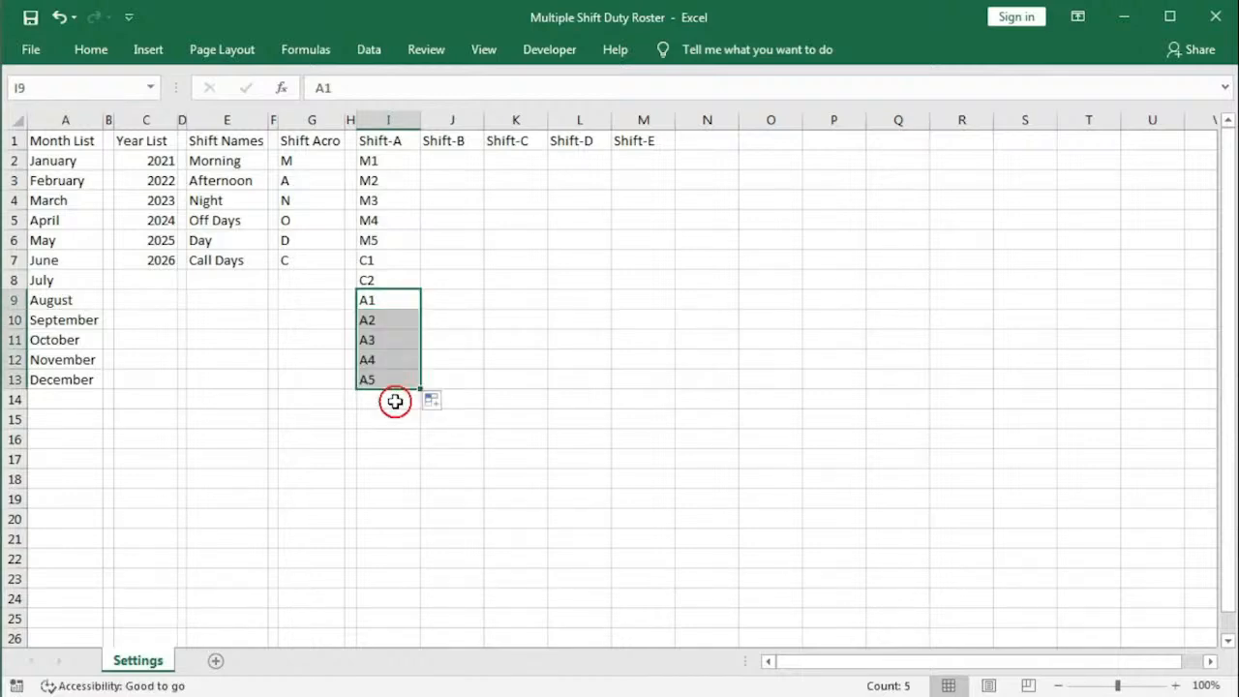
Step: Enter the off days O1 and O2 in I14:I15, and select the whole Shift-A sequence I2:I15
click(395, 401)
text(O)
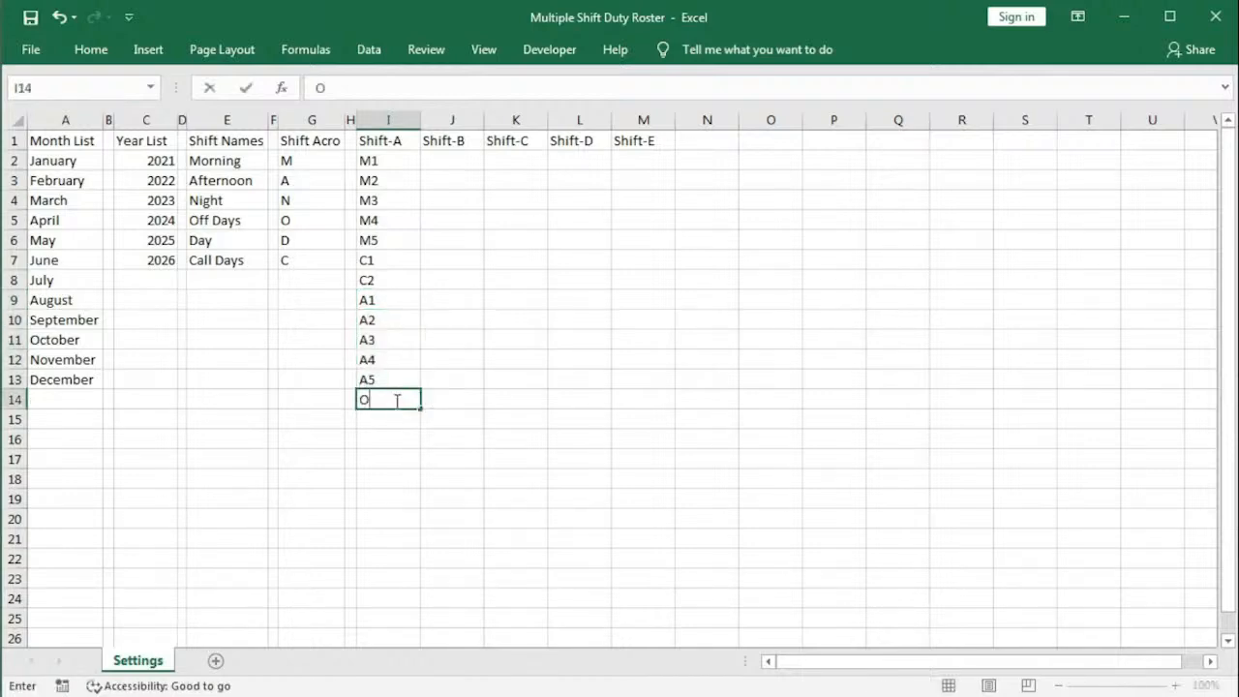
text(1)
key(Return)
text(O2)
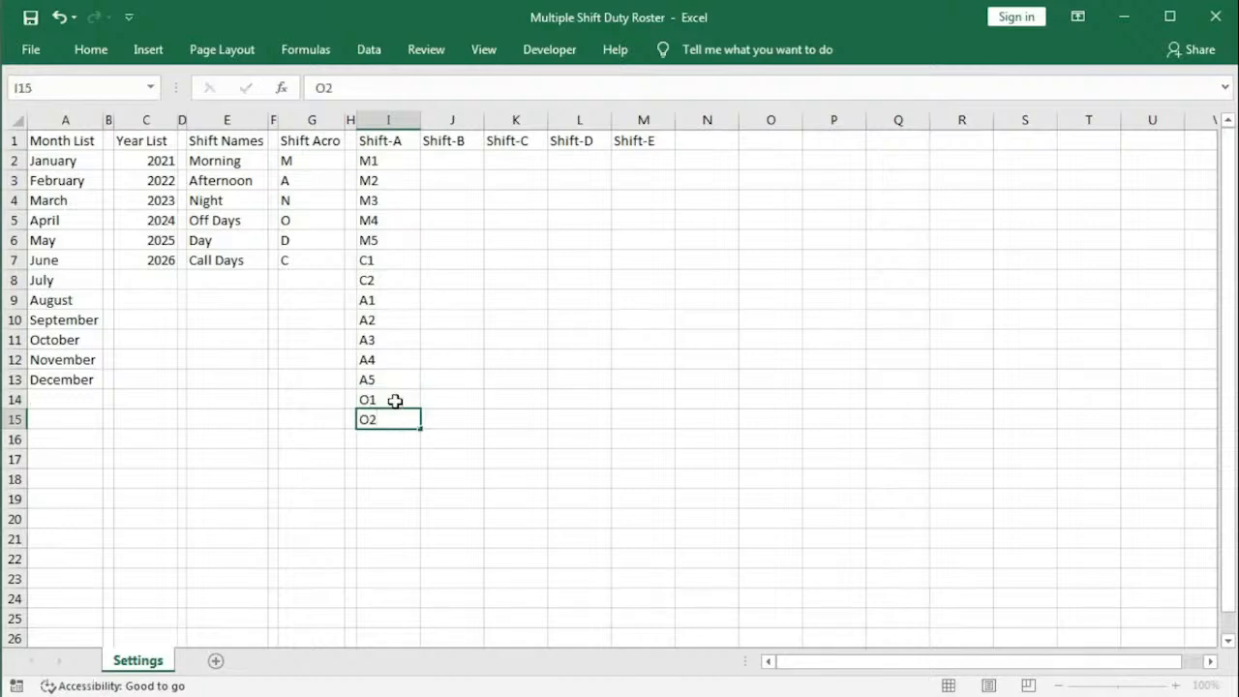
key(Return)
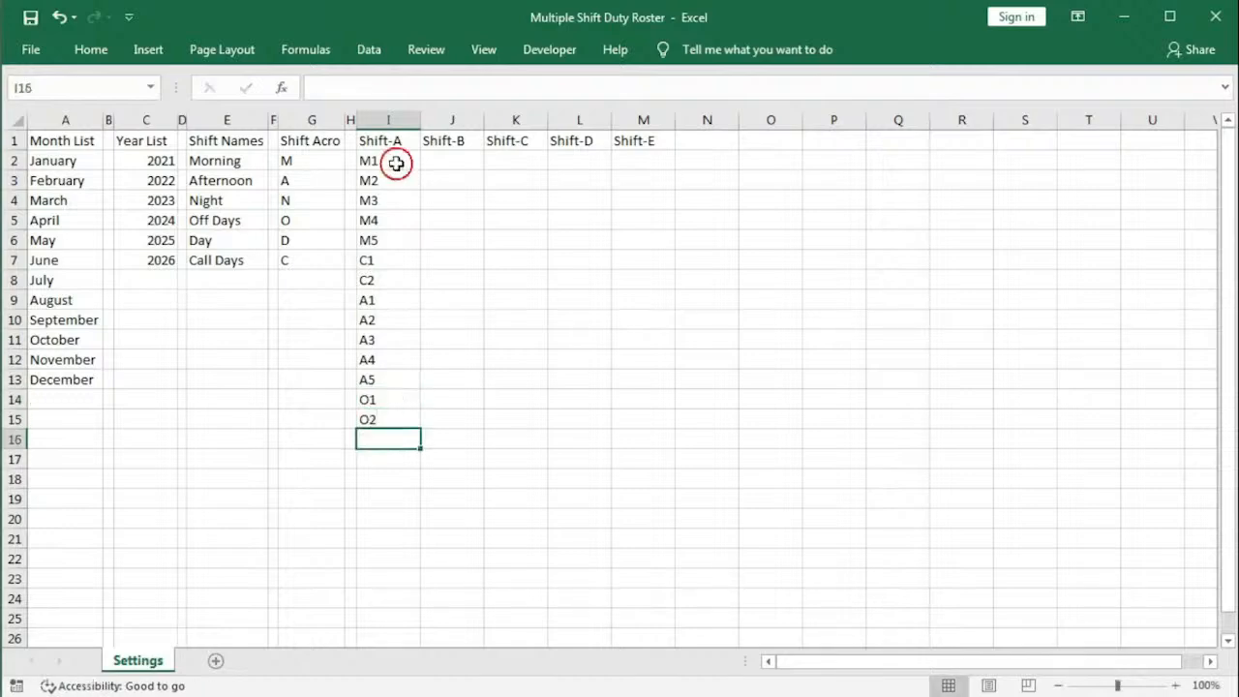
drag(396, 164, 394, 409)
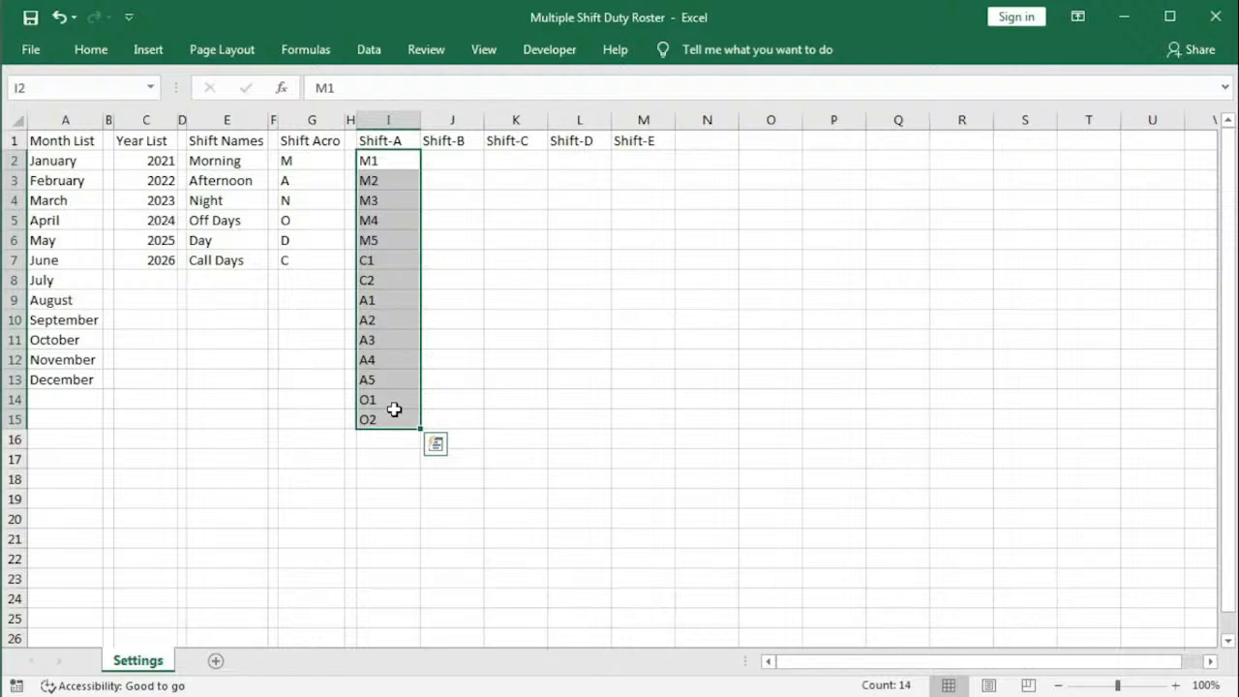
Step: Fill the series N1 to N7 in J2:J8 under the Shift-B heading
click(442, 163)
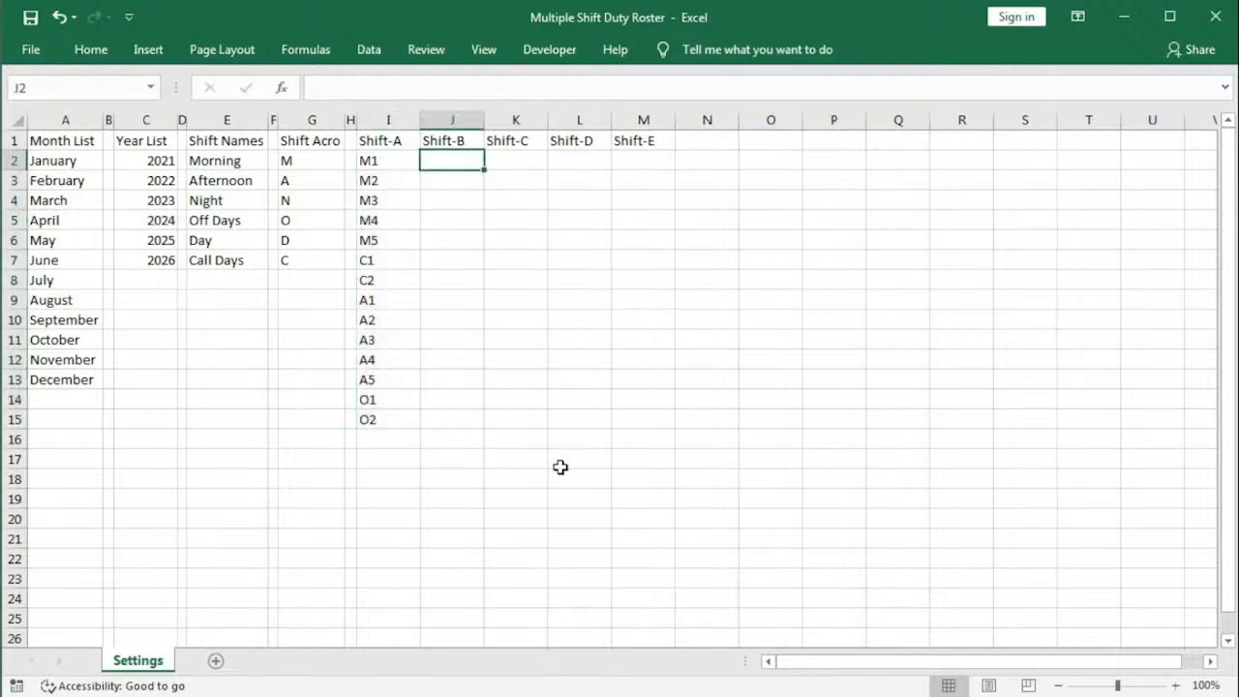
drag(392, 161, 392, 413)
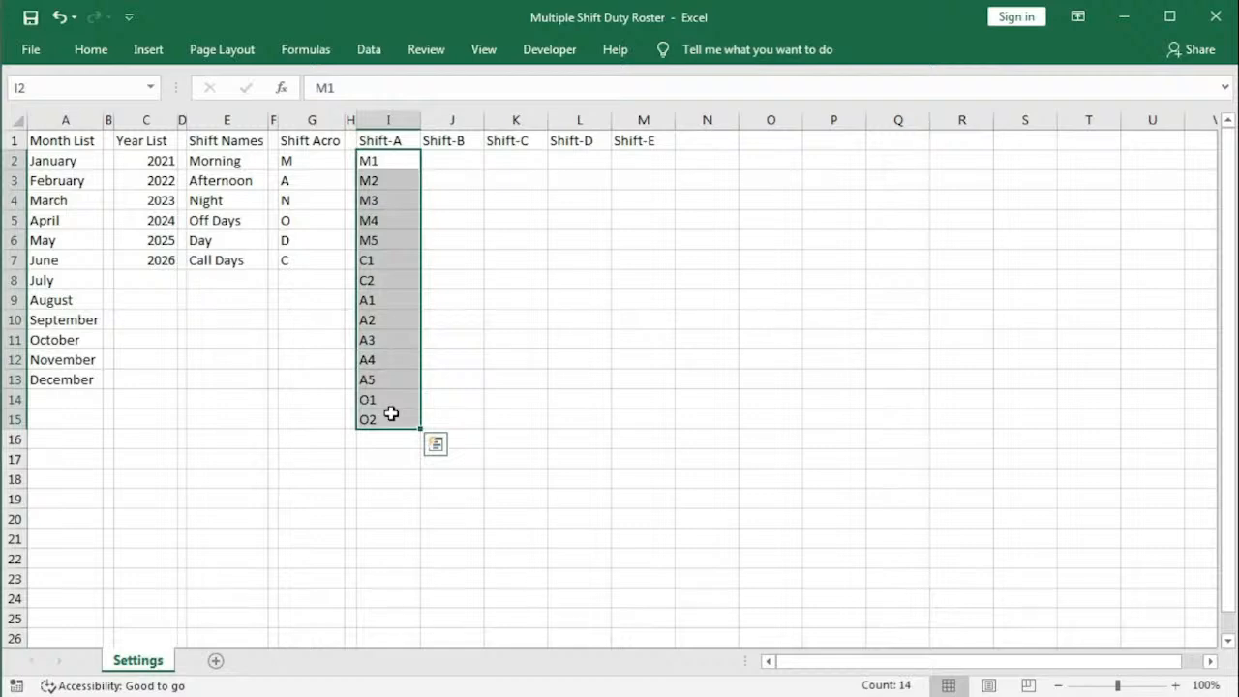
click(444, 167)
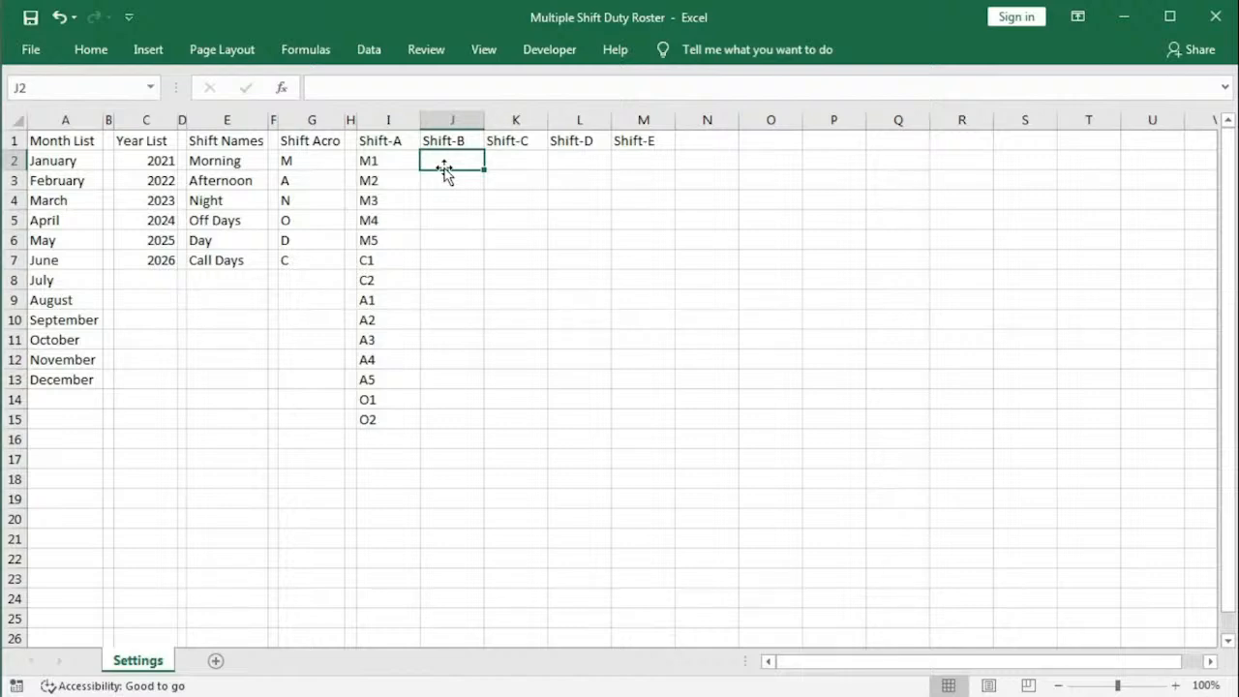
text(N)
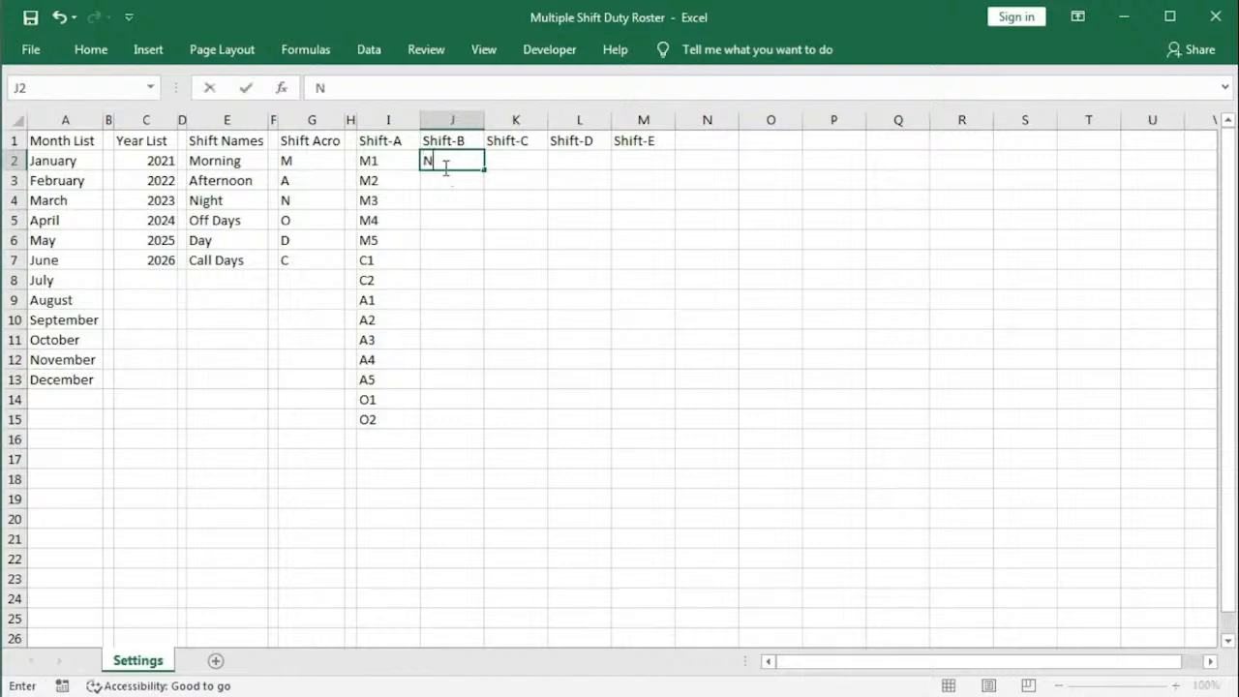
text(1)
key(ctrl+Return)
drag(486, 170, 471, 261)
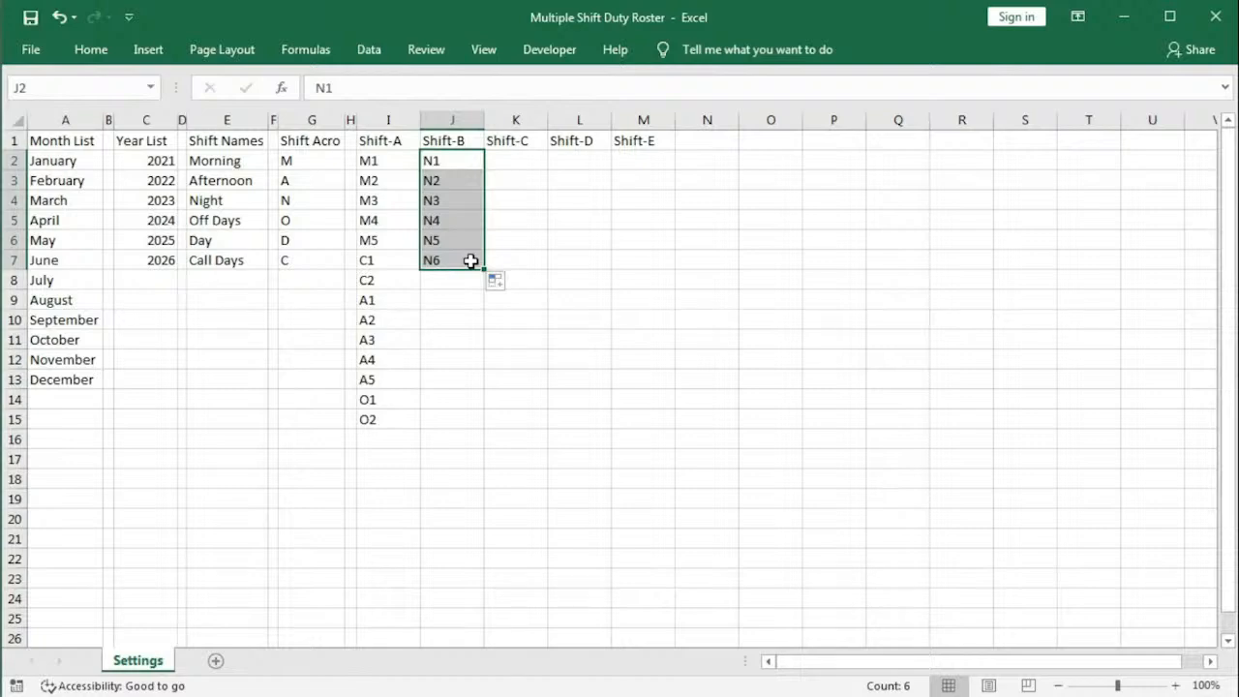
drag(484, 269, 484, 282)
Step: Fill the series A1 to A7 in J9:J15 of the Shift-B column
click(462, 300)
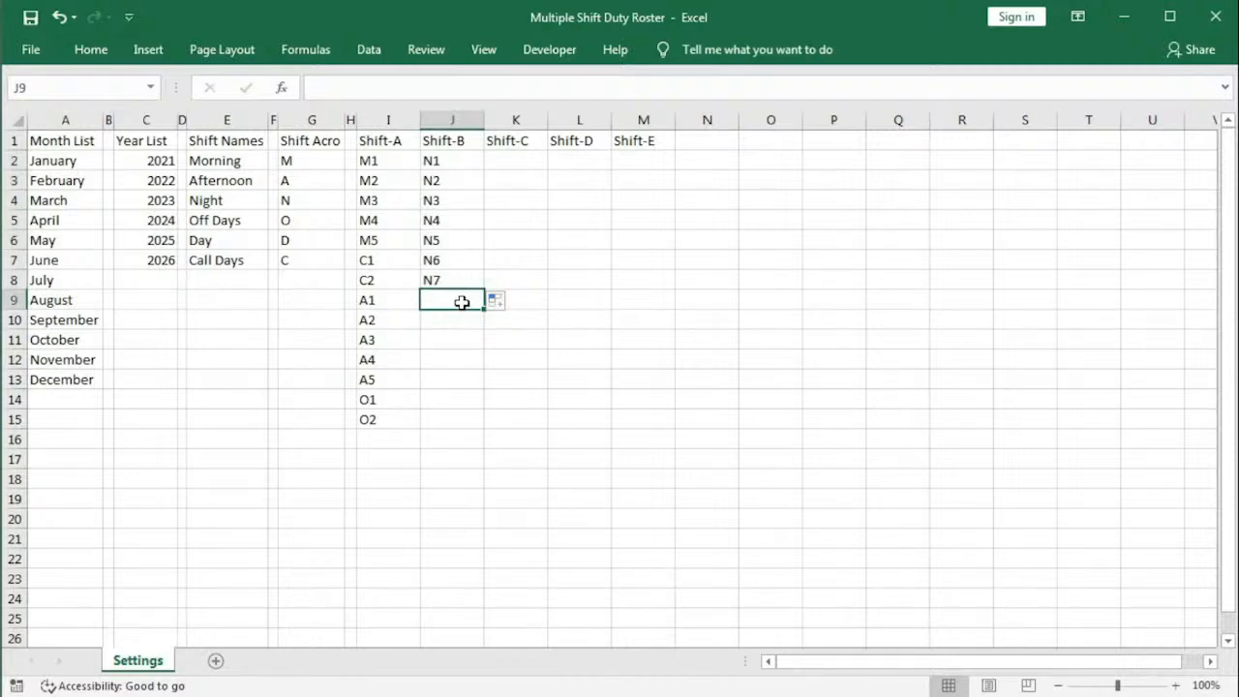
text(A1)
key(Return)
click(462, 302)
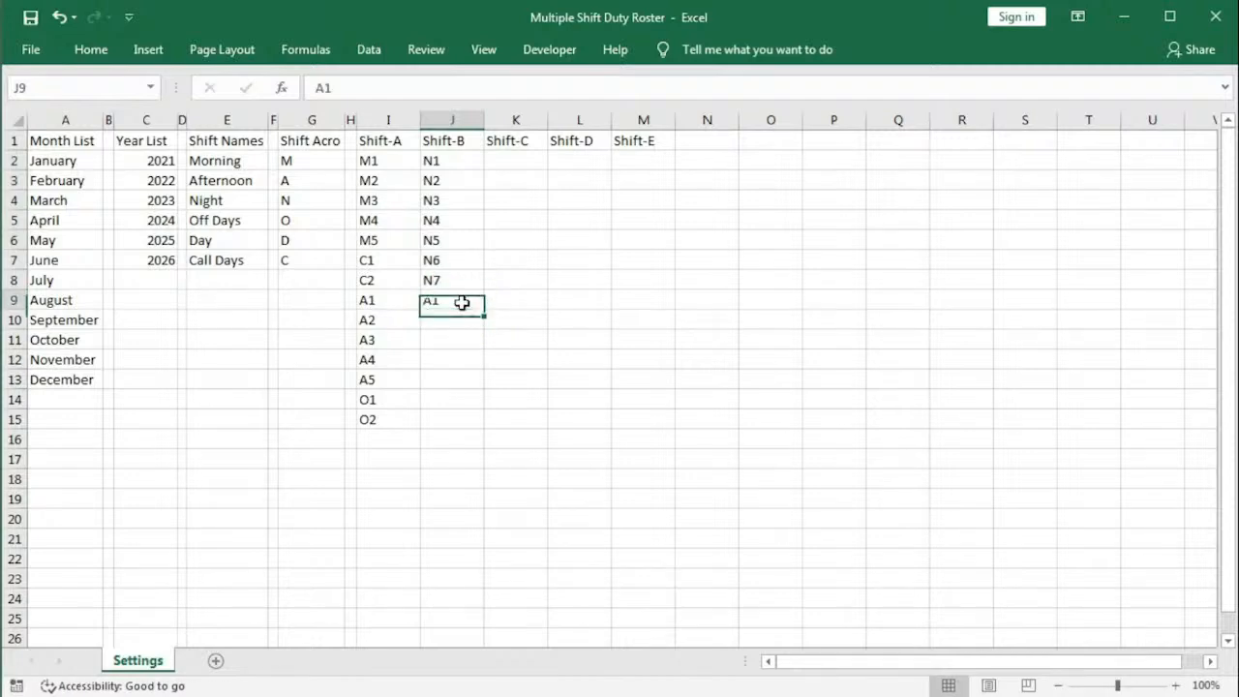
drag(484, 314, 473, 429)
Step: Fill the series M1 to M7 in J16:J22 of the Shift-B column
click(445, 442)
text(M)
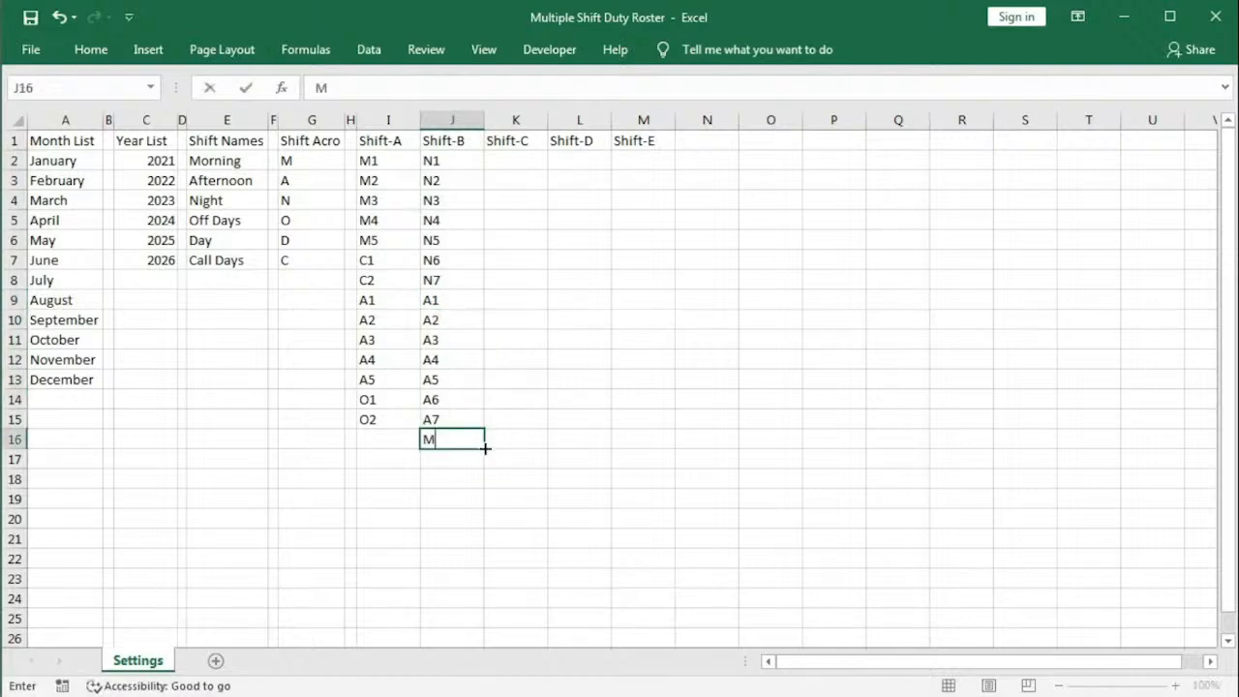
text(1)
key(Return)
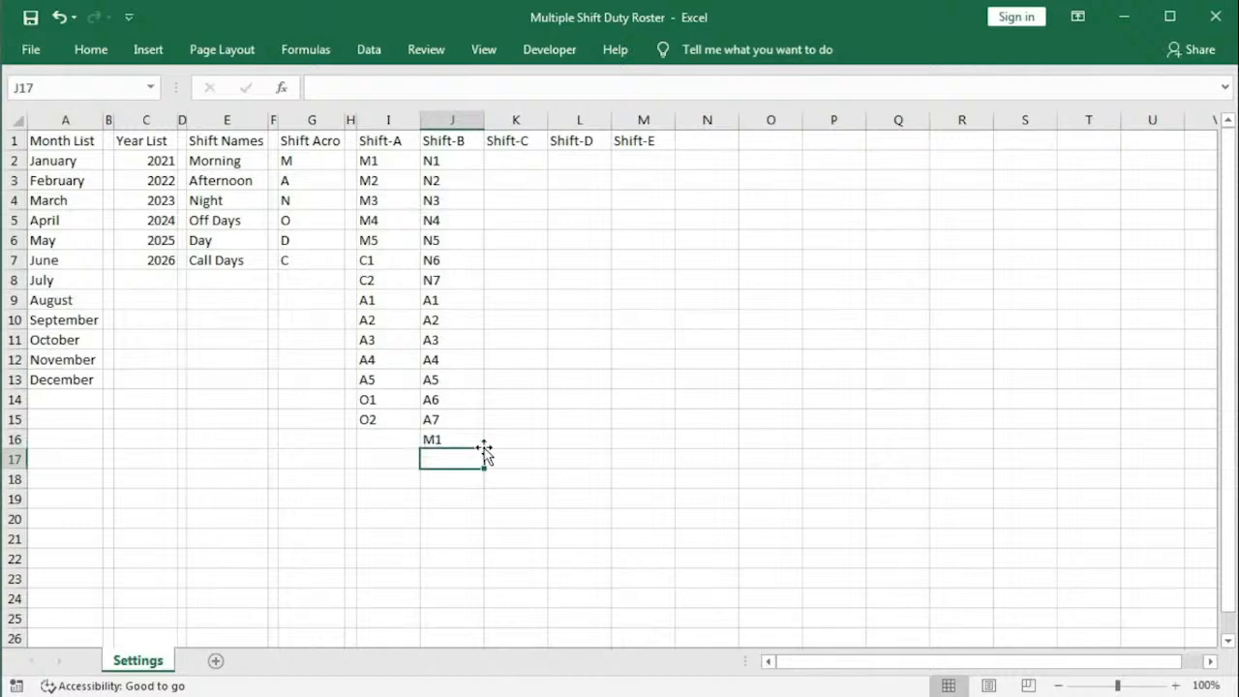
click(475, 443)
drag(484, 449, 482, 577)
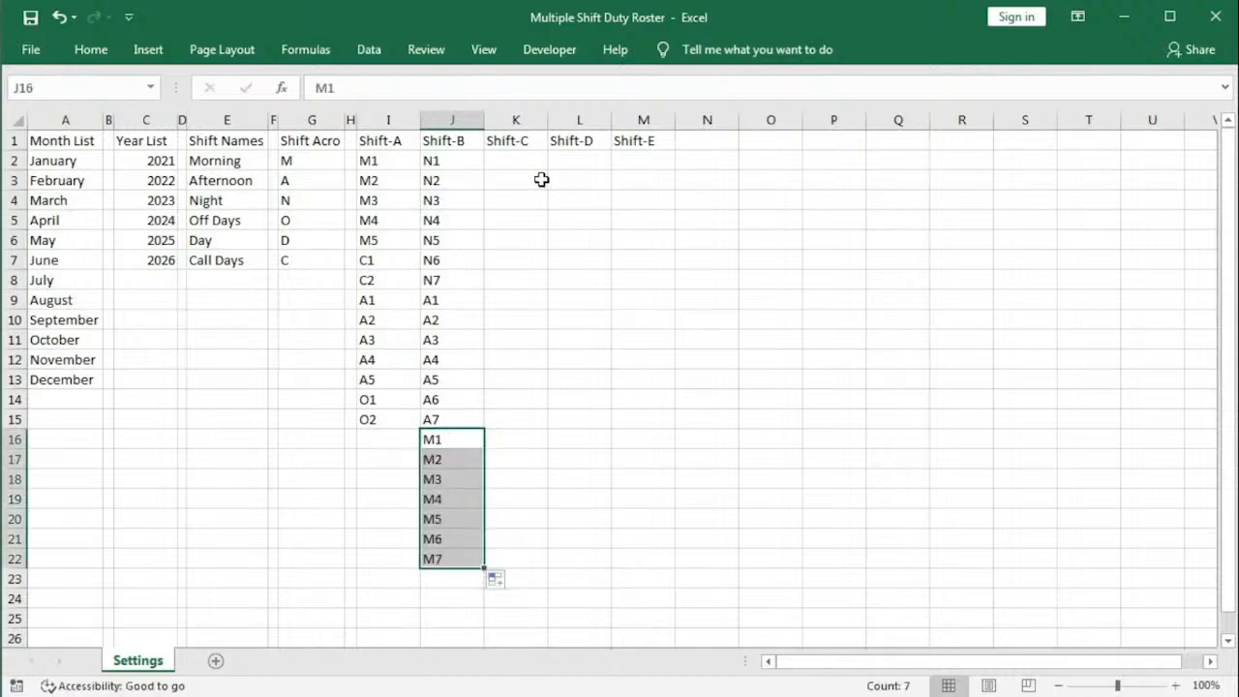
Step: Fill the series D1 to D6 in K2:K7 under the Shift-C heading
click(518, 161)
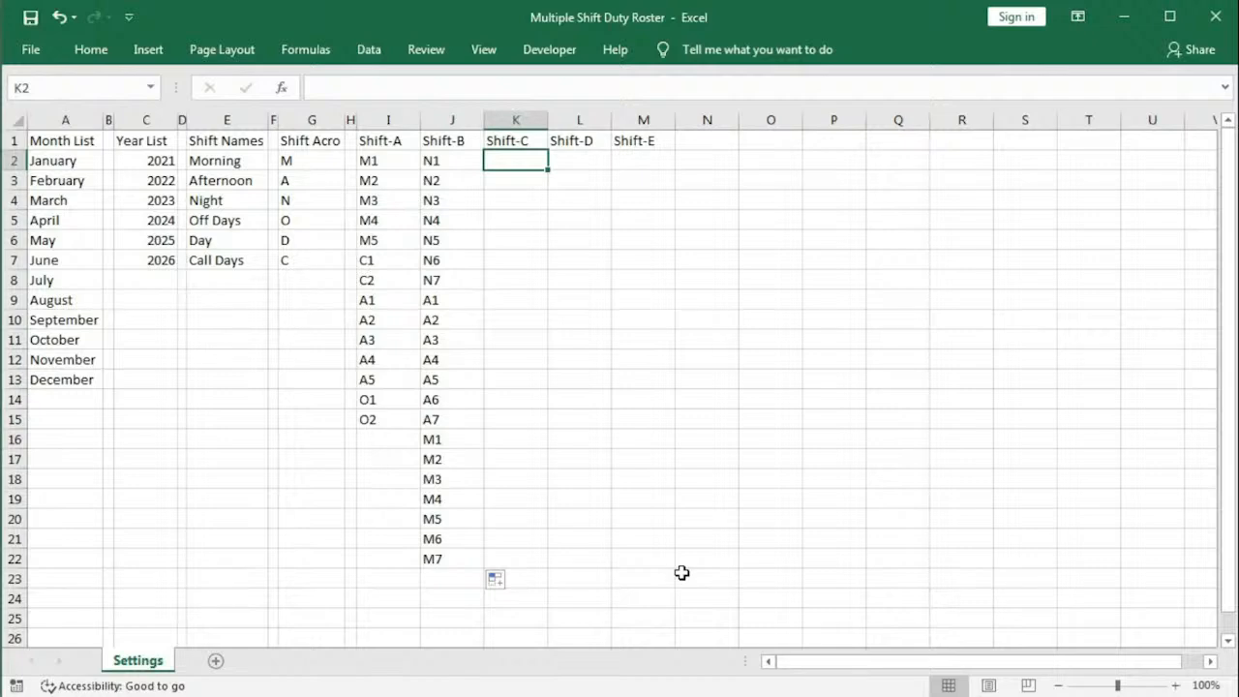
text(D1)
key(ctrl+Return)
click(533, 160)
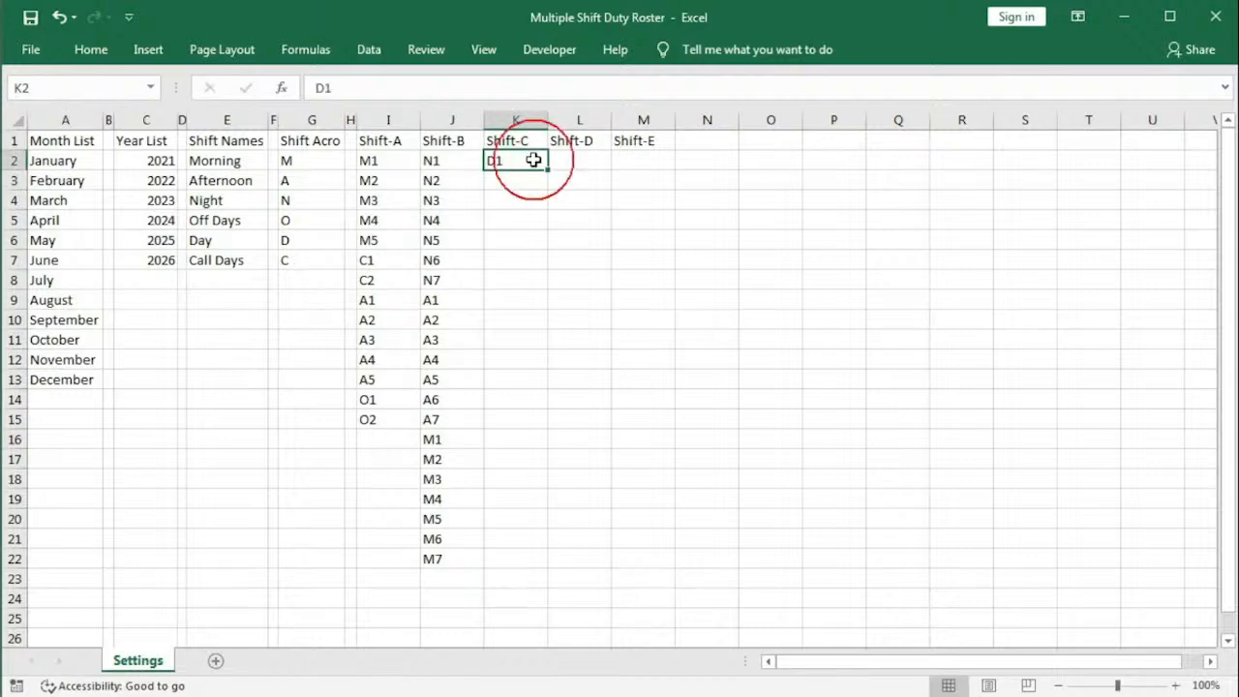
drag(548, 172, 547, 171)
drag(546, 191, 545, 270)
Step: Enter the off day O1 in K8 and fill the series N1 to N6 in K9:K14 of the Shift-C column
click(505, 281)
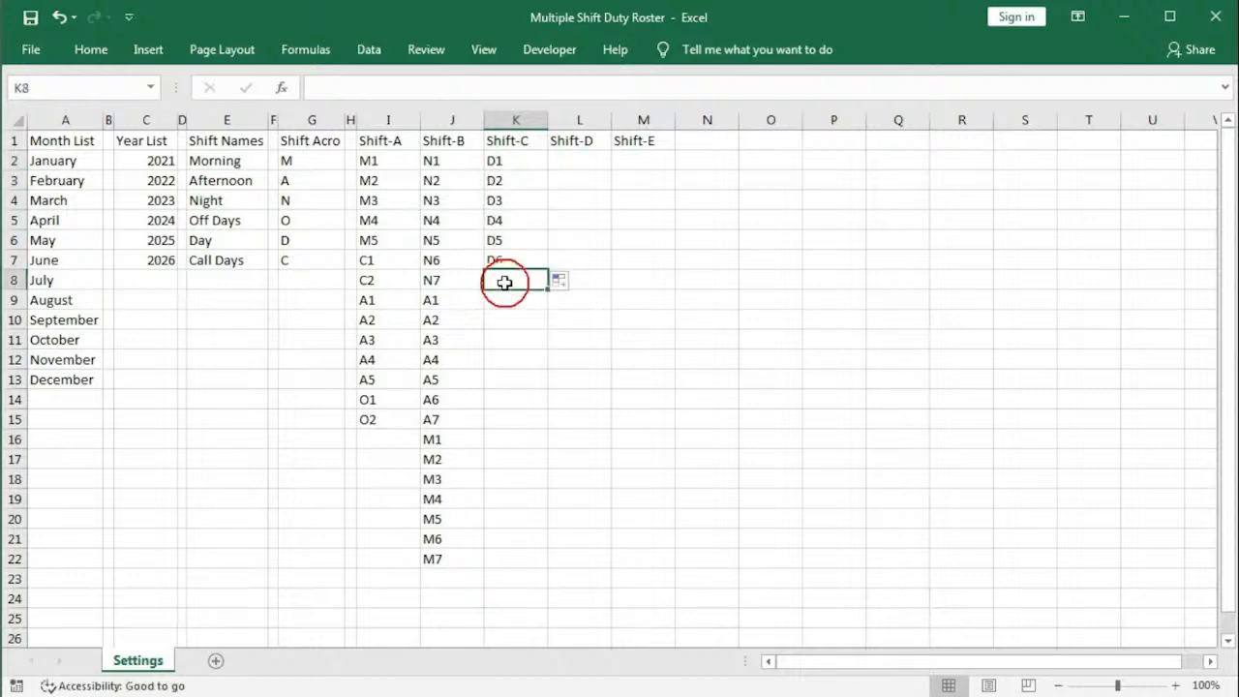
text(O1)
key(Return)
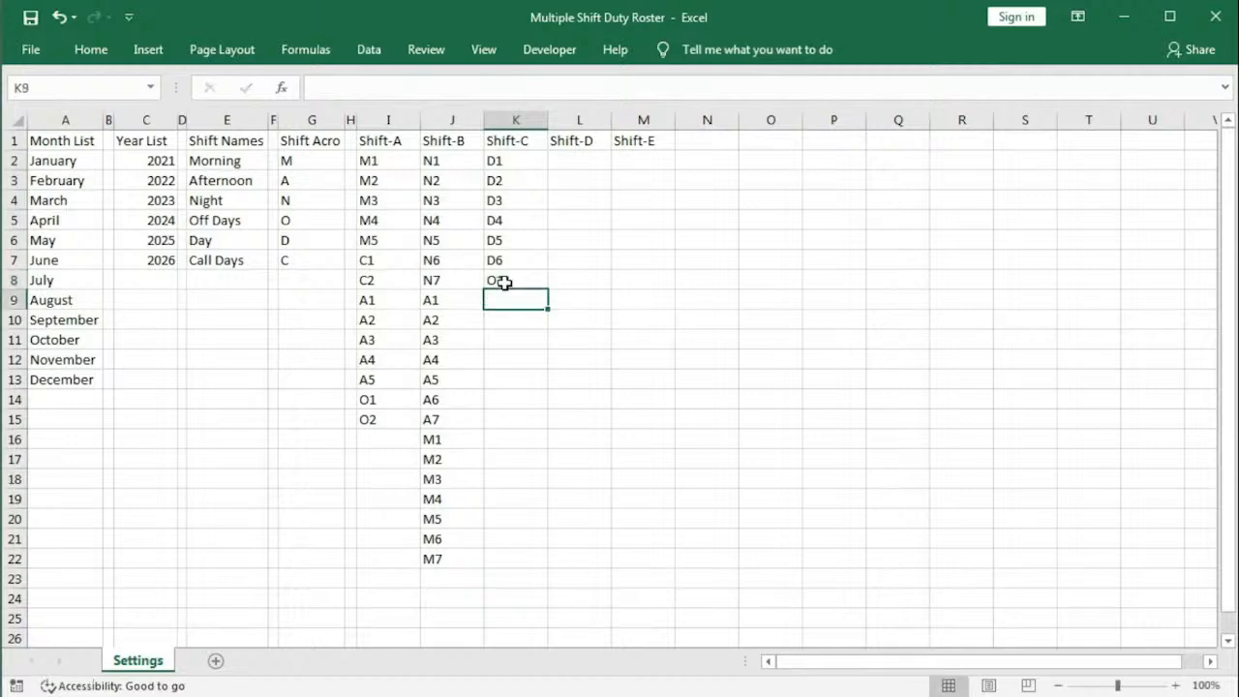
text(N1)
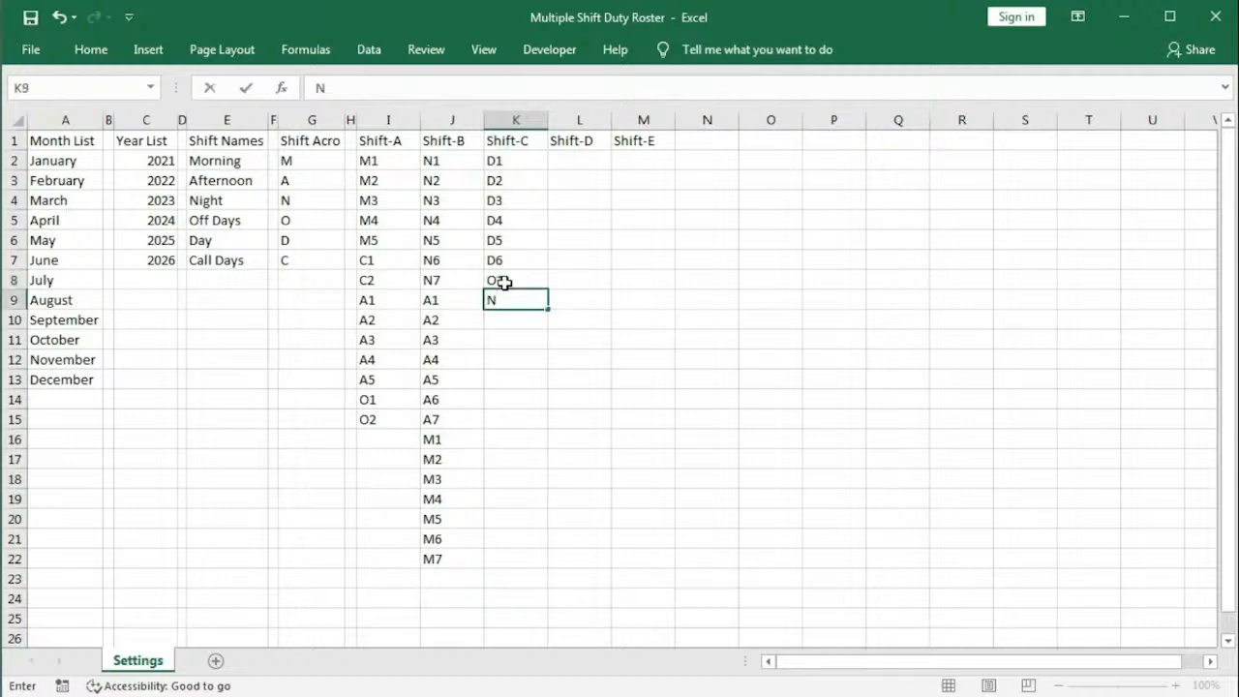
key(Return)
click(505, 295)
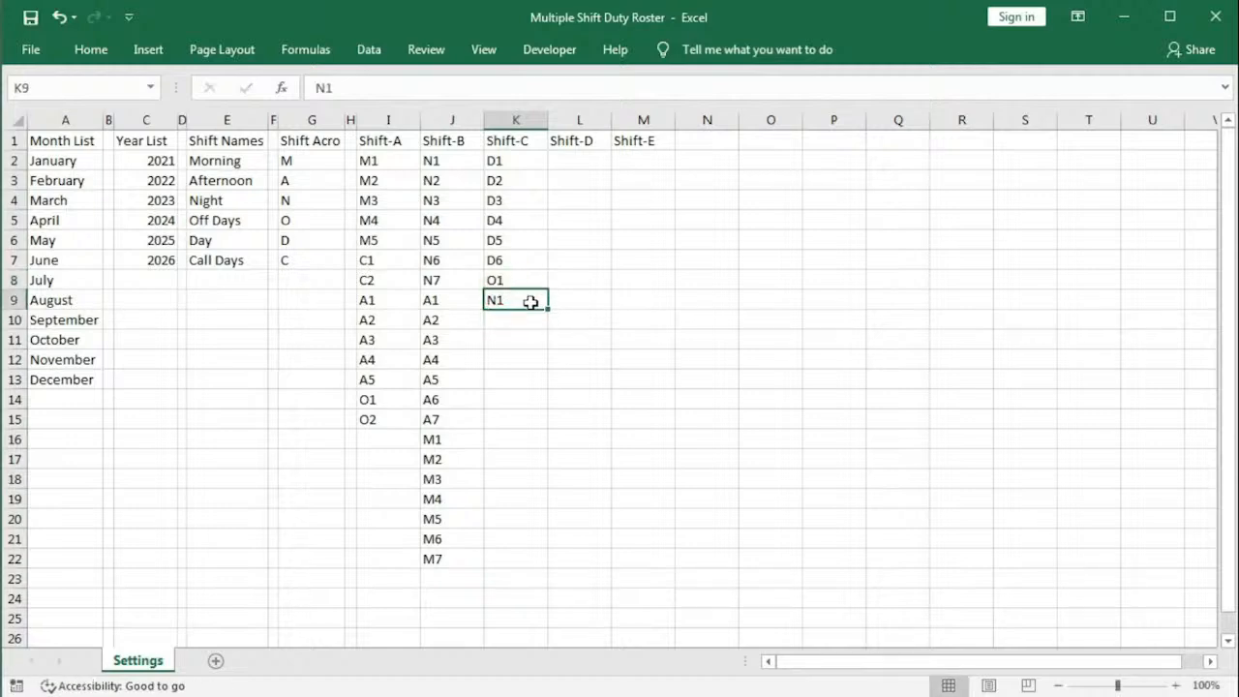
drag(548, 312, 553, 409)
Step: Enter the second off day O2 in K15 at the end of the Shift-C column
click(515, 423)
text(O2)
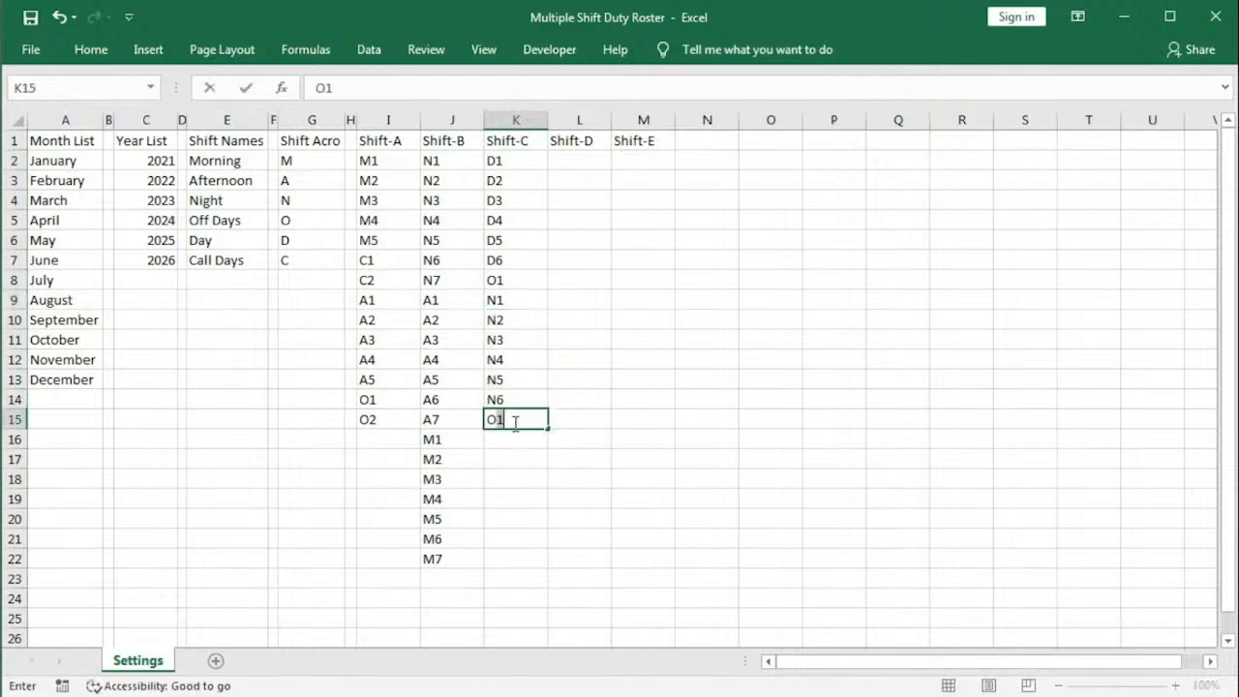
key(Return)
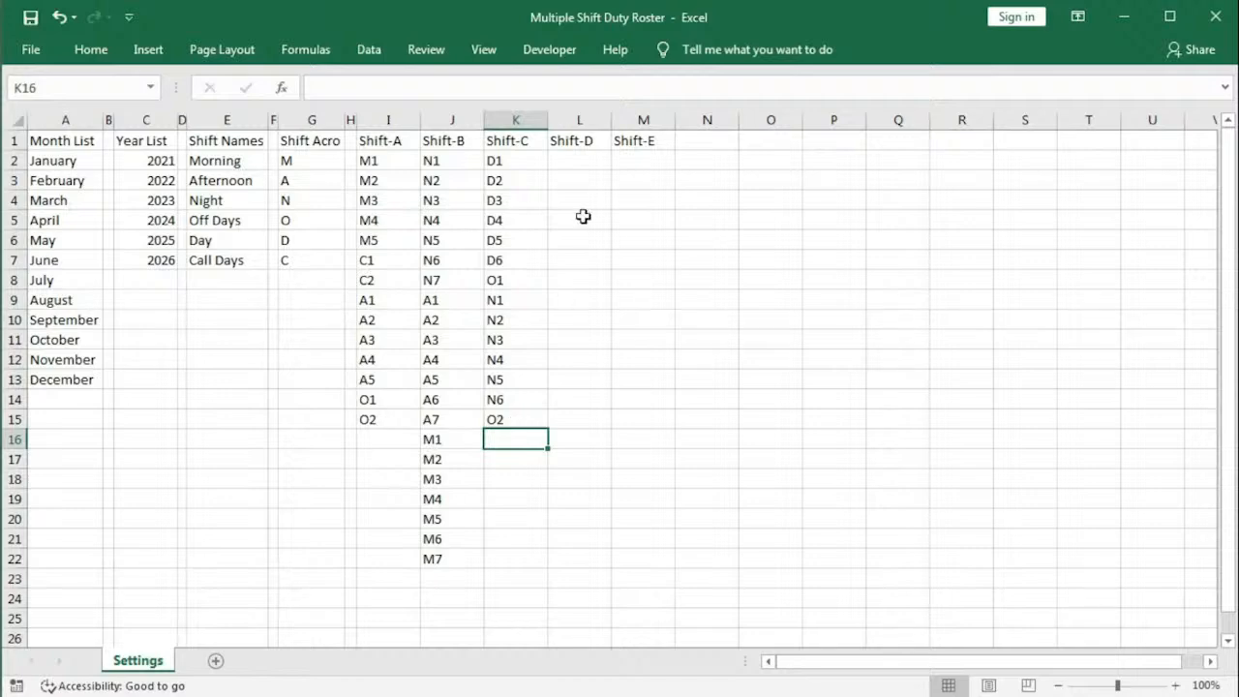
Step: Fill the series N1 to N5 in L2:L6 under the Shift-D heading
click(582, 164)
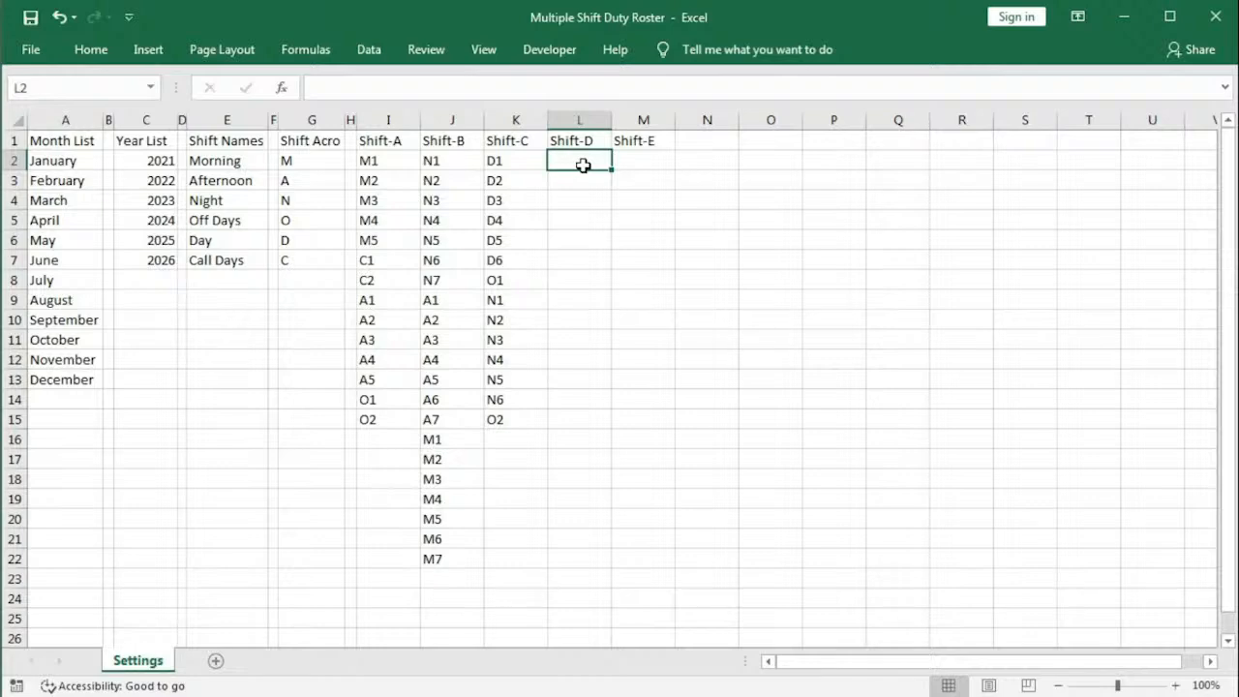
text(N1)
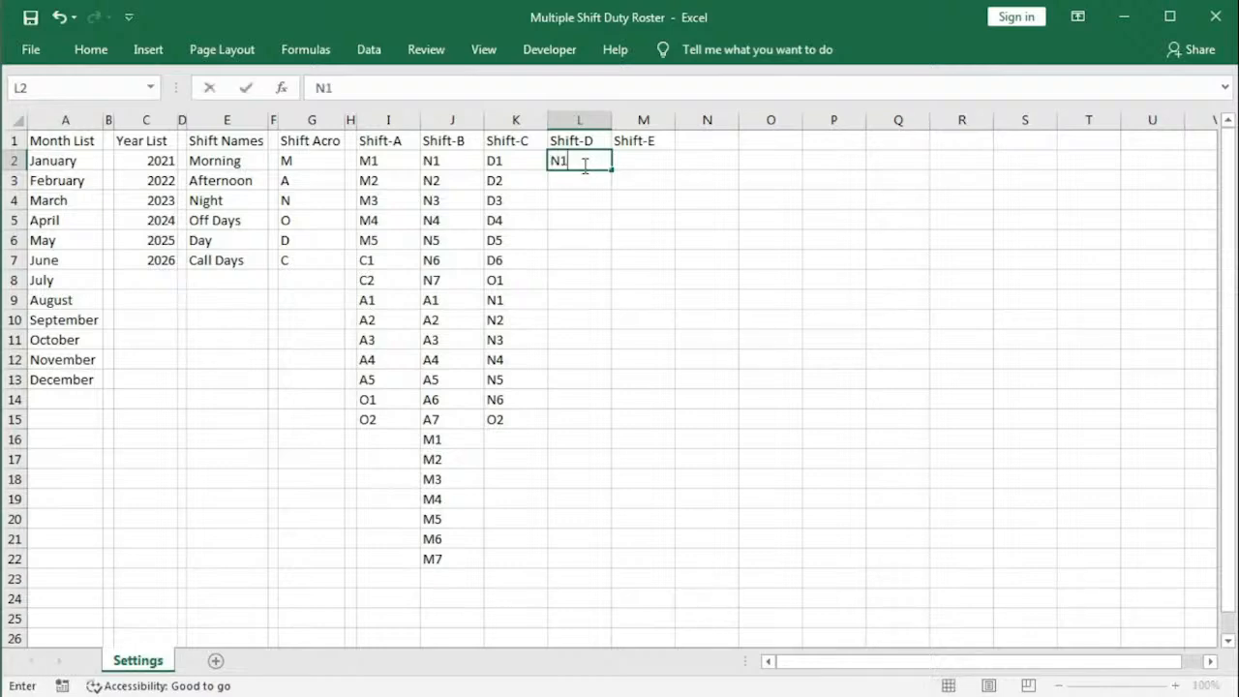
key(Return)
click(583, 165)
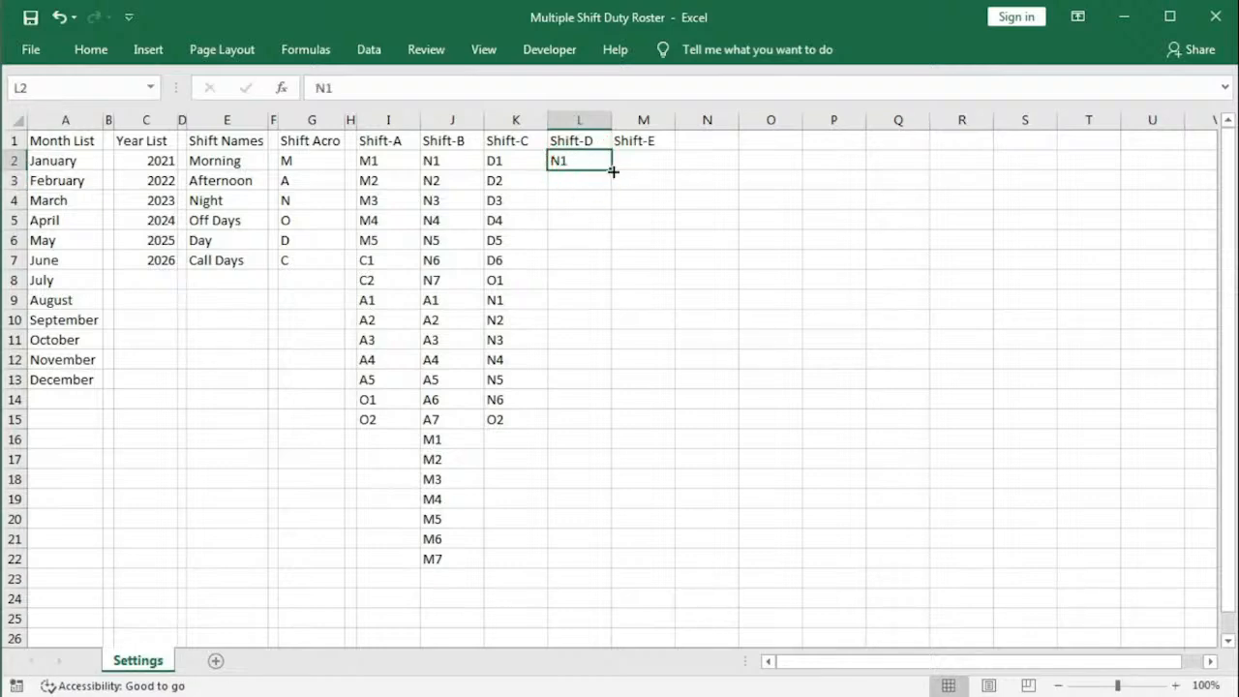
drag(612, 169, 598, 257)
Step: Enter the off days O1 and O2 in L7:L8 of the Shift-D column
click(592, 257)
text(O1)
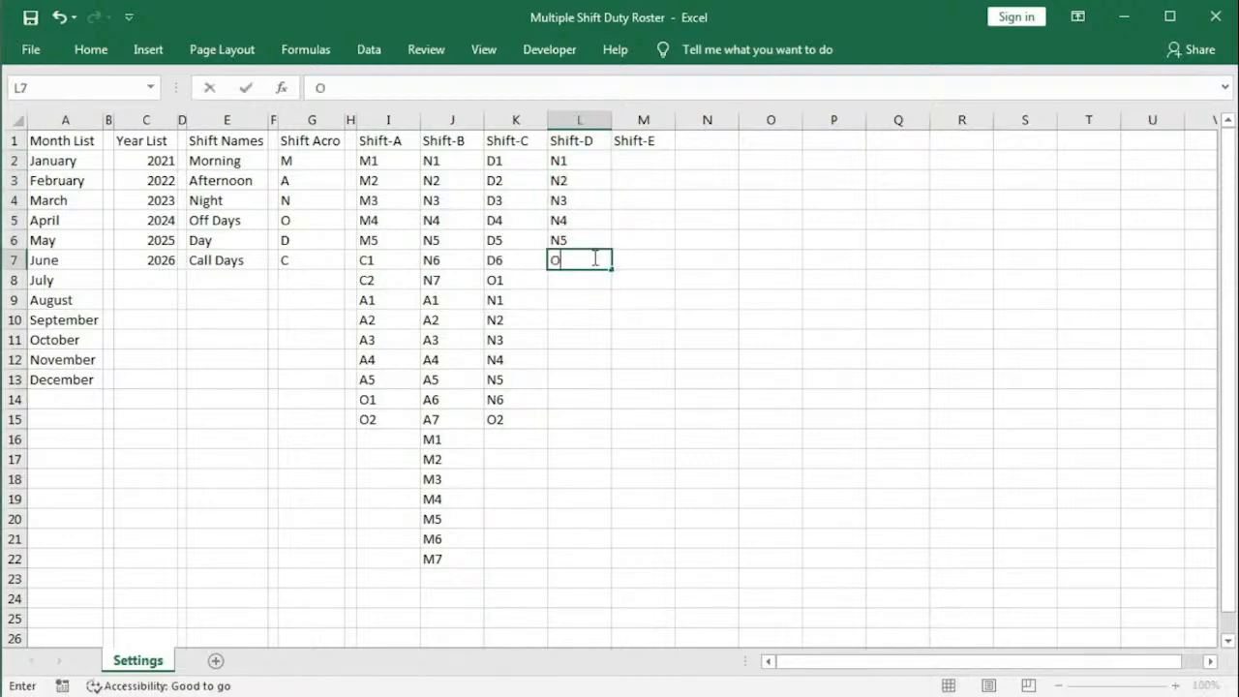
key(Return)
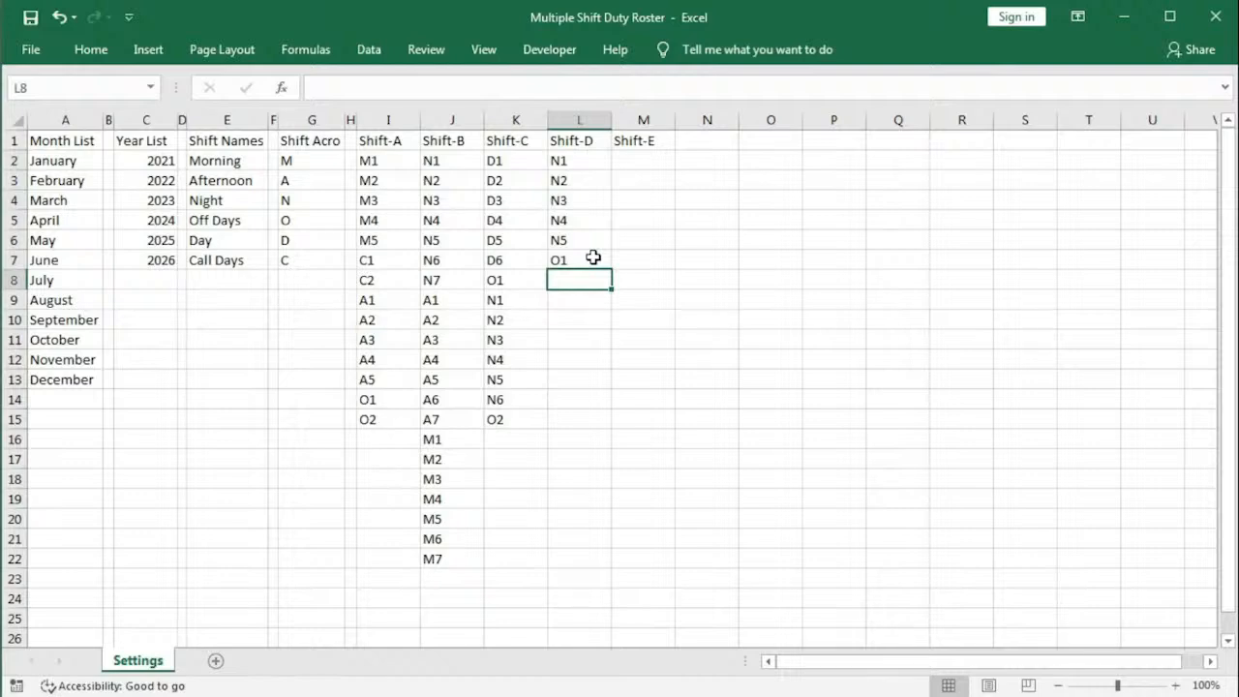
text(O2)
key(Return)
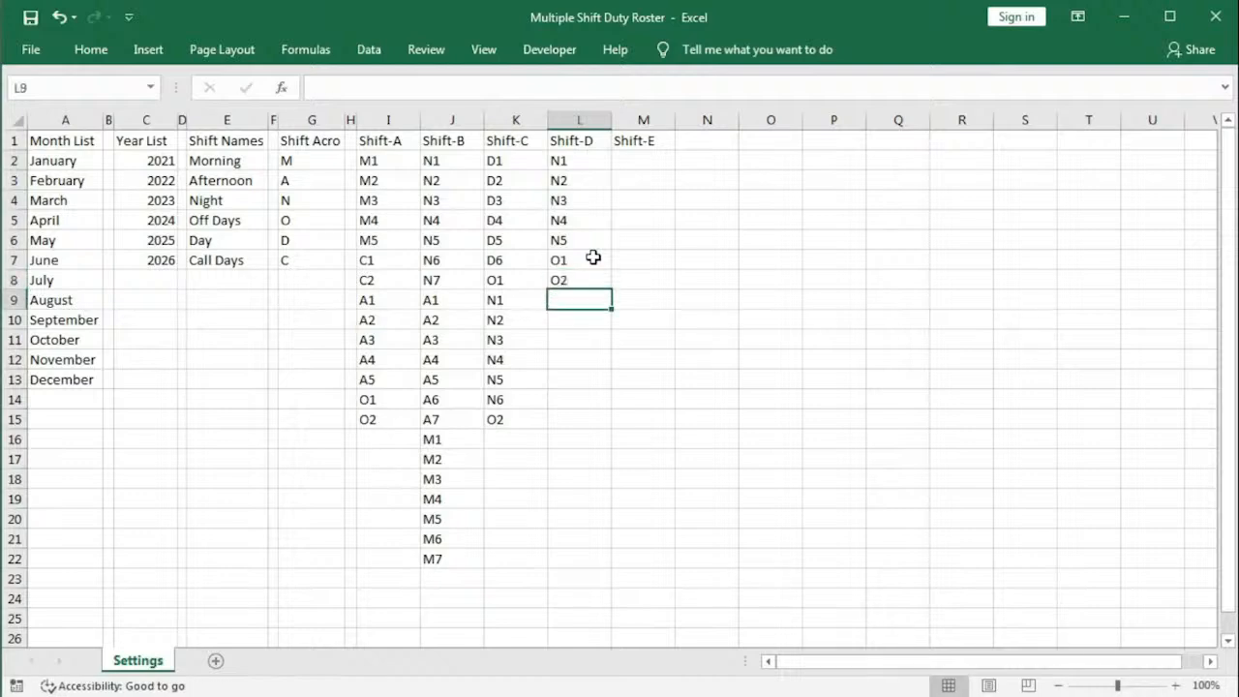
Step: Fill the series A1 to A5 in L9:L13 of the Shift-D column
text(A1)
key(Return)
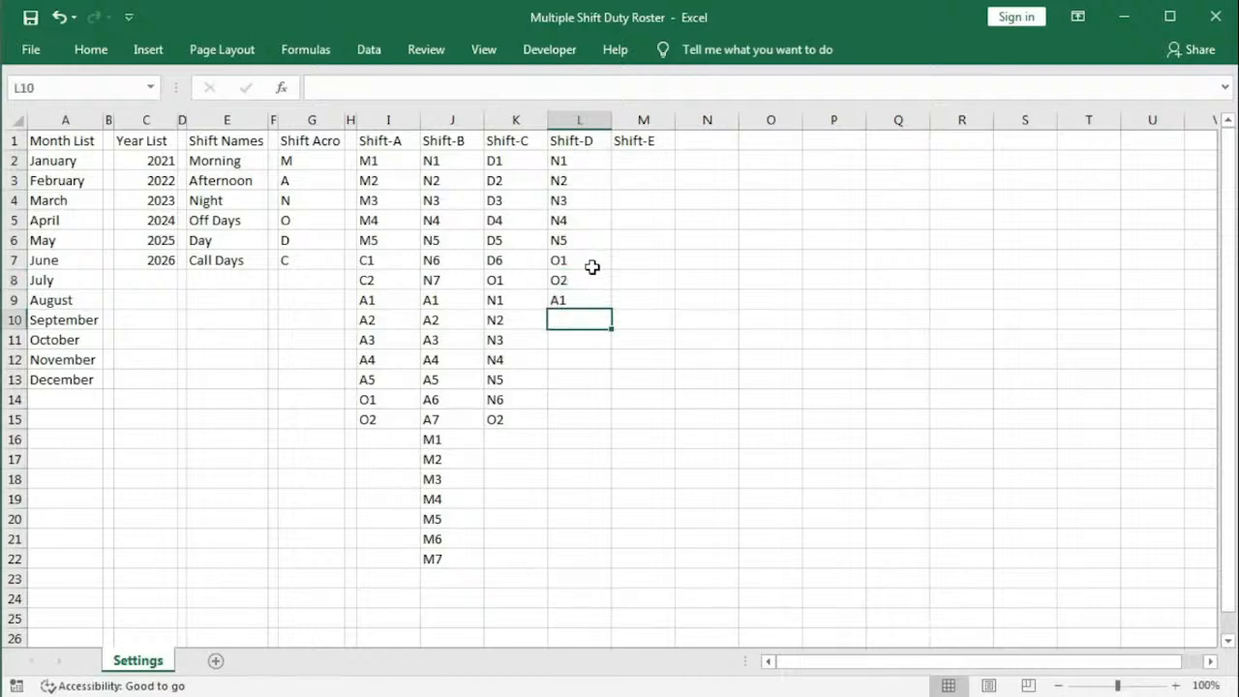
click(590, 298)
drag(611, 310, 603, 384)
Step: Enter the off days O3 and O4 in L14:L15 and fill the series M1 to M5 in L16:L20 of the Shift-D column
click(579, 399)
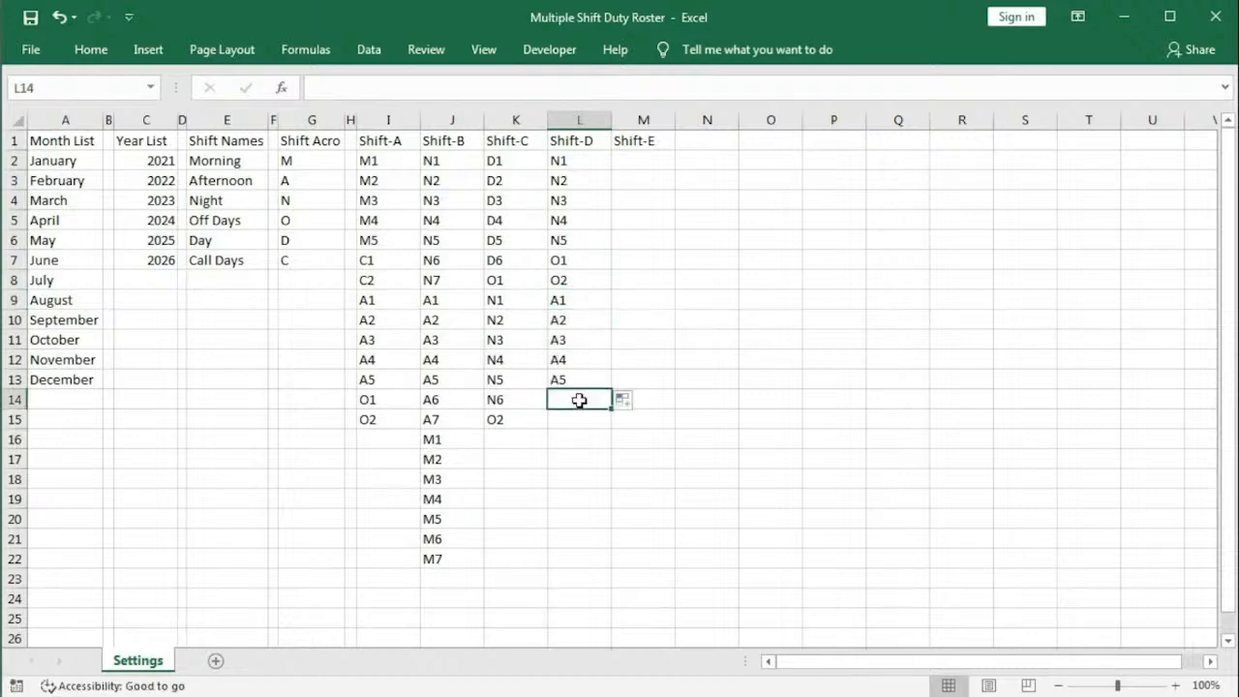
text(O3)
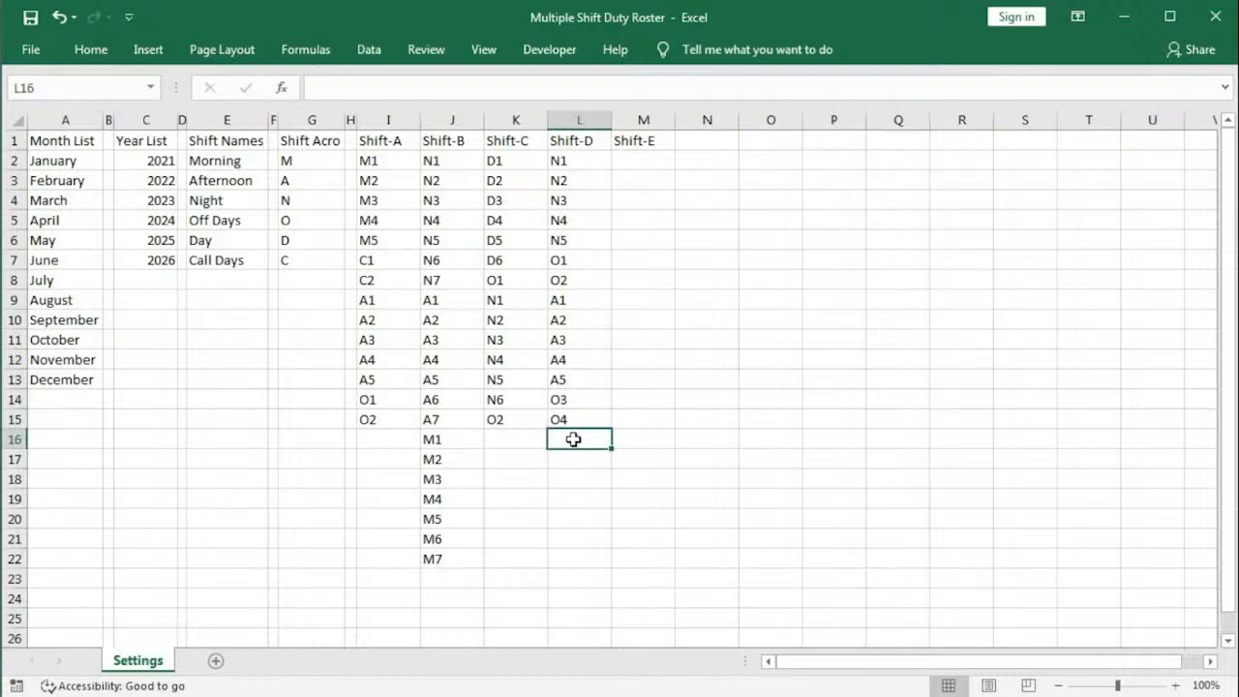
drag(611, 448, 605, 539)
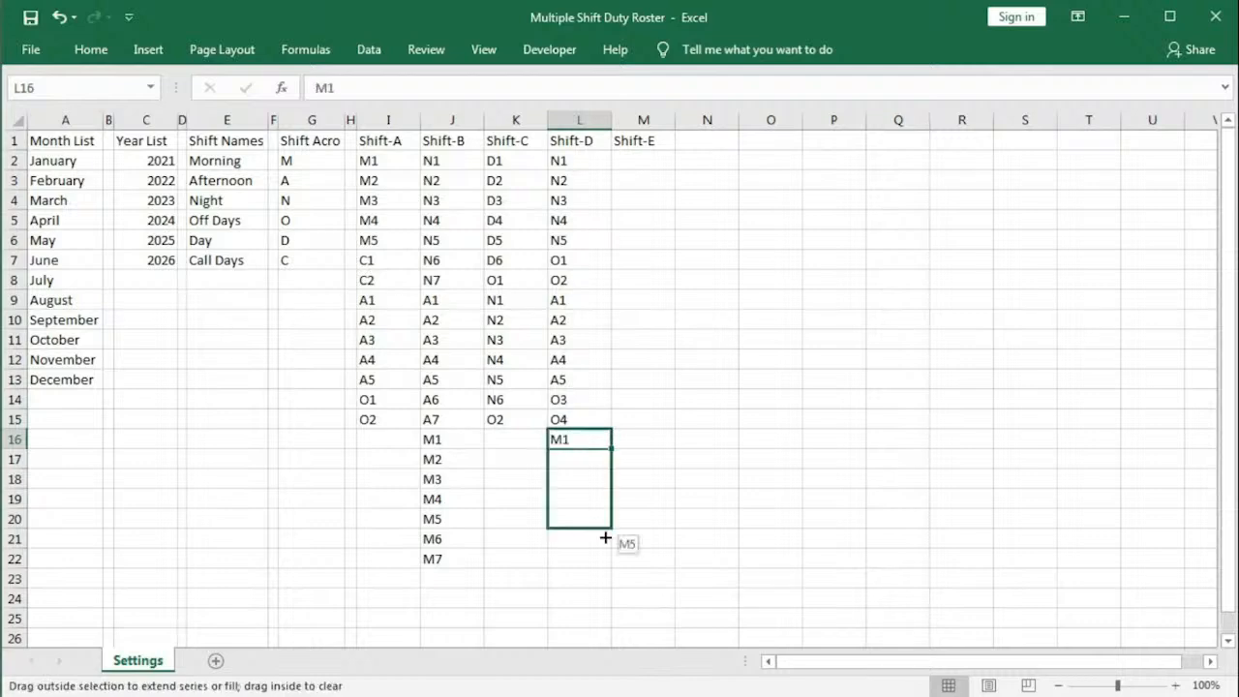
Step: Enter the off days O5 and O6 in L21:L22 to complete the Shift-D column
click(585, 543)
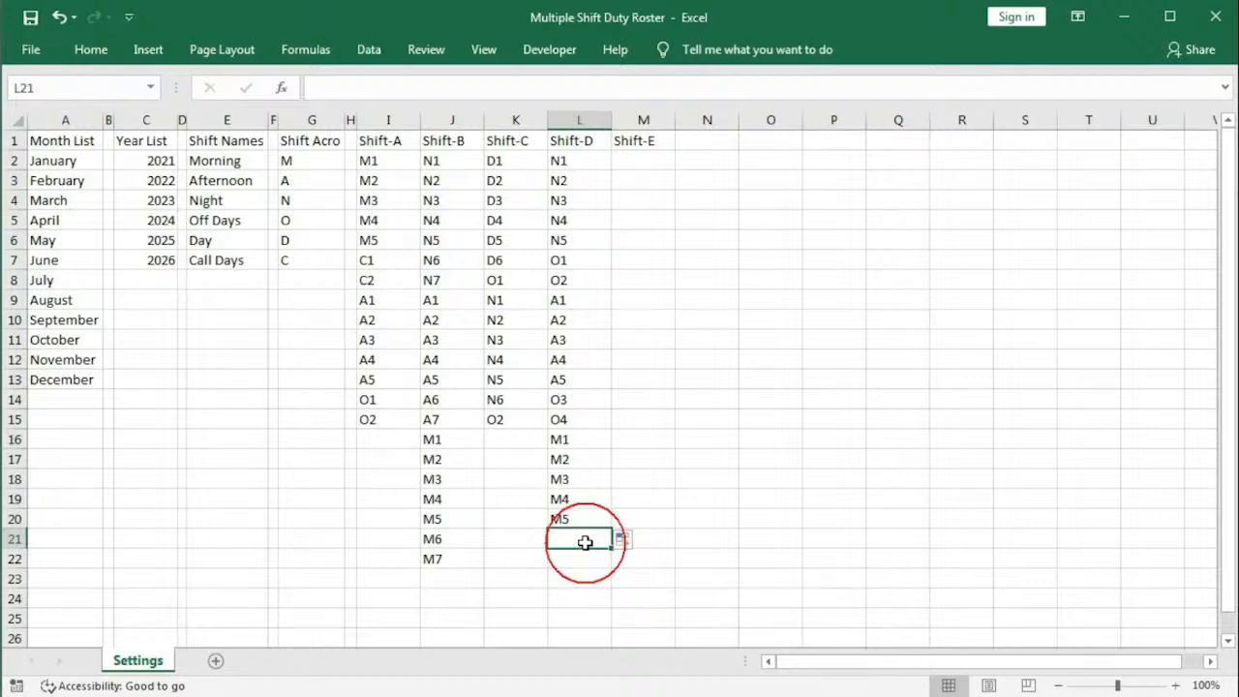
text(O5)
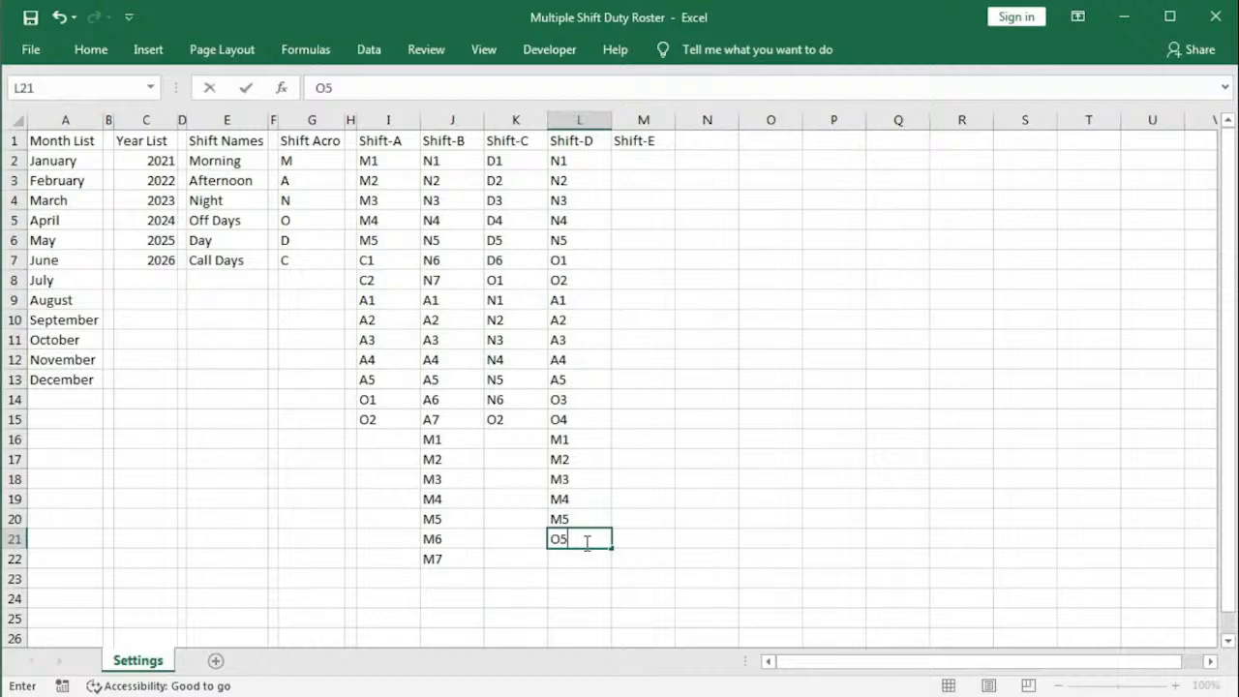
key(Return)
text(O6)
key(Return)
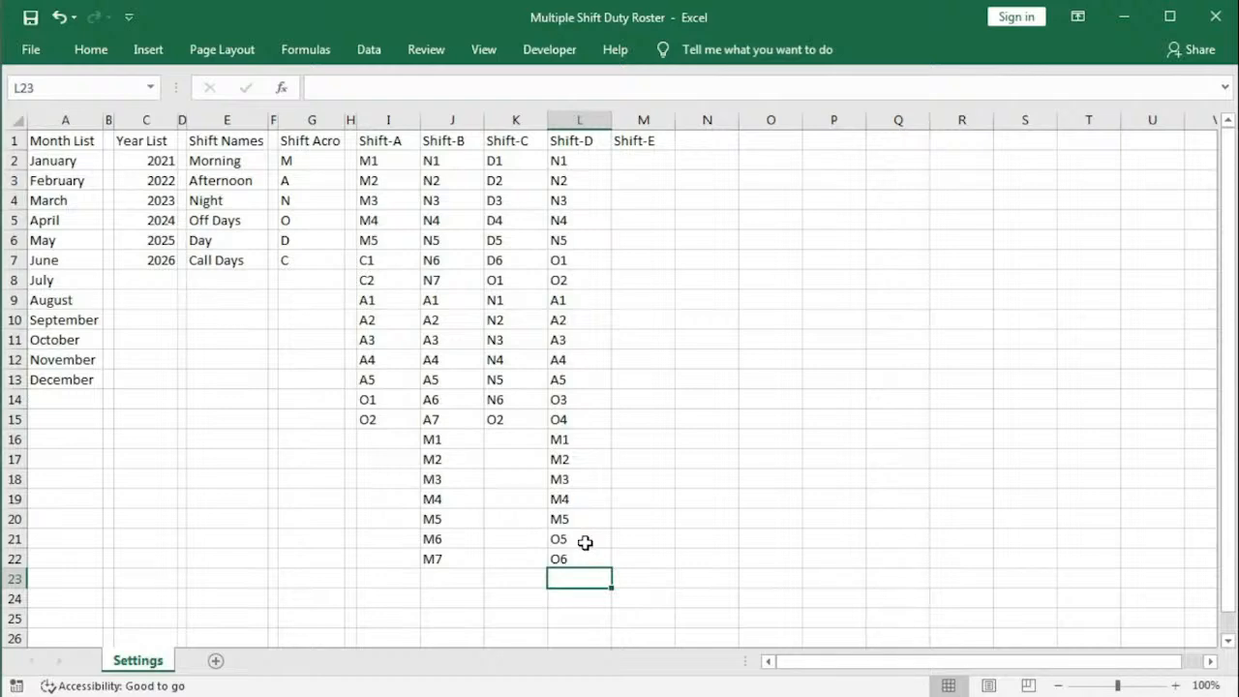
Step: Define the name Settings_MonthList for the month cells A2:A13
drag(53, 160, 58, 252)
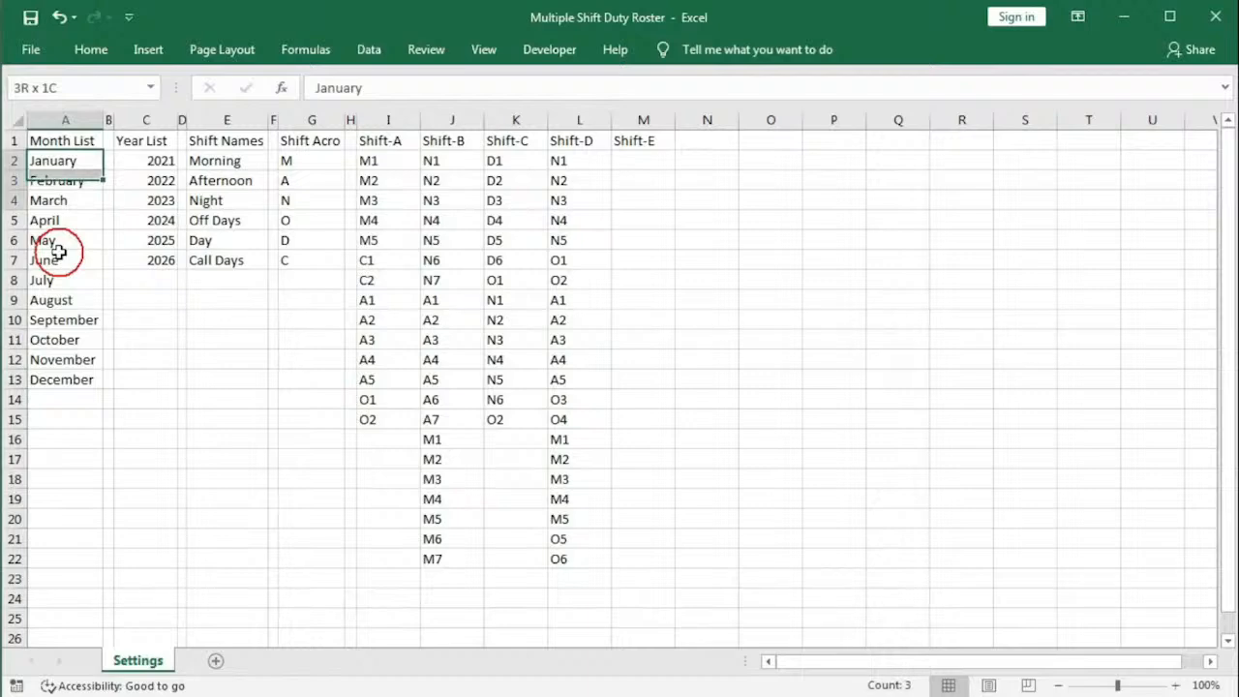
drag(58, 252, 61, 375)
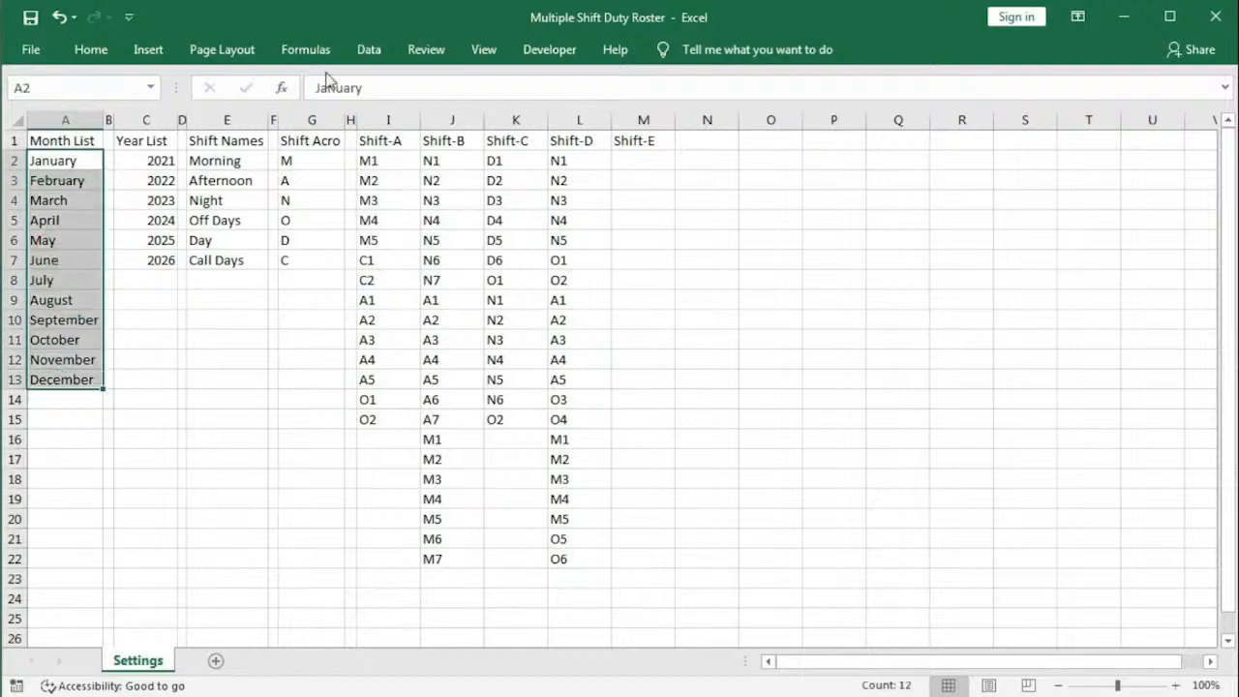
click(304, 49)
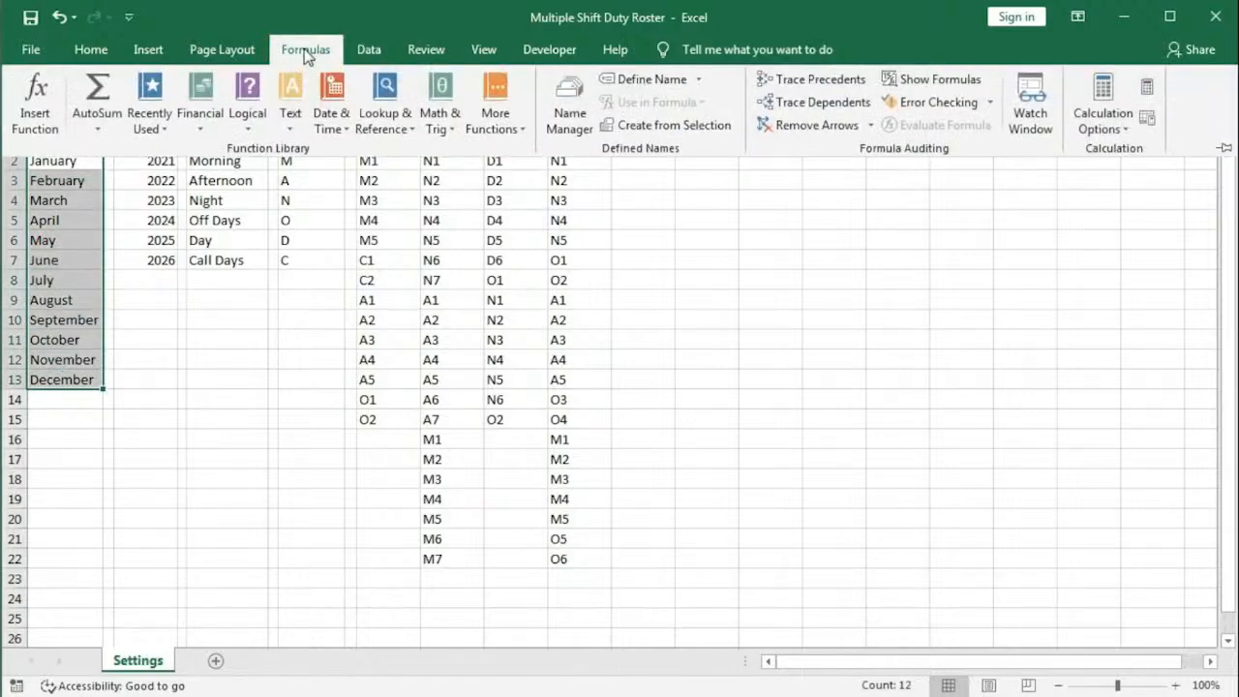
click(644, 79)
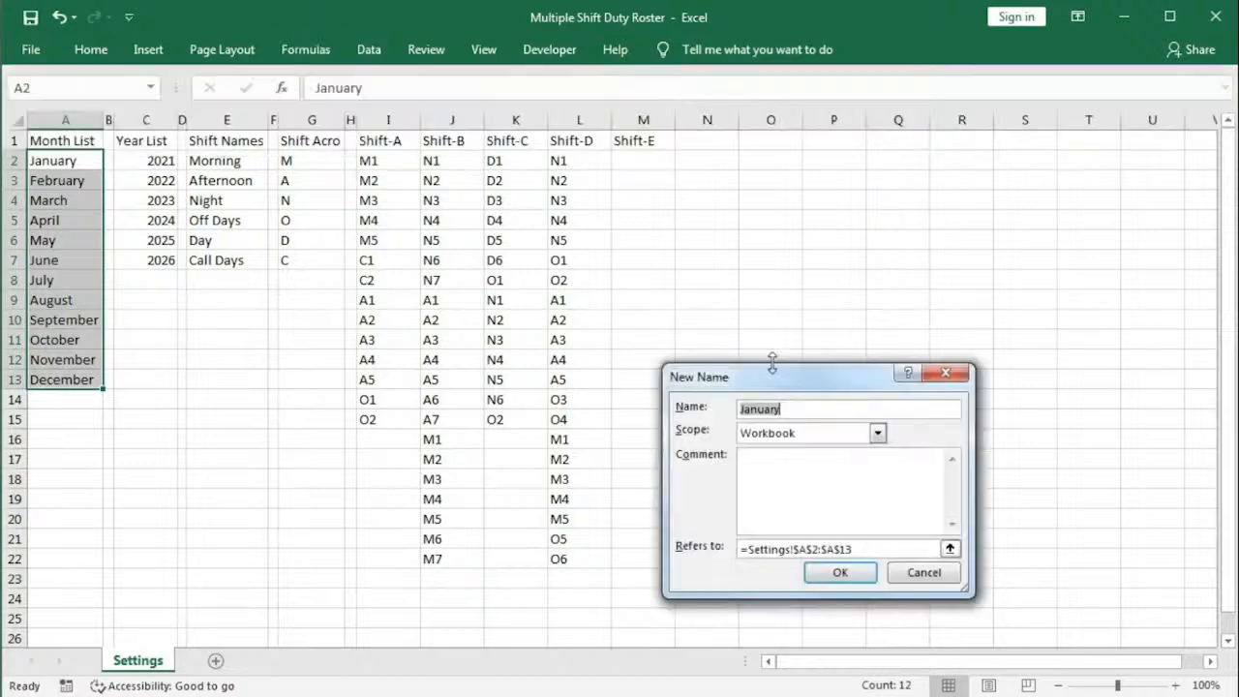
text(Settings_MonthList)
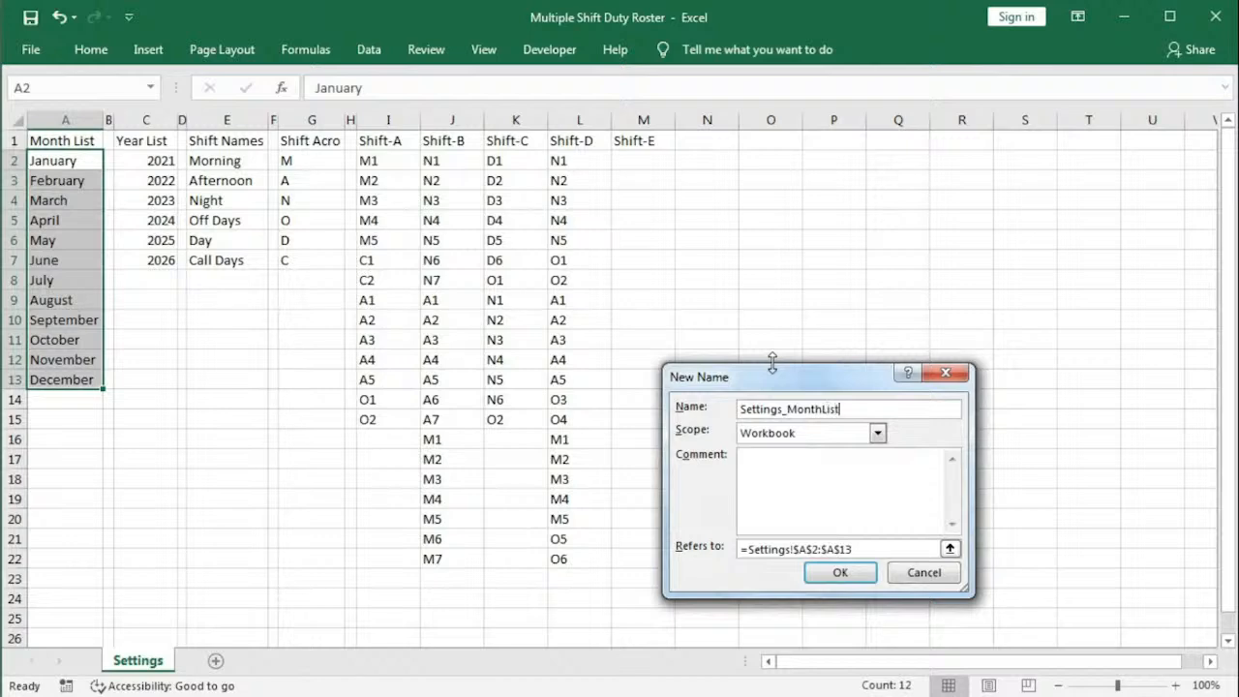
key(Return)
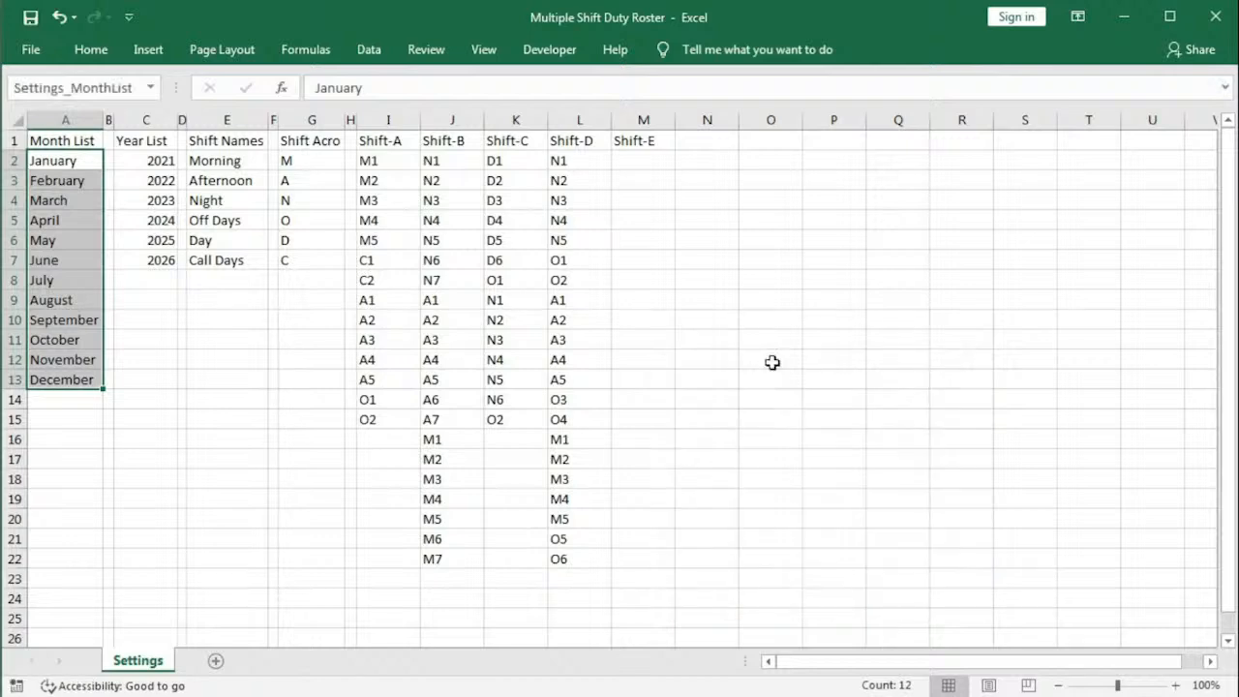
Step: Define the name Settings_YearList for the year cells C2:C7
click(162, 163)
drag(159, 180, 147, 260)
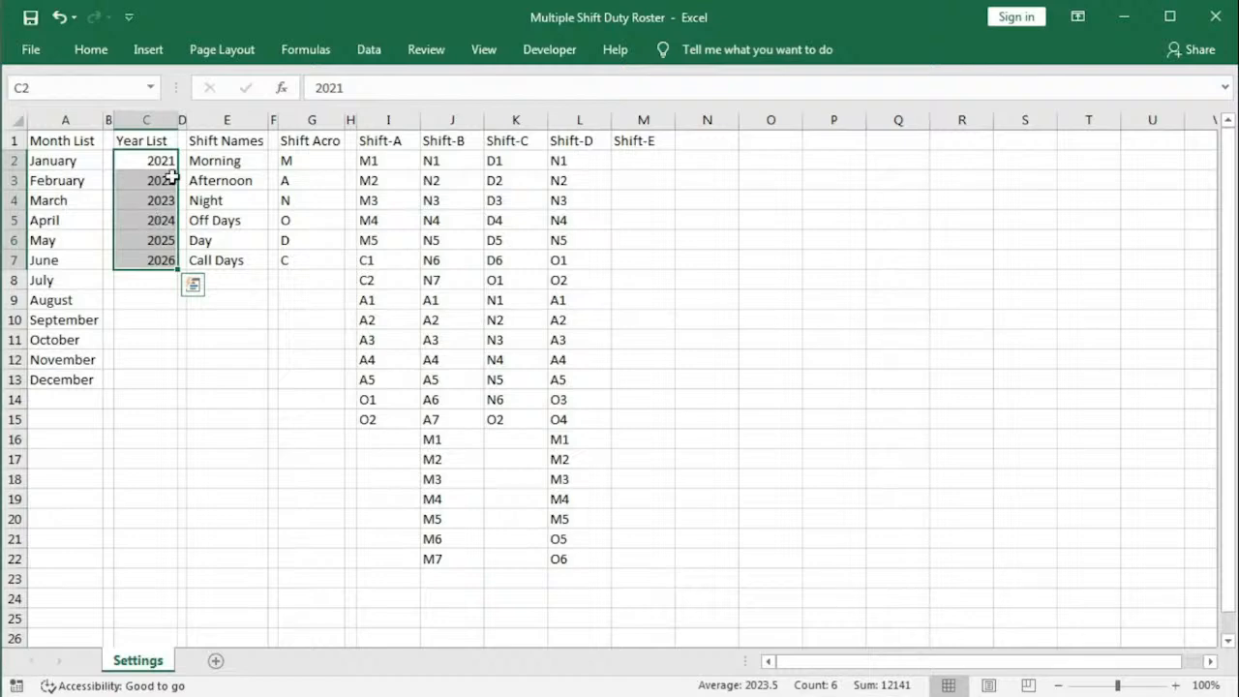
click(306, 49)
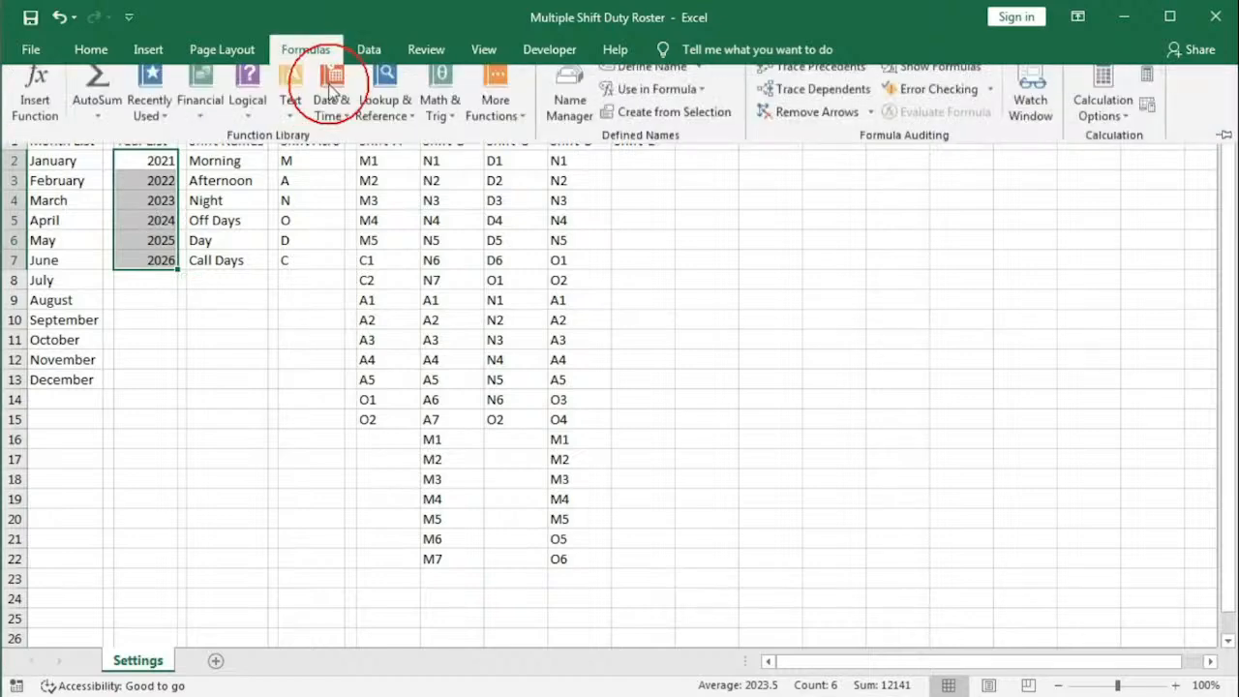
click(635, 82)
text(Settings)
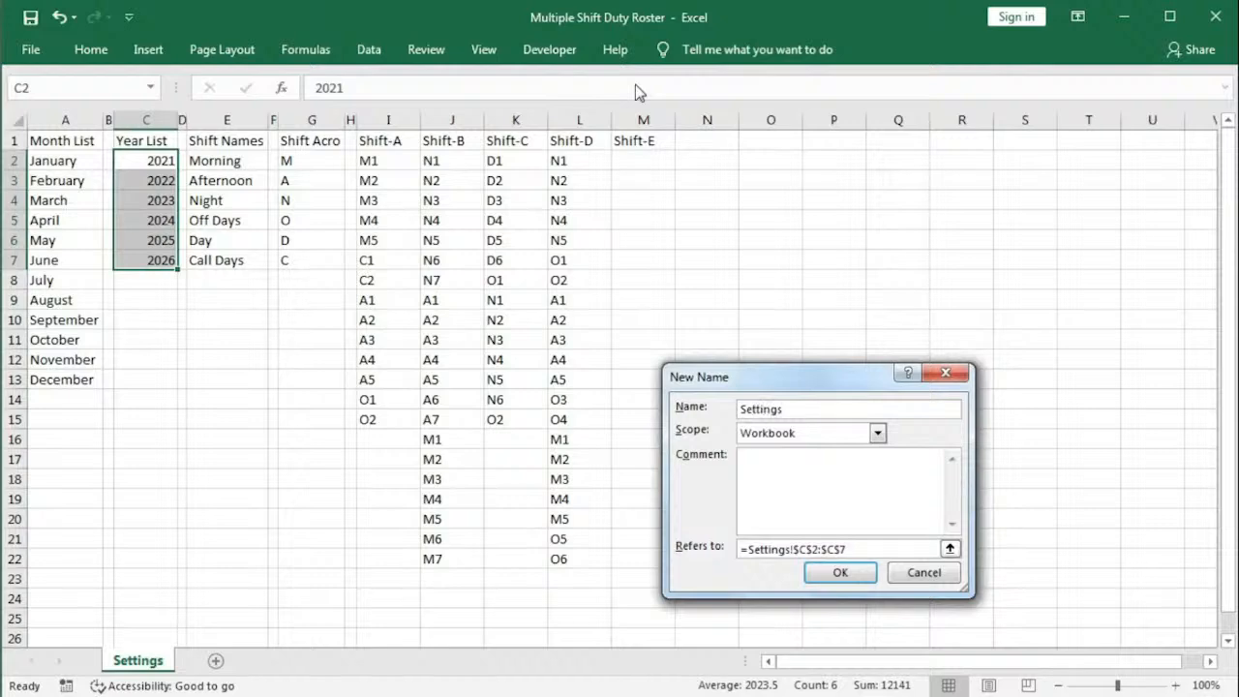
text(_YearList)
click(821, 577)
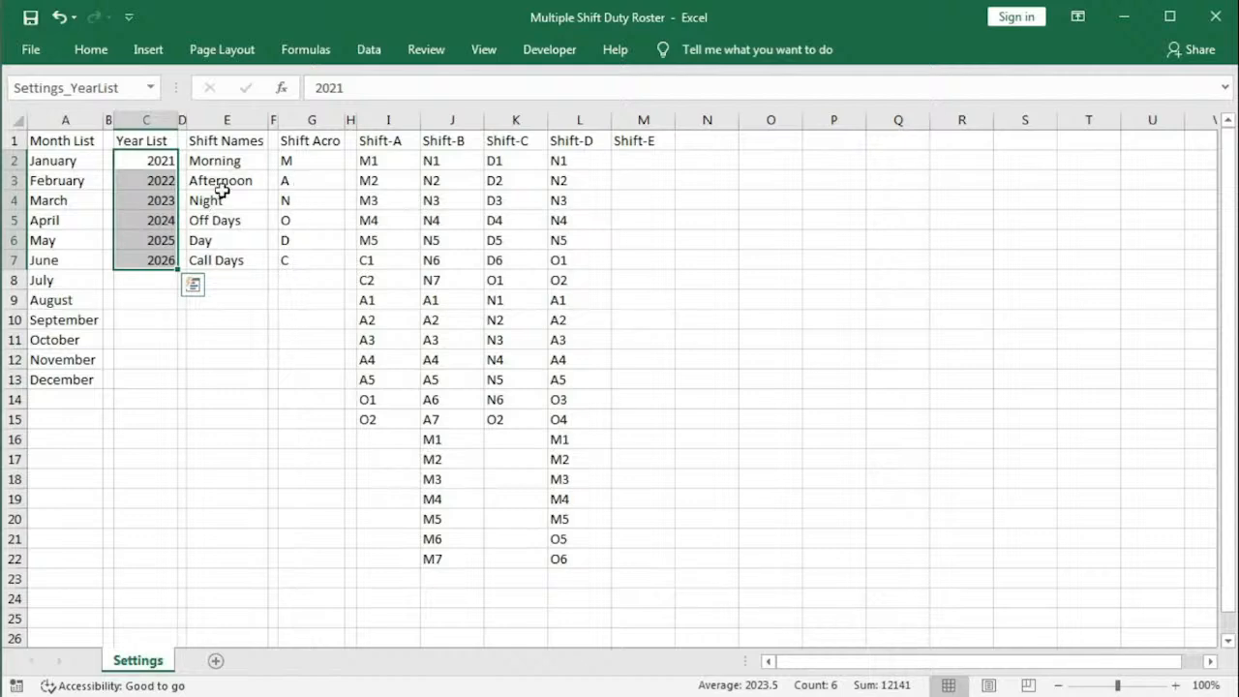
Step: Start a new defined name through the Name Manager and call it Settings_ShiftNames
click(305, 49)
click(571, 97)
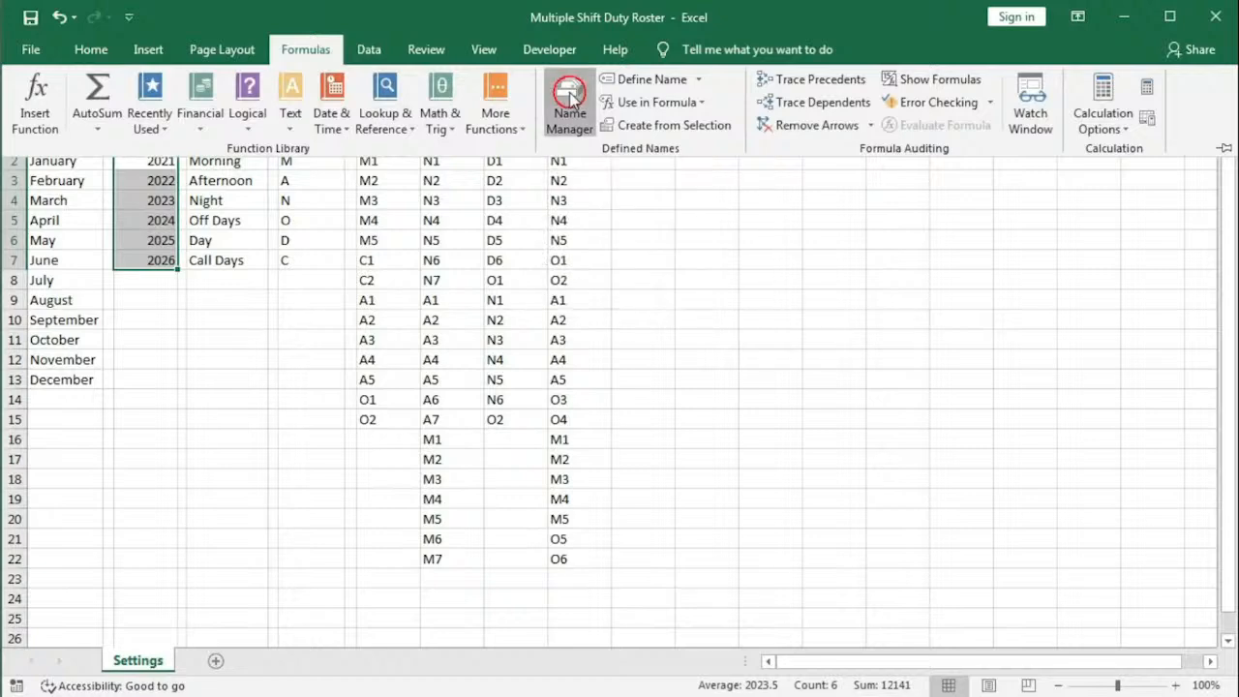
drag(648, 288, 591, 217)
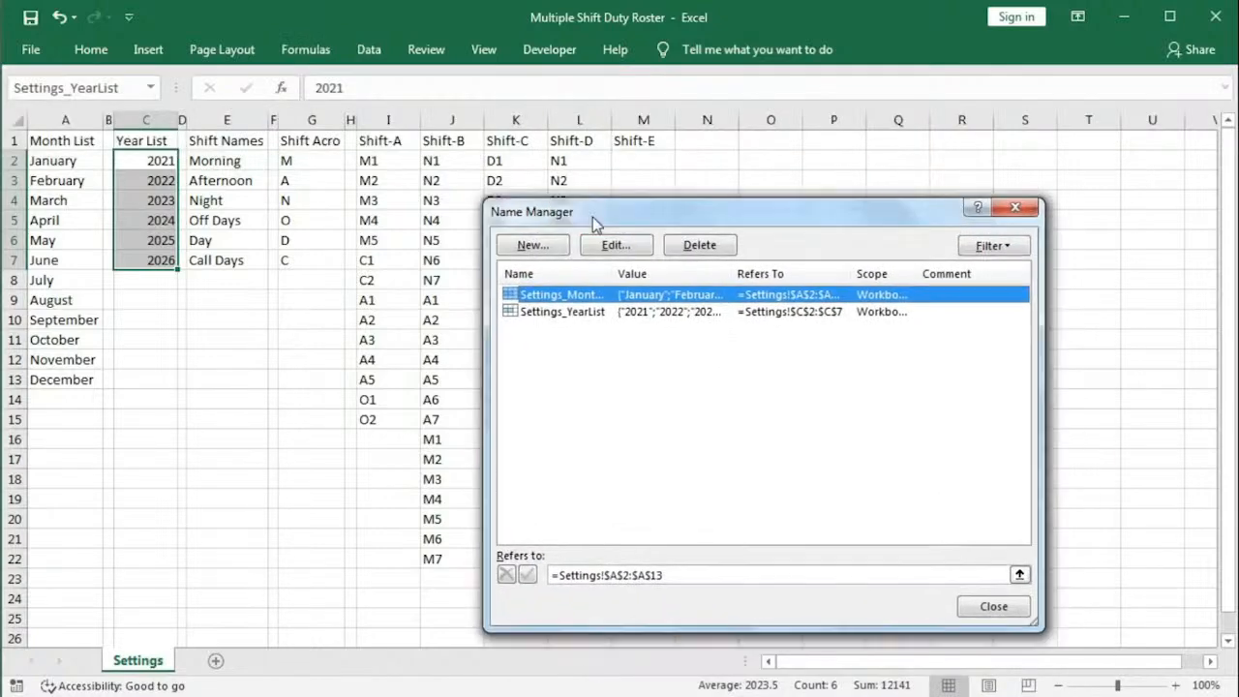
click(526, 244)
drag(653, 302, 529, 243)
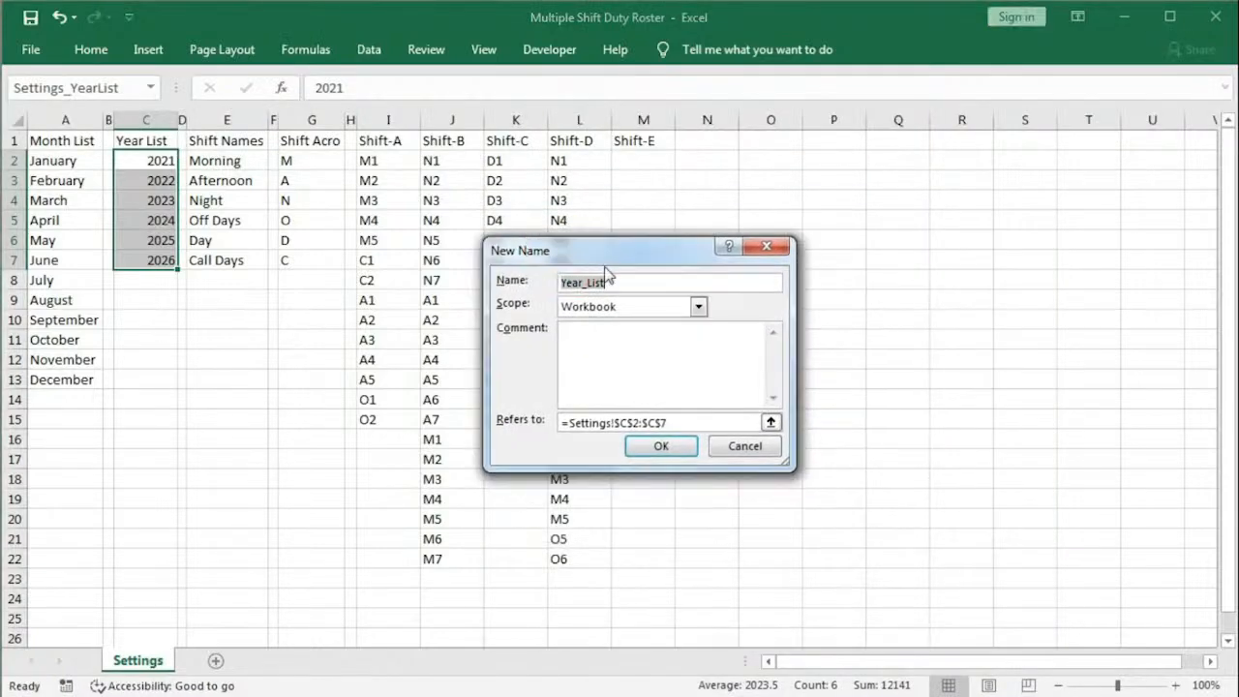
text(Settings_ShiftNames)
Step: Make Settings_ShiftNames refer to =OFFSET(Settings!$E$1,1,0,COUNTA(Settings!$E:$E)-1,1) and check the range it covers
drag(689, 426, 299, 381)
text(=)
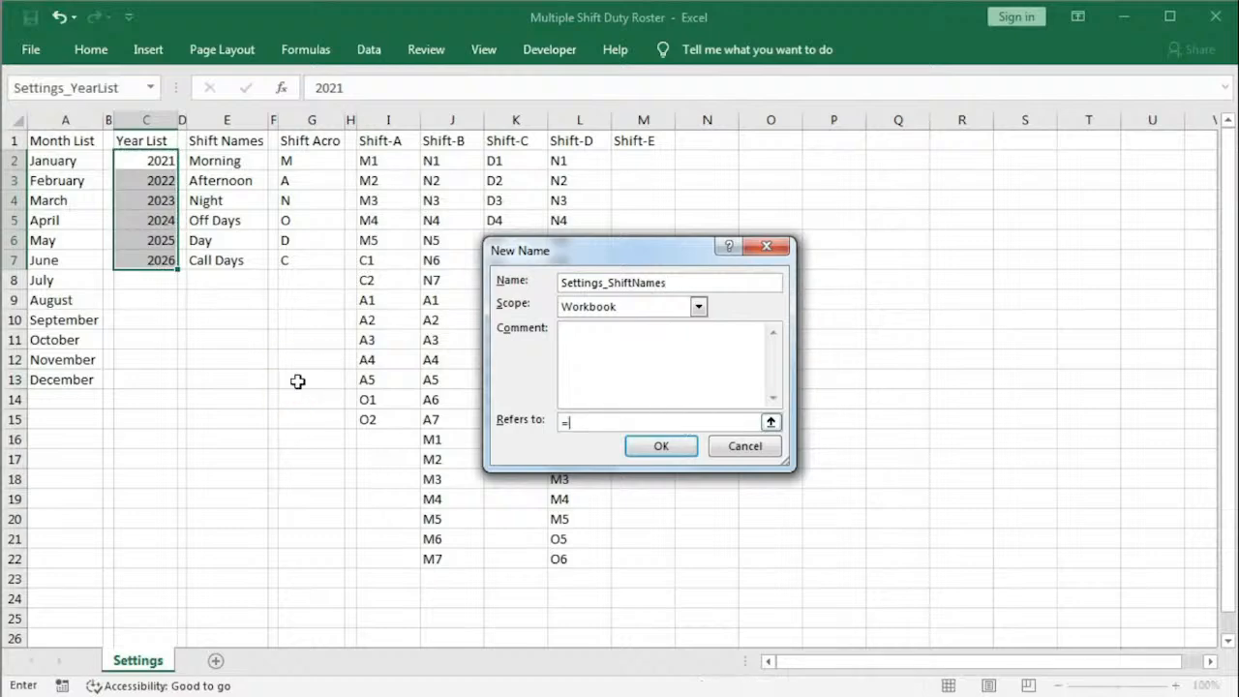
text(offset()
click(235, 142)
text(,)
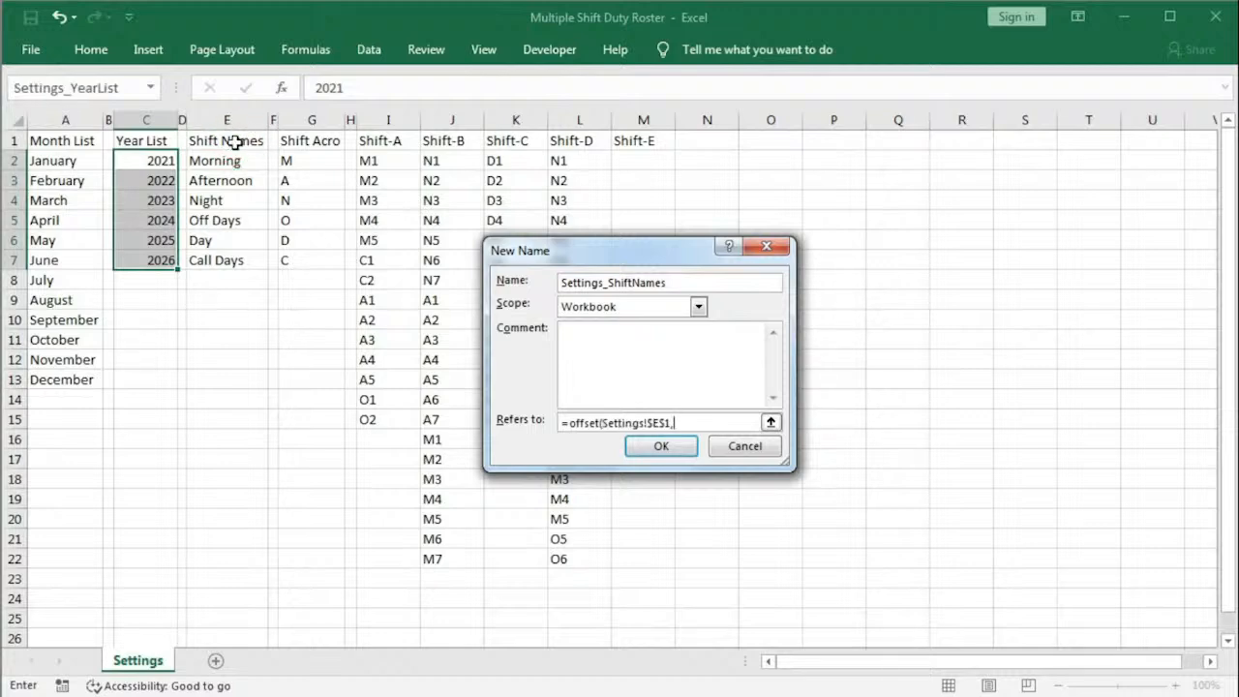
text(1,1,0,counta()
click(228, 120)
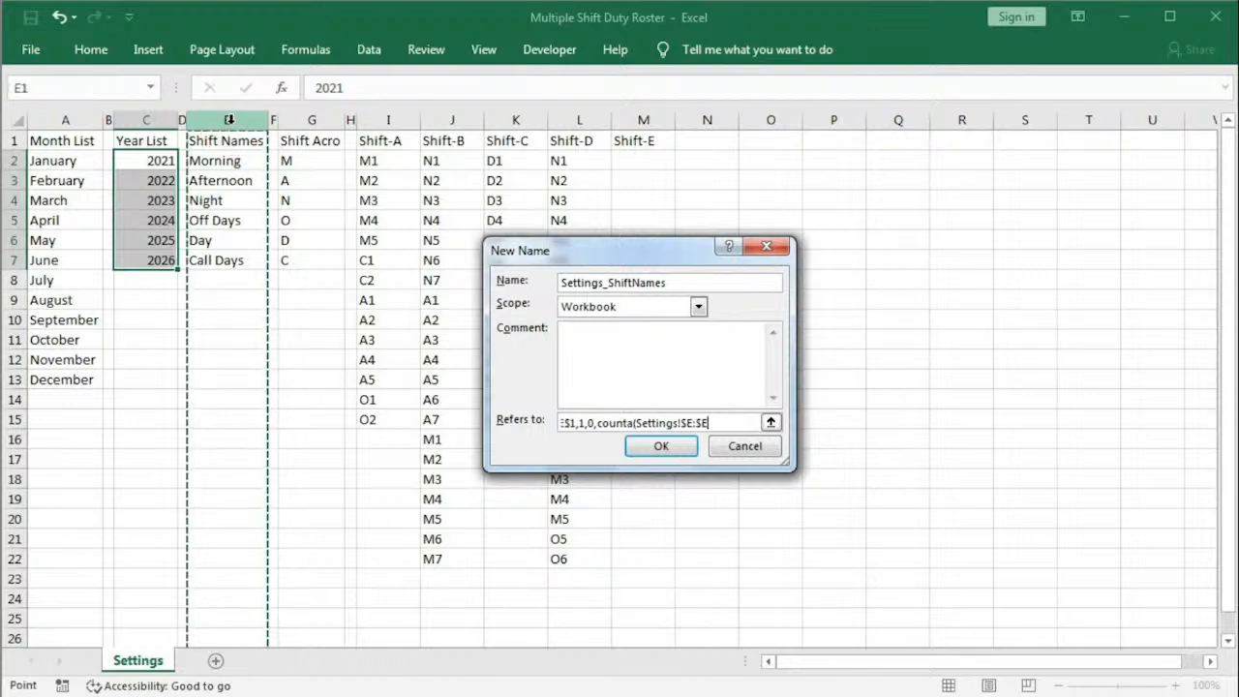
text()-1)
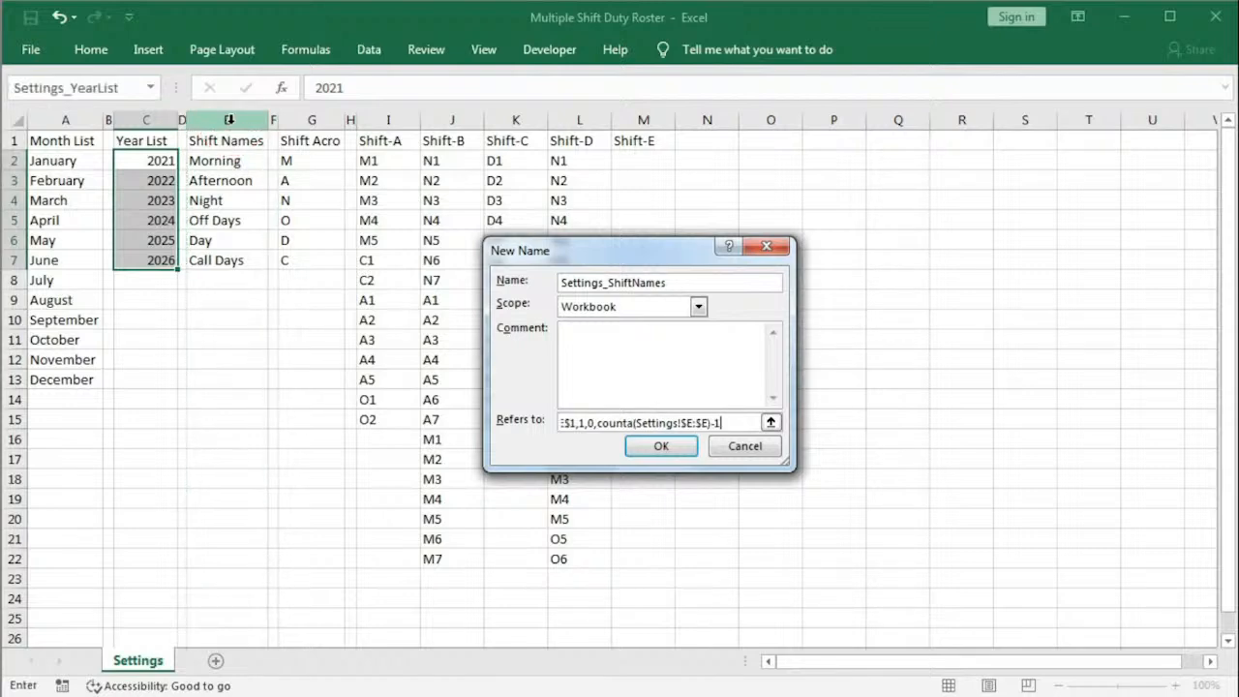
text(,1))
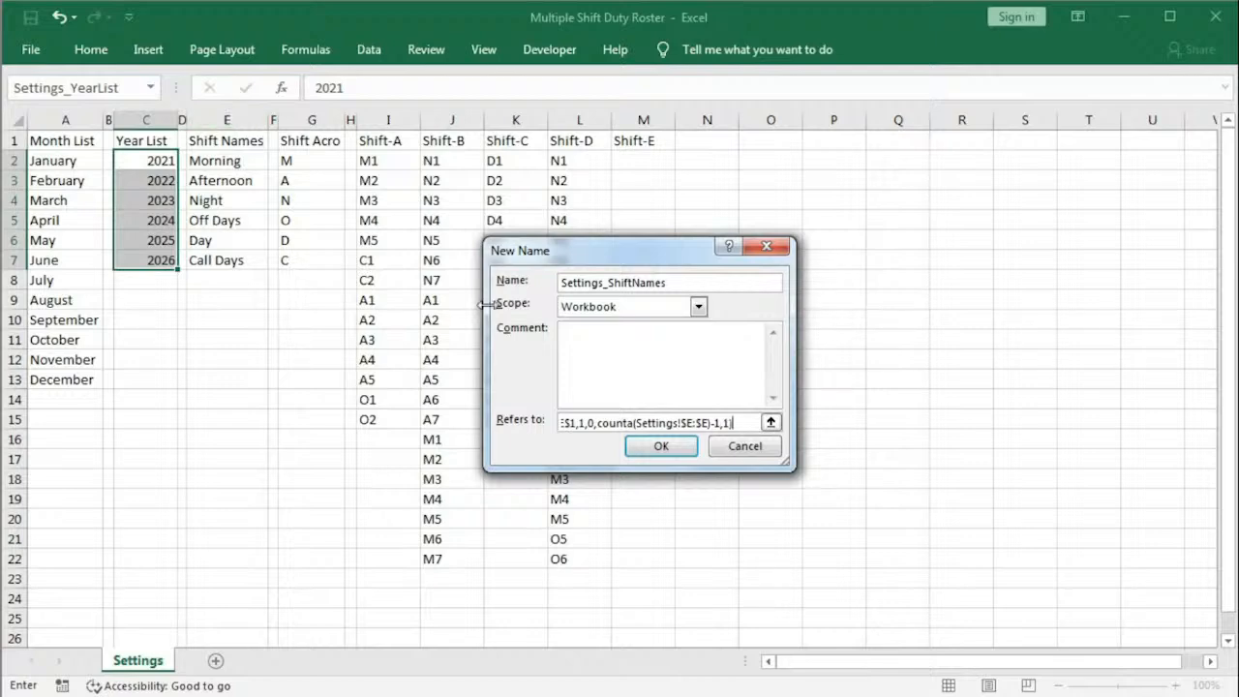
click(668, 446)
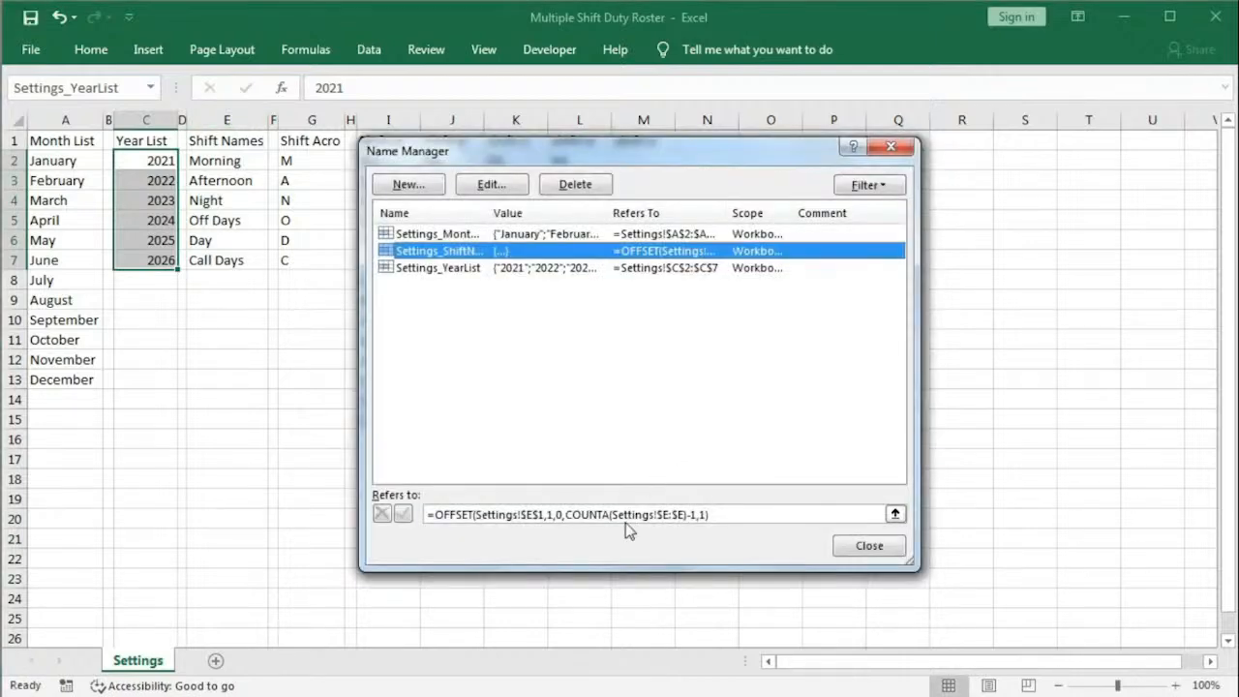
click(625, 519)
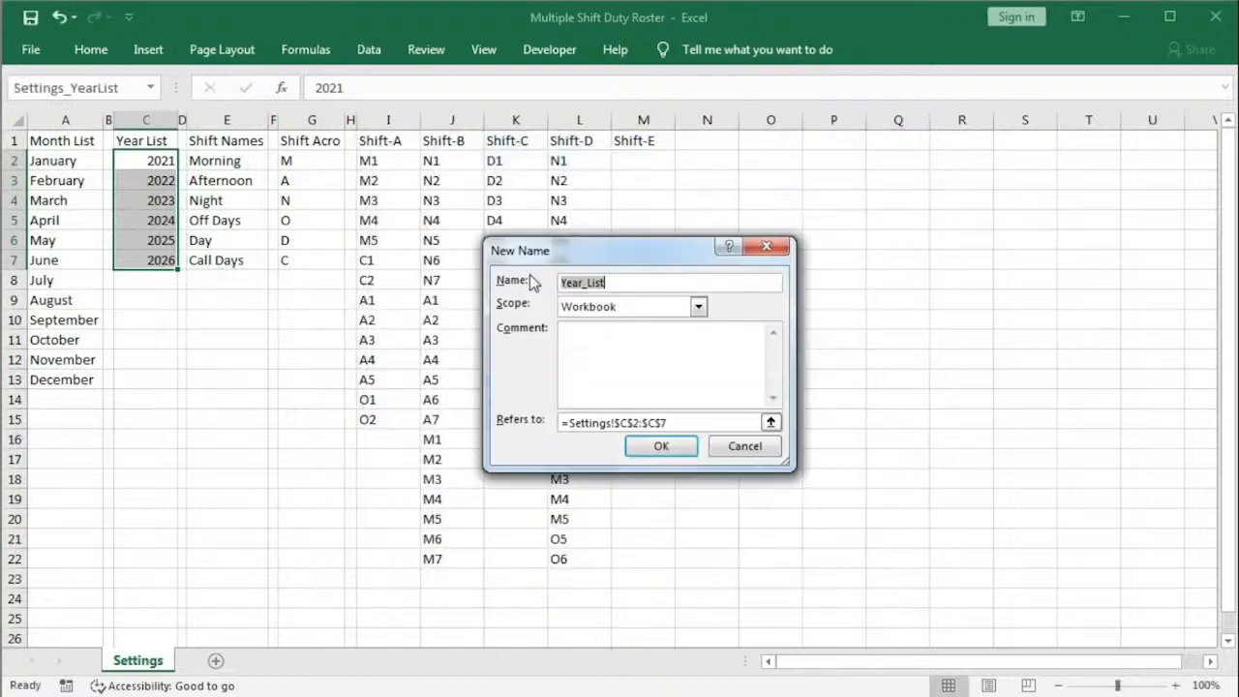
Step: Define another name, Settings_ShiftAcro, referring to =OFFSET(Settings!$G$1,1,0,COUNTA(Settings!$G:$G)-1,1)
text(Settings_S)
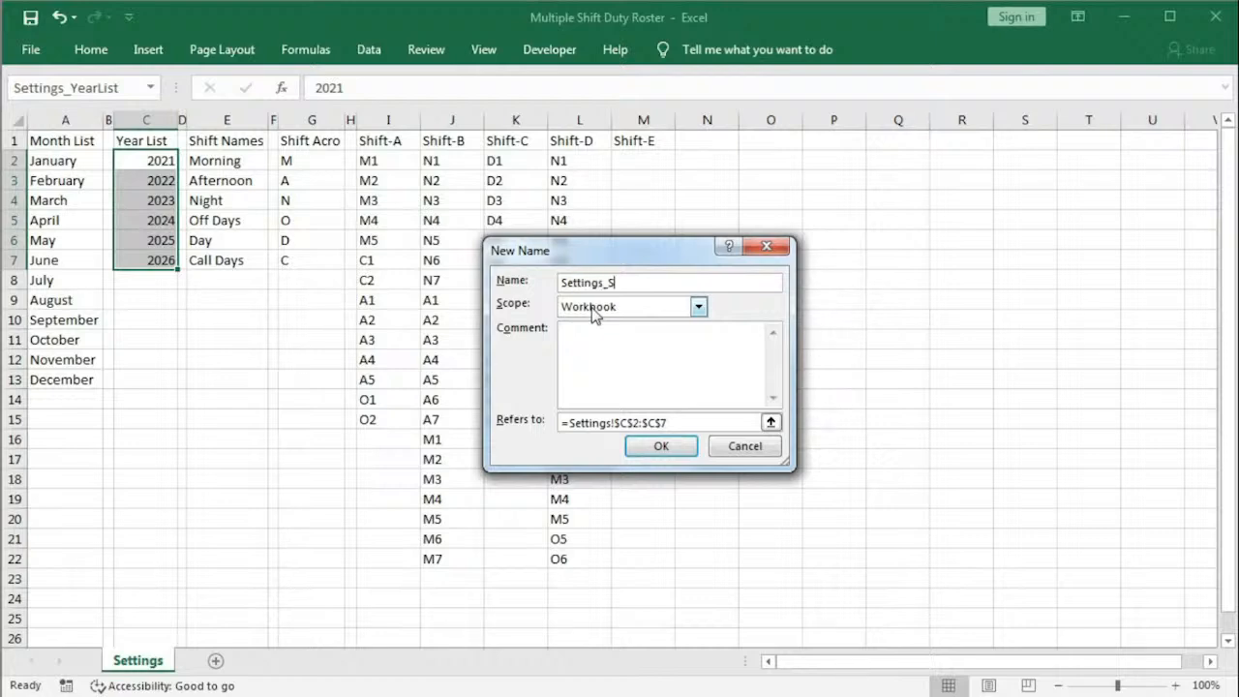
text(hiftAcro)
drag(682, 423, 461, 416)
text(=)
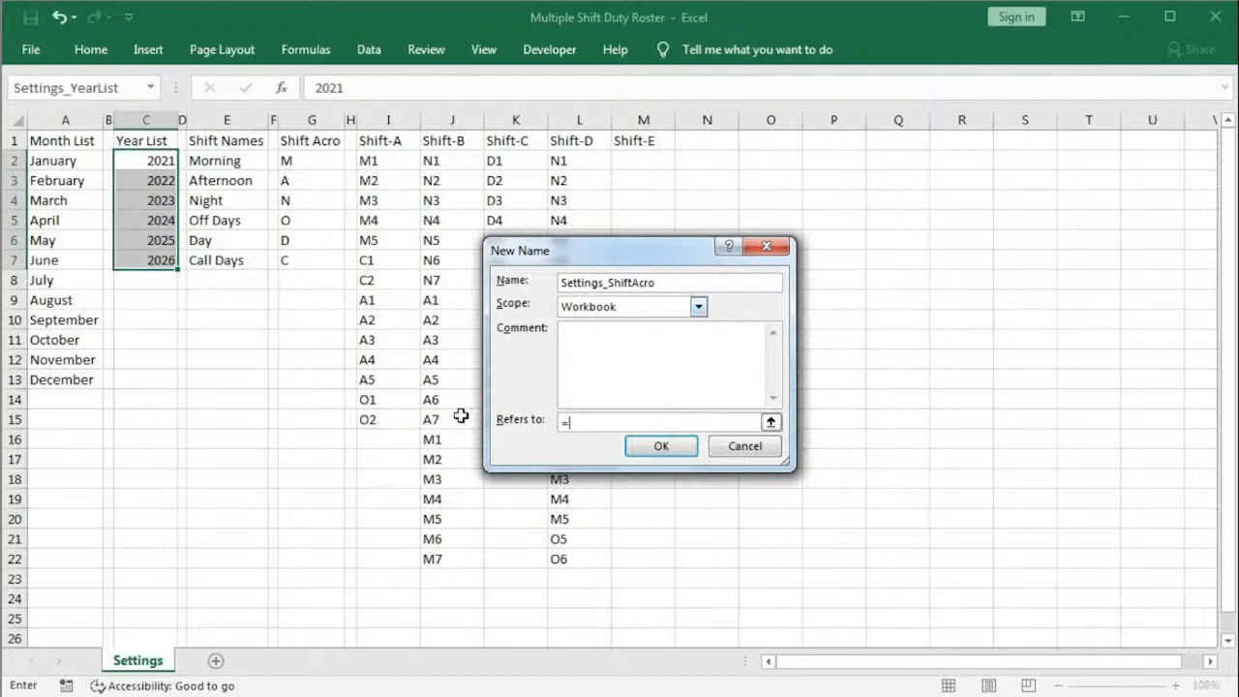
text(Offset()
click(318, 142)
text(,)
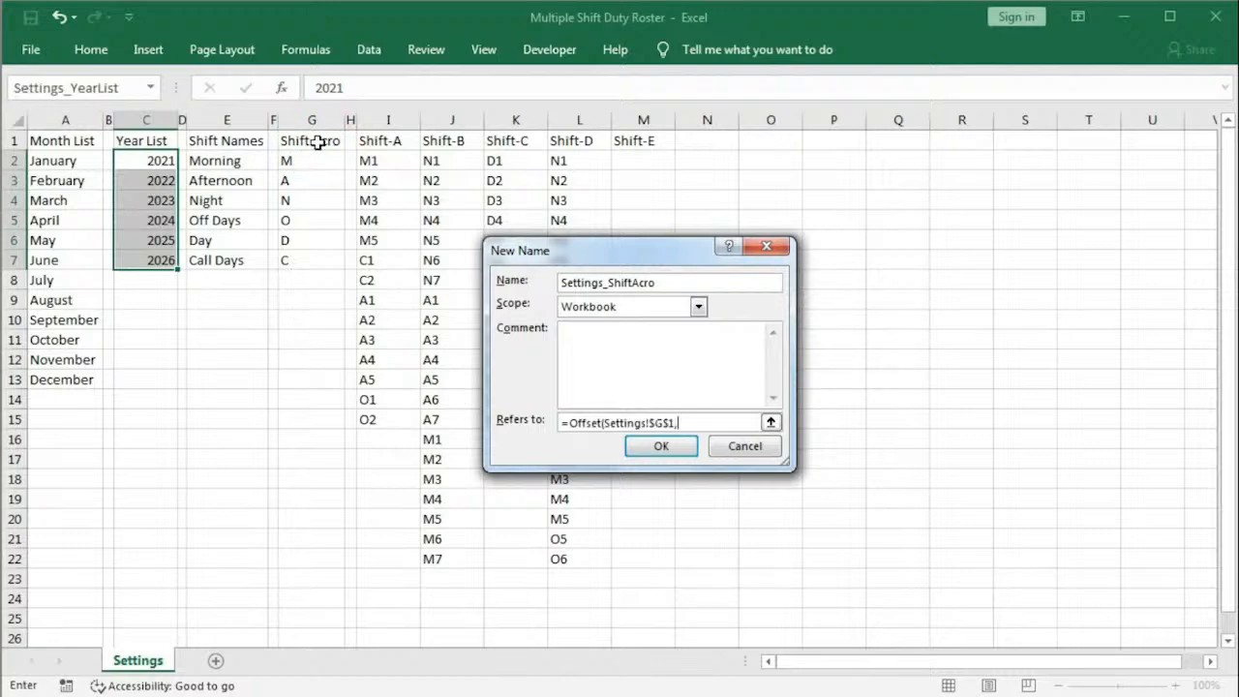
text(1,)
text(0,counta()
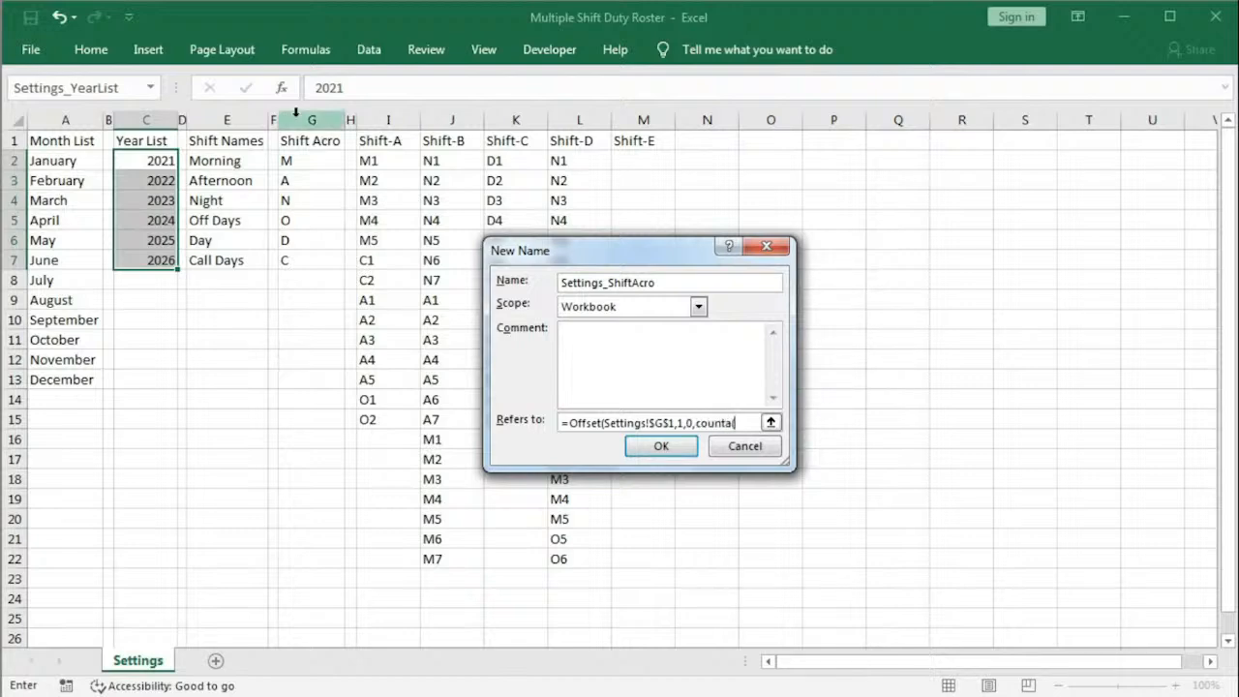
click(298, 118)
text())
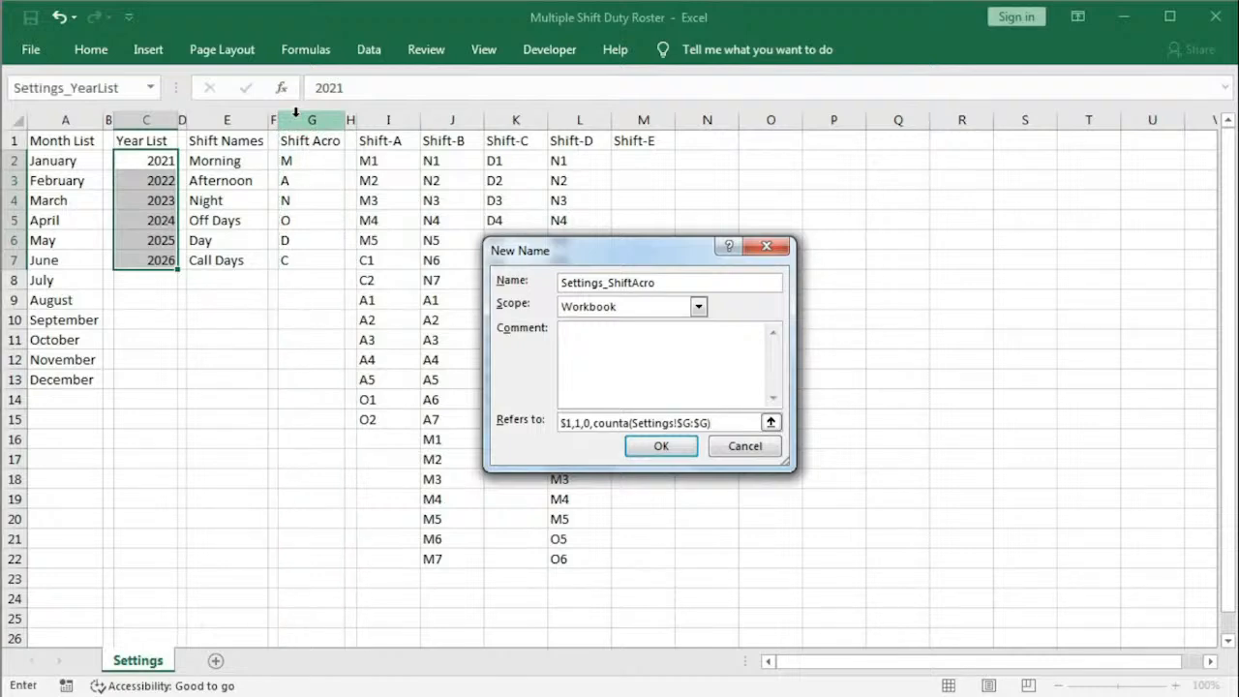
text(-1,1))
click(660, 446)
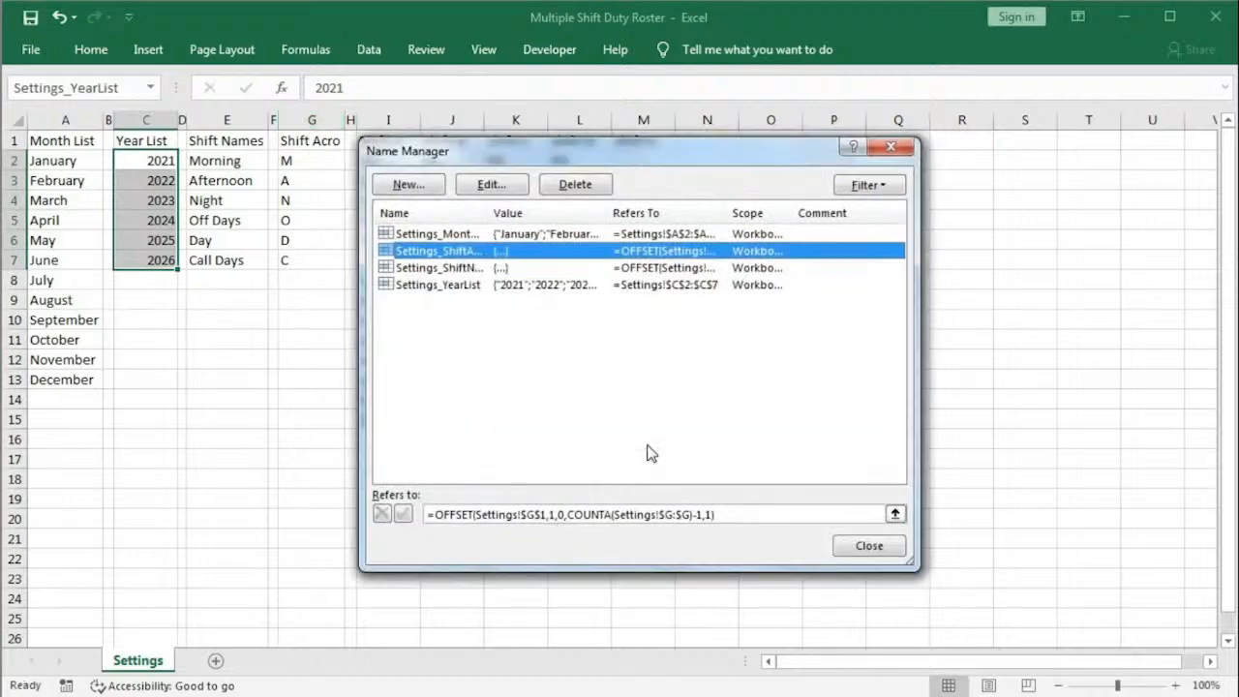
Step: Check the cells Settings_ShiftAcro refers to and select the shift rotation range I2:M22
click(564, 512)
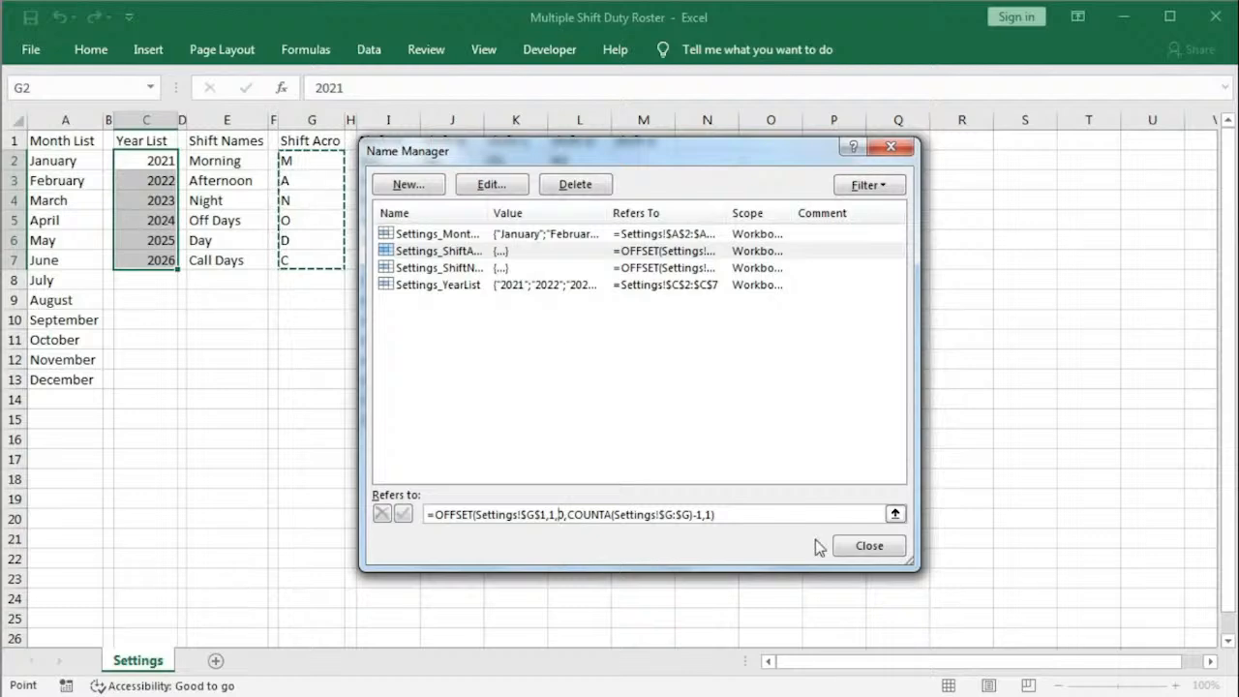
click(844, 547)
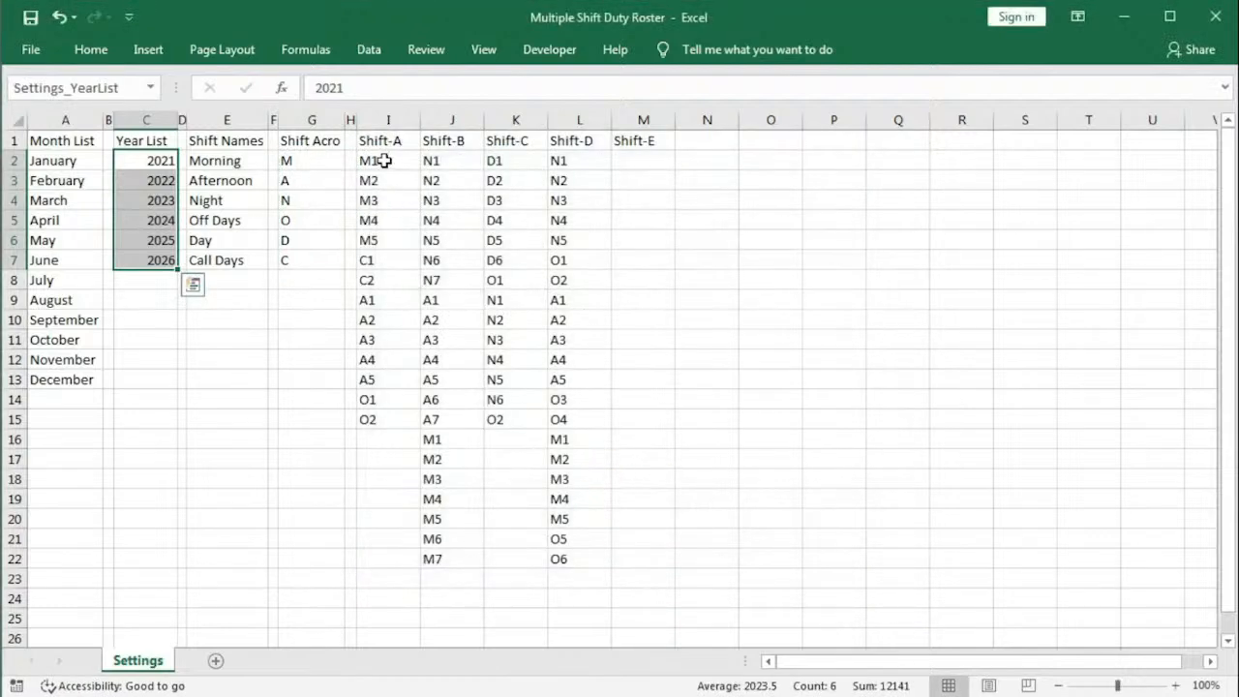
drag(385, 161, 618, 557)
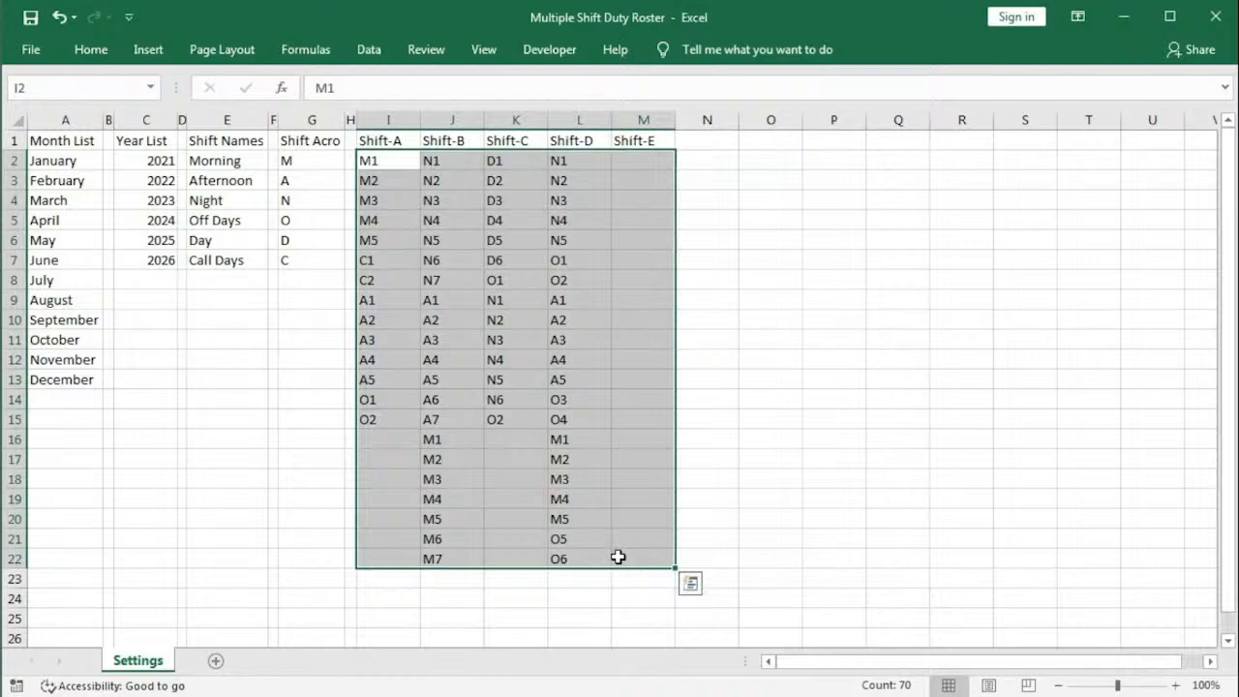
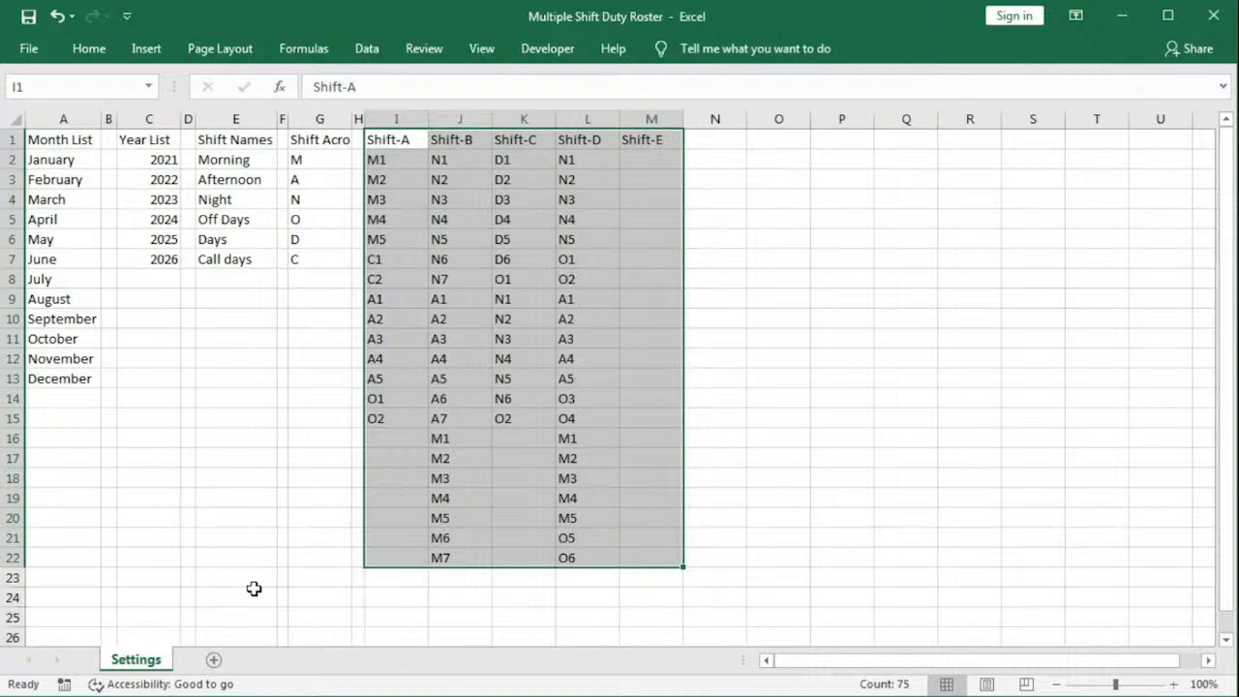
Step: Add a new worksheet after Settings and name it Master
click(214, 660)
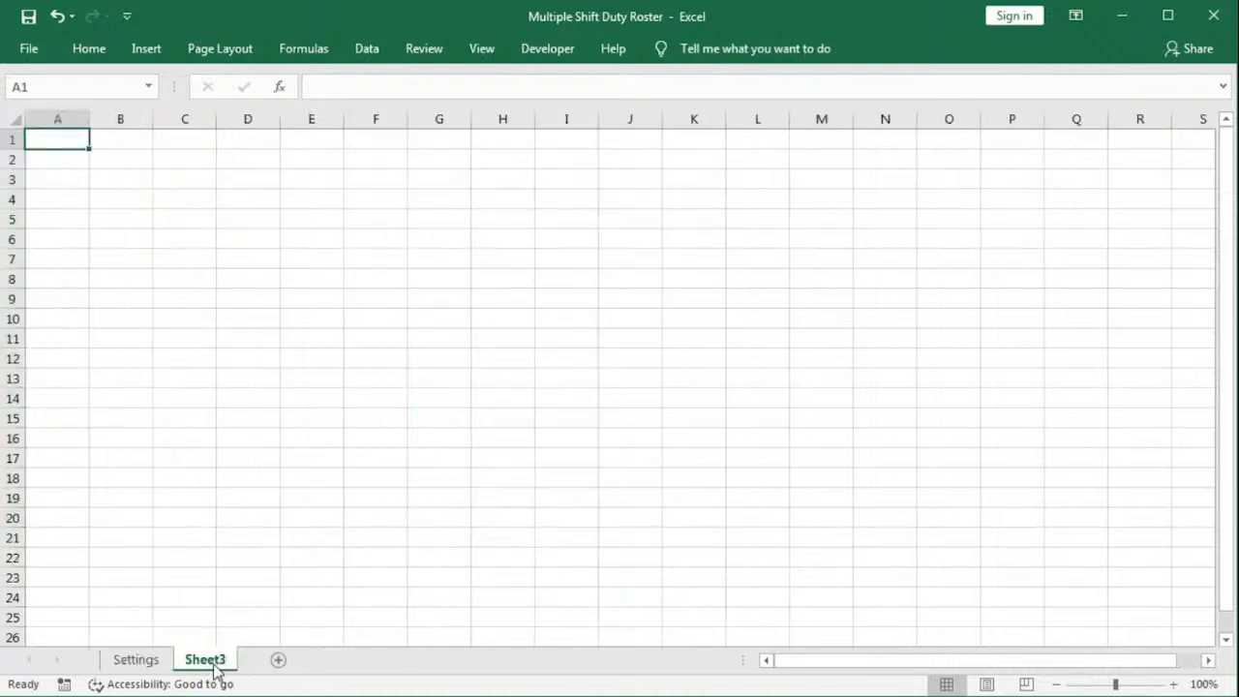
right_click(206, 661)
click(254, 478)
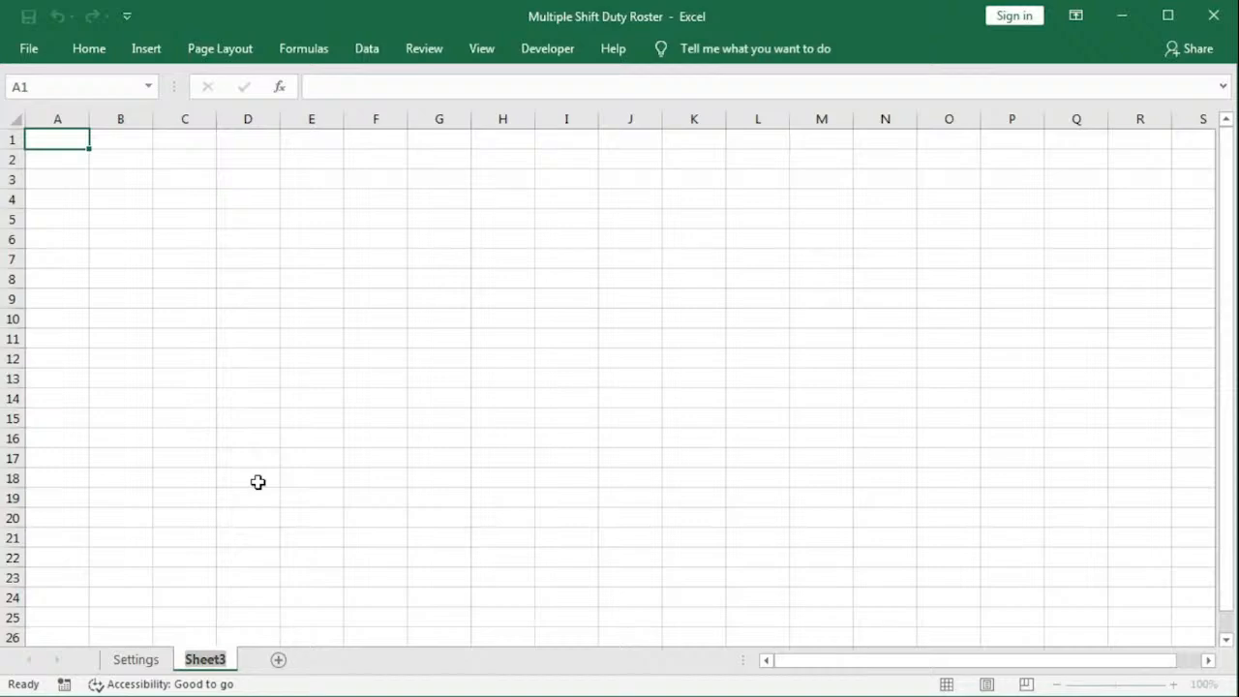
text(Master)
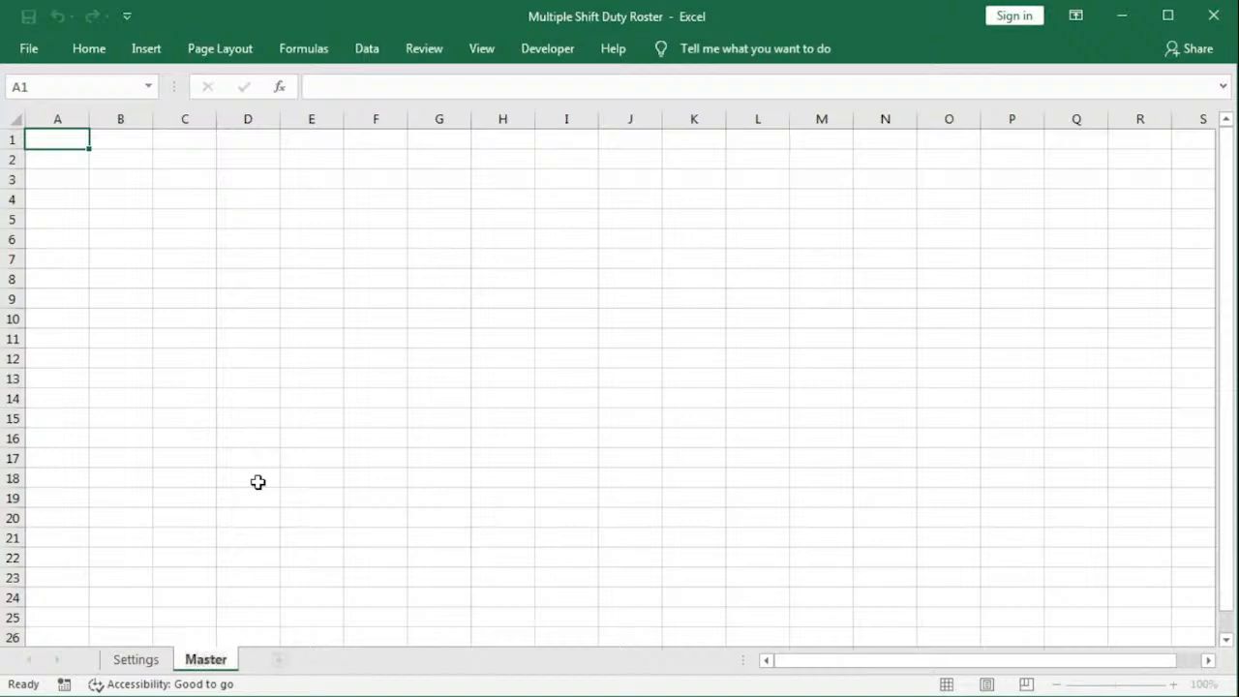
key(Return)
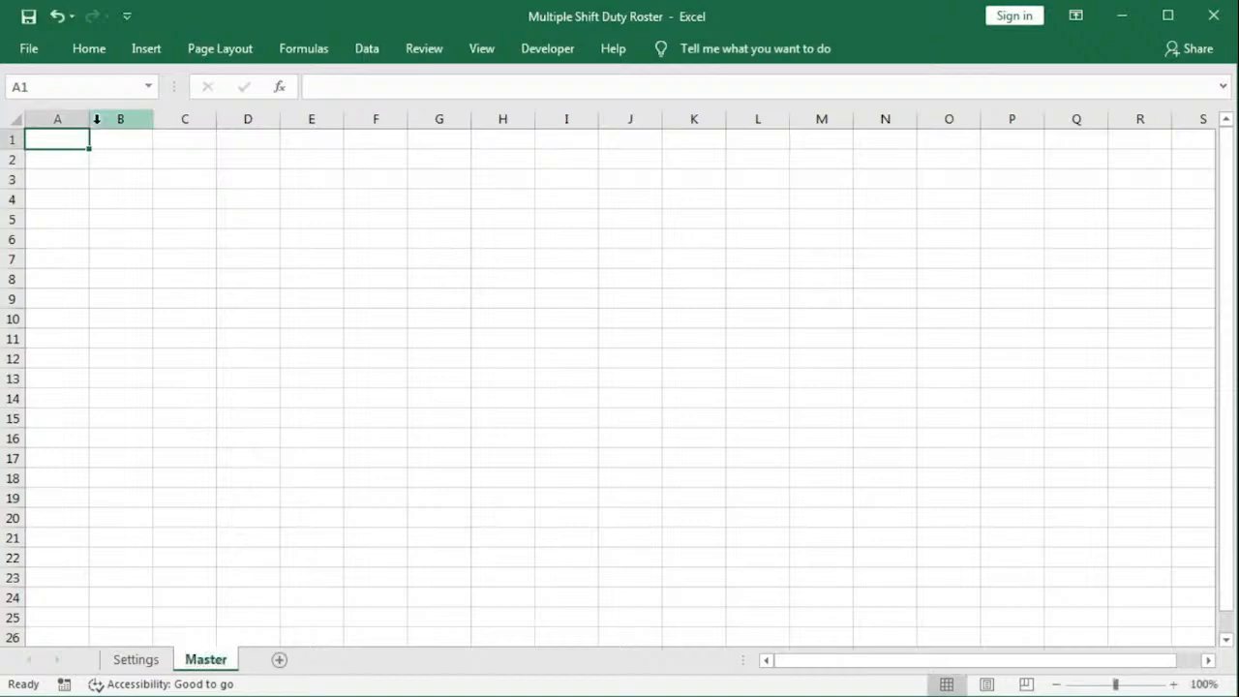
Step: Shrink column A and row 1 to thin margins, and merge and center cells B2:D4
drag(89, 118, 212, 195)
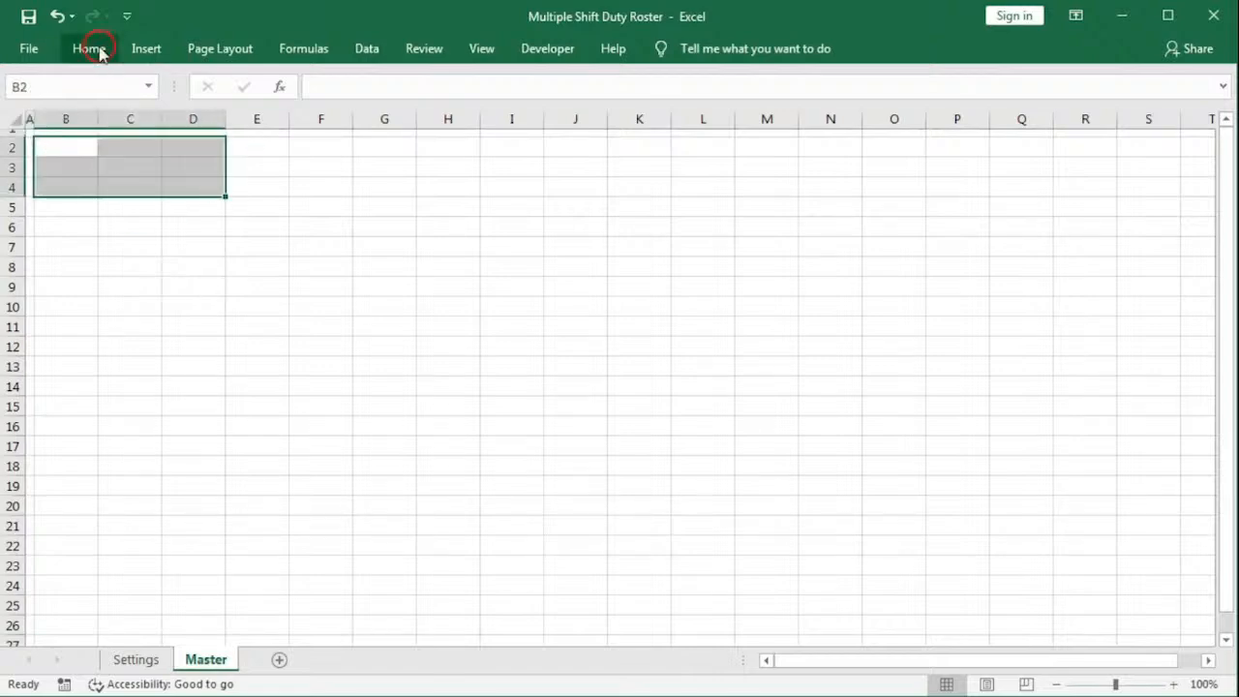
click(94, 48)
click(475, 118)
click(169, 172)
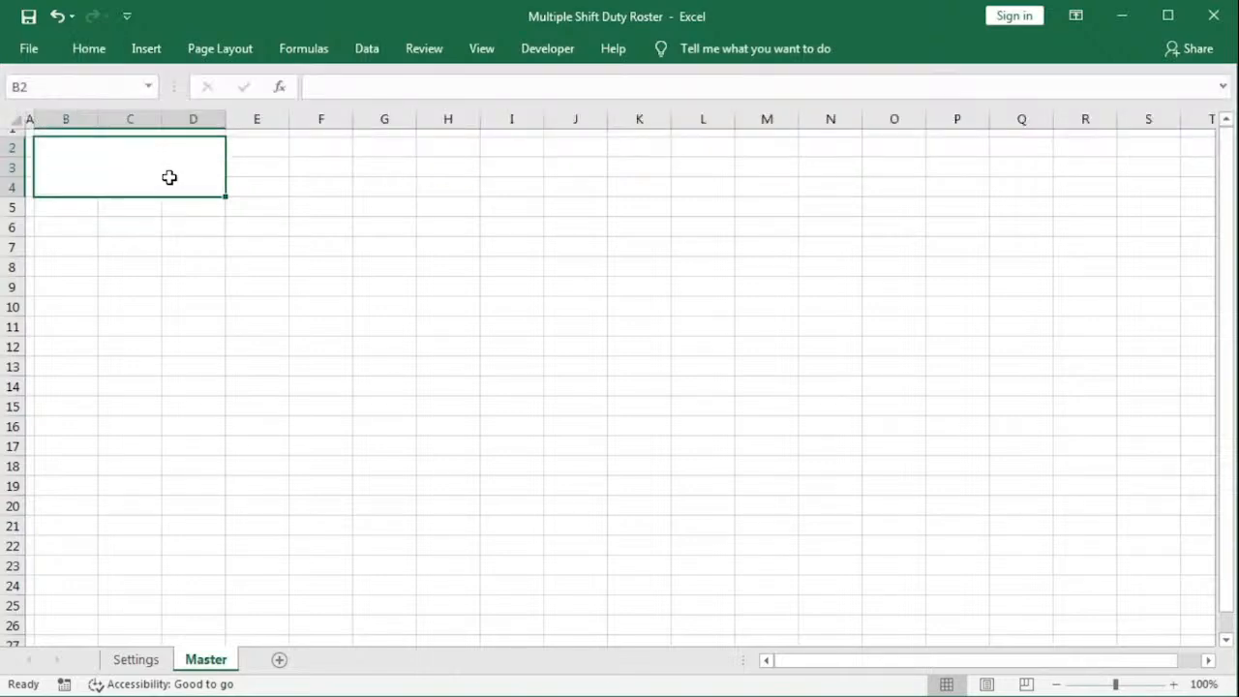
Step: Enter the placeholder text Logo in the merged block B2:D4
text(Lofo)
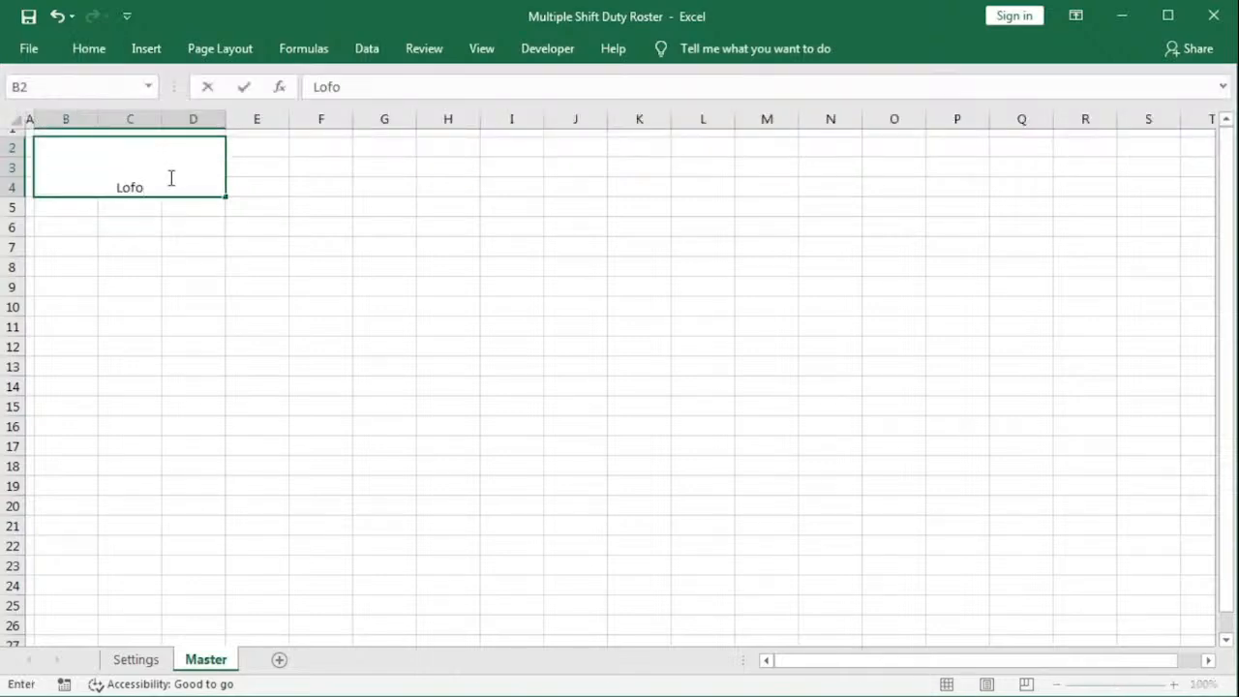
key(BackSpace)
key(BackSpace)
text(go)
key(Tab)
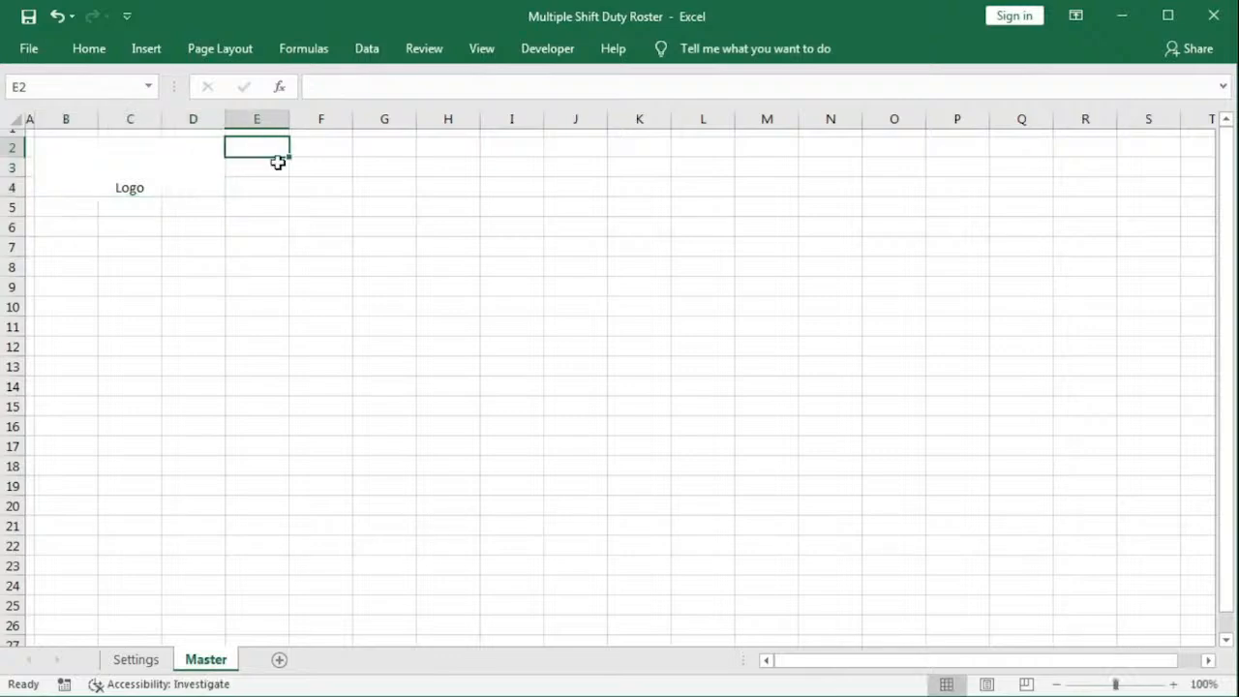
Step: Narrow columns F through AJ to one uniform width slightly above 3
click(320, 120)
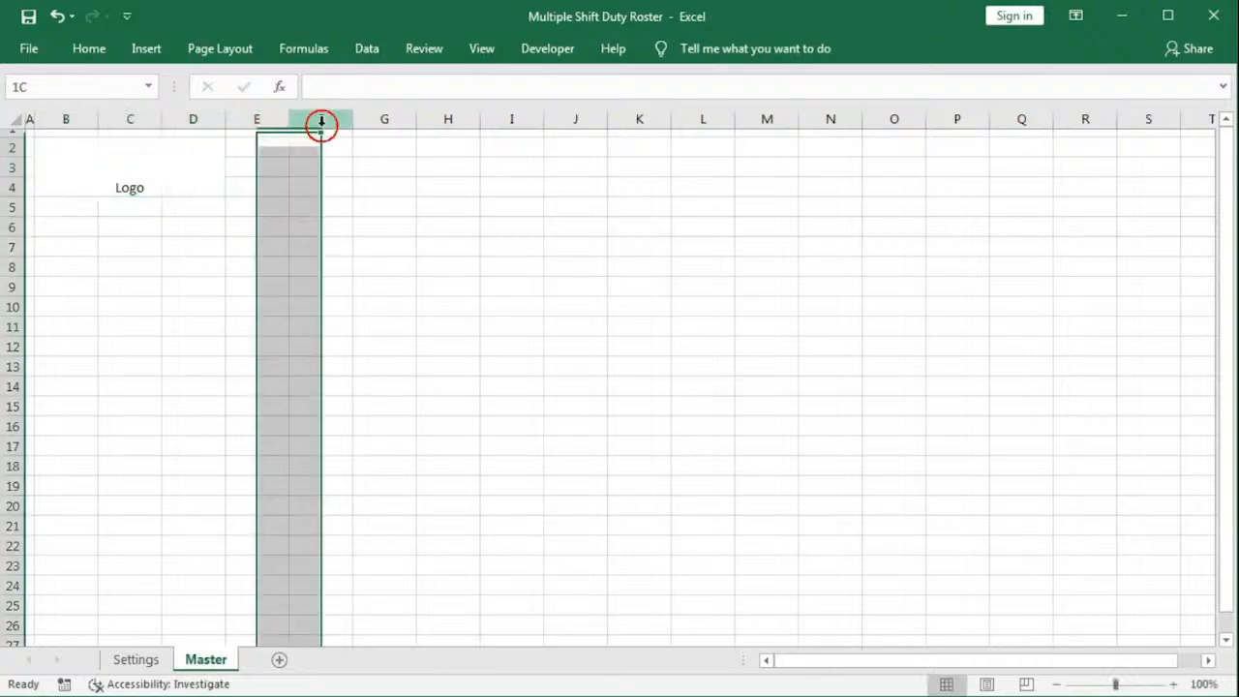
click(1207, 661)
drag(1205, 666, 1205, 666)
shift+click(1003, 119)
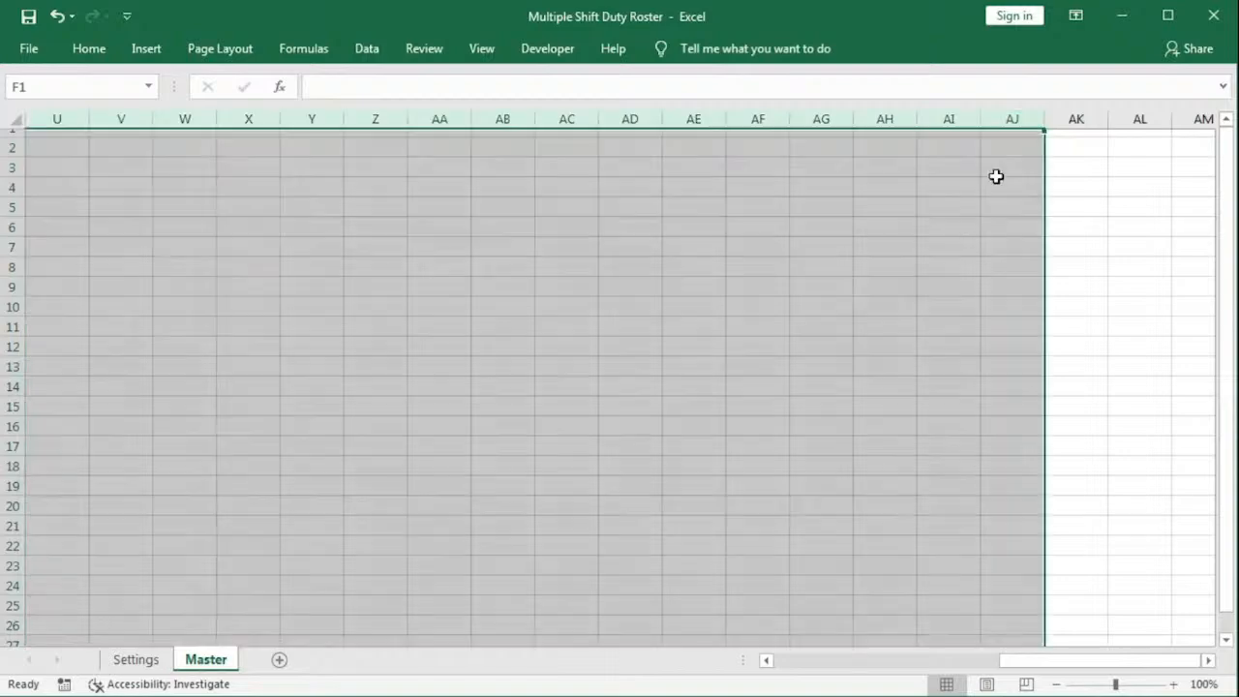
right_click(1003, 124)
click(1053, 364)
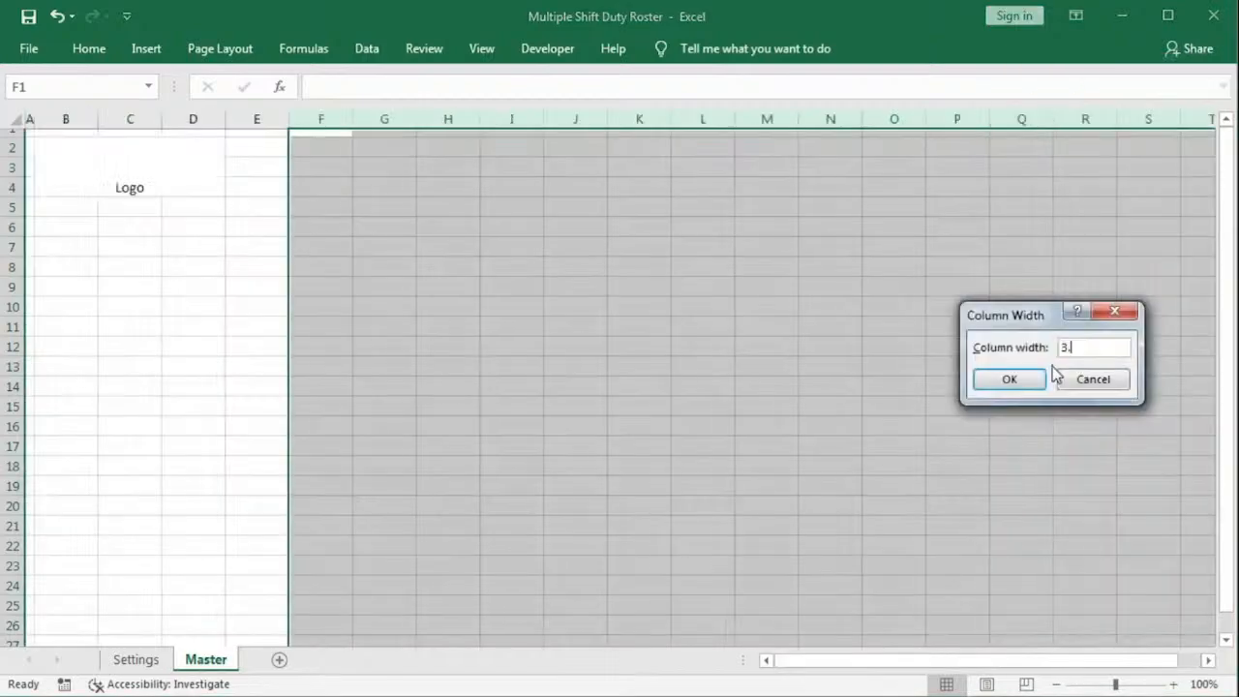
text(3)
key(Return)
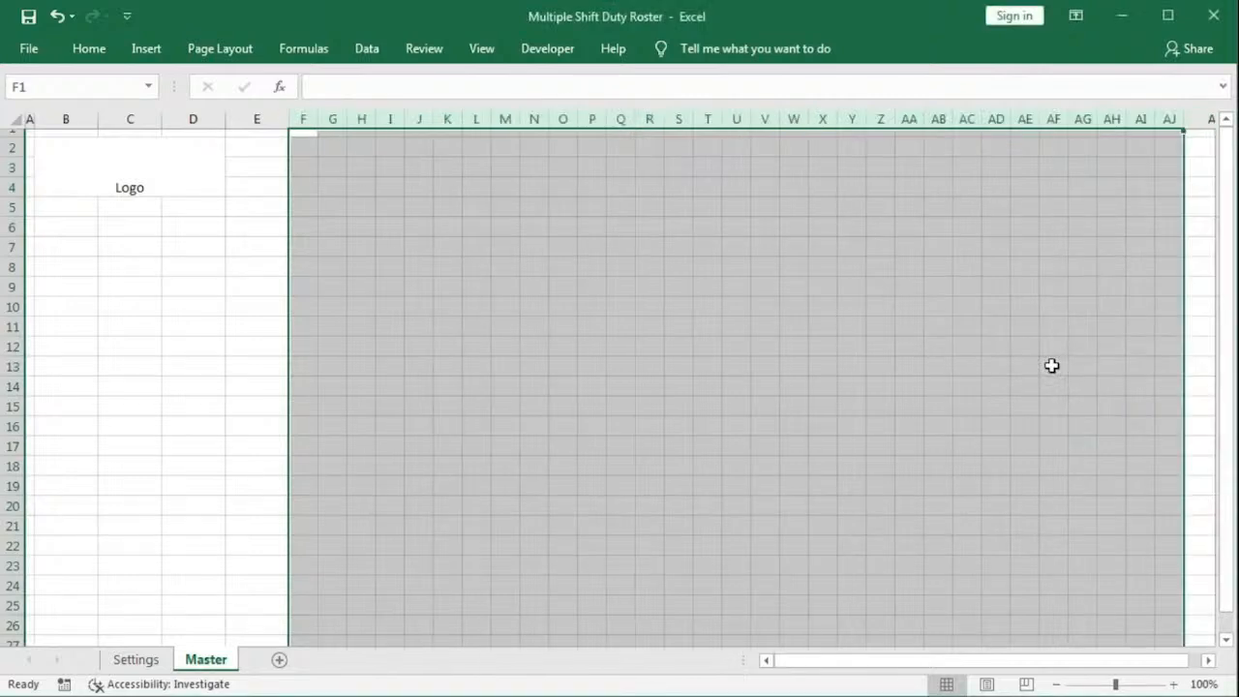
click(765, 385)
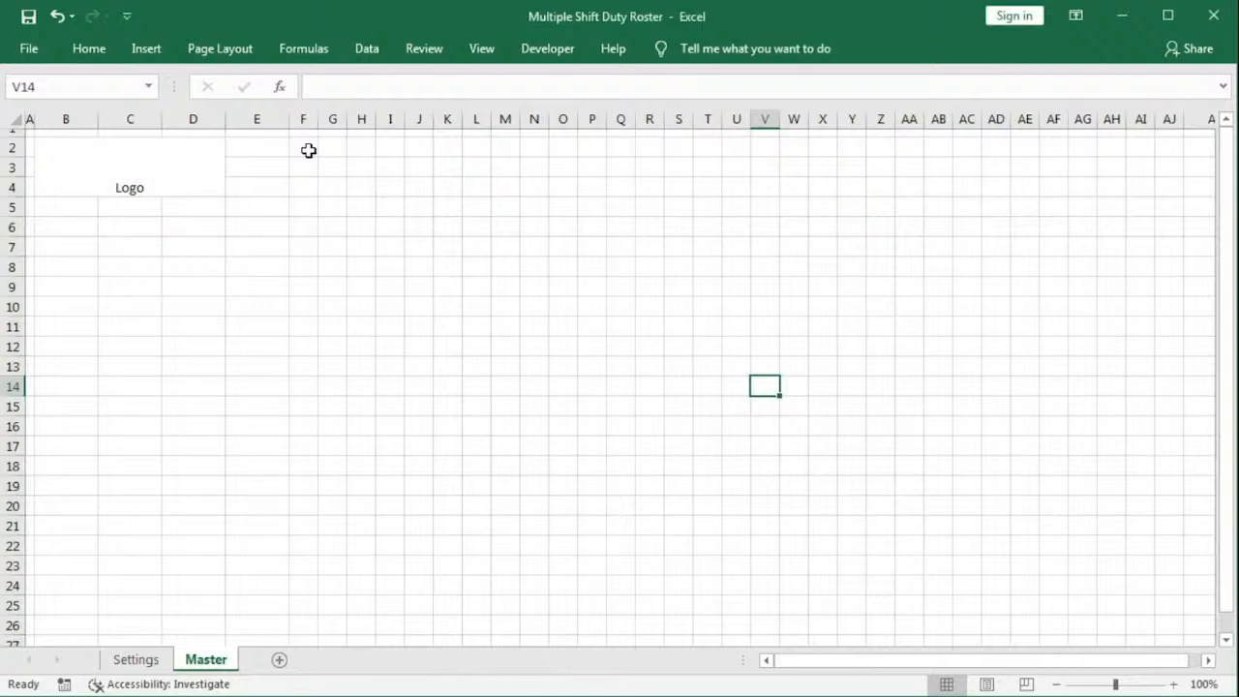
Step: Merge and center F2:W2 and enter the title "Duty Roster for the Month of"
click(301, 147)
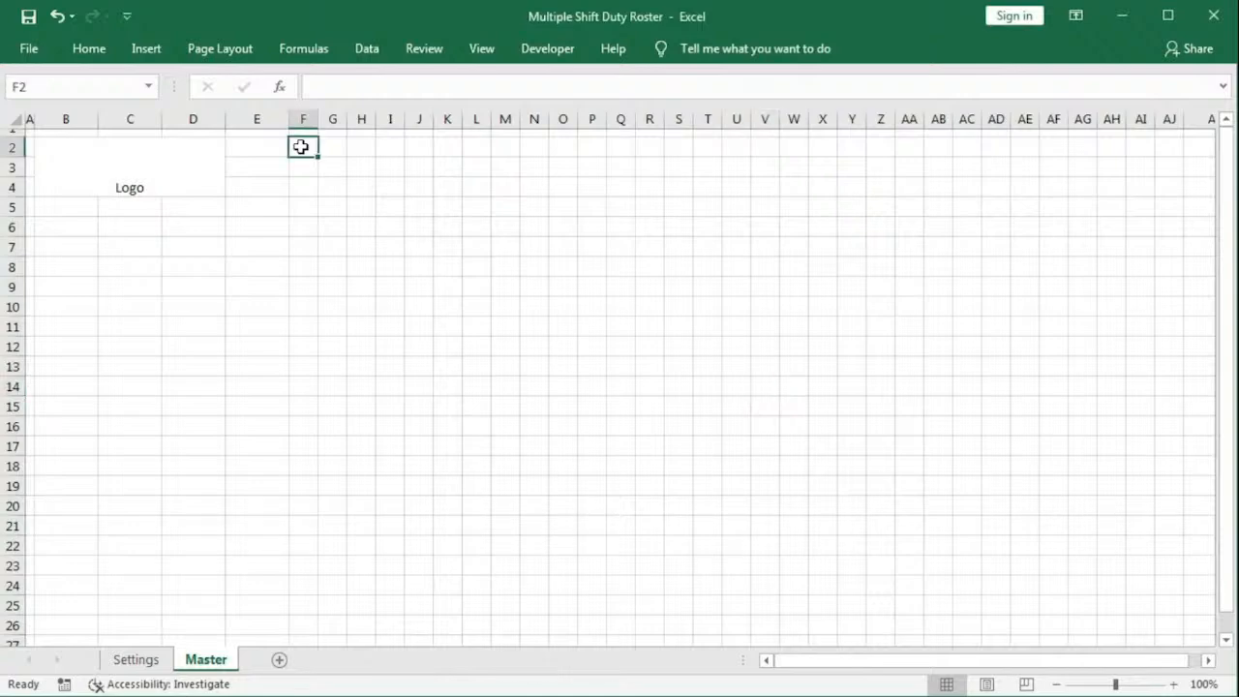
drag(301, 146, 795, 149)
click(89, 48)
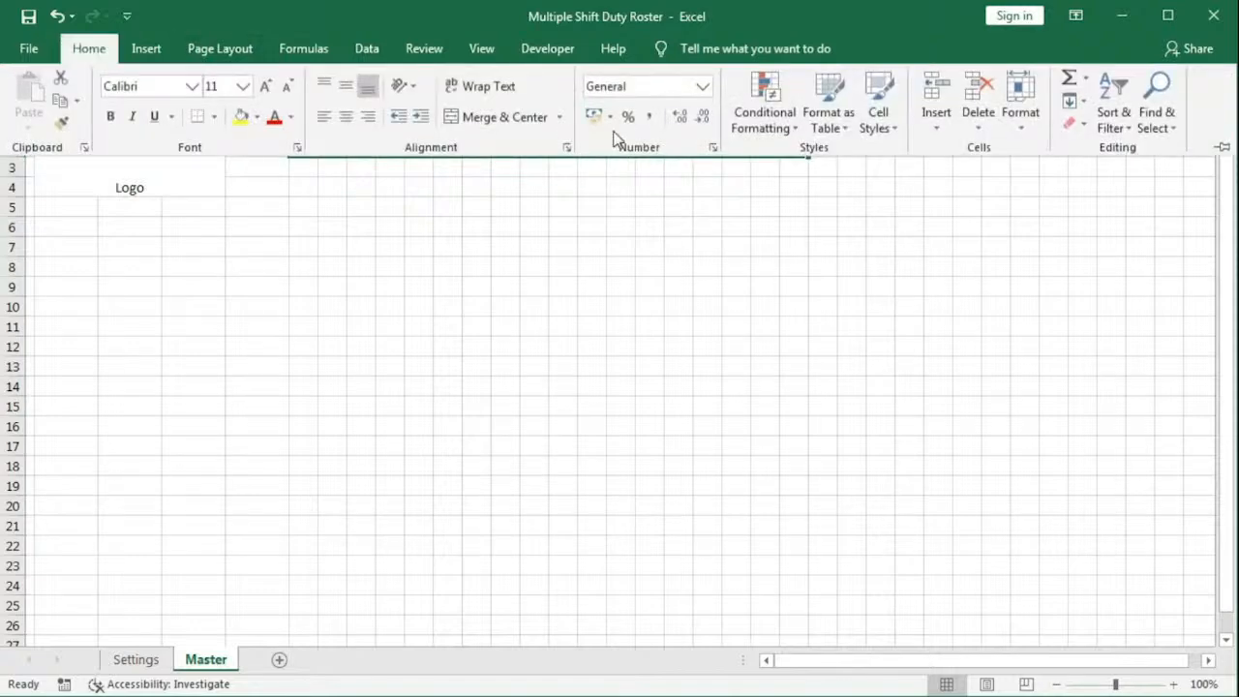
click(504, 118)
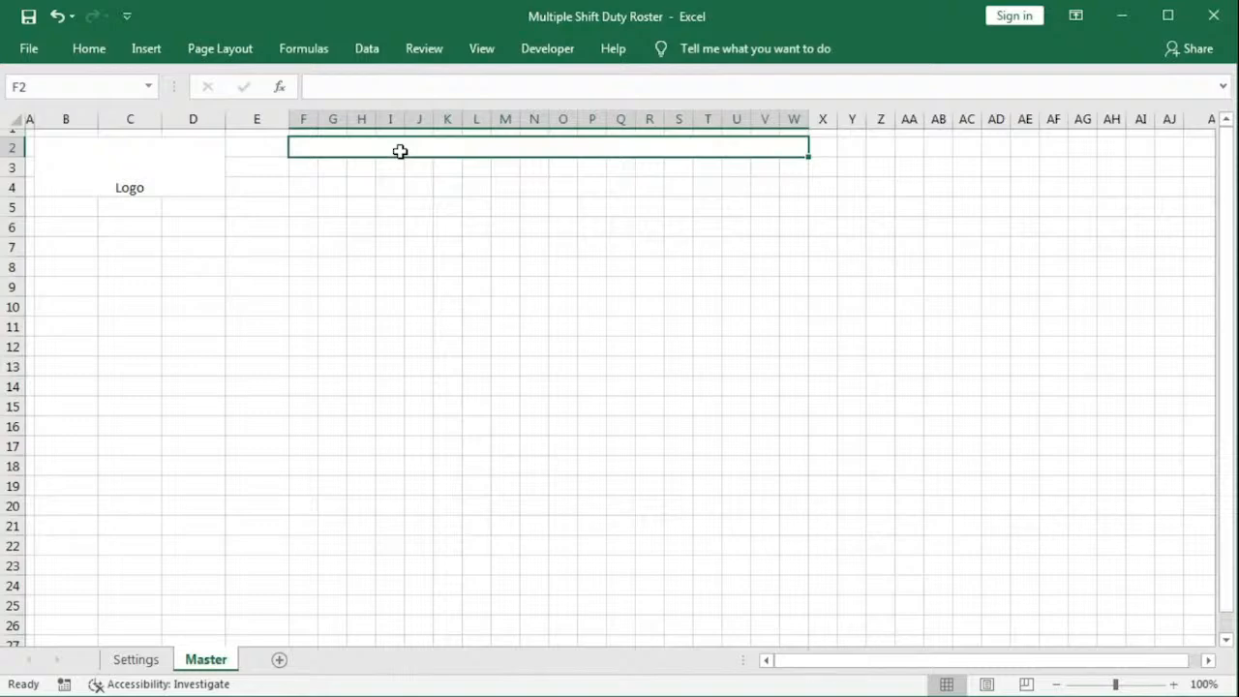
text(Duty Ro)
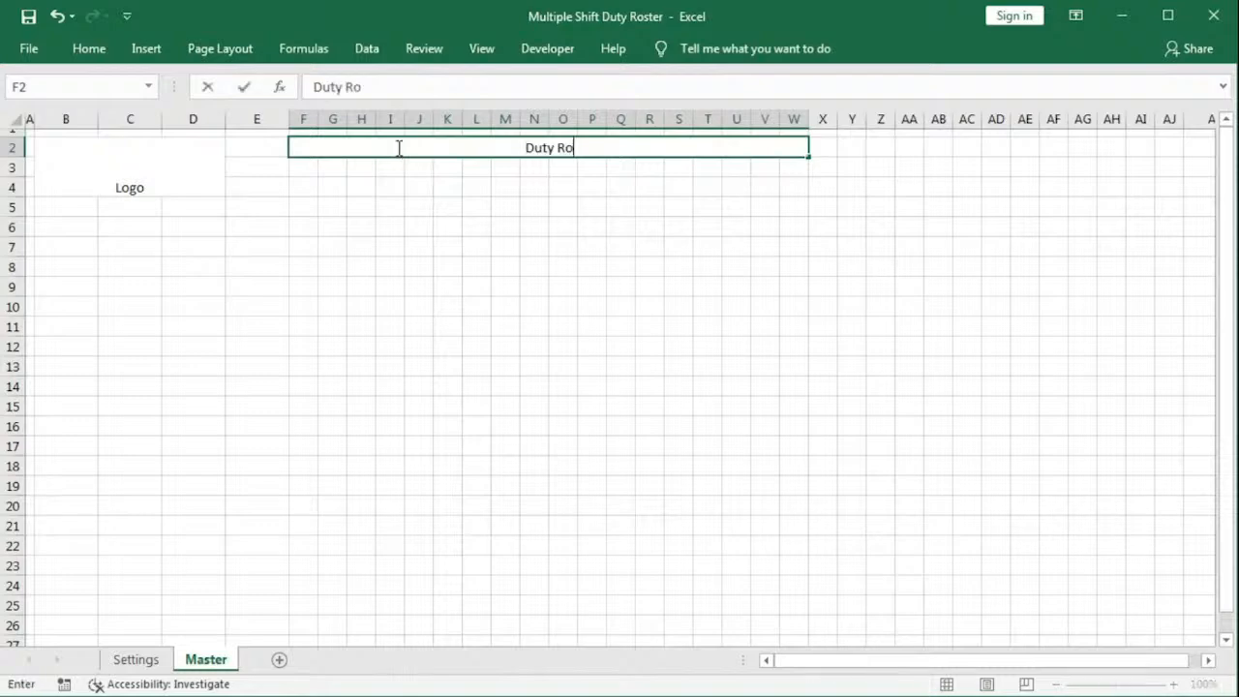
text(ster for the Month of)
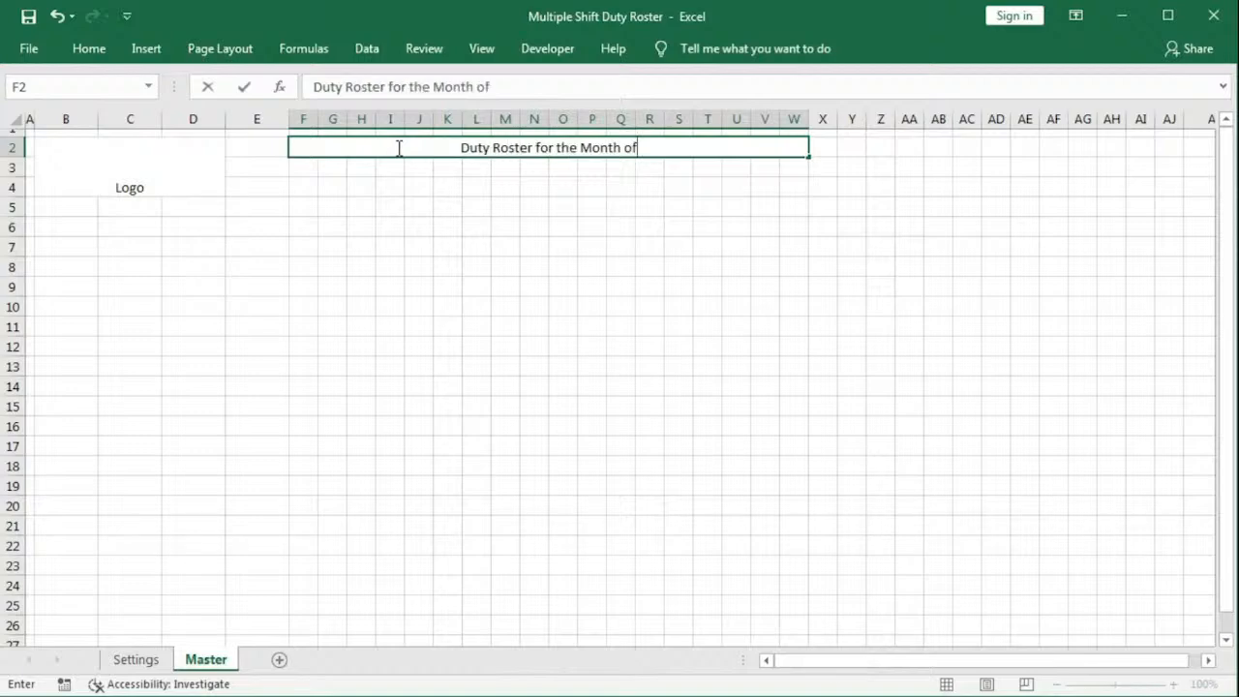
key(Tab)
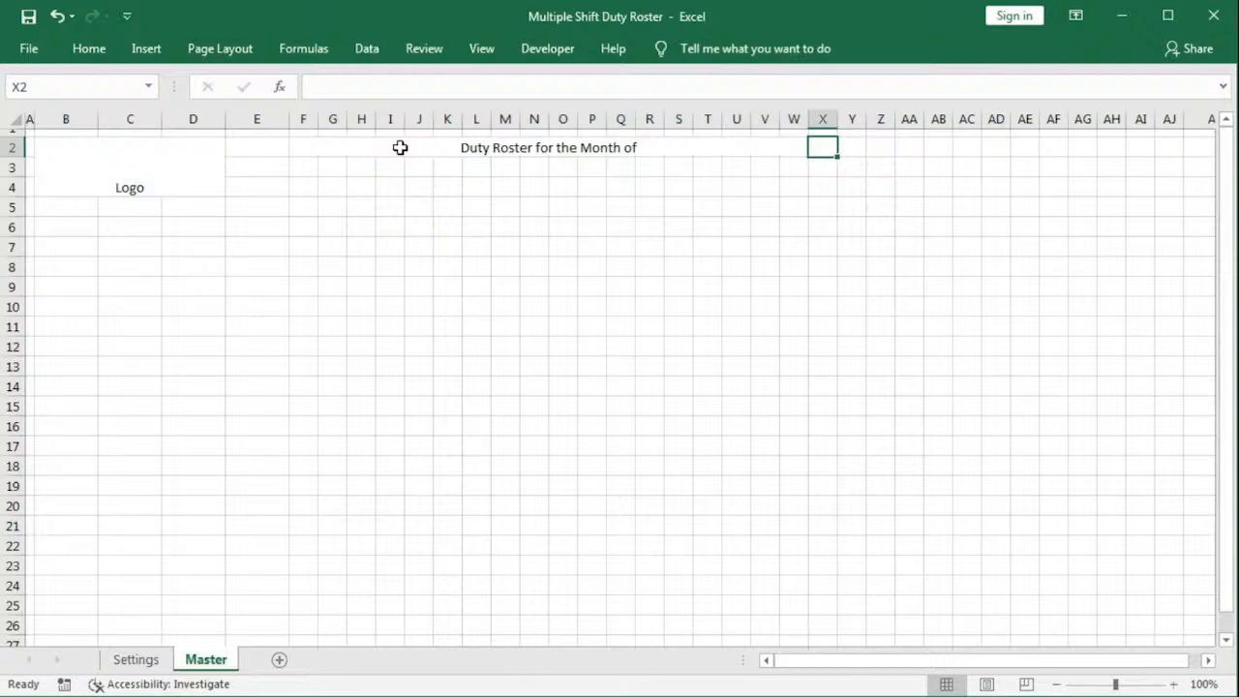
Step: Merge and center X2:AC2 and give it list data validation with the source =Settings_MonthList
drag(822, 147, 892, 146)
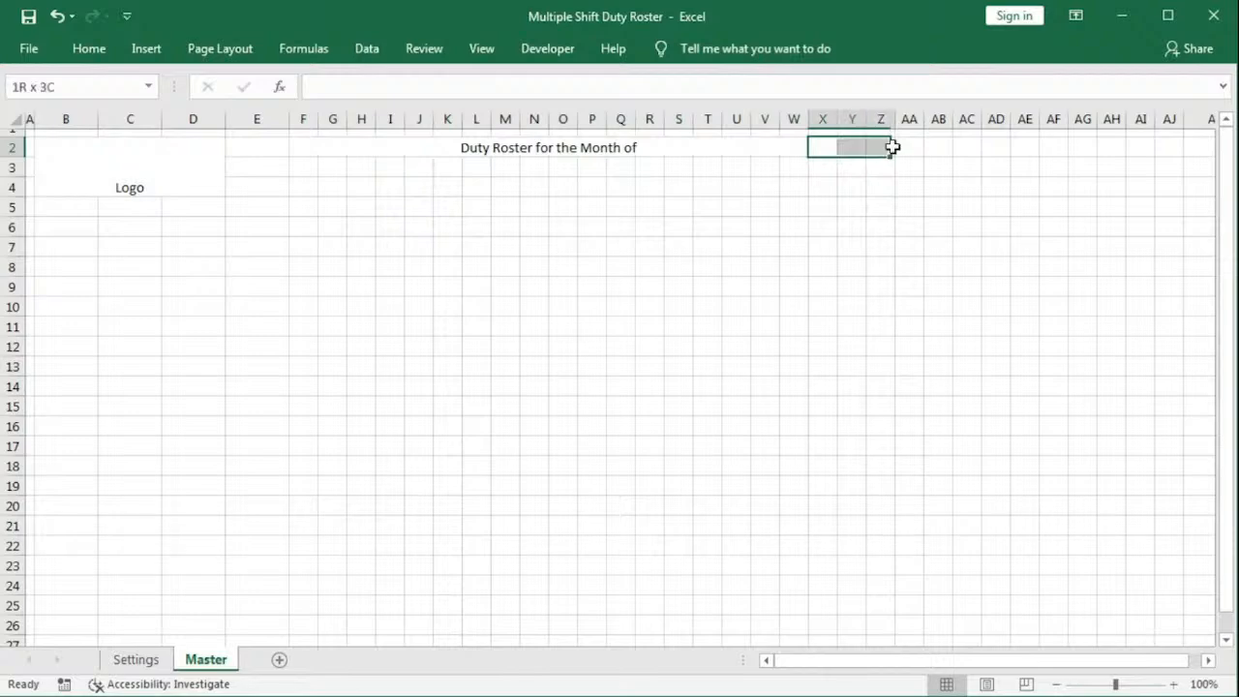
drag(891, 146, 968, 147)
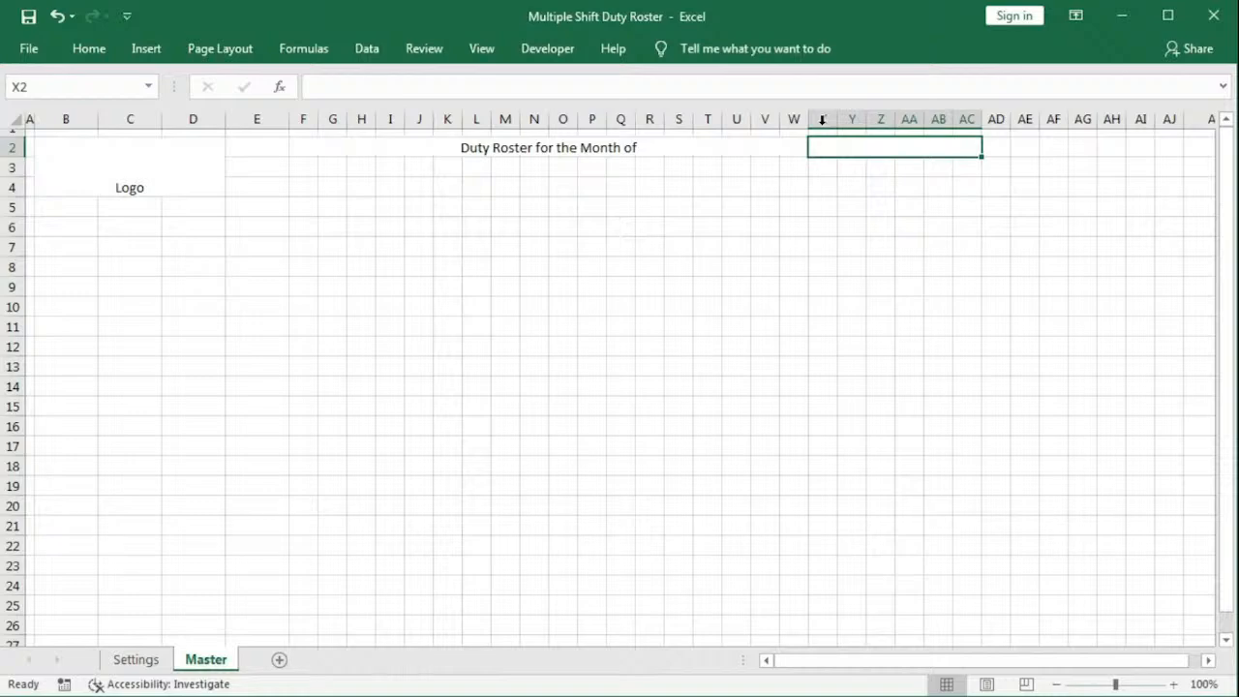
key(alt+d)
key(l)
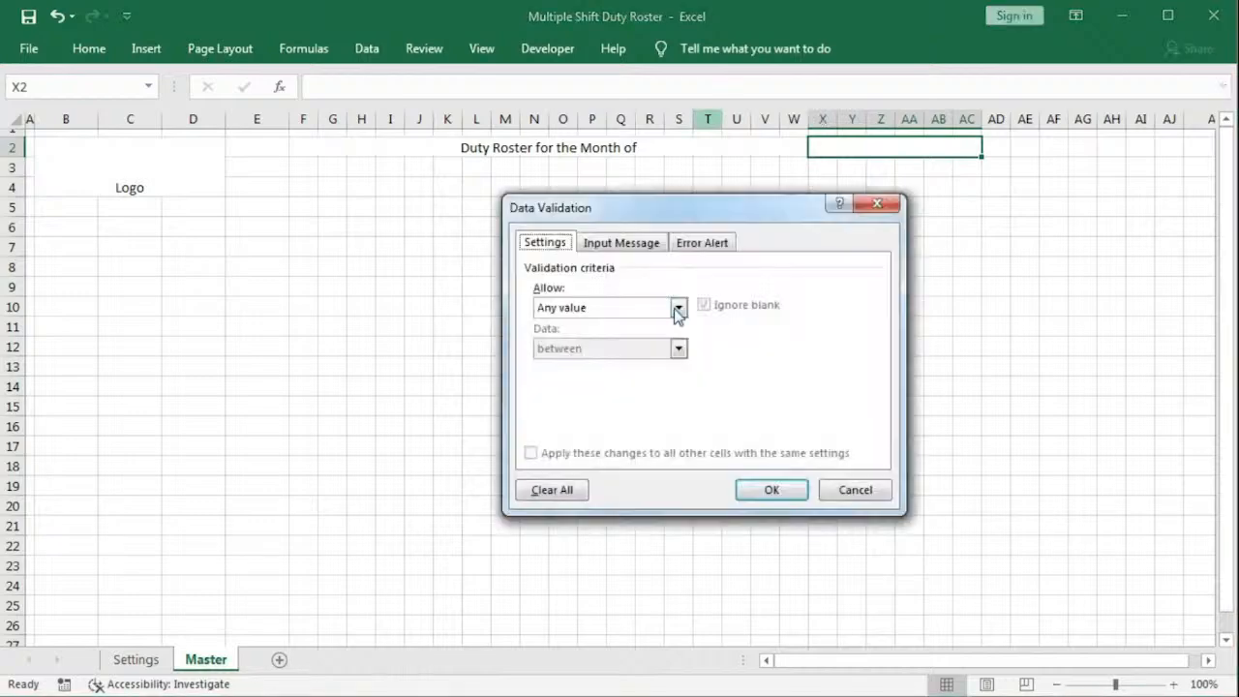
click(678, 308)
click(564, 368)
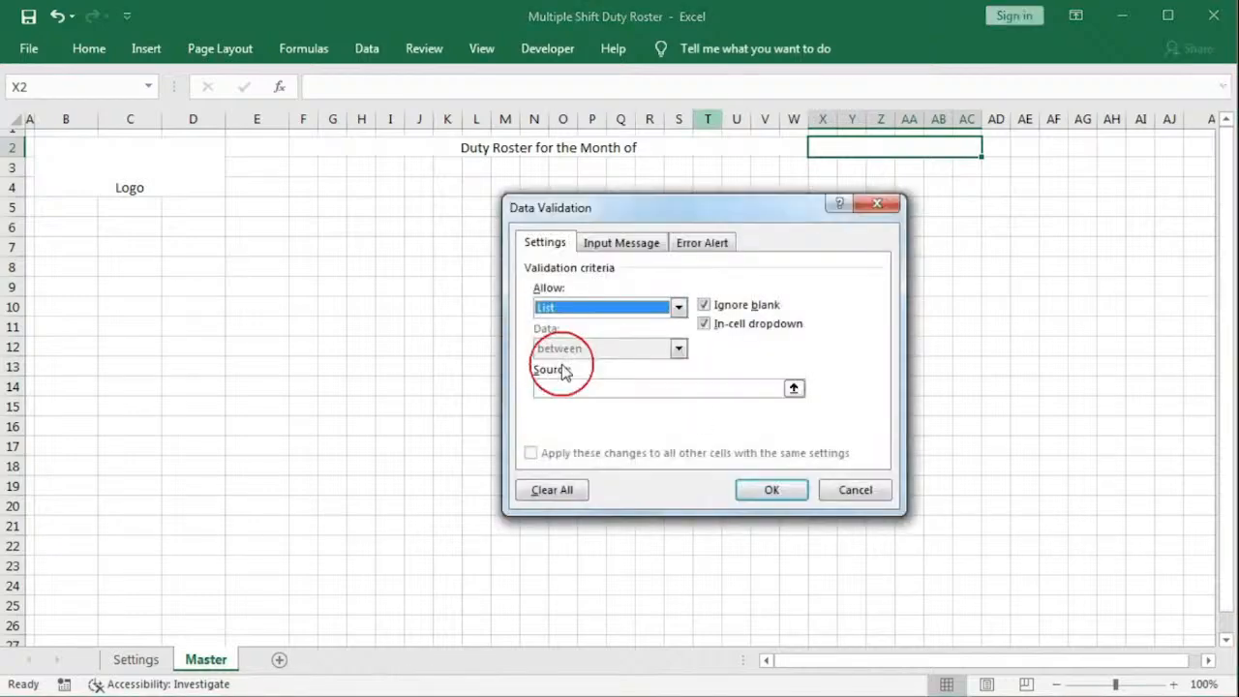
click(569, 388)
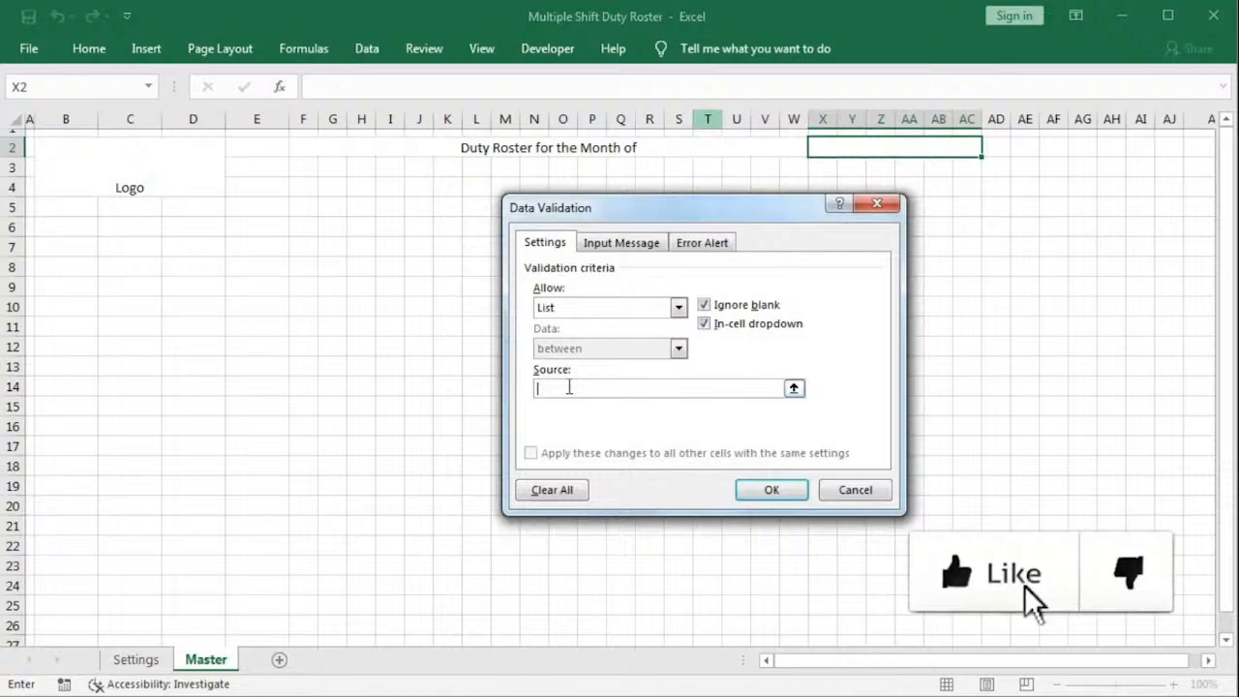
key(F3)
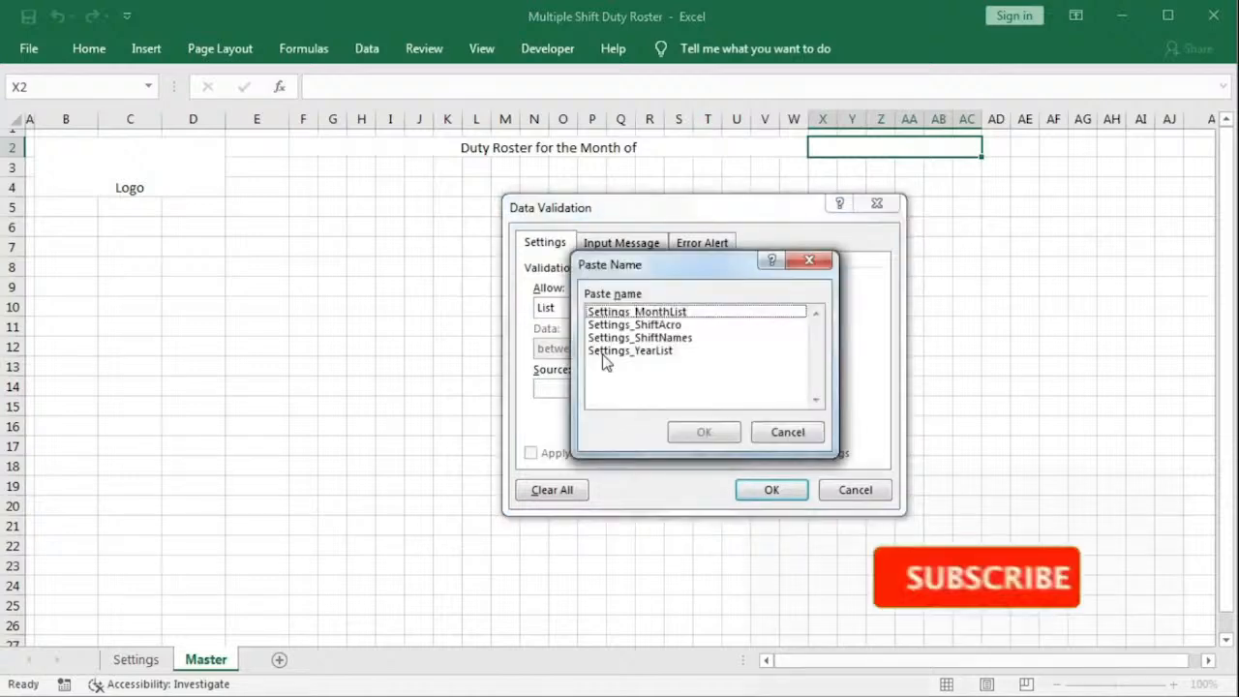
click(612, 312)
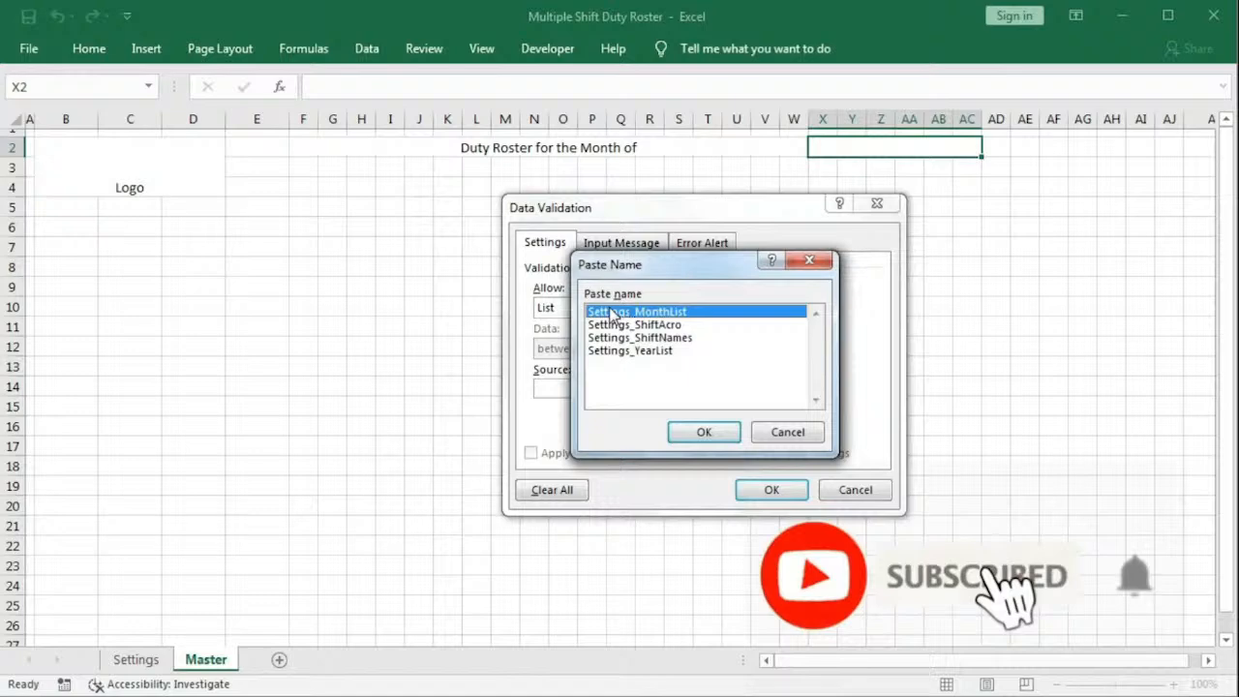
click(711, 433)
click(760, 489)
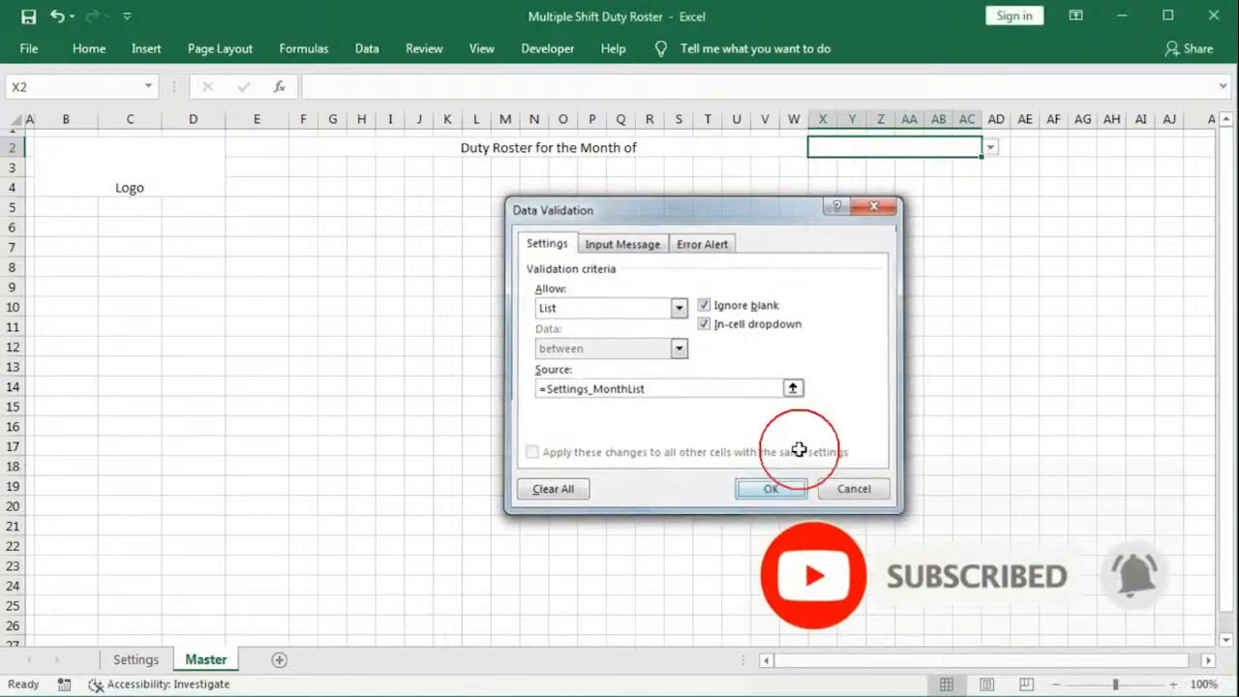
Step: Choose January from the month drop-down in X2
click(992, 146)
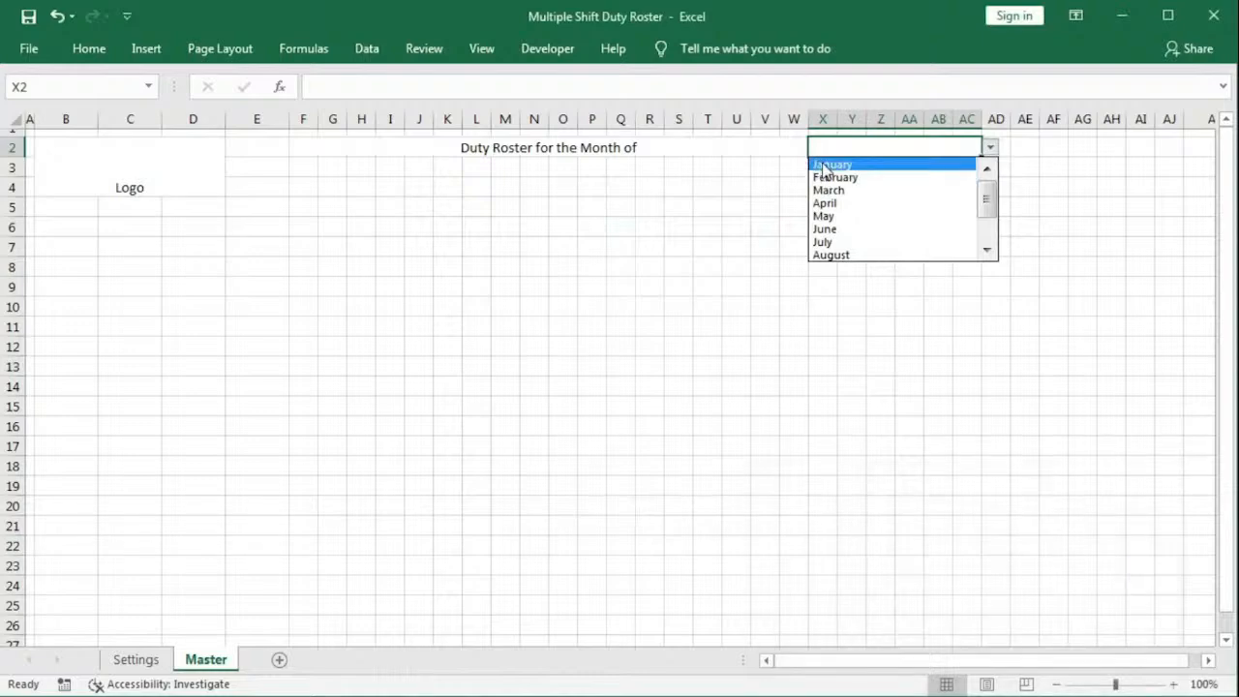
click(825, 163)
click(978, 169)
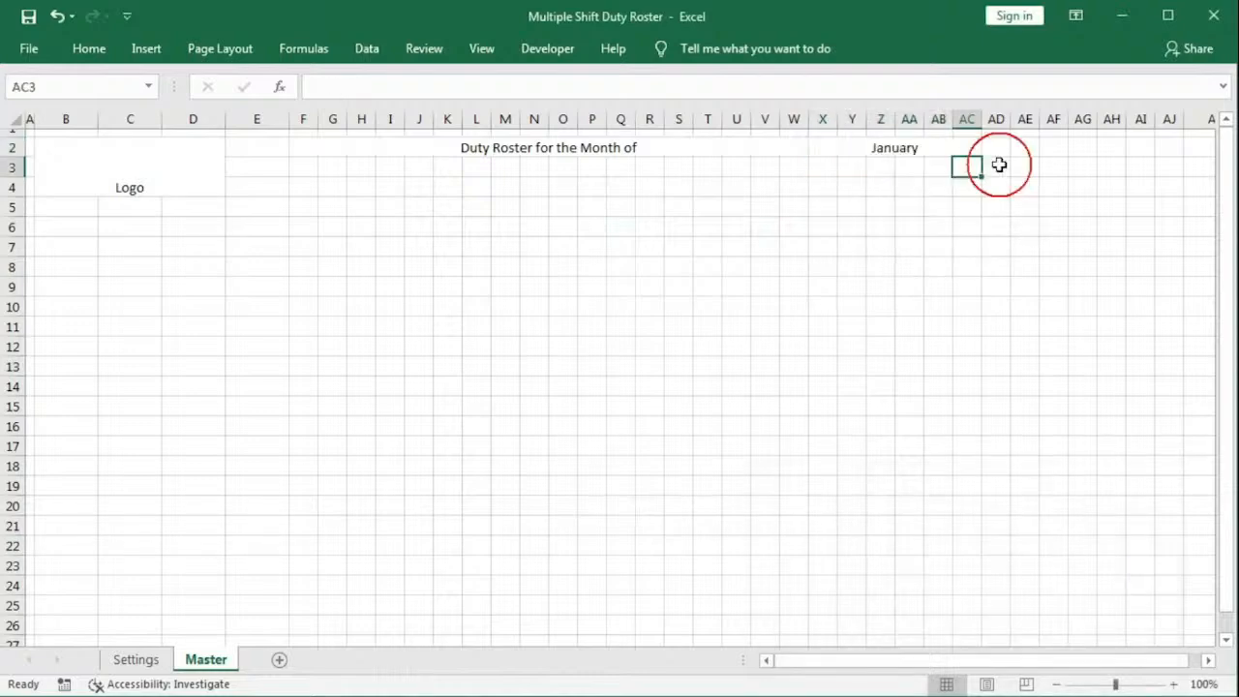
Step: Merge and center cells AD2:AG2 beside the month cell
click(997, 146)
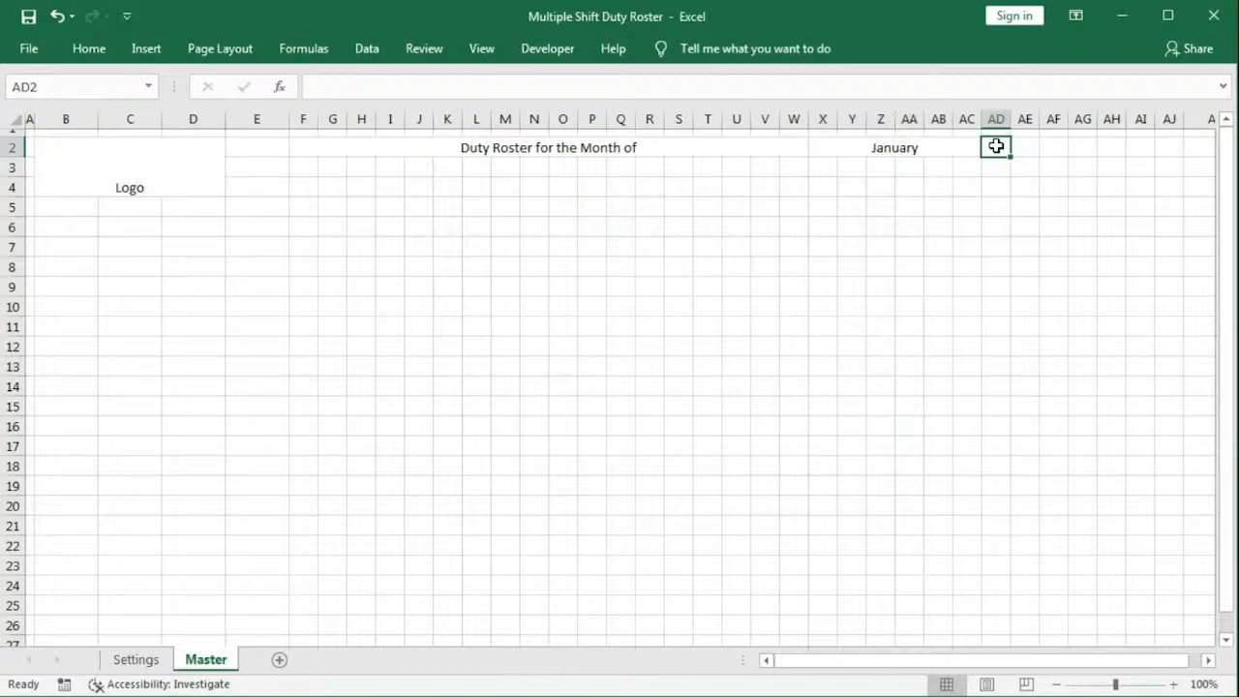
drag(1010, 146, 1074, 146)
click(92, 49)
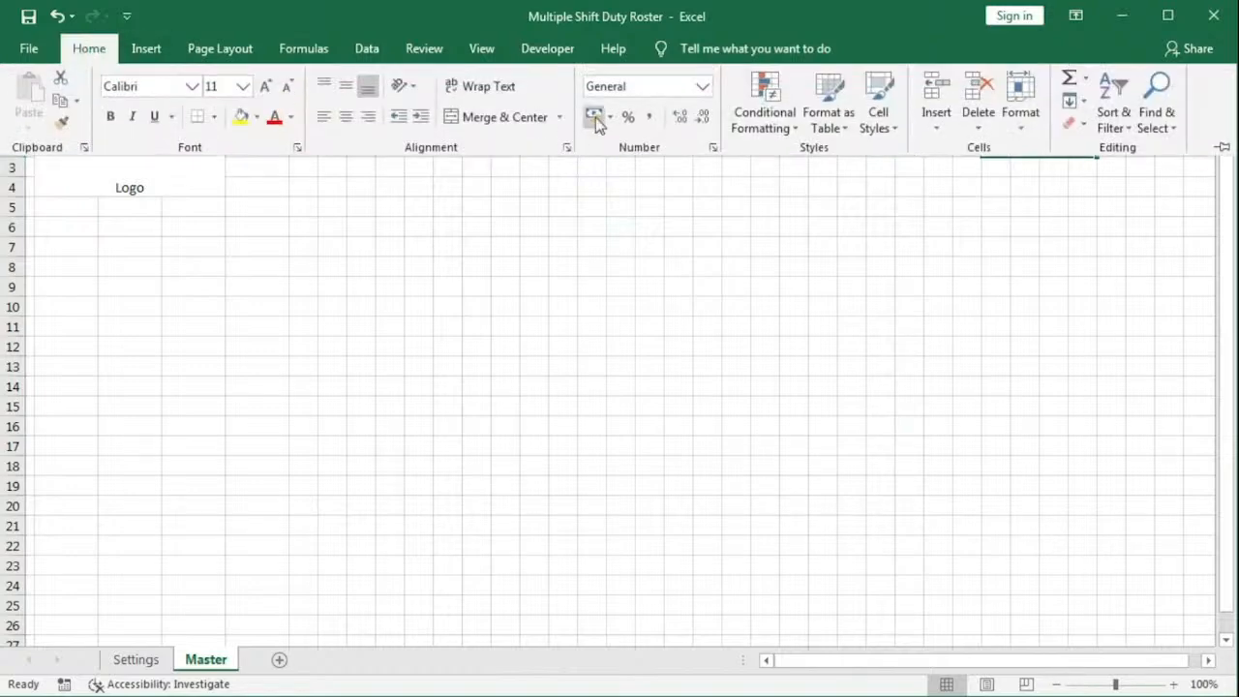
click(489, 120)
click(924, 235)
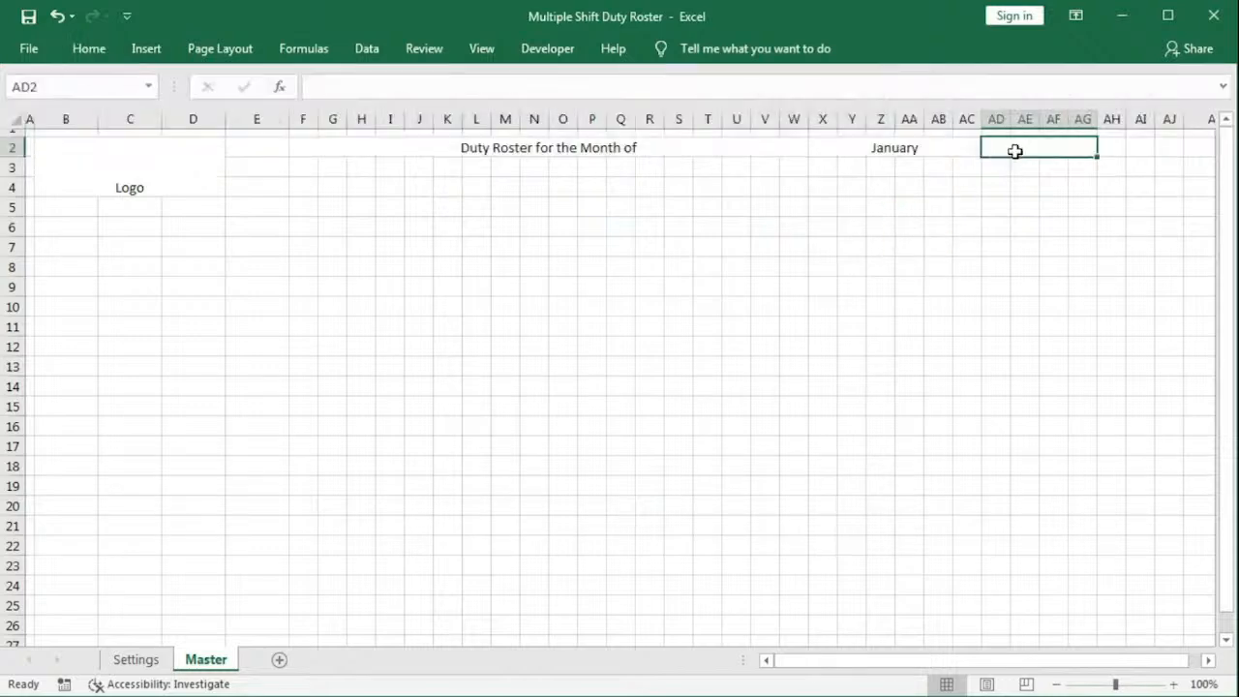
Step: Give the merged cell AD2 list data validation sourced from Settings_YearList and choose 2022 from its drop-down
click(364, 51)
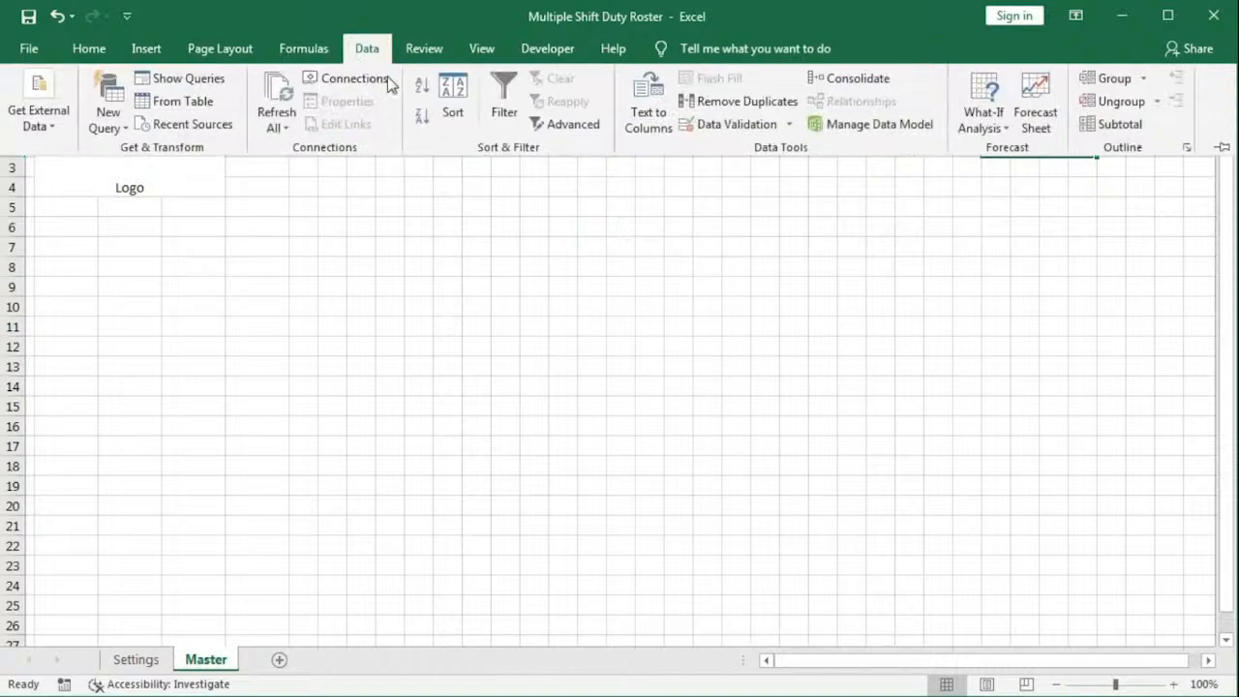
click(721, 124)
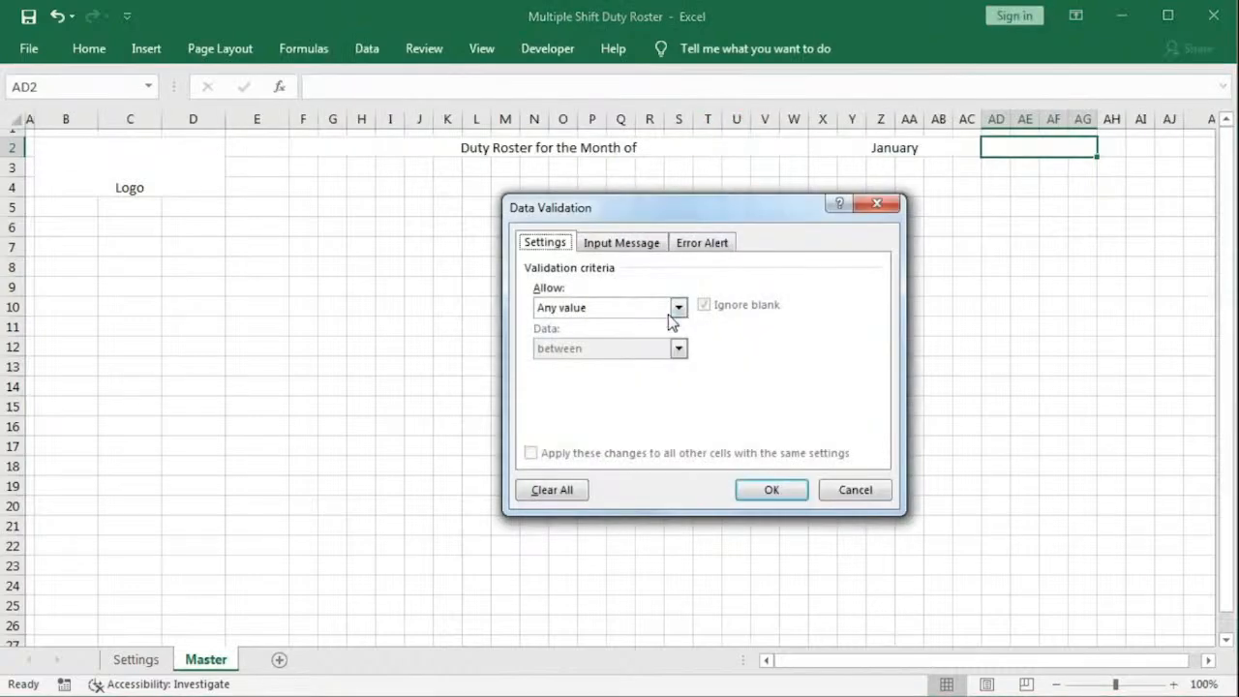
click(677, 310)
click(593, 364)
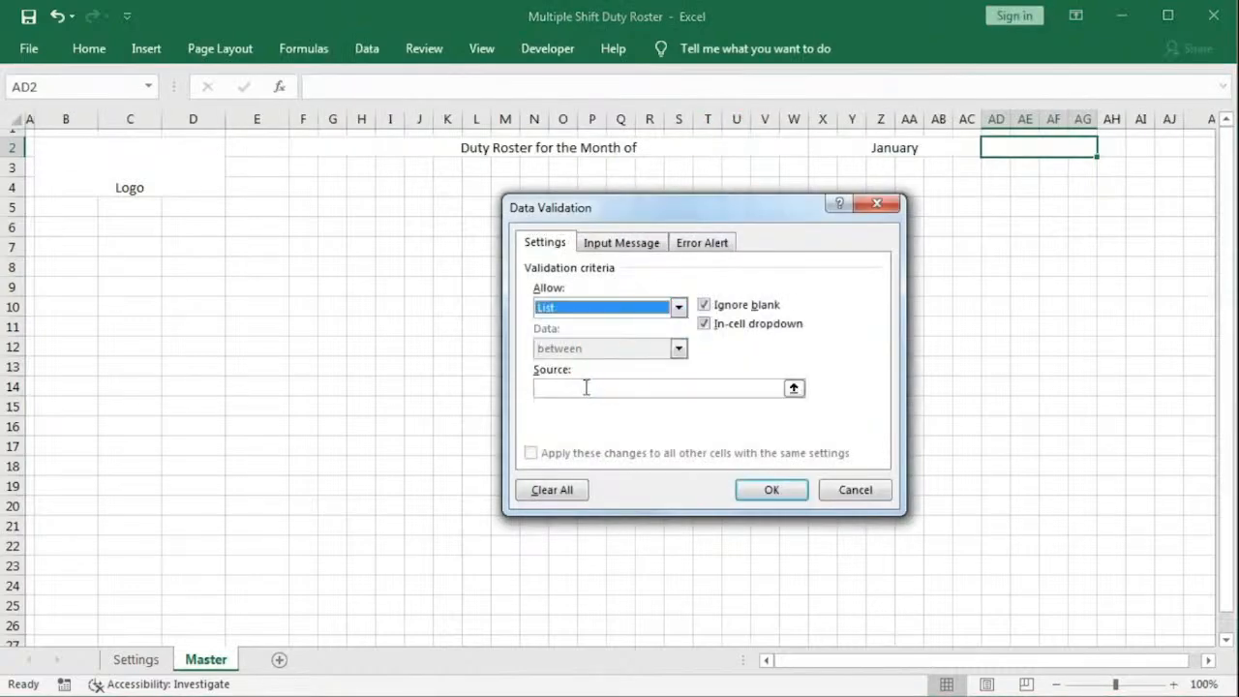
click(585, 387)
key(F3)
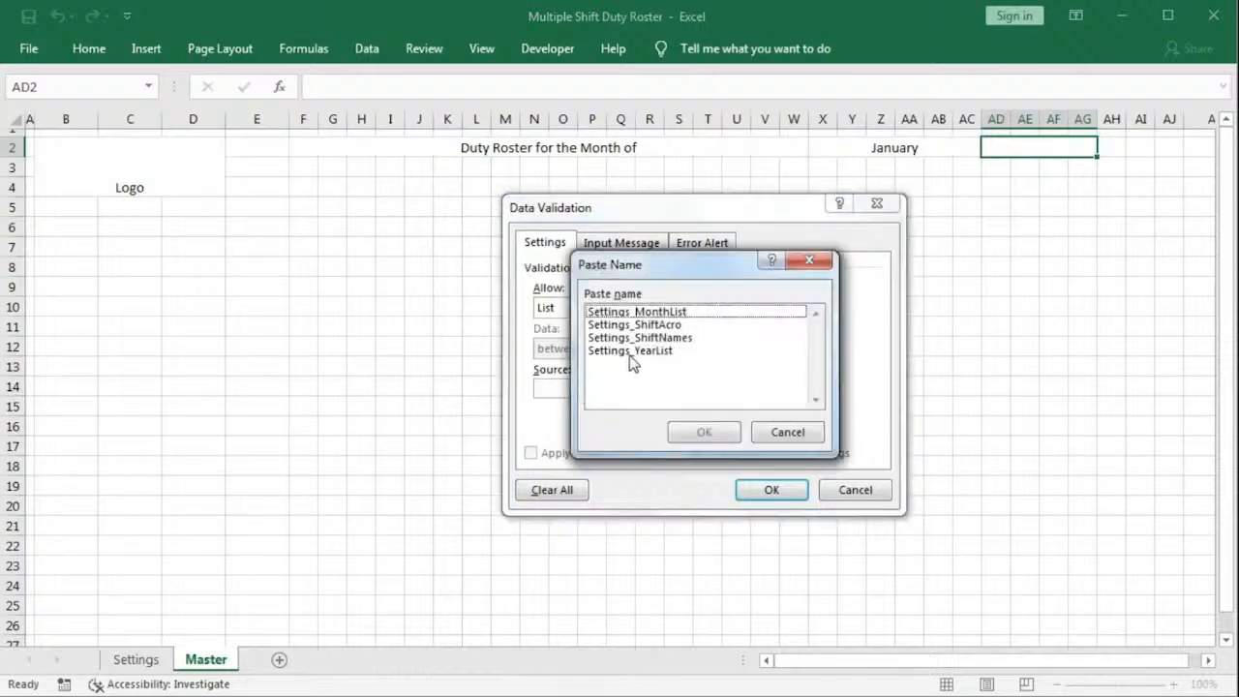
click(611, 354)
click(693, 432)
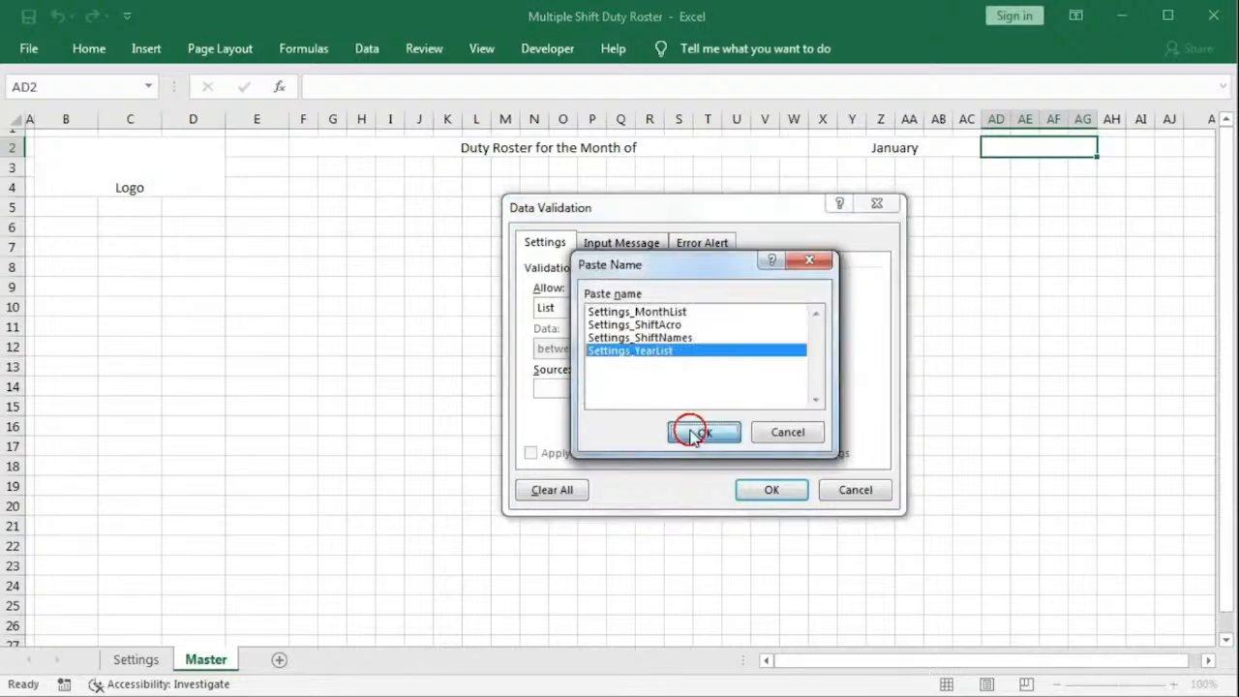
click(764, 490)
click(1105, 148)
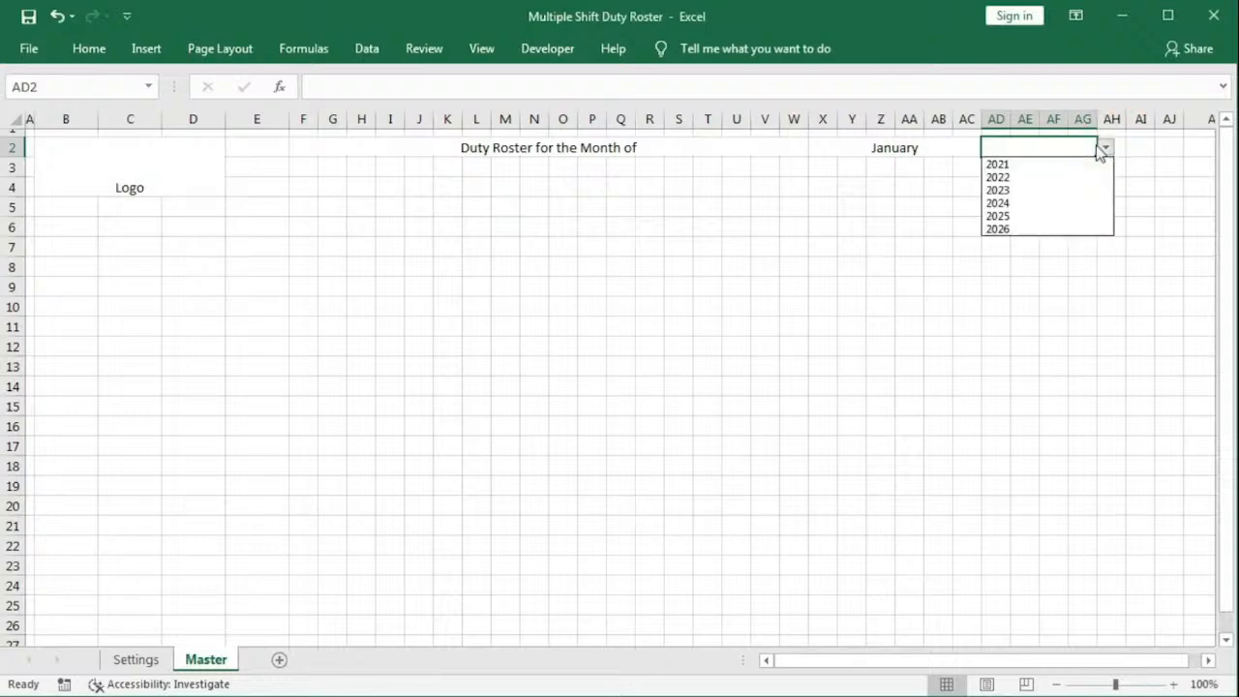
click(1011, 179)
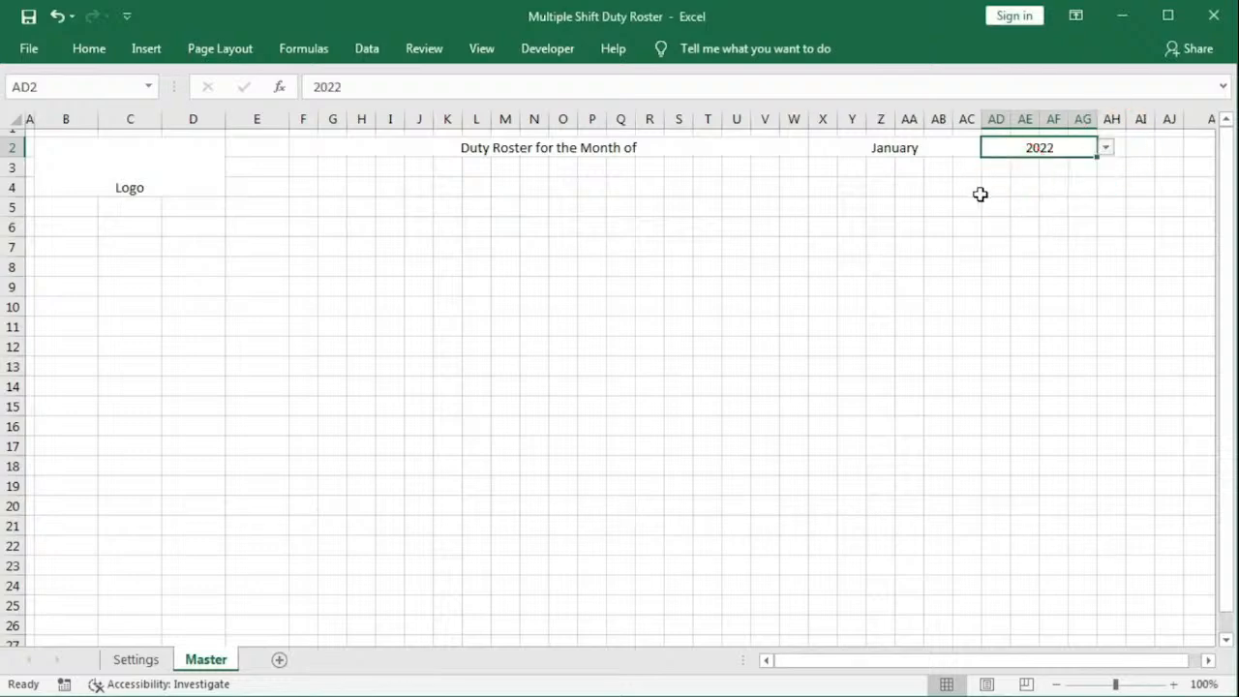
Step: Merge and center G4:J4 and enter the label "Months Starts on:" in it
click(332, 186)
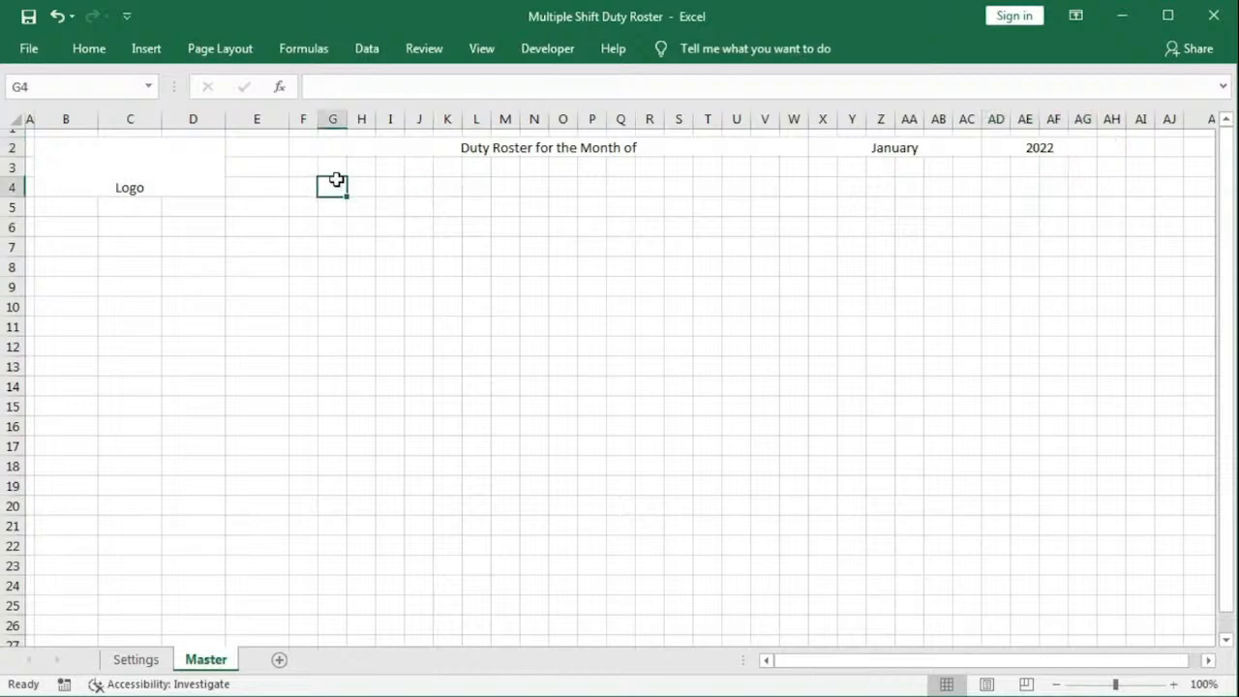
drag(334, 185, 408, 183)
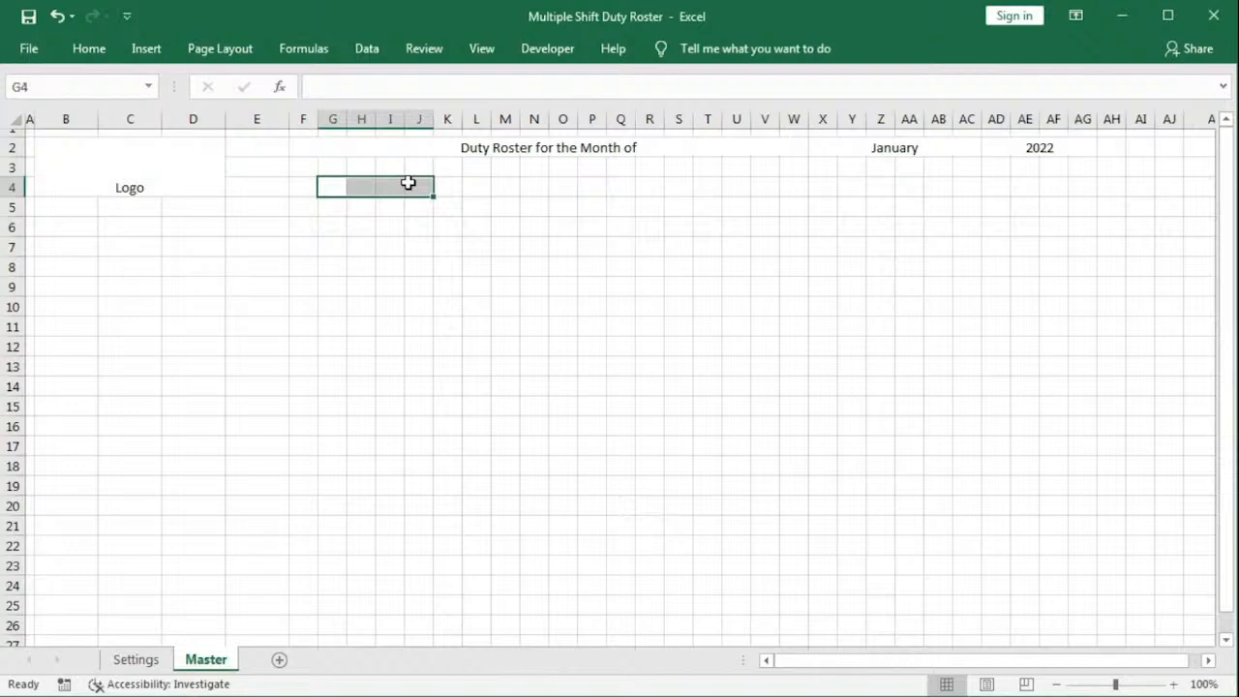
click(89, 48)
click(504, 117)
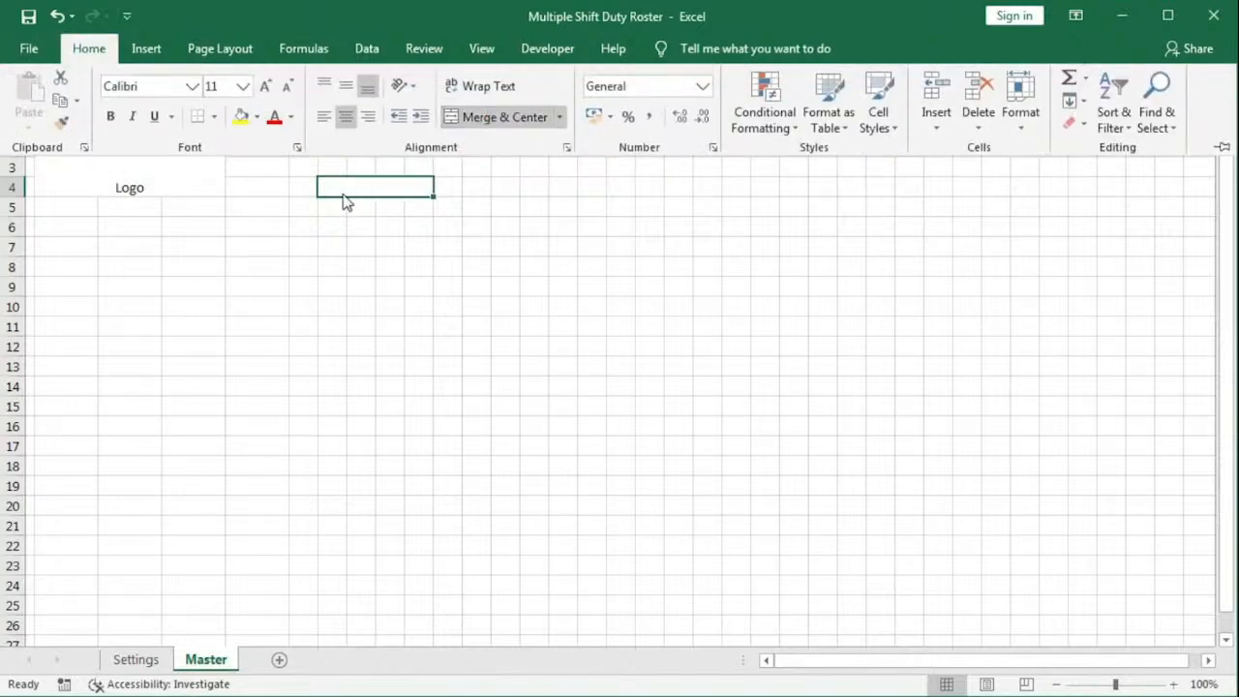
click(355, 198)
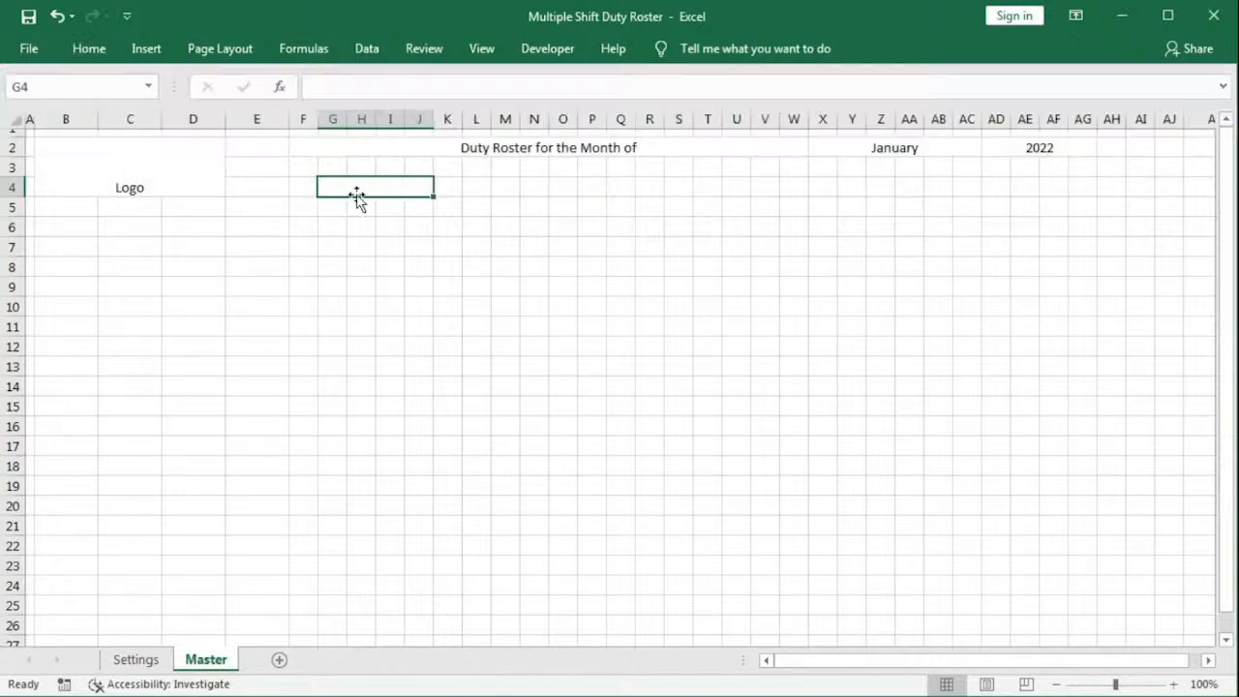
text(Mon)
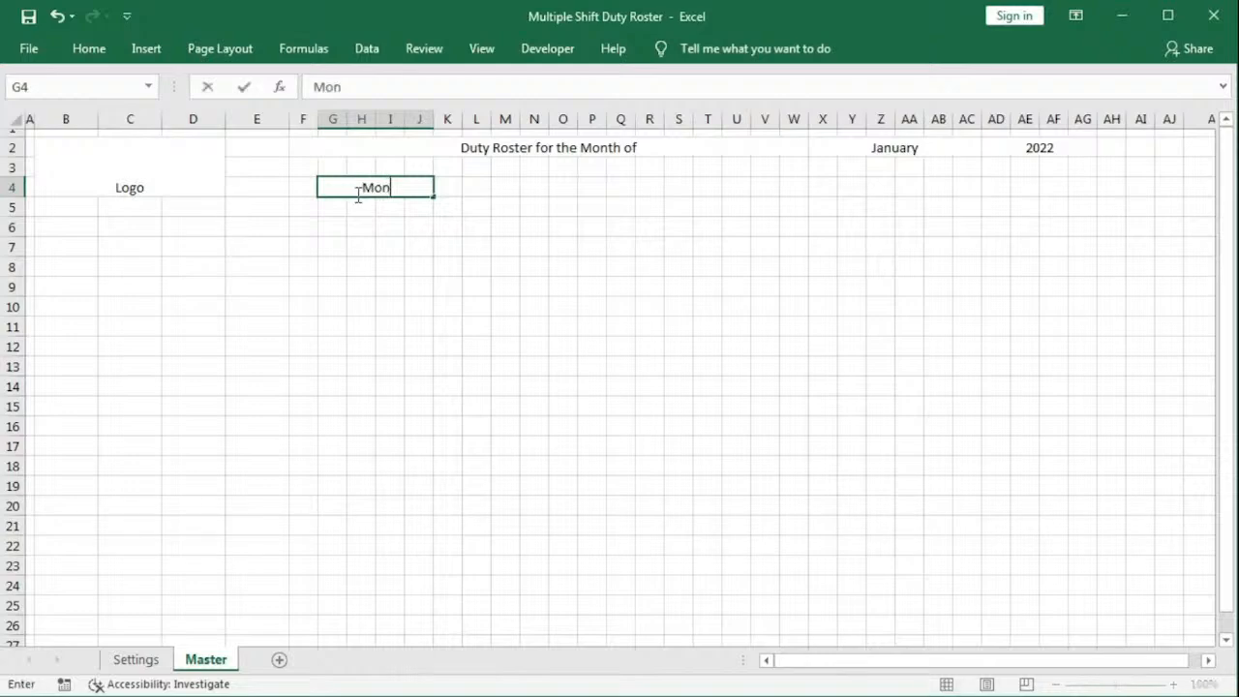
text(ths Starts on:)
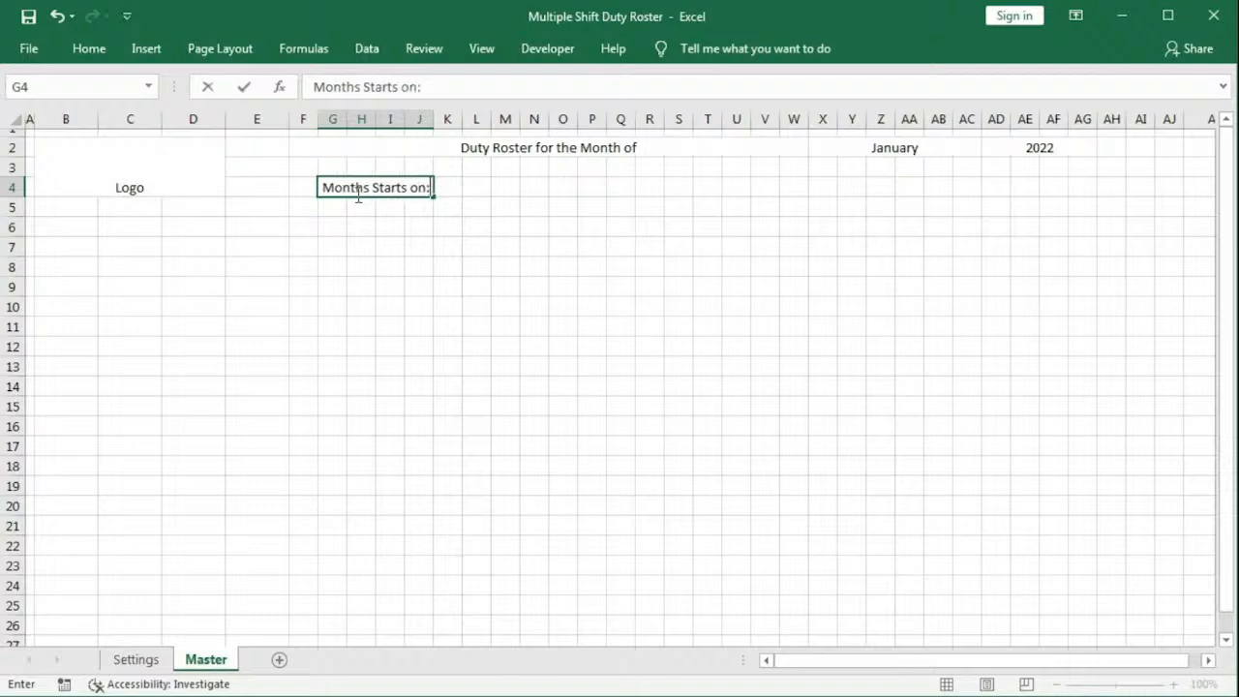
key(Tab)
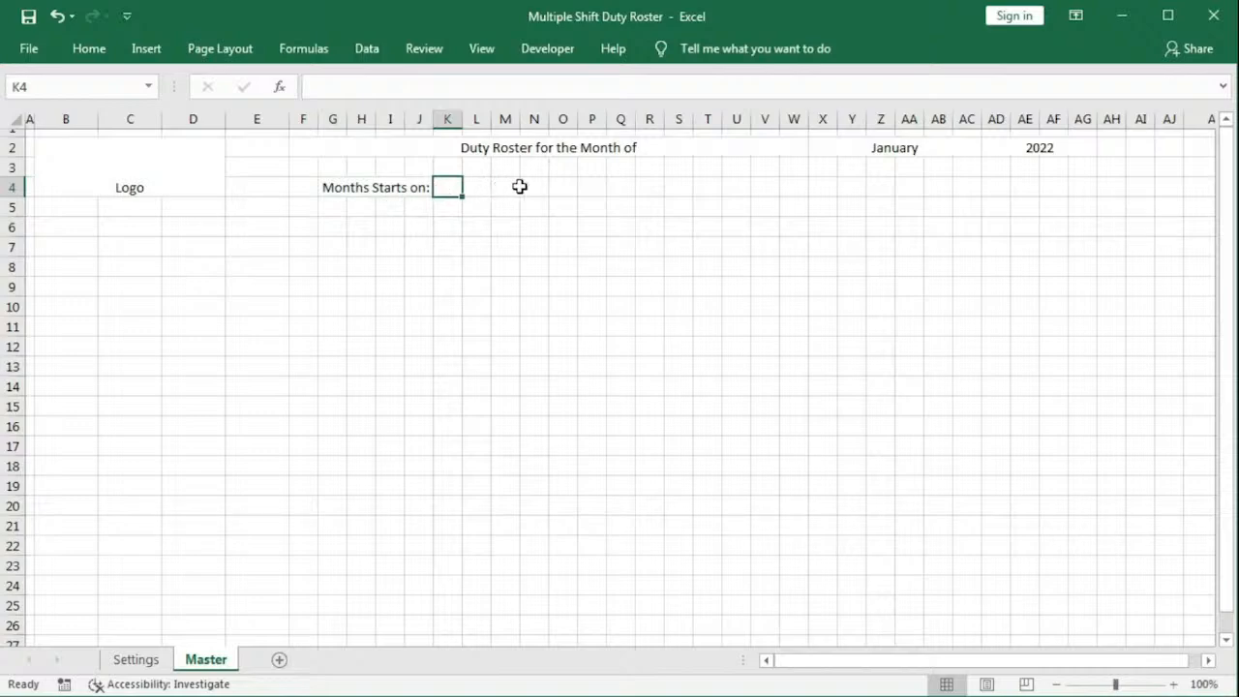
Step: Merge and center N4:P4 and enter the label "Start Date:" in it
click(549, 189)
drag(549, 189, 600, 194)
click(106, 51)
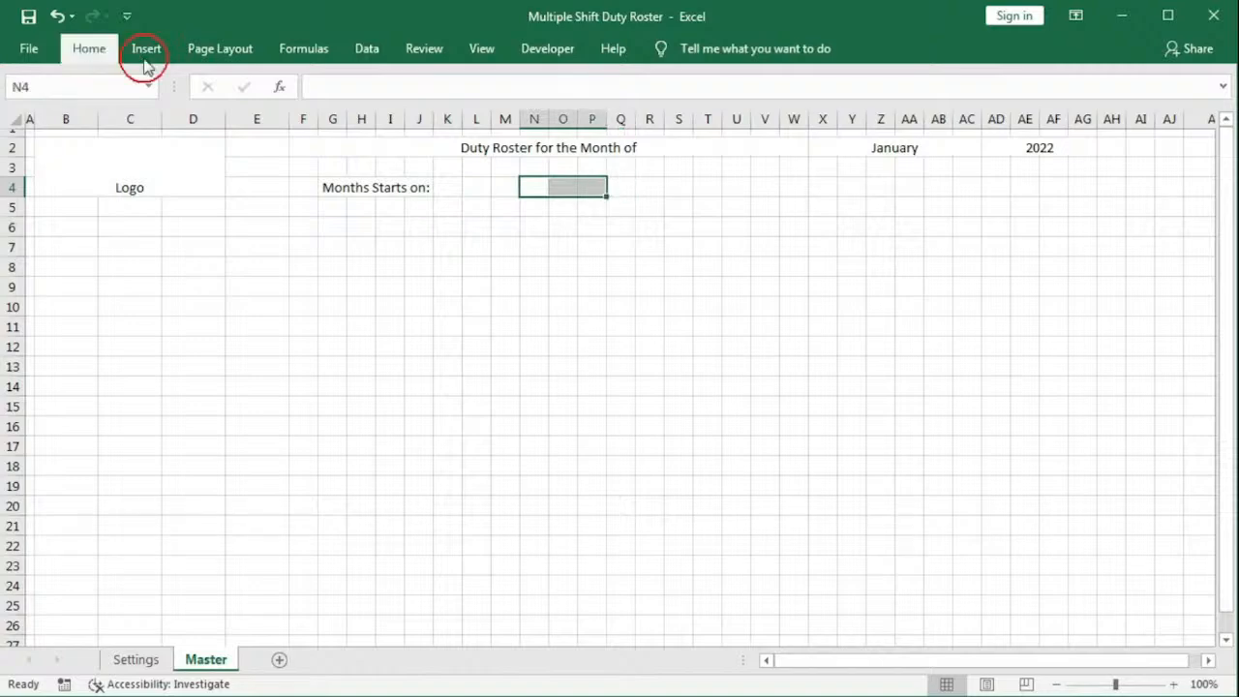
click(499, 120)
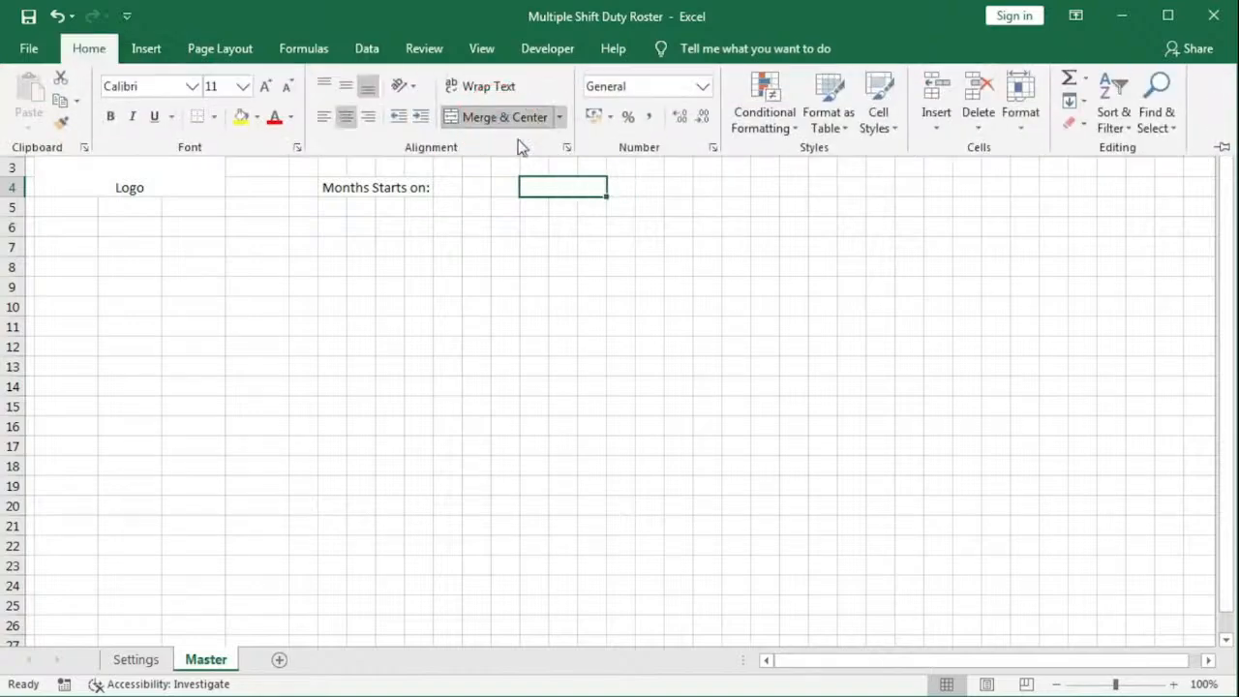
click(547, 191)
text(Start Date)
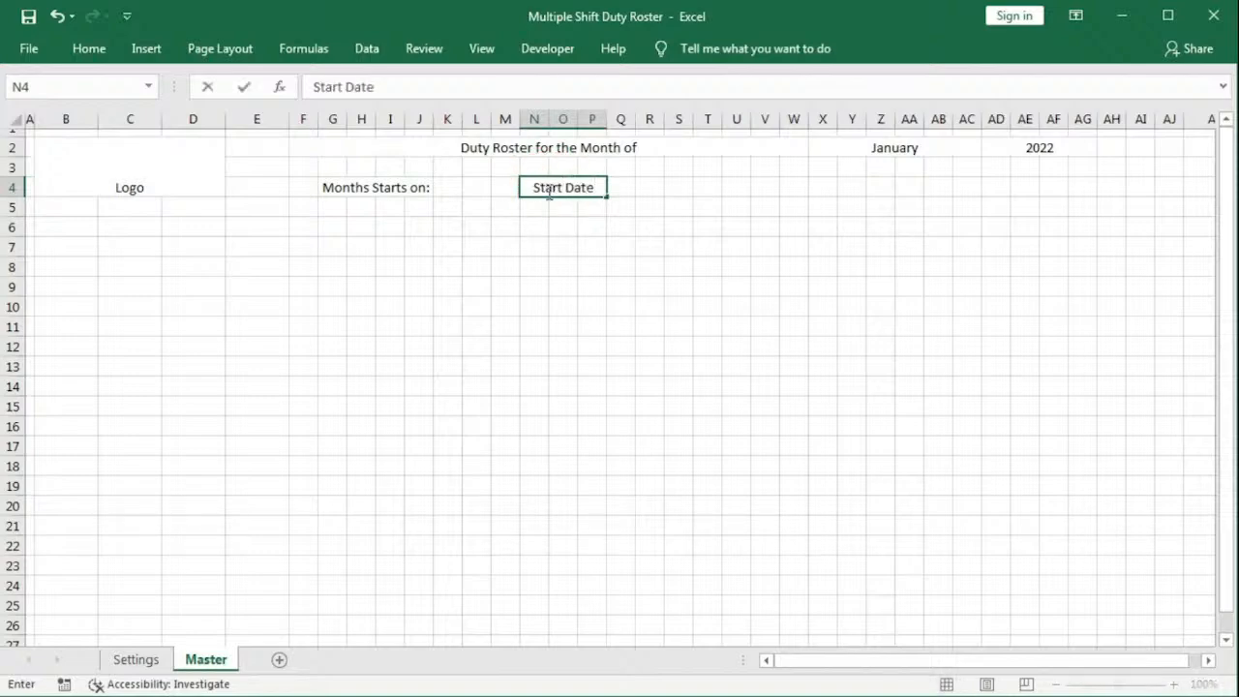
text(:)
key(Tab)
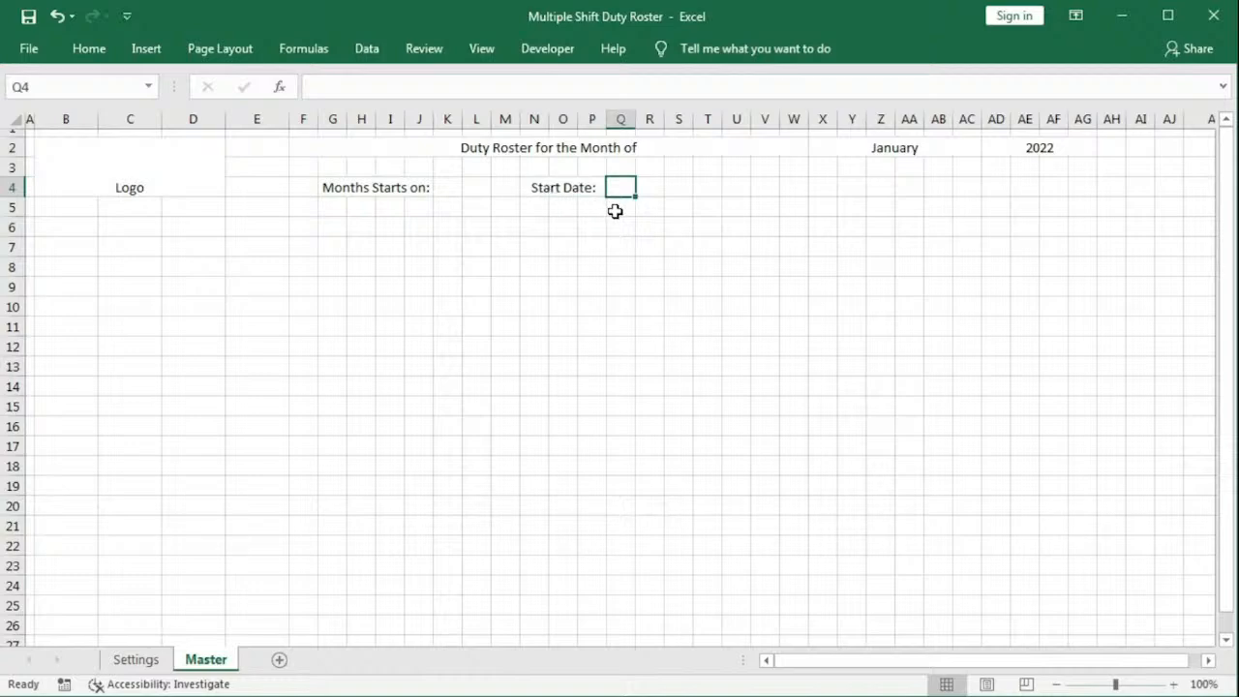
Step: Merge and center Q4:S4 as the value cell beside the Start Date label
drag(622, 189, 672, 188)
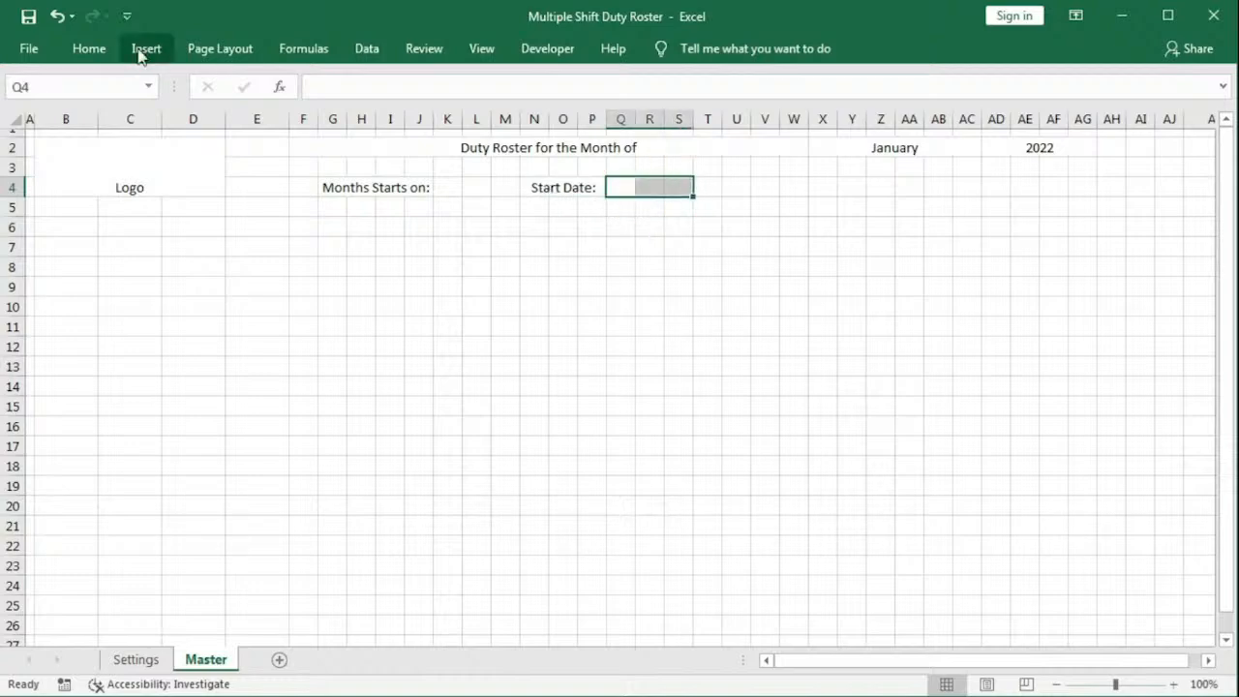
click(89, 48)
click(504, 117)
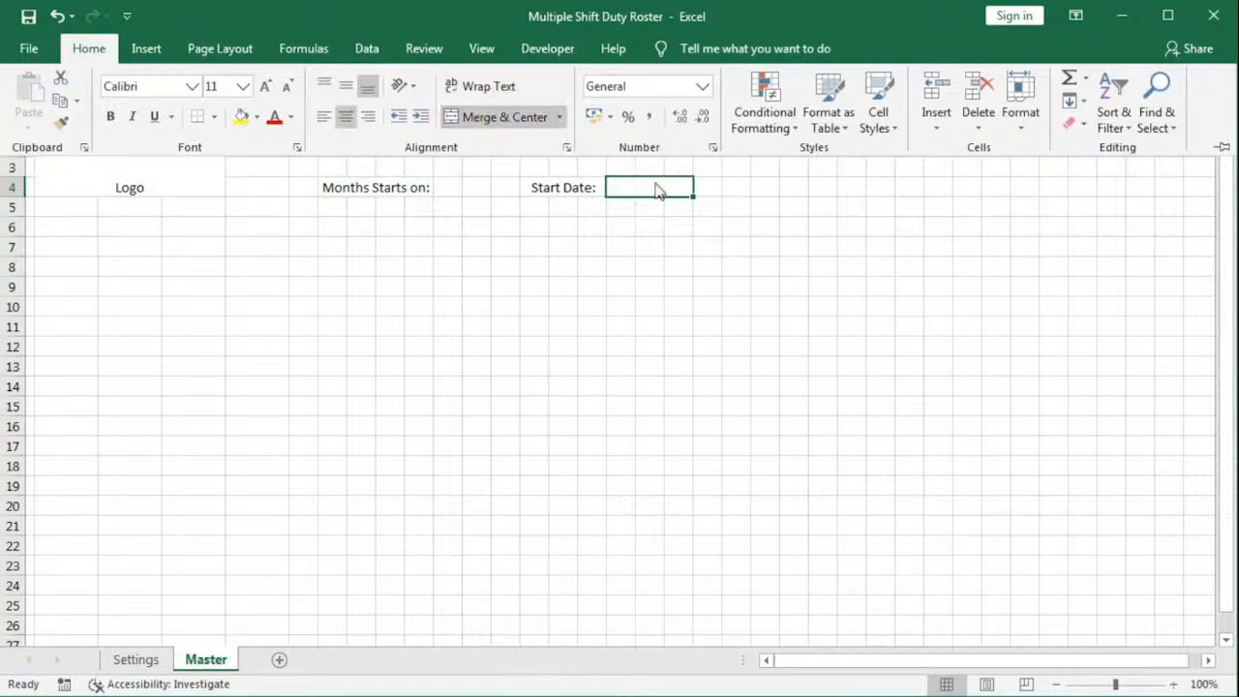
click(639, 190)
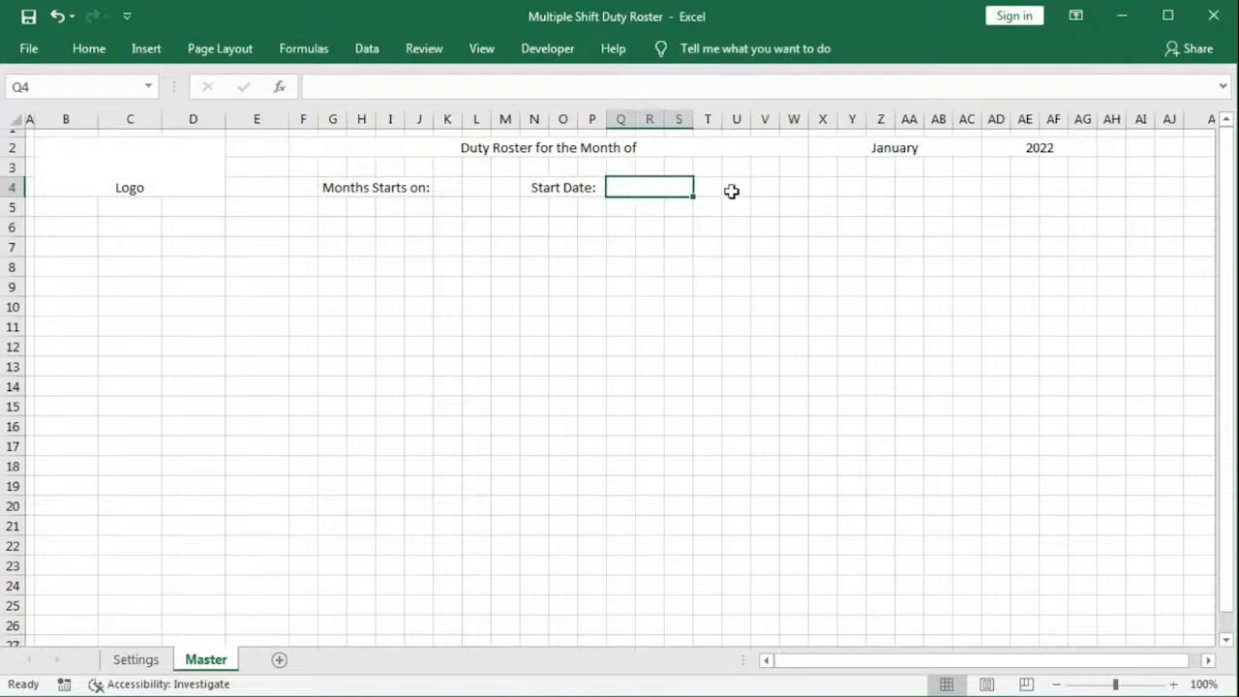
Step: Merge and center V4:X4 and enter the label "End Date:" in it
click(760, 188)
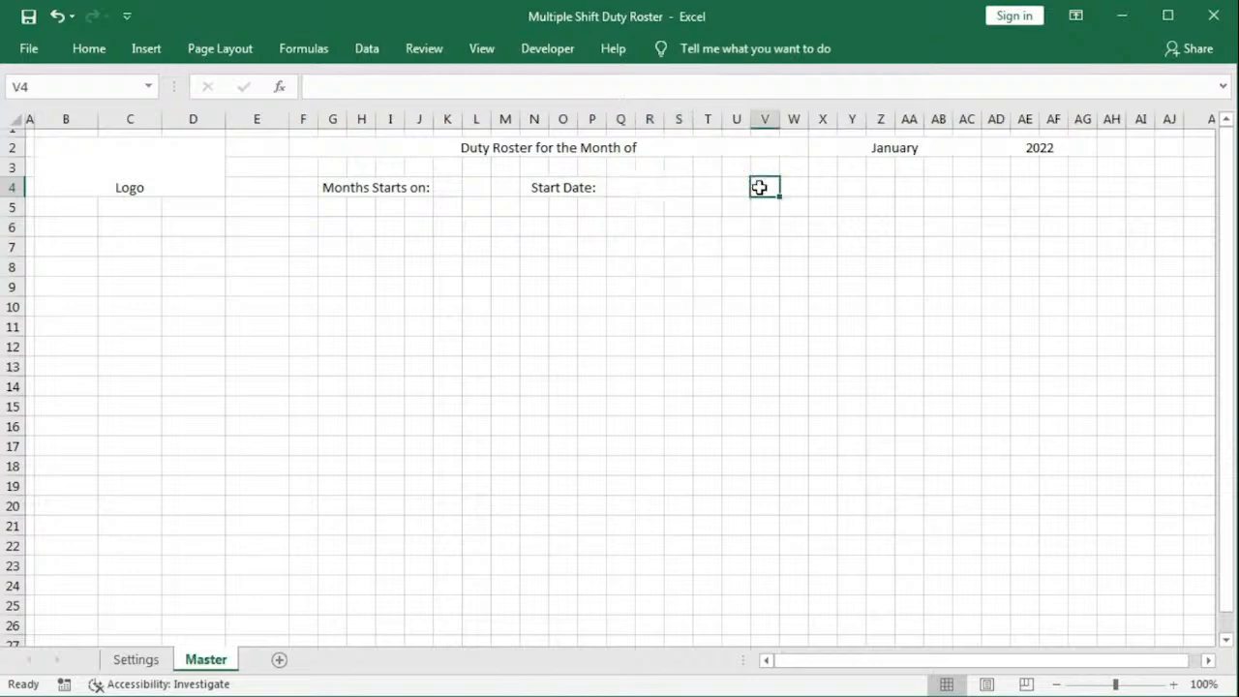
drag(760, 188, 814, 187)
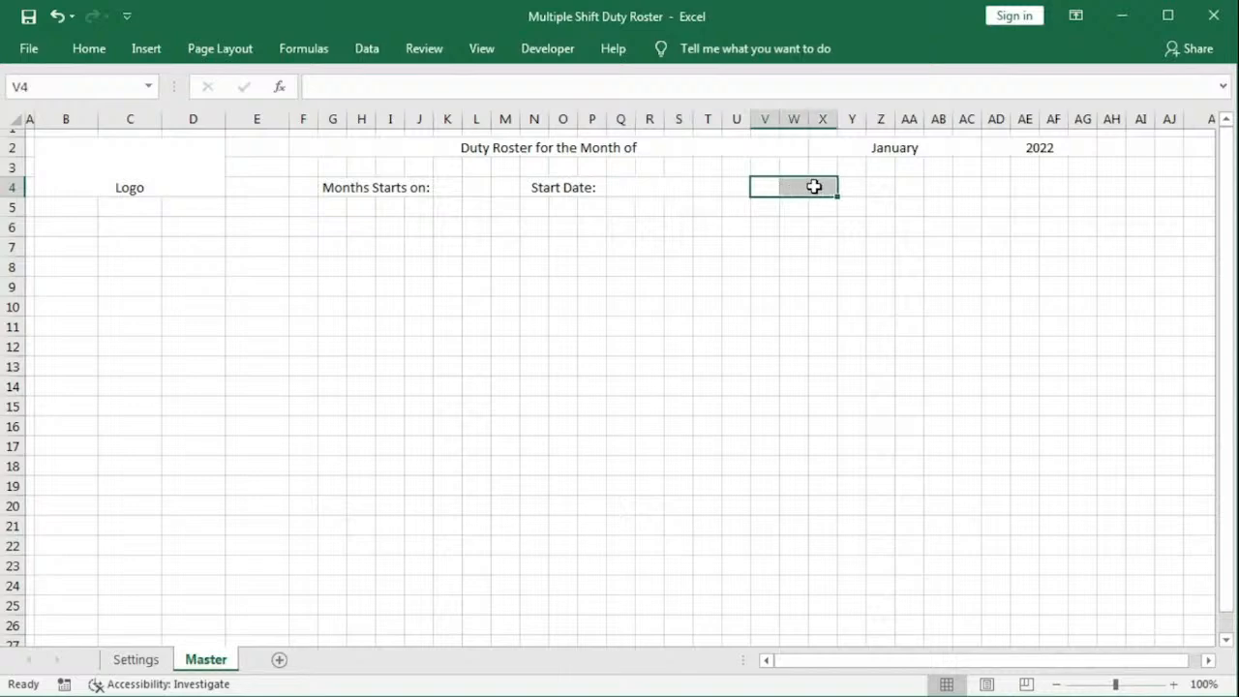
click(107, 47)
click(507, 116)
click(771, 194)
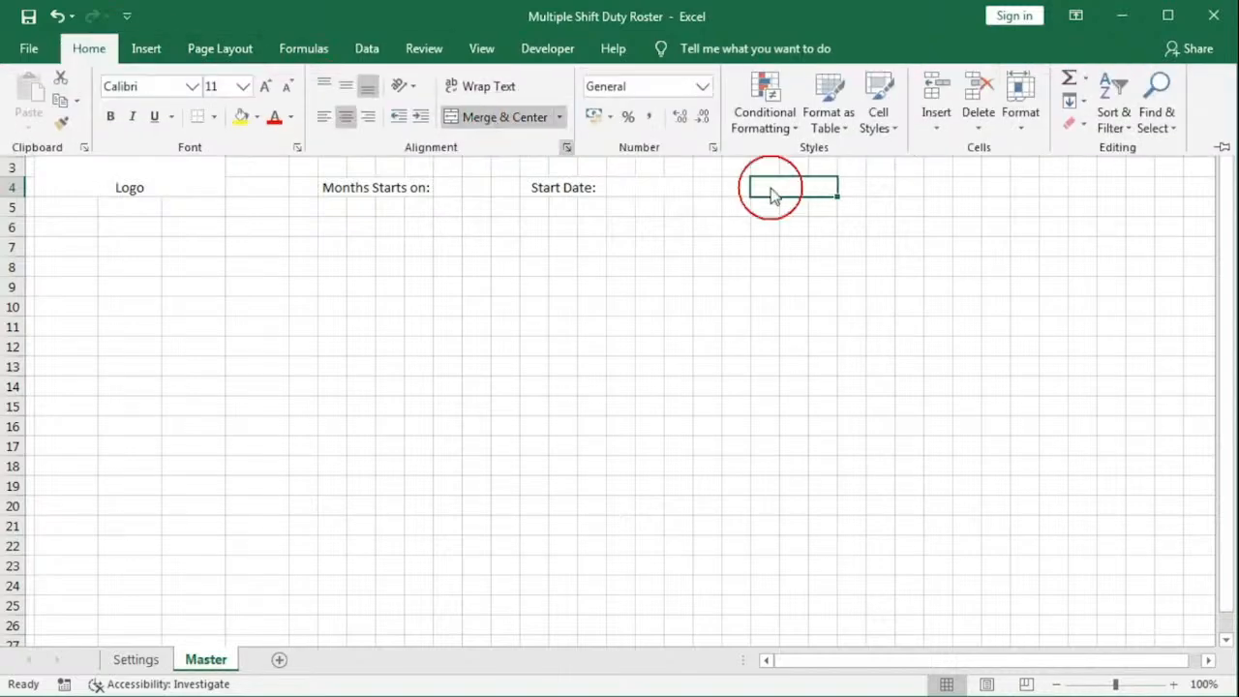
click(775, 190)
text(E)
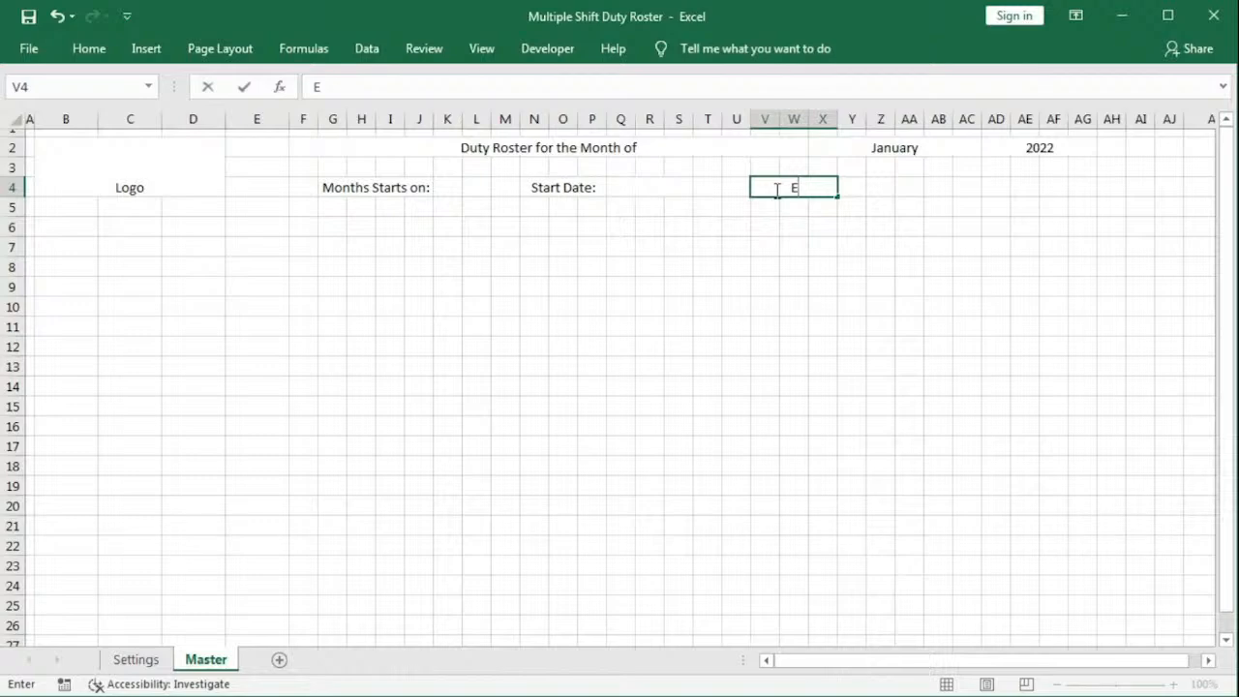
text(nd Date)
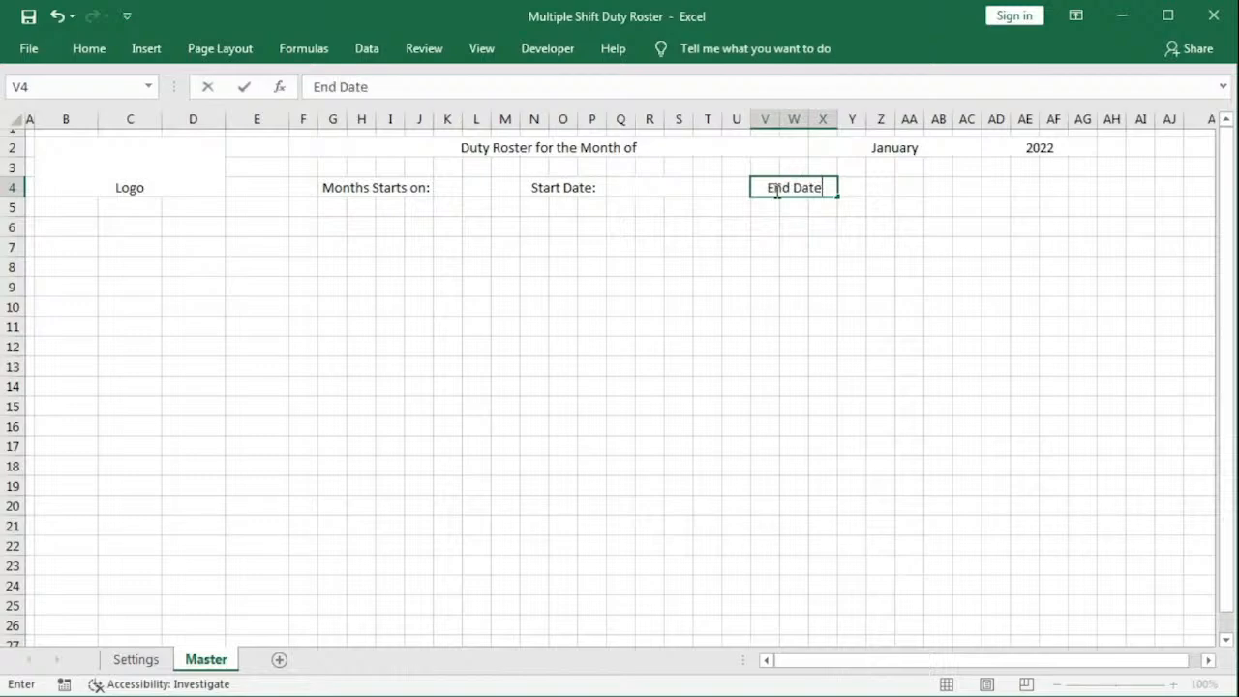
text(:)
key(Tab)
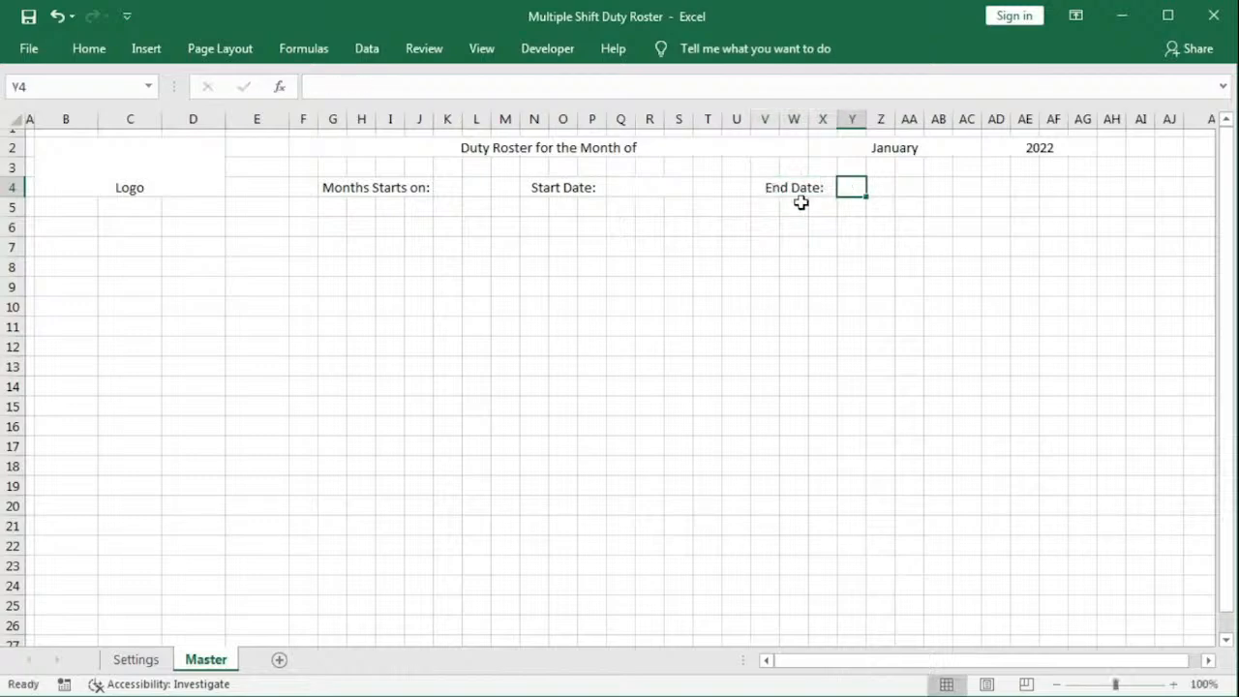
Step: Merge and center Y4:AA4 as the value cell beside the End Date label
drag(855, 189, 911, 187)
click(93, 50)
click(493, 117)
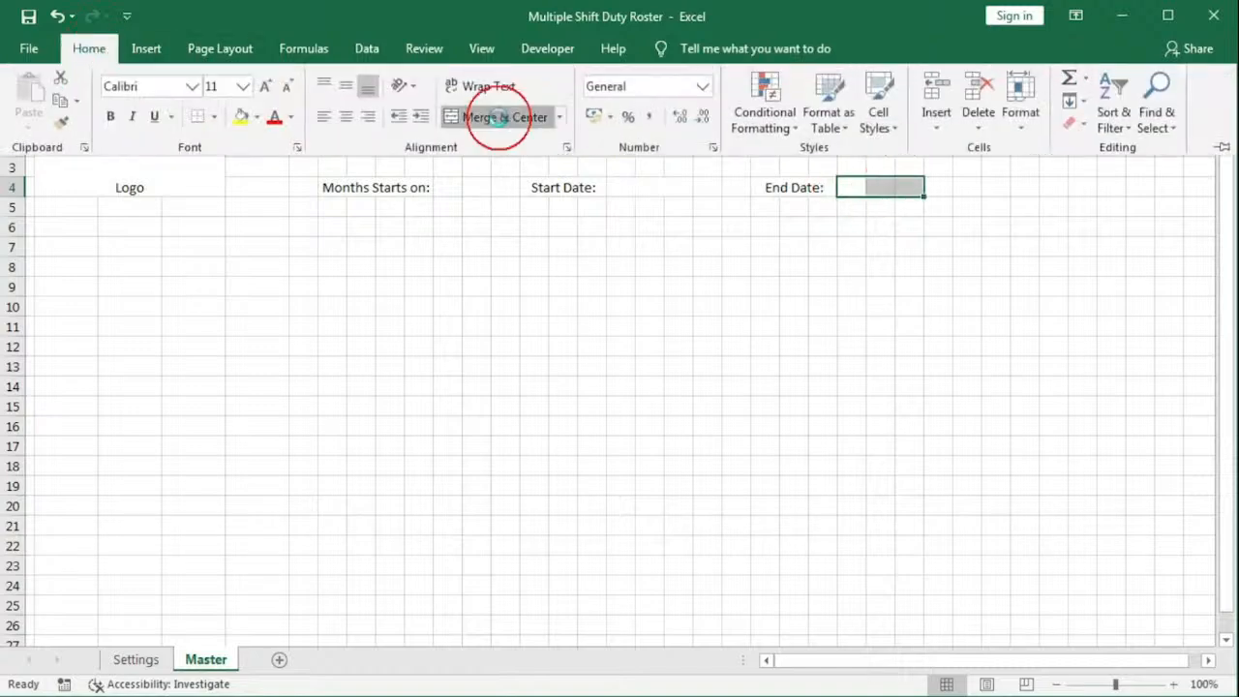
click(870, 186)
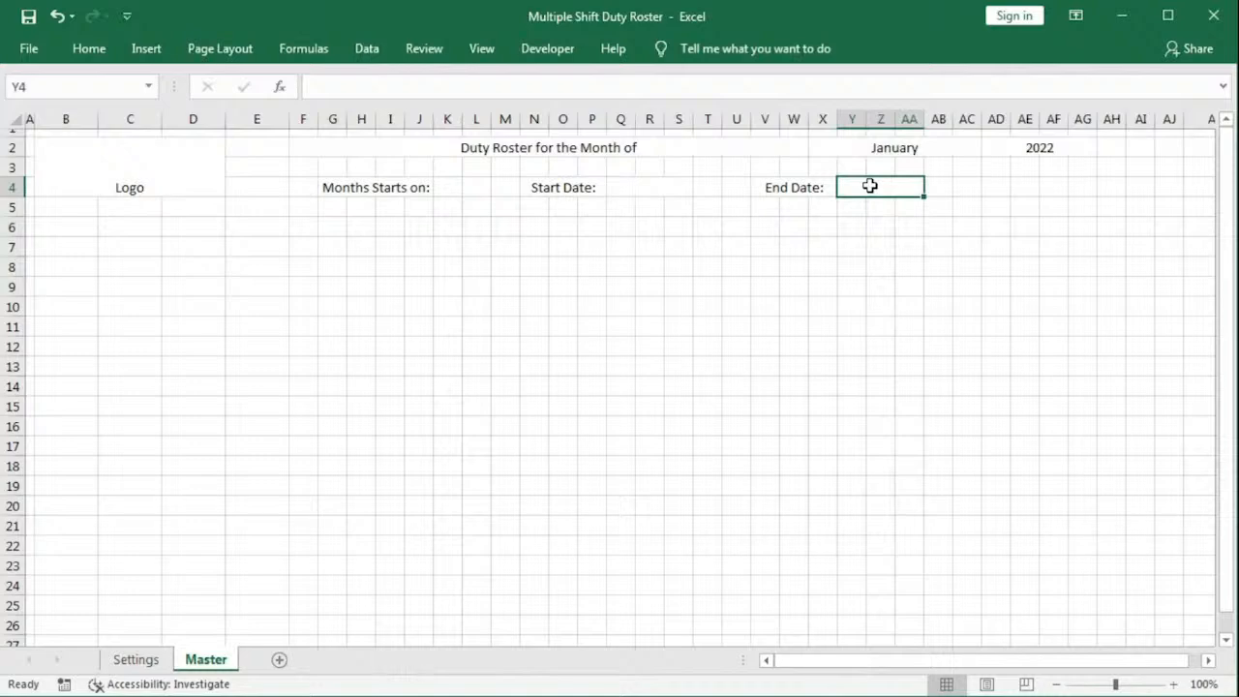
Step: Merge and center AD4:AF4 and enter the label "Total Days:" in it
click(969, 188)
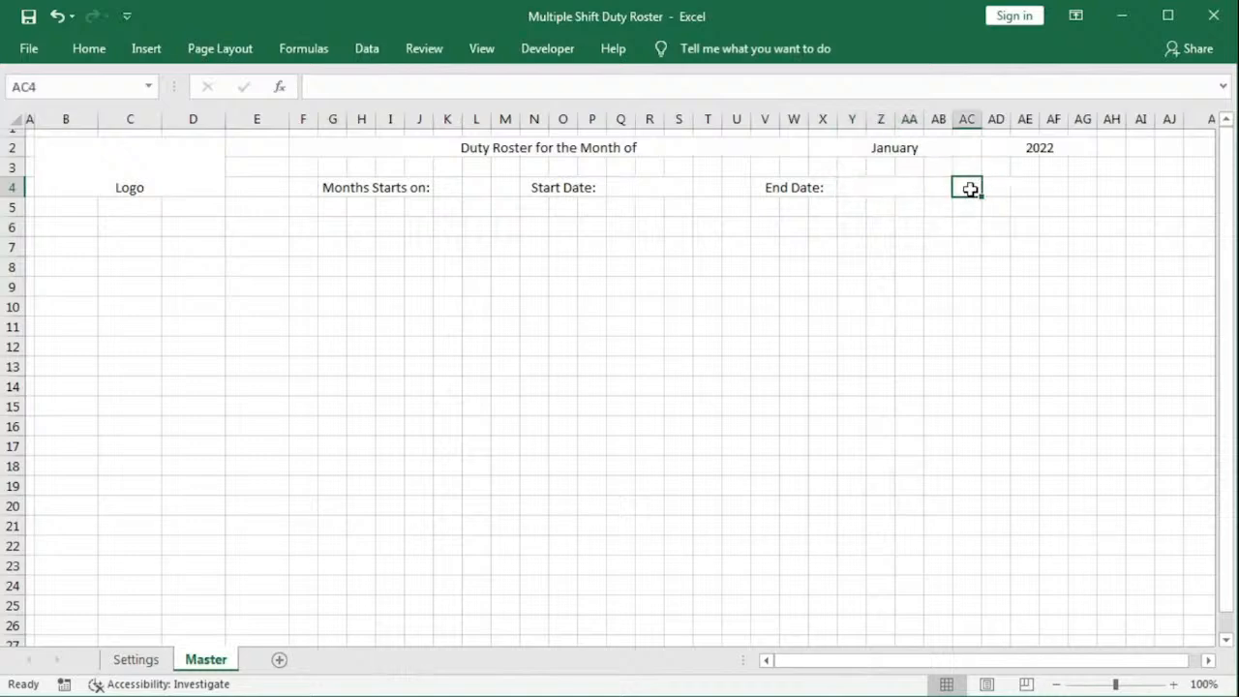
drag(993, 187, 1041, 184)
click(89, 48)
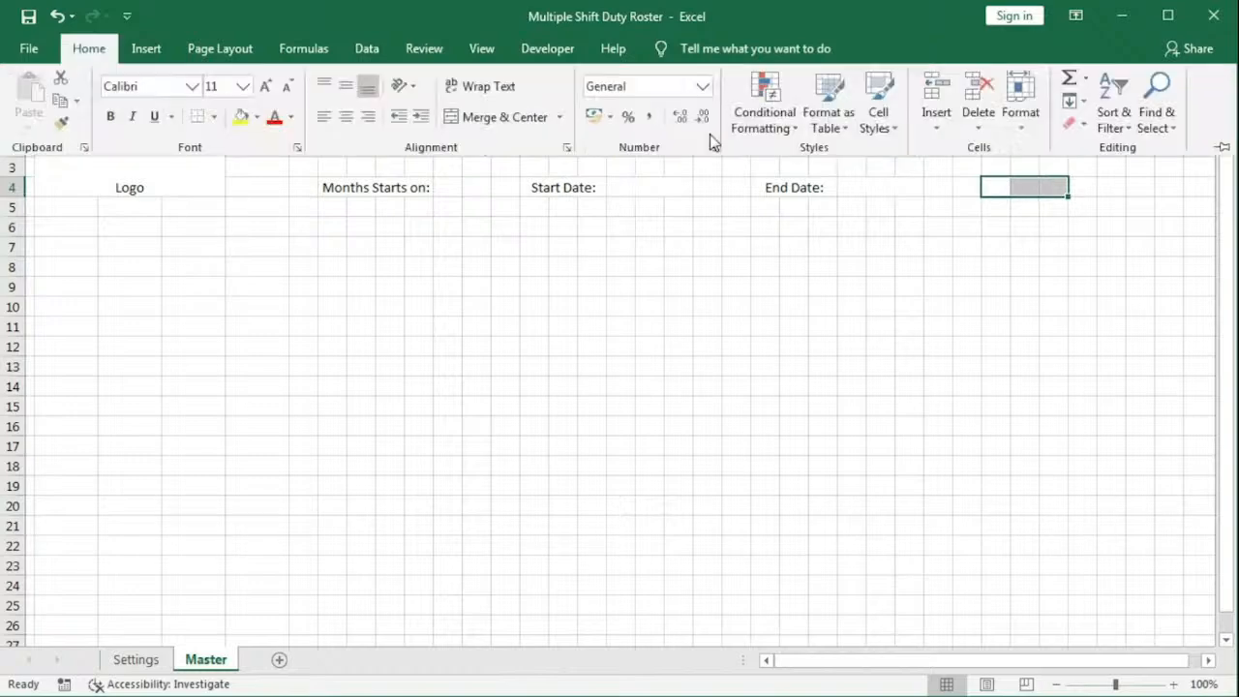
click(504, 120)
click(1000, 188)
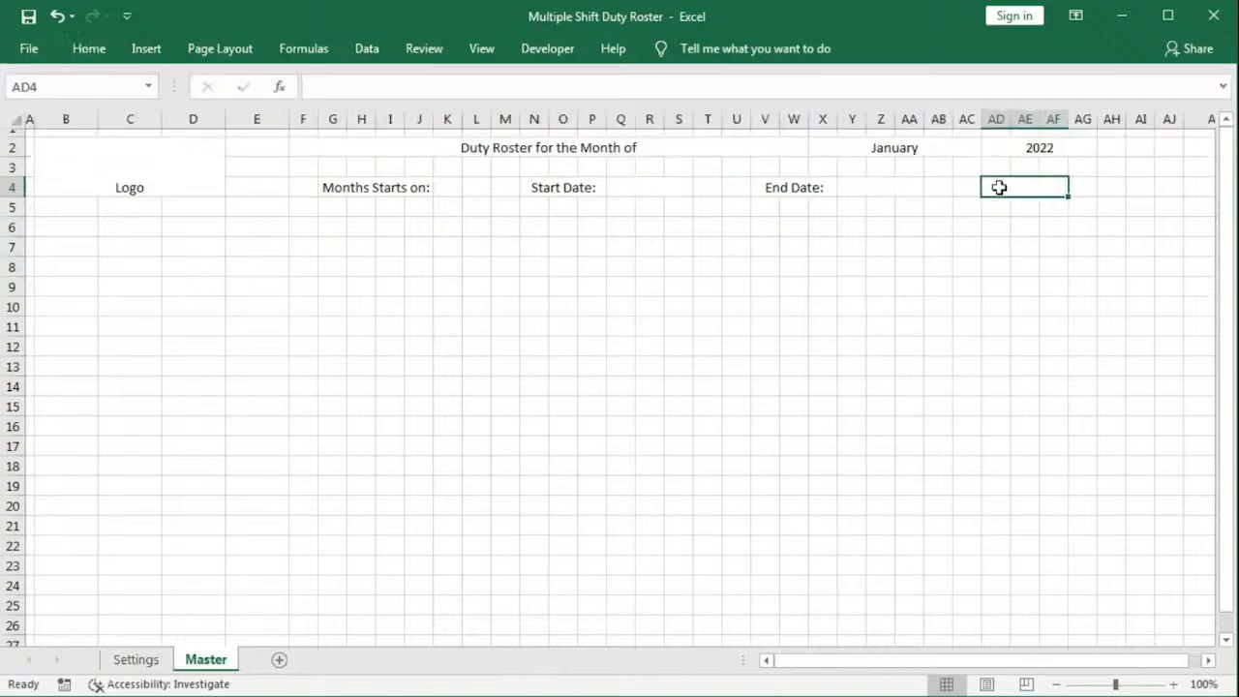
text(Tot)
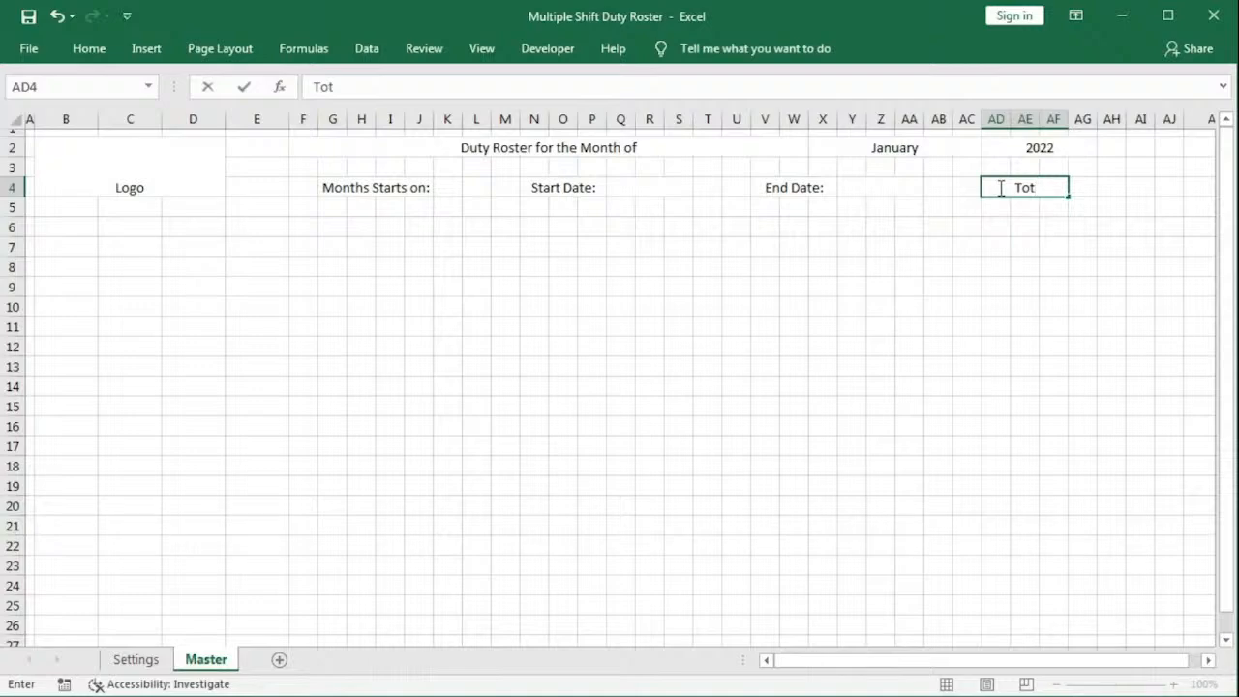
text(al Days:)
key(Tab)
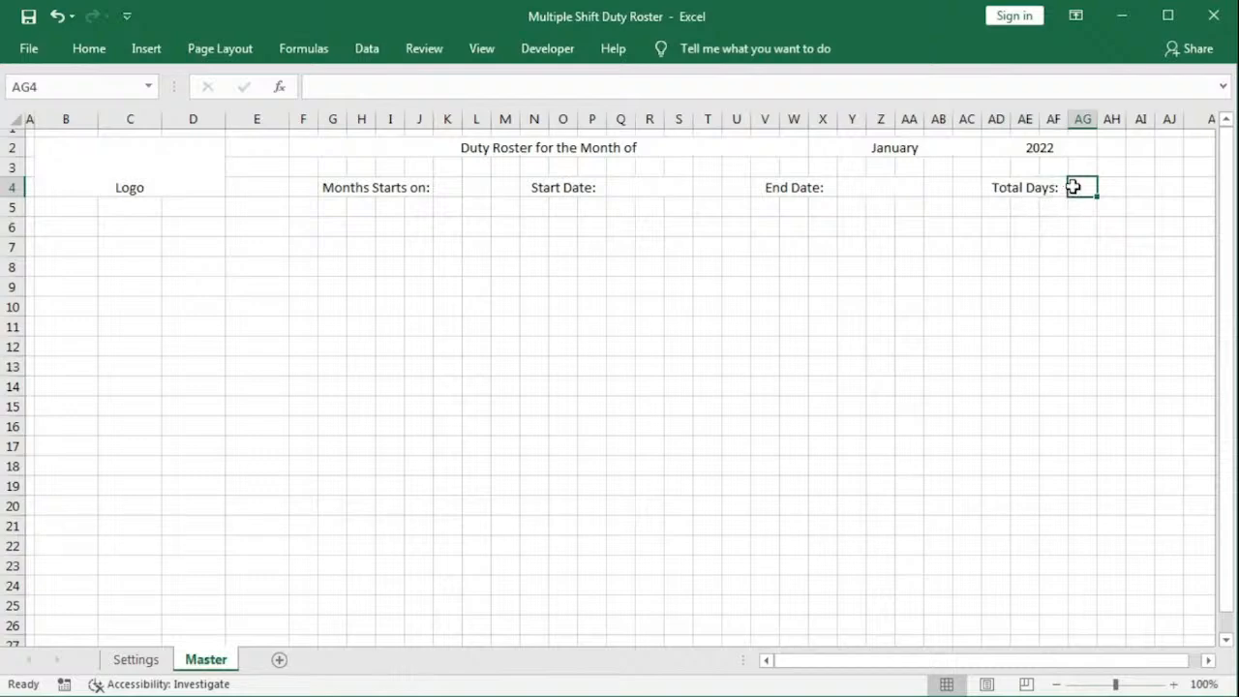
Step: Enter 1 as the month's starting day in K4, beside the "Months Starts on:" label
click(868, 151)
click(1037, 152)
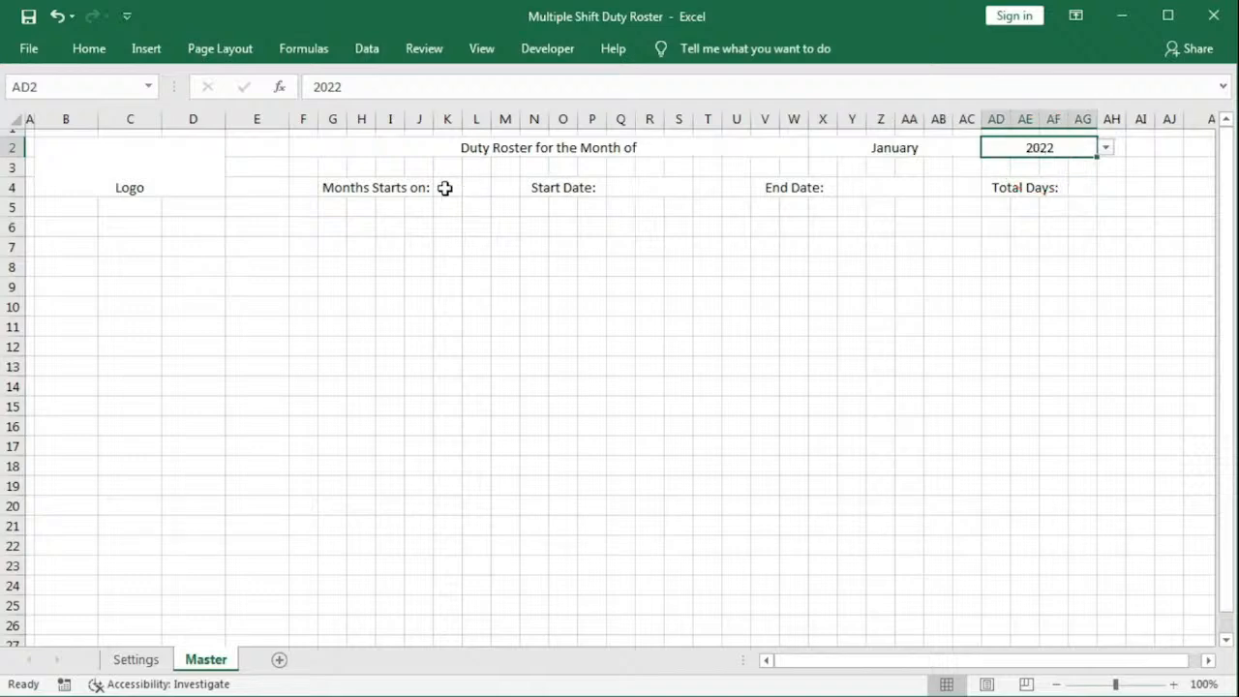
click(445, 187)
text(1)
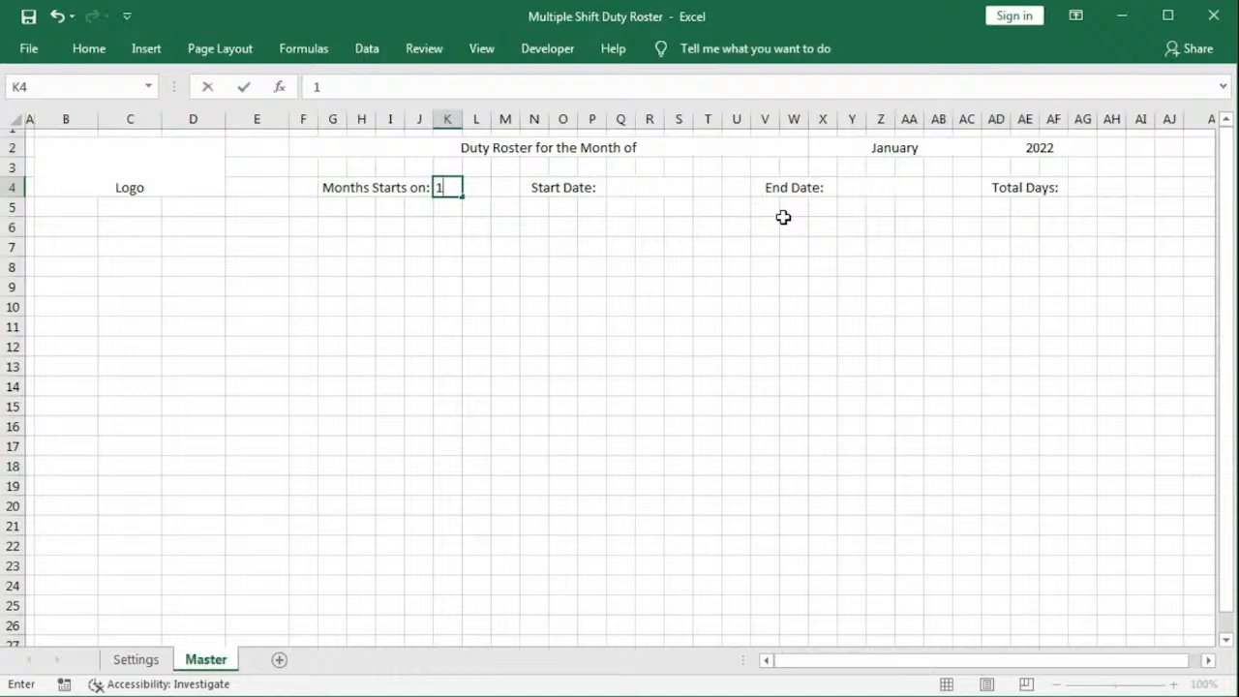
key(Tab)
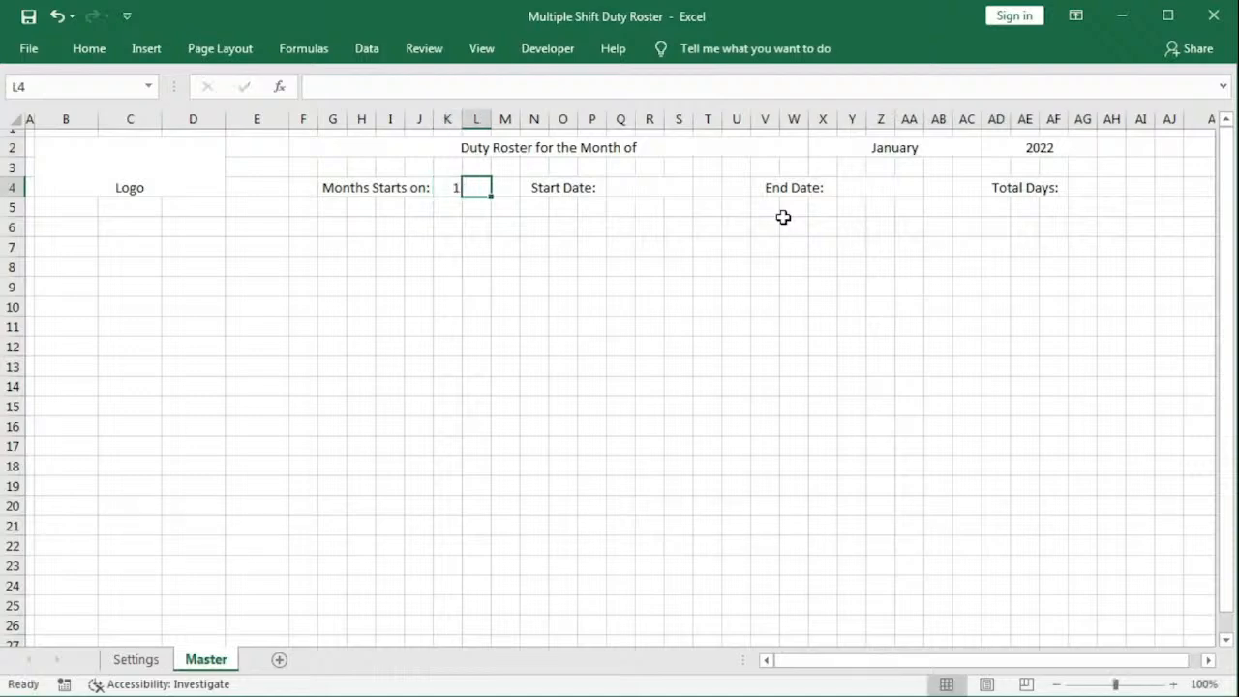
Step: Enter the formula =DATEVALUE(K4&X2&AD2) in merged cell Q4, beside the Start Date label
click(641, 194)
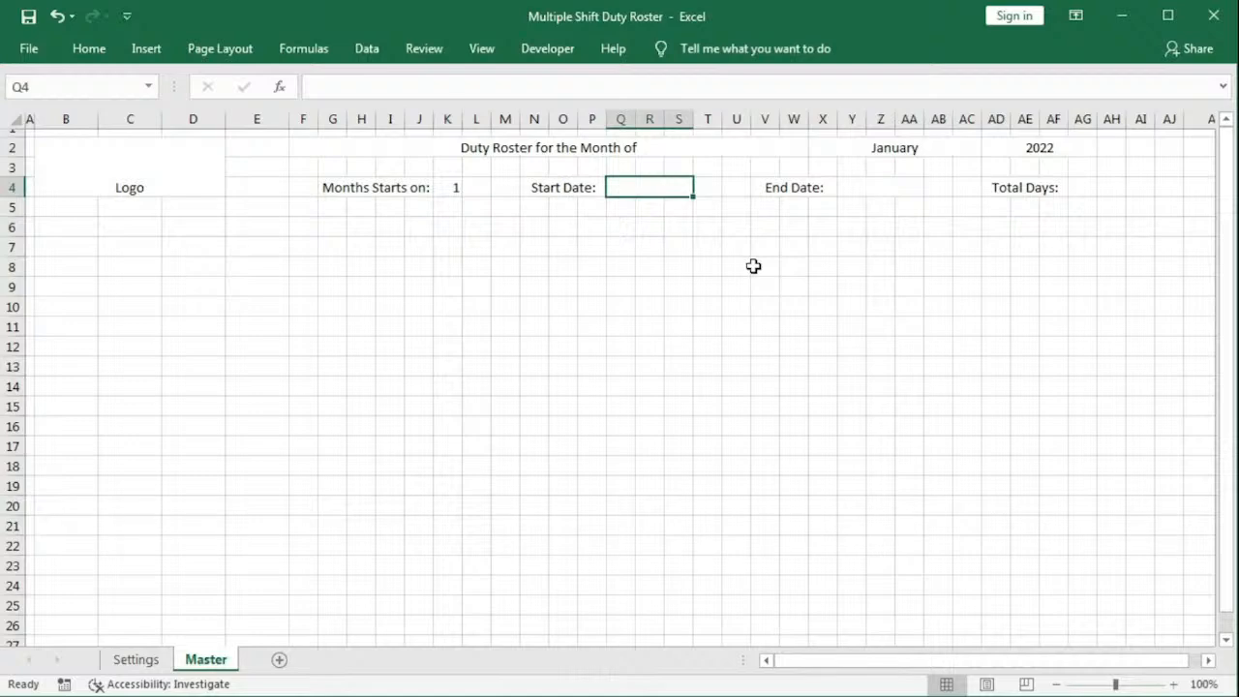
text(=)
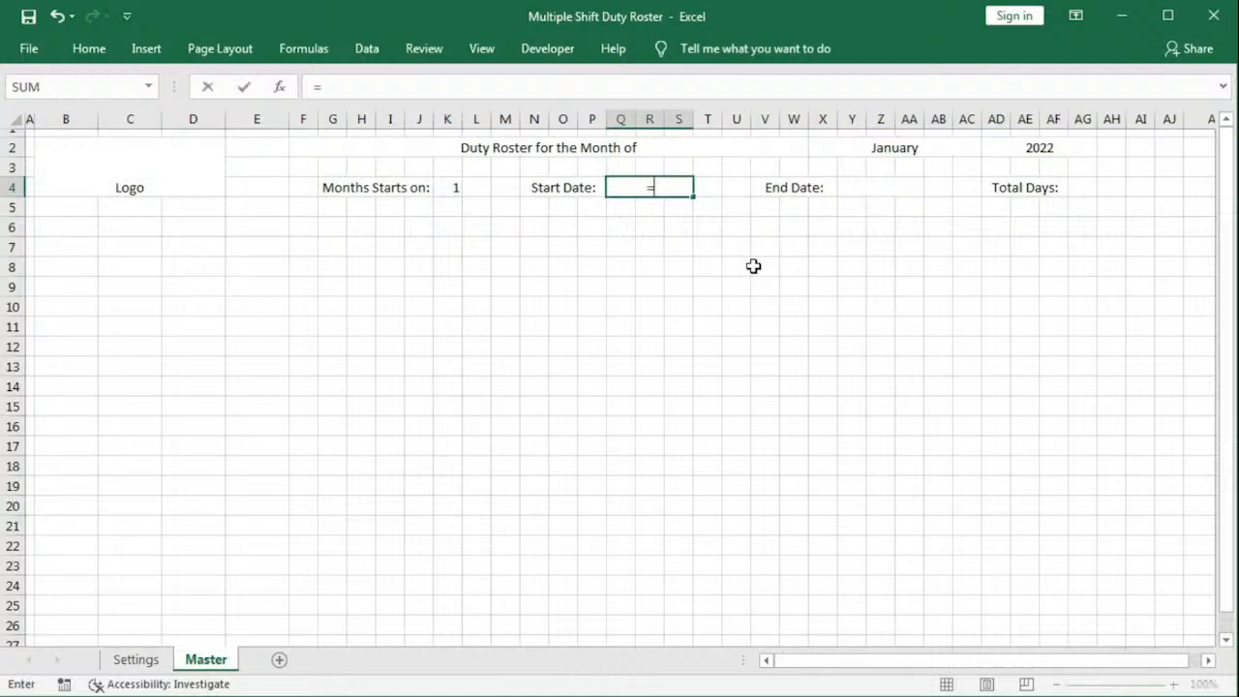
text(date)
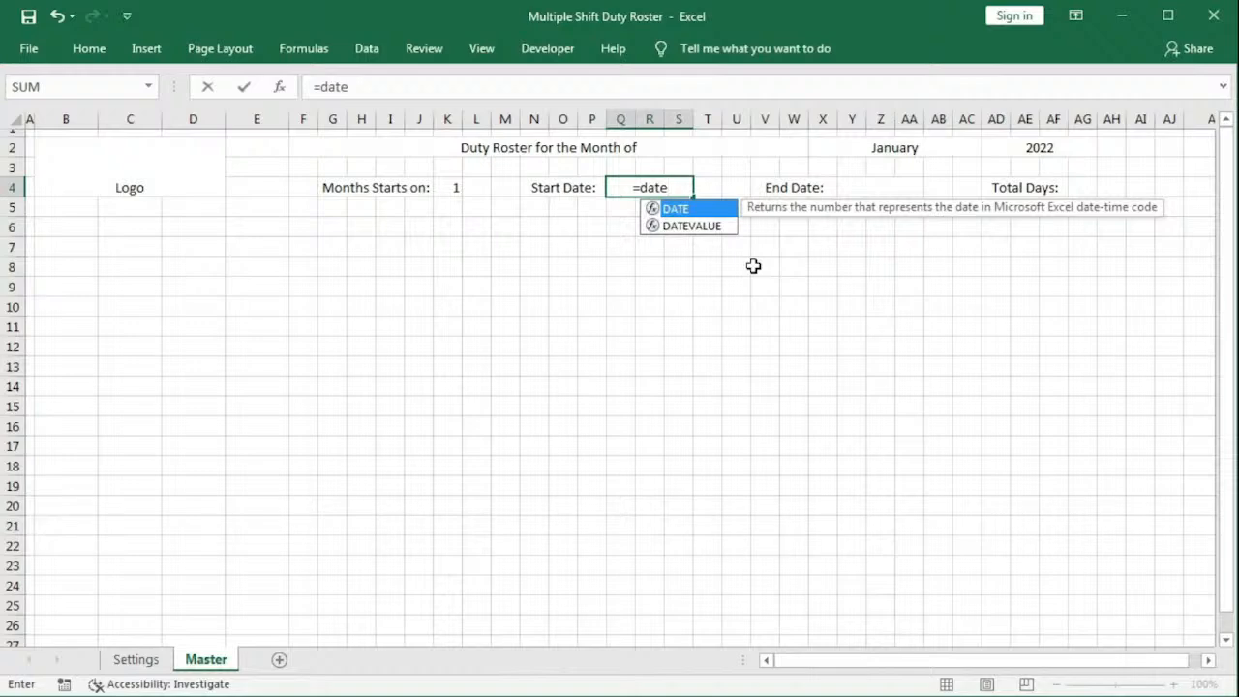
key(Down)
key(Tab)
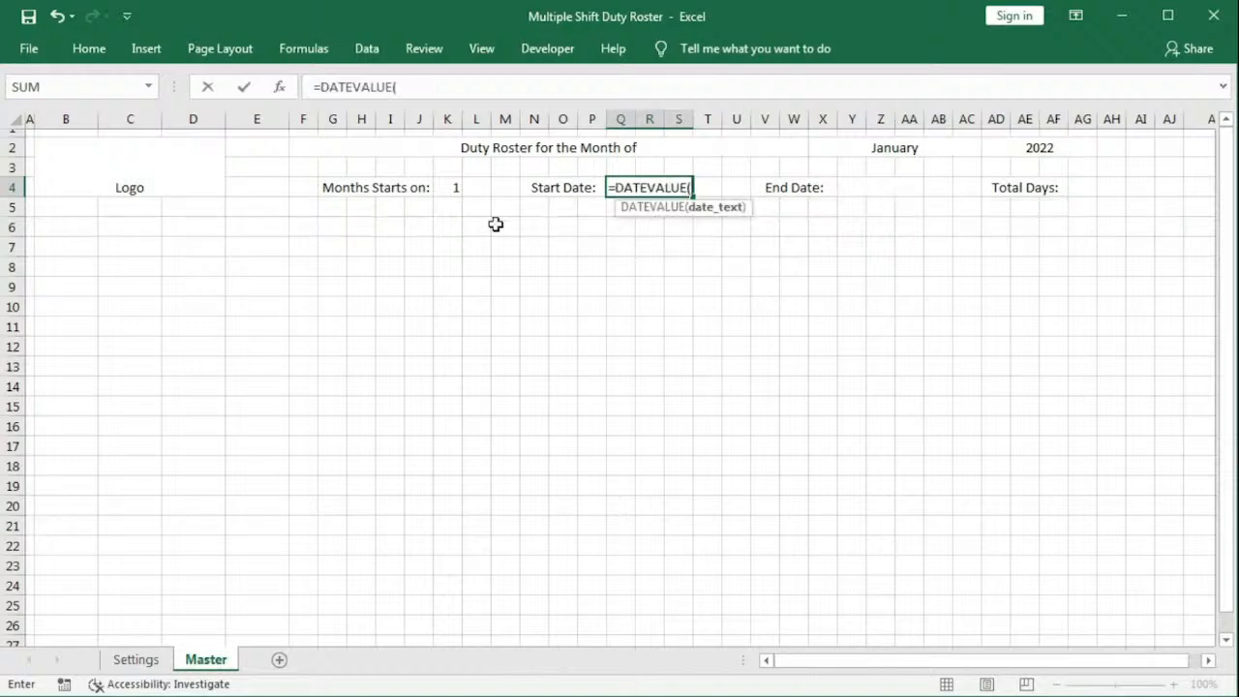
click(447, 189)
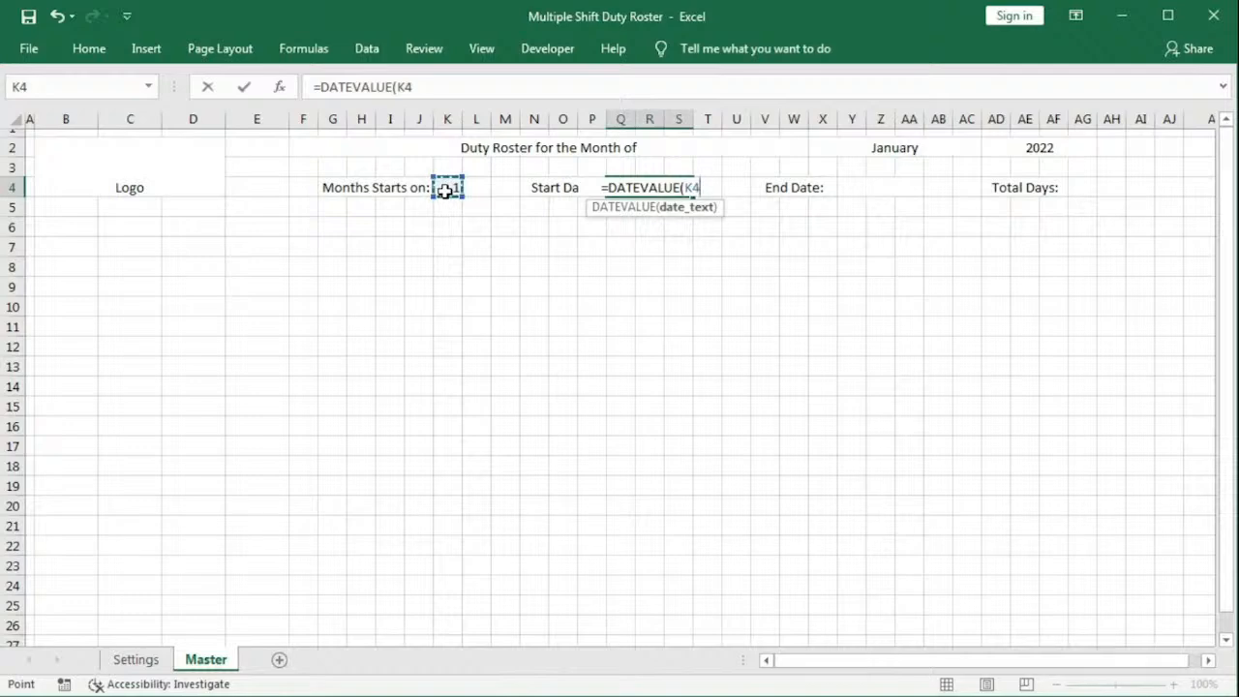
text(&)
click(855, 146)
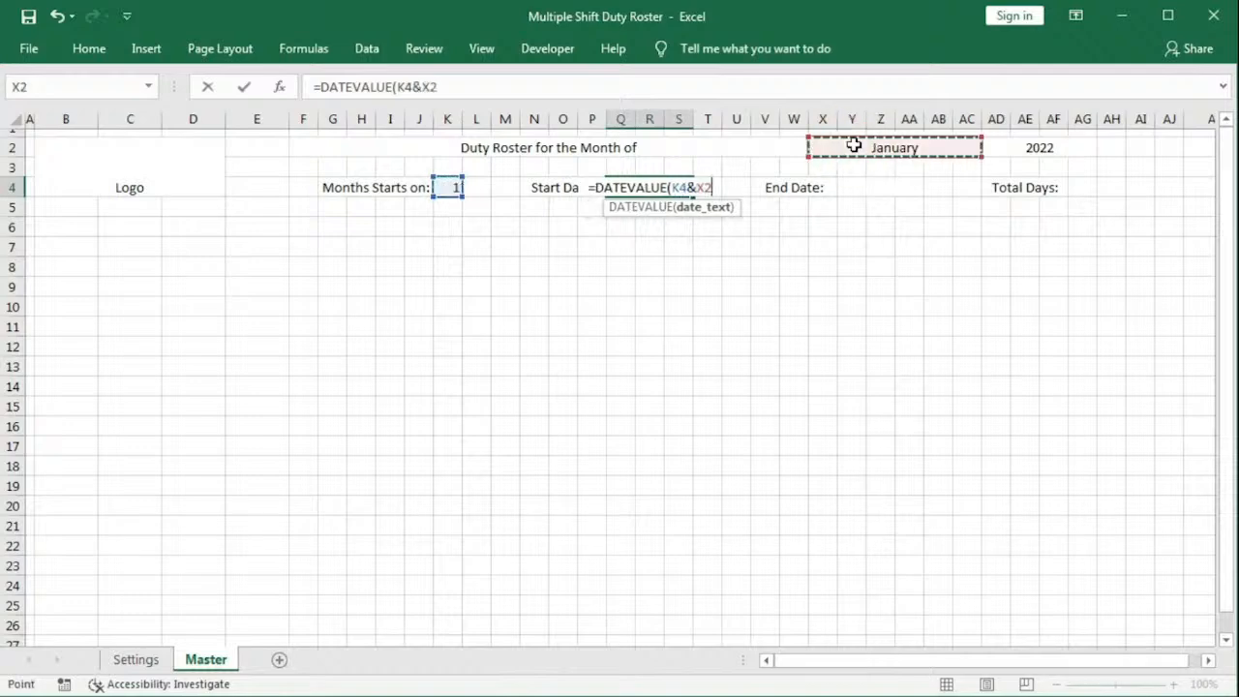
text(&)
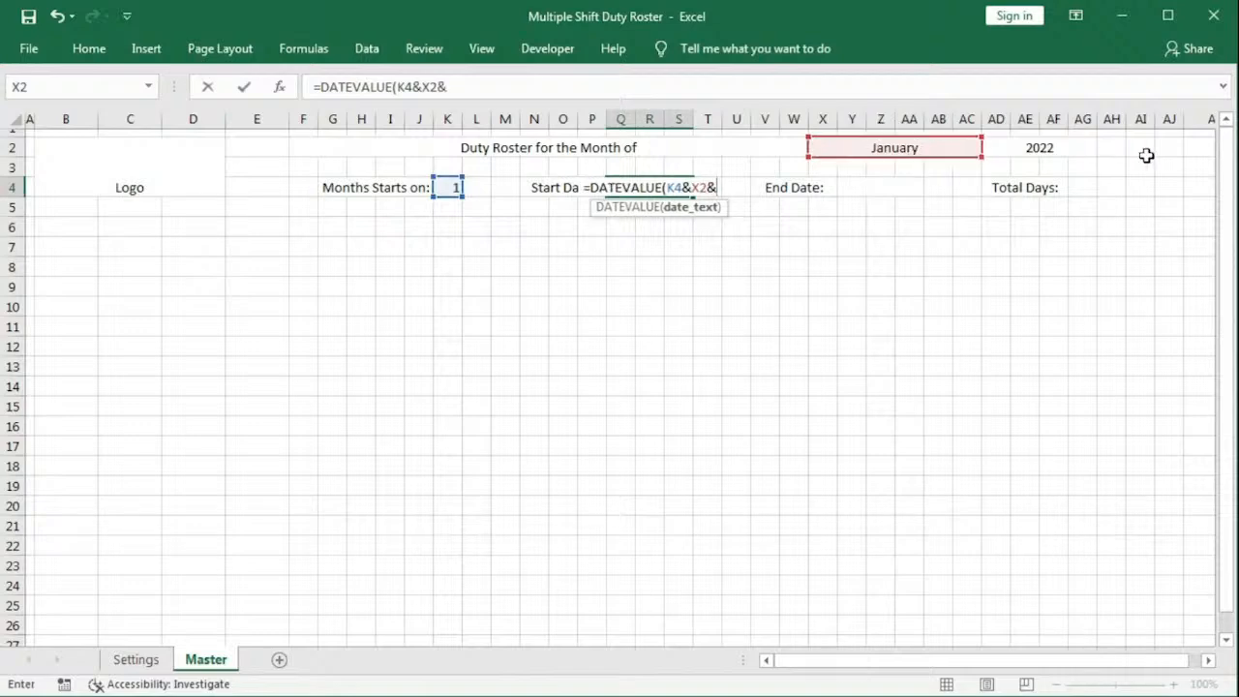
click(1037, 146)
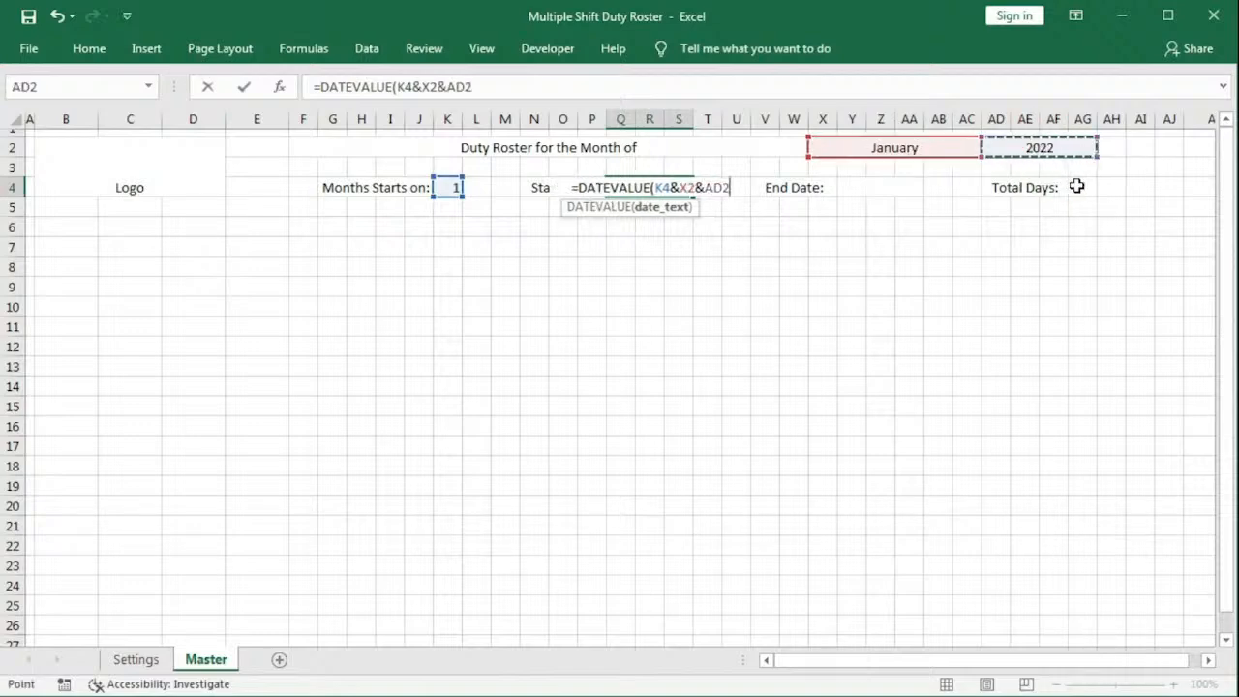
text())
key(Return)
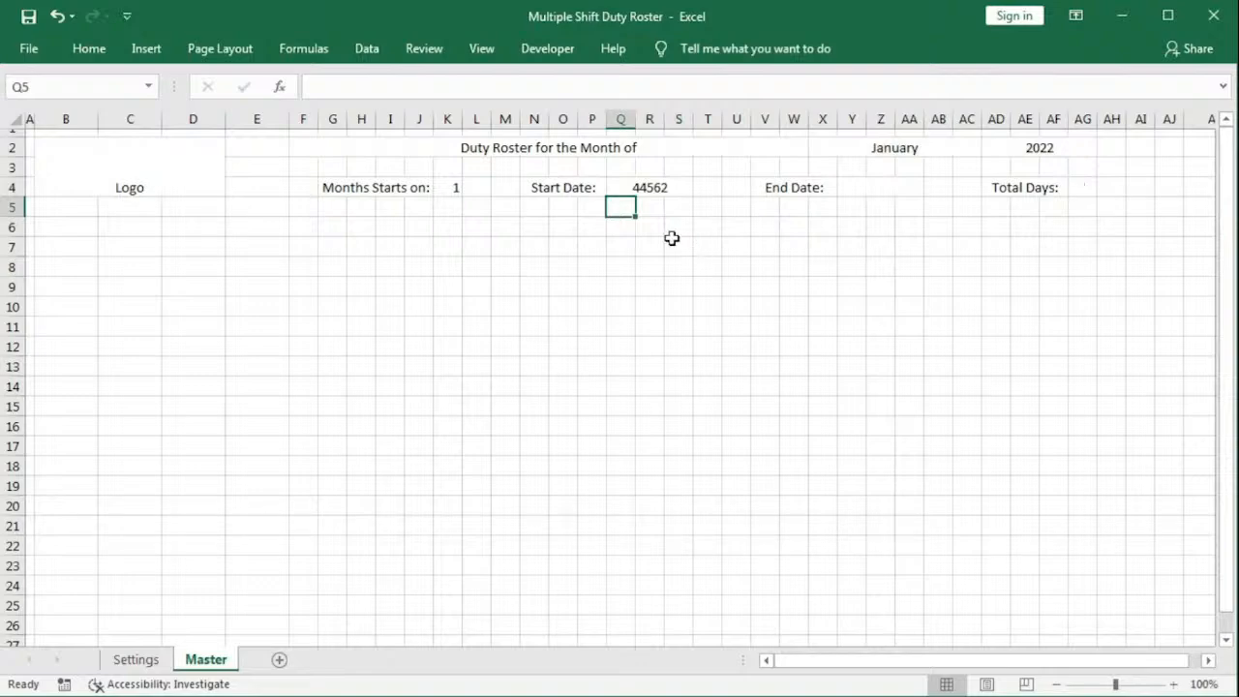
Step: Open the cell formatting options for the Start Date value in Q4 and choose the Custom number category
click(645, 187)
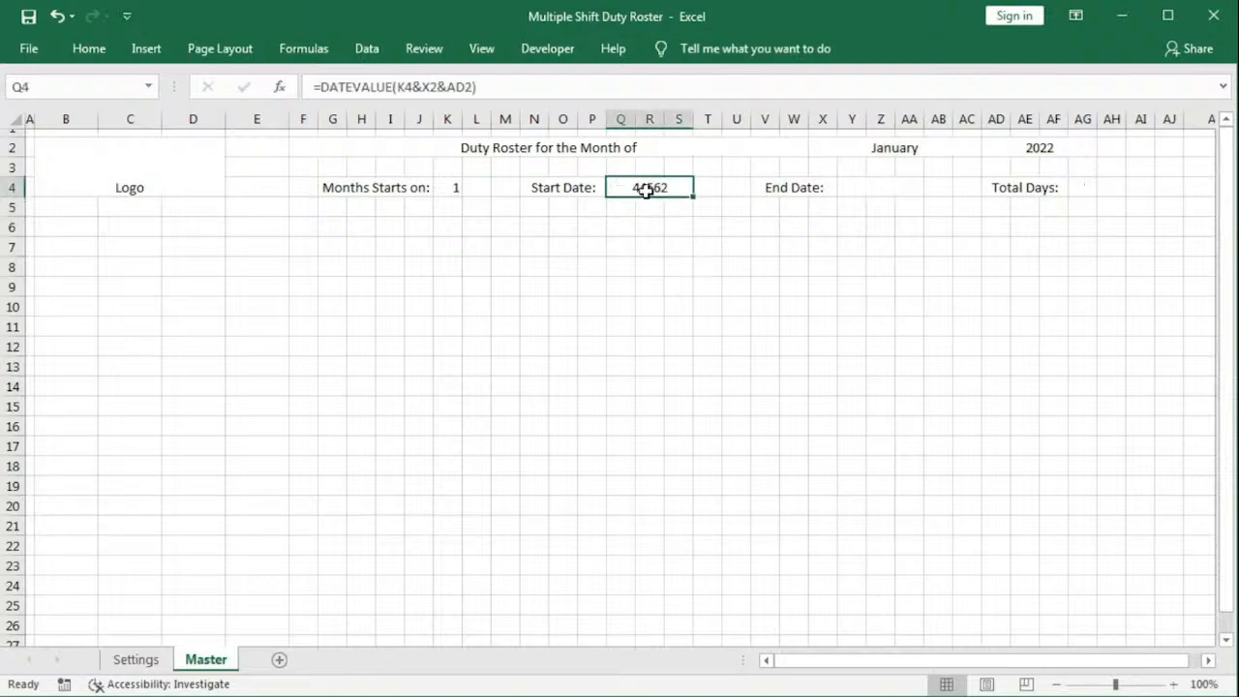
right_click(645, 190)
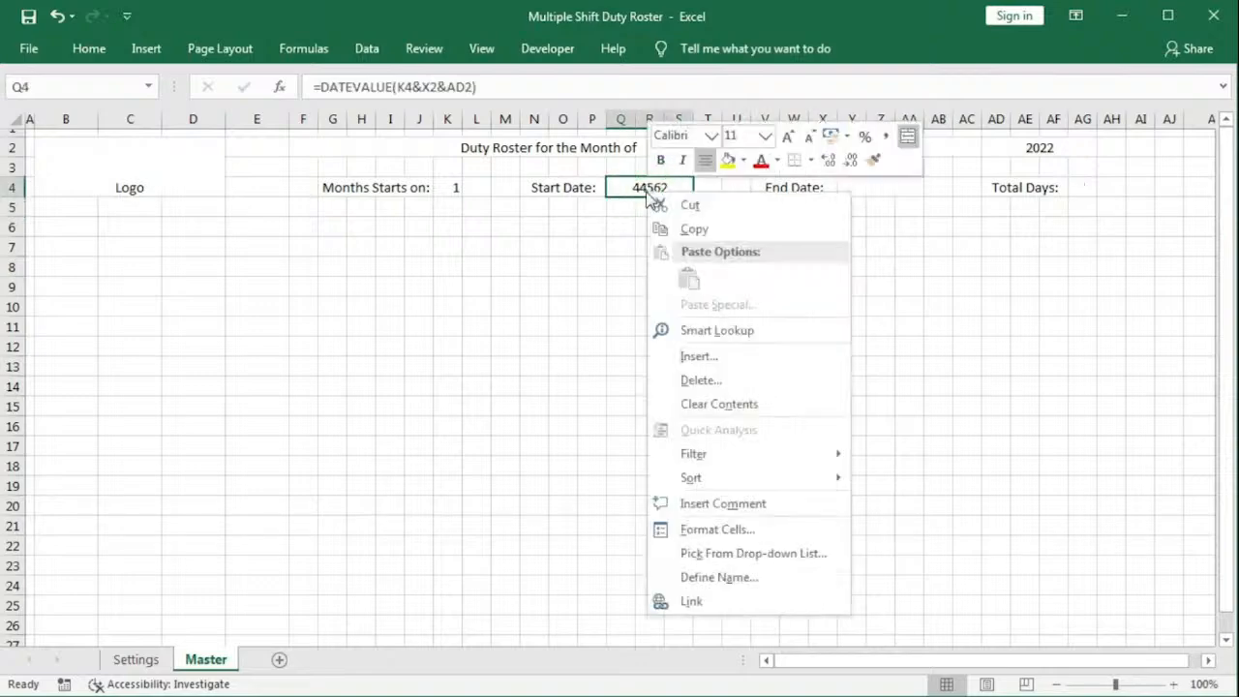
click(712, 529)
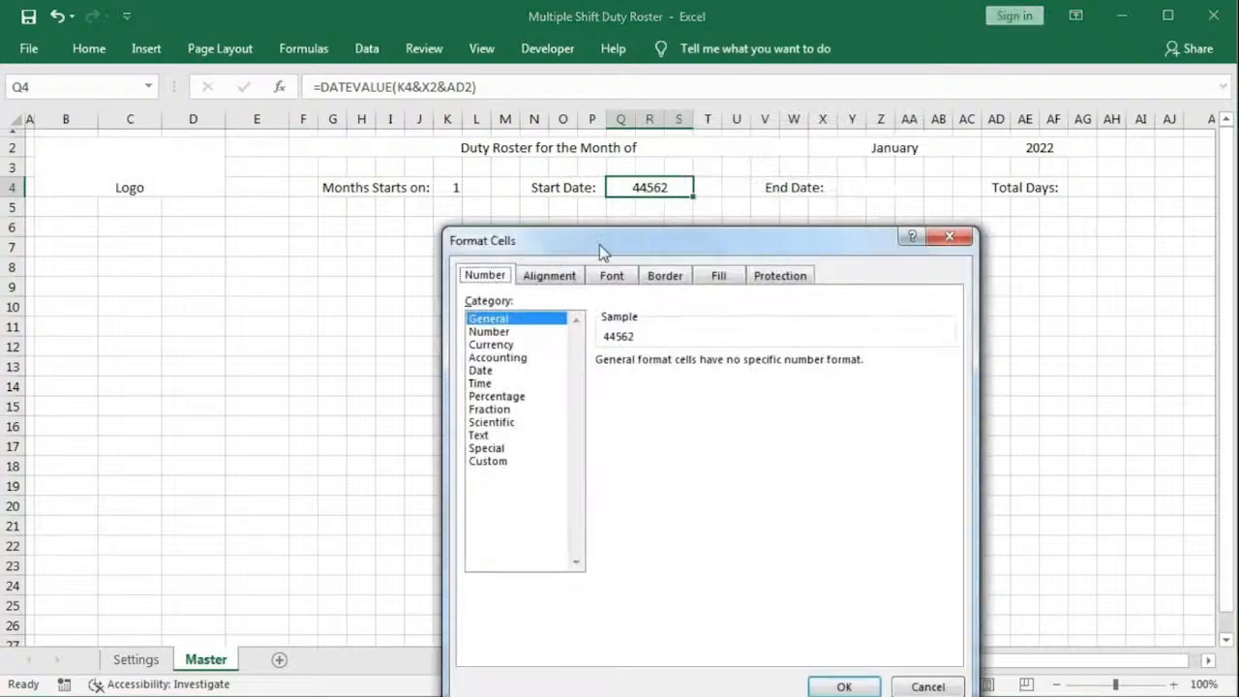
drag(599, 244, 533, 202)
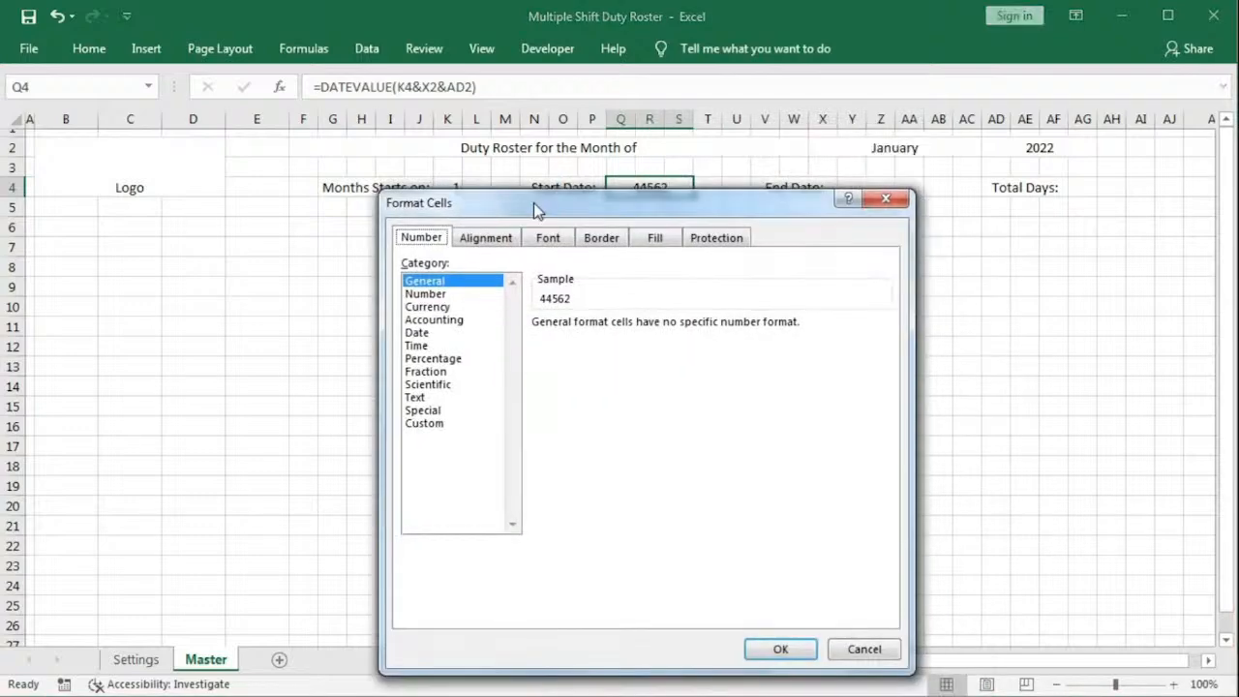
click(434, 410)
click(426, 424)
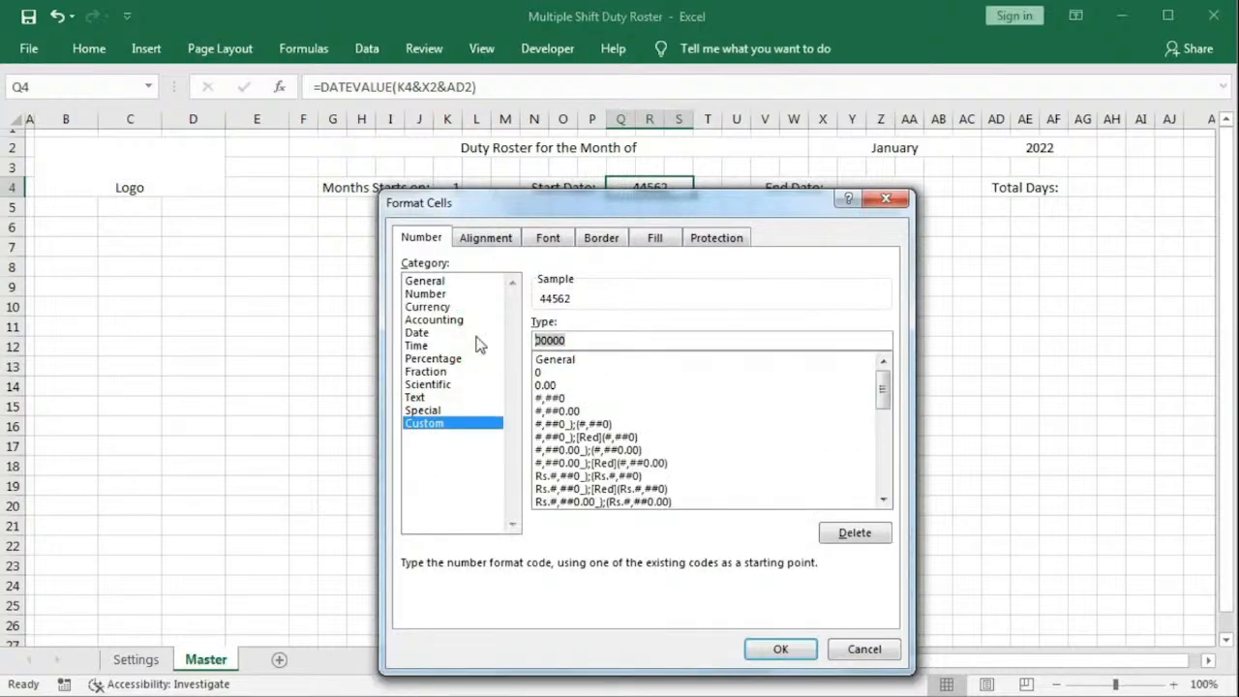
Step: Apply the custom number format dd-mm-e to the Start Date cell Q4
text(dd-mm-e)
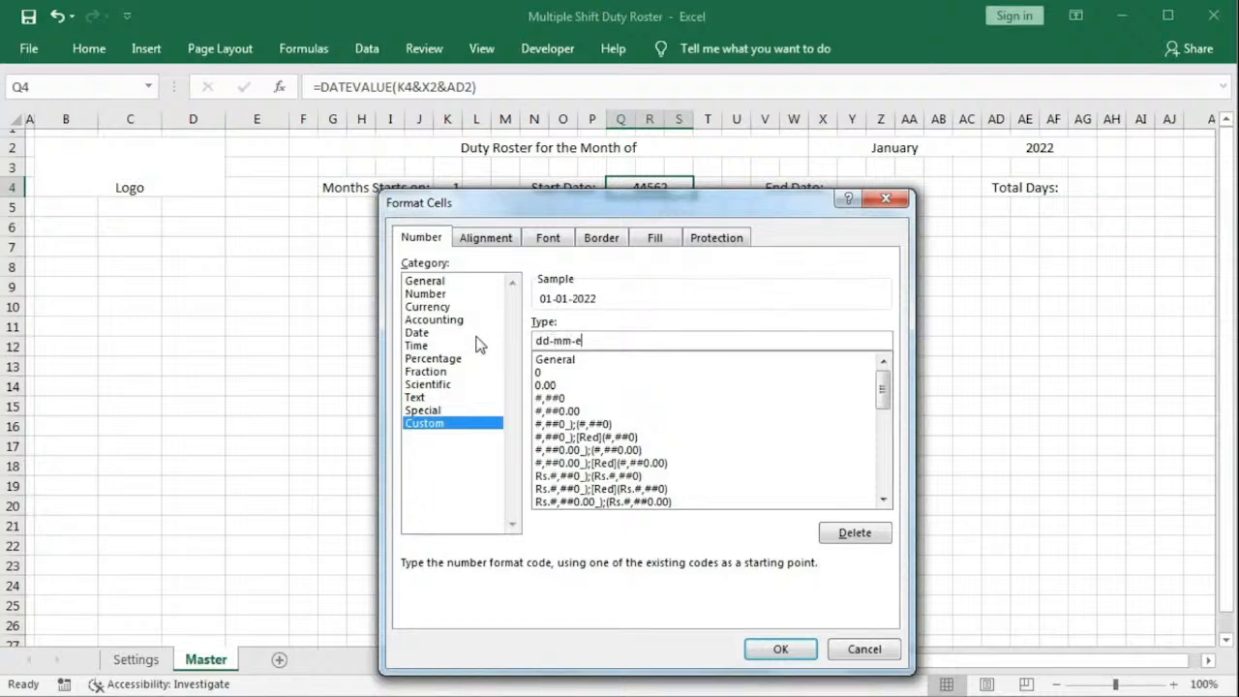
click(781, 648)
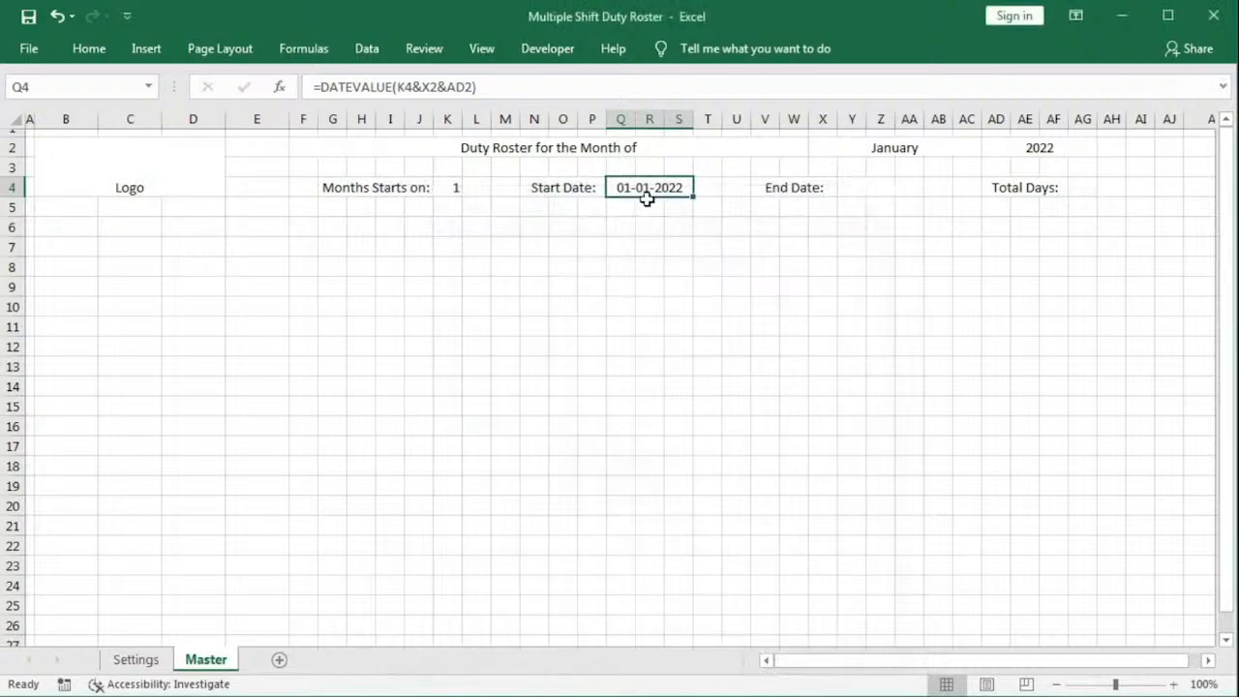
Step: Enter the formula =EOMONTH(Q4,0) in the End Date cell Y4 to get the last day of the month
click(870, 190)
text(=)
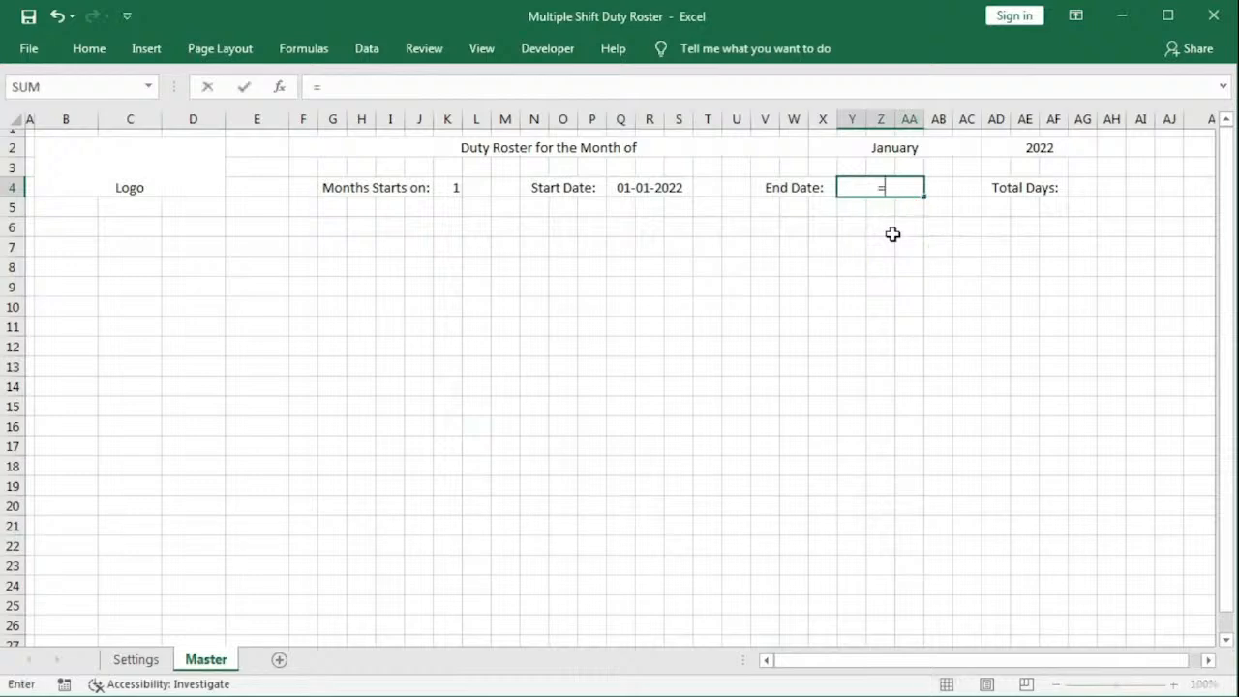
text(eo)
key(Tab)
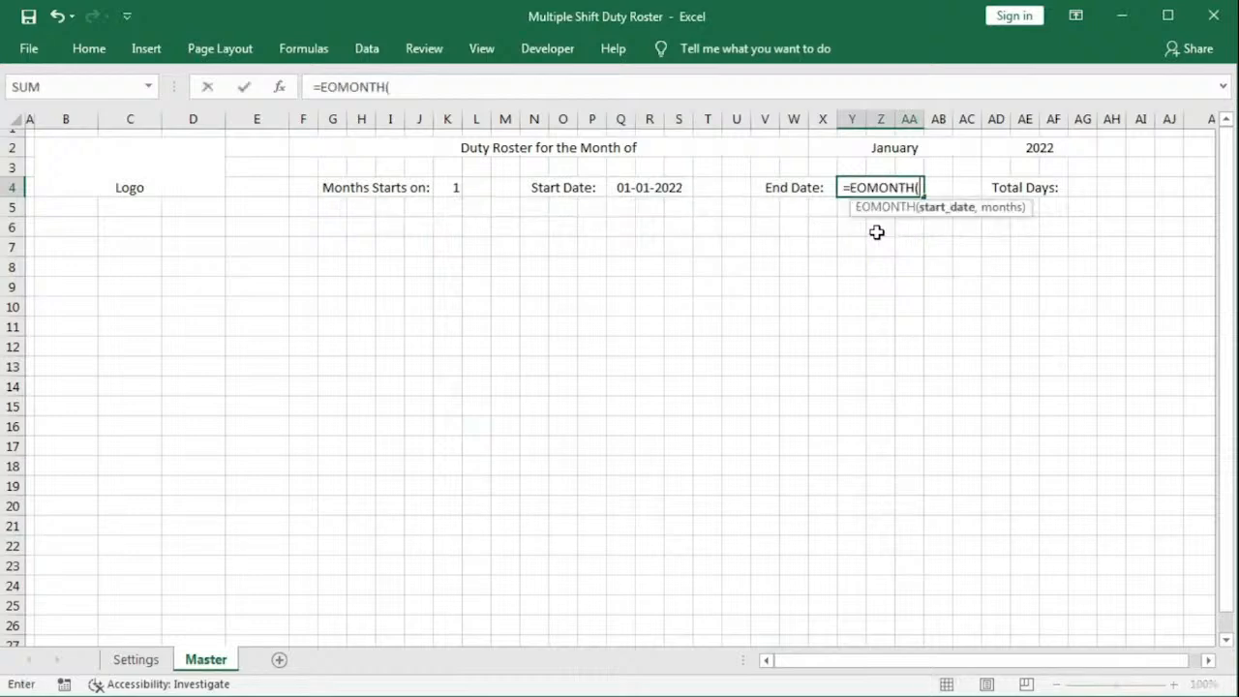
click(624, 195)
text(,)
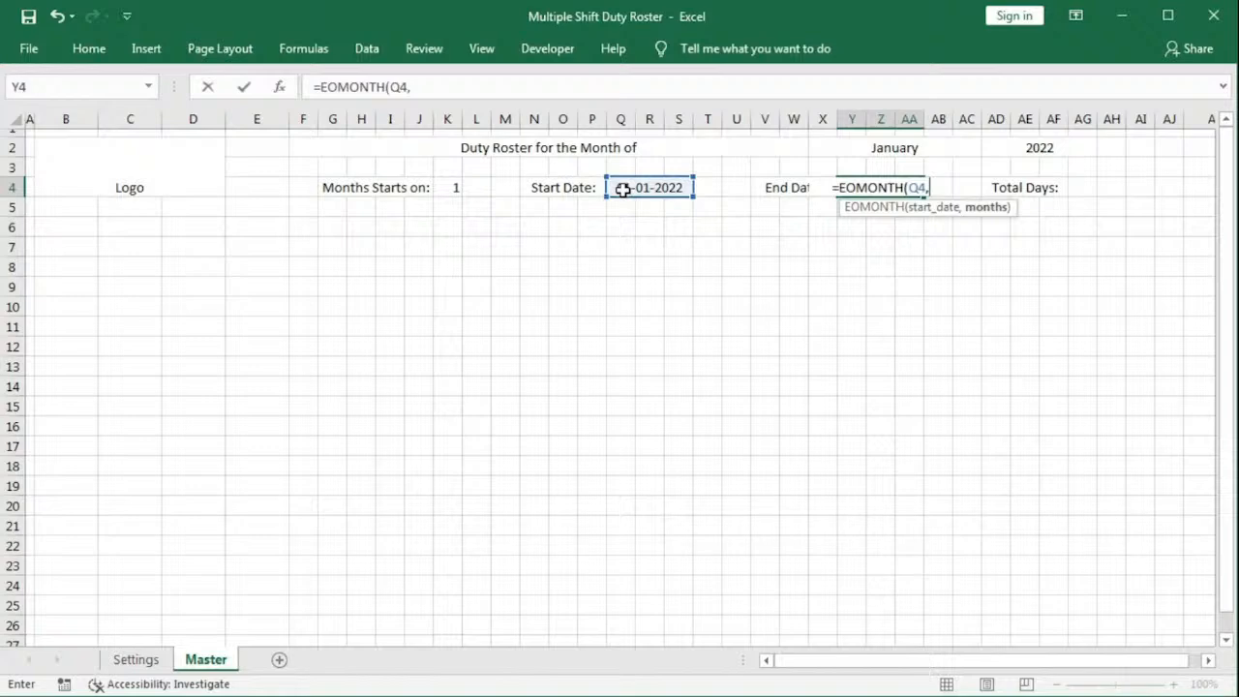
text(0)
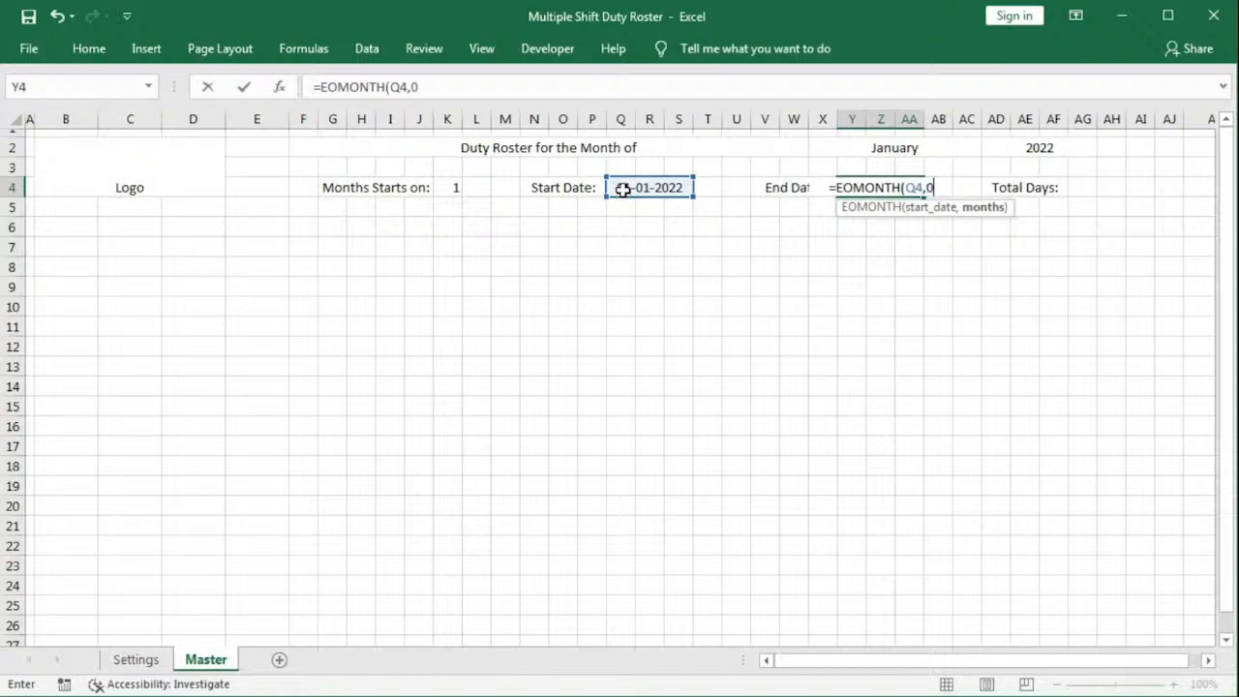
text())
key(Return)
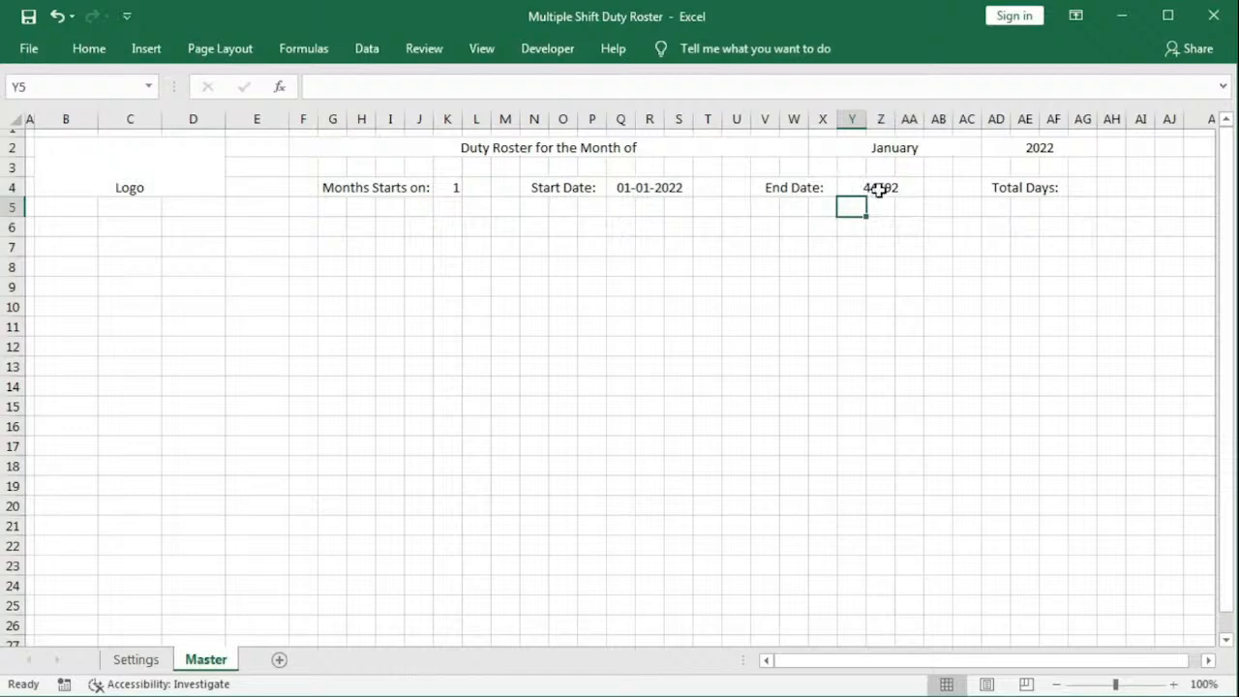
Step: Copy the date formatting of the Start Date cell Q4 onto the End Date cell Y4 with Format Painter
click(649, 187)
click(89, 48)
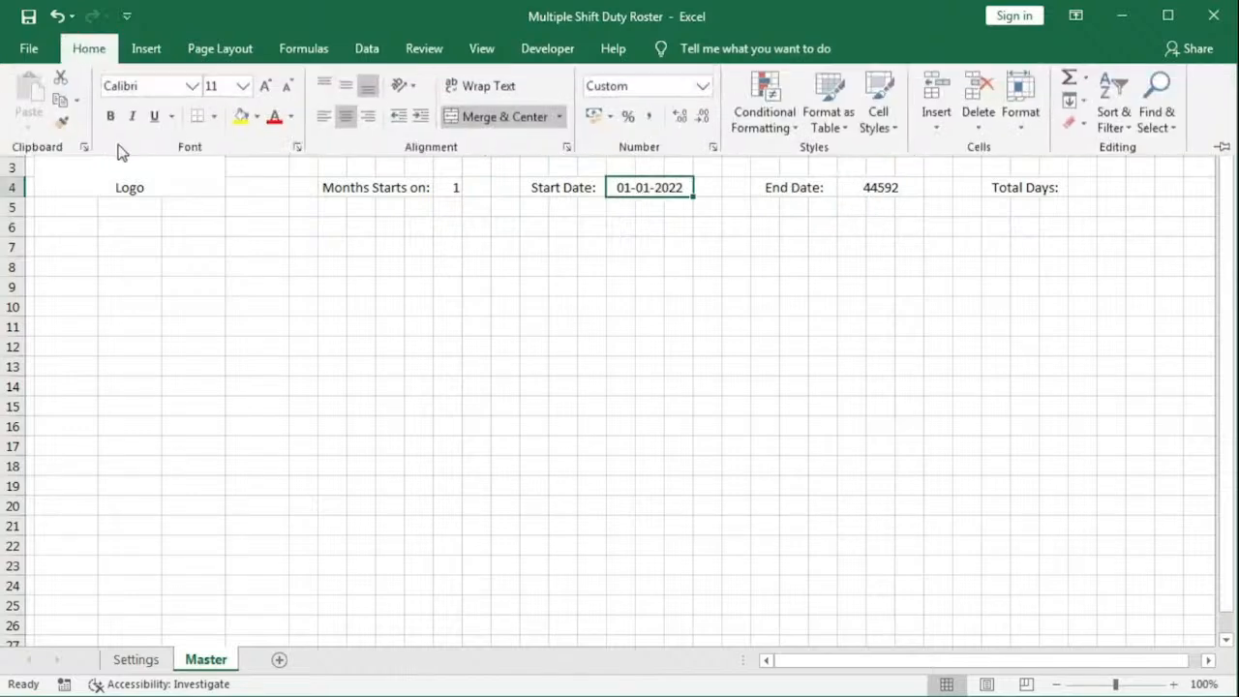
click(60, 122)
click(861, 190)
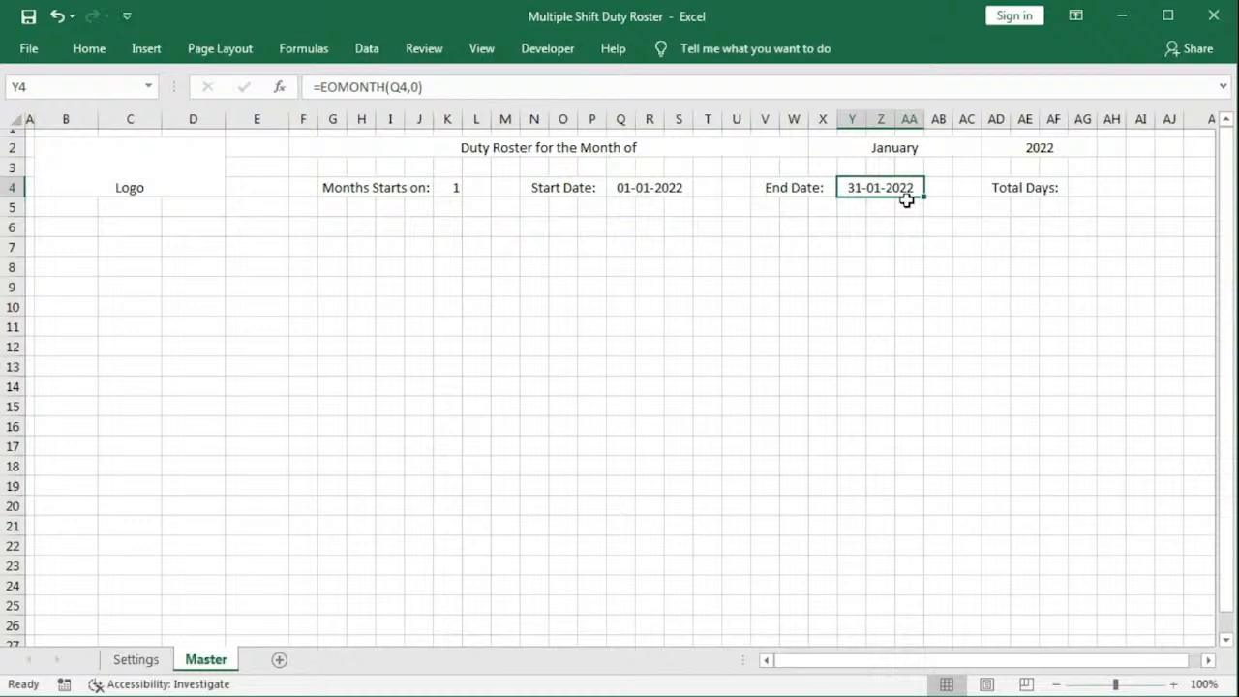
Step: Set the Months Starts on value in K4 to 5
click(457, 187)
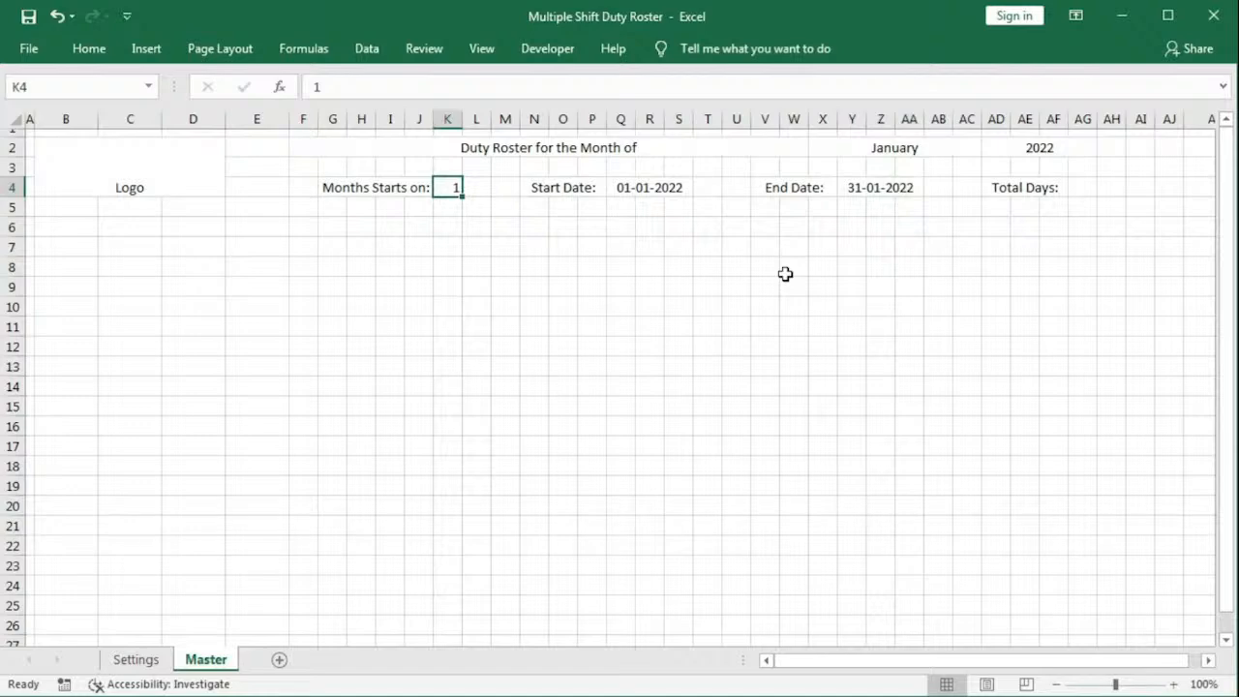
text(5)
key(Tab)
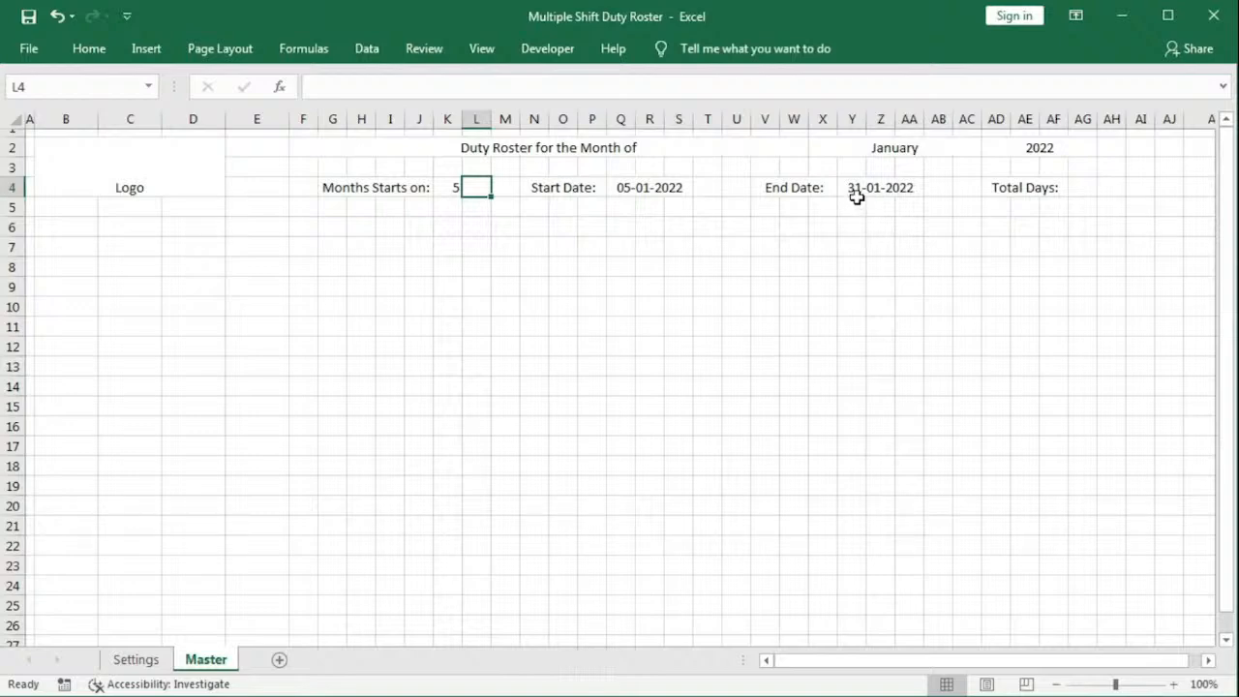
Step: Extend the End Date formula in Y4 to add the month start day from K4, less one day, after EOMONTH(Q4,0)
click(900, 189)
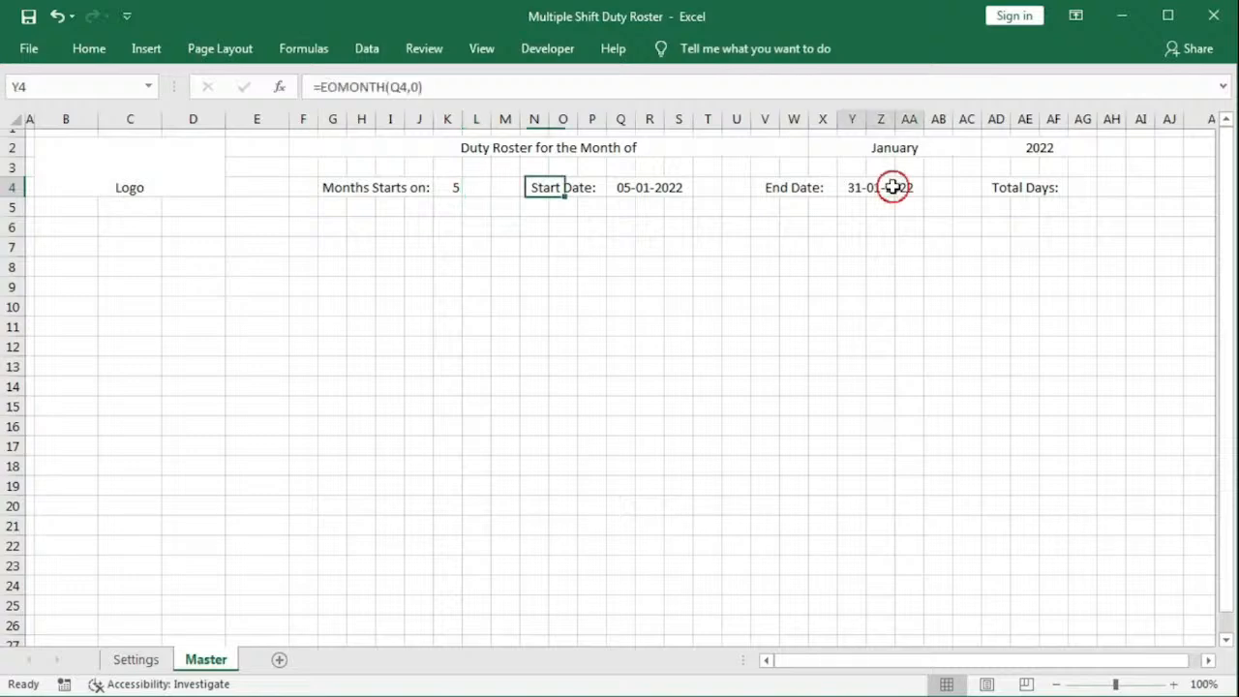
double_click(899, 187)
click(940, 186)
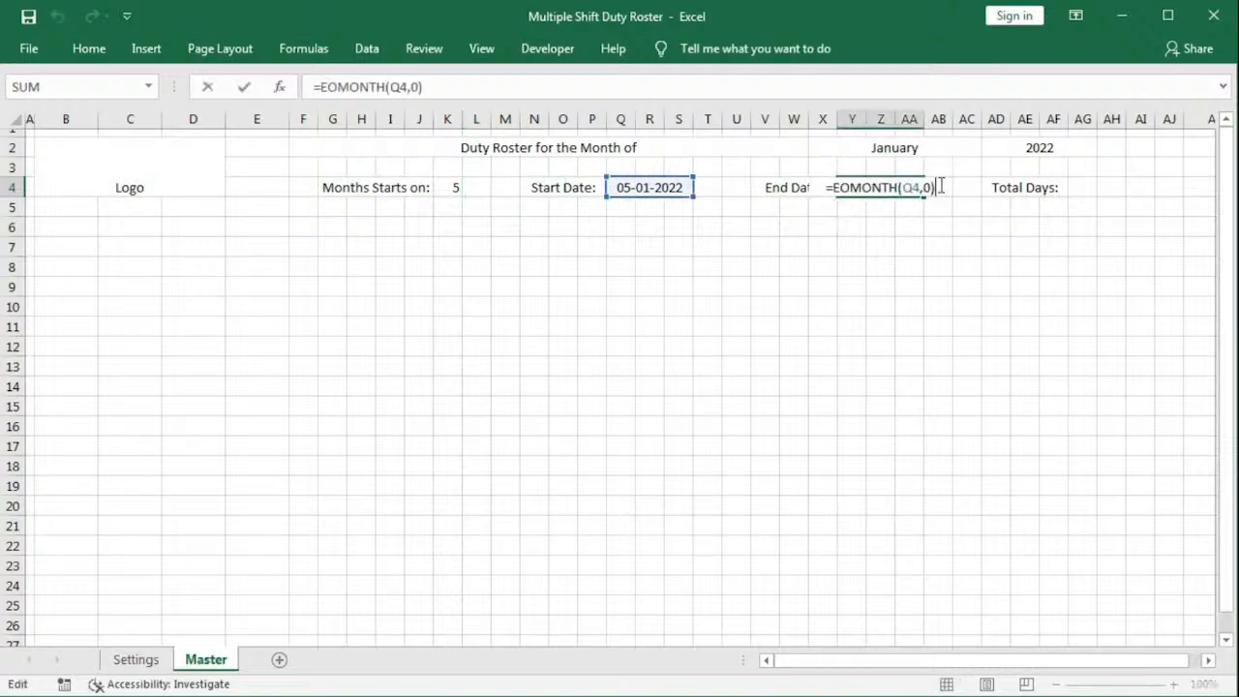
text(+)
click(447, 187)
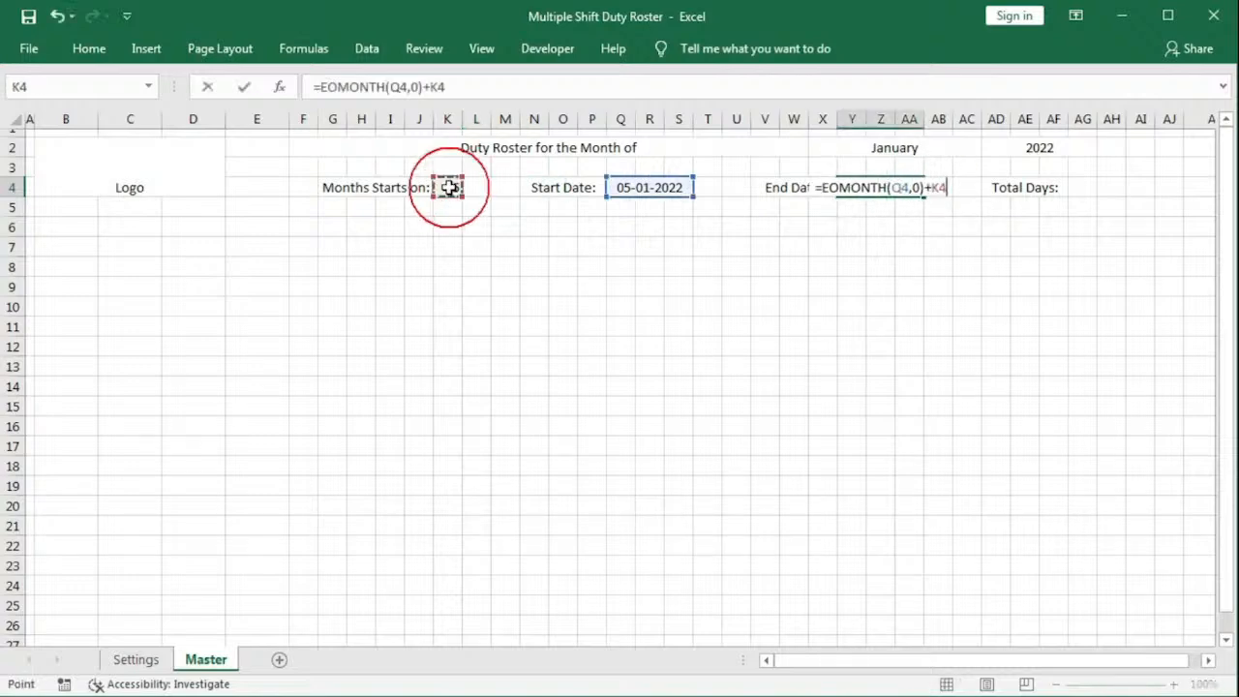
key(Return)
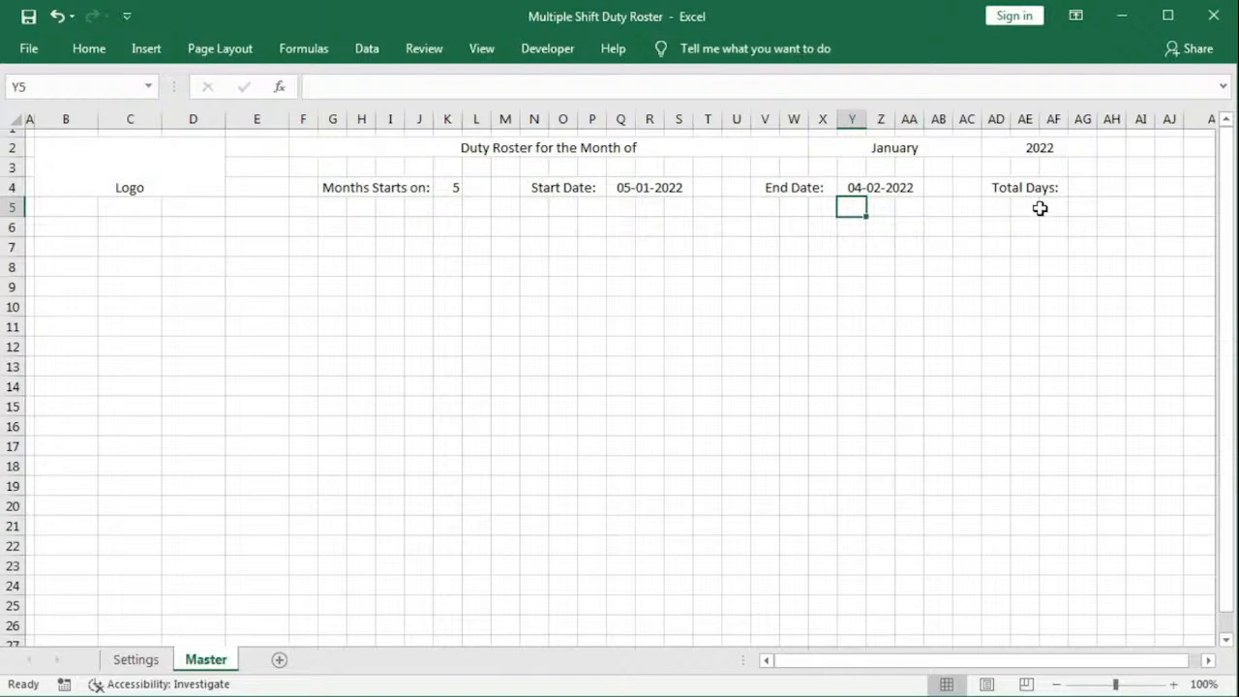
Step: Calculate the Total Days in AG4 with the formula =Y4-Q4+1
click(1074, 188)
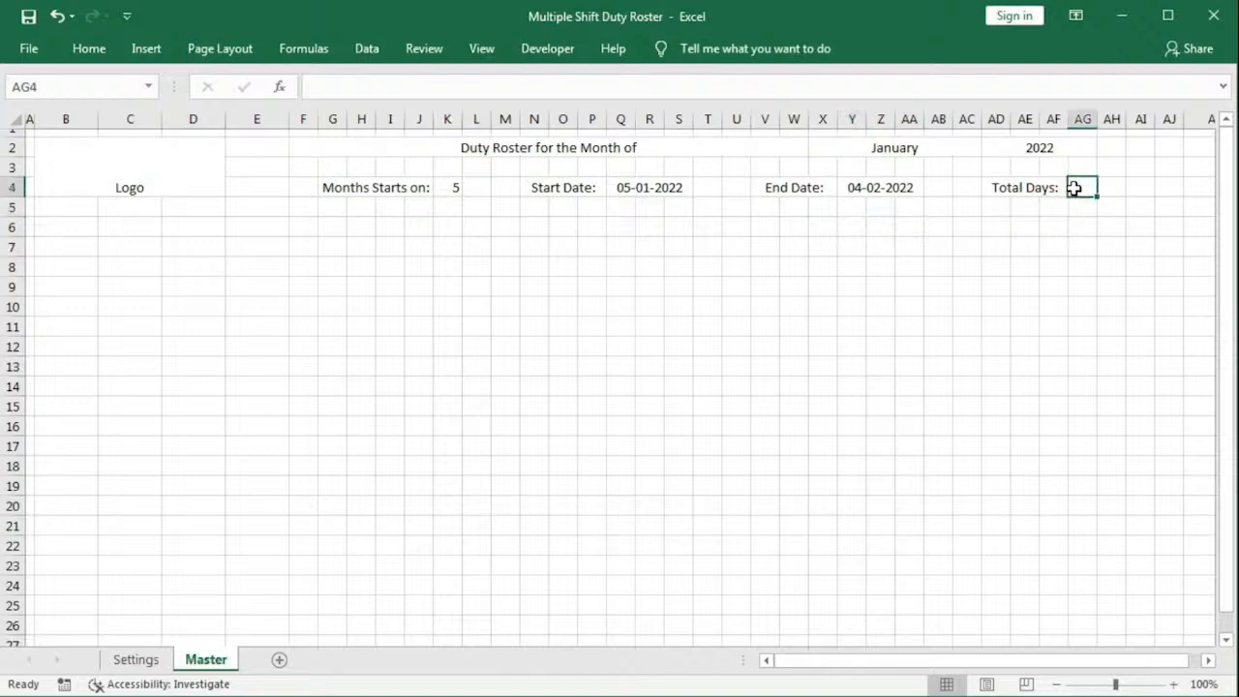
text(=)
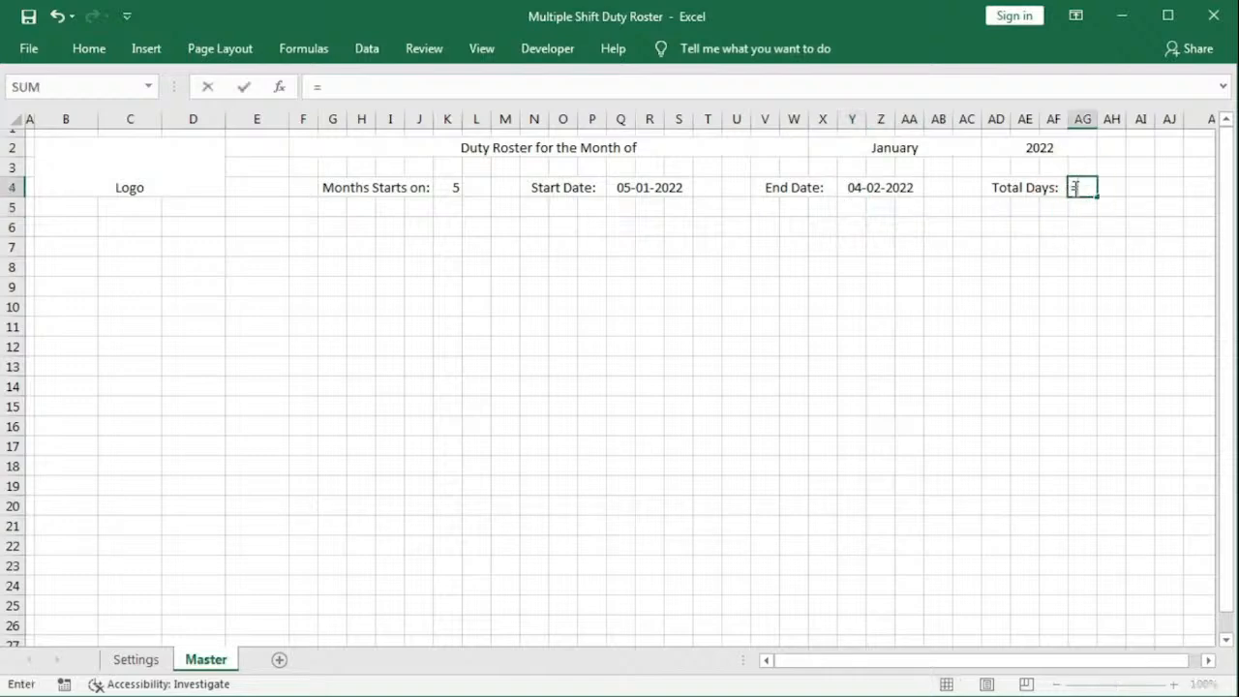
click(863, 186)
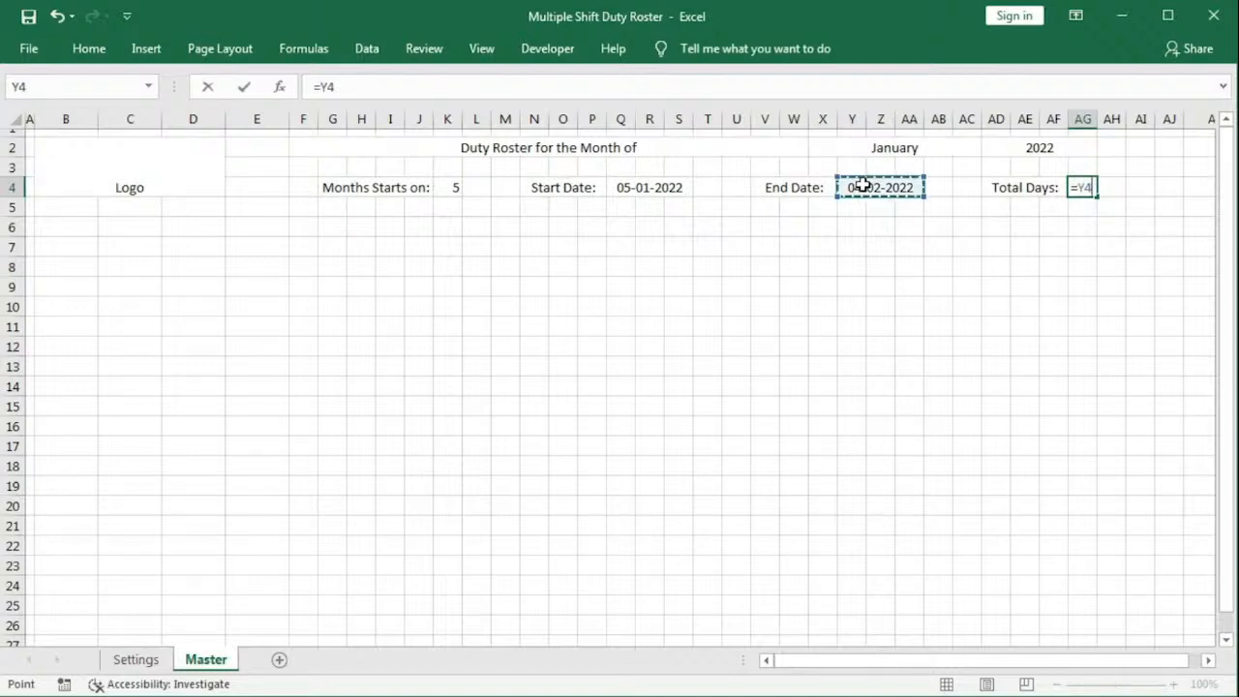
text(-)
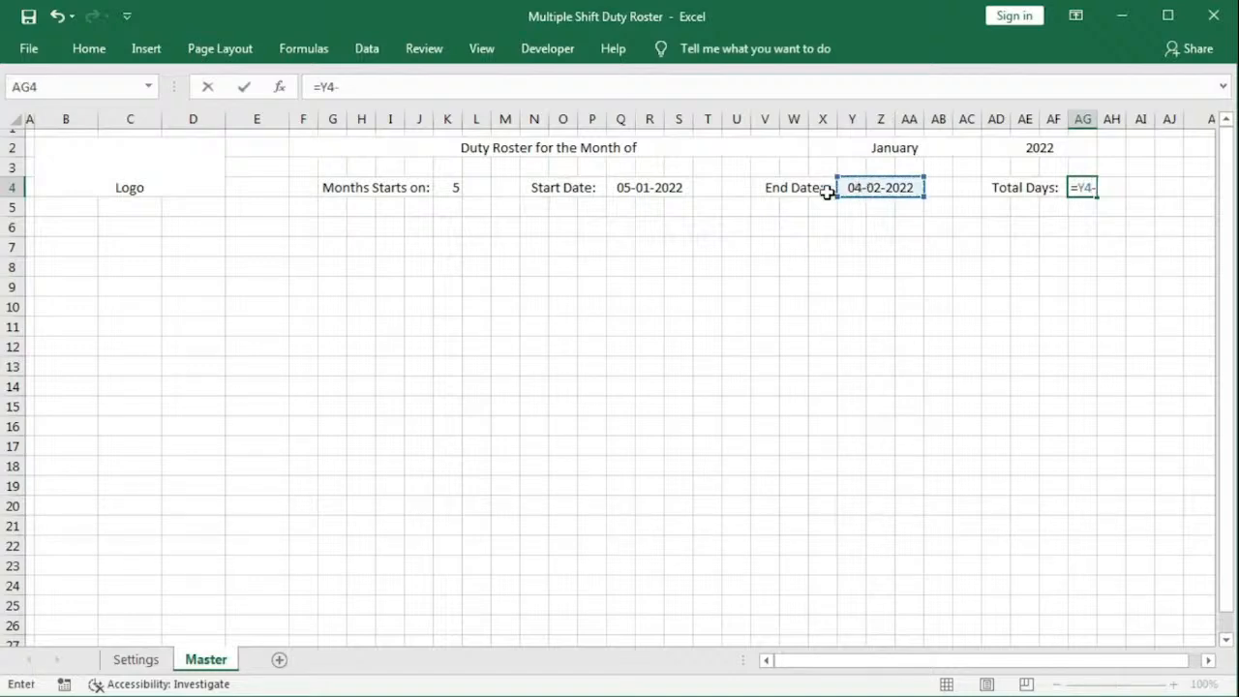
click(643, 187)
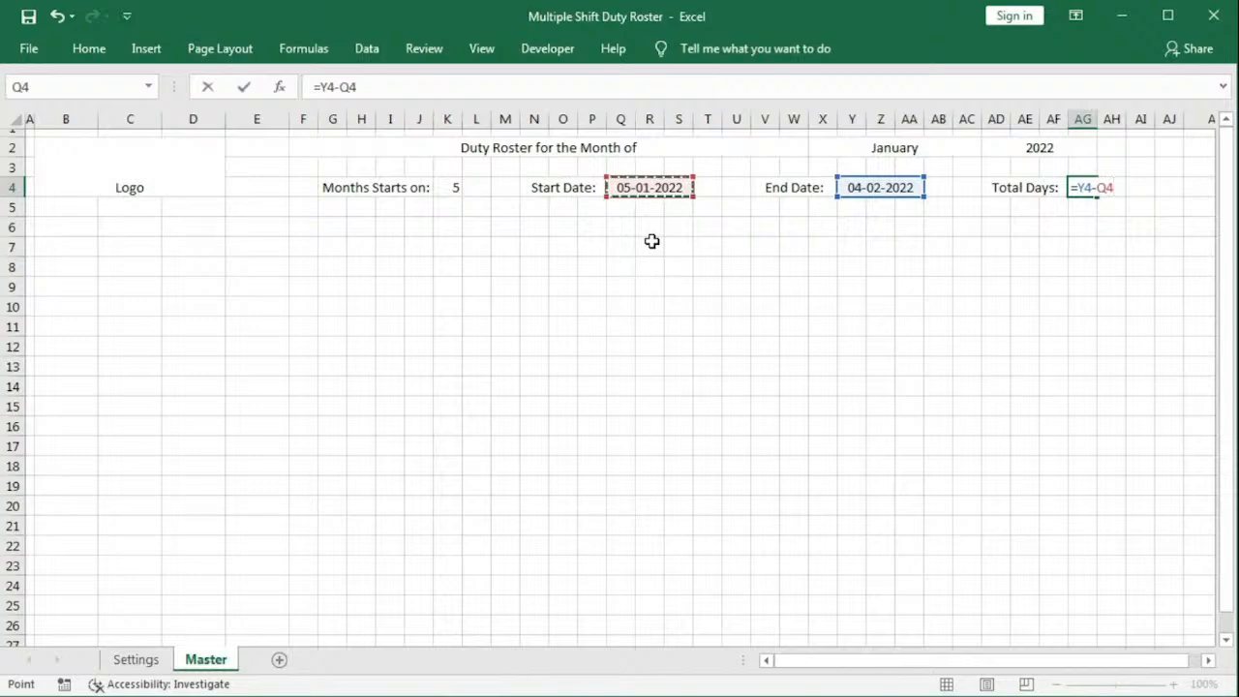
text(+1)
key(Return)
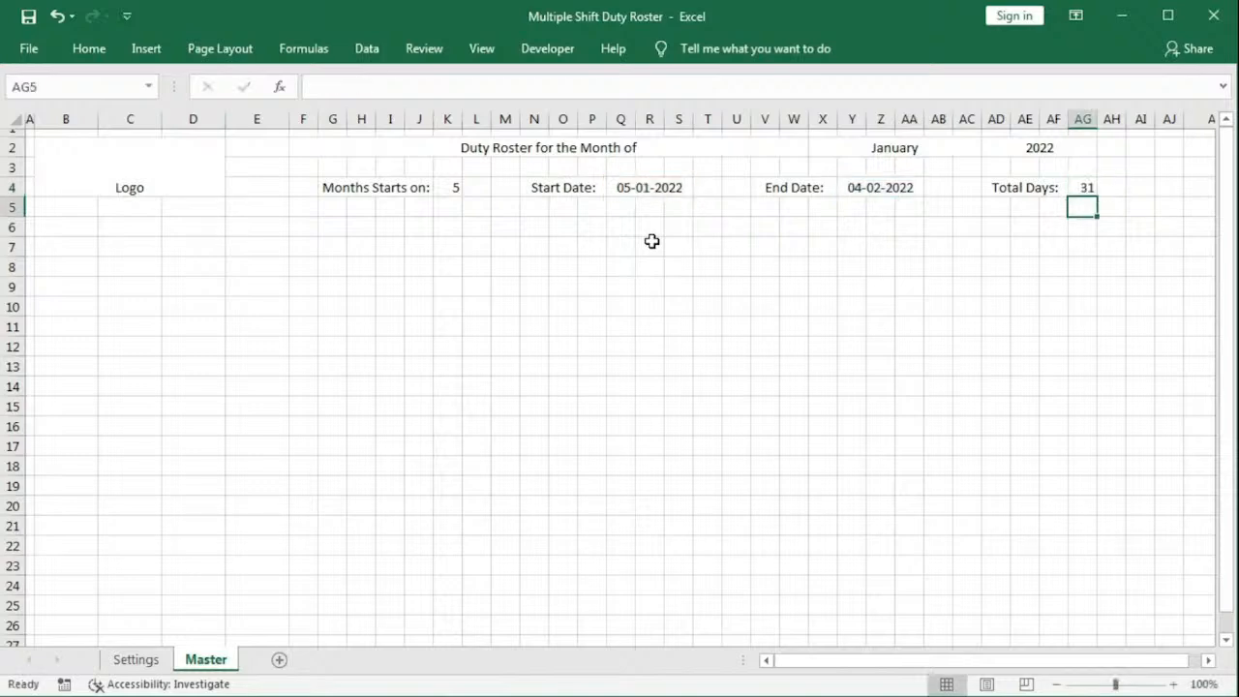
Step: Replace the Total Days formula in AG4 with =DATEDIF(Q4,Y4,"d")+1
click(1075, 186)
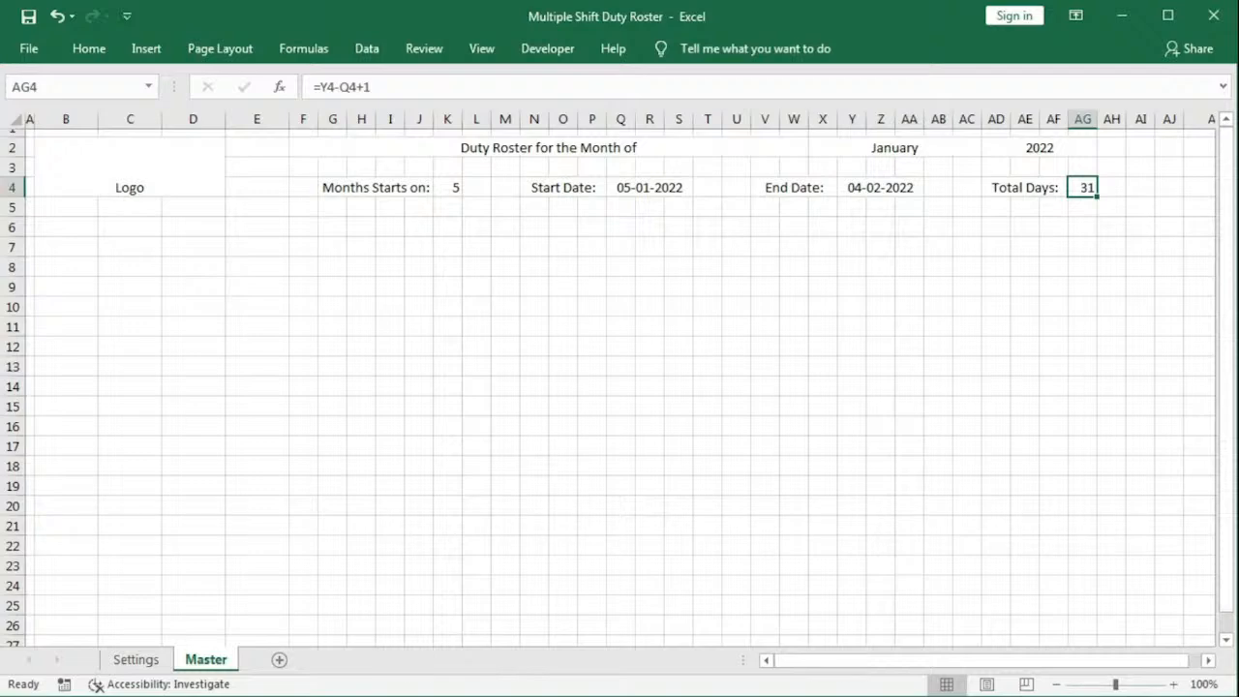
text(=date)
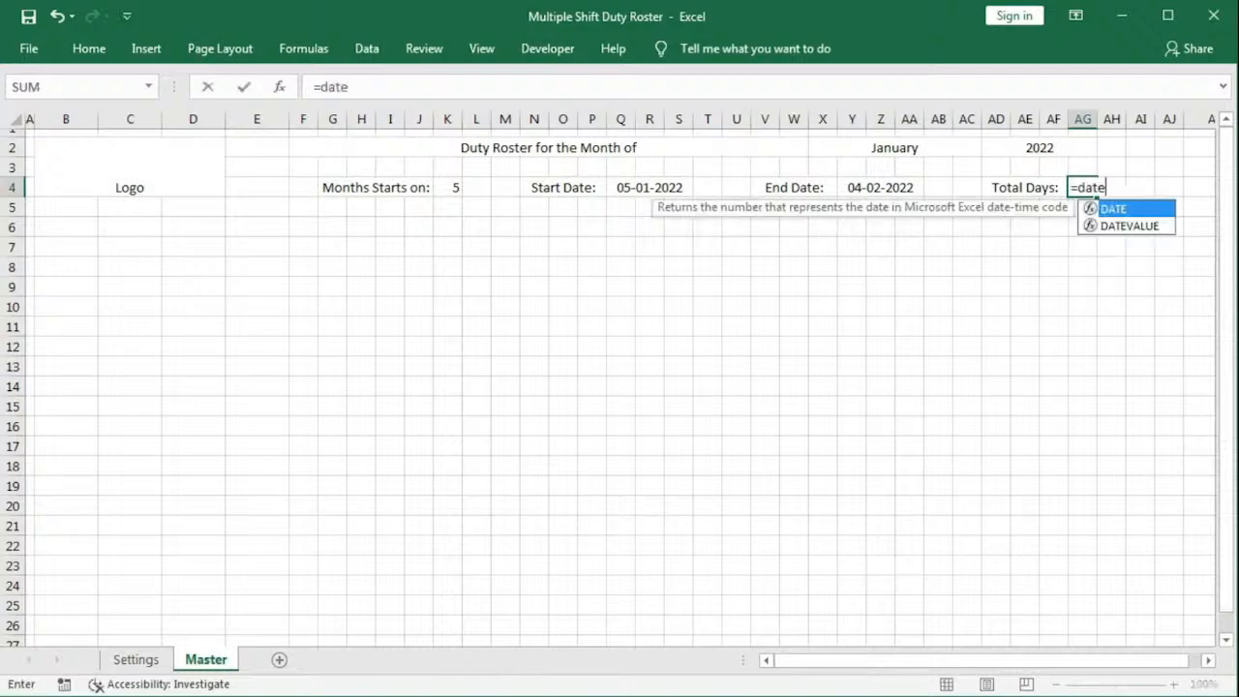
text(dif)
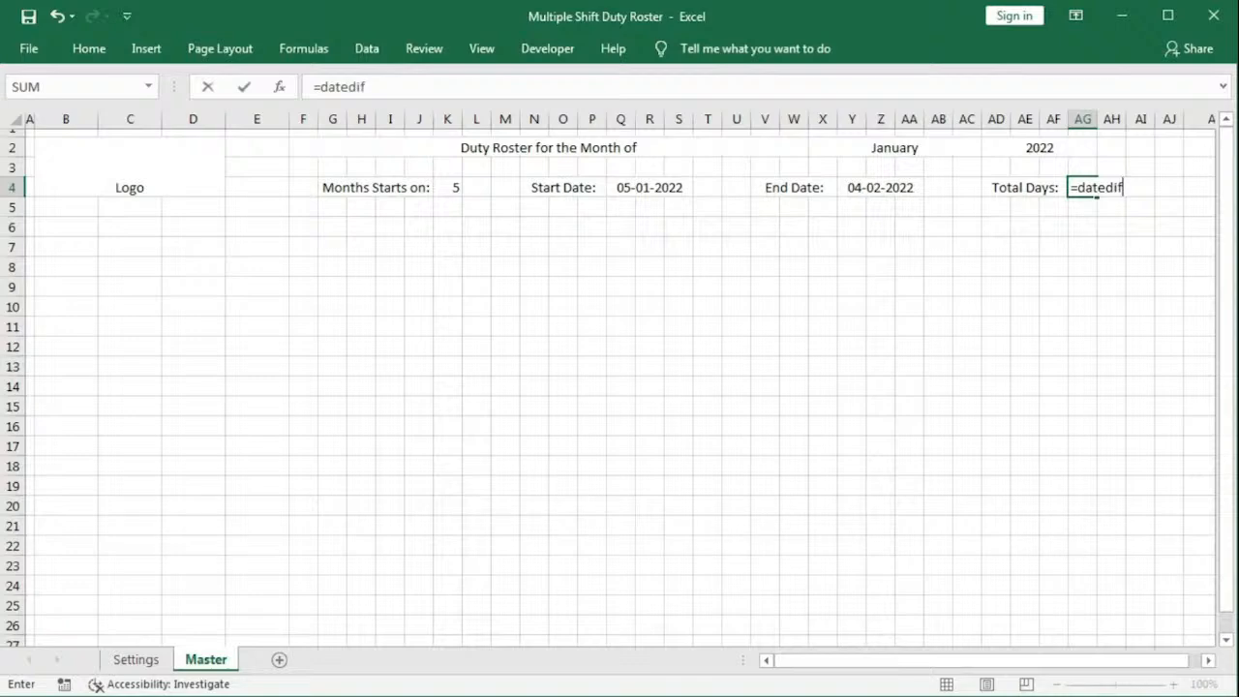
text(()
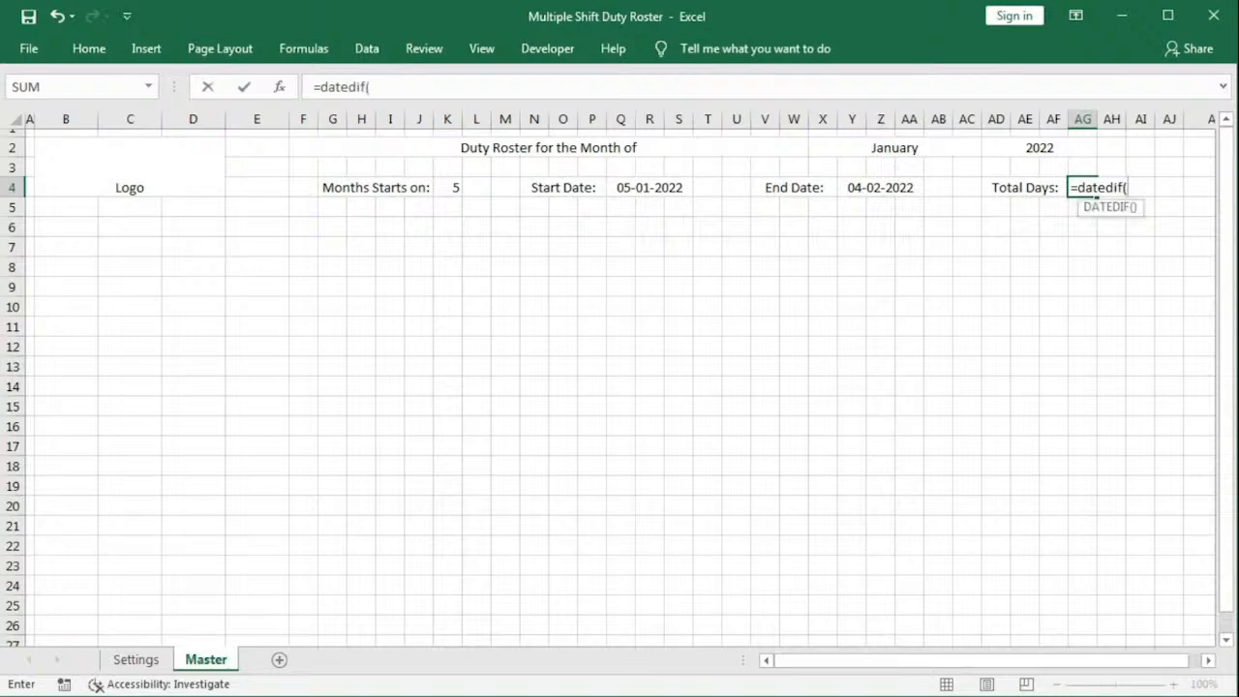
click(654, 188)
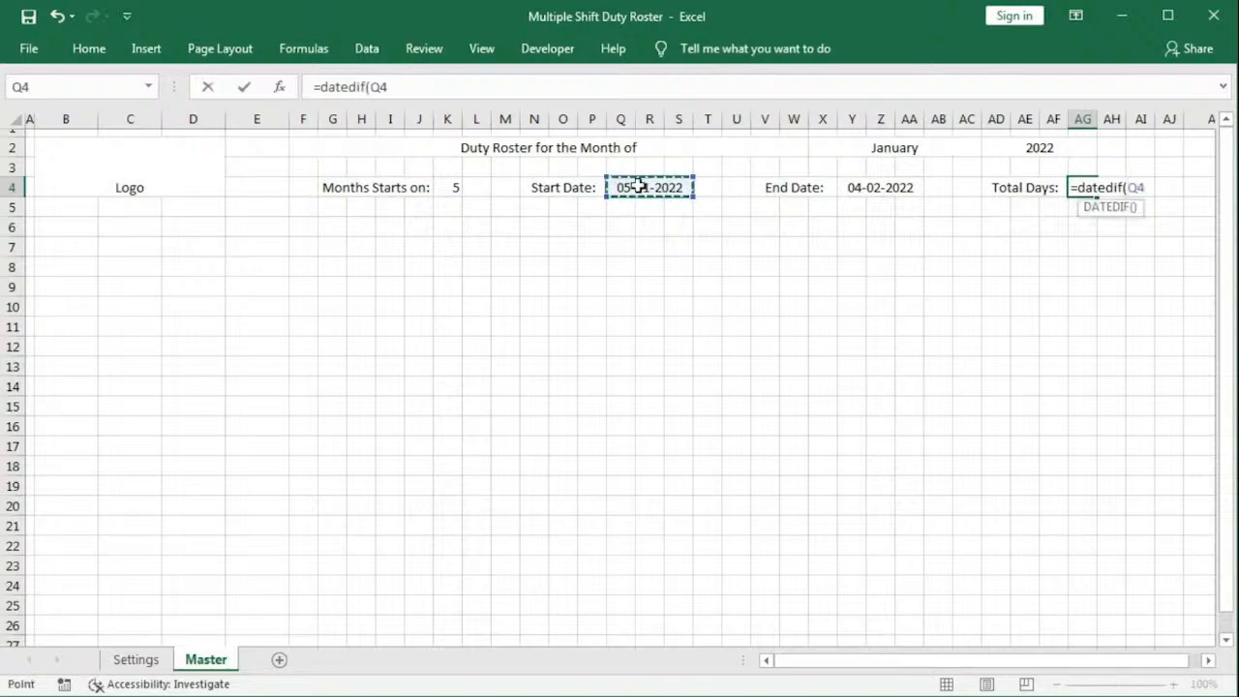
text(,)
click(882, 191)
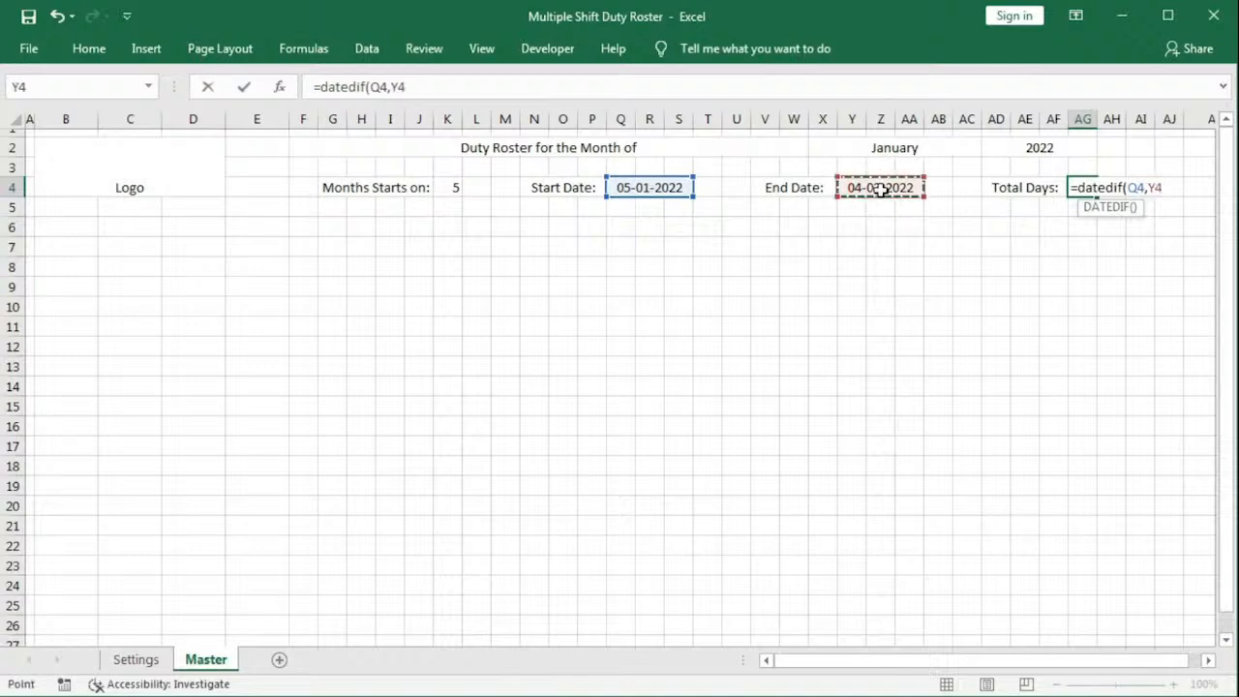
text(,"d)
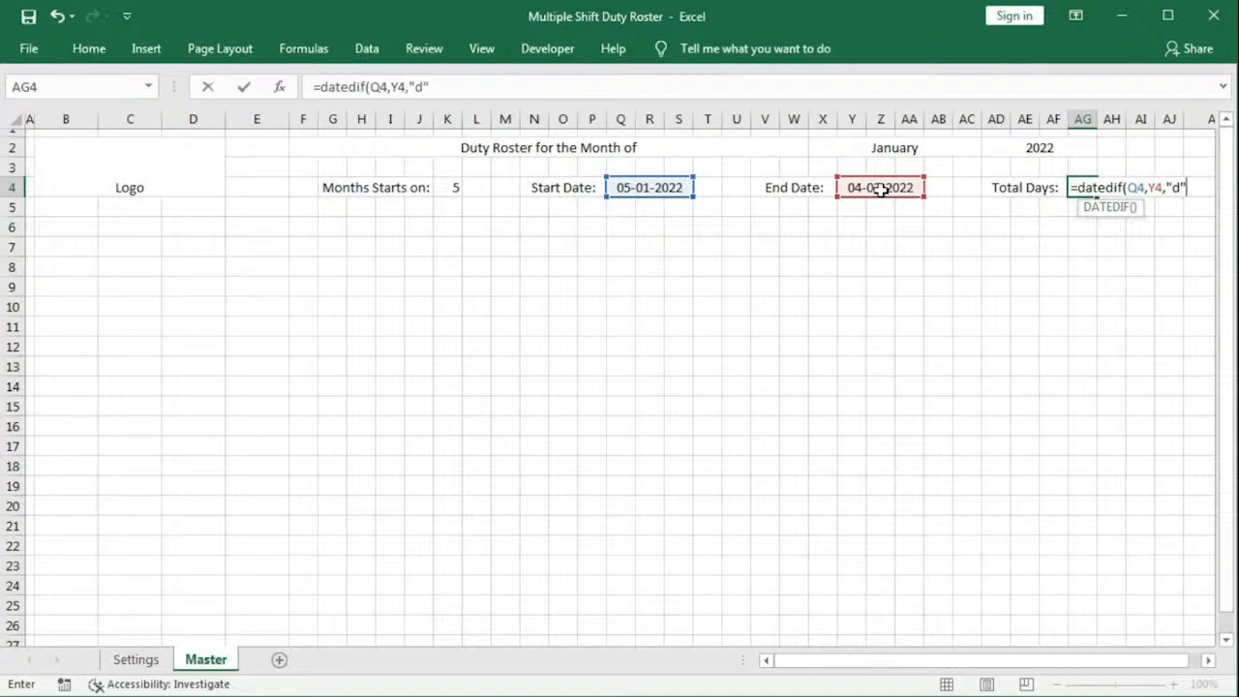
text(")+1)
key(Return)
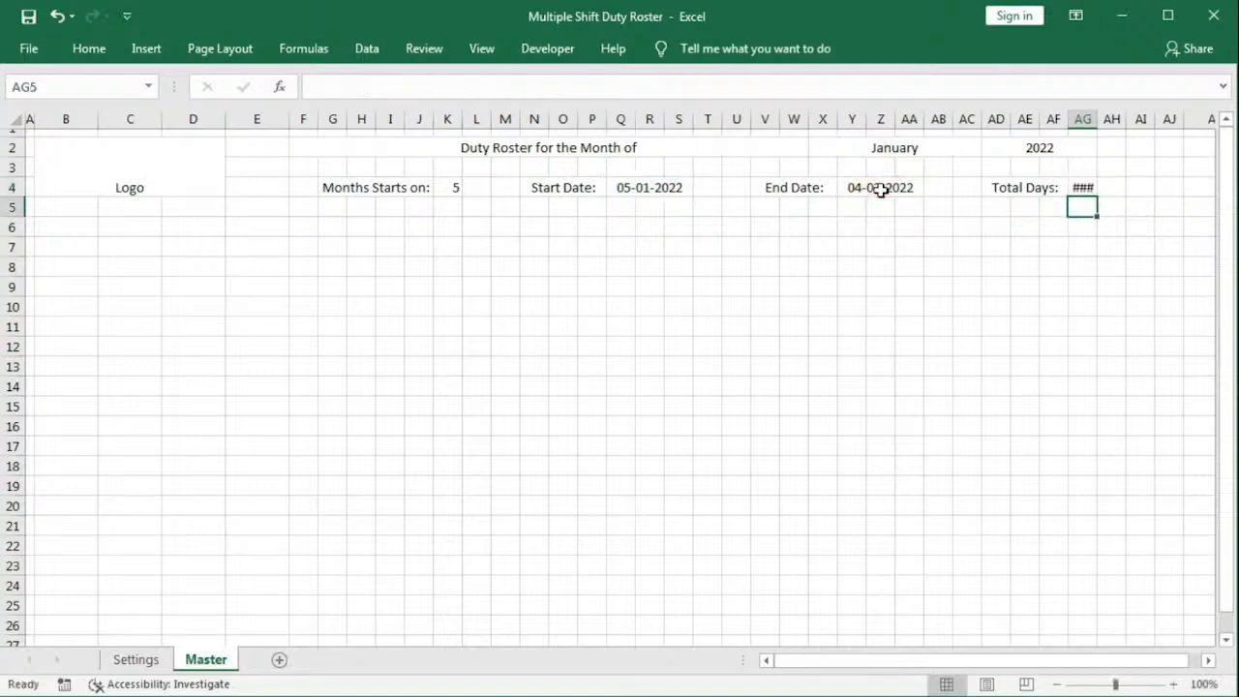
Step: Change the number format of the Total Days cell AG4 to General
click(1079, 187)
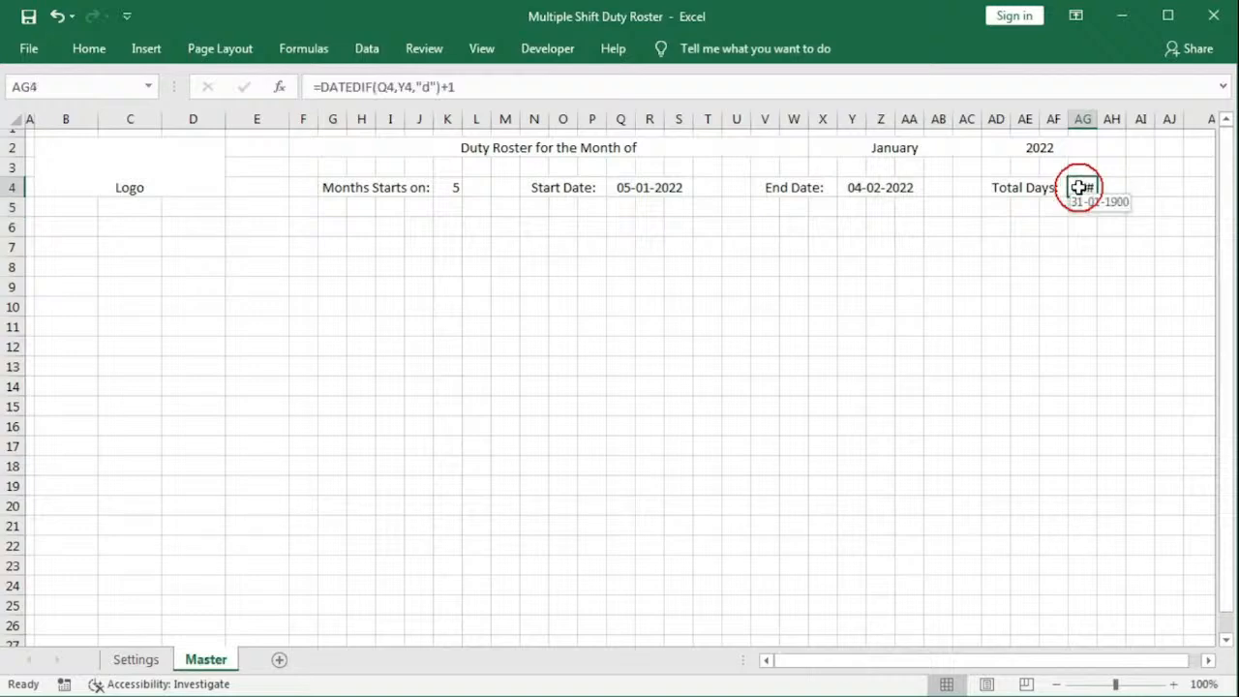
click(97, 49)
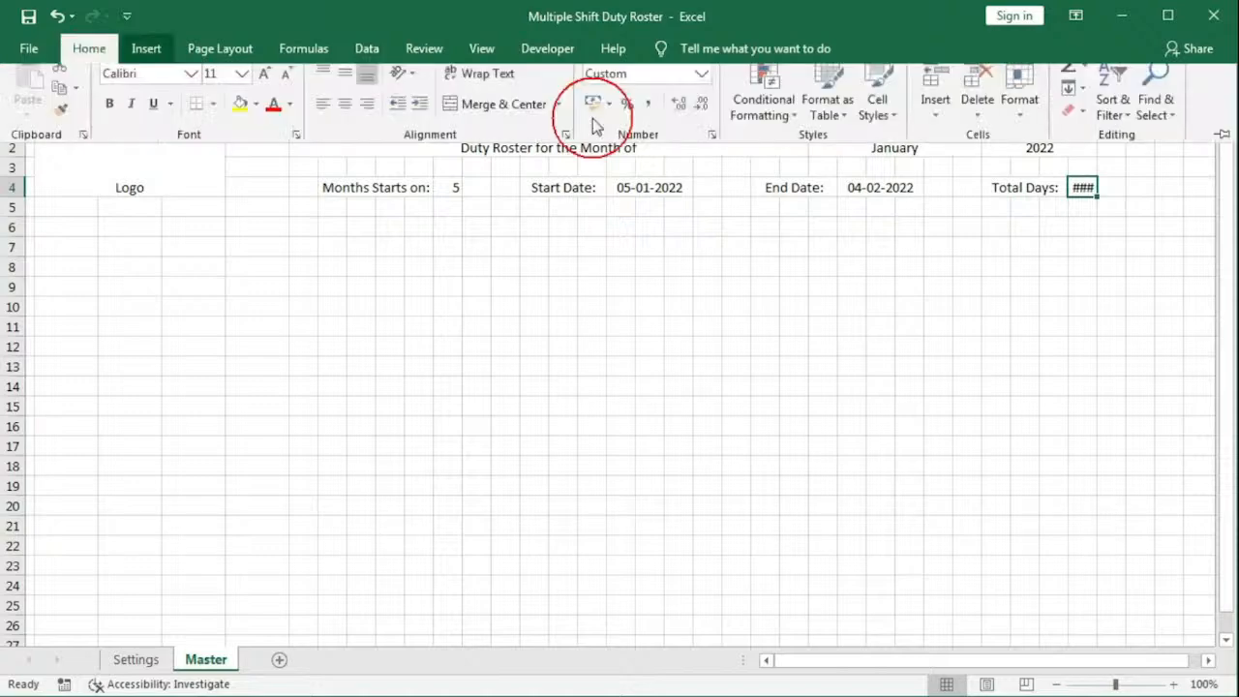
click(702, 86)
click(676, 113)
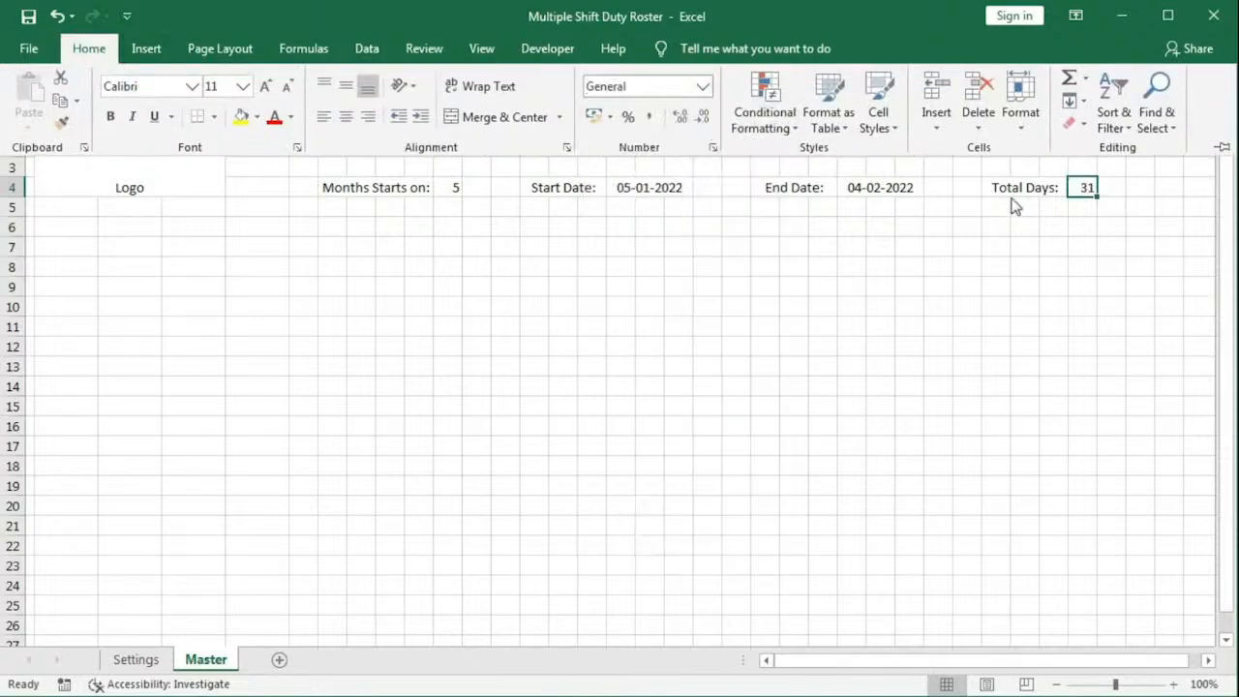
click(1086, 188)
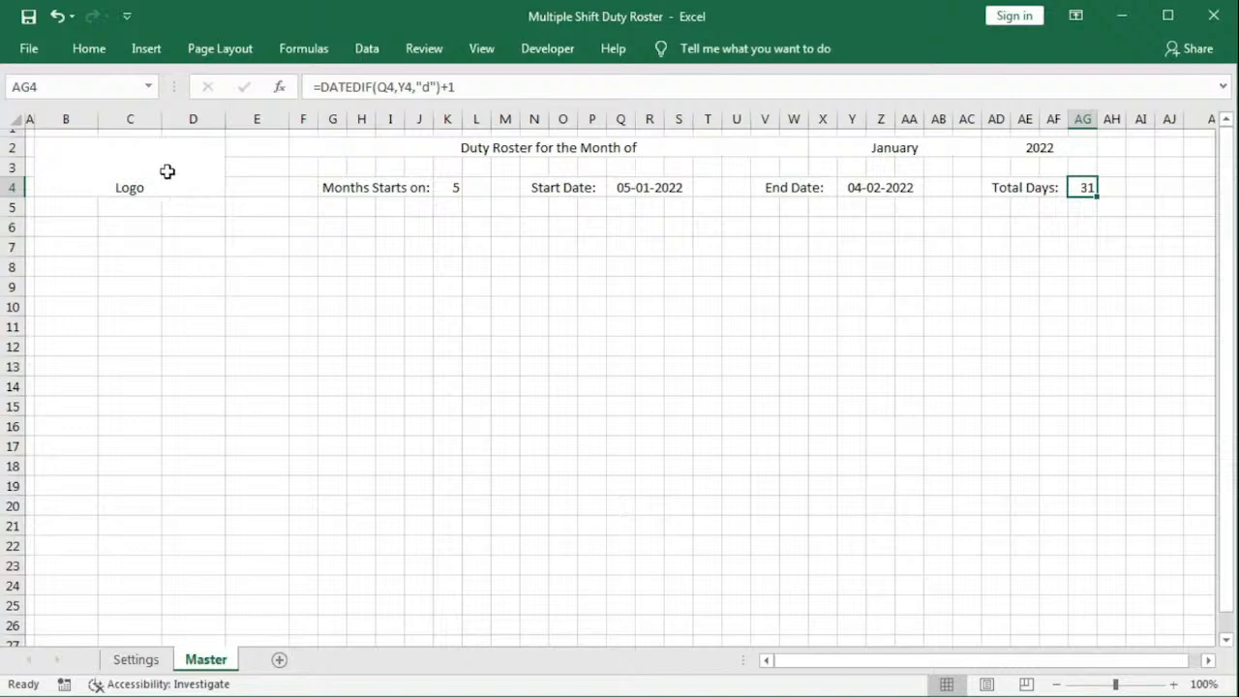
Step: Vertically centre the Logo text in the merged cell B2
click(163, 170)
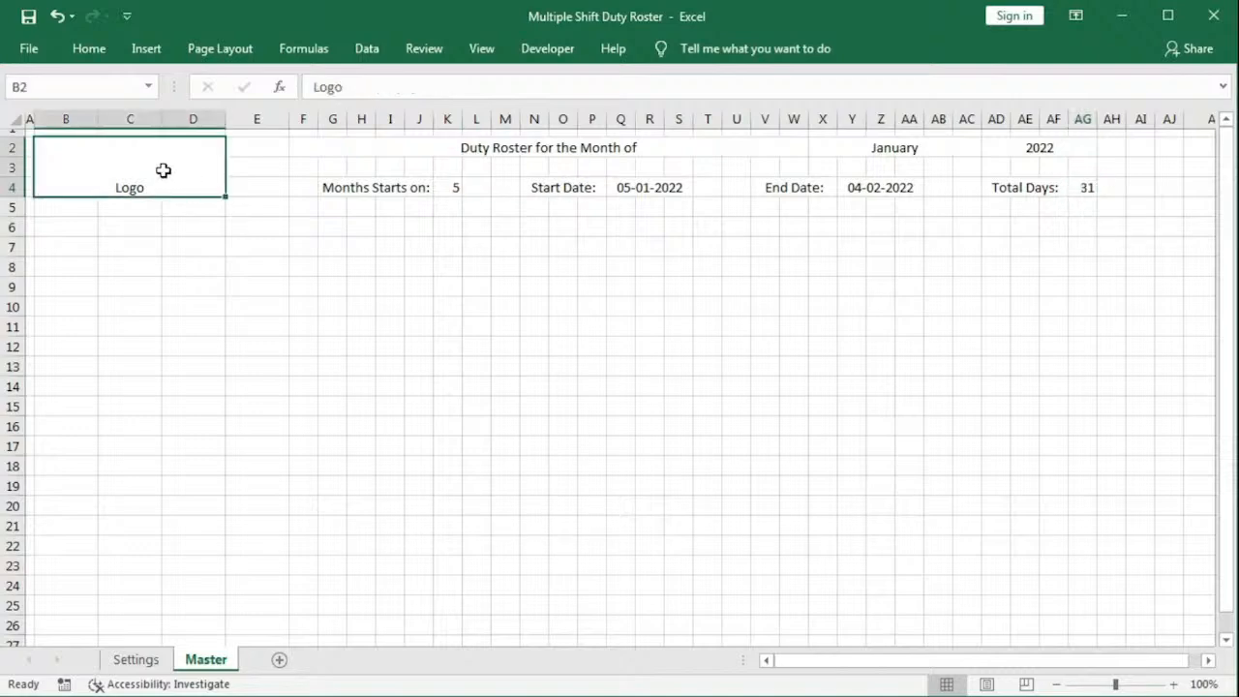
click(88, 49)
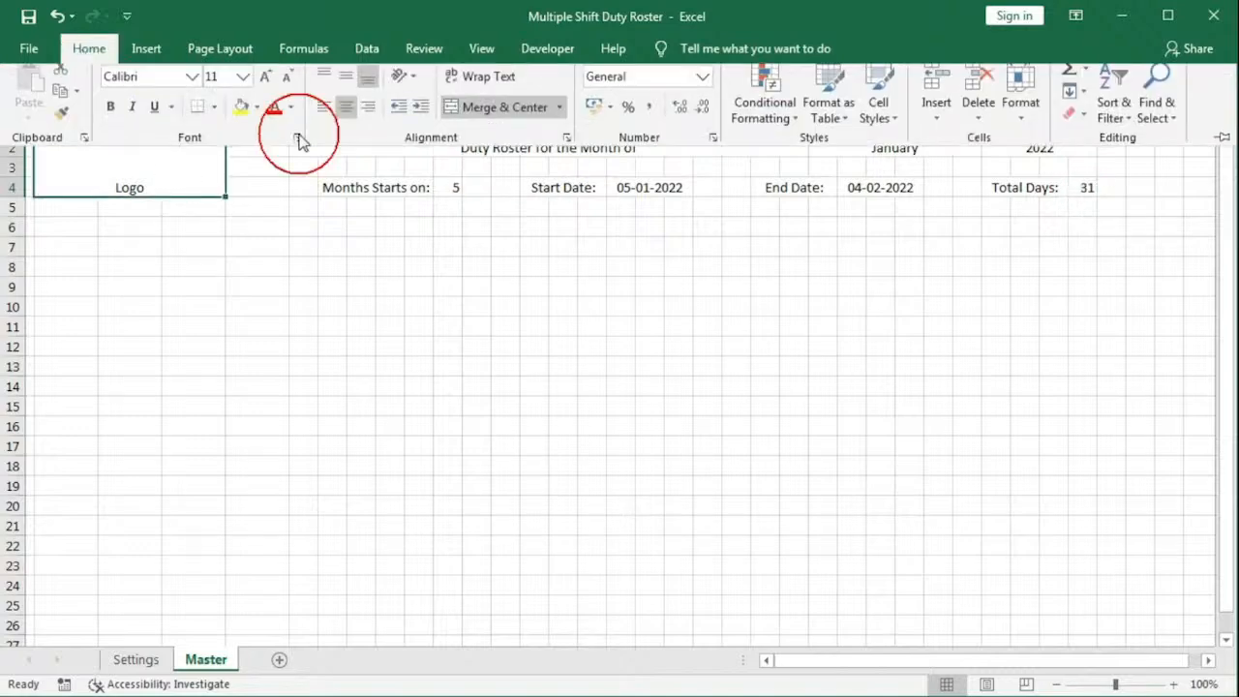
click(346, 85)
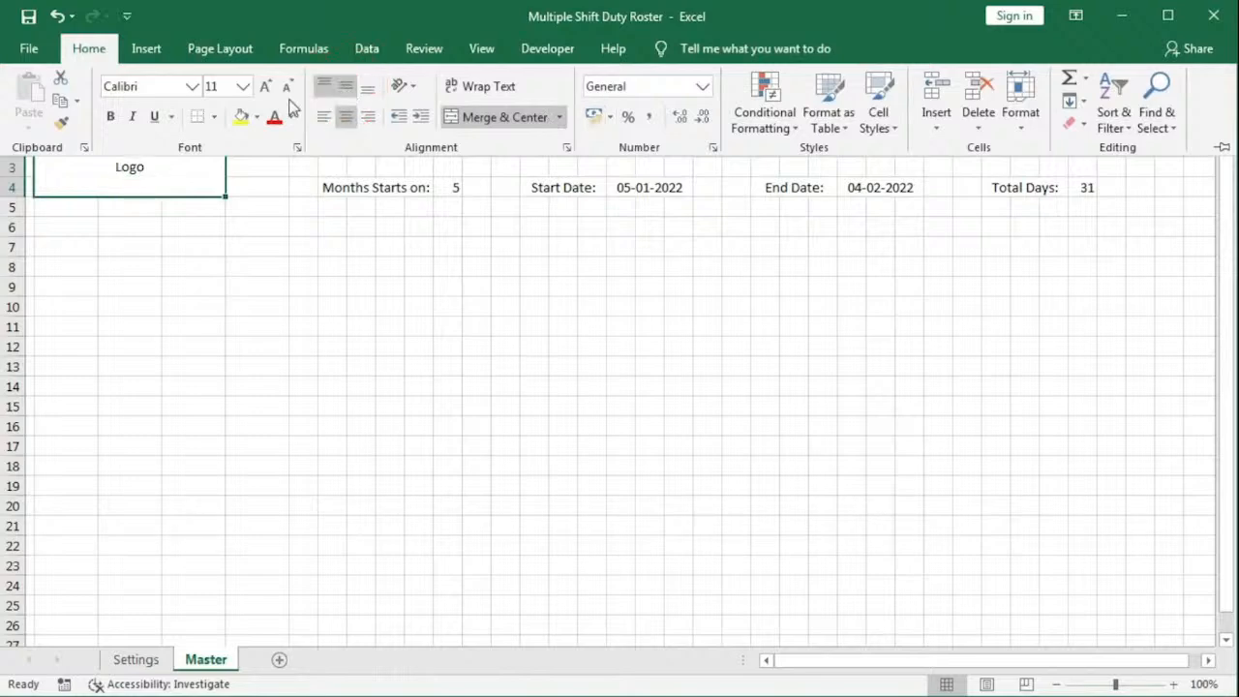
Step: Fill the Logo cell with a custom light purple, RGB 166, 107, 211
click(86, 51)
click(257, 117)
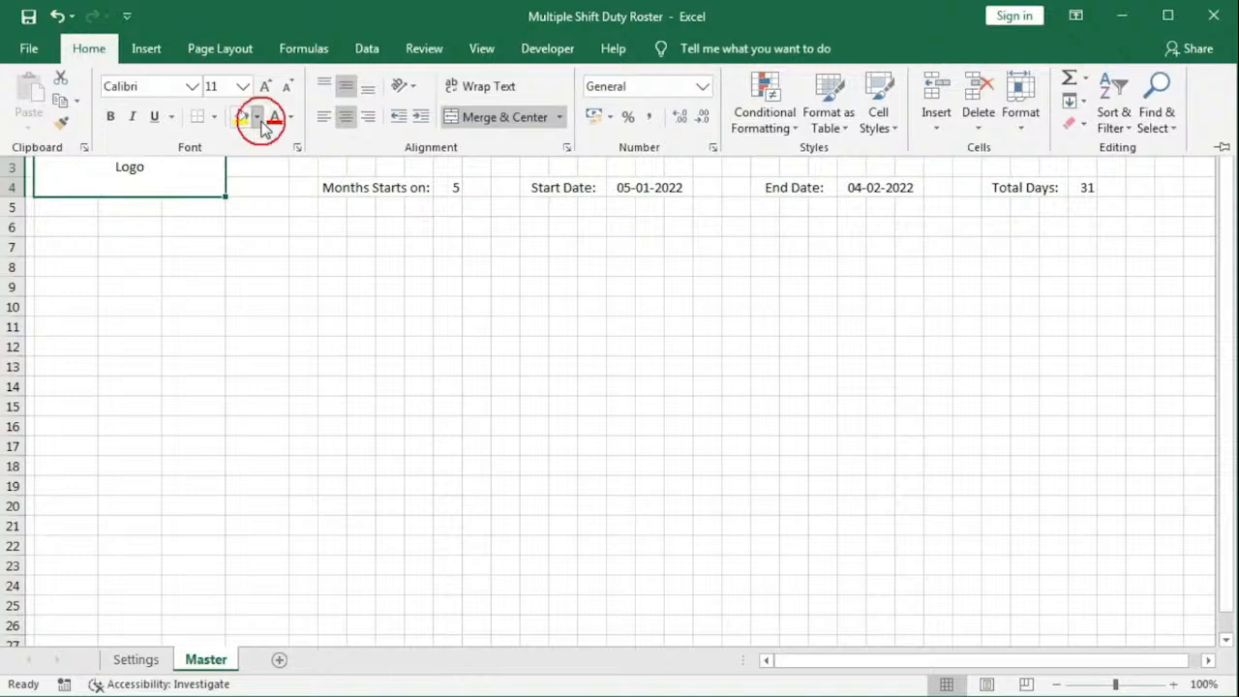
click(392, 273)
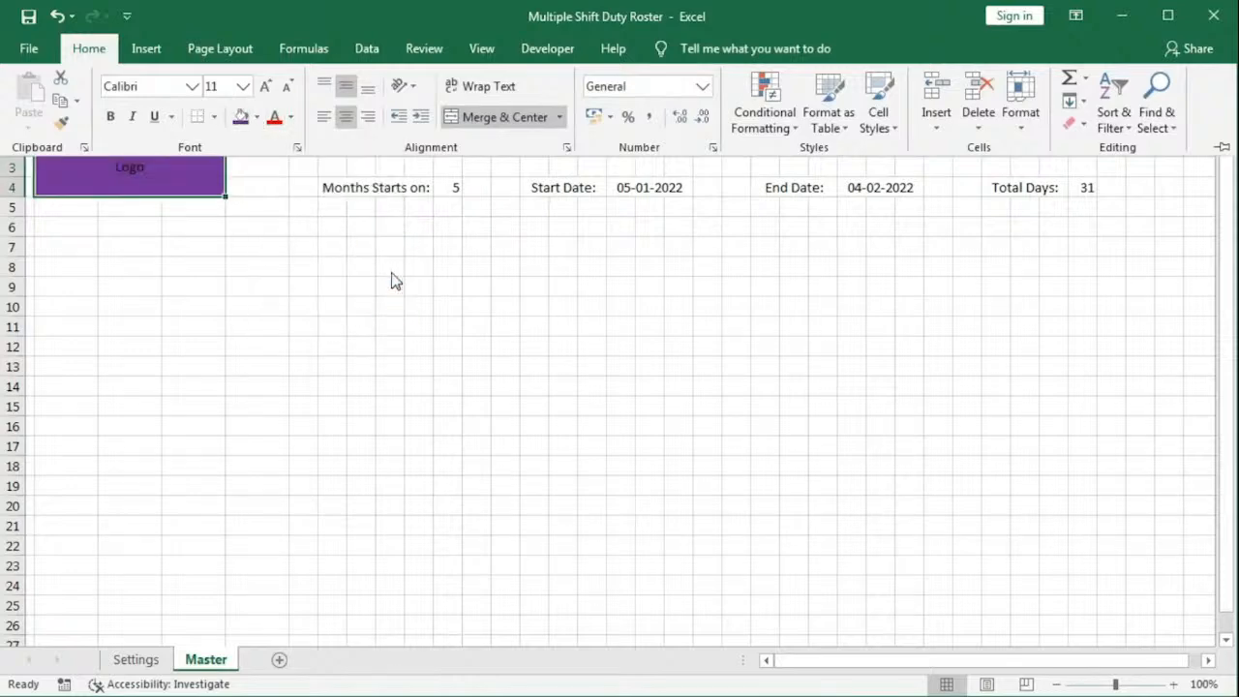
click(256, 118)
click(287, 319)
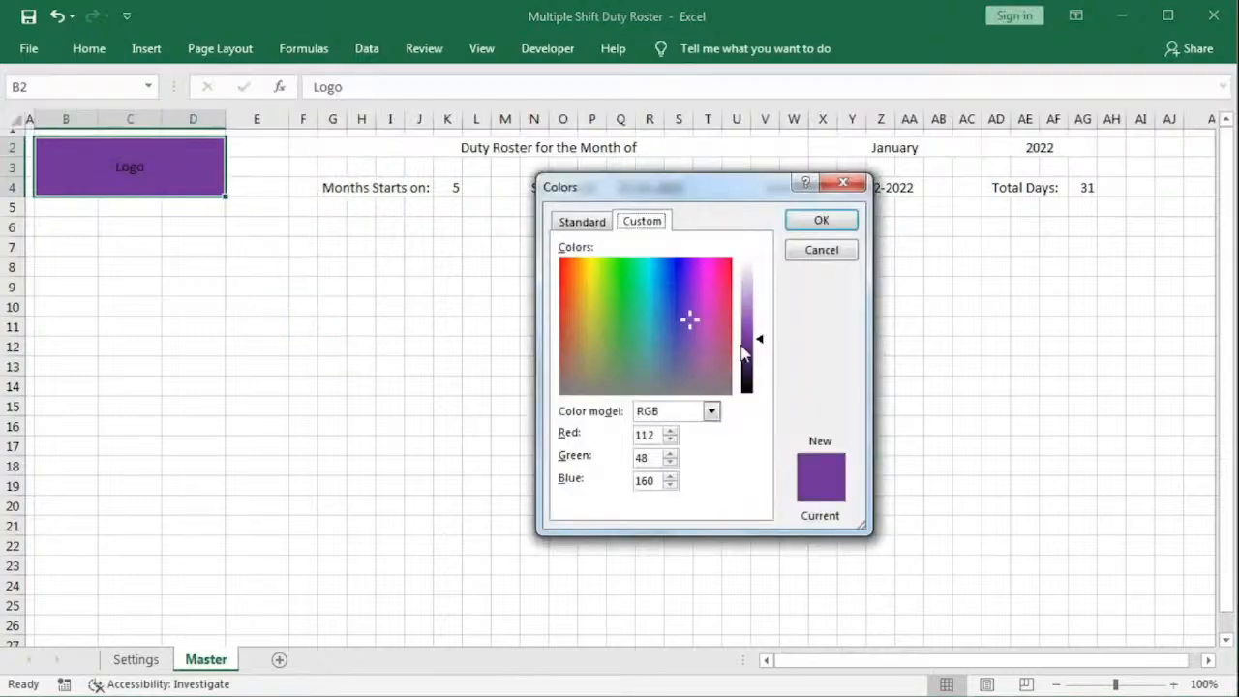
drag(761, 346, 762, 317)
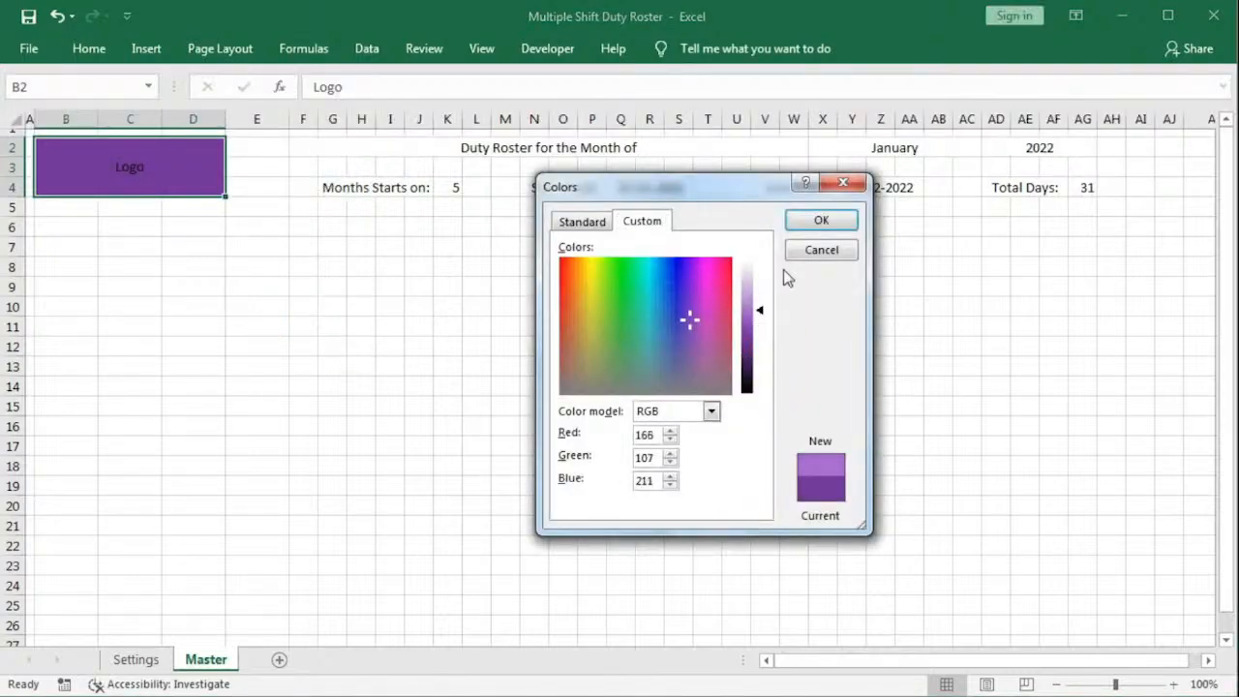
click(816, 220)
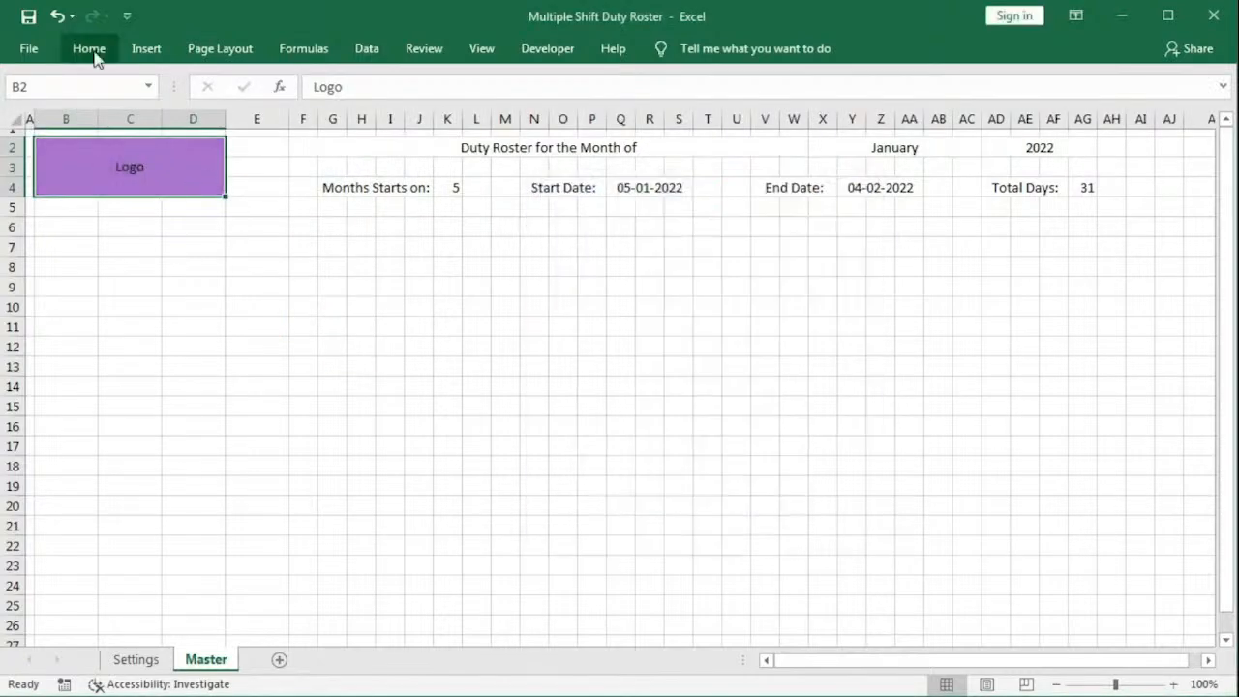
Step: Set the Logo text to font size 26 in a heavy Bodoni MT Black typeface
click(89, 60)
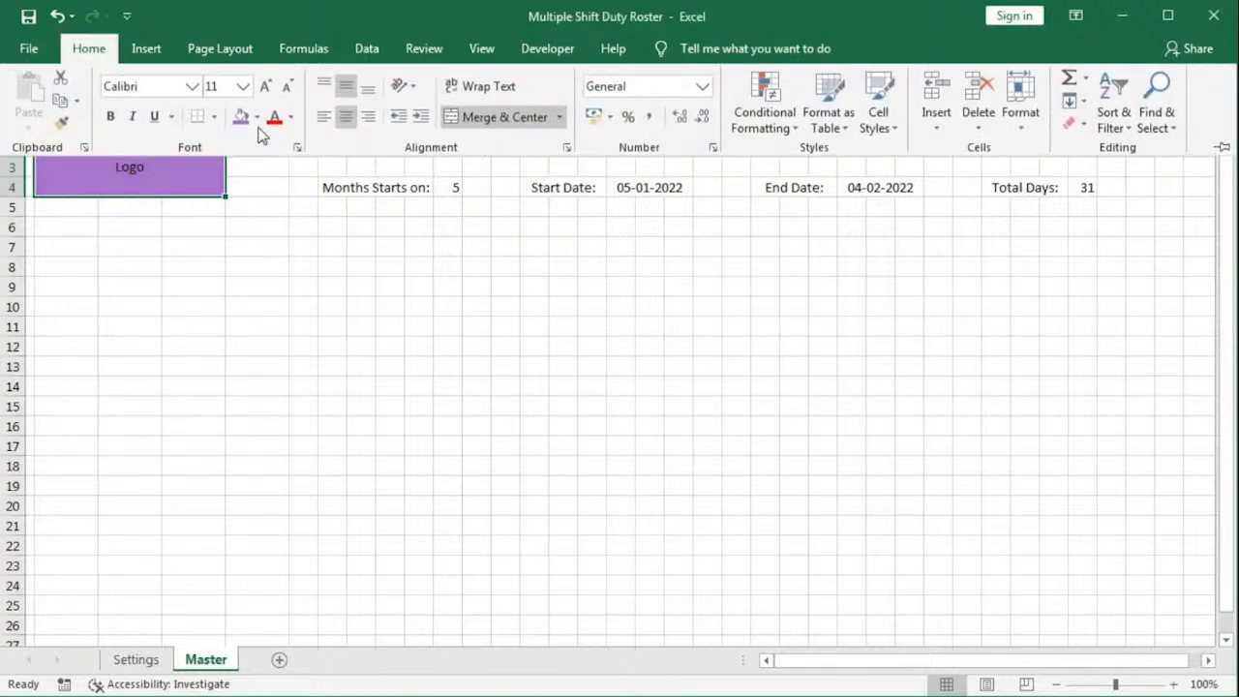
click(242, 86)
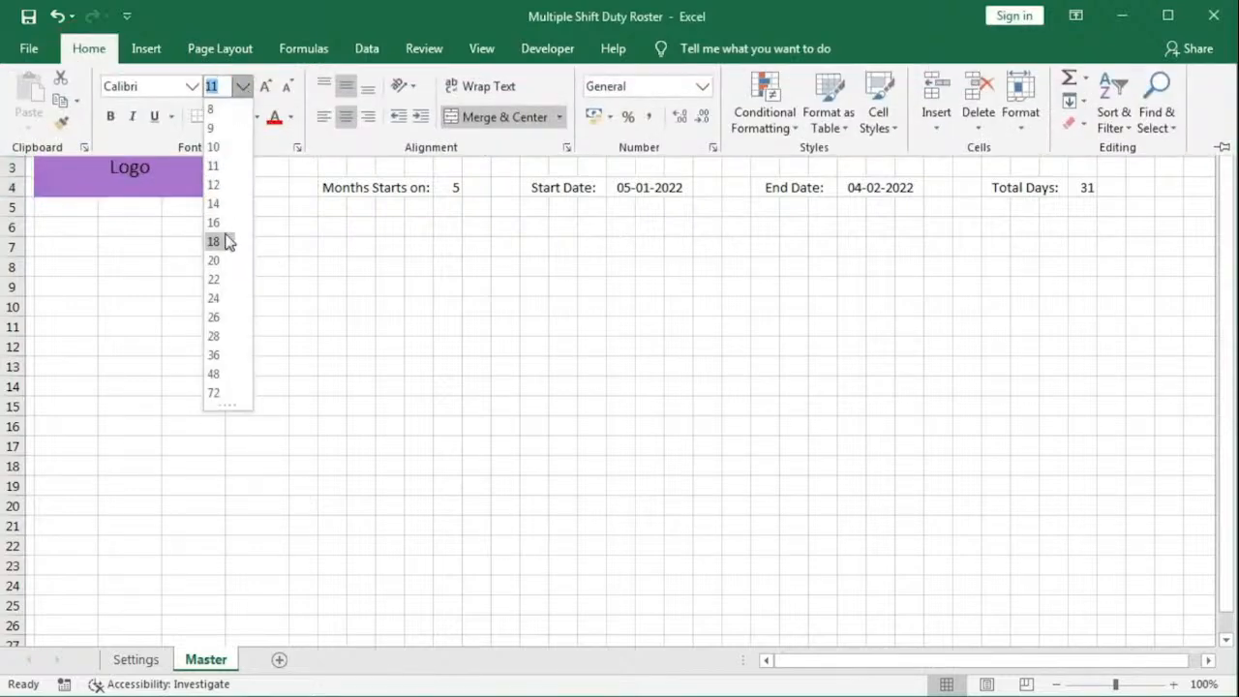
click(215, 319)
click(192, 86)
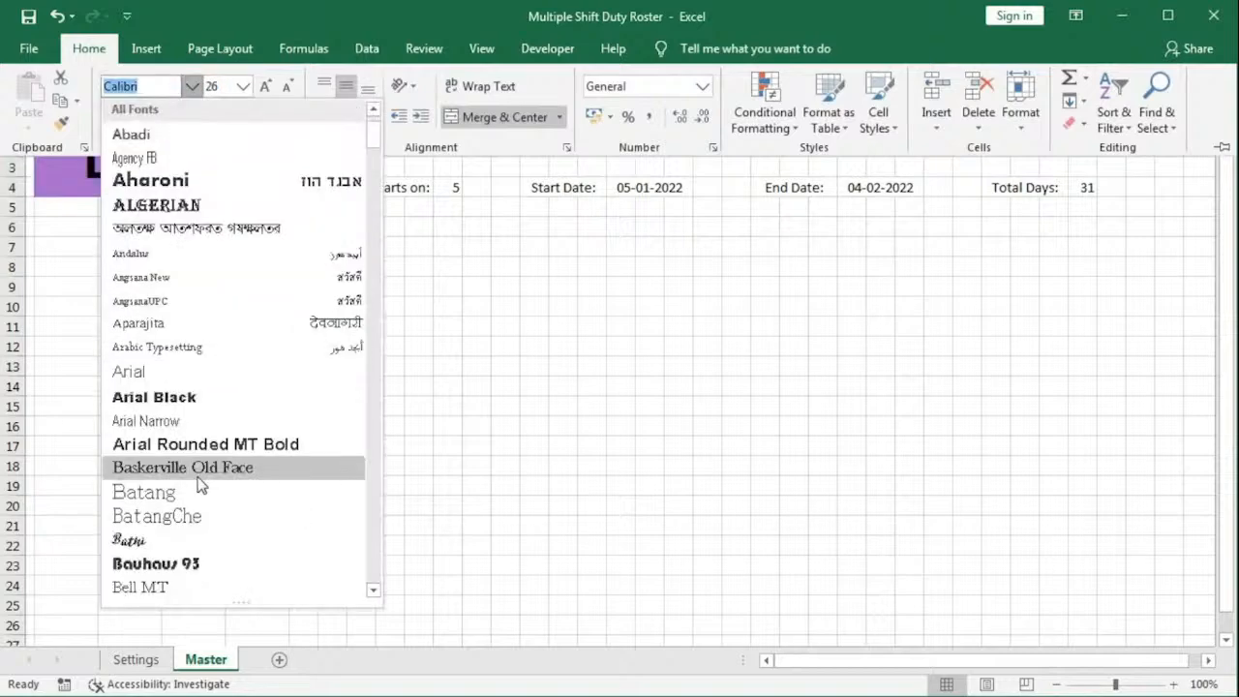
scroll(201, 484, down, 5)
click(194, 491)
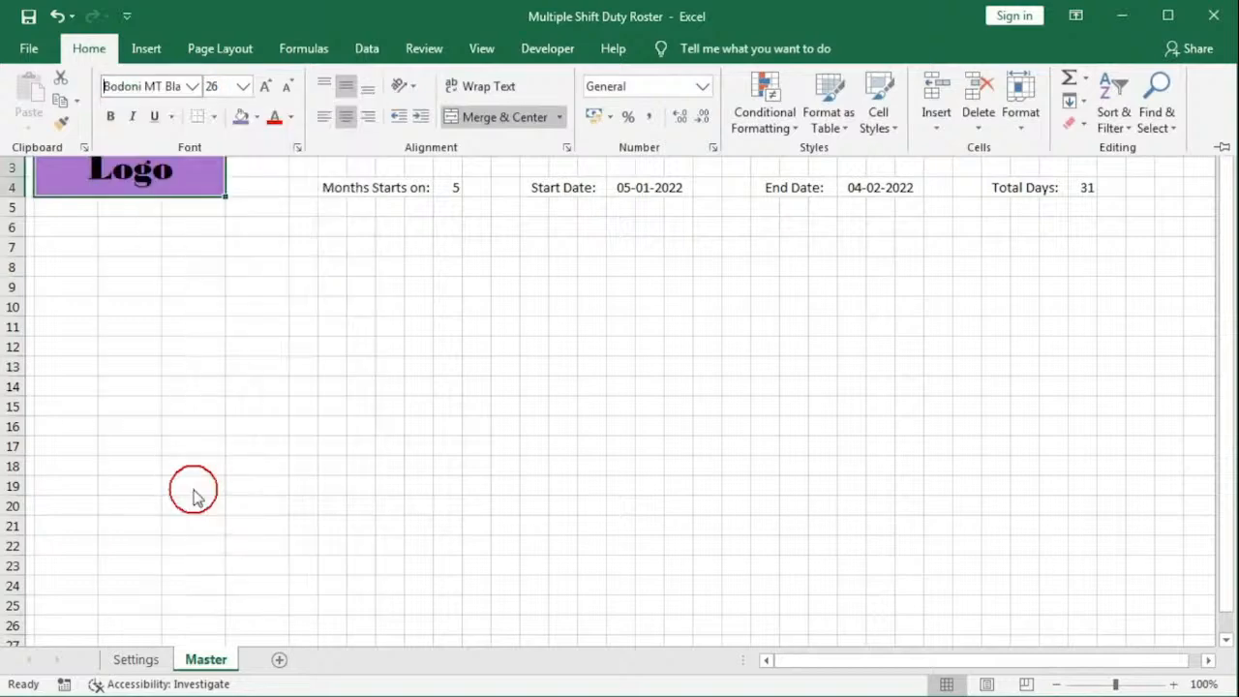
click(215, 360)
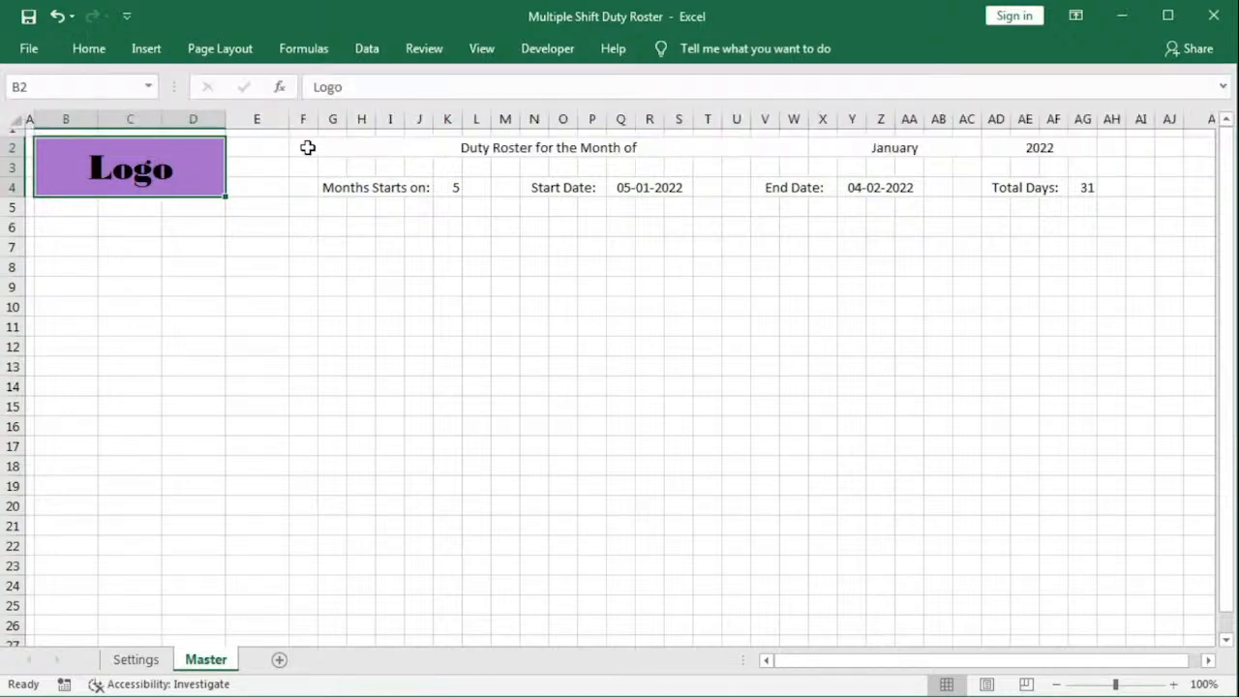
Step: Fill the title row F2:AJ2 with the same light purple as the Logo cell
drag(307, 147, 1165, 155)
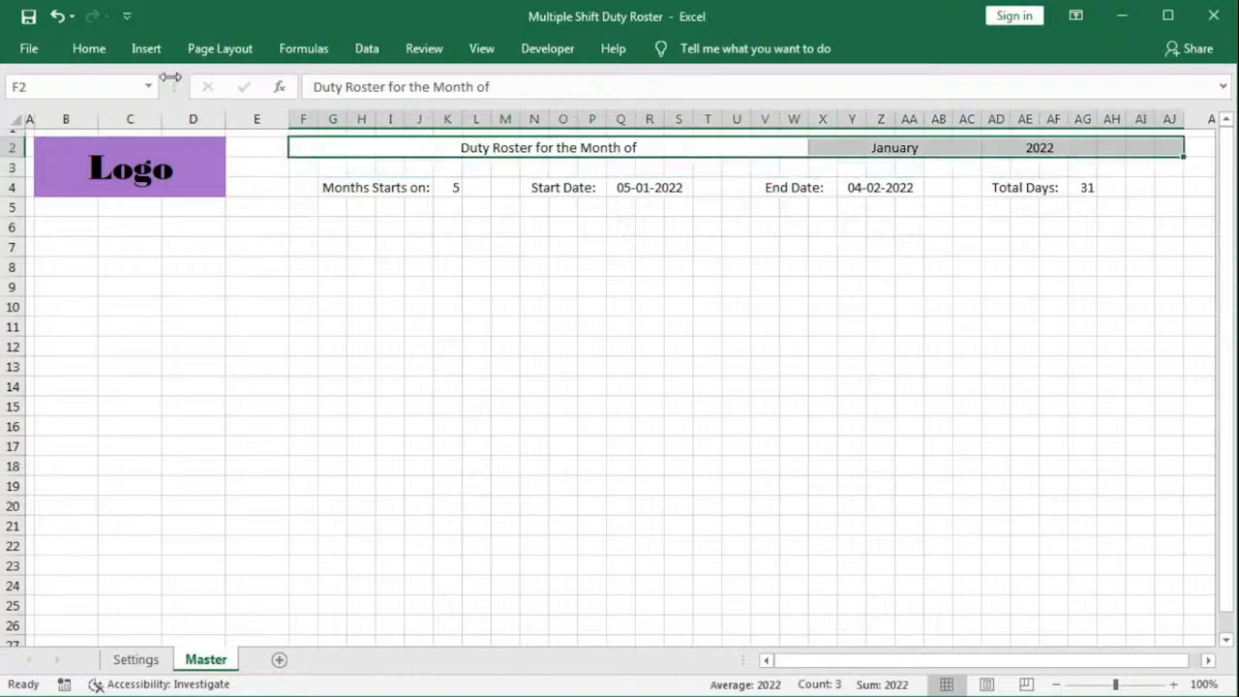
click(96, 50)
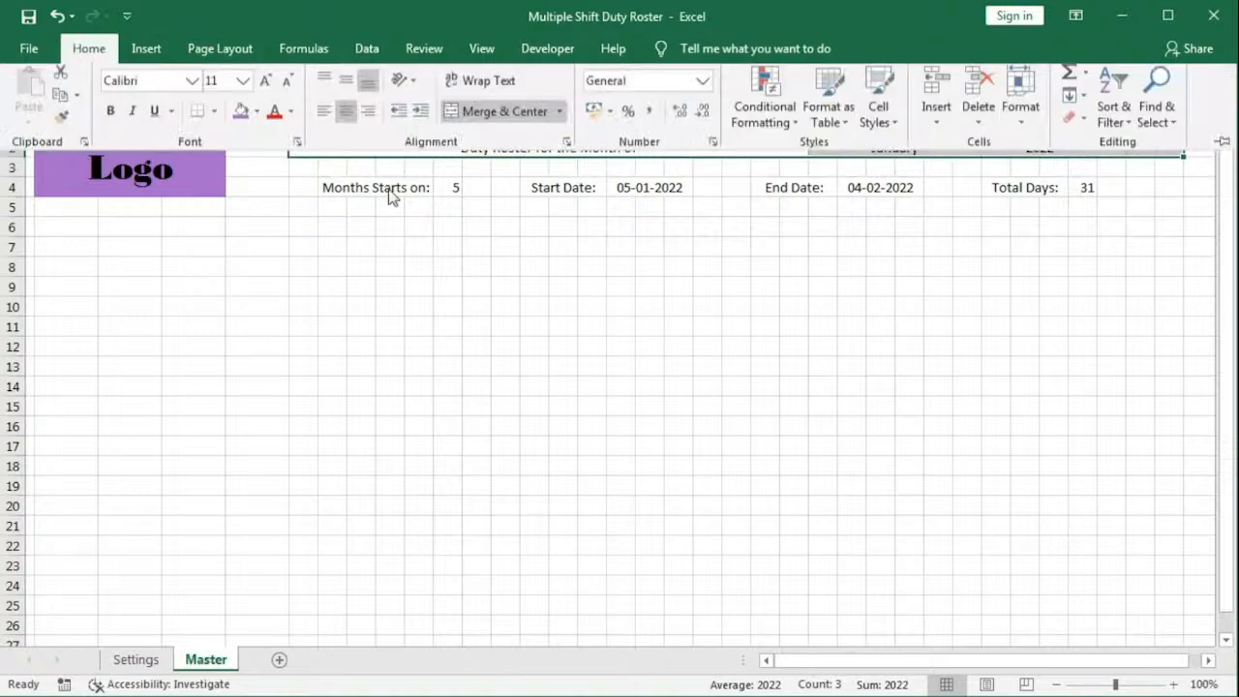
click(256, 117)
click(285, 359)
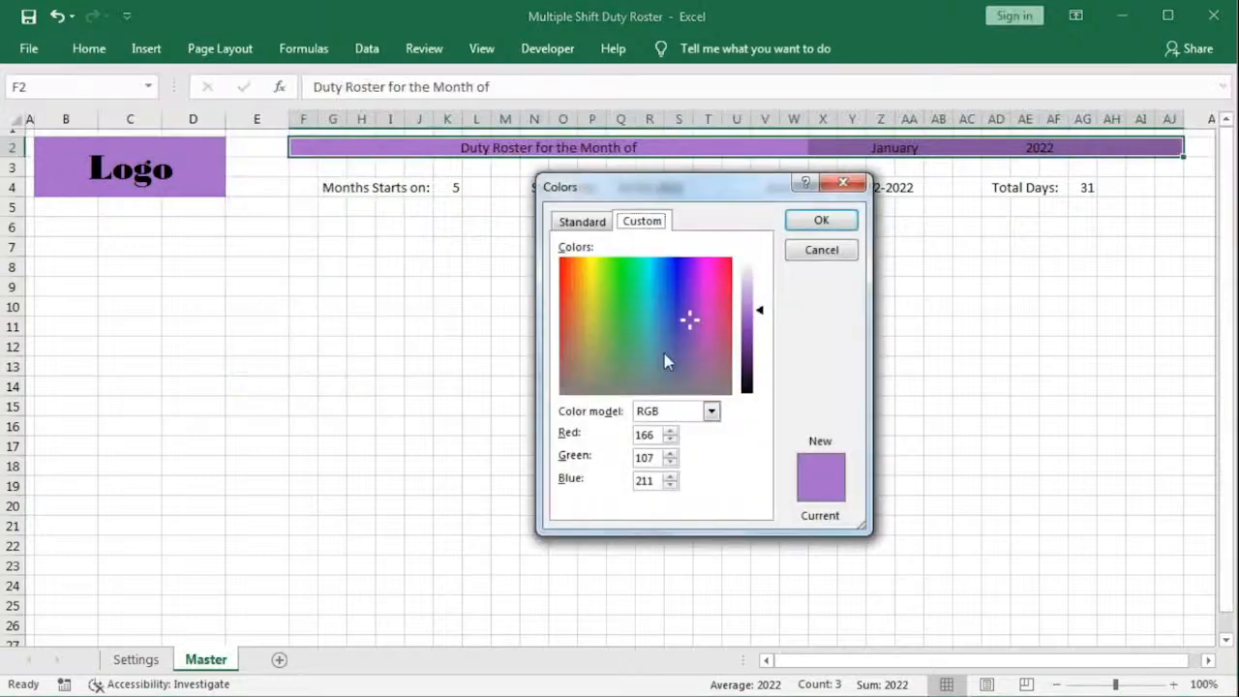
click(821, 250)
click(823, 246)
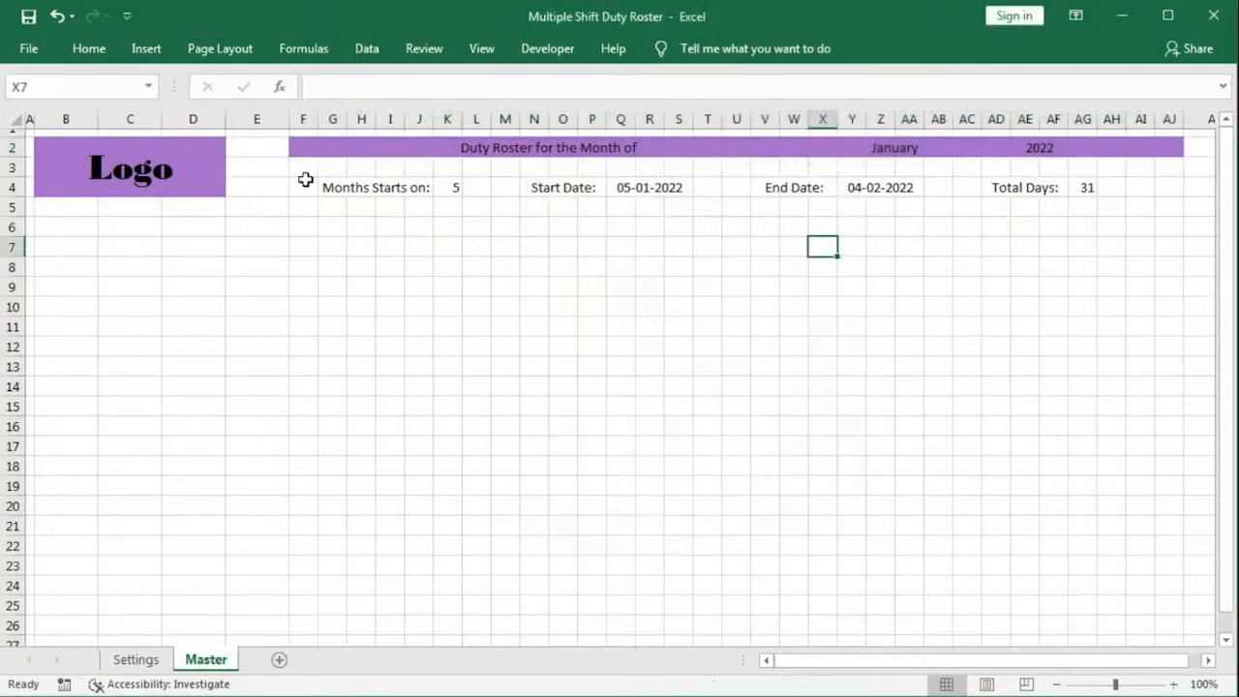
Step: Fill the title row F2:AJ2 with custom purple RGB 145, 72, 200 and the dates row F4:AJ4 with a much lighter purple
mouse_move(409, 155)
mouse_down()
mouse_move(1159, 170)
mouse_move(1158, 152)
mouse_up()
click(107, 57)
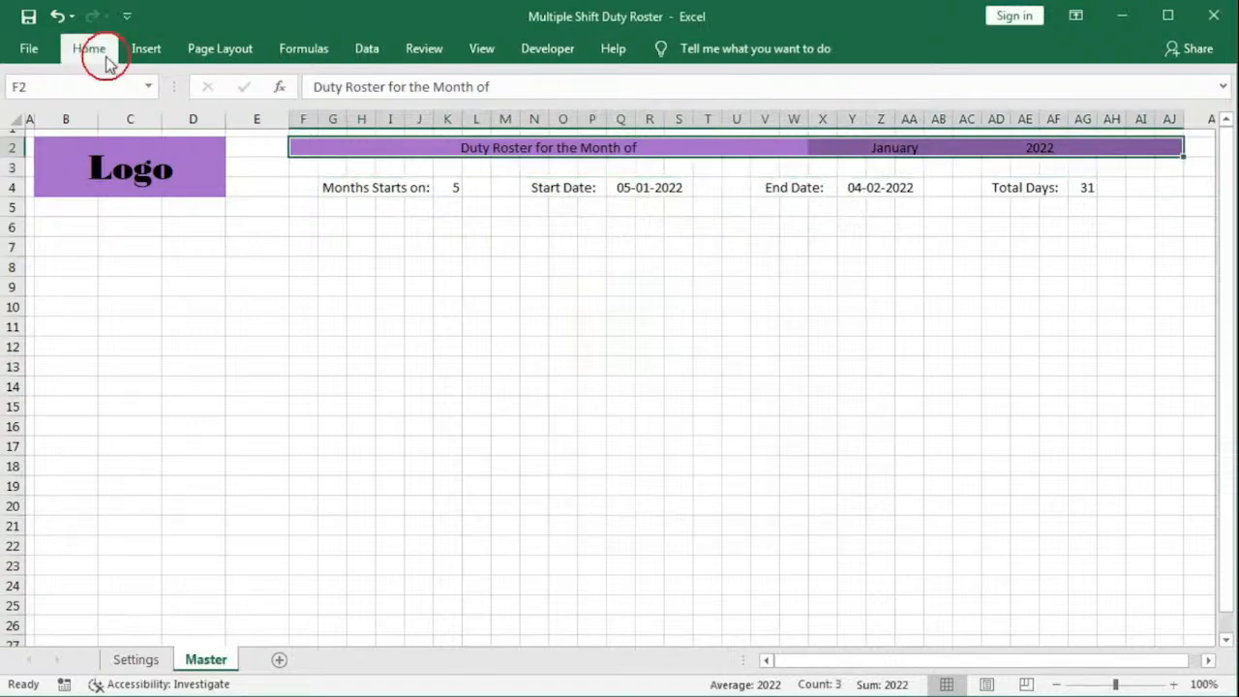
click(257, 117)
click(394, 272)
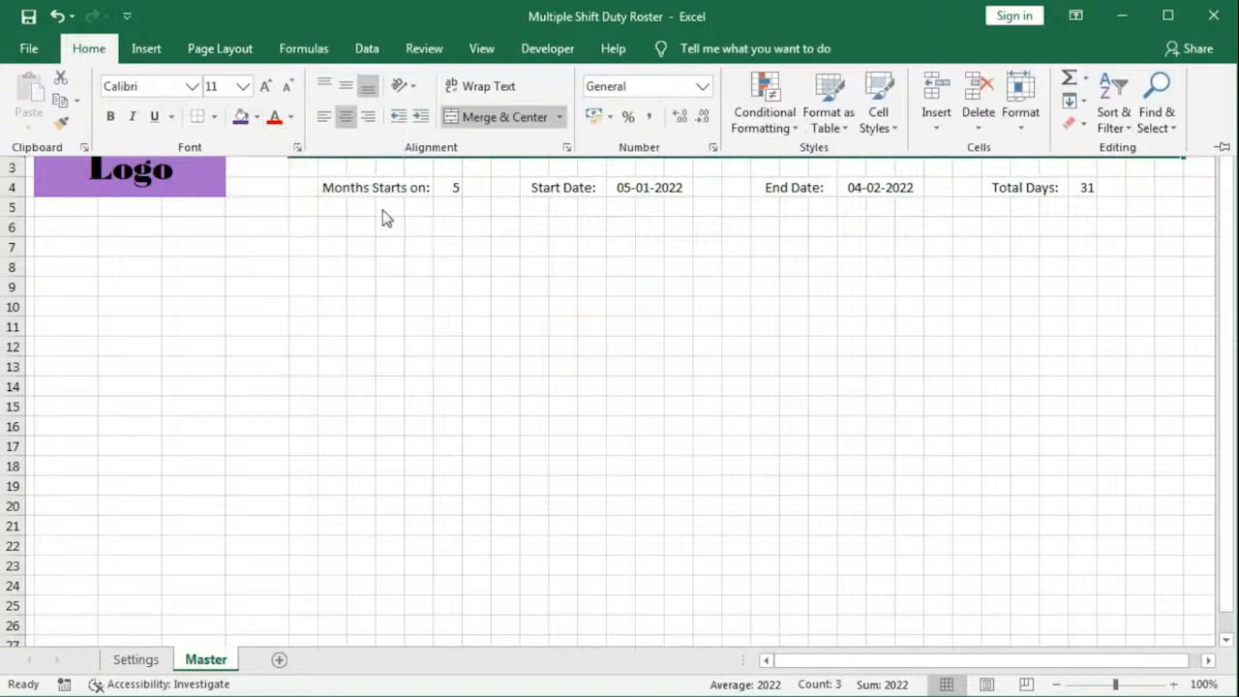
click(292, 359)
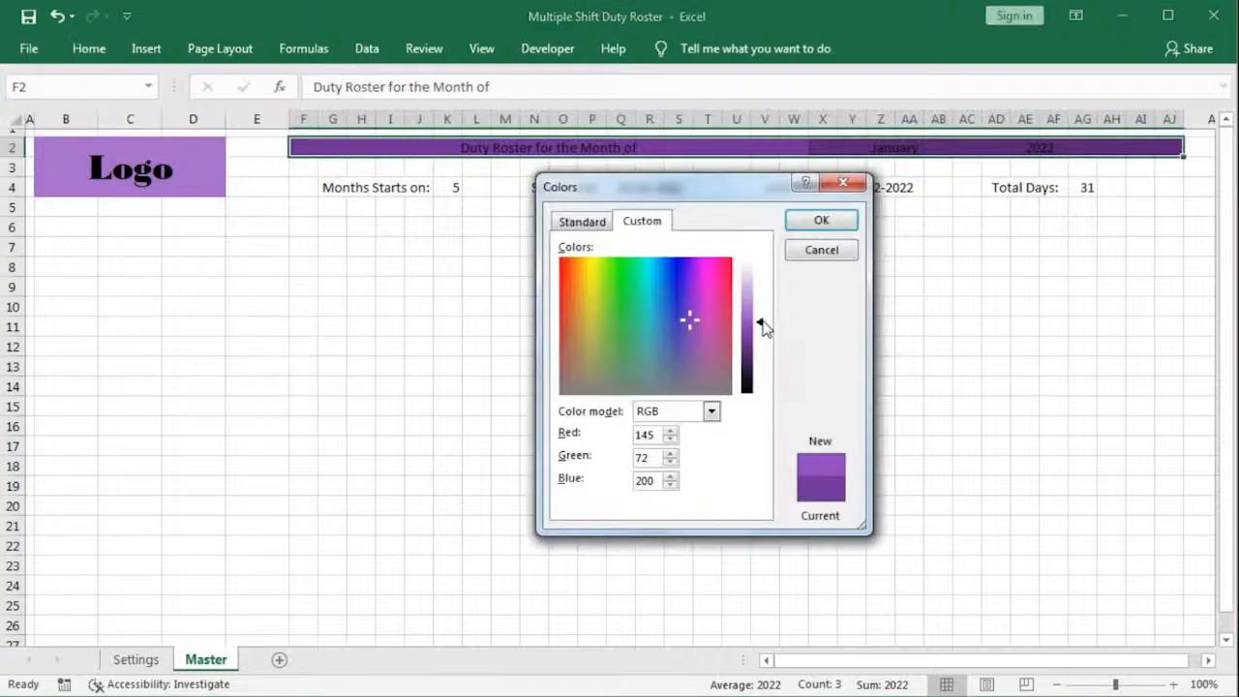
click(821, 221)
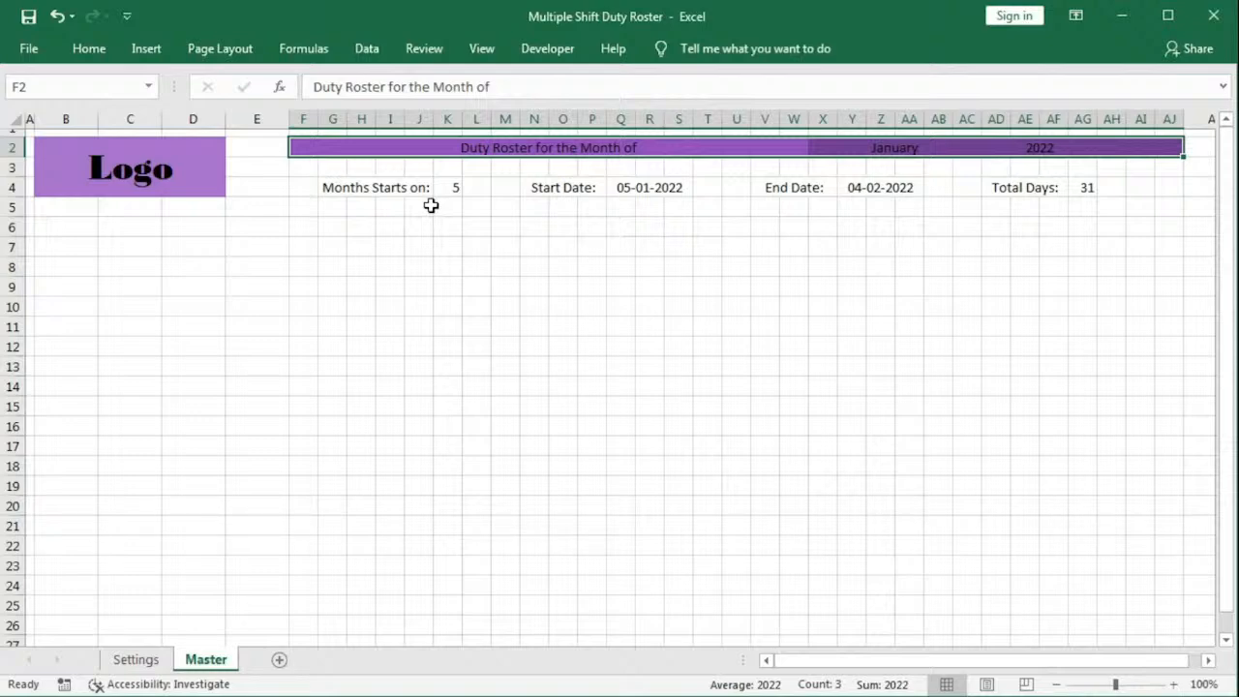
click(276, 358)
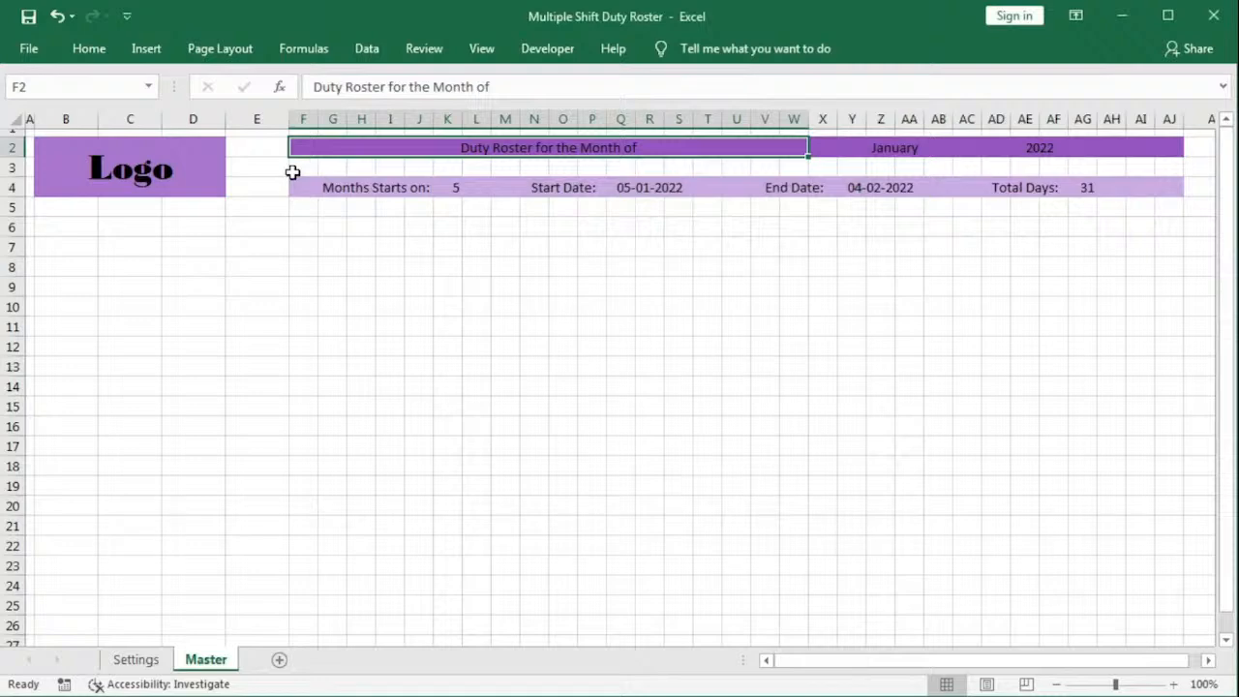
Step: Give the spacer row F3:AJ3 a horizontal two-color gradient from the Logo cell's purple to the dates row's lighter purple
right_click(535, 168)
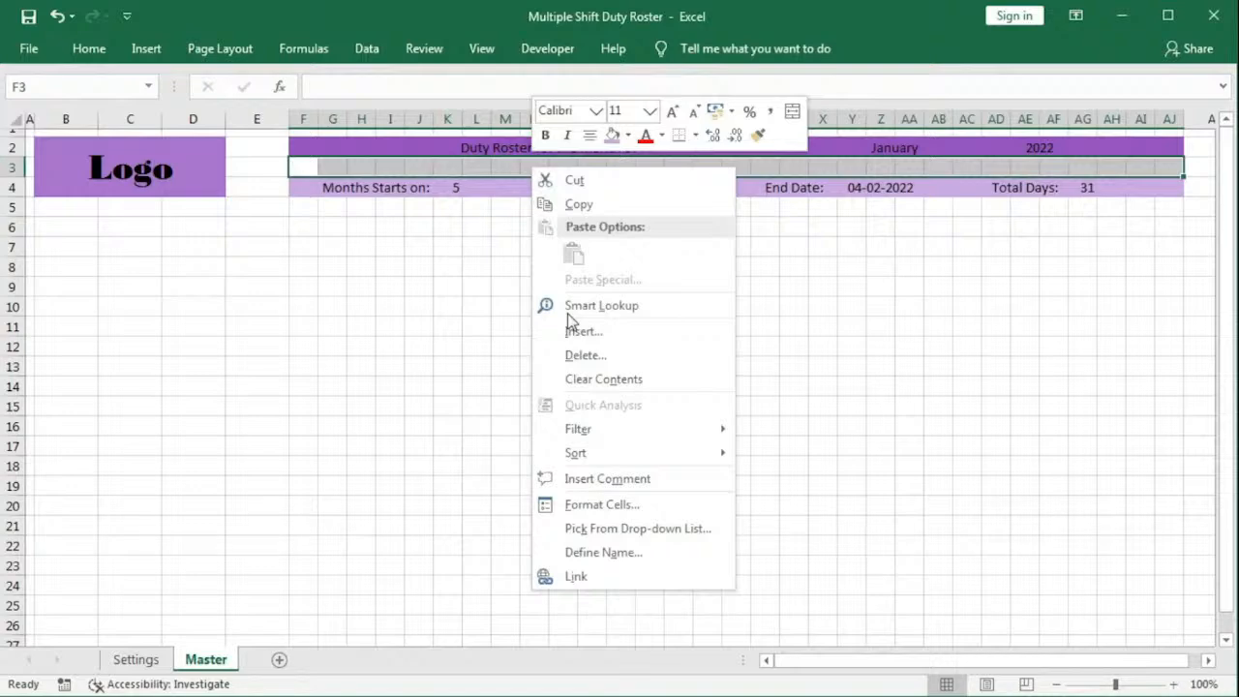
click(601, 504)
click(601, 275)
drag(581, 235, 581, 199)
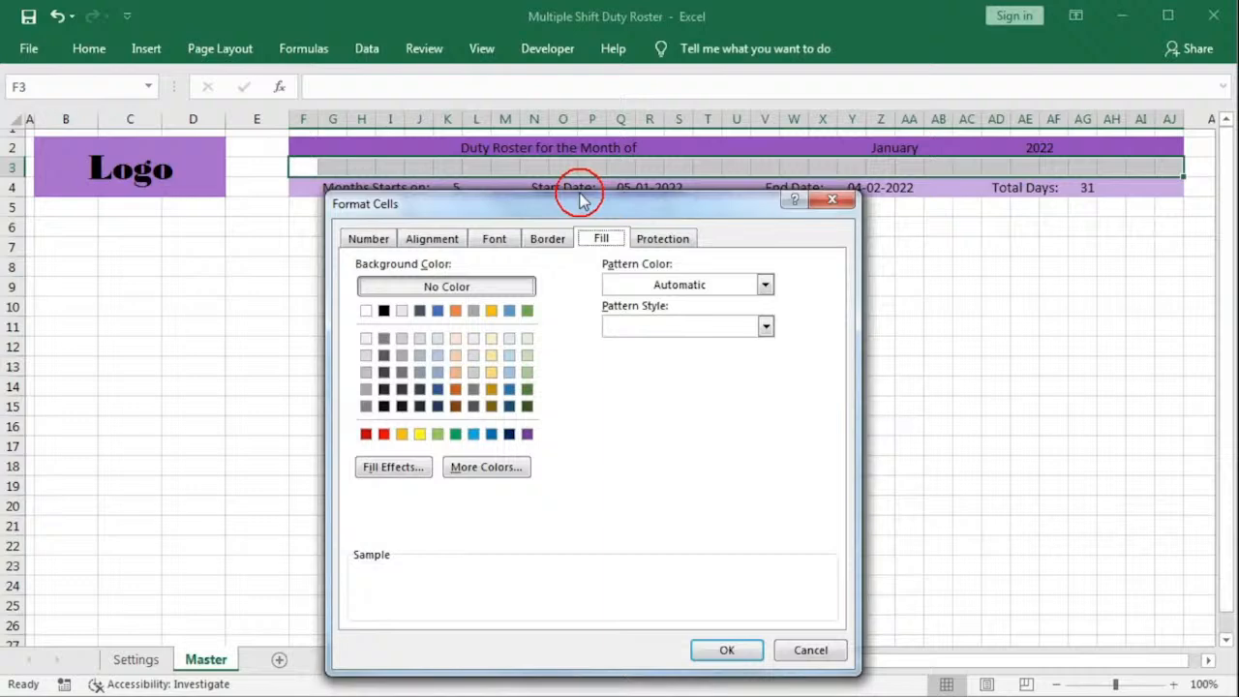
drag(581, 199, 581, 185)
click(393, 453)
click(744, 251)
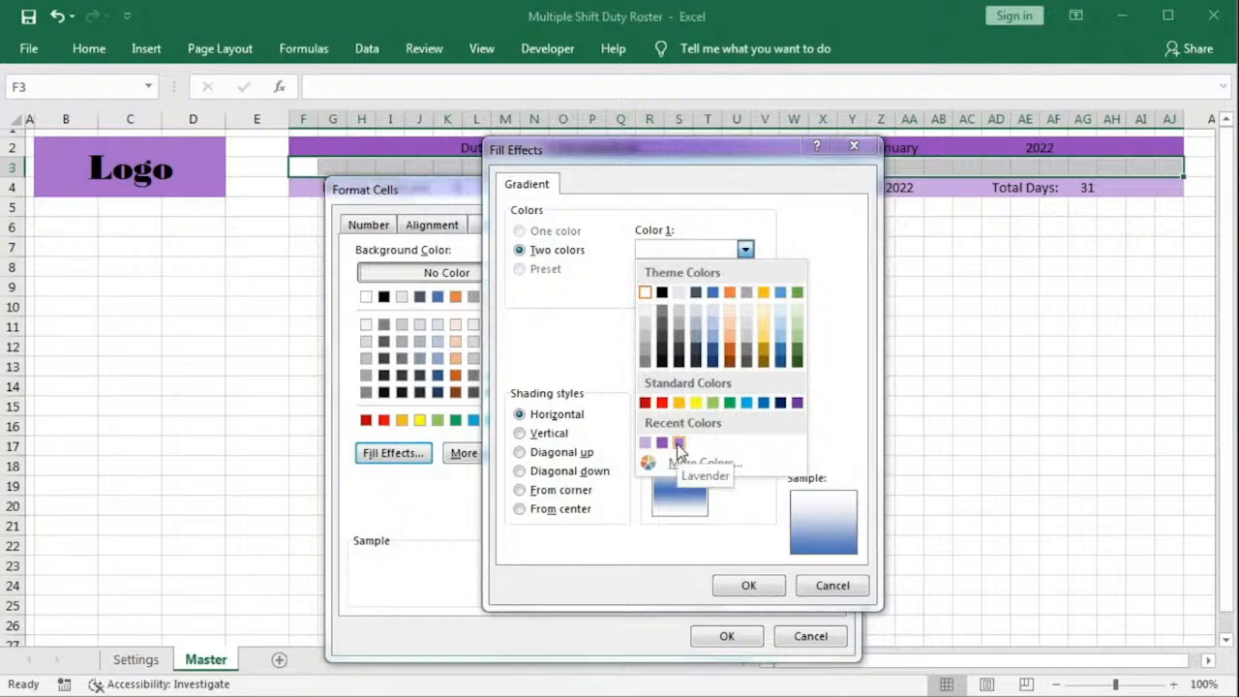
click(676, 444)
click(745, 292)
click(663, 484)
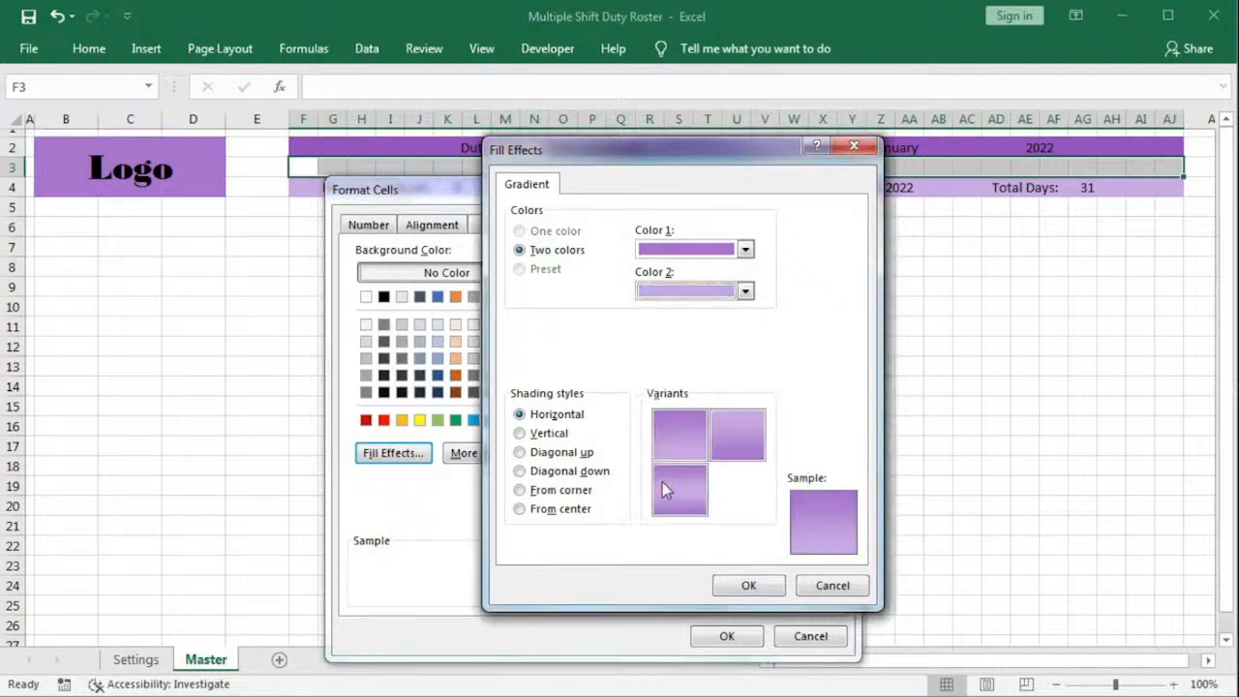
click(749, 585)
click(724, 635)
click(585, 407)
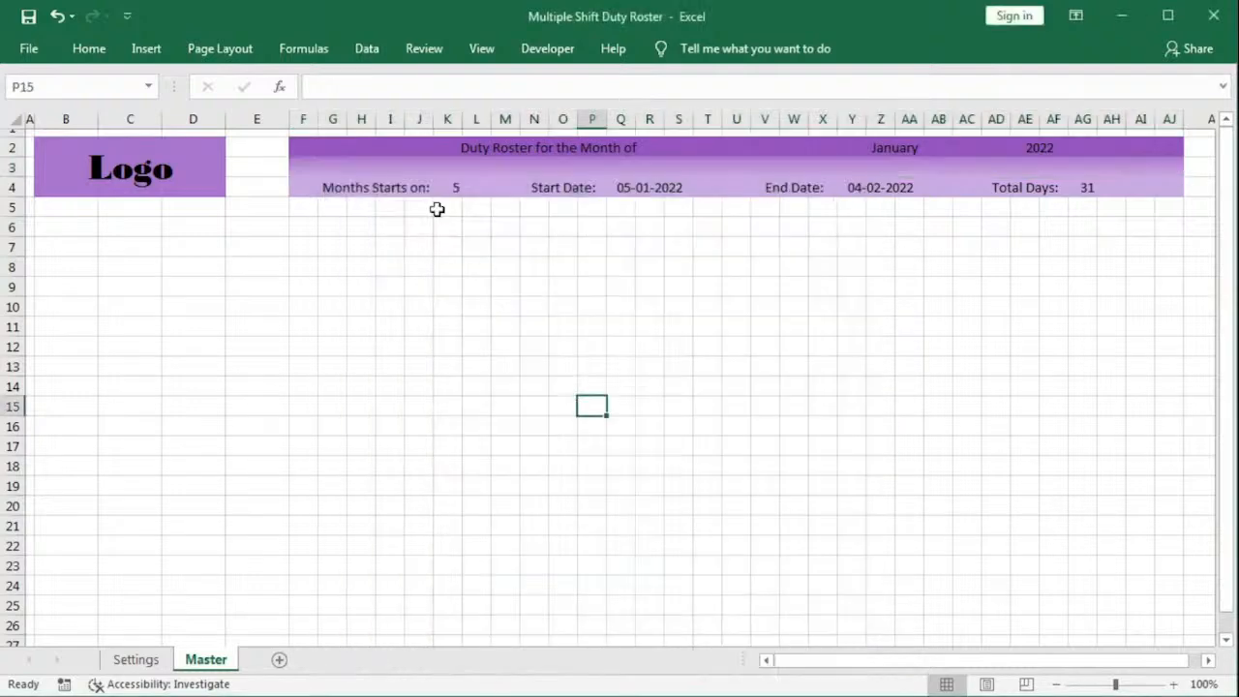
Step: Fill the title row F2:AJ2 with a horizontal two-color gradient from its darker purple to the Logo cell's purple
click(367, 146)
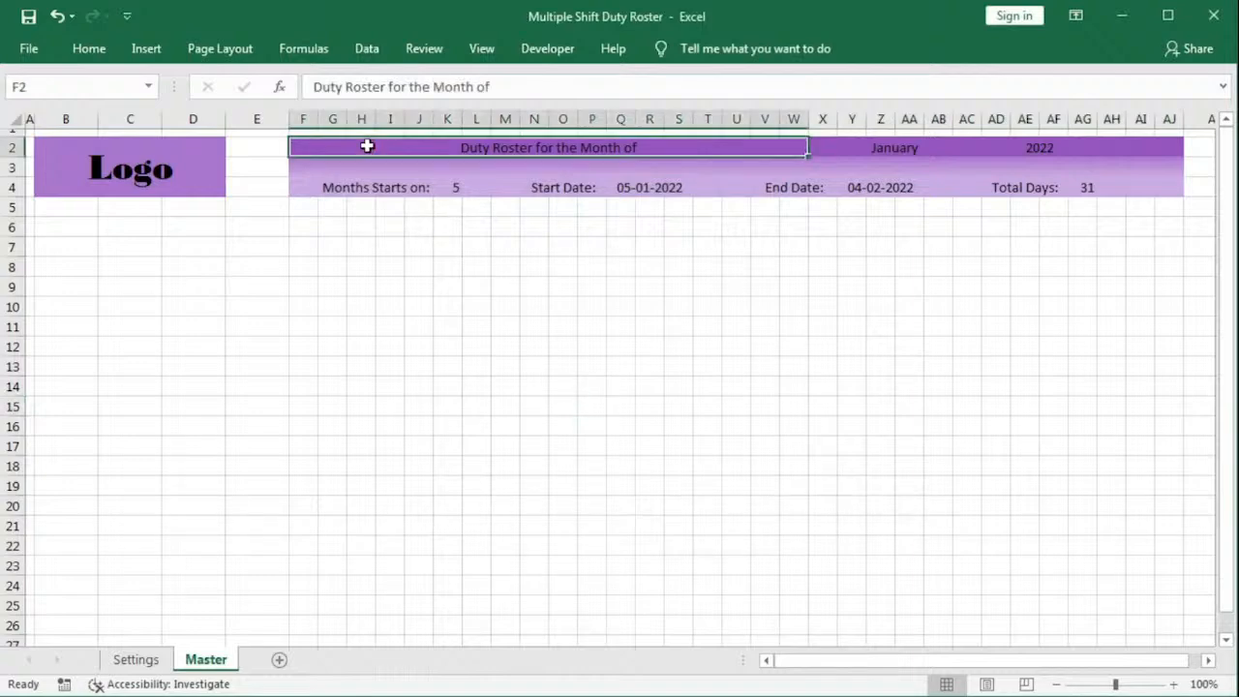
drag(367, 146, 1165, 148)
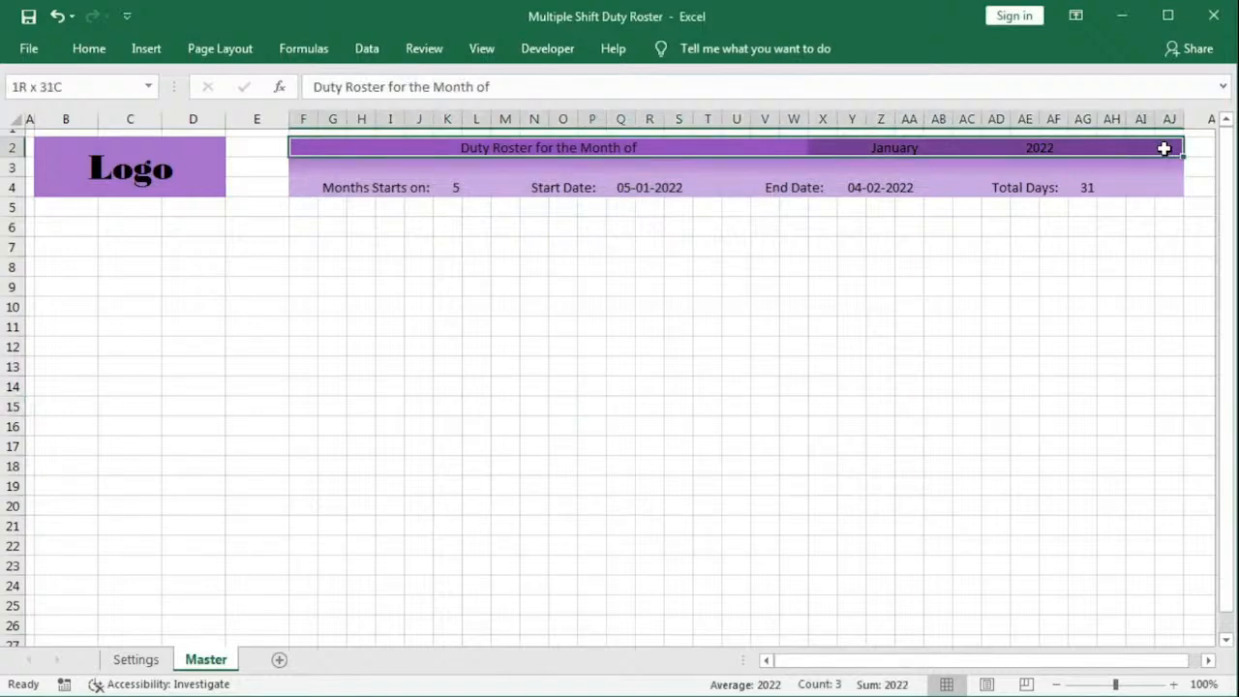
right_click(427, 147)
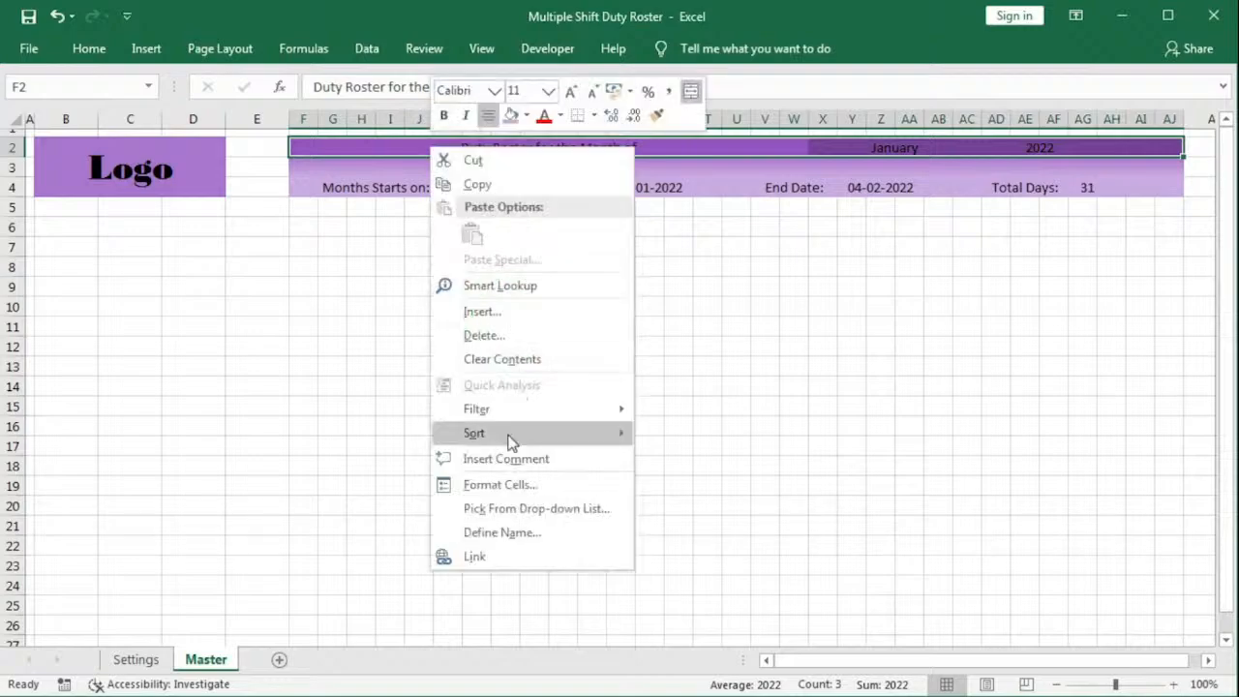
click(503, 491)
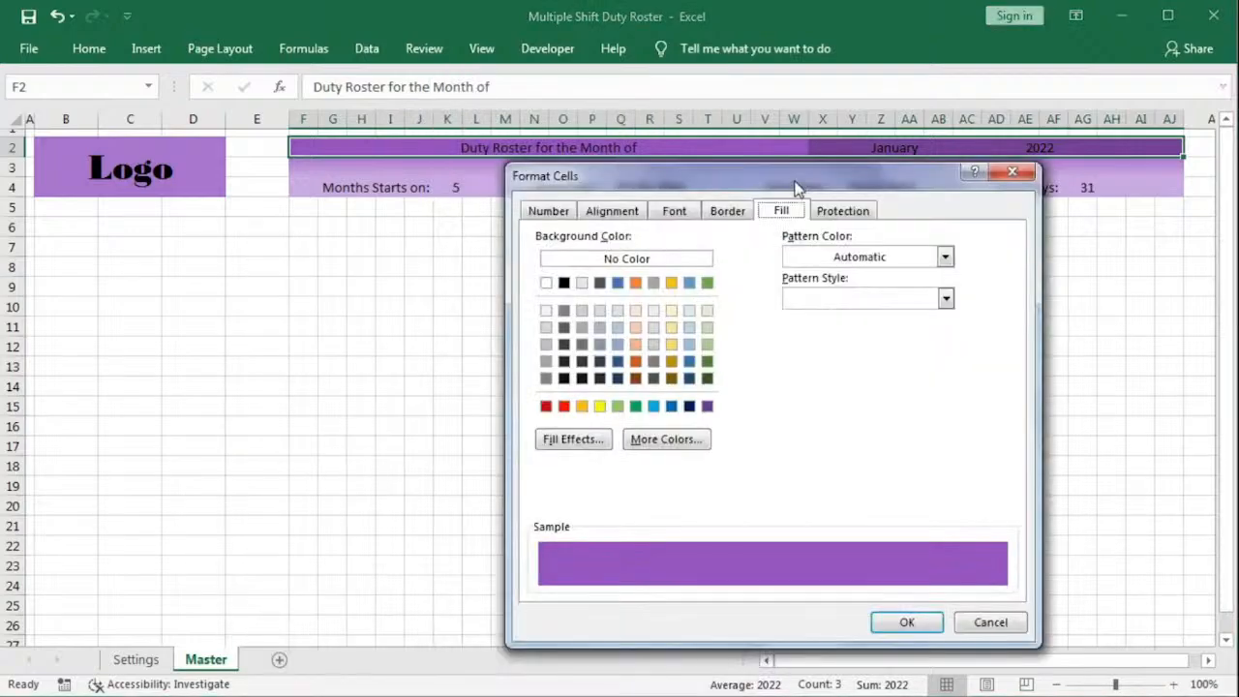
click(573, 440)
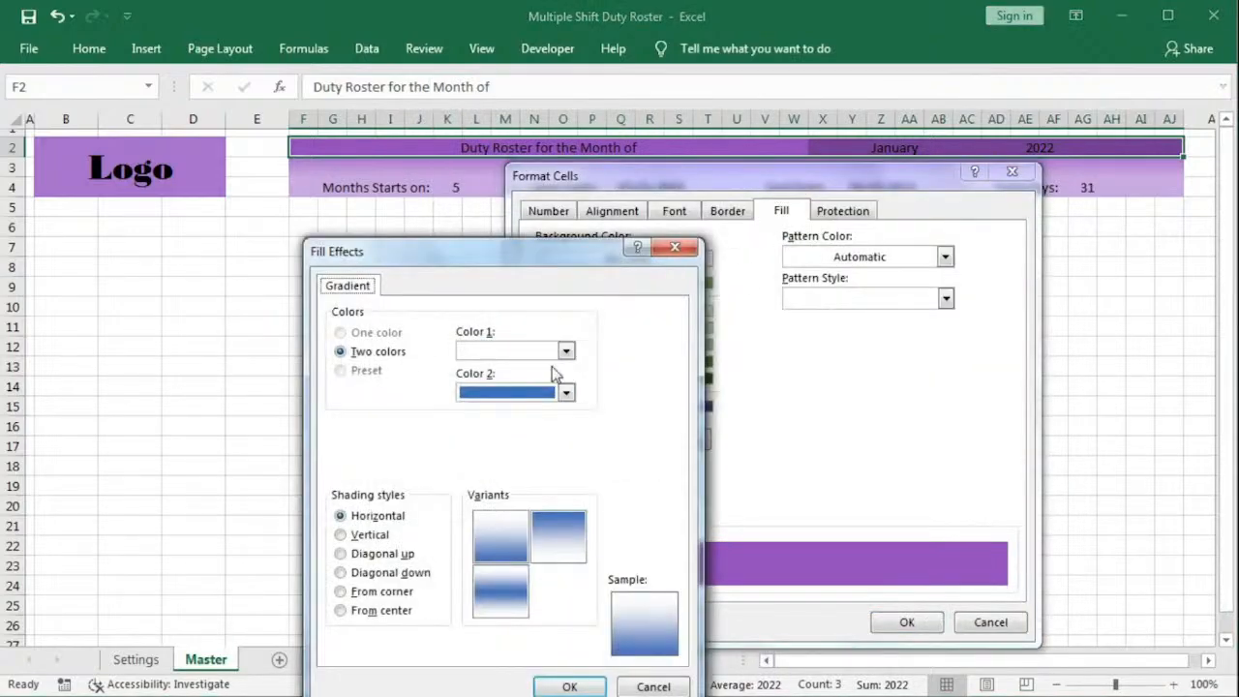
click(566, 352)
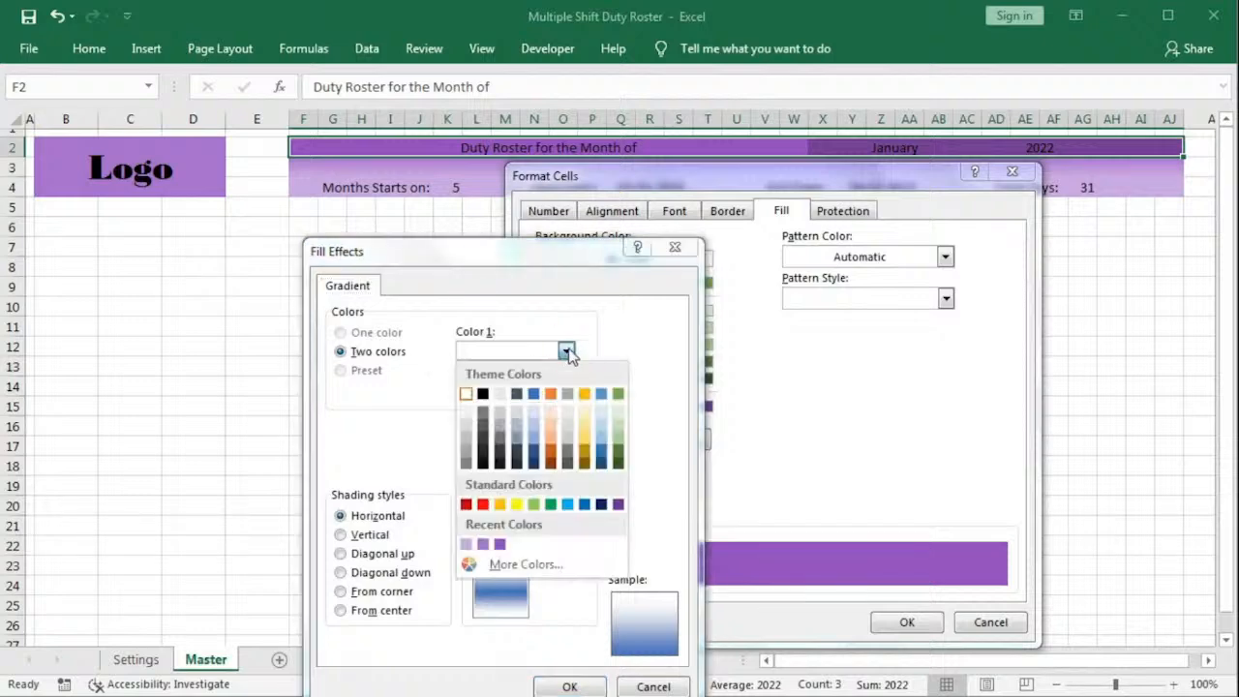
click(484, 546)
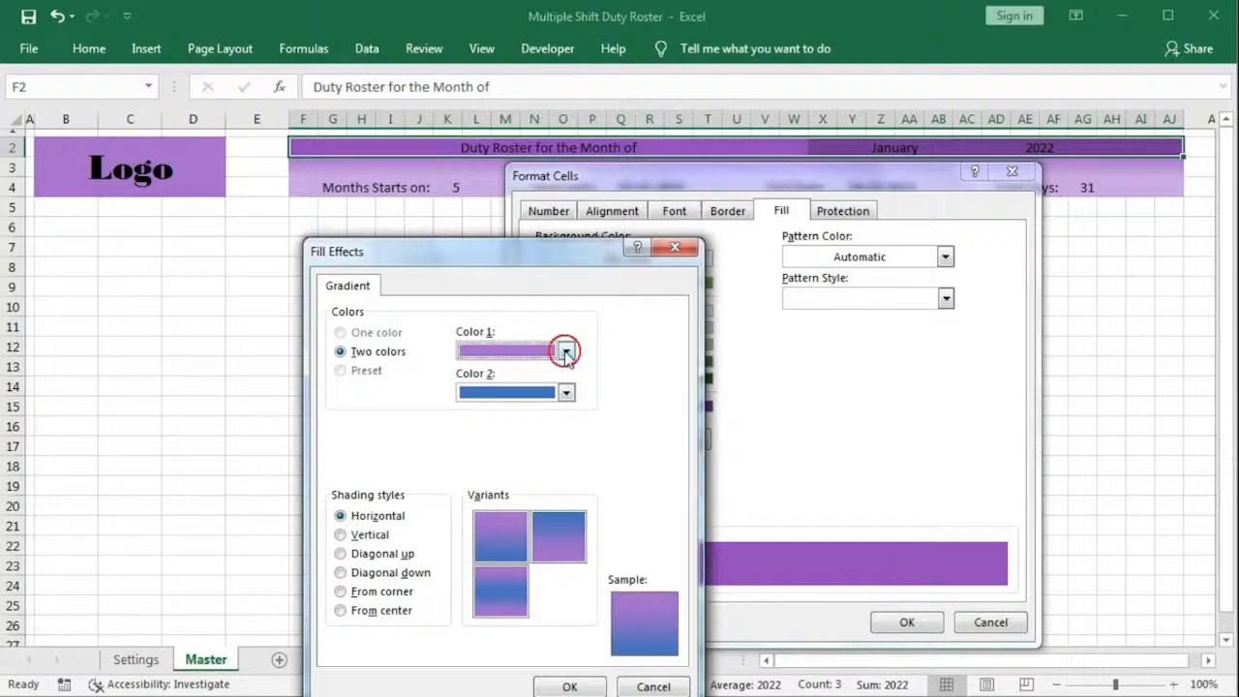
click(566, 351)
click(500, 544)
click(566, 392)
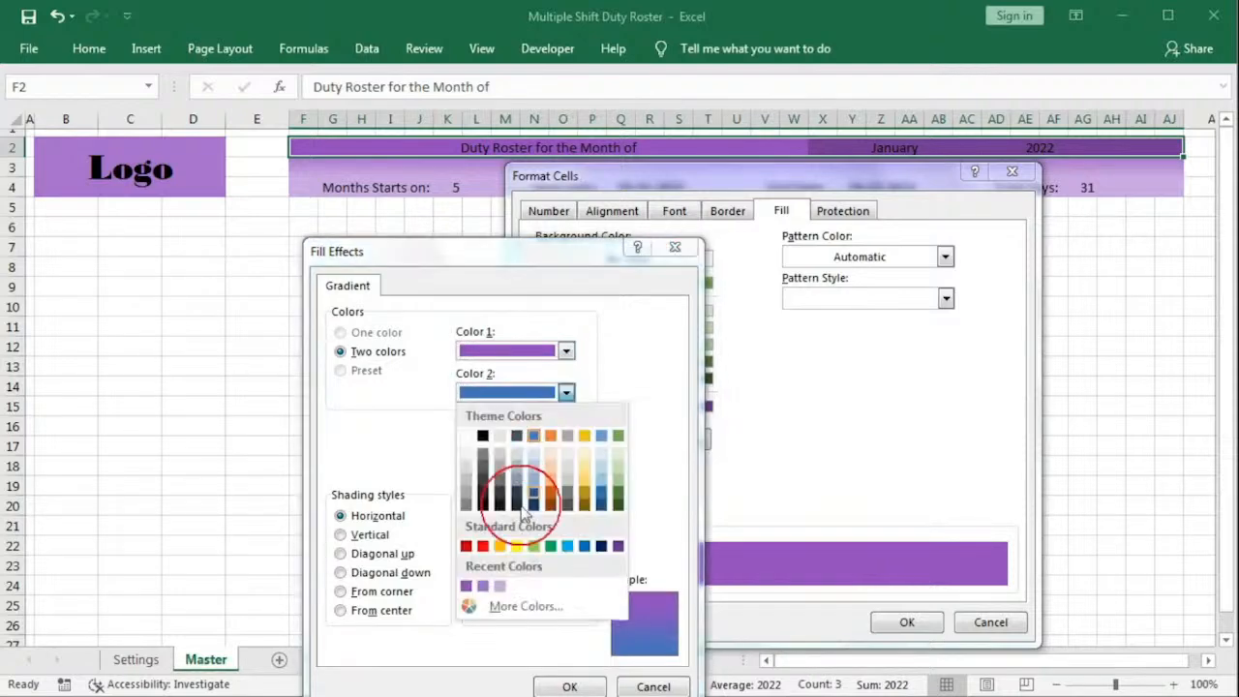
click(482, 585)
click(570, 686)
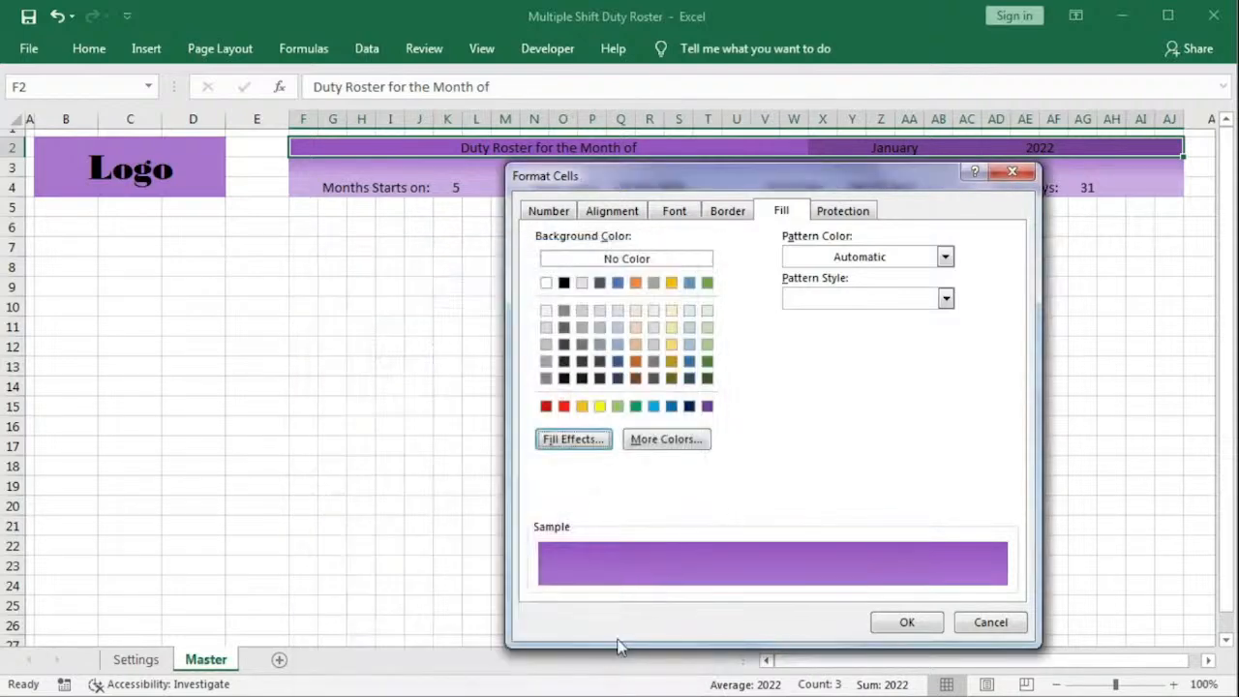
click(877, 625)
click(610, 288)
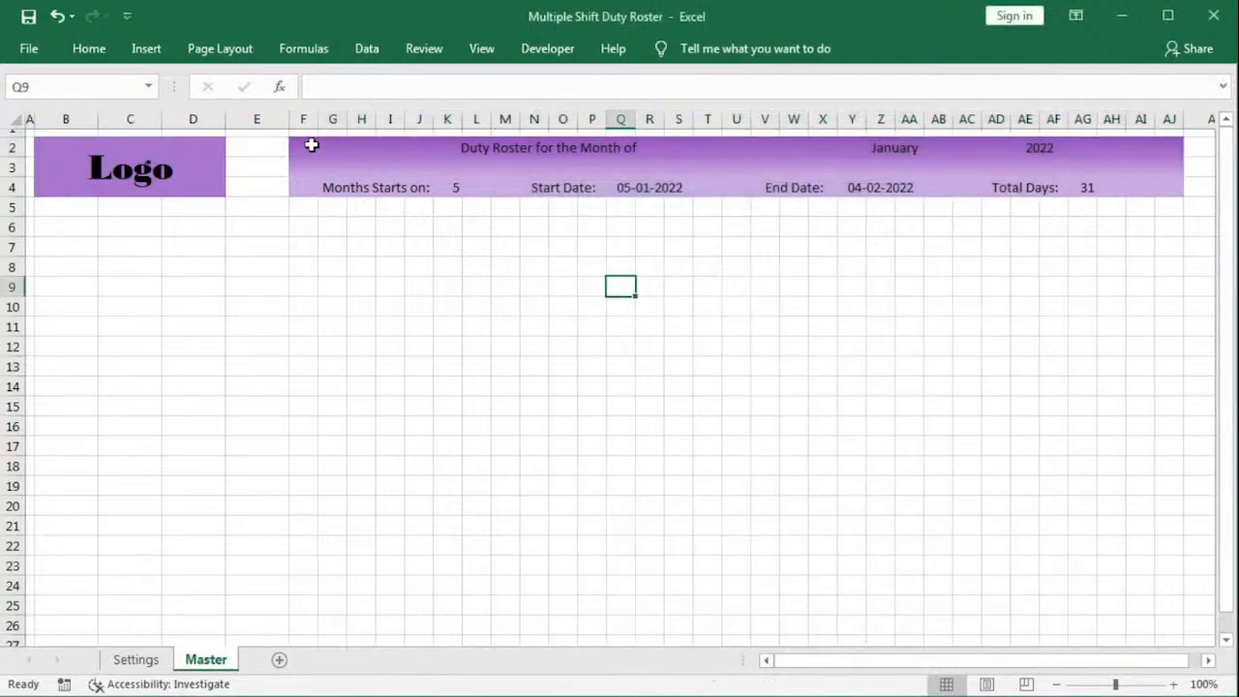
Step: Set the title row F2:AJ2 text to Bodoni MT Black at font size 16
drag(310, 144, 1177, 147)
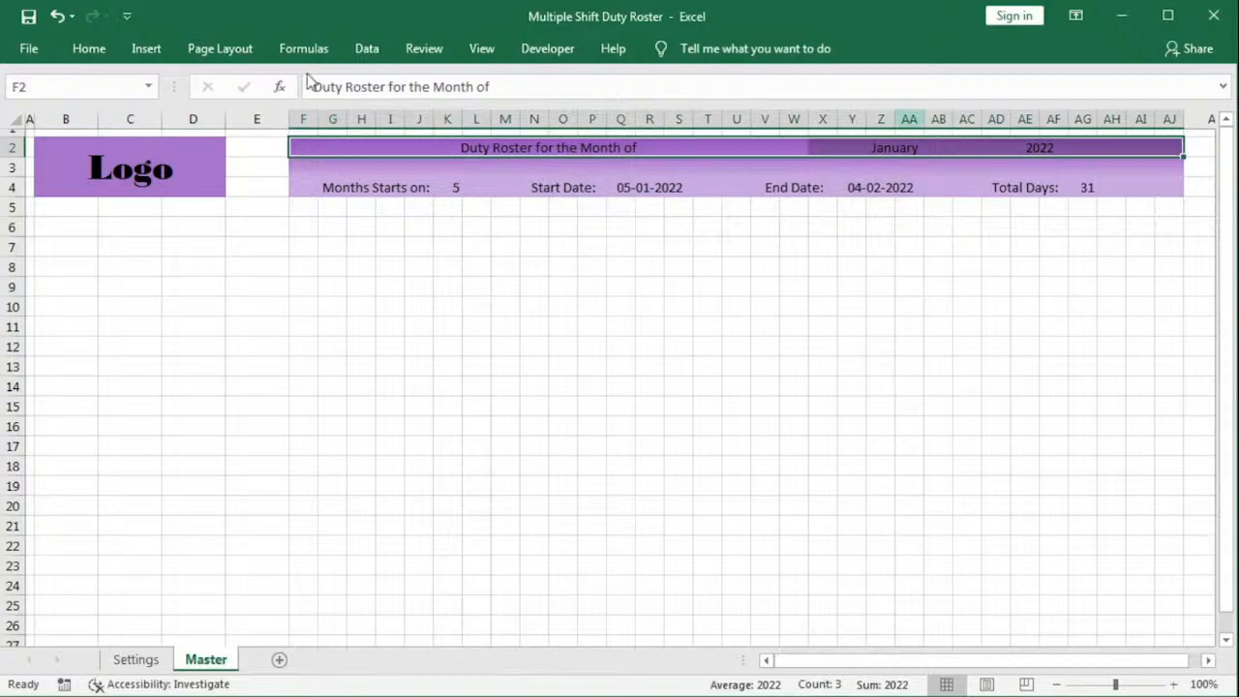
click(89, 48)
click(192, 86)
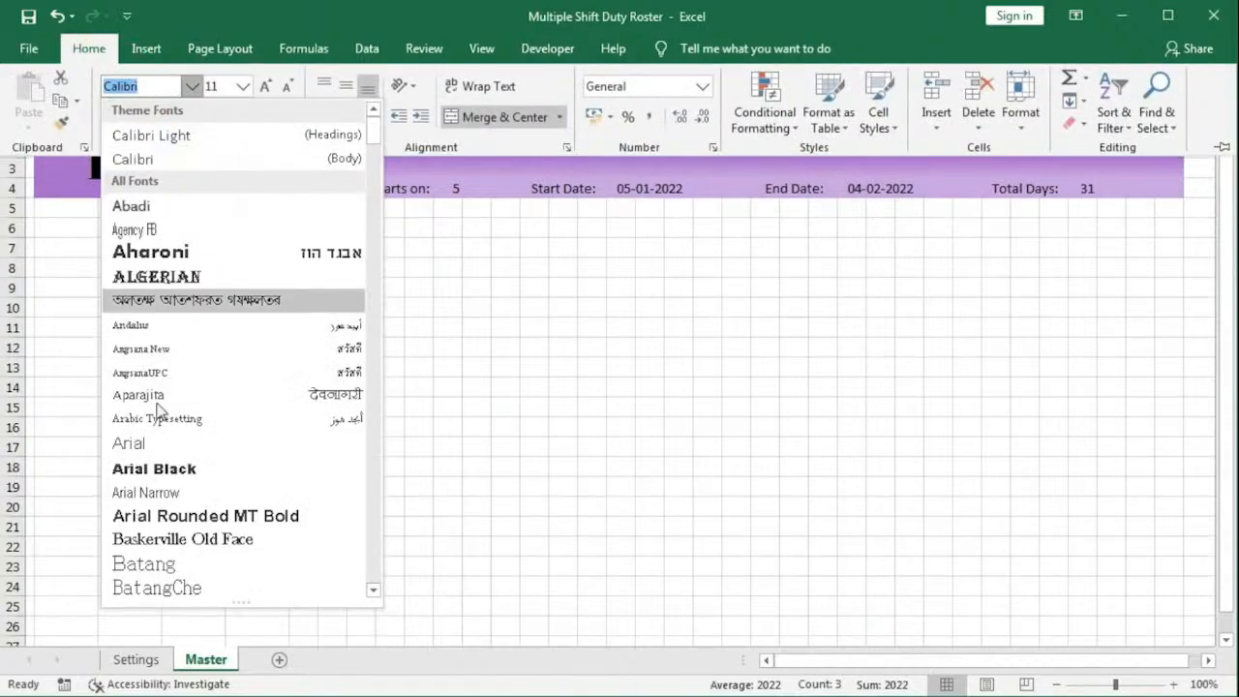
scroll(160, 411, down, 4)
click(199, 562)
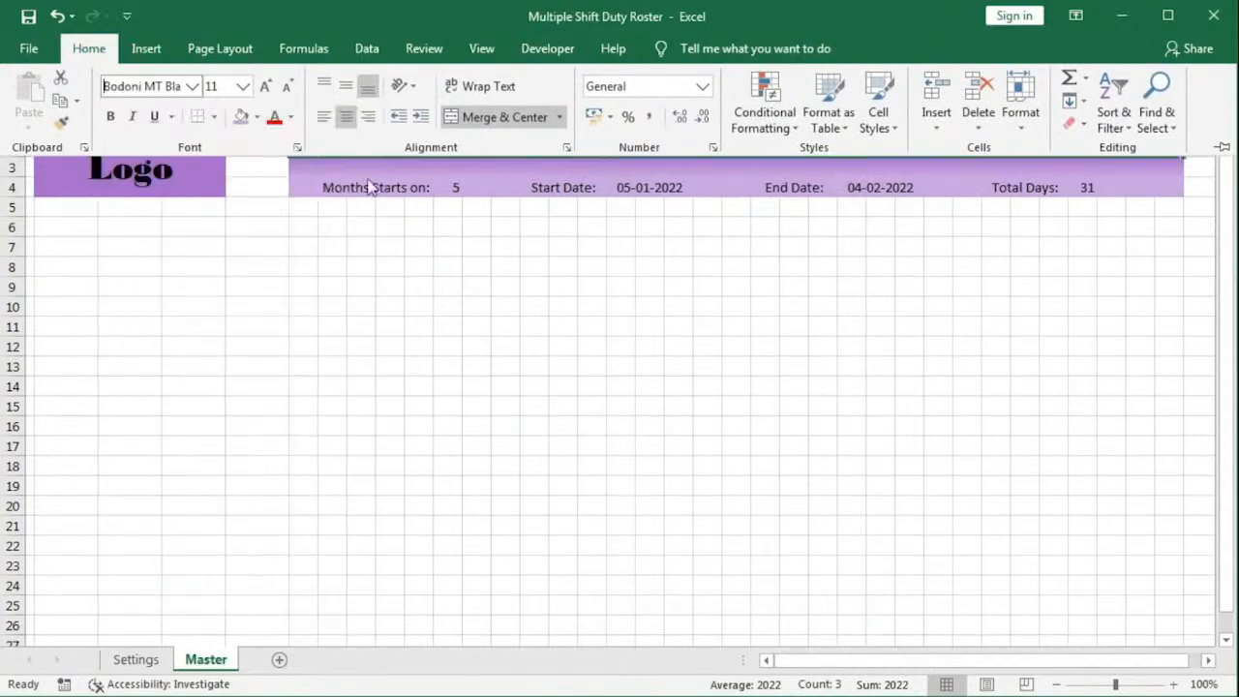
click(264, 87)
click(263, 86)
click(263, 87)
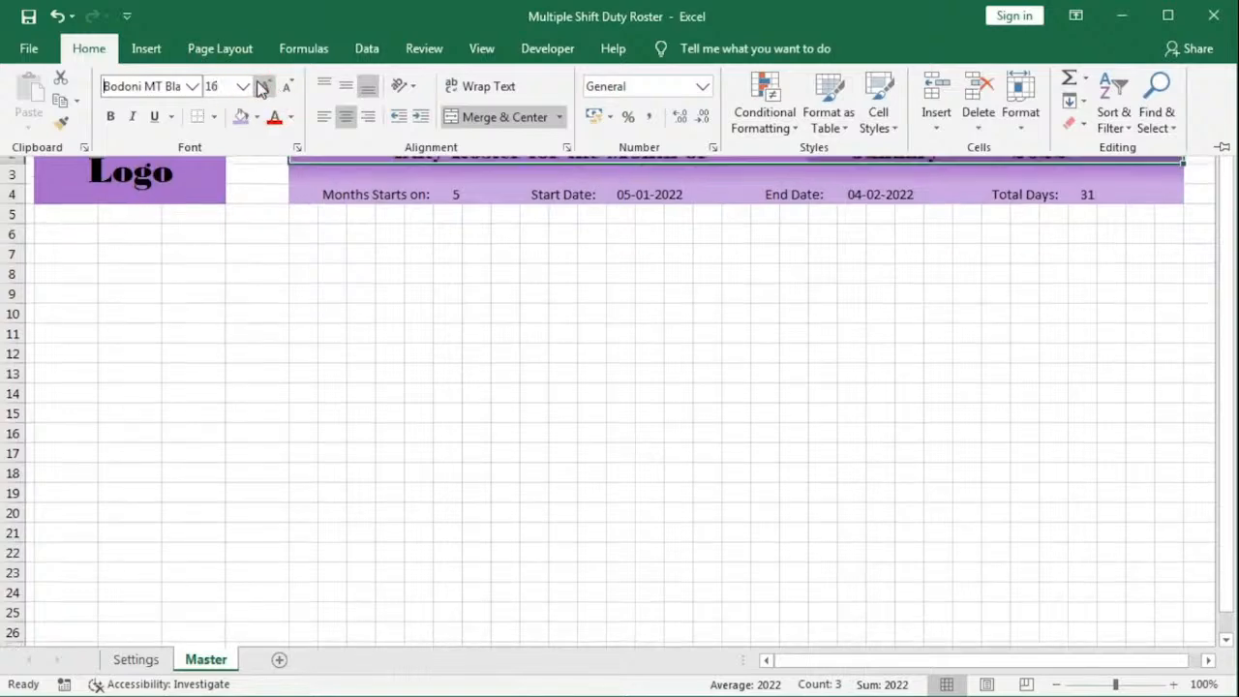
click(448, 300)
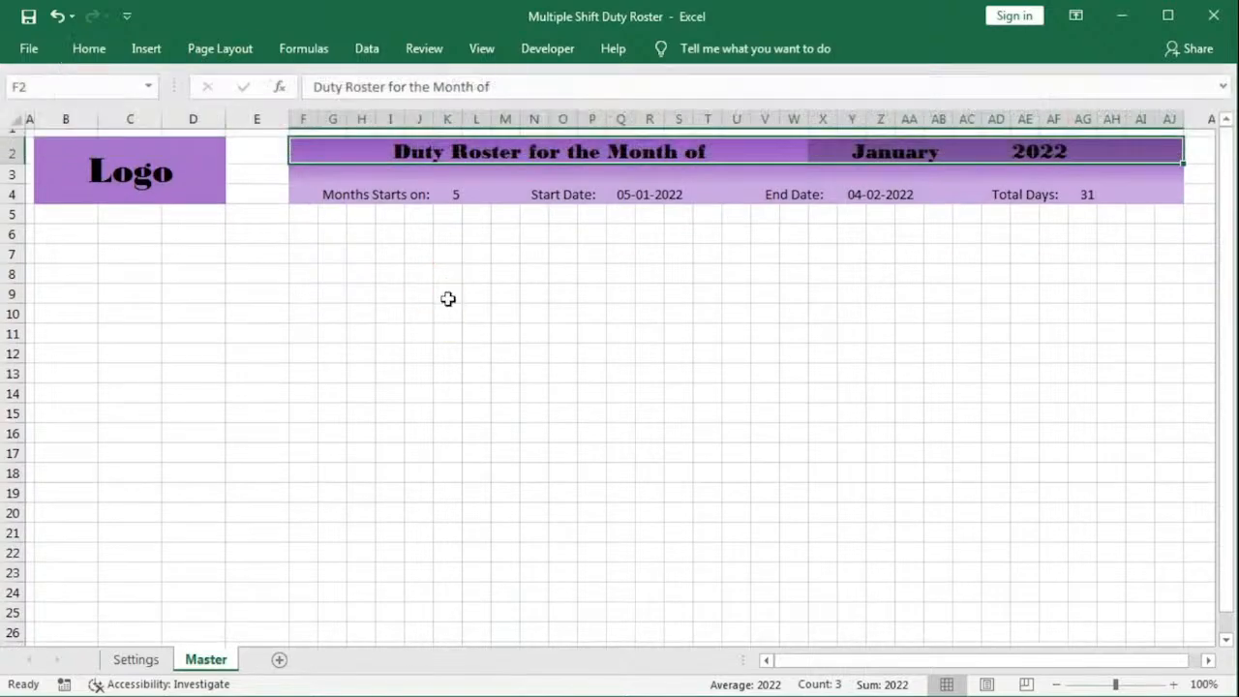
Step: Increase the font size of the title row text F2:AJ2 further
click(88, 48)
click(266, 86)
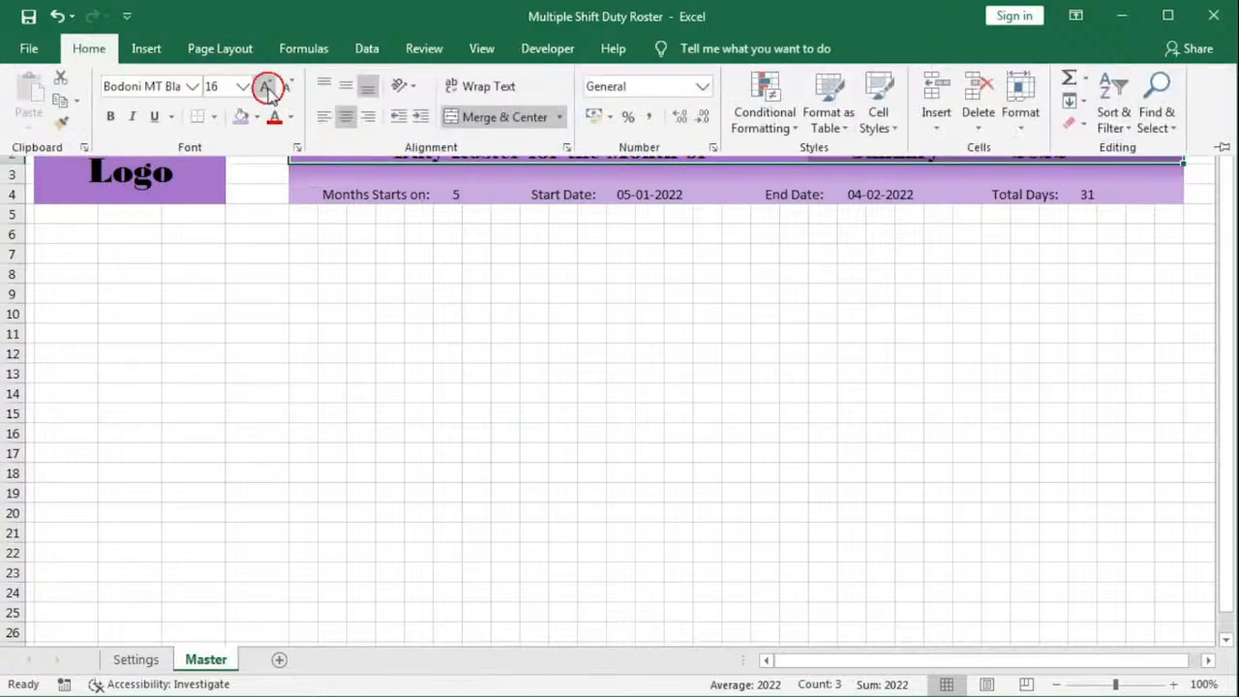
click(492, 384)
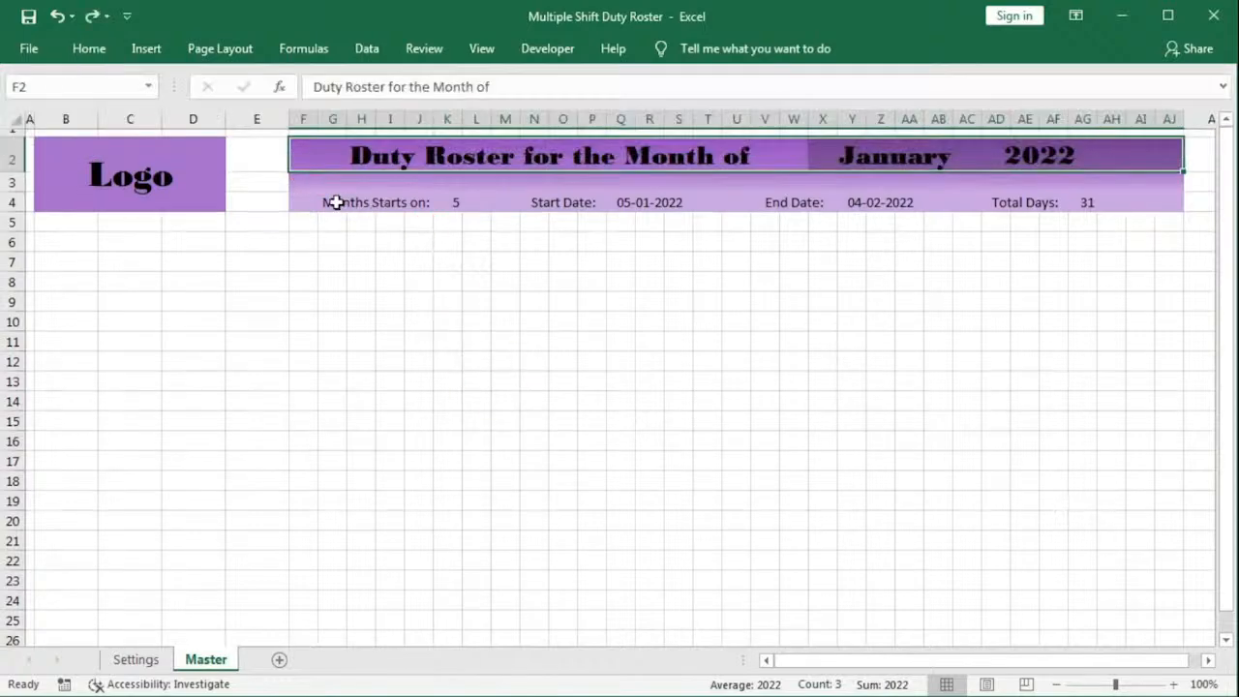
Step: Add all borders to the four label-and-value pairs in row 4 and set their font to Bodoni MT
drag(332, 202, 447, 203)
drag(535, 202, 680, 202)
drag(775, 203, 910, 202)
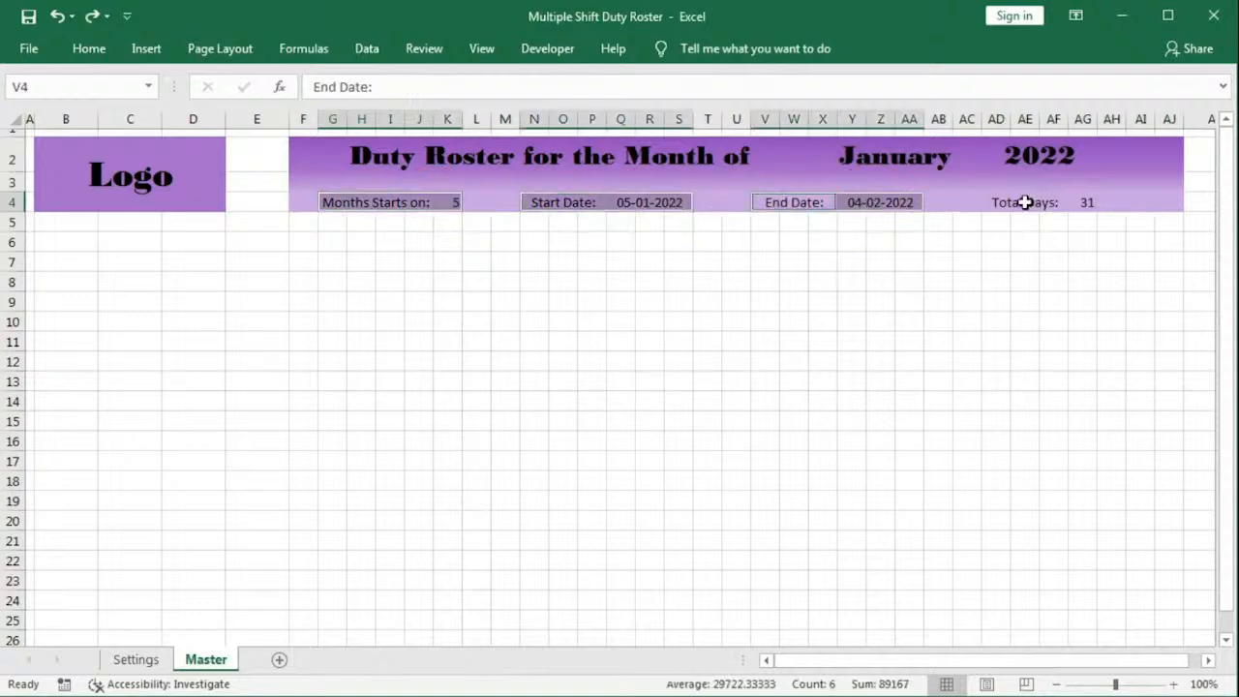
drag(993, 203, 1081, 204)
click(89, 48)
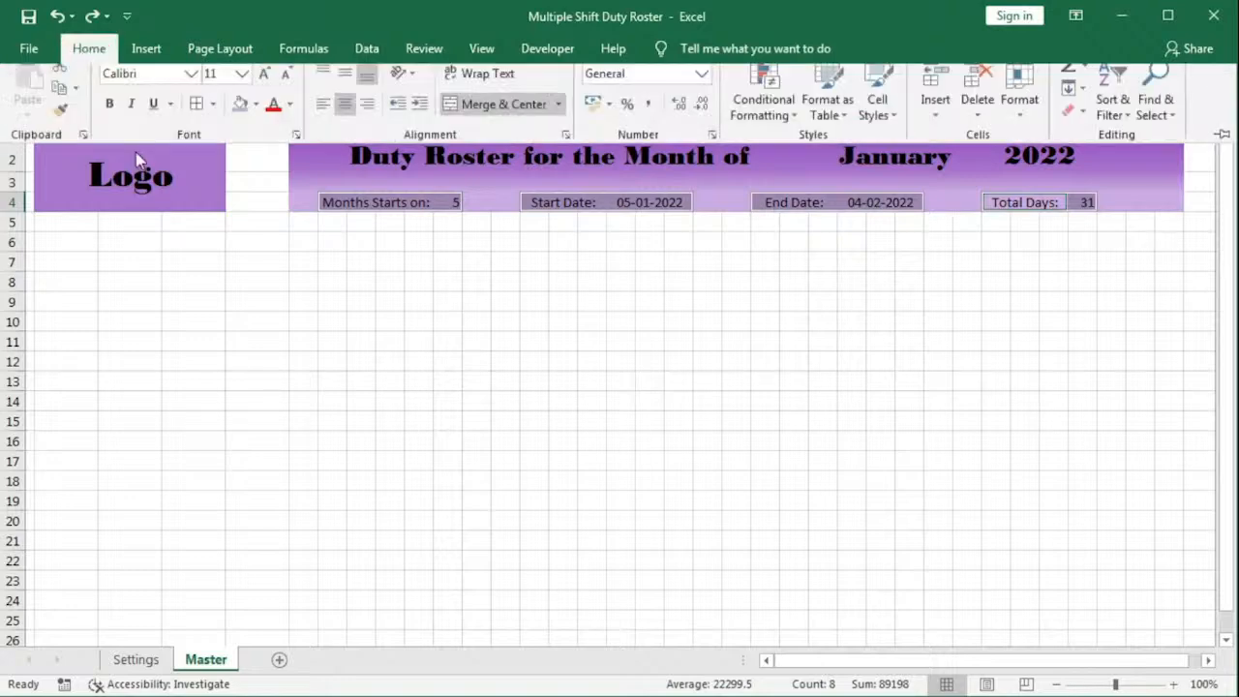
click(192, 86)
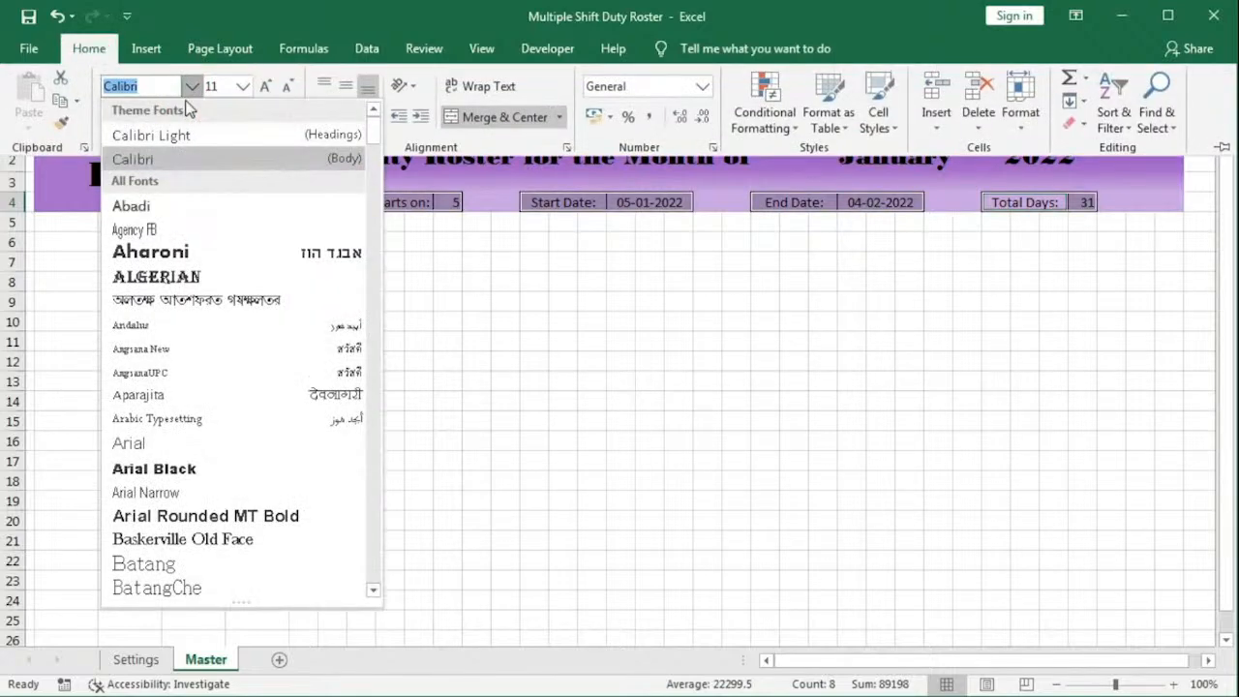
scroll(204, 391, down, 5)
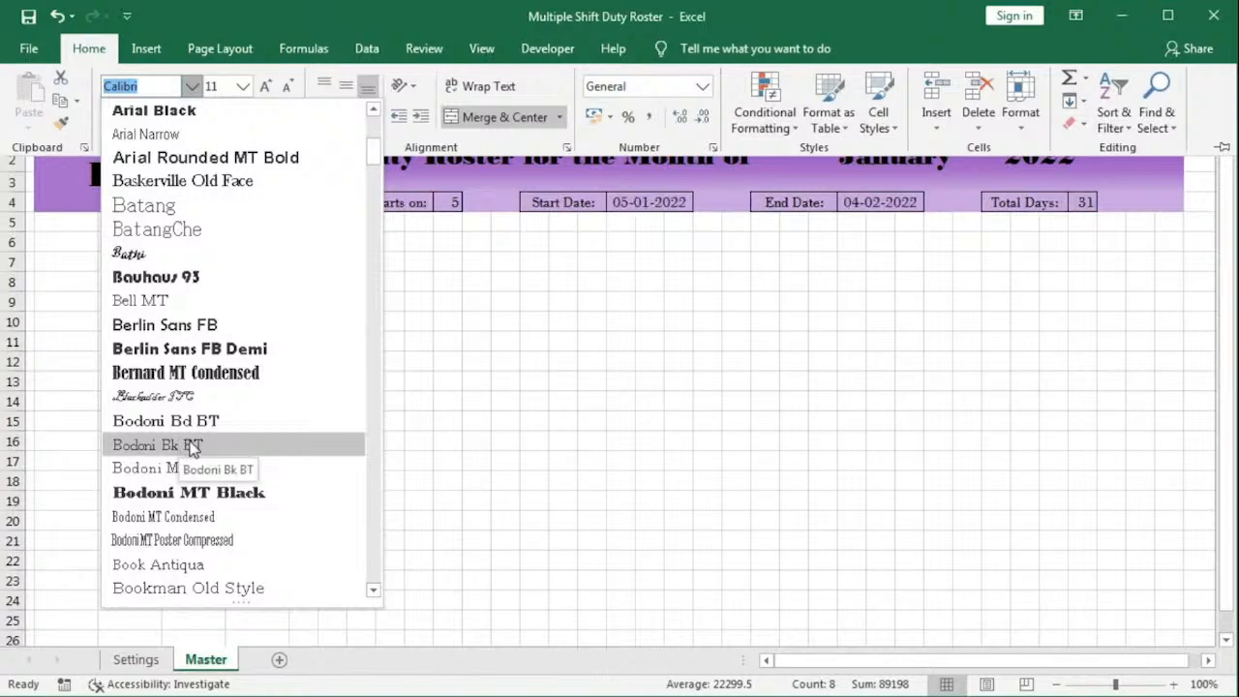
click(184, 470)
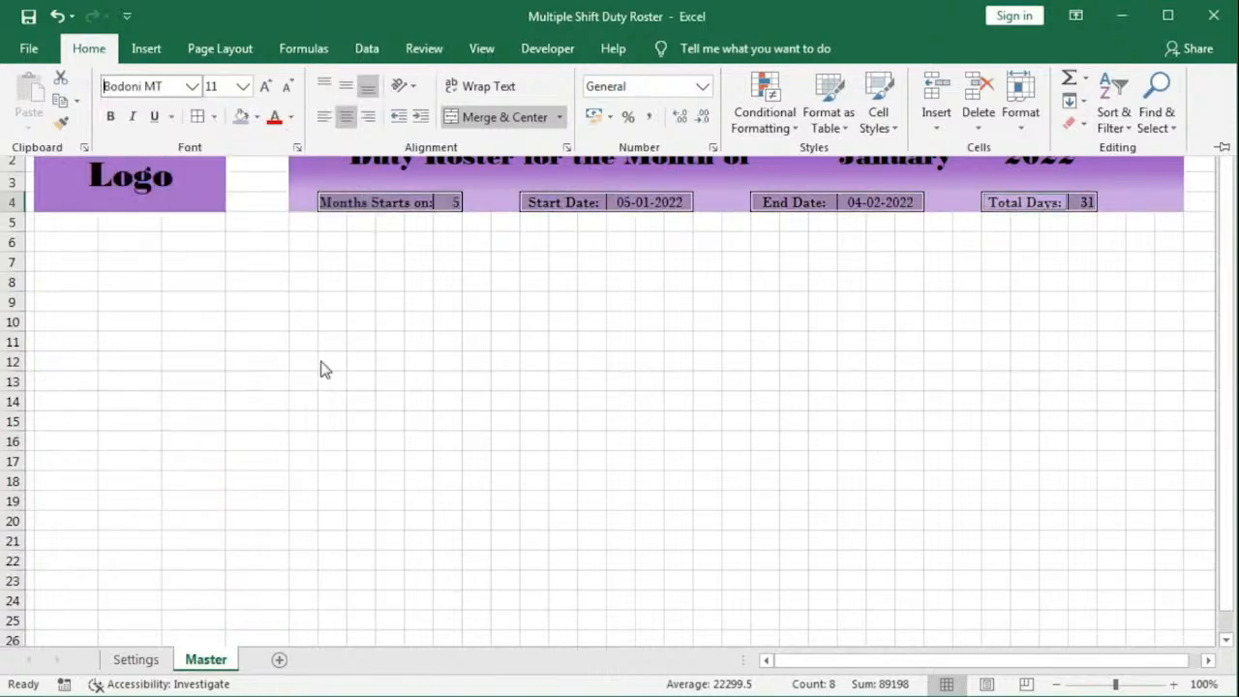
Step: Make the four row 4 labels, from Months Starts on to Total Days, bold and right-aligned
click(344, 205)
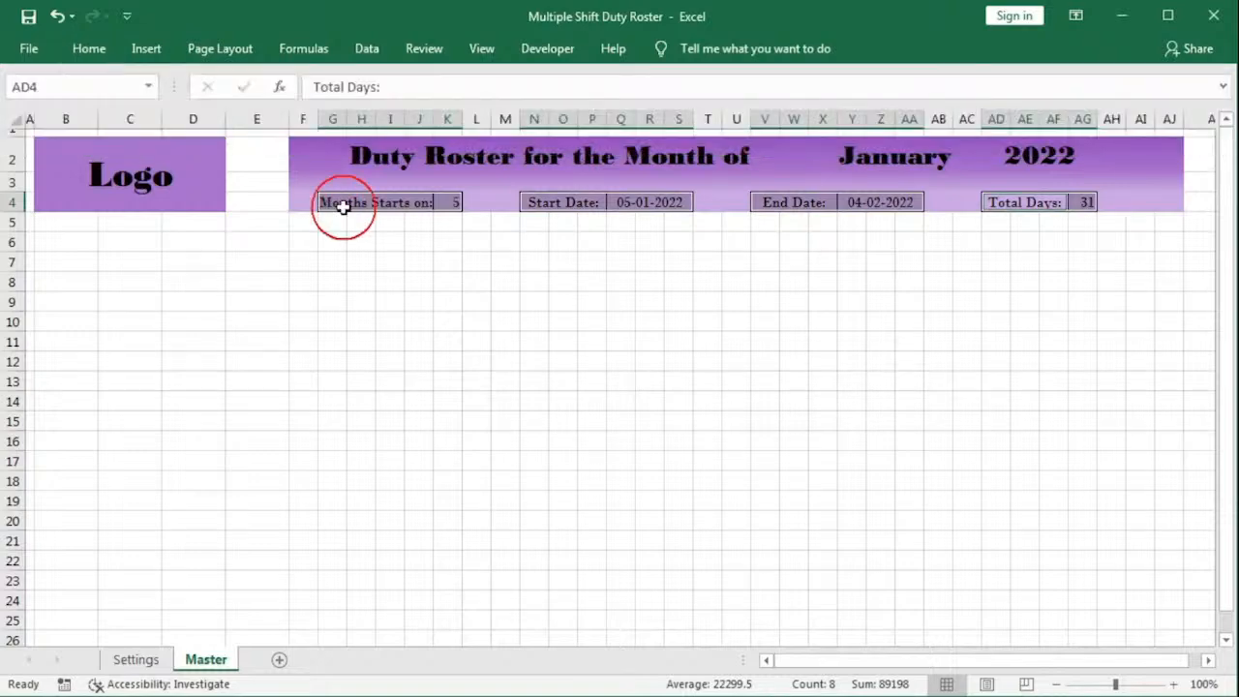
ctrl+click(581, 203)
ctrl+click(775, 201)
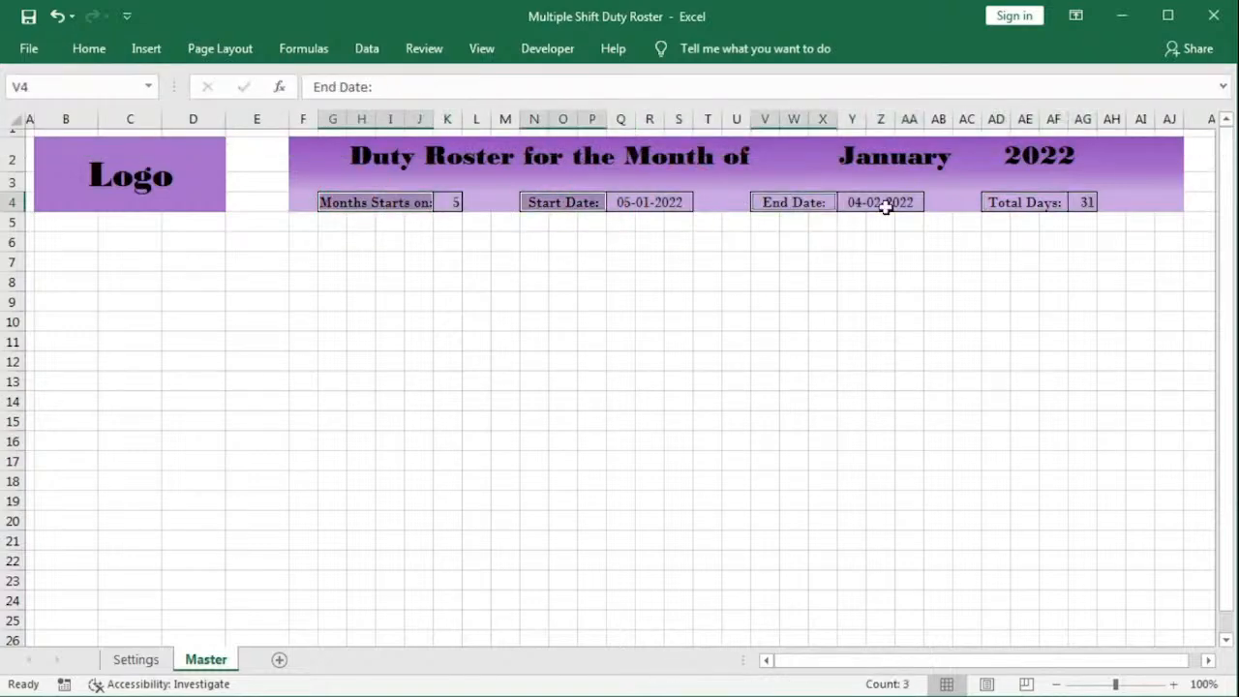
ctrl+click(966, 200)
click(79, 52)
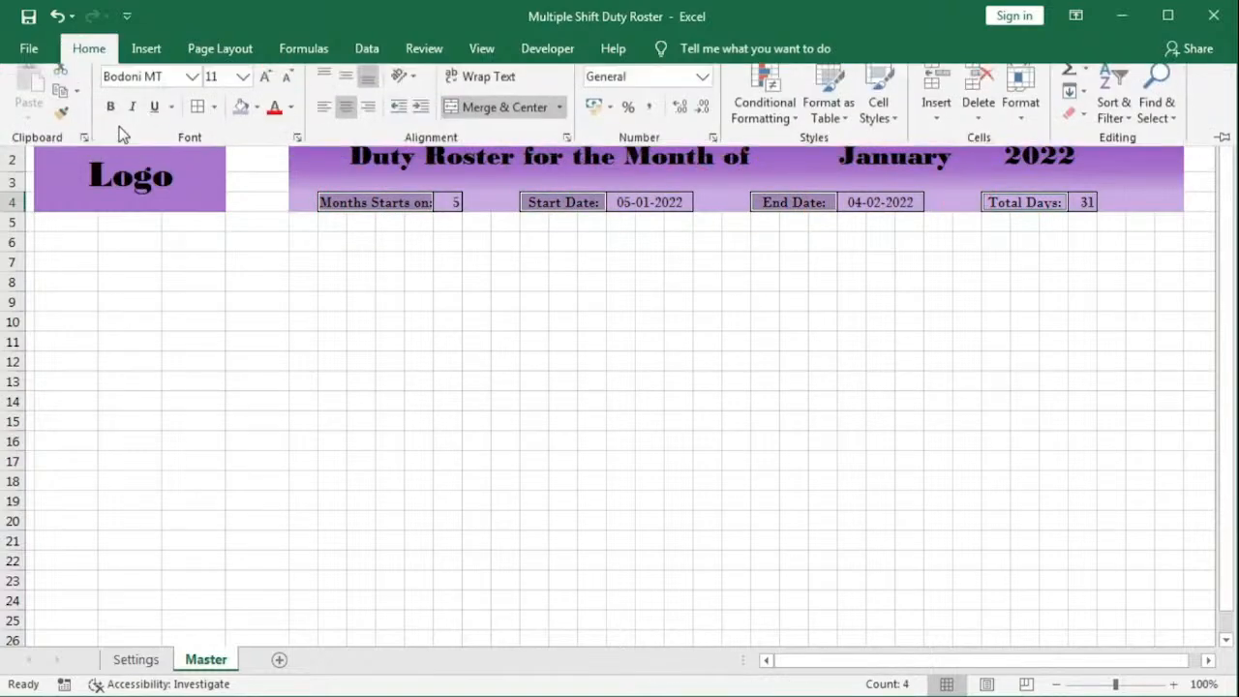
click(111, 117)
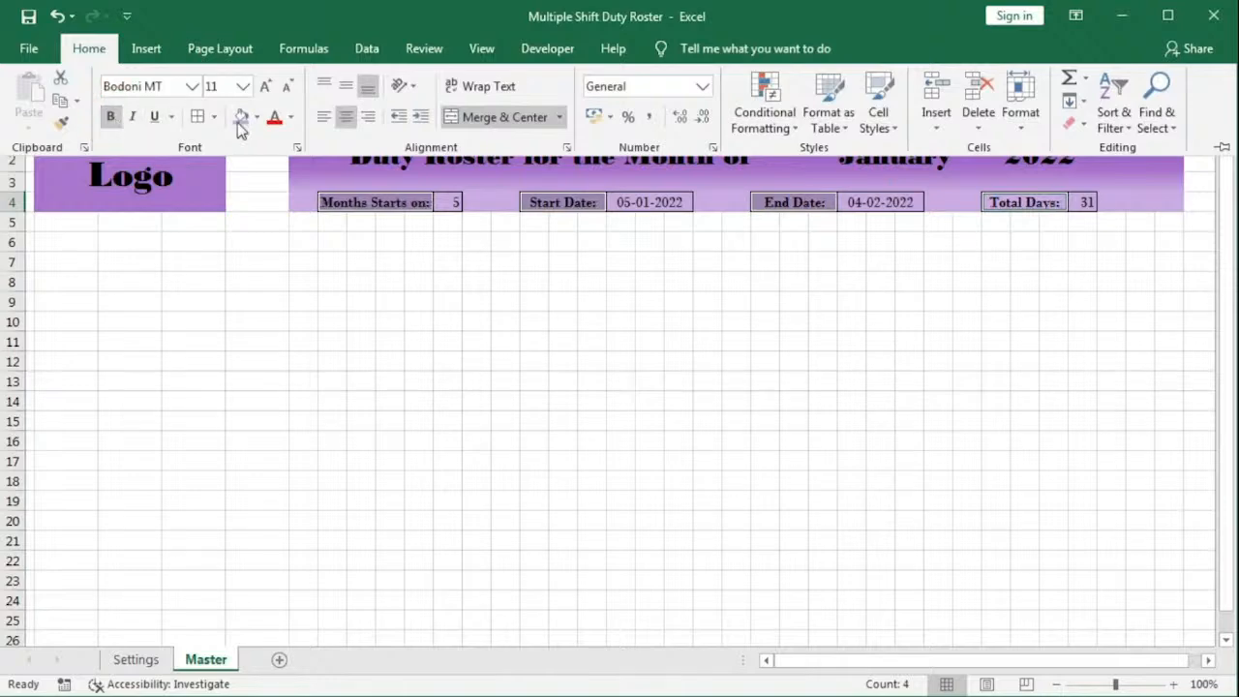
click(366, 118)
Step: Left-align the four row 4 values in K4, Q4, Y4 and AG4, keeping them non-italic
click(452, 206)
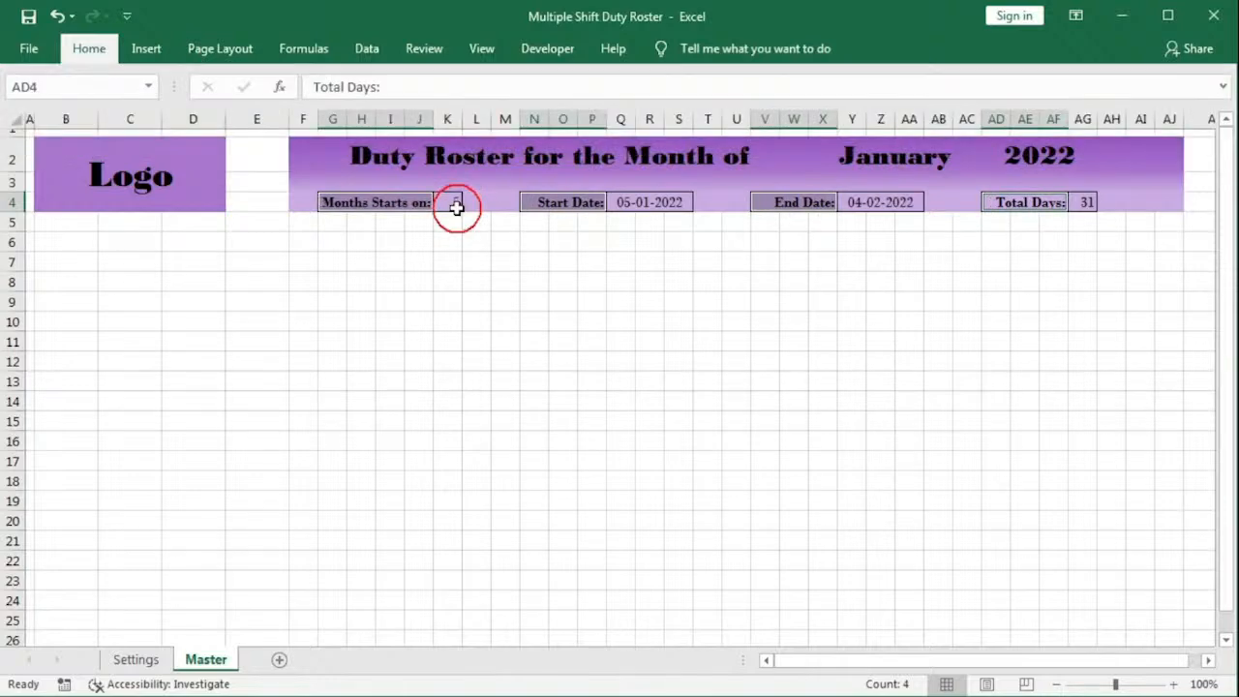
ctrl+click(635, 202)
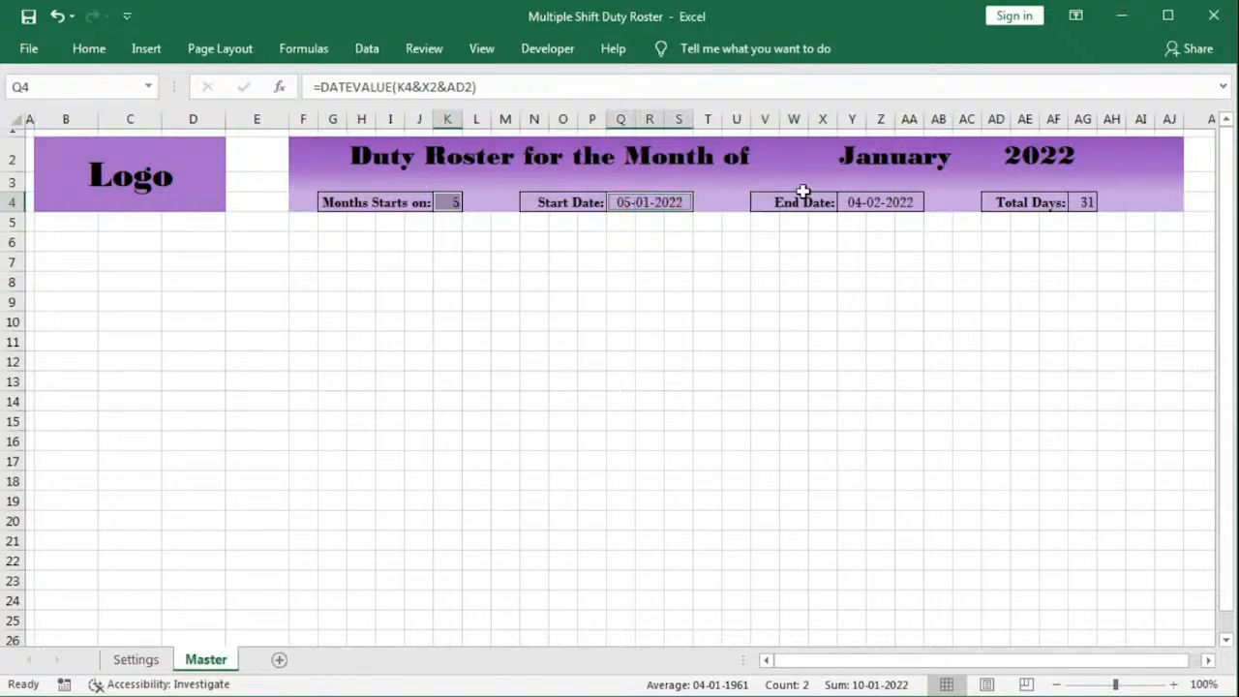
ctrl+click(877, 205)
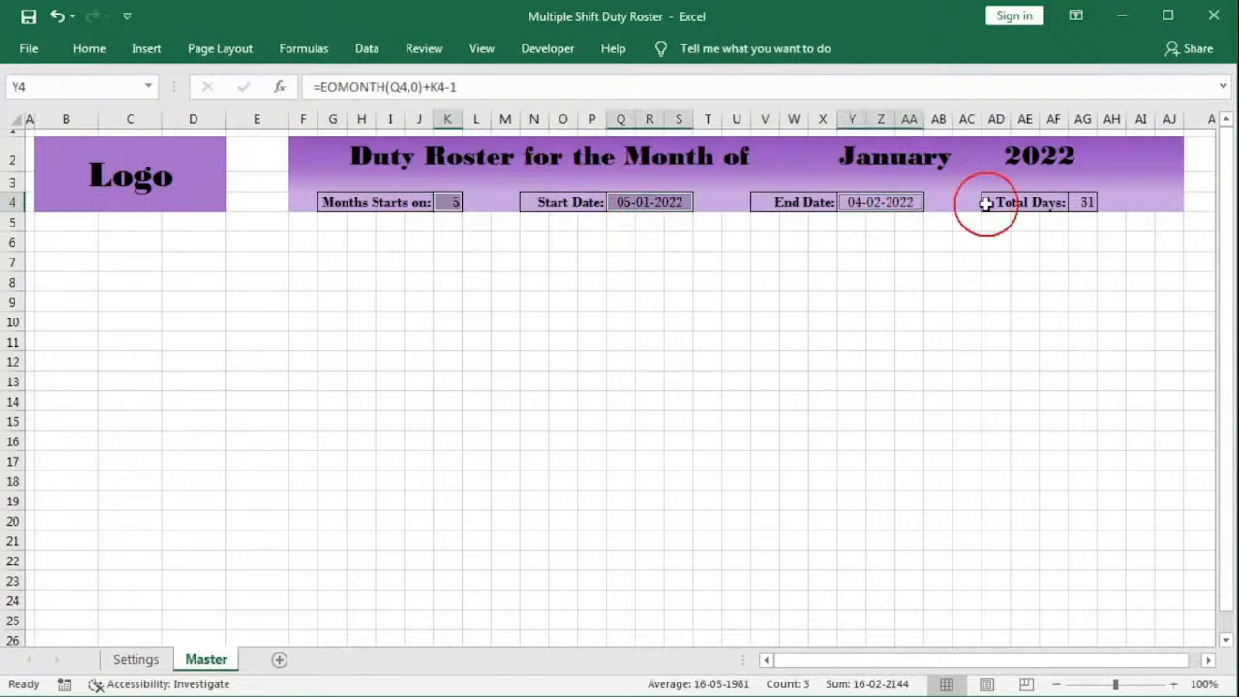
ctrl+click(1084, 202)
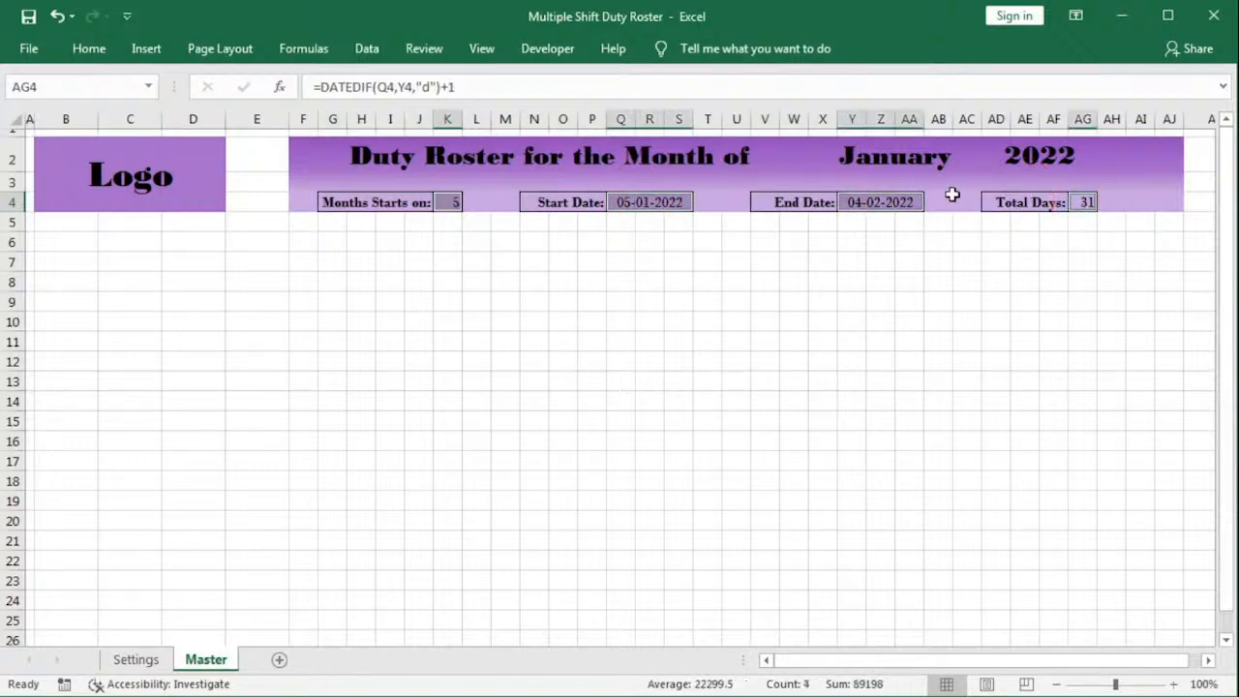
click(89, 48)
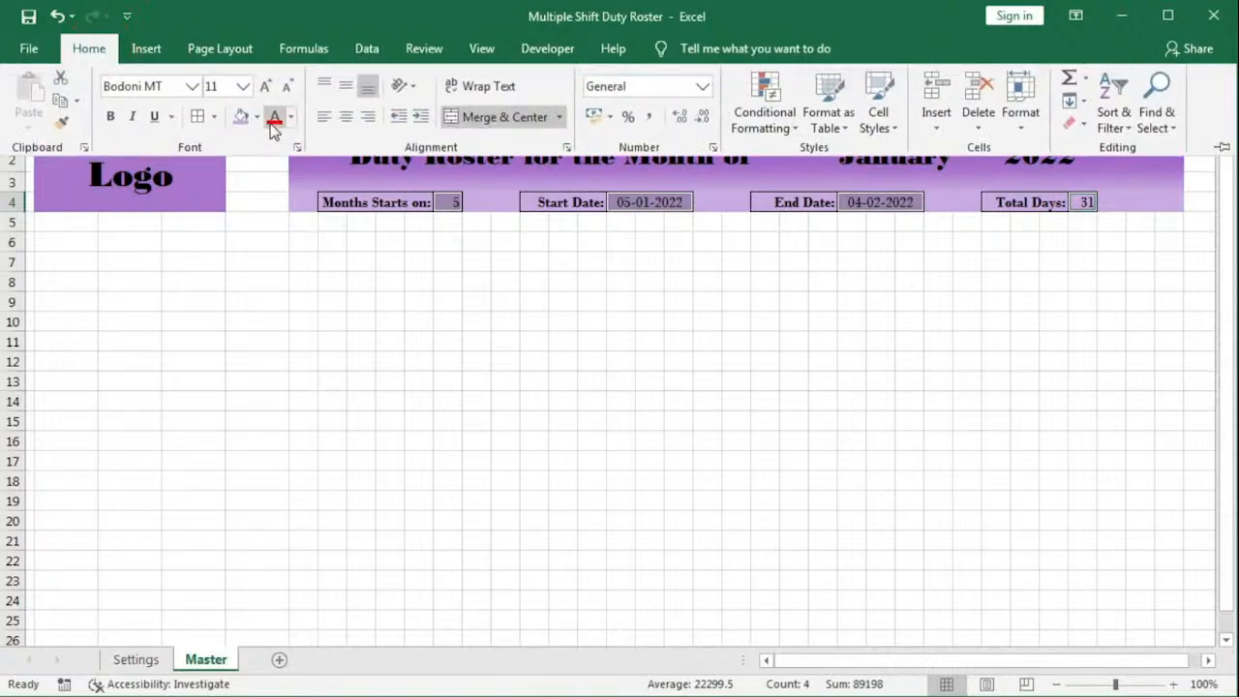
click(325, 116)
click(132, 118)
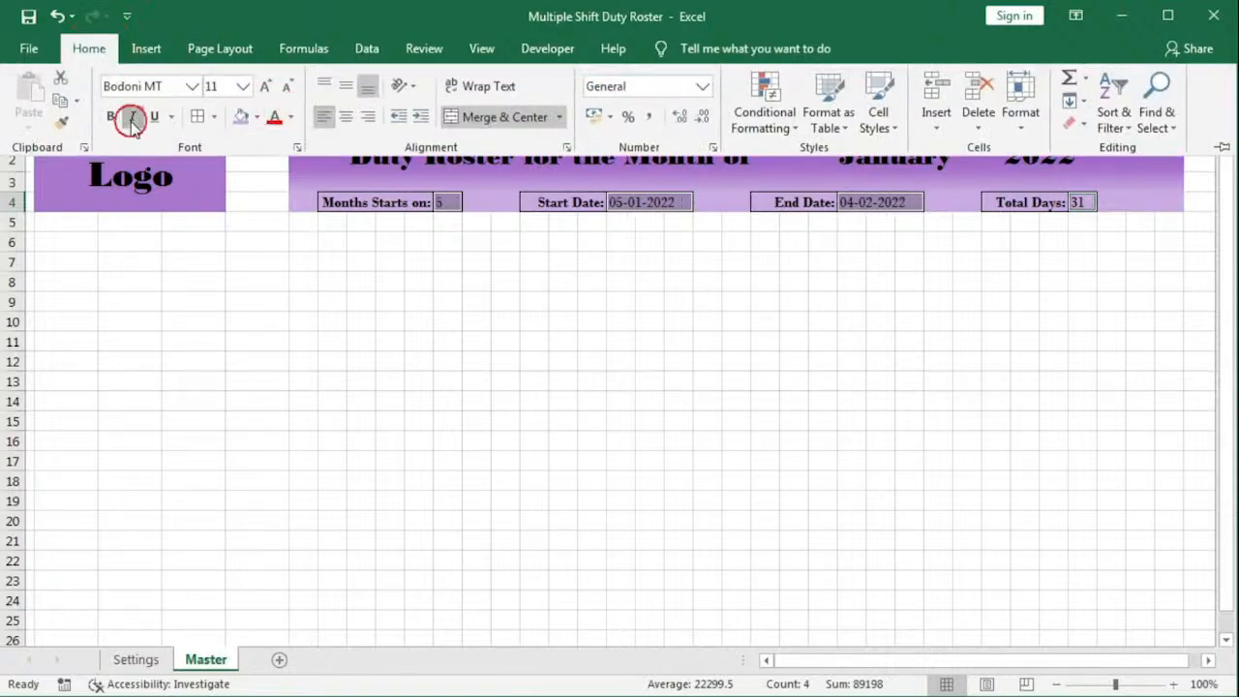
click(133, 120)
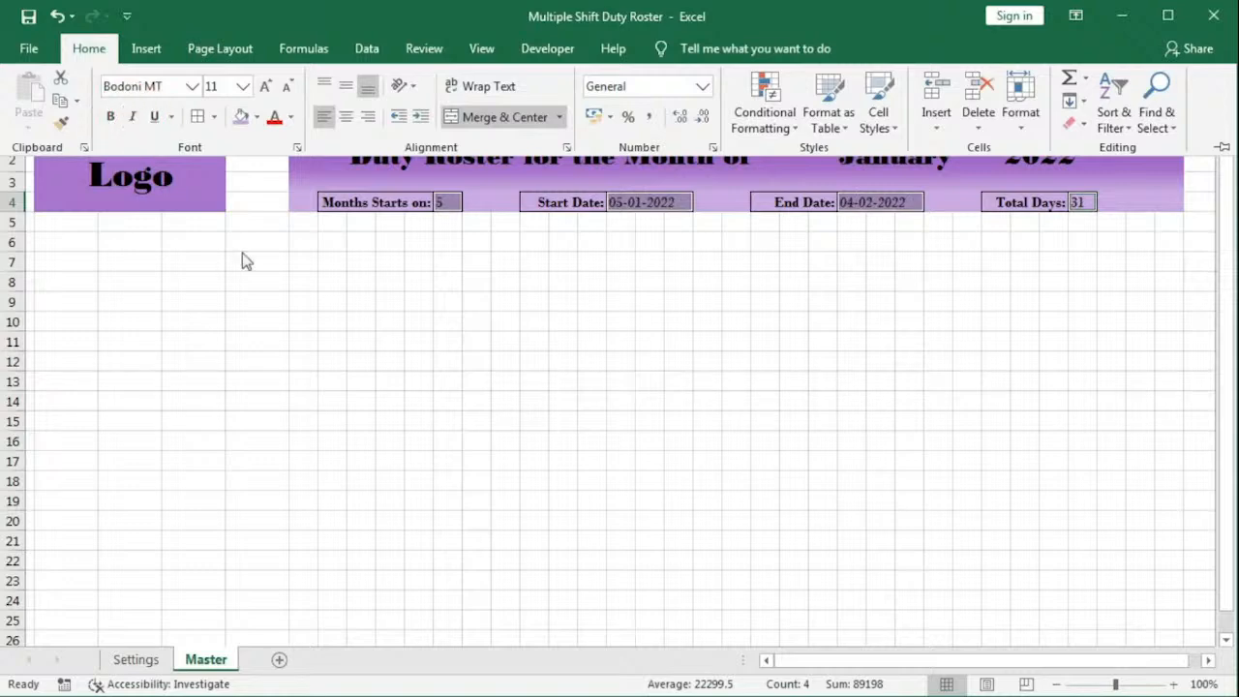
click(256, 281)
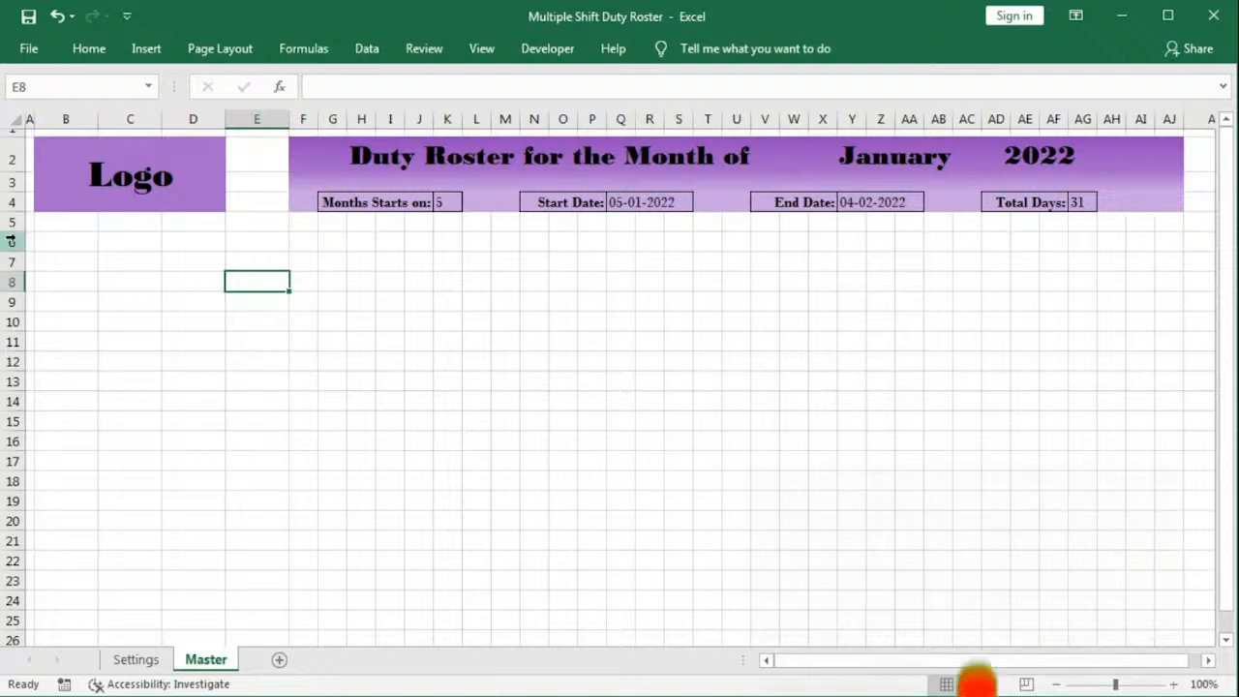
Step: Shrink row 5 to a very thin spacer below the header
drag(8, 232, 6, 217)
click(72, 230)
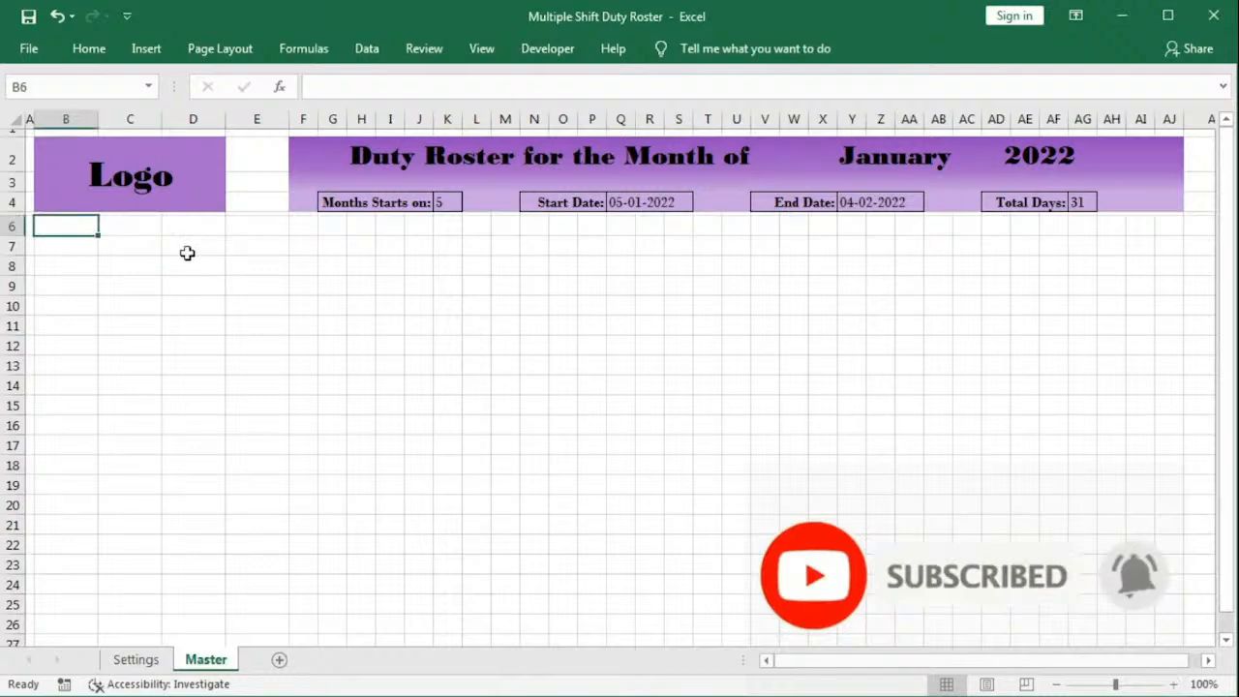
Step: Enter the headings Employee Names, Shift Types and Shift Start in B6:D6 and auto-fit the widths of columns B to D
text(Empl)
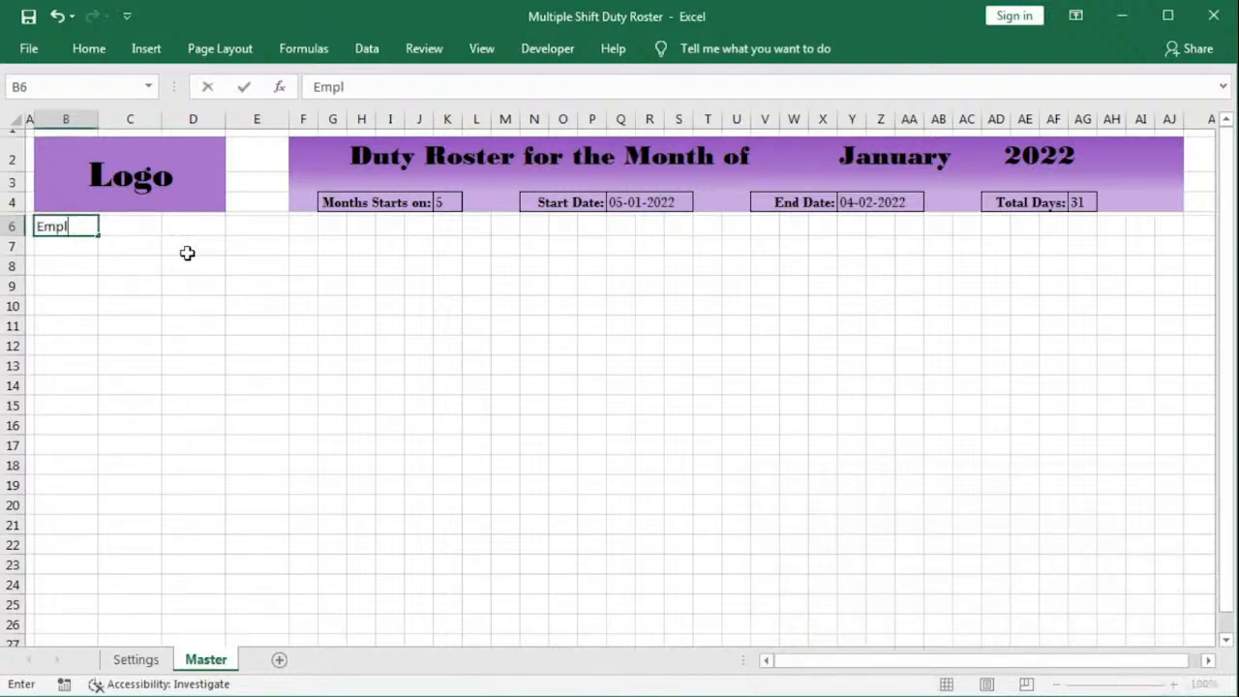
text(oyee Name)
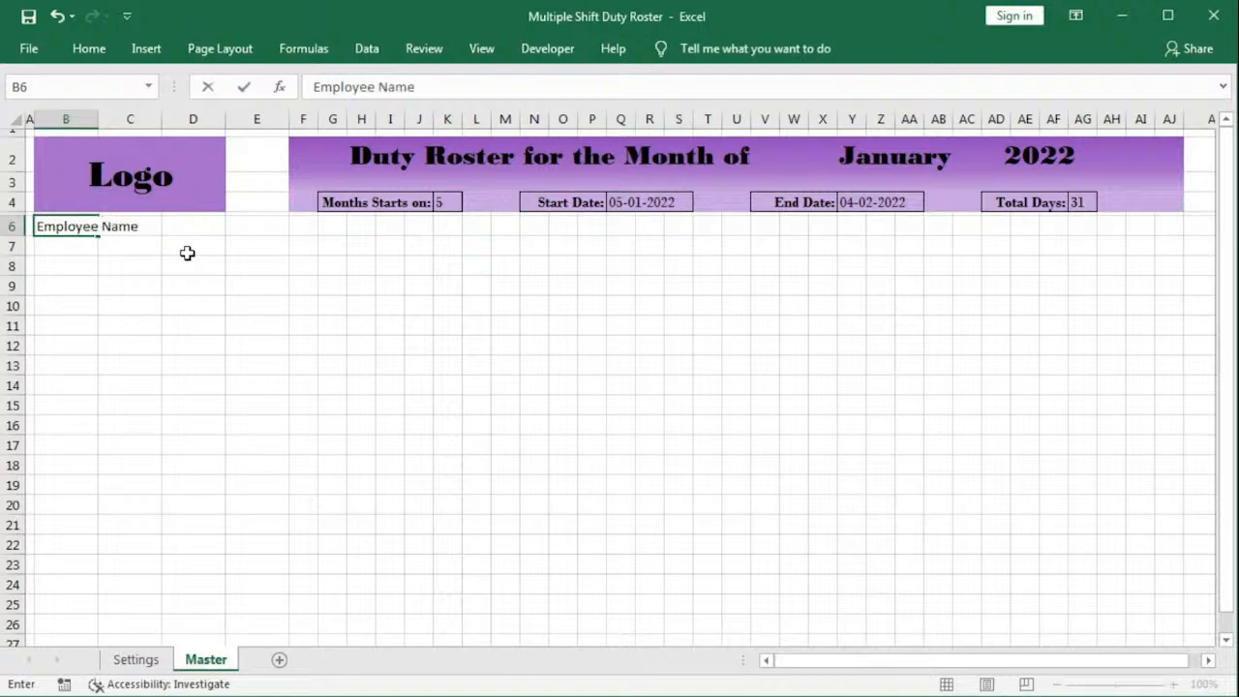
key(Tab)
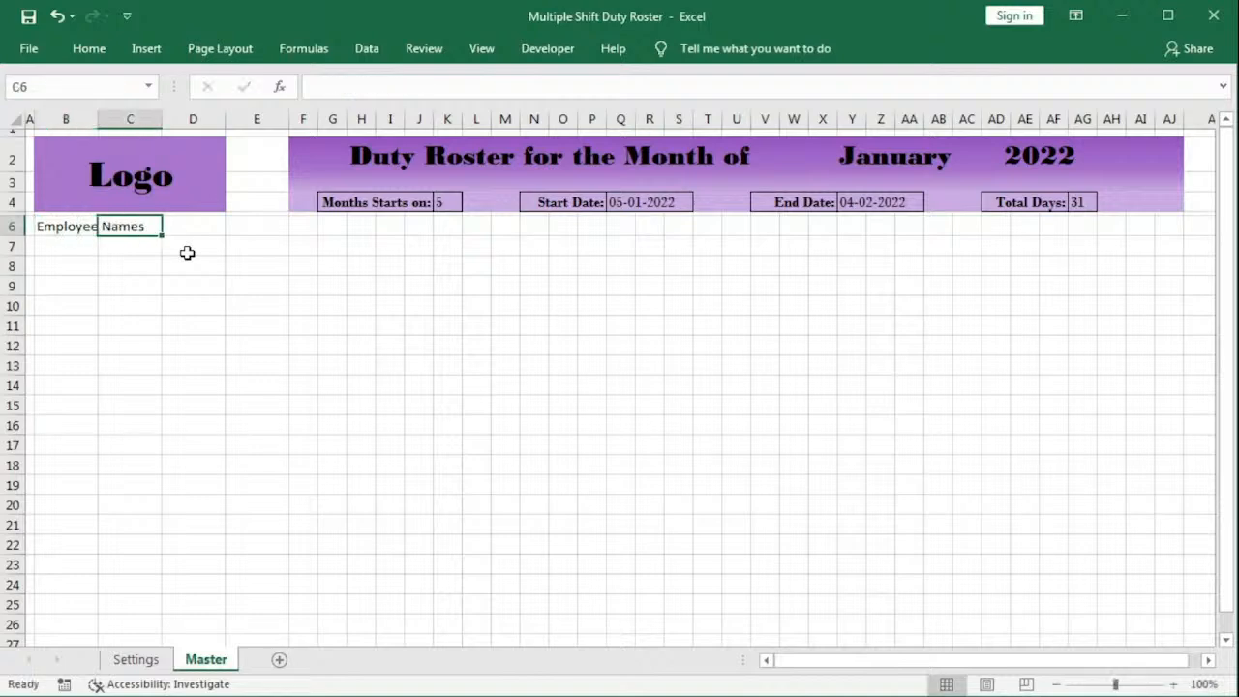
text(Shift)
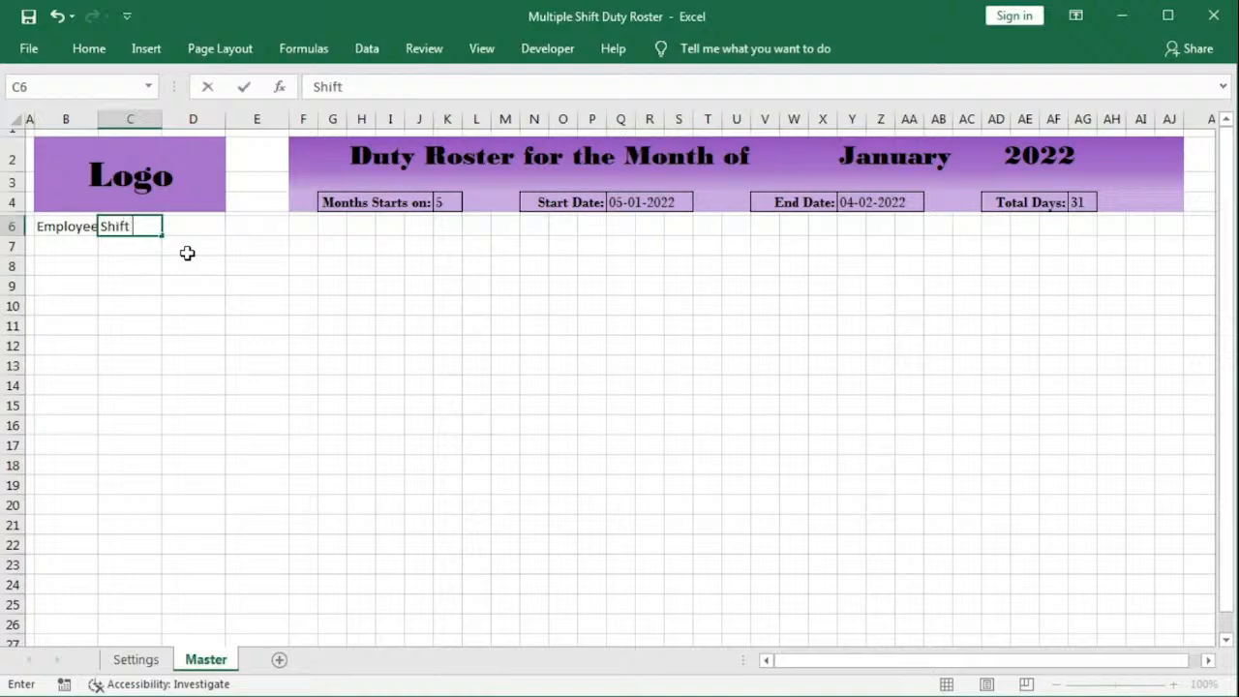
text( Types)
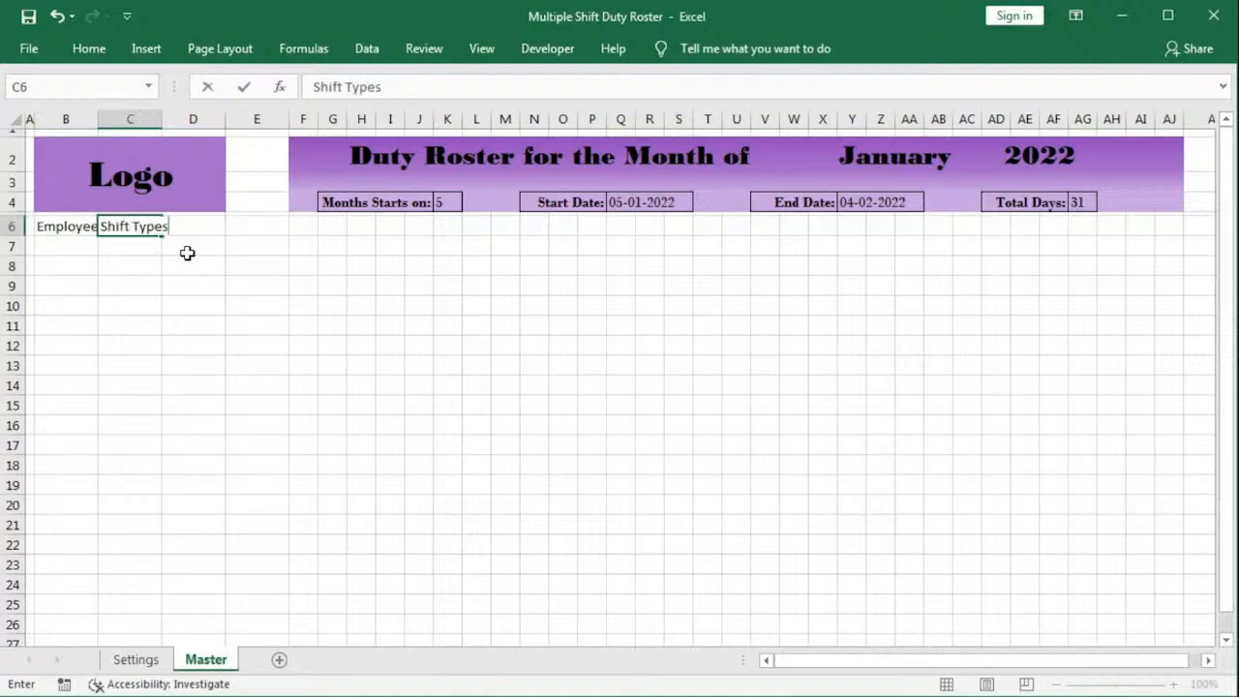
key(Tab)
text(S)
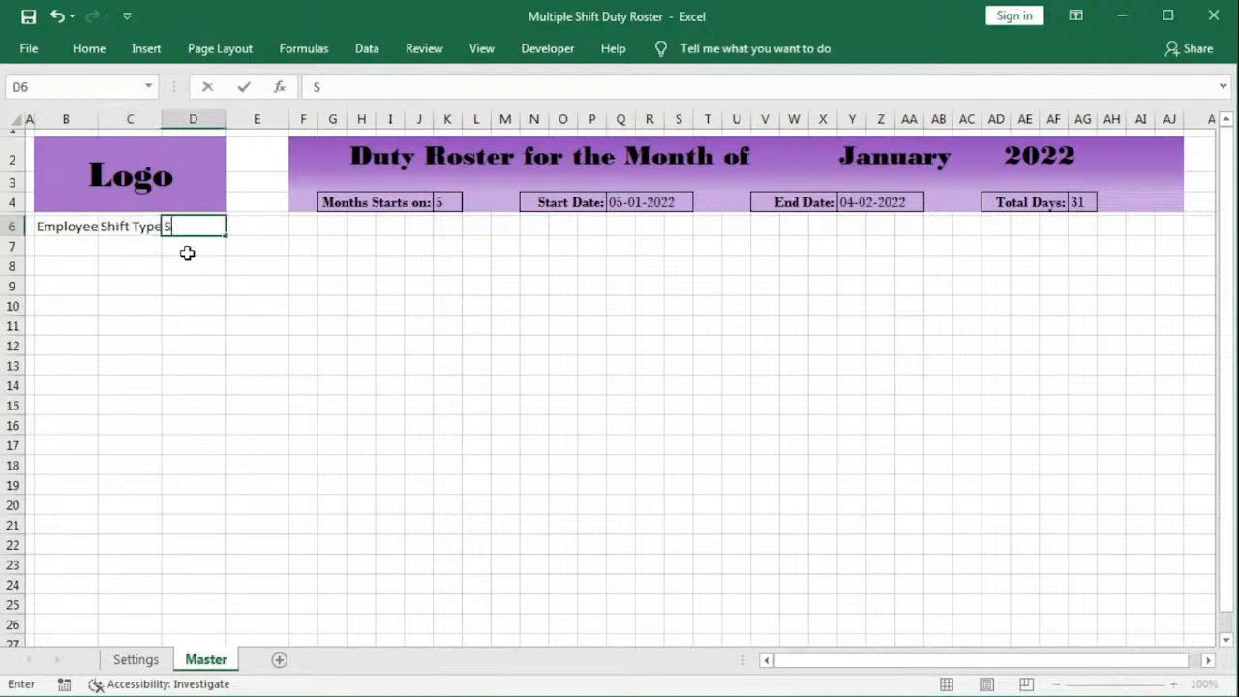
text(hift Star)
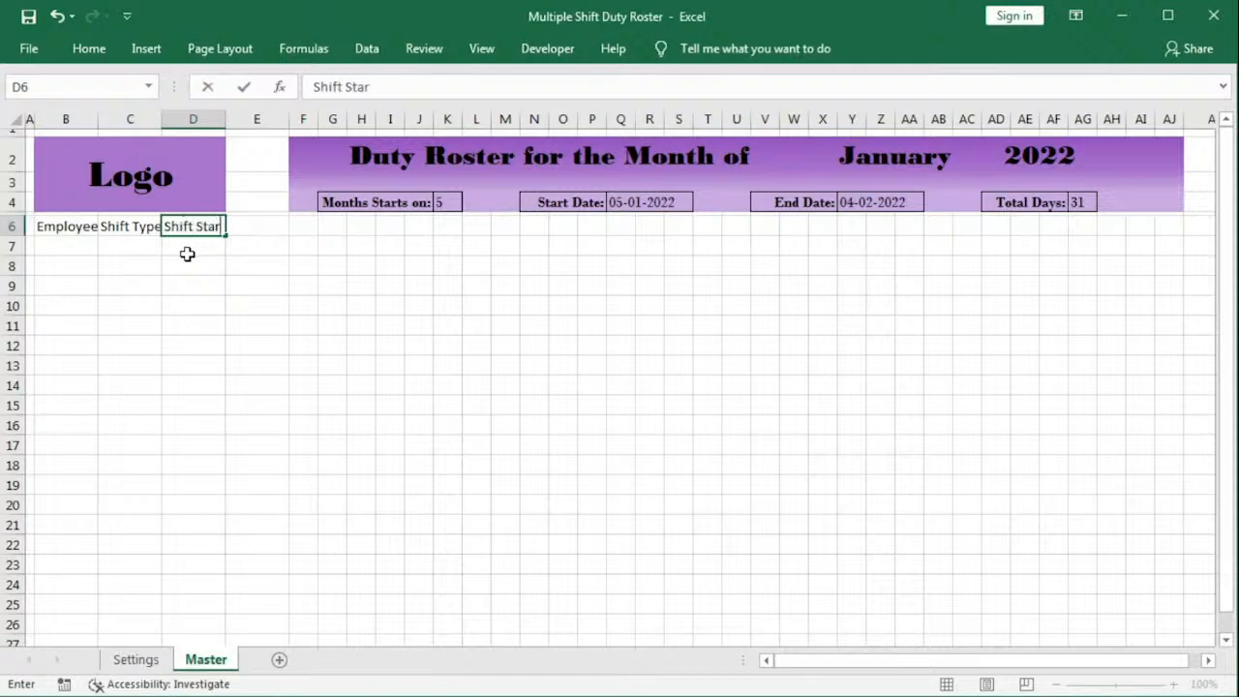
text(t)
key(Return)
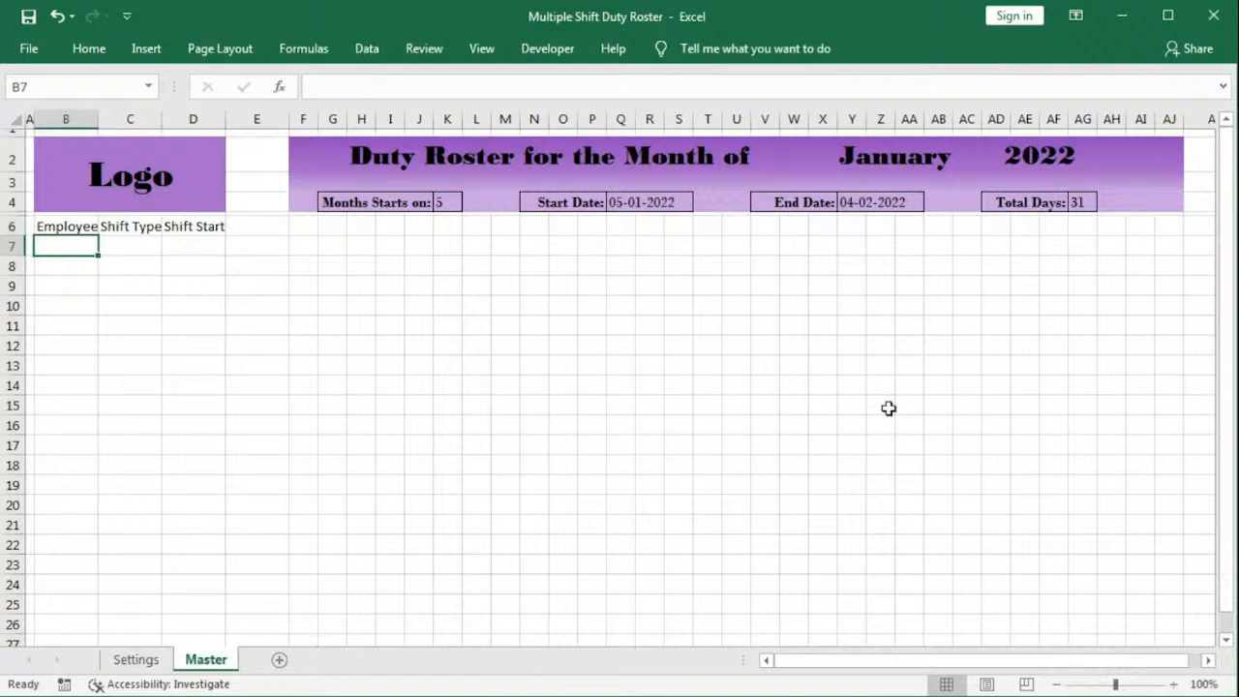
drag(67, 118, 215, 118)
double_click(225, 118)
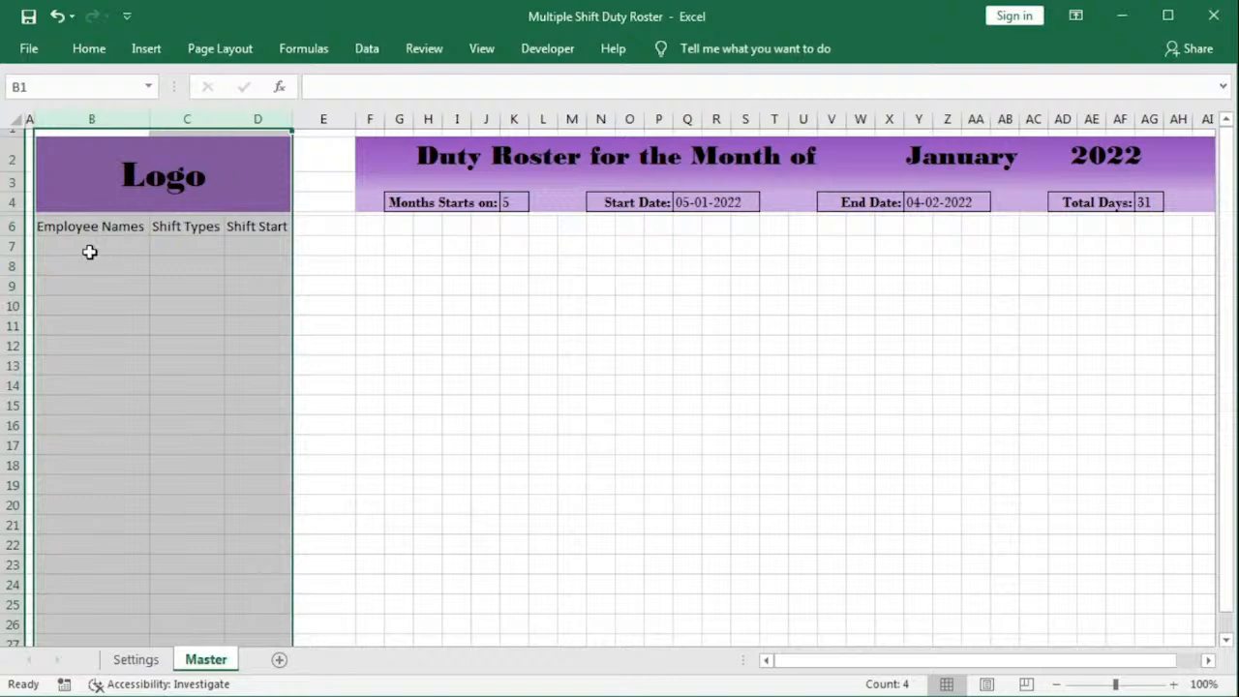
Step: Fill B7:B16 with the series Employee-1 to Employee-10, and move the list down one row to B8:B17
click(89, 248)
text(Em)
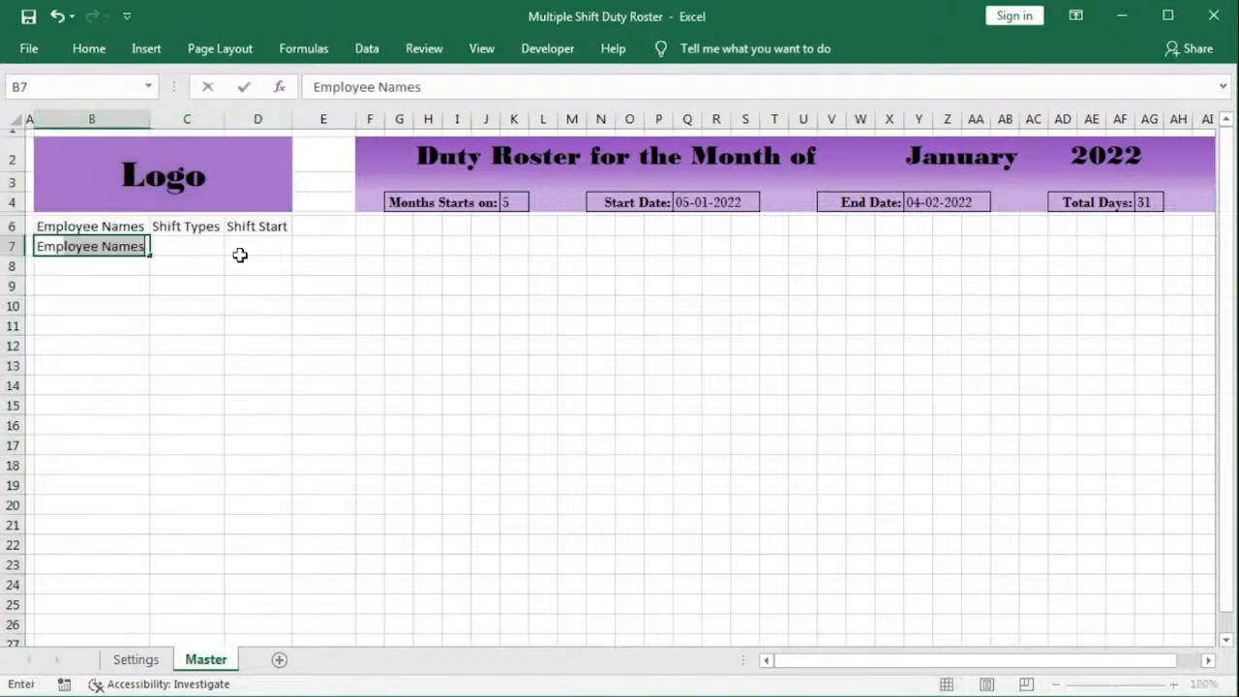
text(ployee)
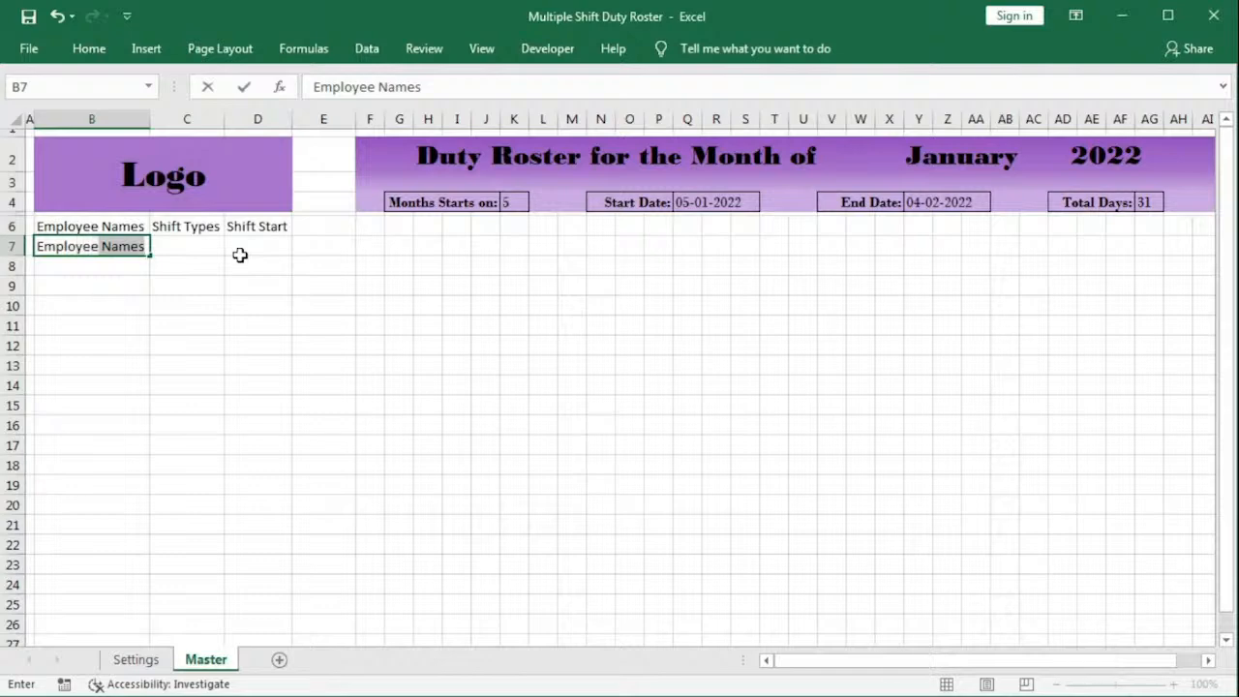
text(-1)
key(Return)
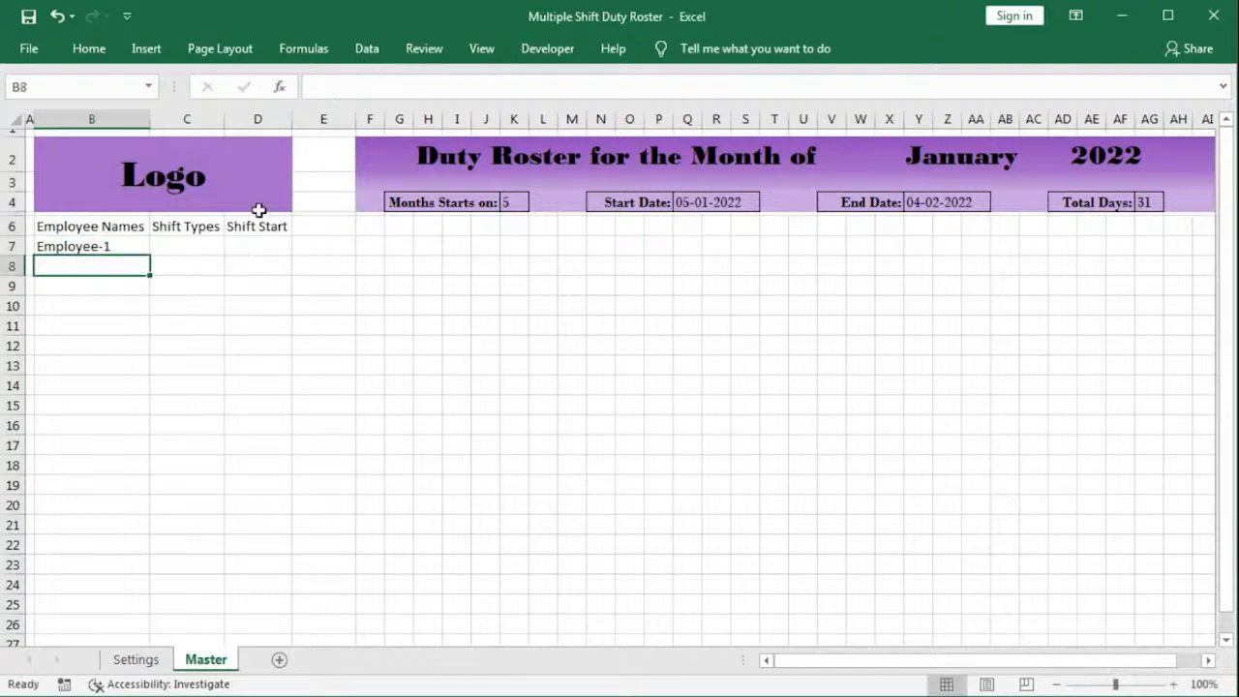
click(104, 244)
drag(151, 256, 141, 426)
drag(188, 249, 248, 424)
click(258, 366)
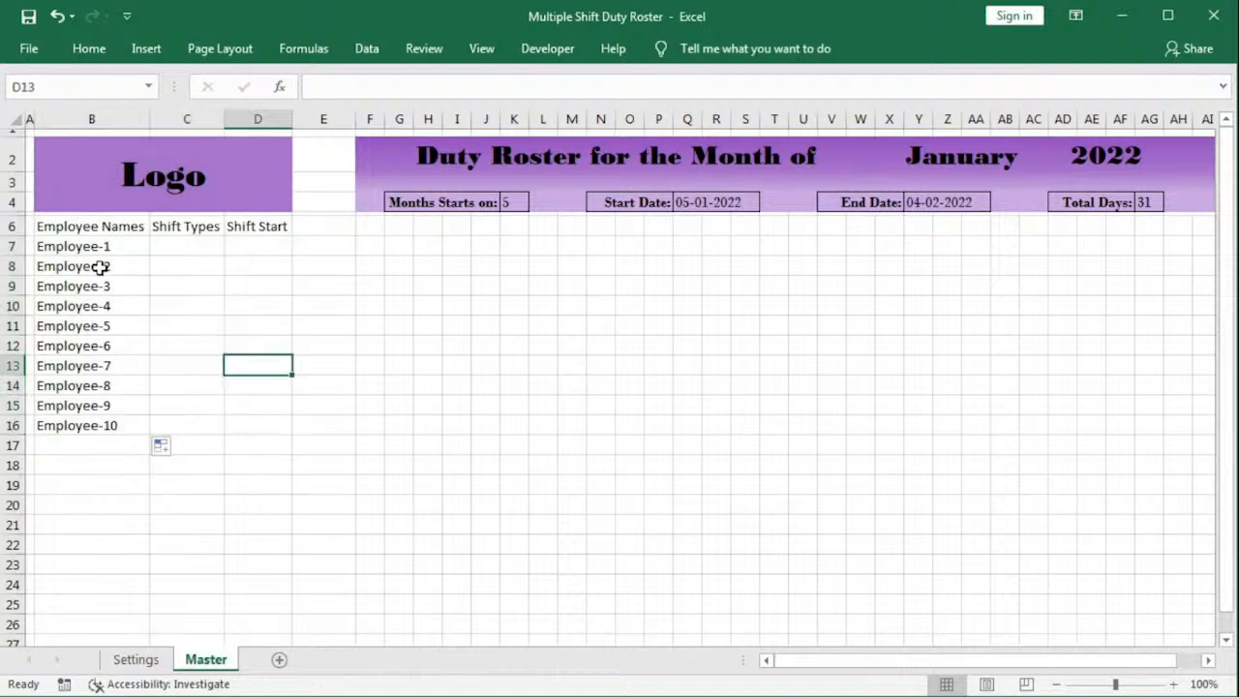
drag(61, 249, 76, 456)
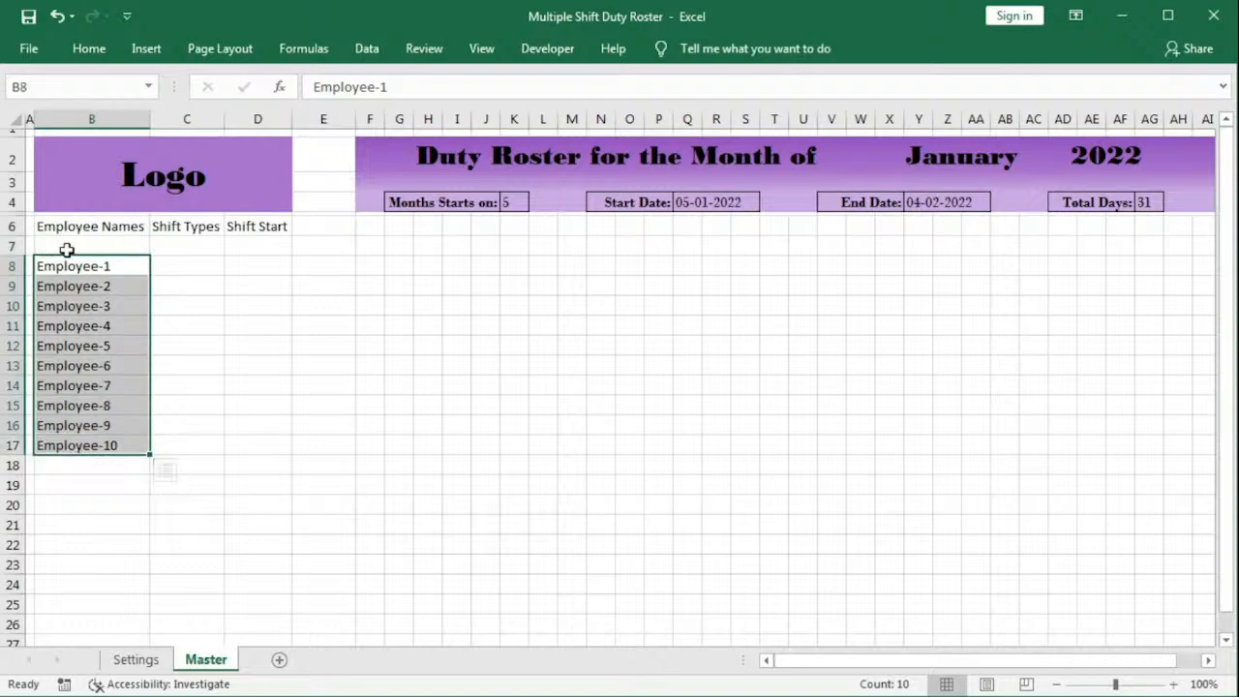
Step: Link F7 to the roster's start date with the formula =Q4
click(371, 227)
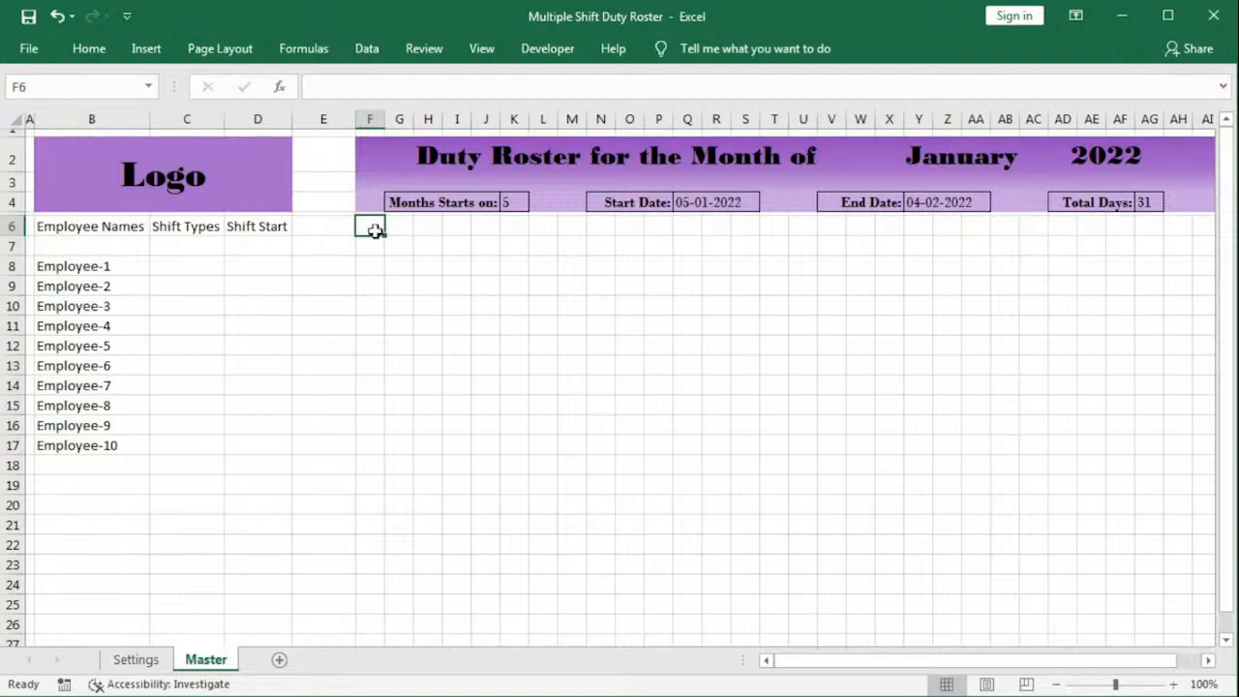
key(Down)
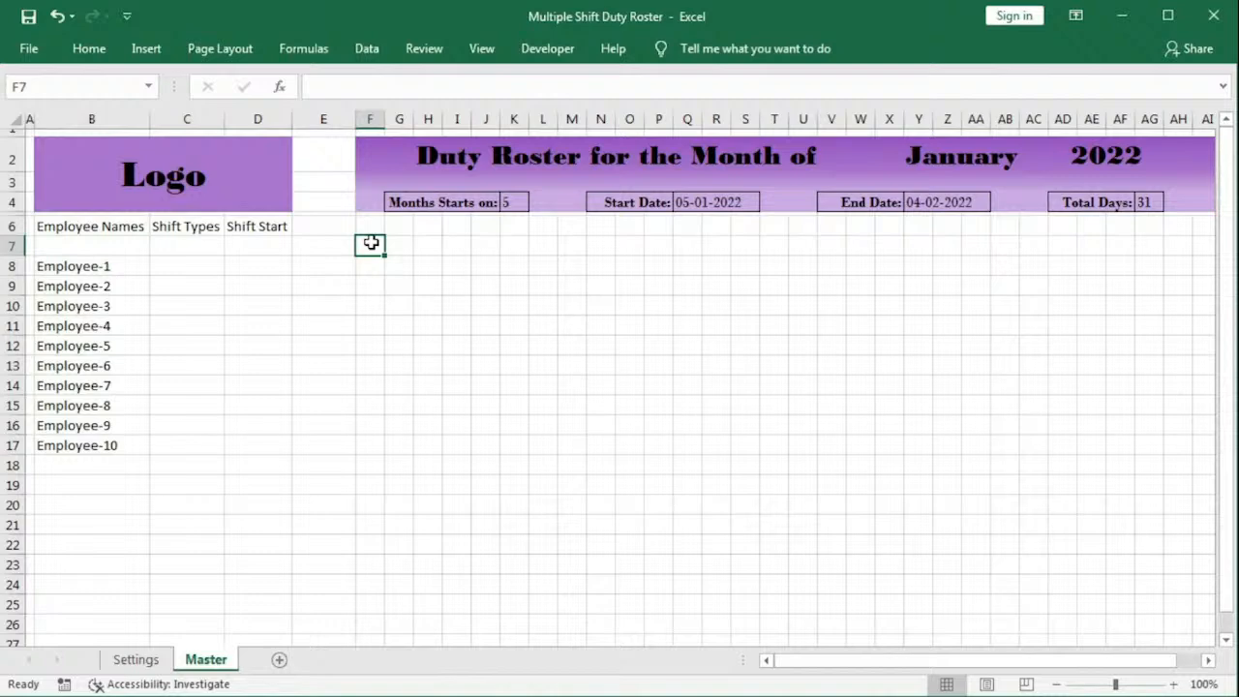
text(=)
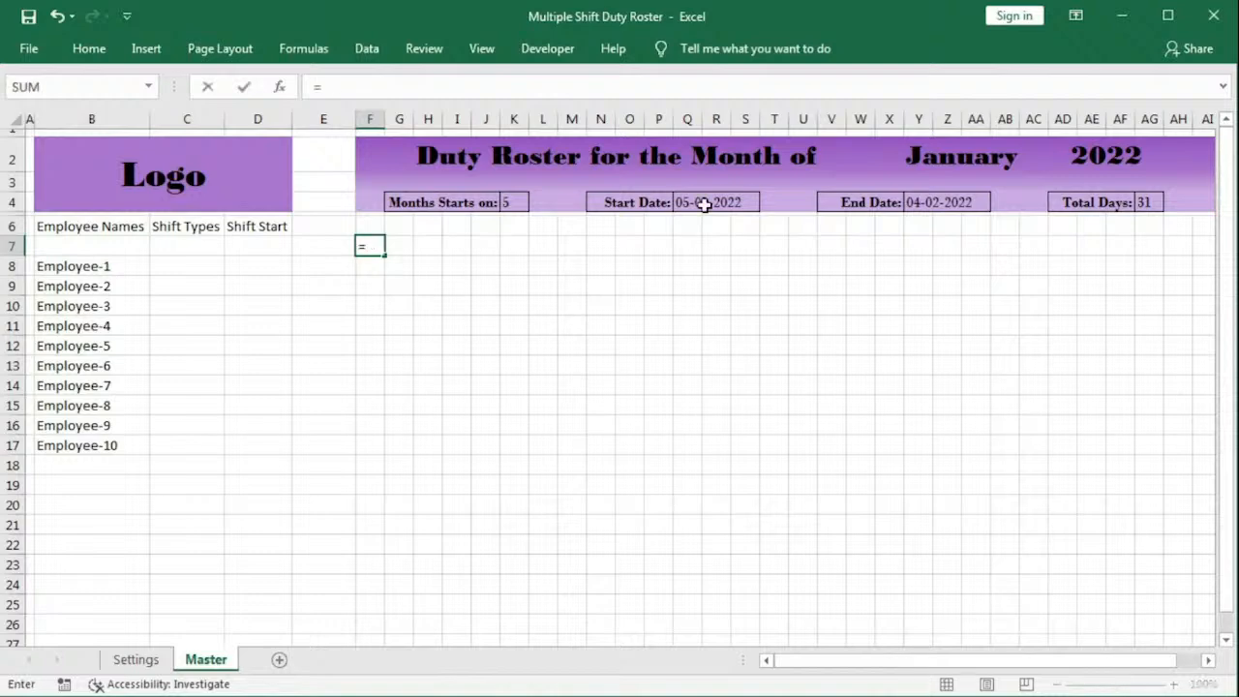
click(708, 209)
key(Return)
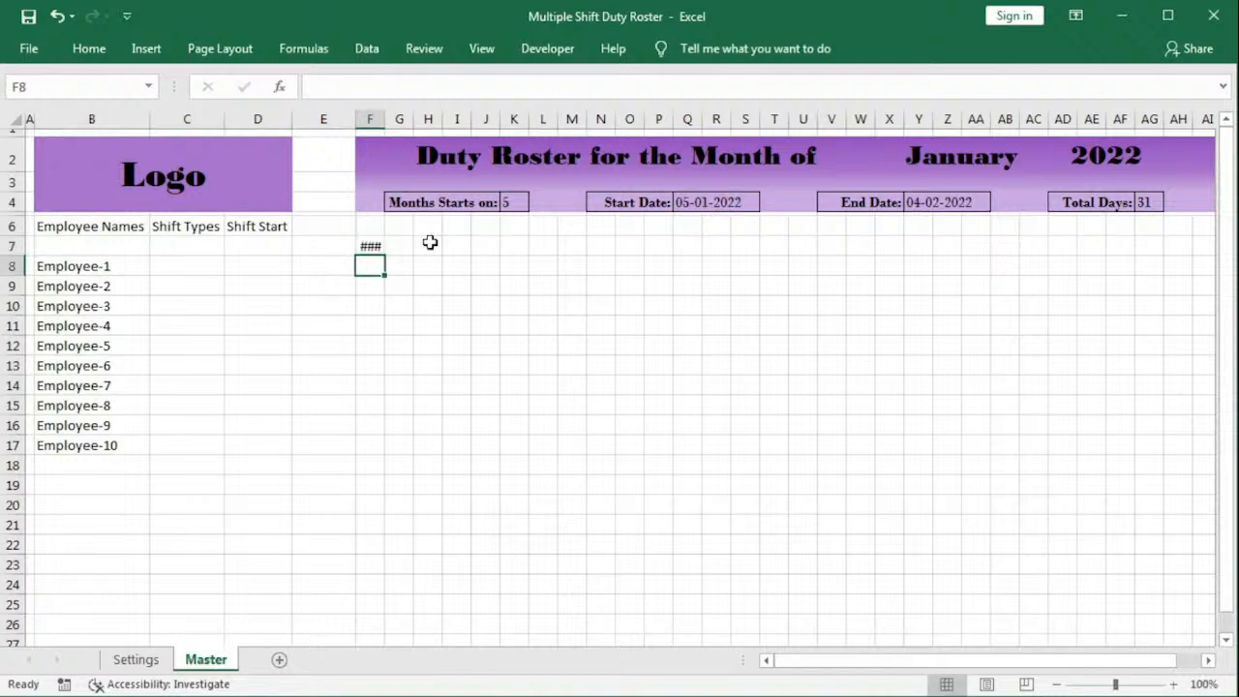
Step: Apply the custom number format dd to F7 so that only the day number is displayed
right_click(375, 248)
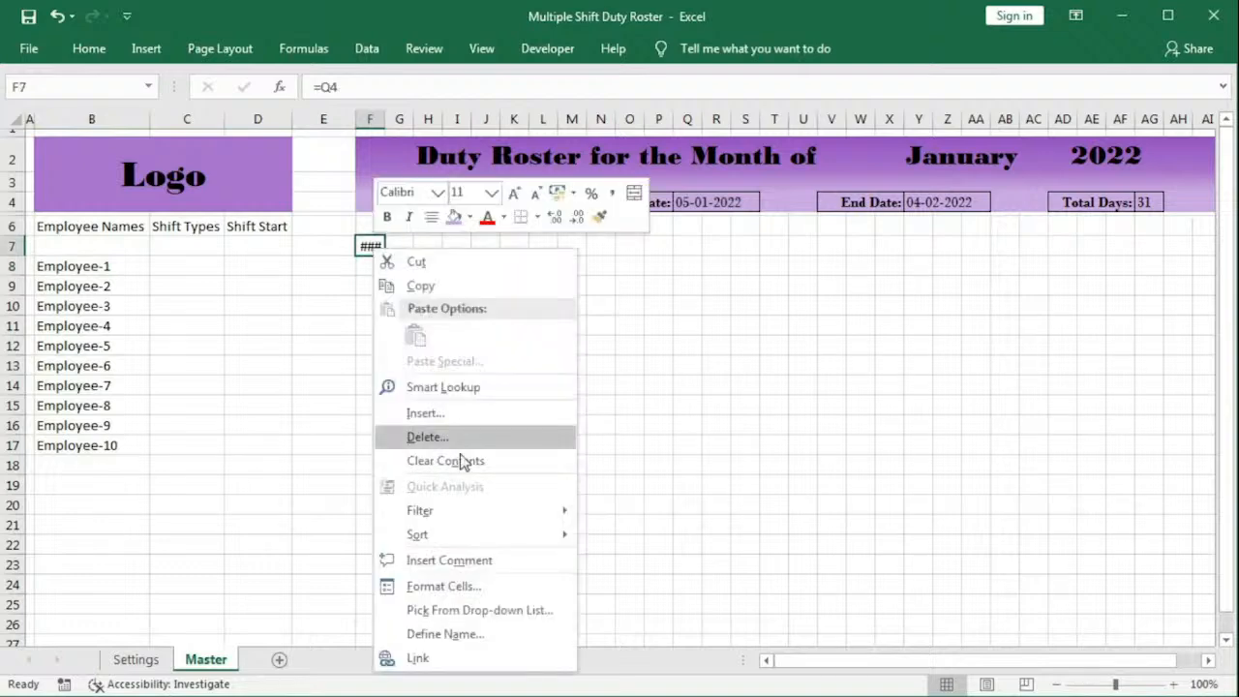
click(477, 585)
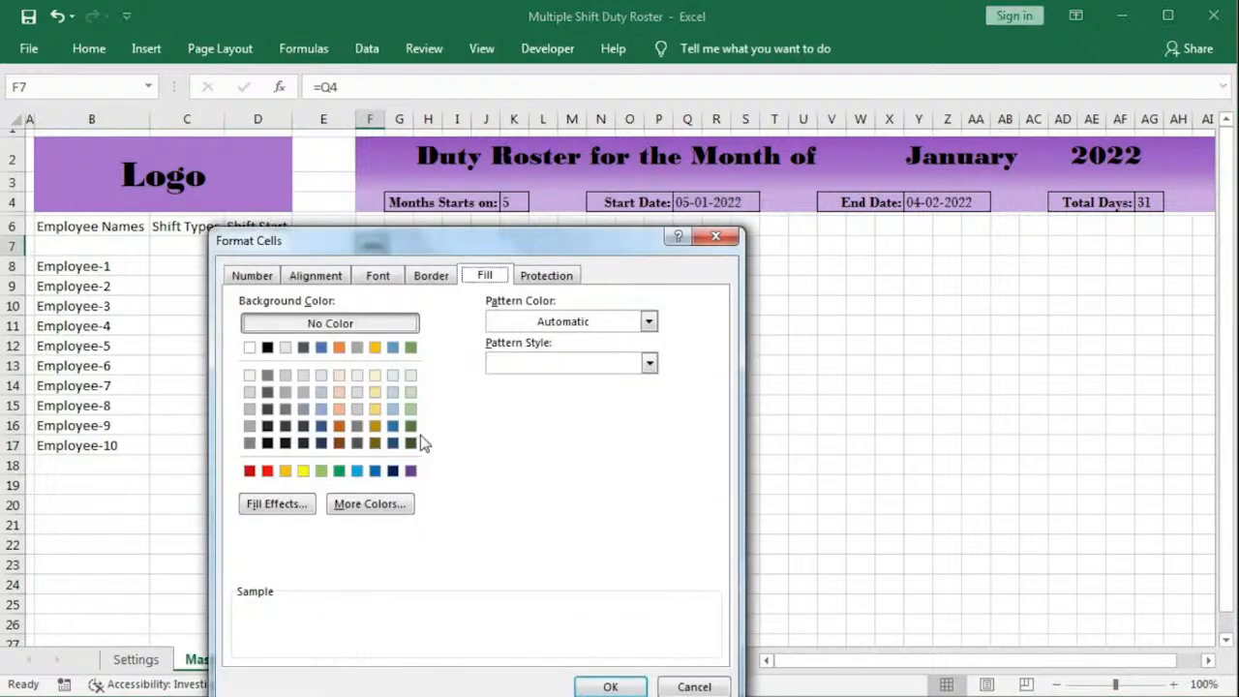
click(267, 278)
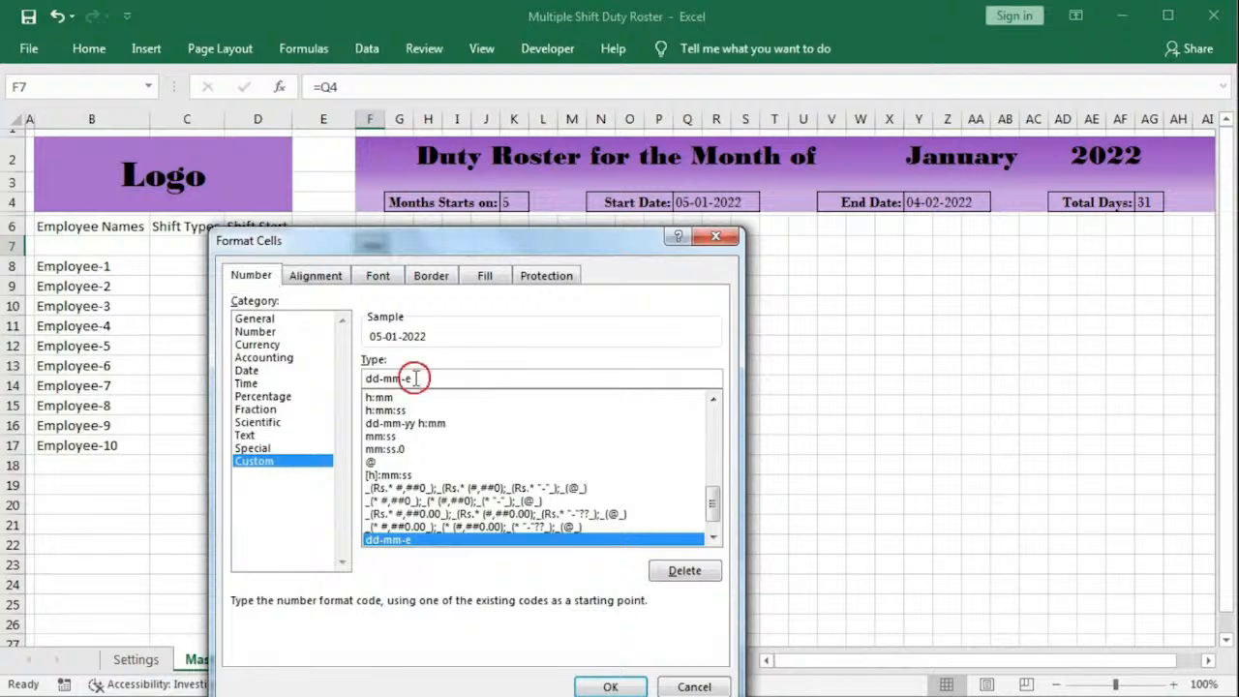
drag(412, 378, 385, 379)
key(Delete)
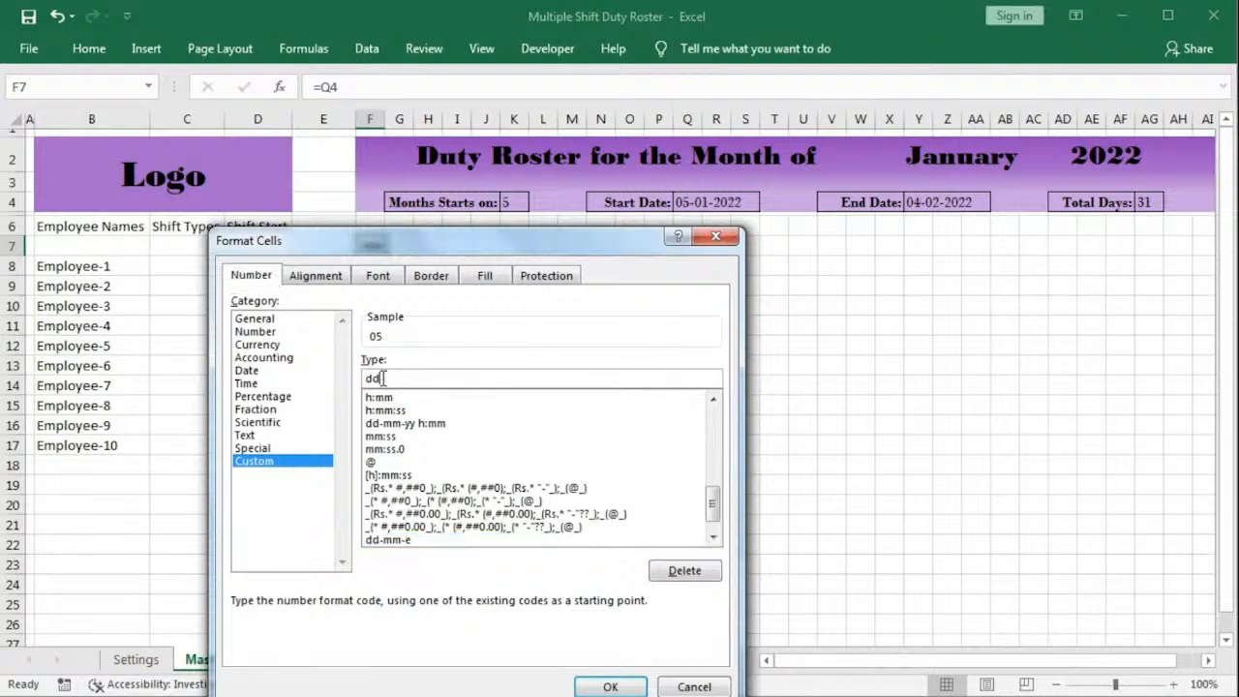
click(610, 686)
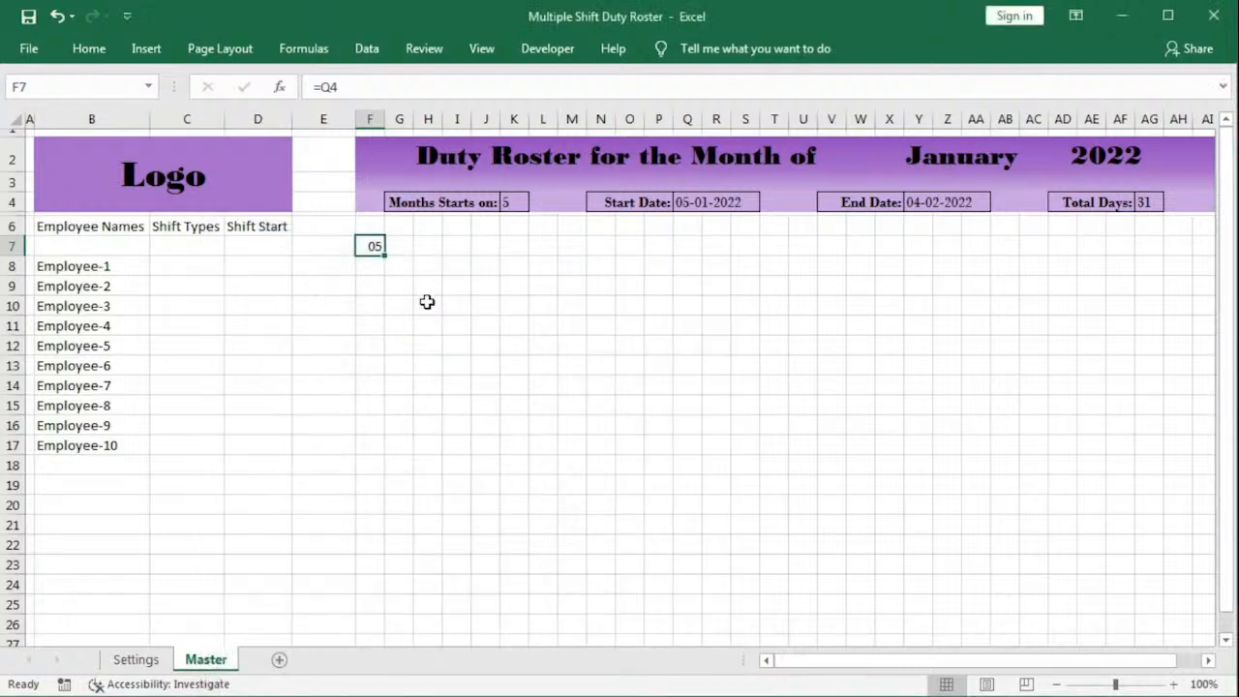
Step: Enter the formula =IF(F7<Y4,F7+1,"") in G7 to produce the next date up to the end date
click(392, 246)
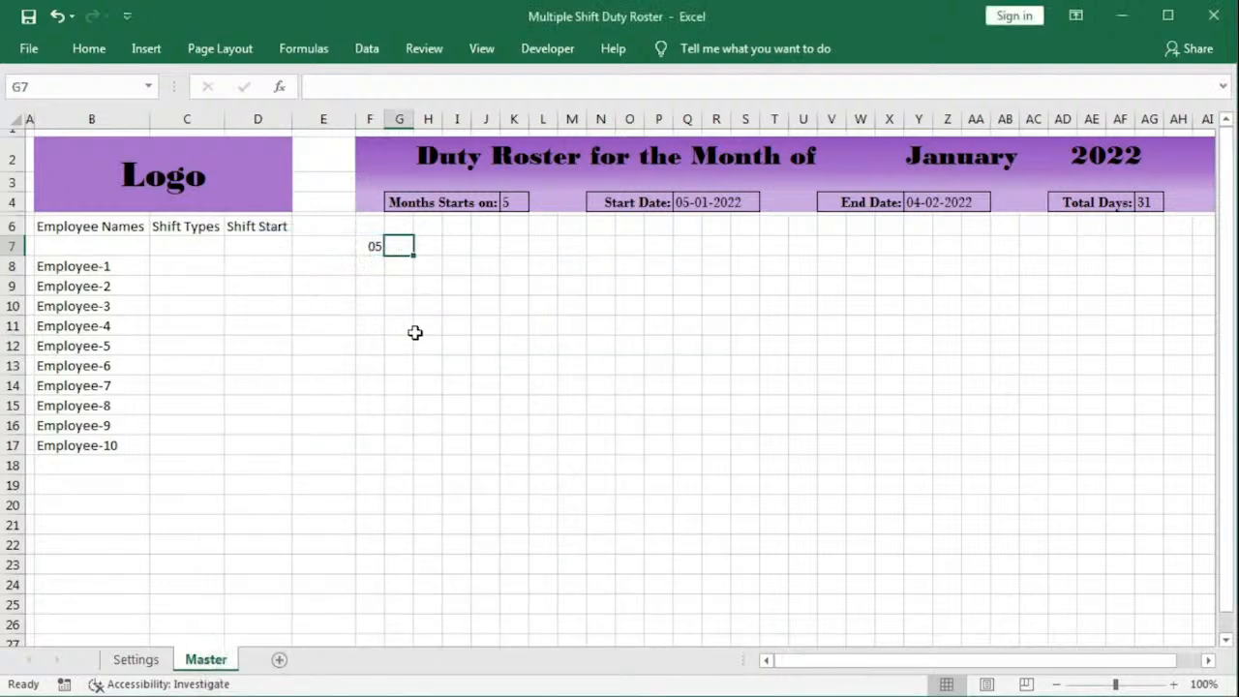
text(=IF()
click(369, 245)
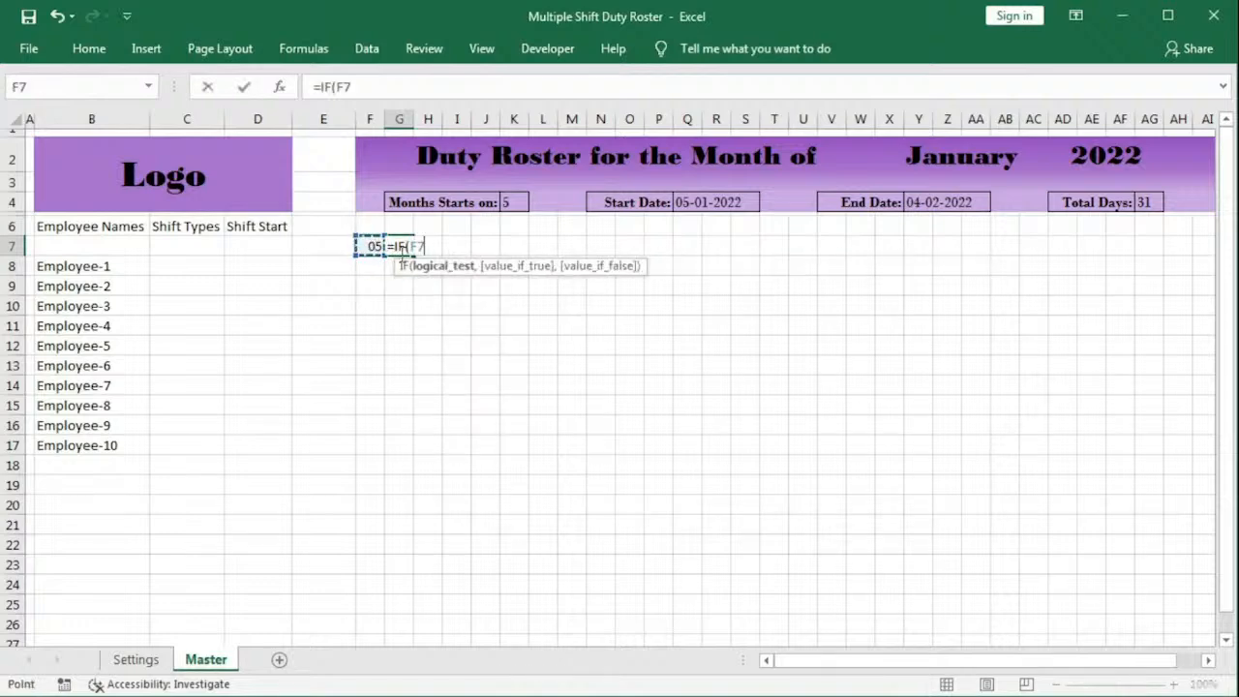
text(<)
click(932, 203)
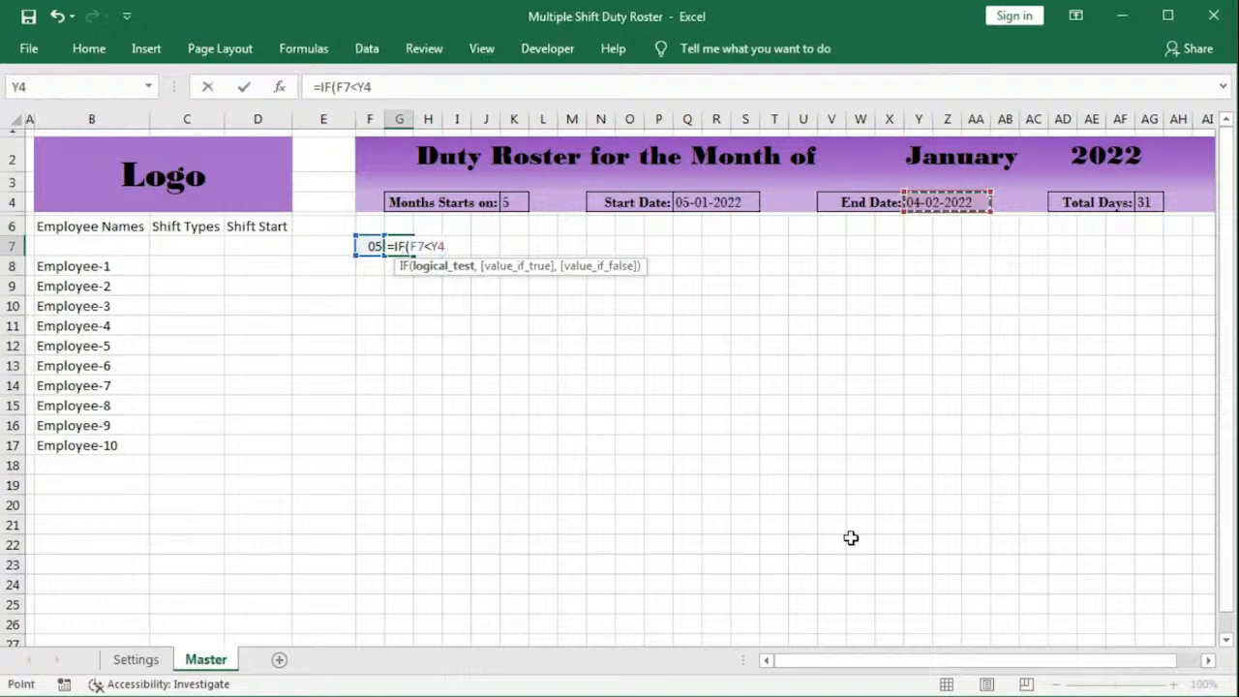
text(,)
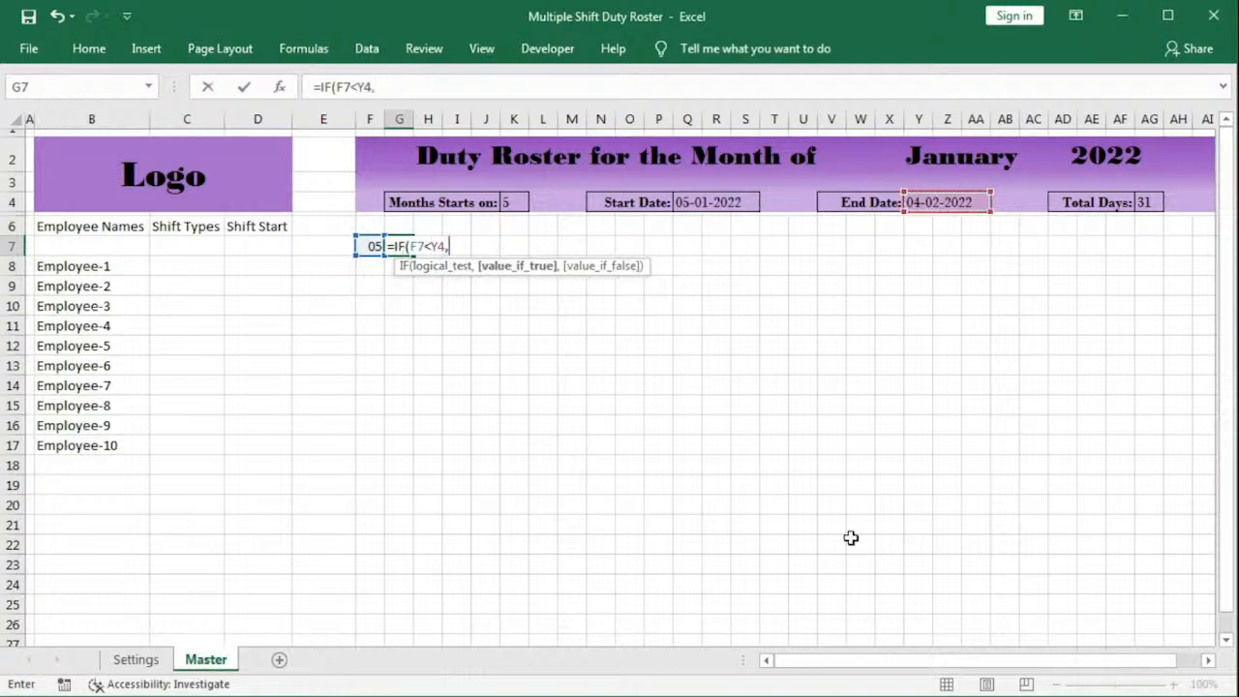
click(375, 248)
text(+)
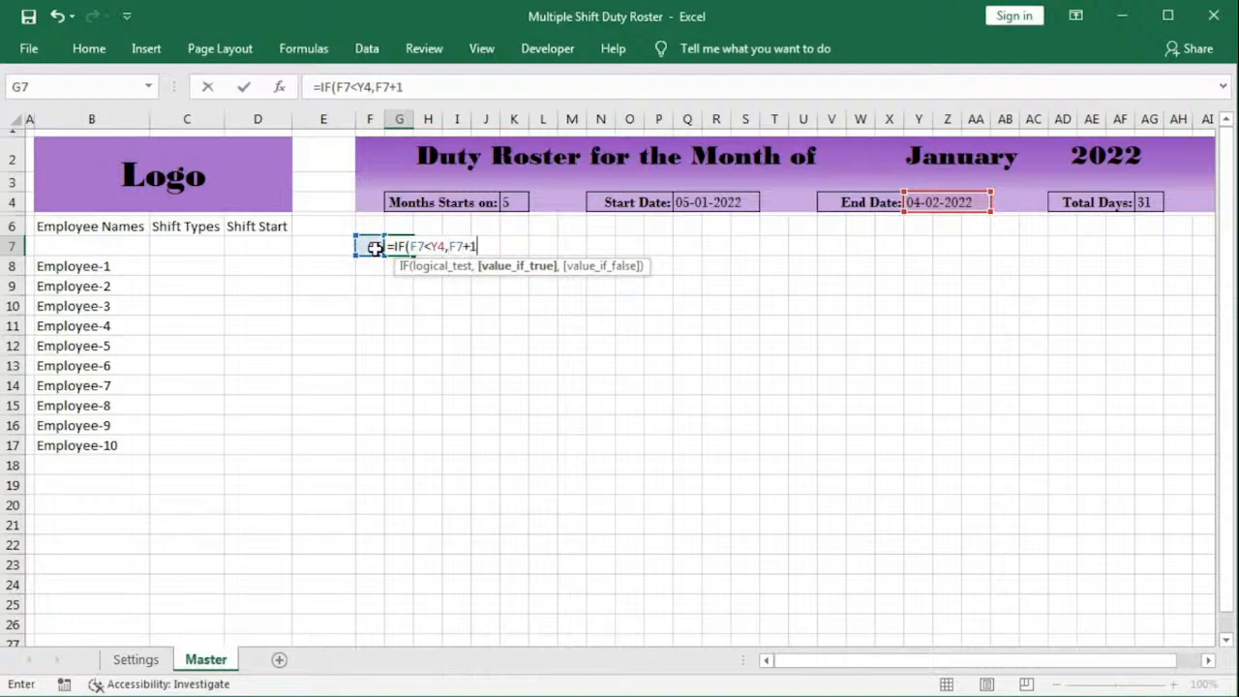
text(1,)
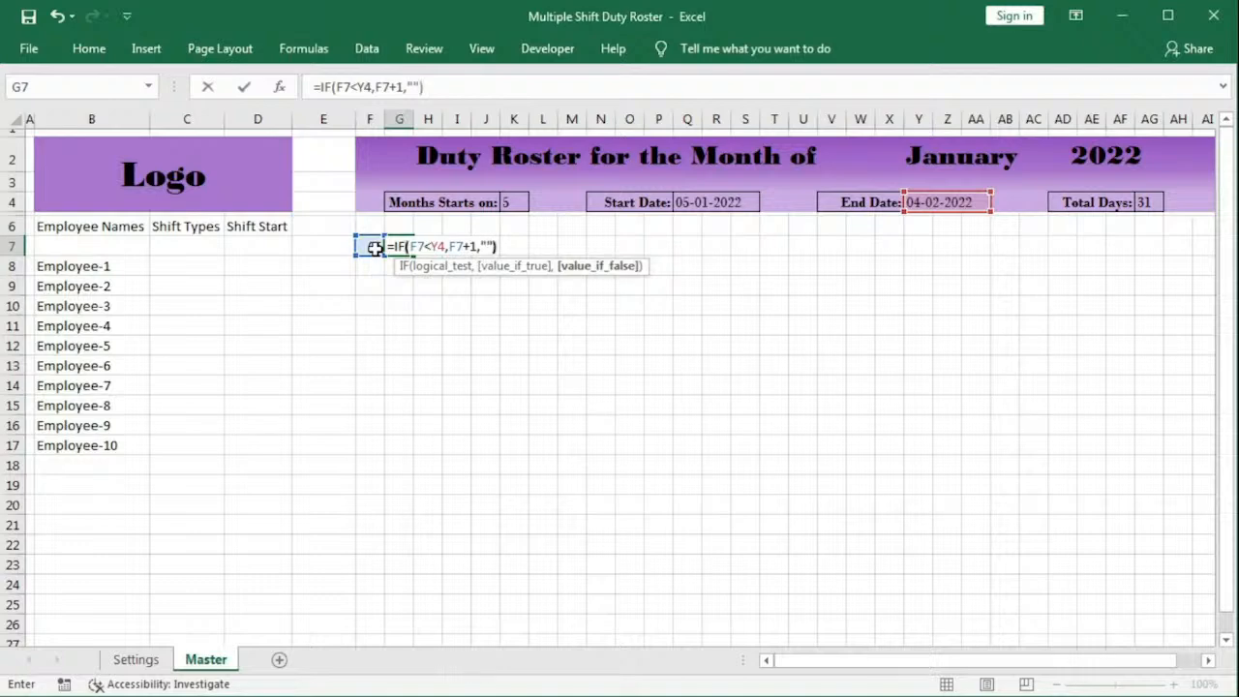
key(Return)
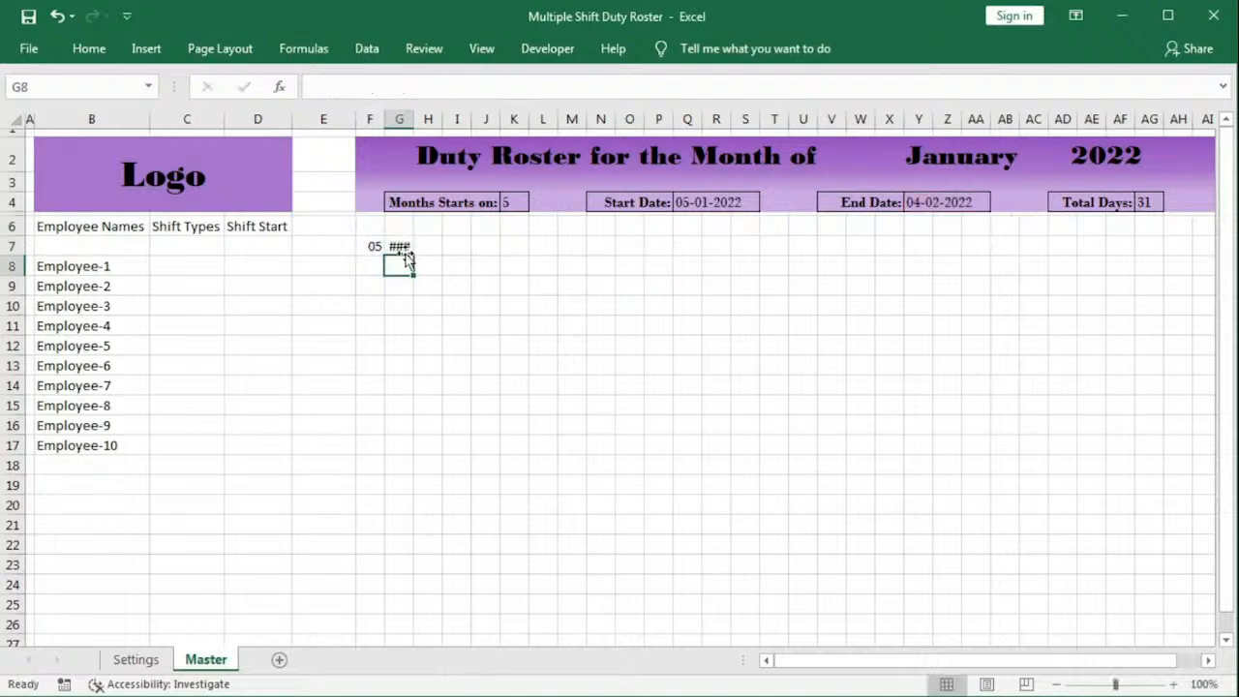
Step: Apply the custom number format dd to G7 and fill its formula across row 7 to AJ7
click(400, 248)
right_click(400, 248)
click(471, 588)
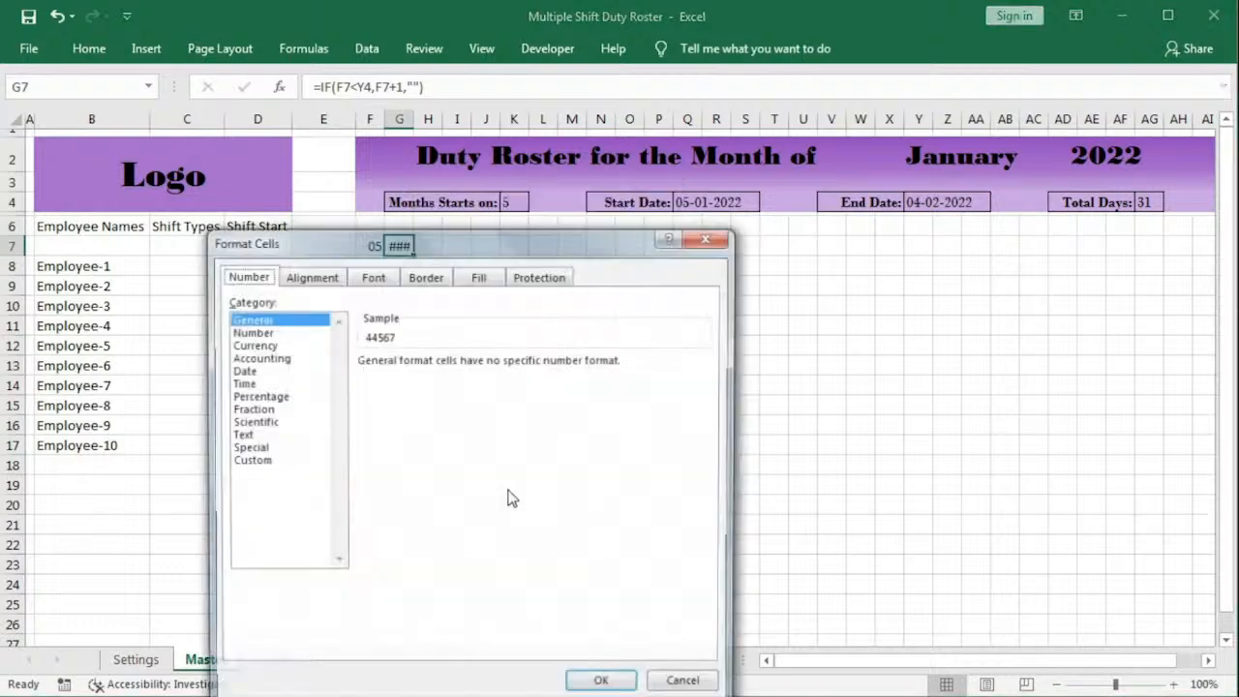
click(263, 461)
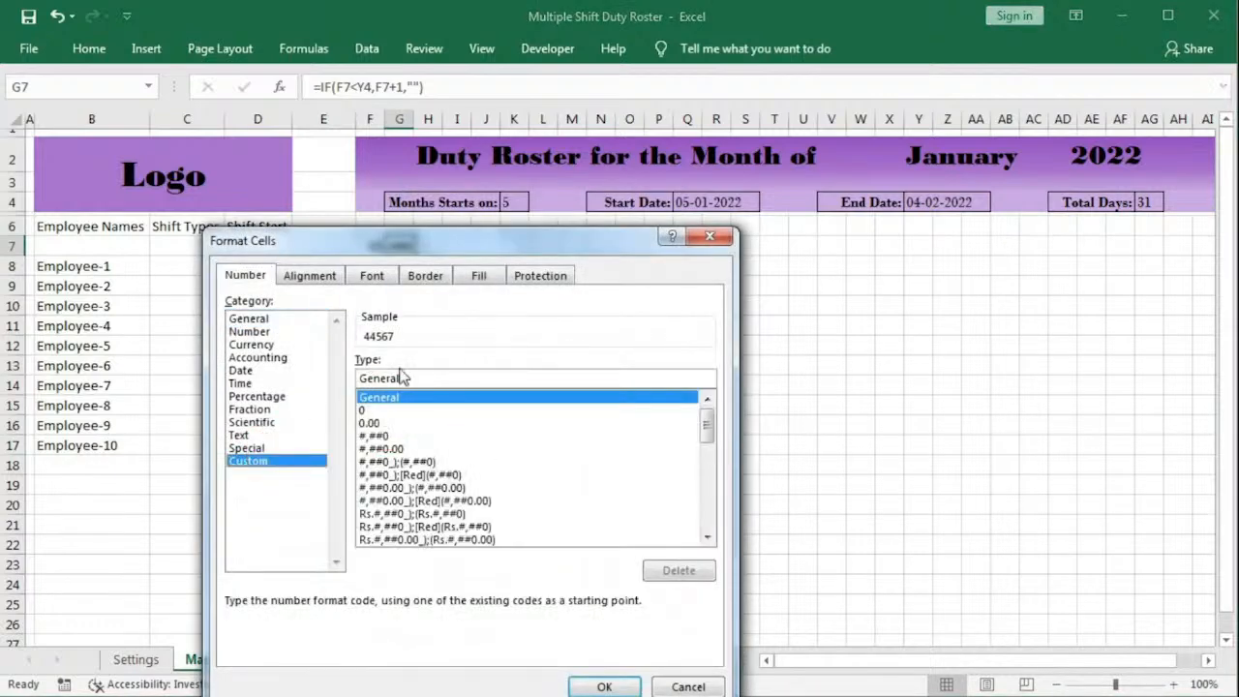
double_click(402, 378)
text(dd)
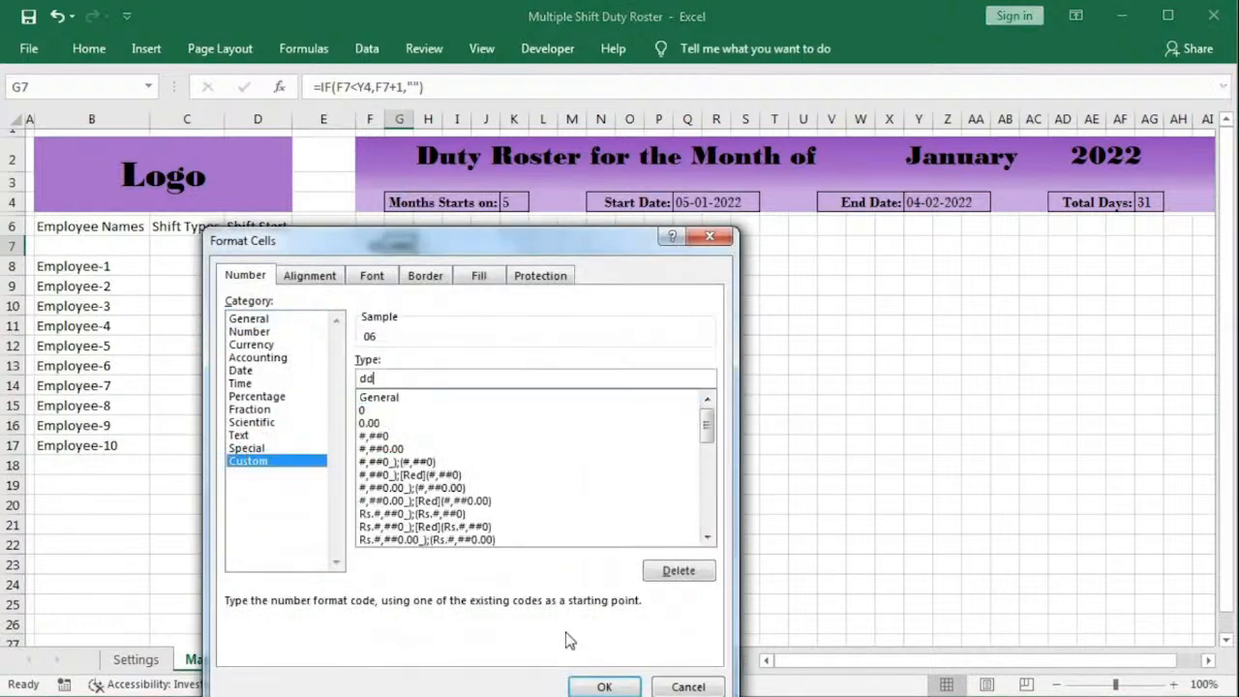
click(602, 684)
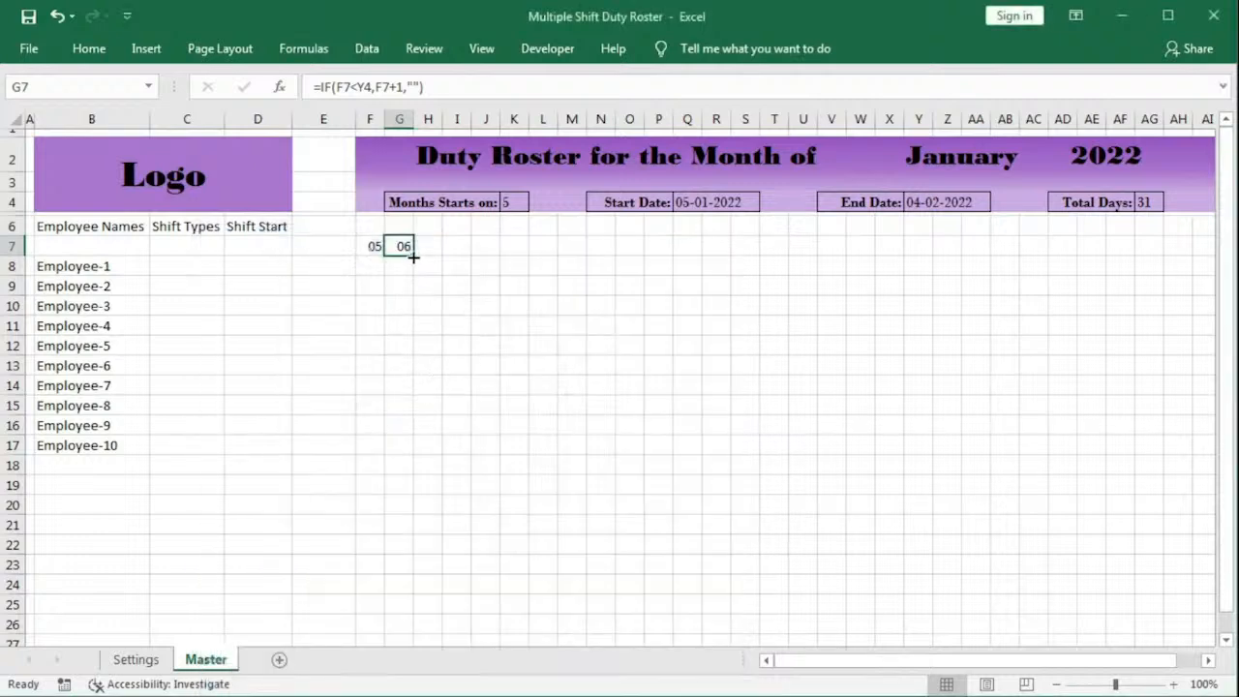
drag(413, 255, 1126, 244)
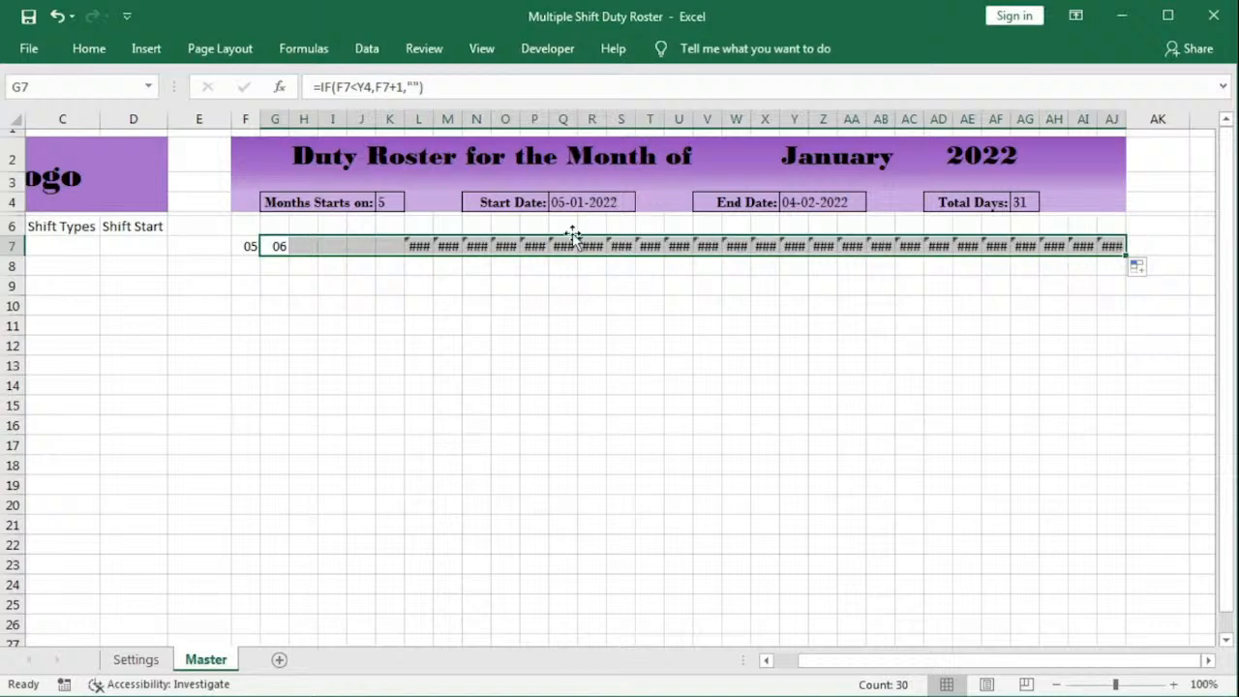
Step: Make the end-date reference in G7 absolute so its formula reads =IF(F7<$Y$4,F7+1,"")
double_click(304, 246)
key(Escape)
click(266, 247)
double_click(265, 247)
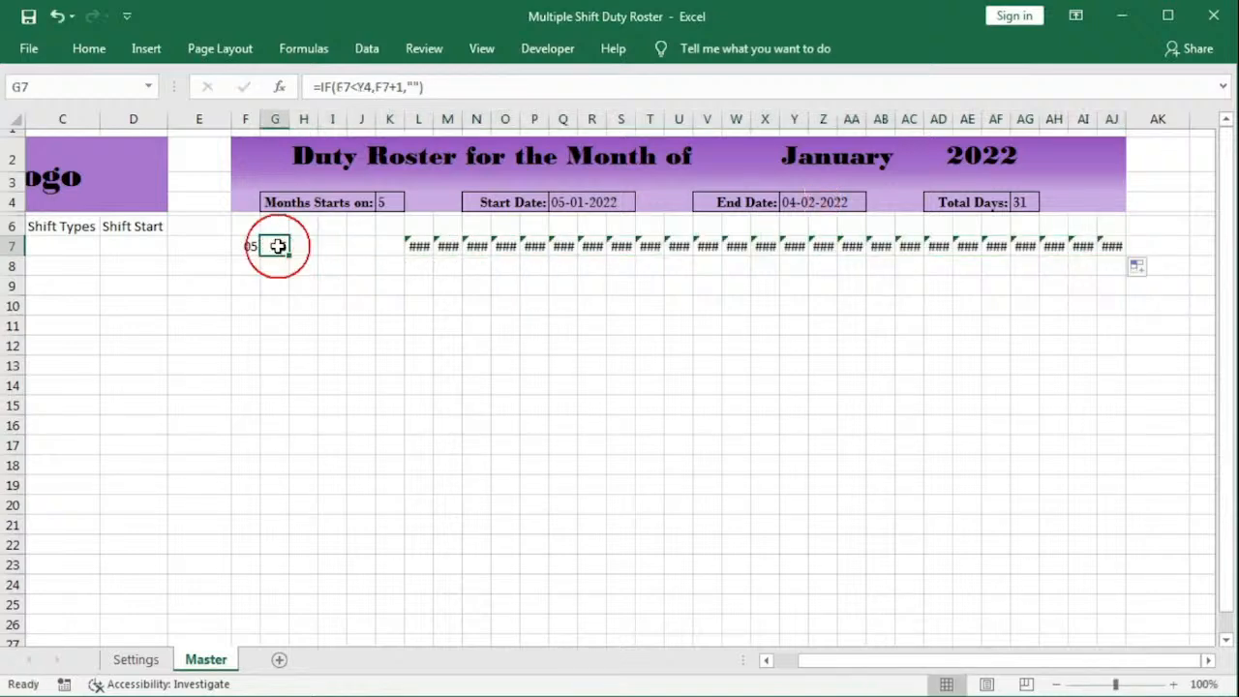
click(321, 247)
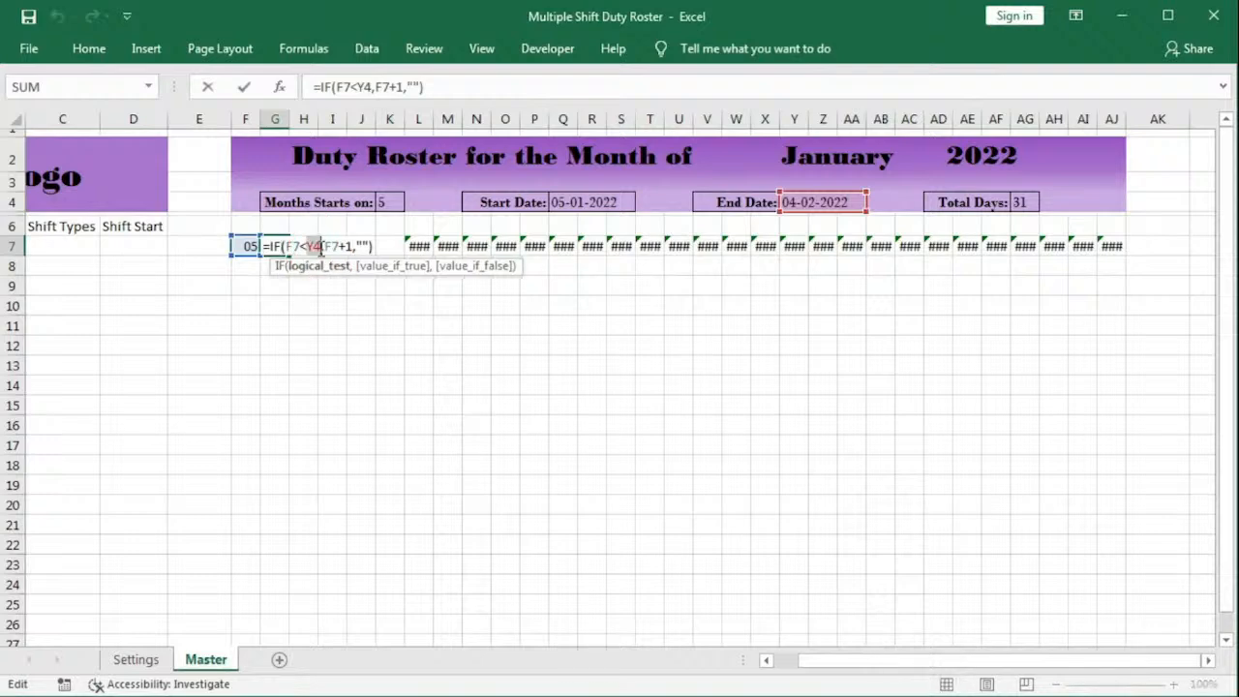
key(F4)
key(Return)
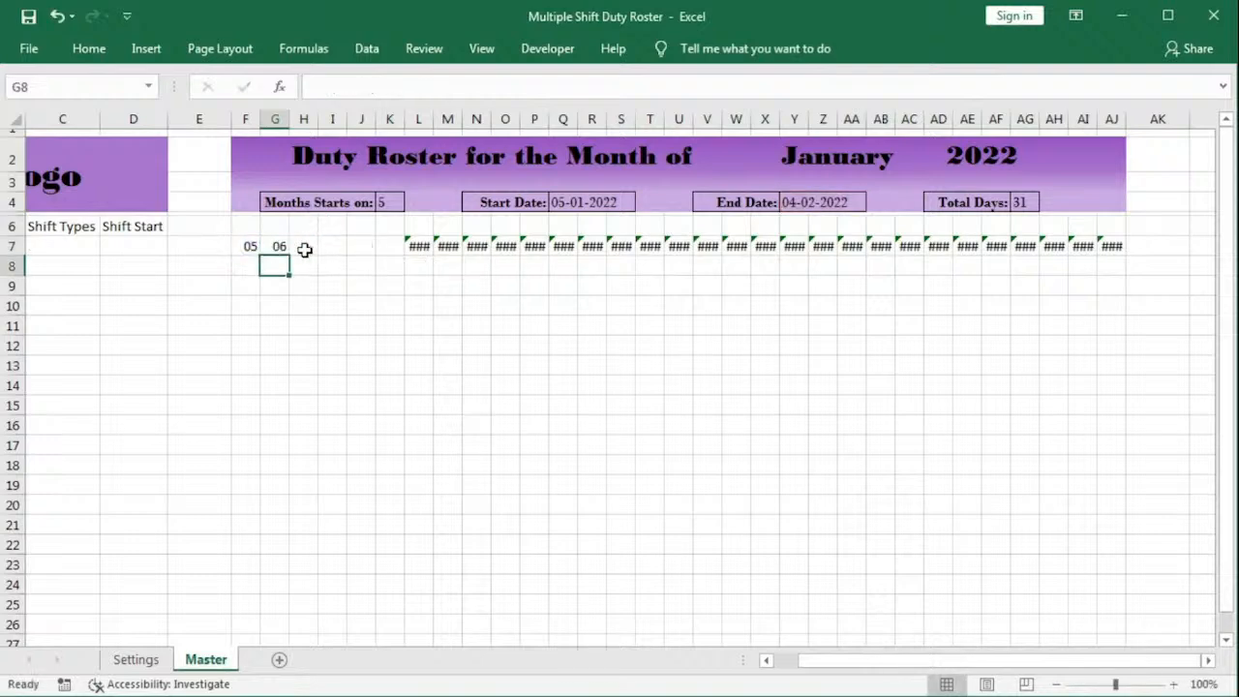
Step: Fill the corrected formula from G7 across row 7 to AJ7 and check the formula in AJ7
click(279, 246)
drag(289, 253, 1115, 260)
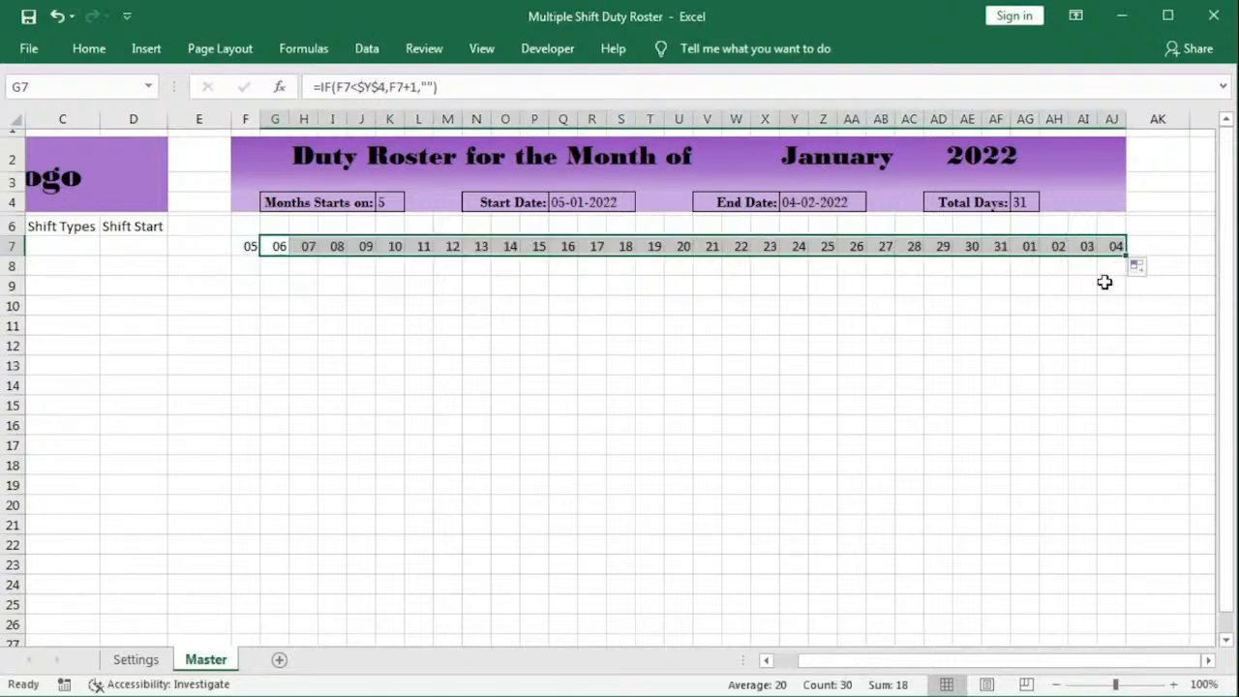
click(1111, 248)
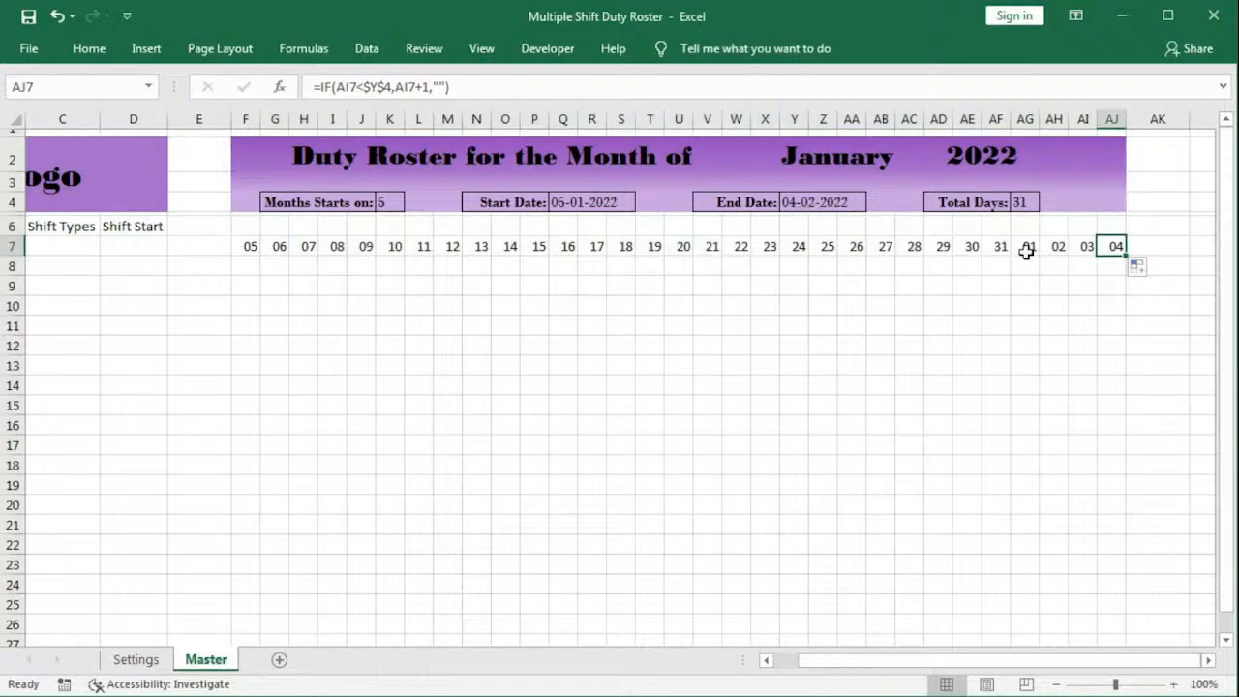
Step: Set the Months Starts on value in K4 to 1
click(391, 205)
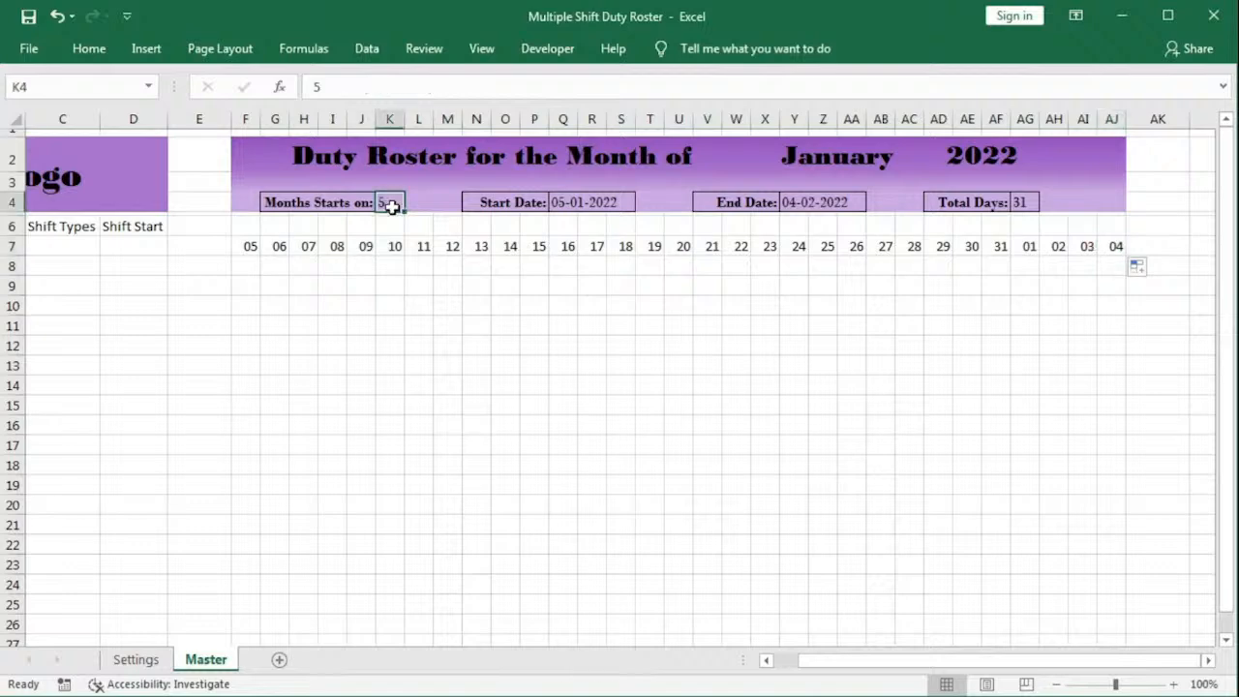
text(1)
key(Return)
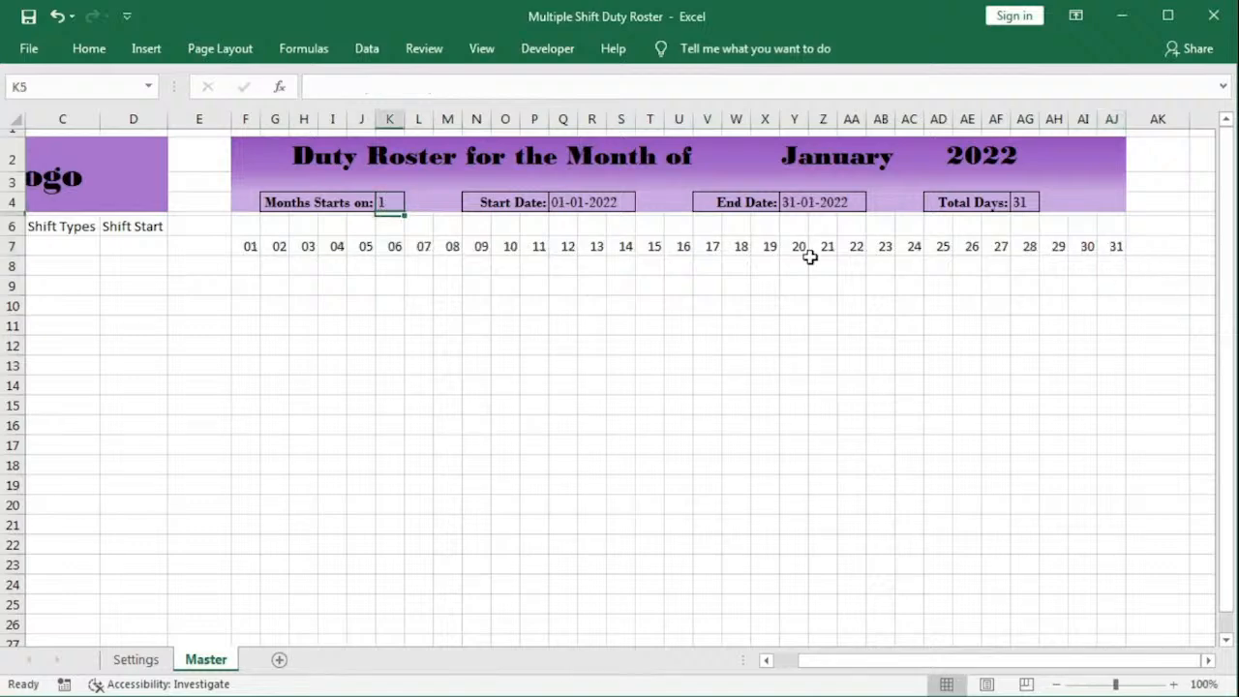
Step: Change the roster title's month to February and its year to 2023 from their dropdown lists
click(859, 162)
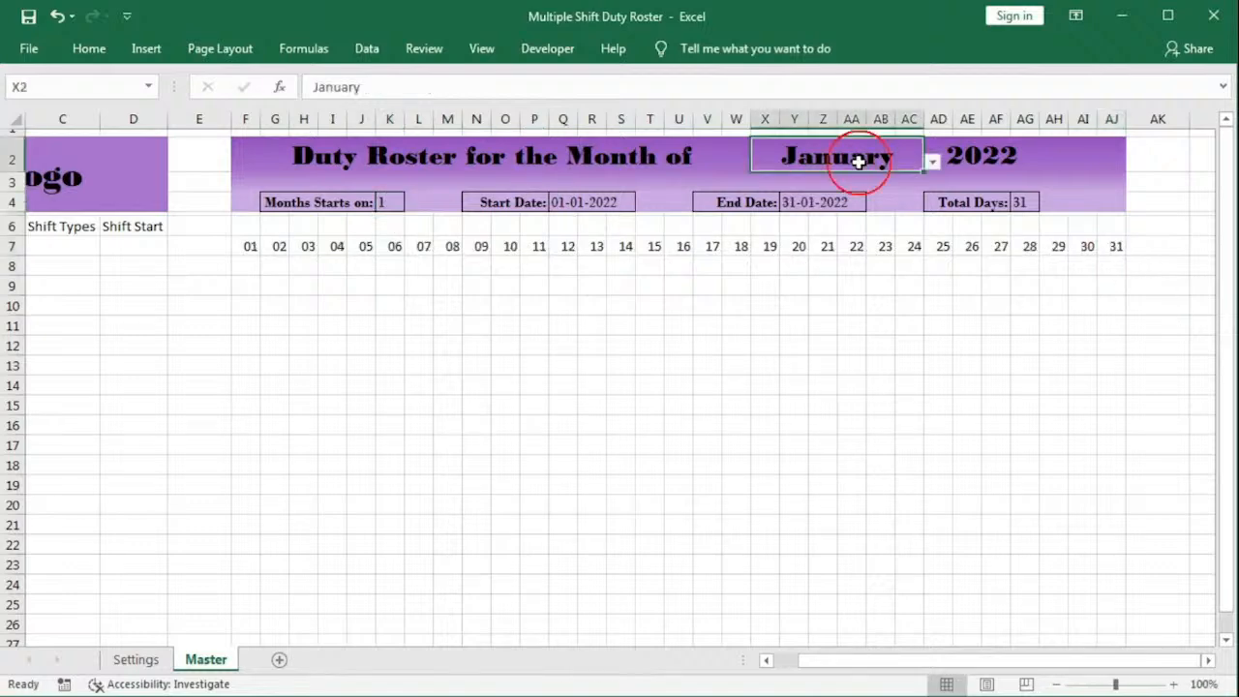
click(931, 162)
click(833, 191)
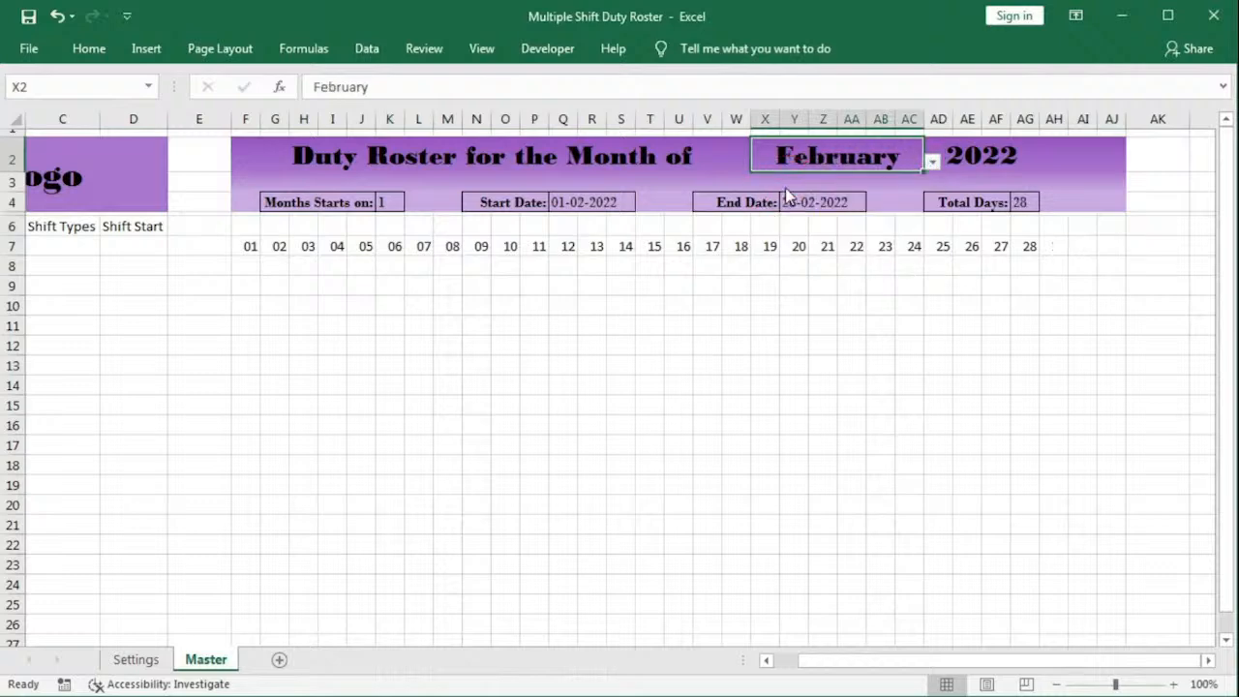
click(1002, 160)
click(1048, 161)
click(984, 205)
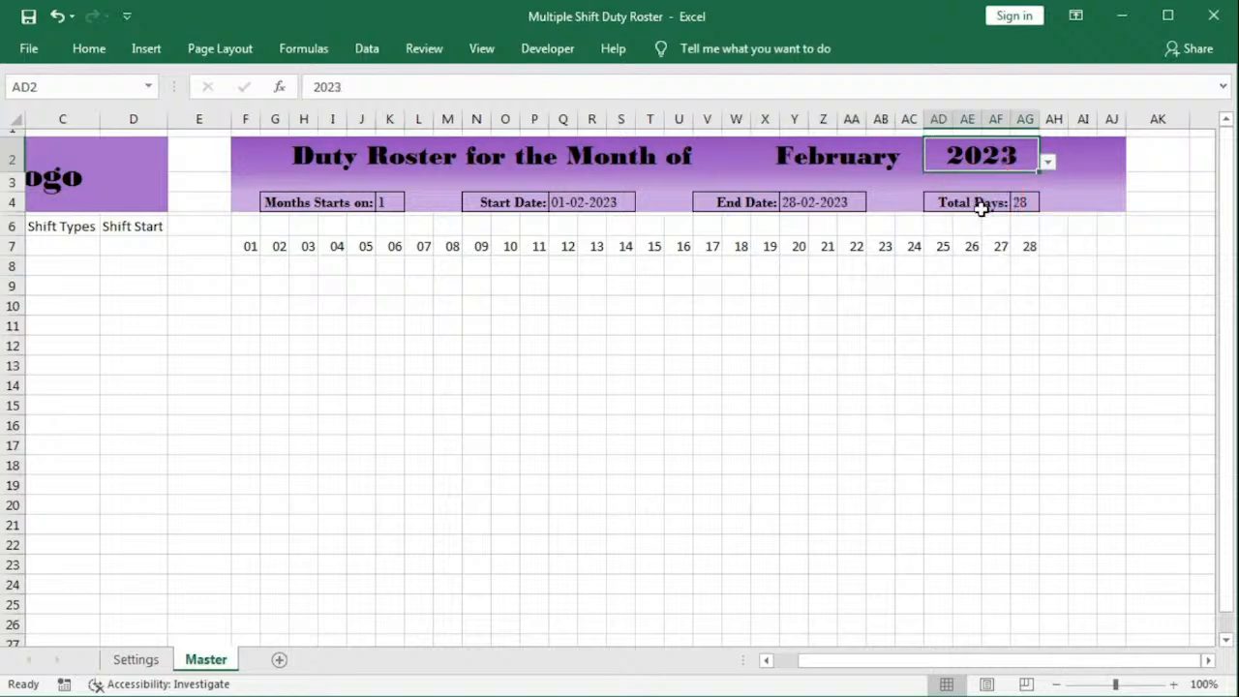
click(858, 162)
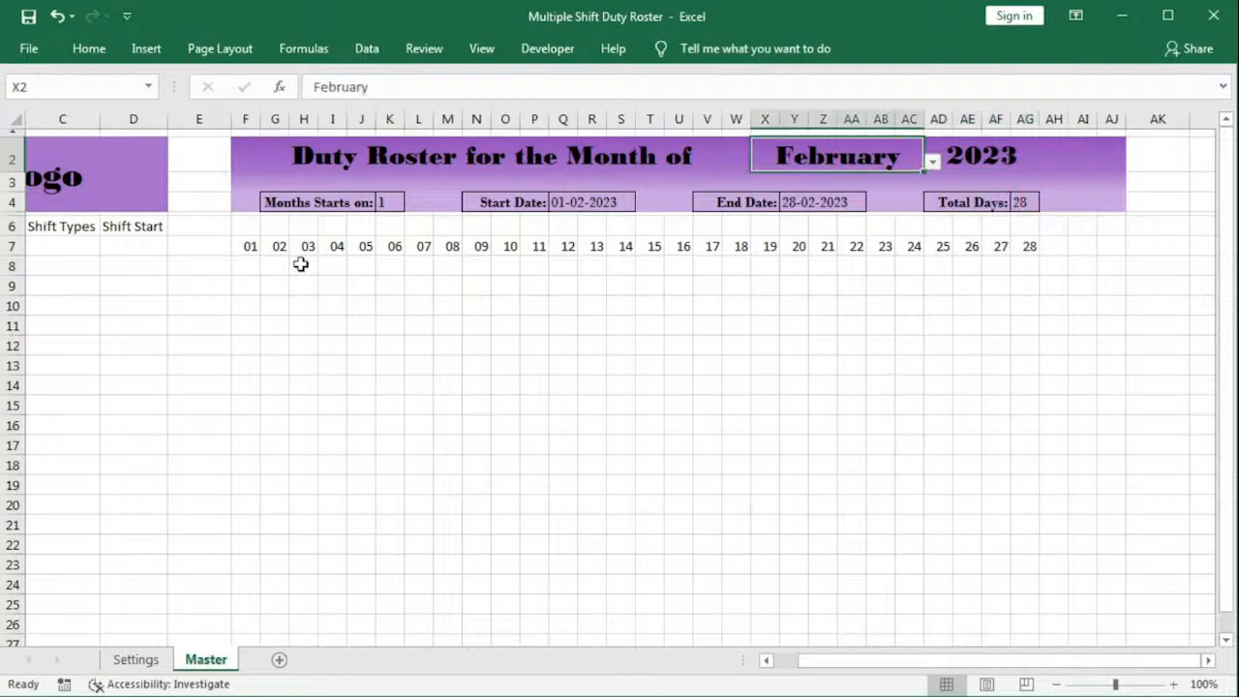
Step: Enter the formula =TEXT(F7,"ddd") in F6 to produce the short weekday name of the date below
click(252, 227)
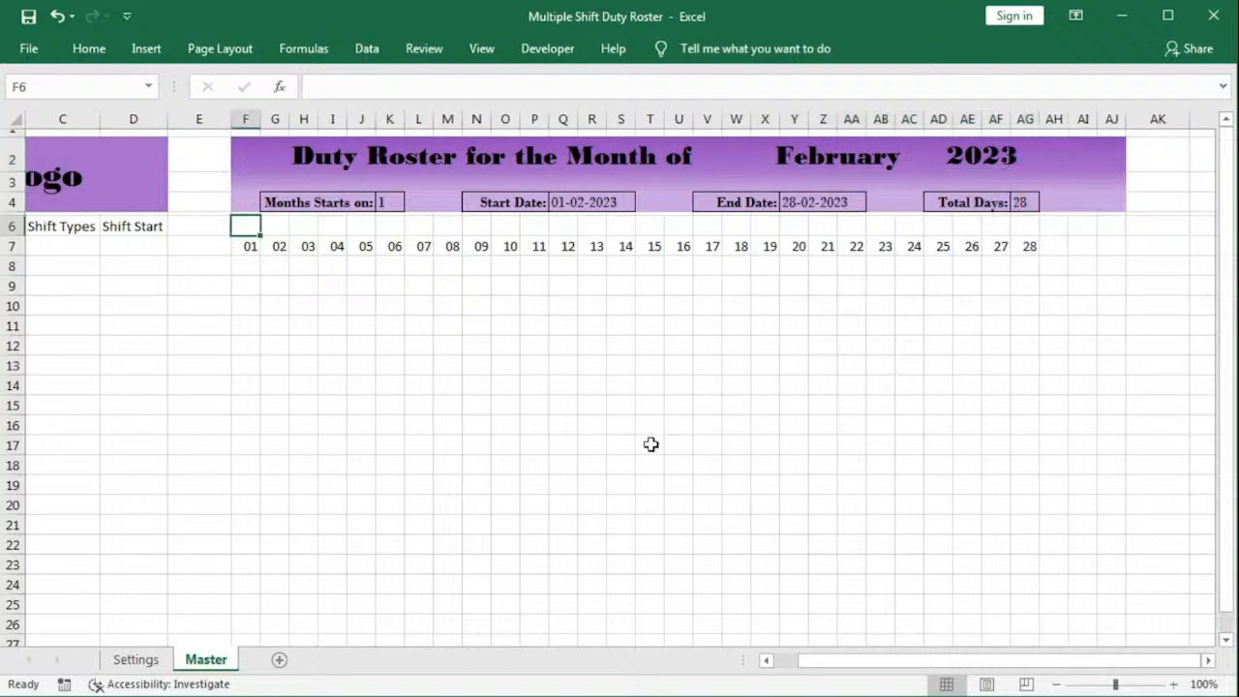
text(=)
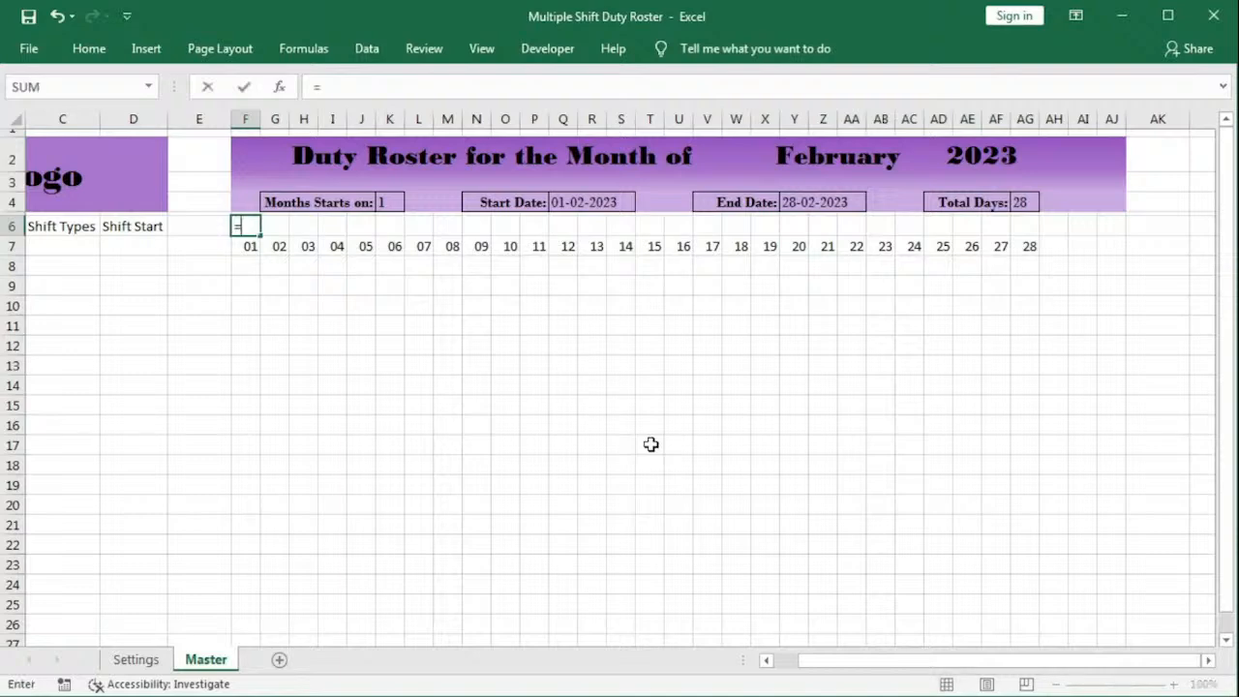
text(text)
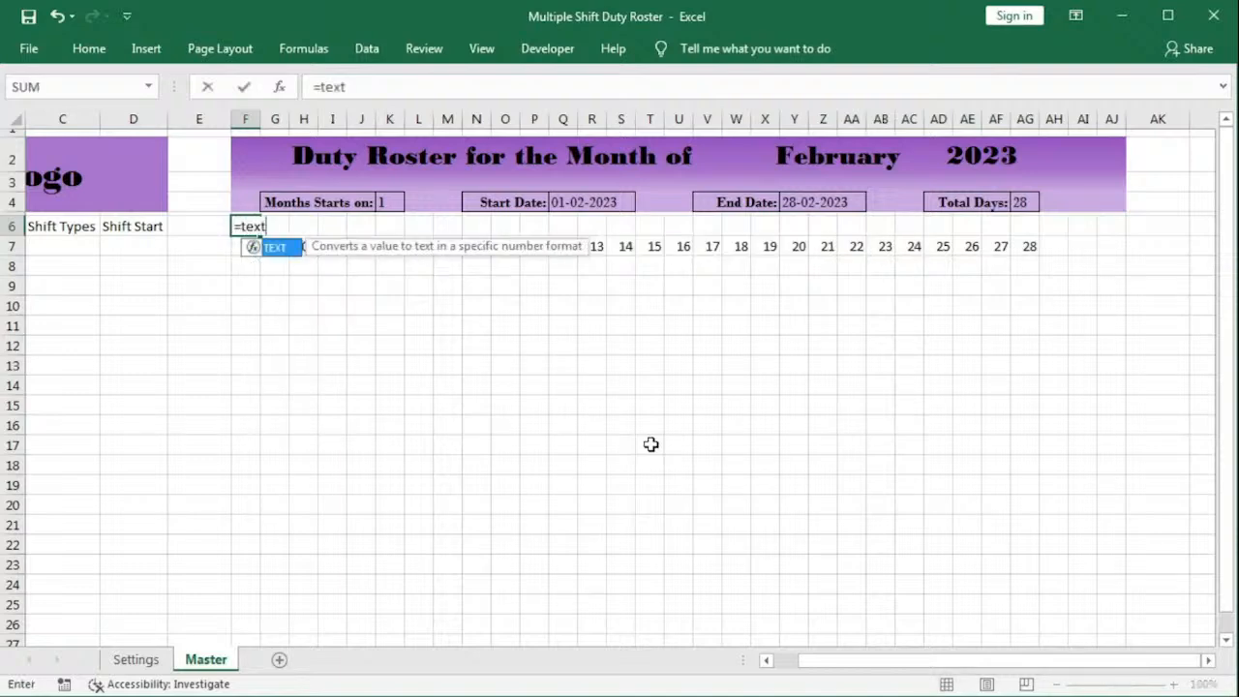
text(()
click(243, 247)
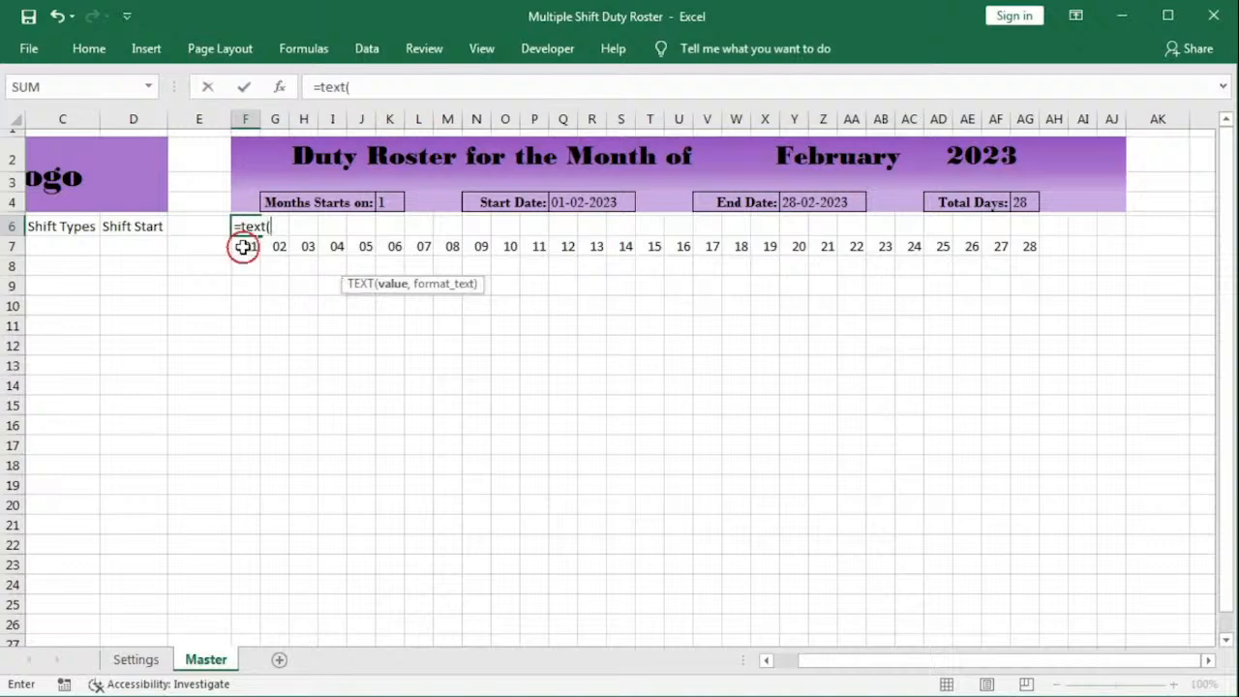
text(,"ddd)
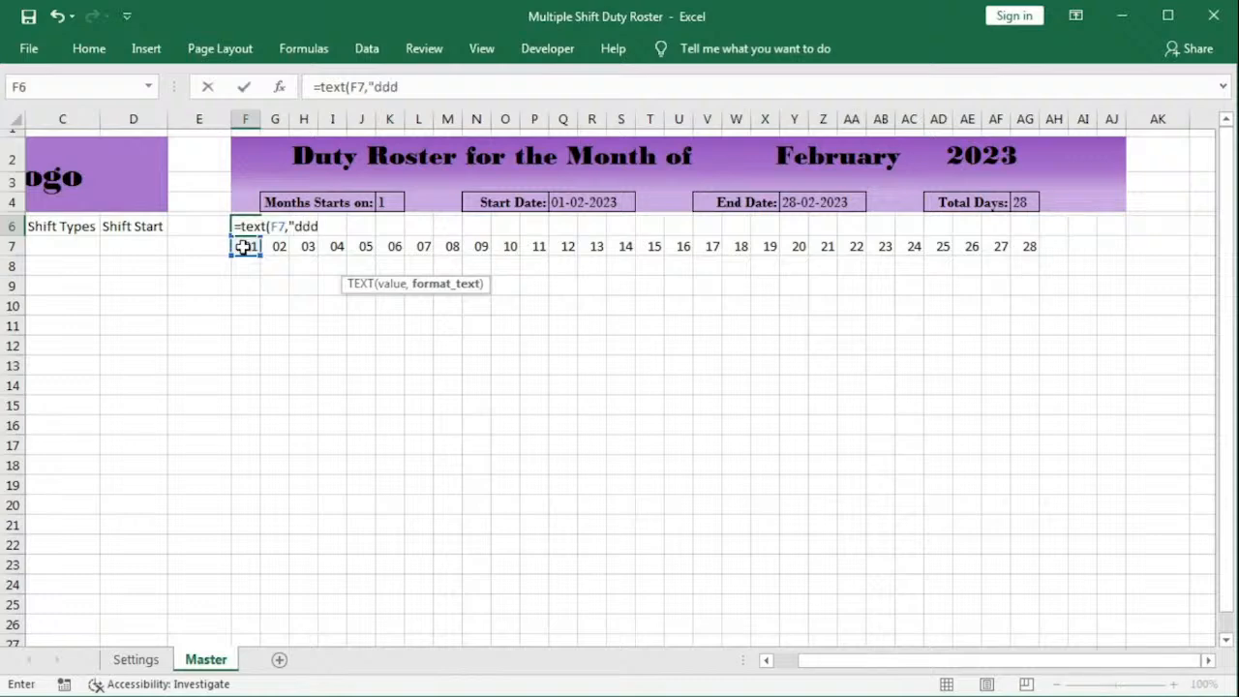
text("))
key(Return)
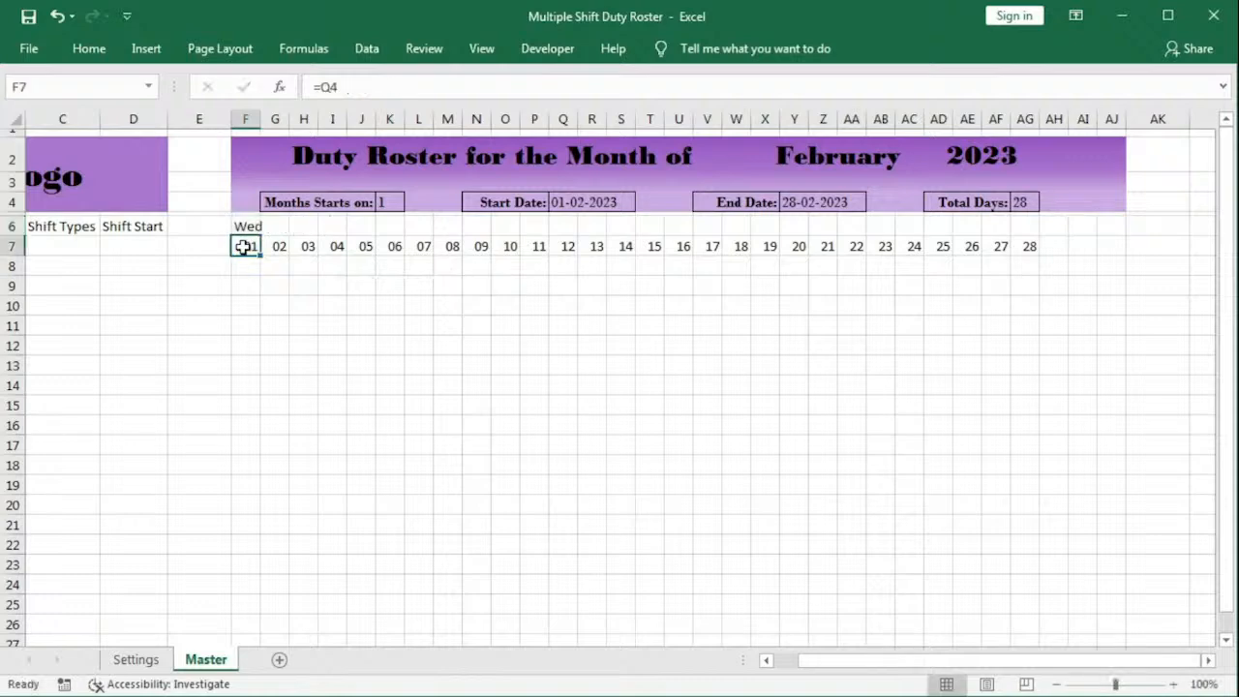
Step: Fill the weekday formula from F6 across to AJ6 and rotate the text in these cells up
click(245, 226)
drag(262, 235, 1136, 276)
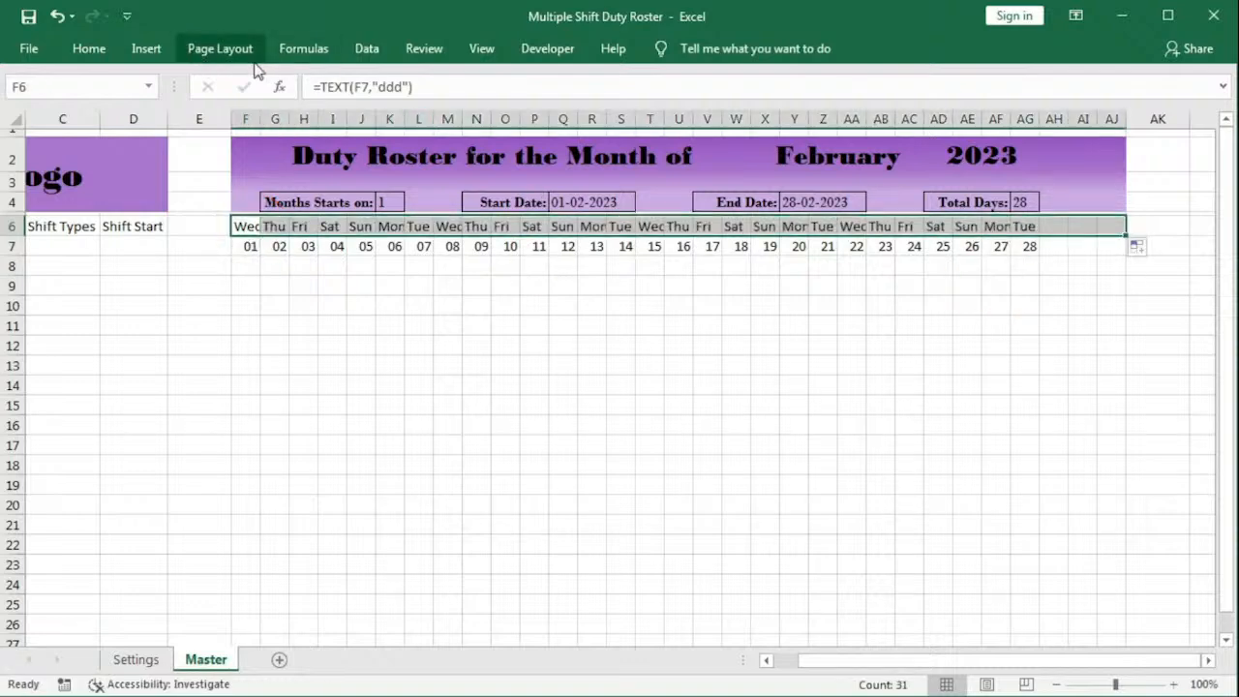
click(89, 48)
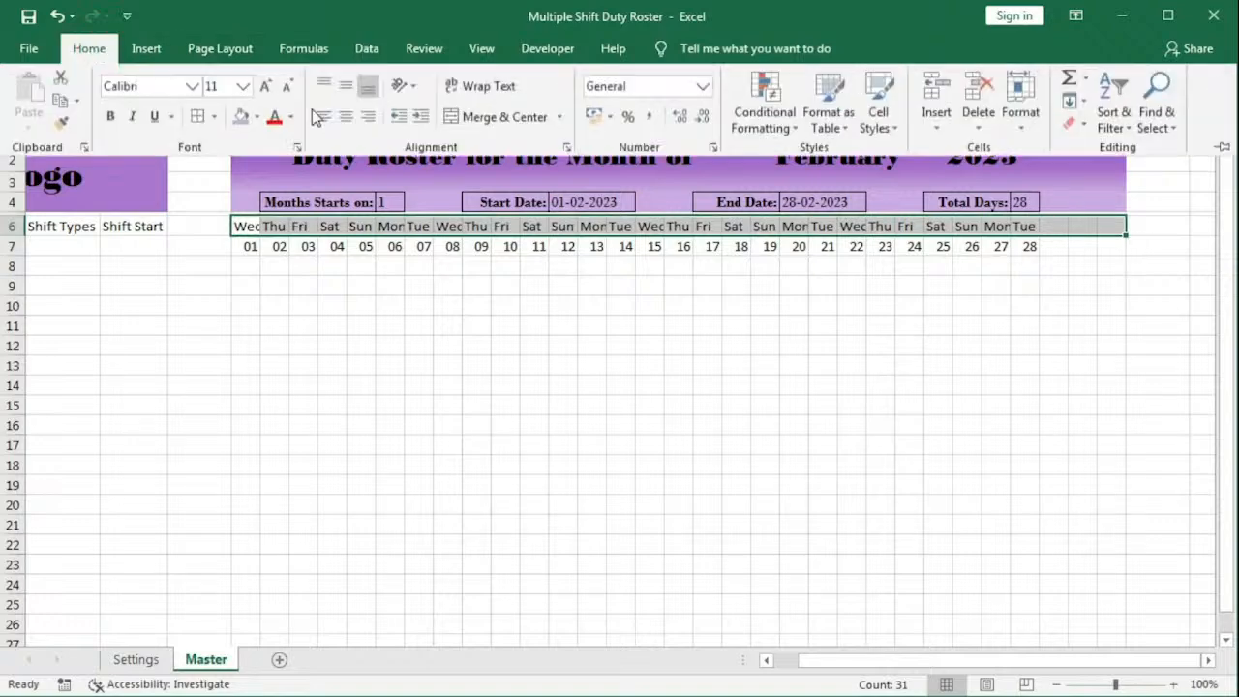
click(411, 86)
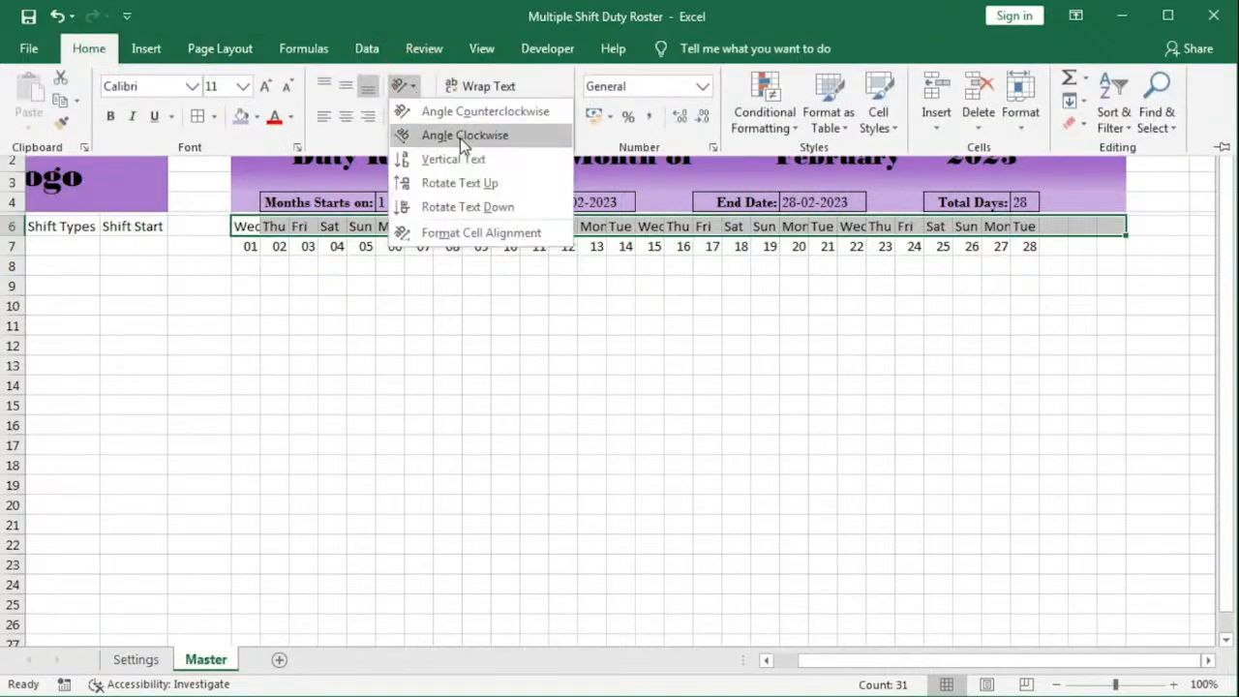
click(444, 184)
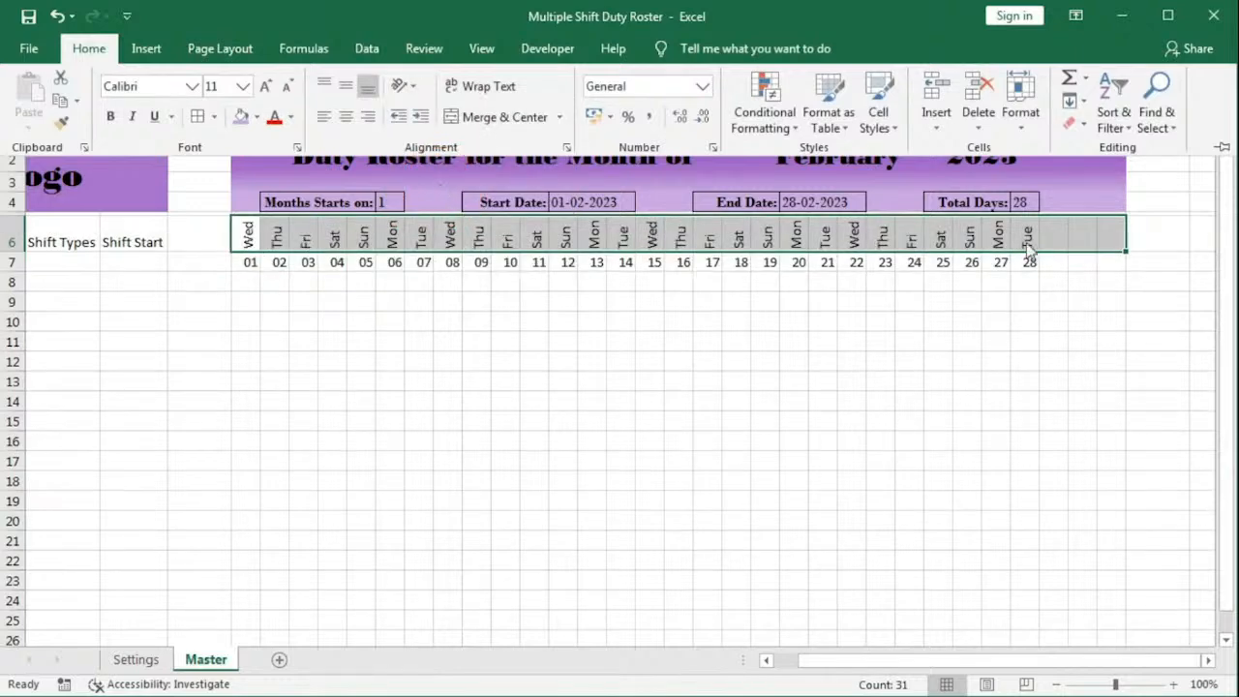
Step: Merge and center the Shift Types heading over C6:C7 and the Shift Start heading over D6:D7
click(68, 231)
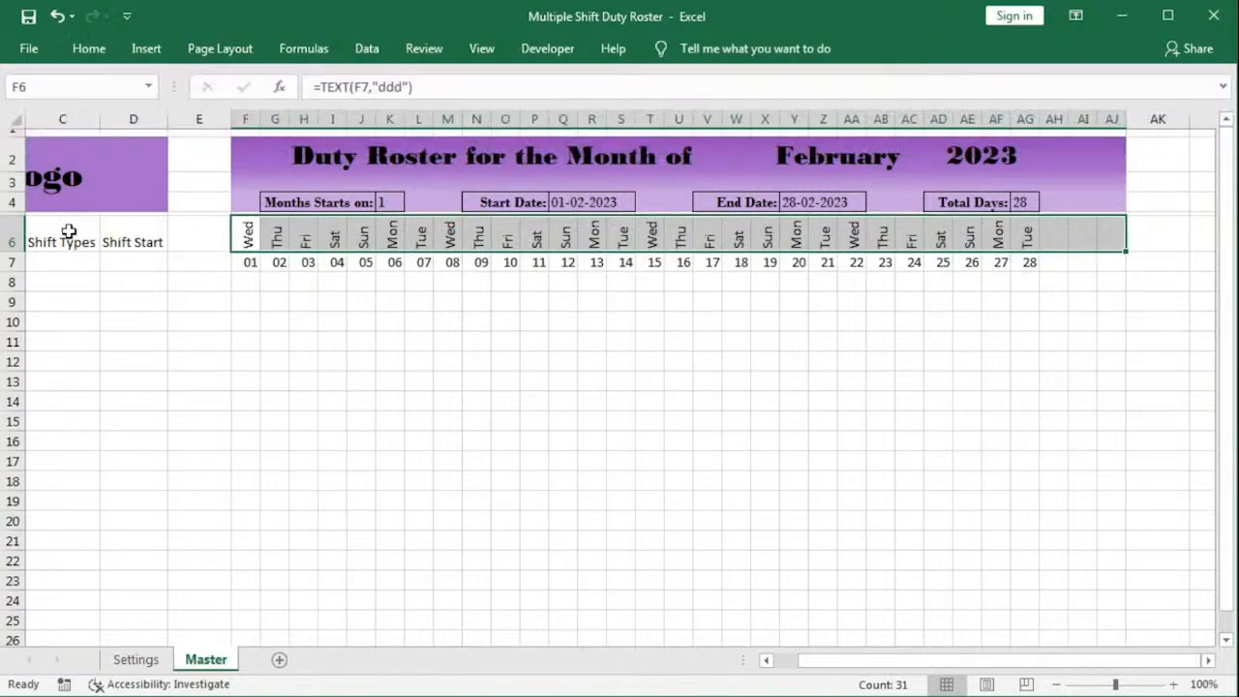
drag(68, 230, 66, 259)
click(88, 48)
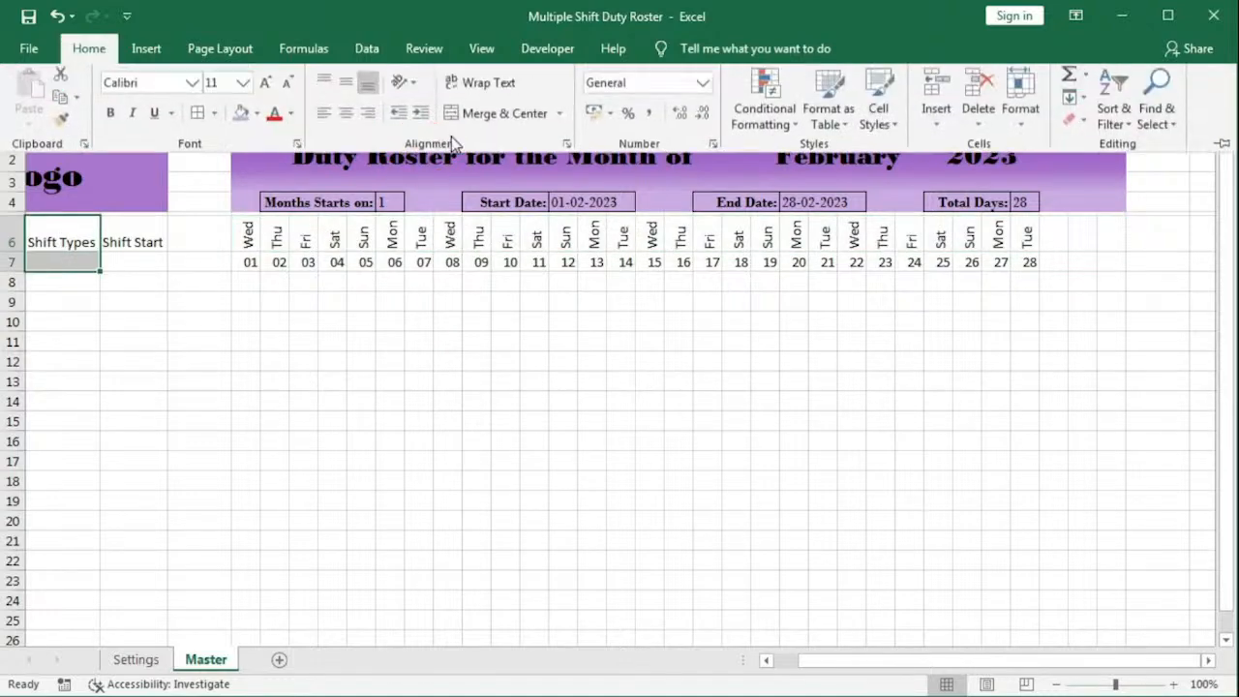
click(477, 117)
drag(133, 236, 132, 257)
click(88, 49)
click(475, 117)
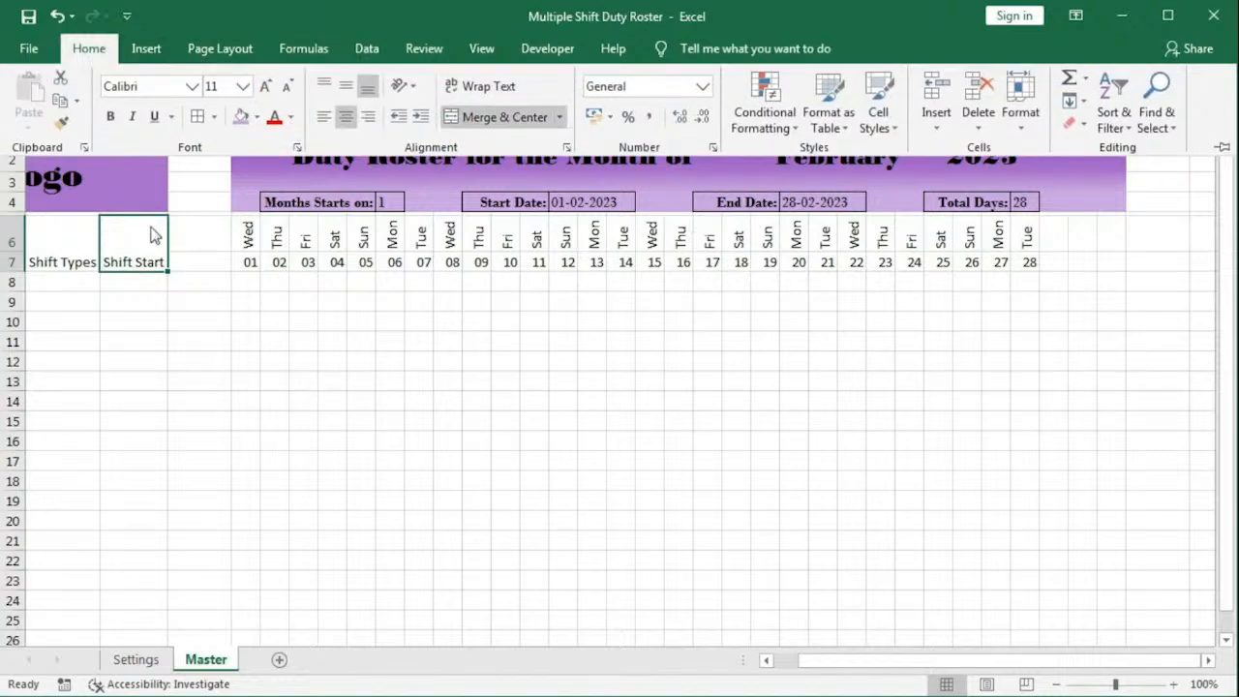
Step: Align the merged Shift Types and Shift Start headings vertically in the middle
drag(67, 232, 146, 238)
click(86, 51)
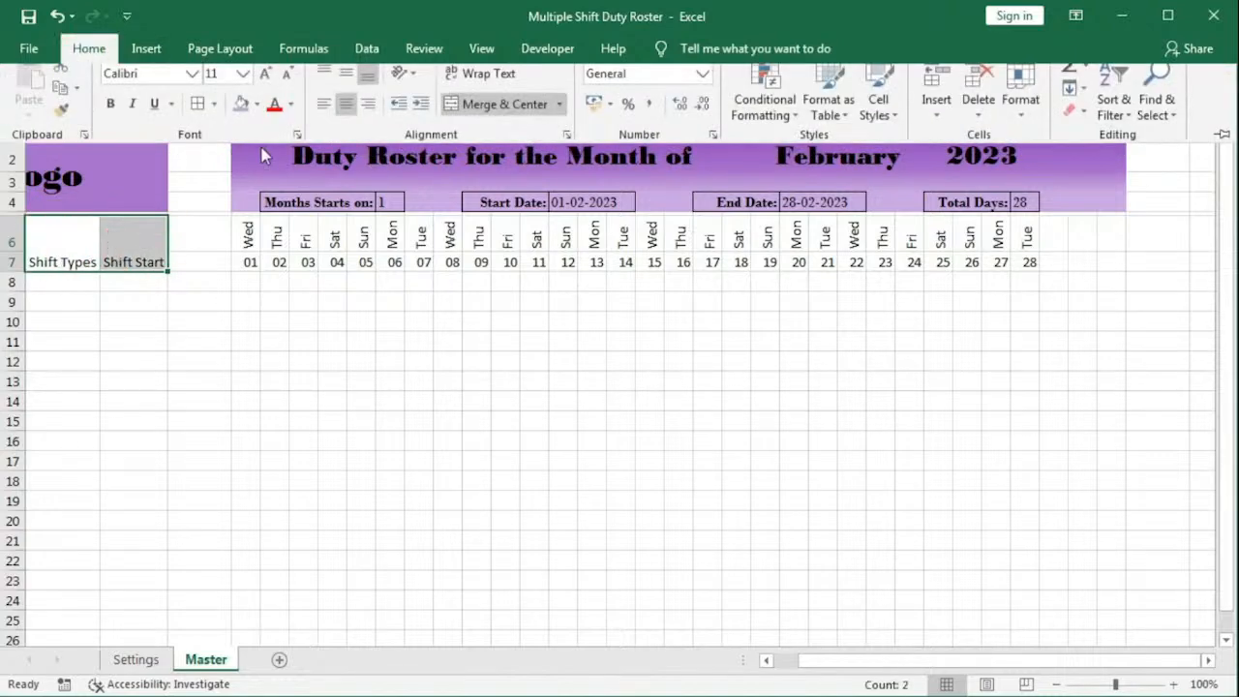
click(345, 90)
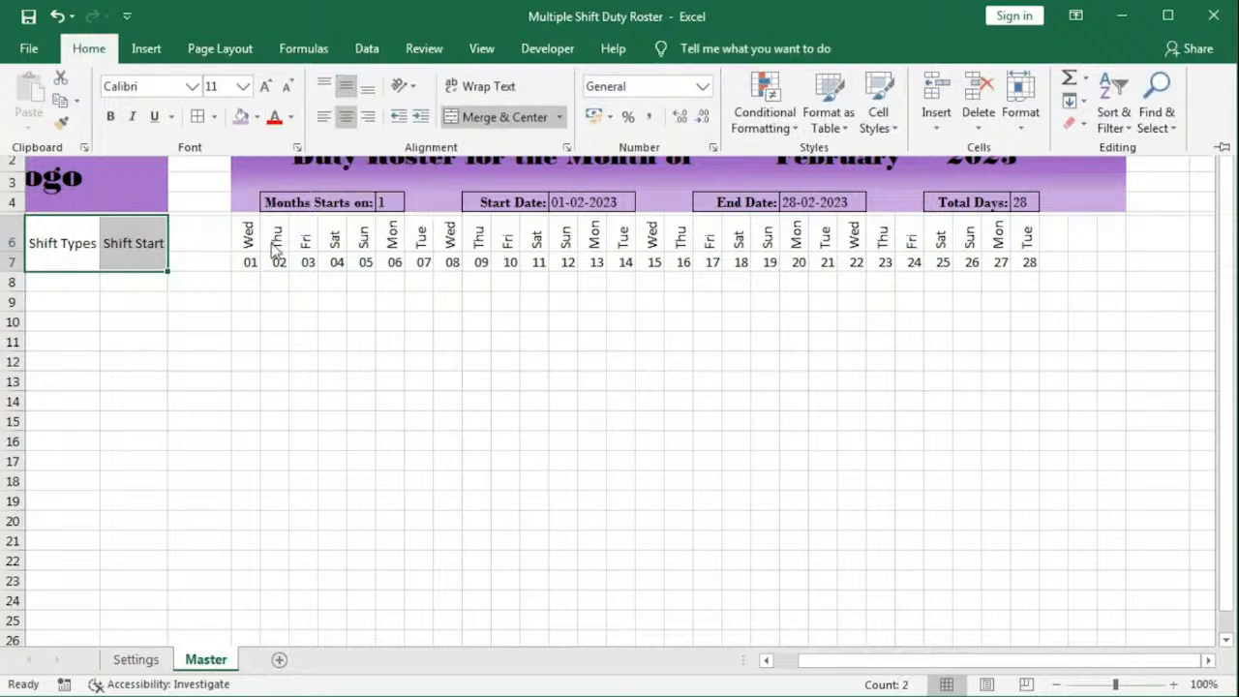
Step: Open the gradient fill effects in the cell formatting of the Shift Types and Shift Start headings
right_click(79, 223)
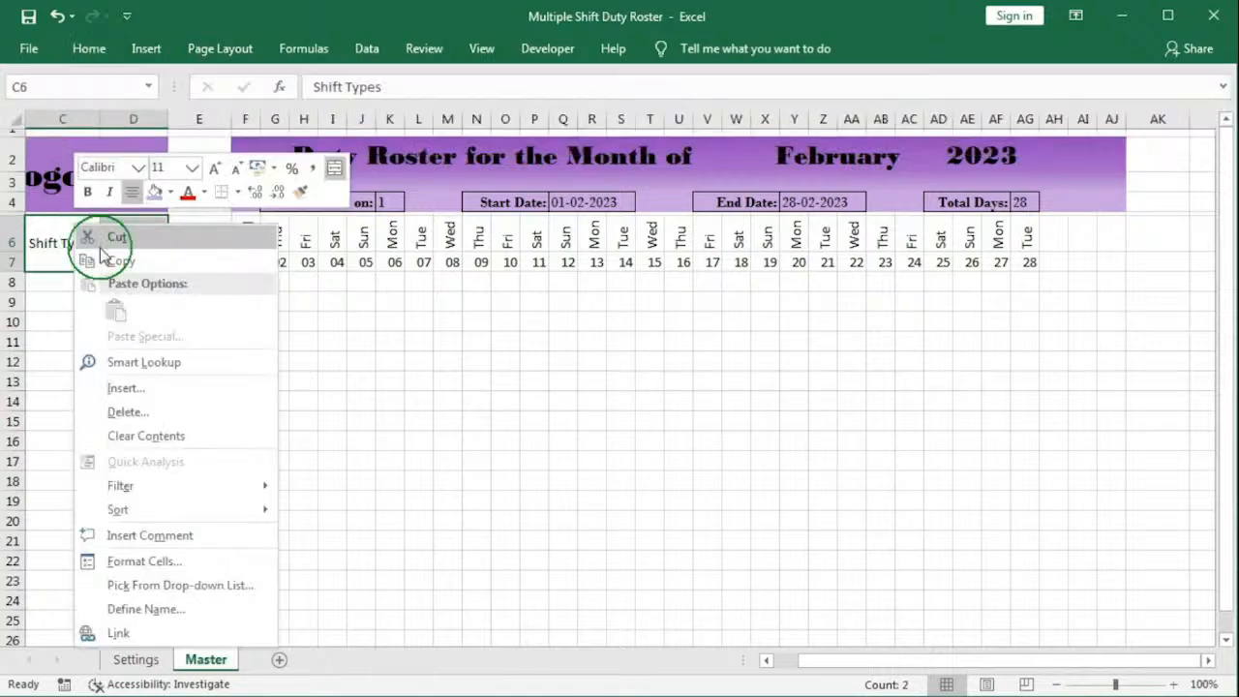
click(158, 562)
drag(273, 240, 612, 155)
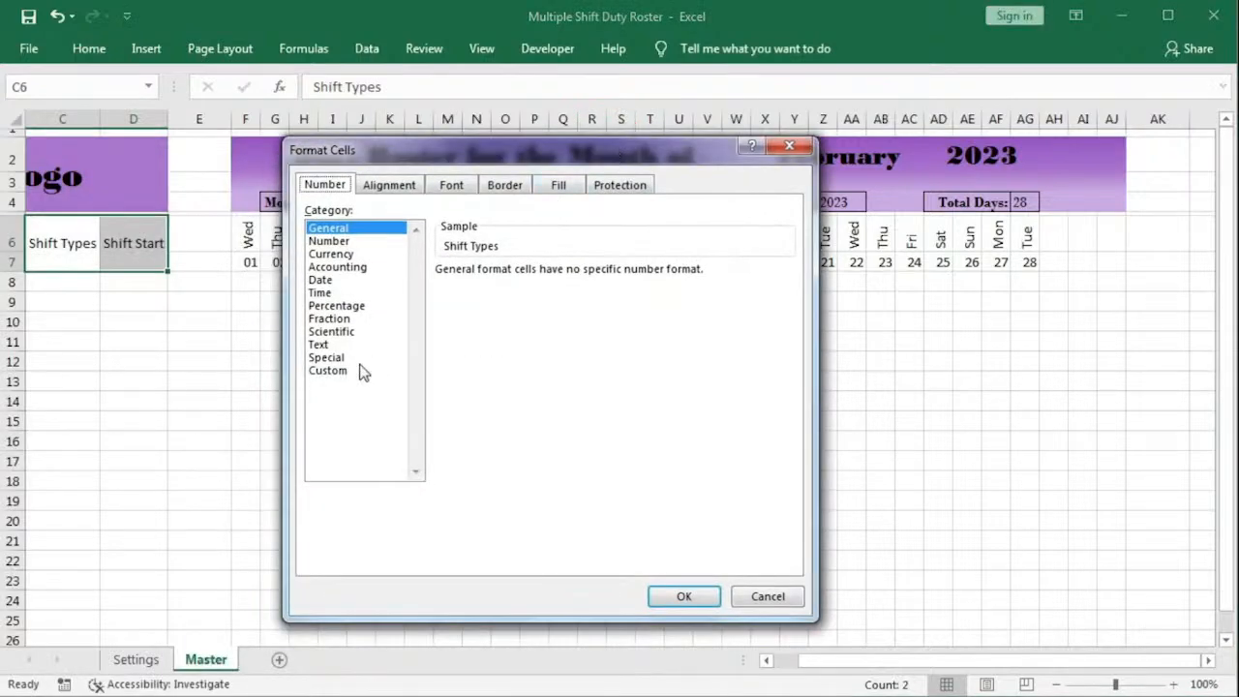
click(559, 185)
click(351, 415)
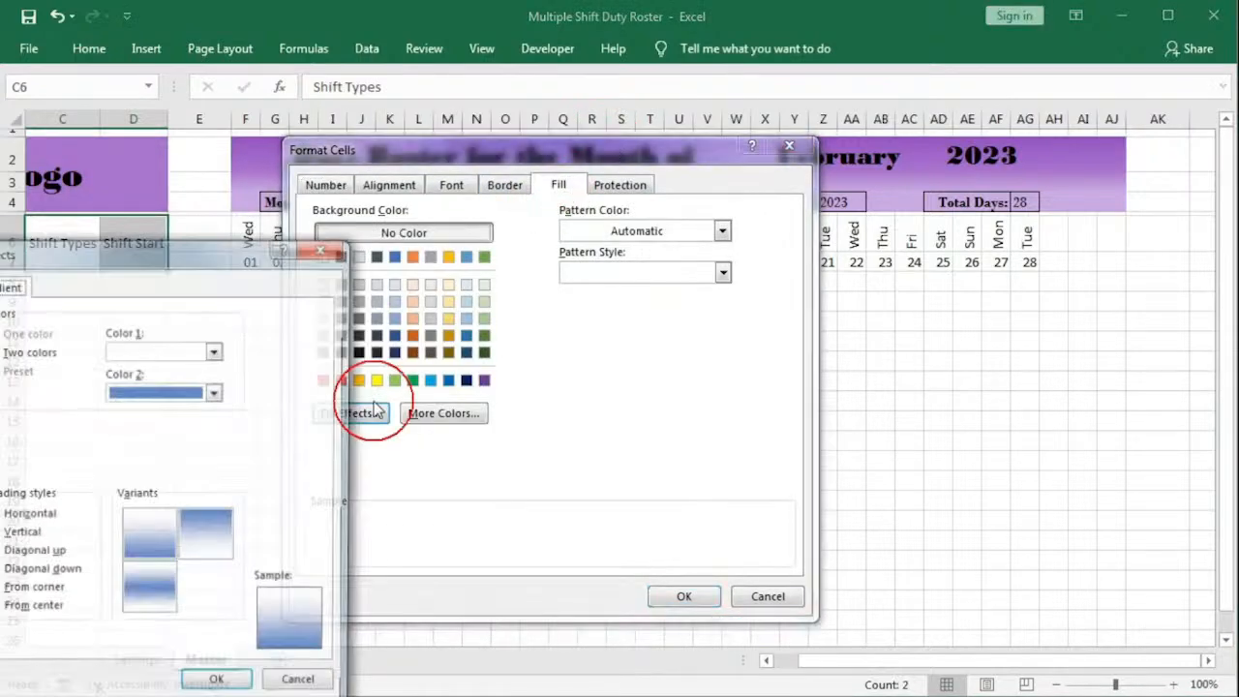
drag(225, 250, 708, 157)
click(699, 264)
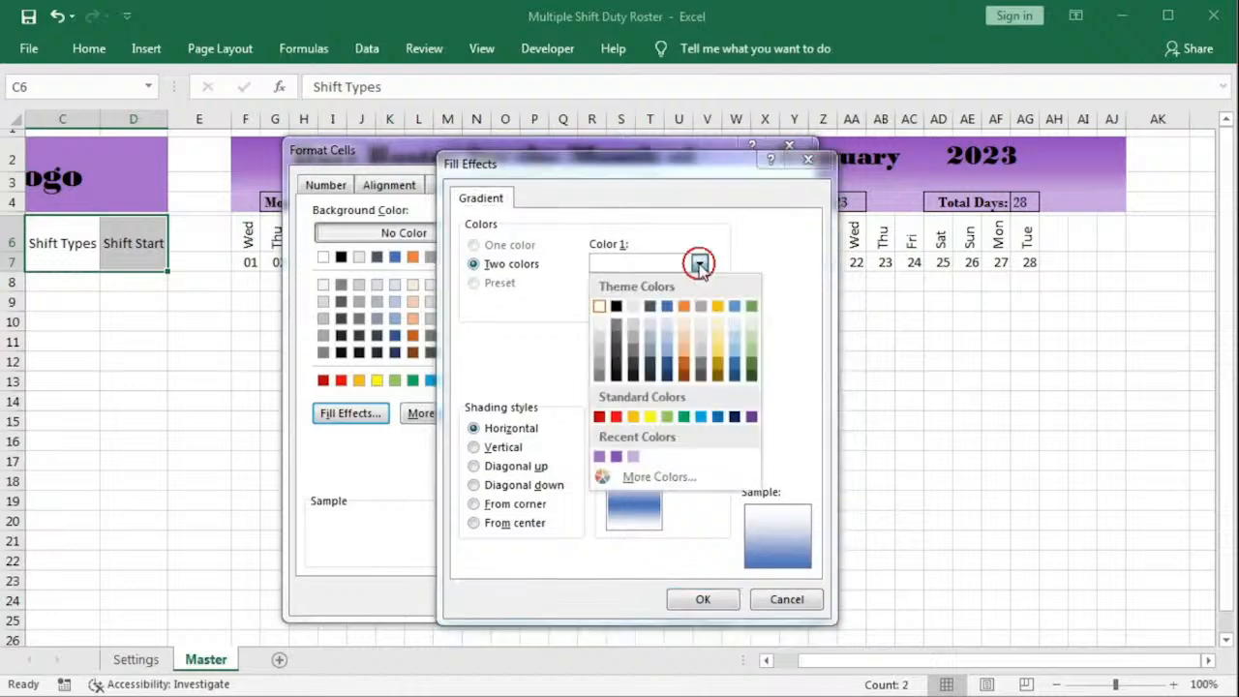
click(651, 478)
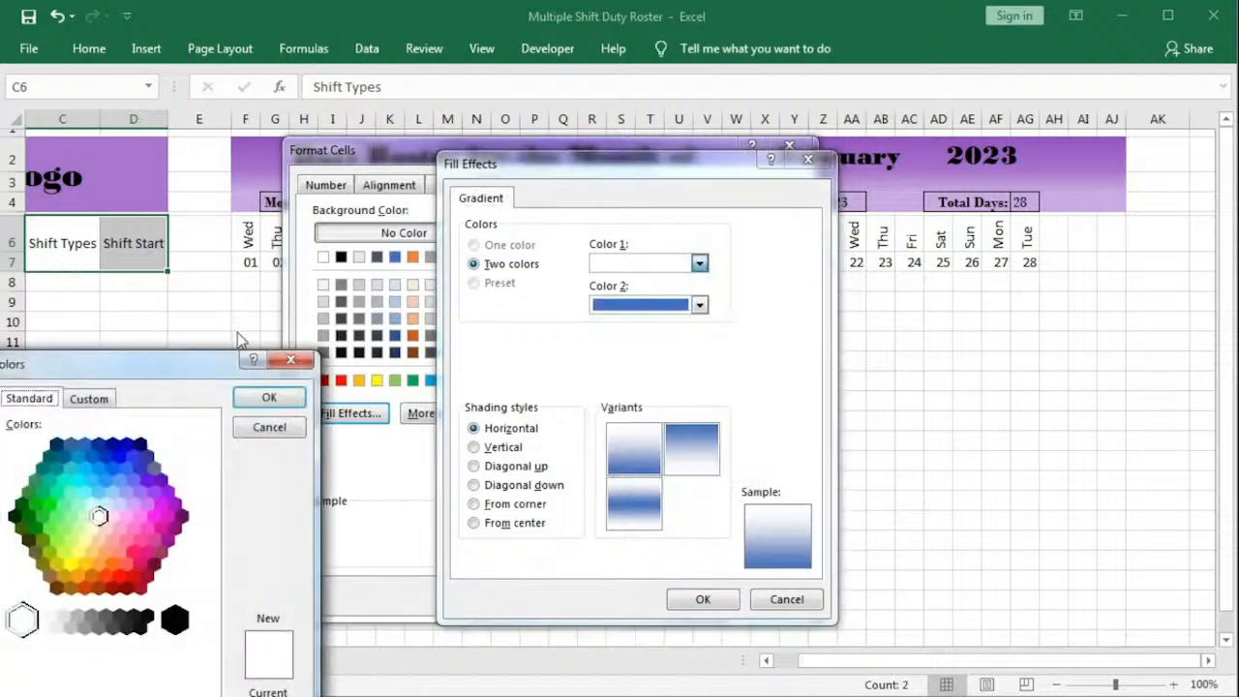
drag(226, 360, 623, 232)
click(475, 270)
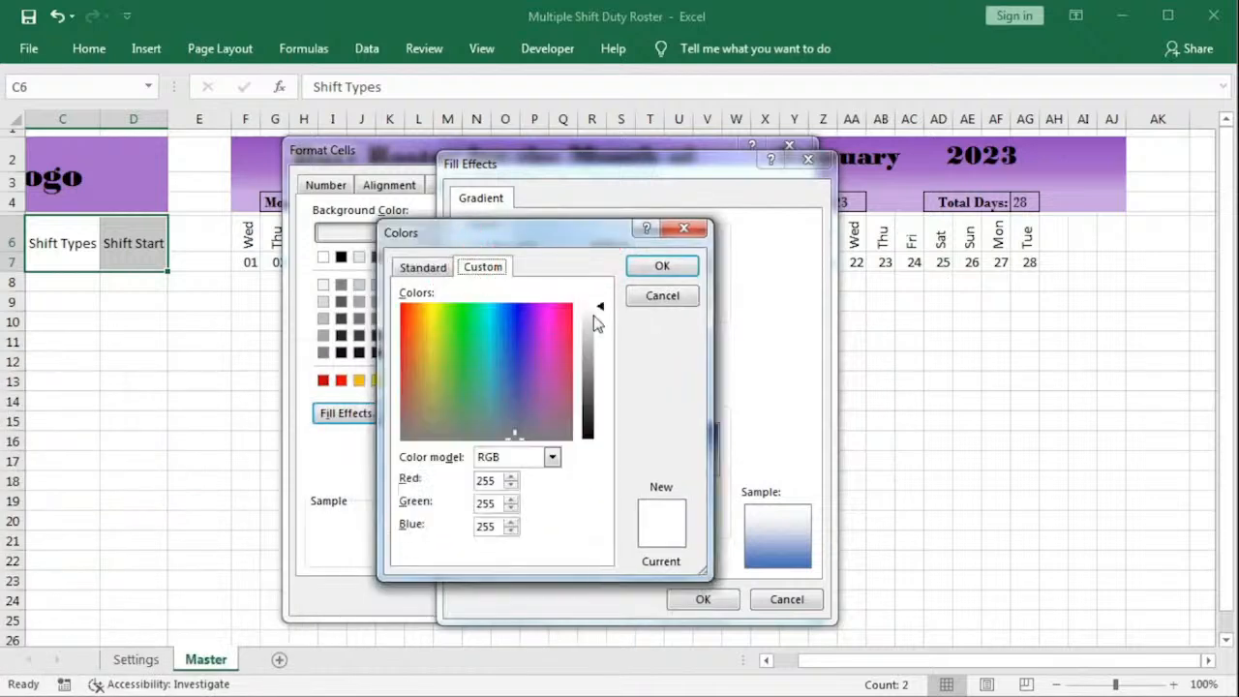
click(658, 300)
Step: Set both colors of the two-color gradient for the Shift Types and Shift Start headings to standard purple
click(698, 266)
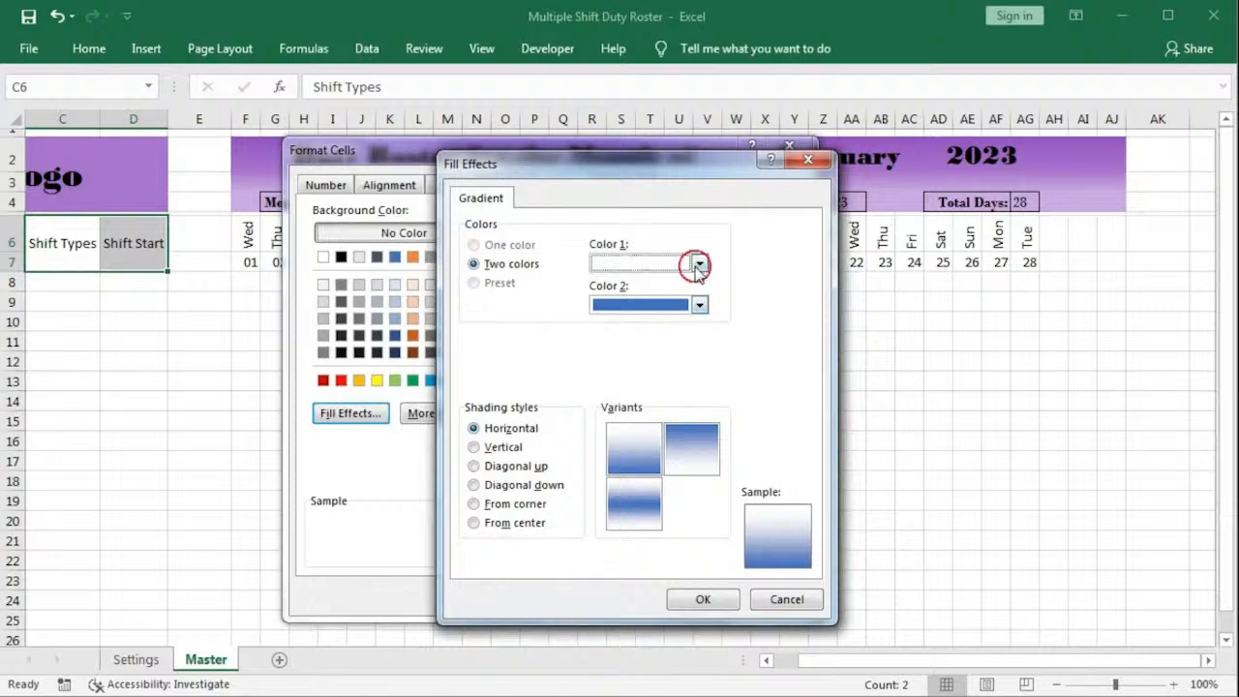
click(747, 411)
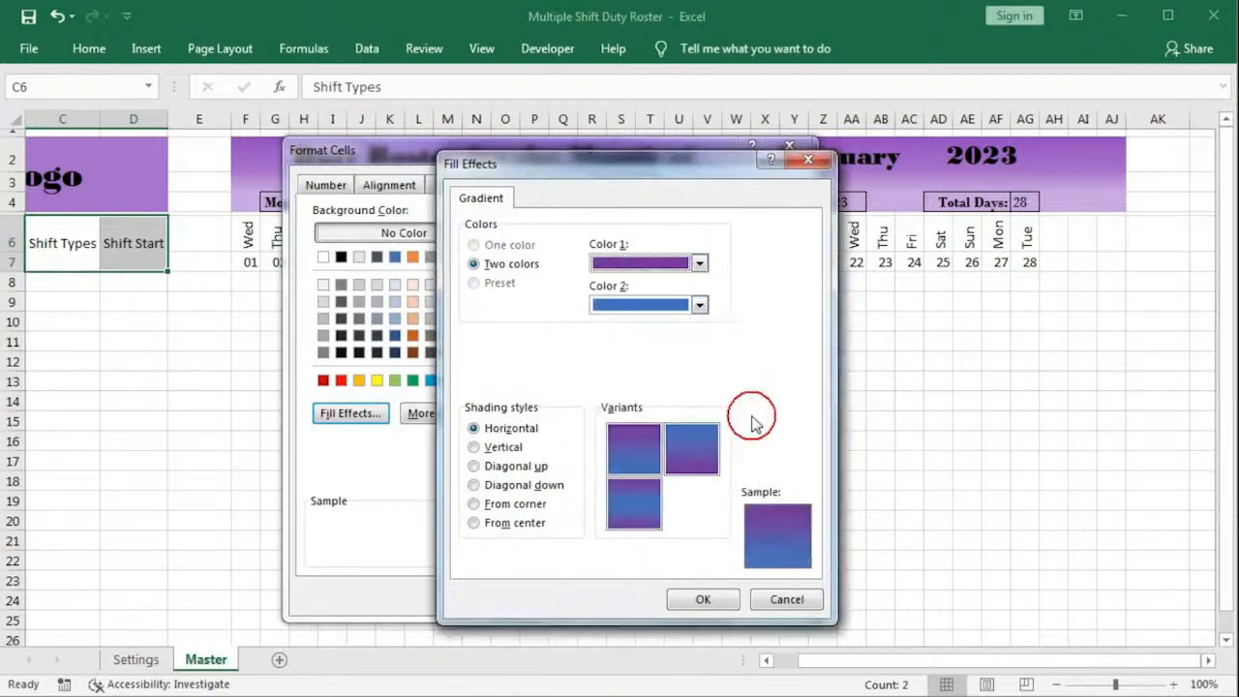
click(698, 305)
click(658, 476)
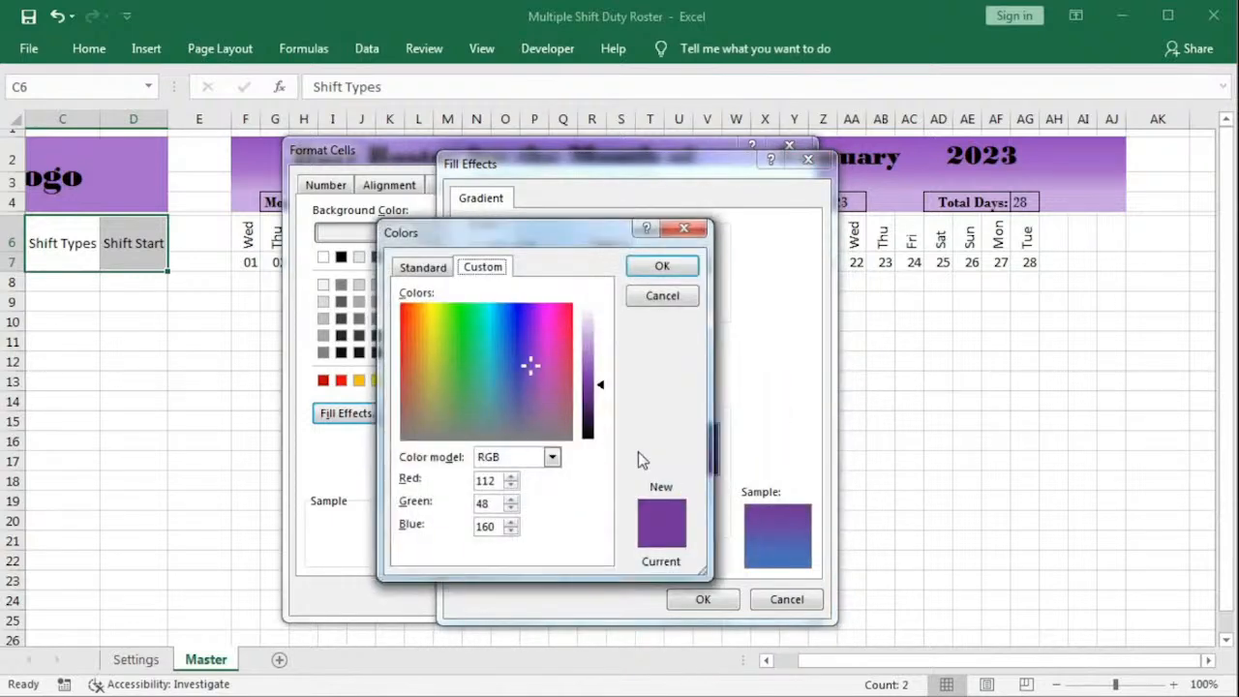
click(663, 265)
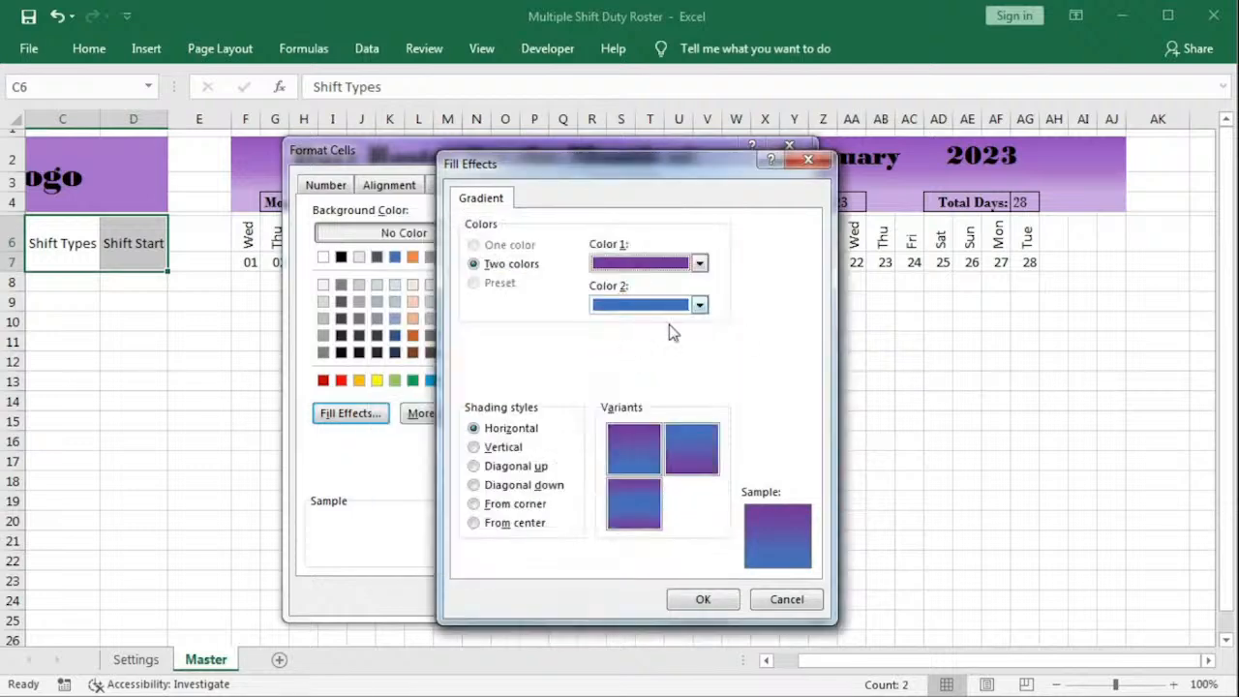
click(698, 305)
click(752, 458)
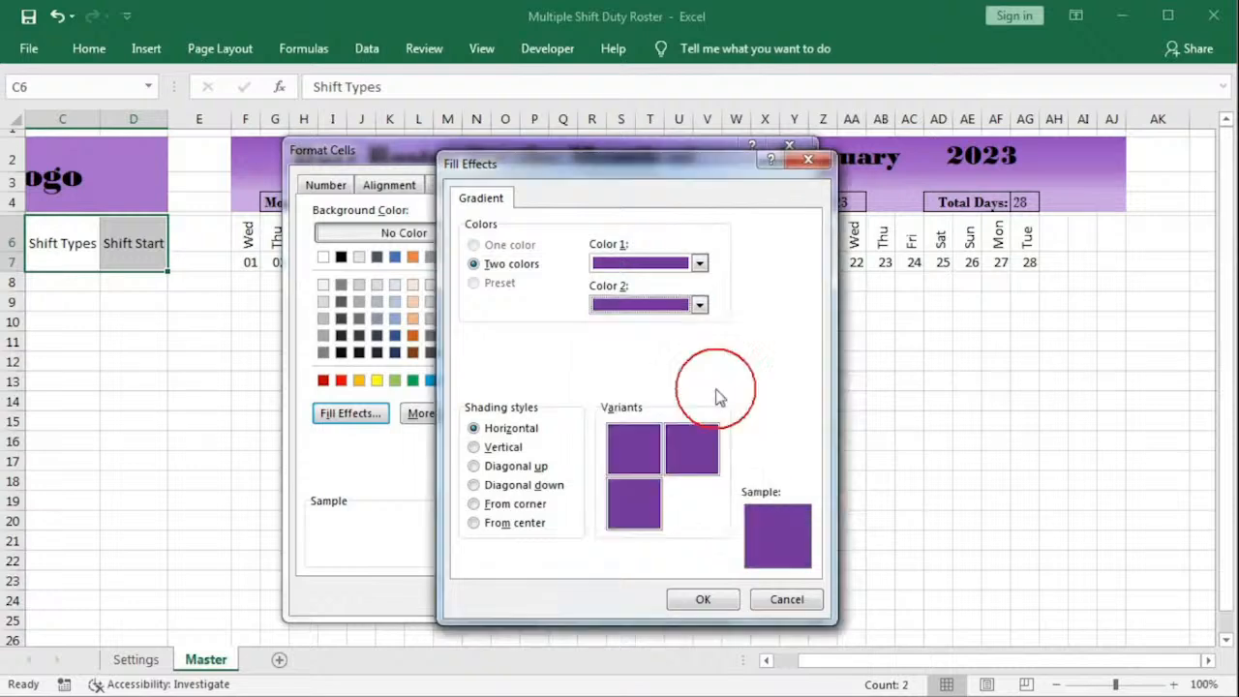
Step: Lighten the second gradient color to RGB 184, 137, 219 and apply the horizontal dark-to-light gradient to the Shift Types and Shift Start headings
click(698, 305)
click(647, 521)
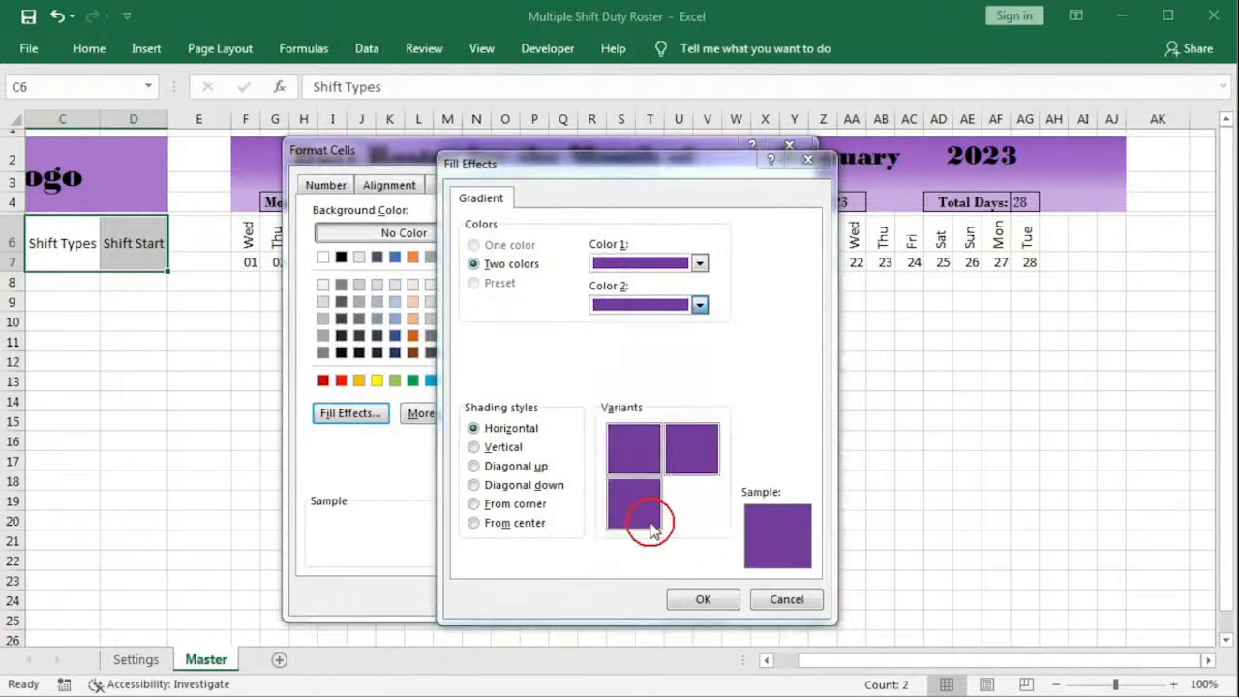
drag(600, 388, 603, 346)
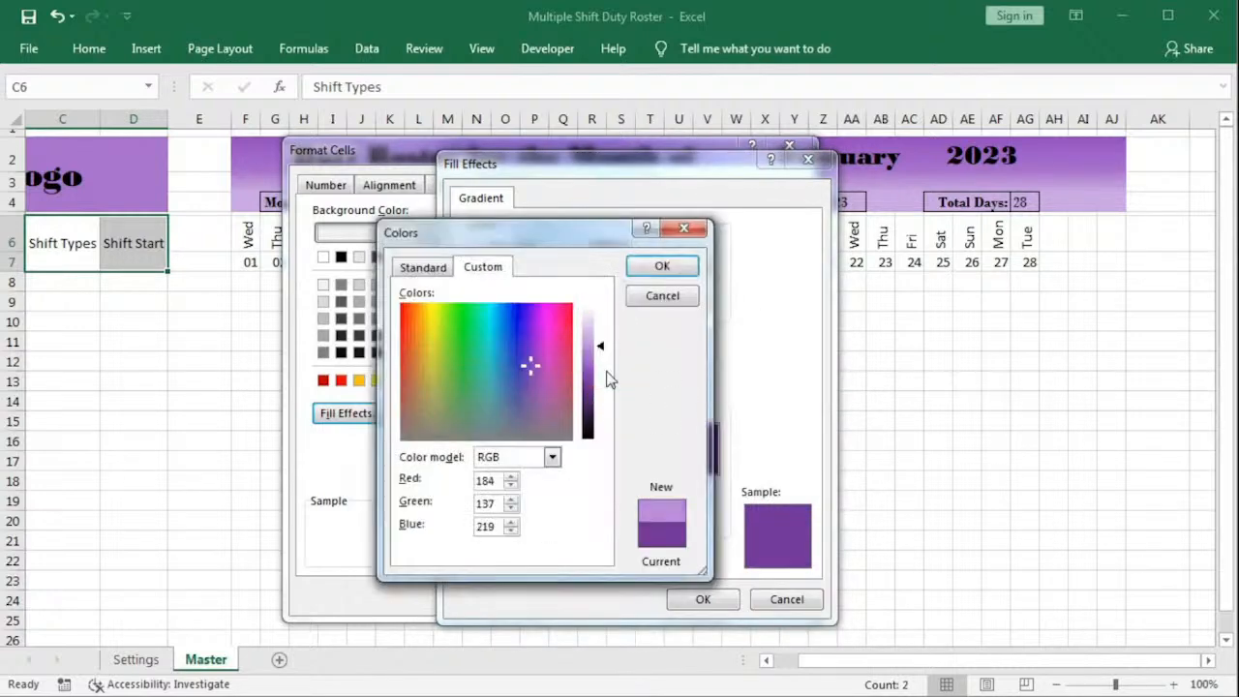
click(662, 267)
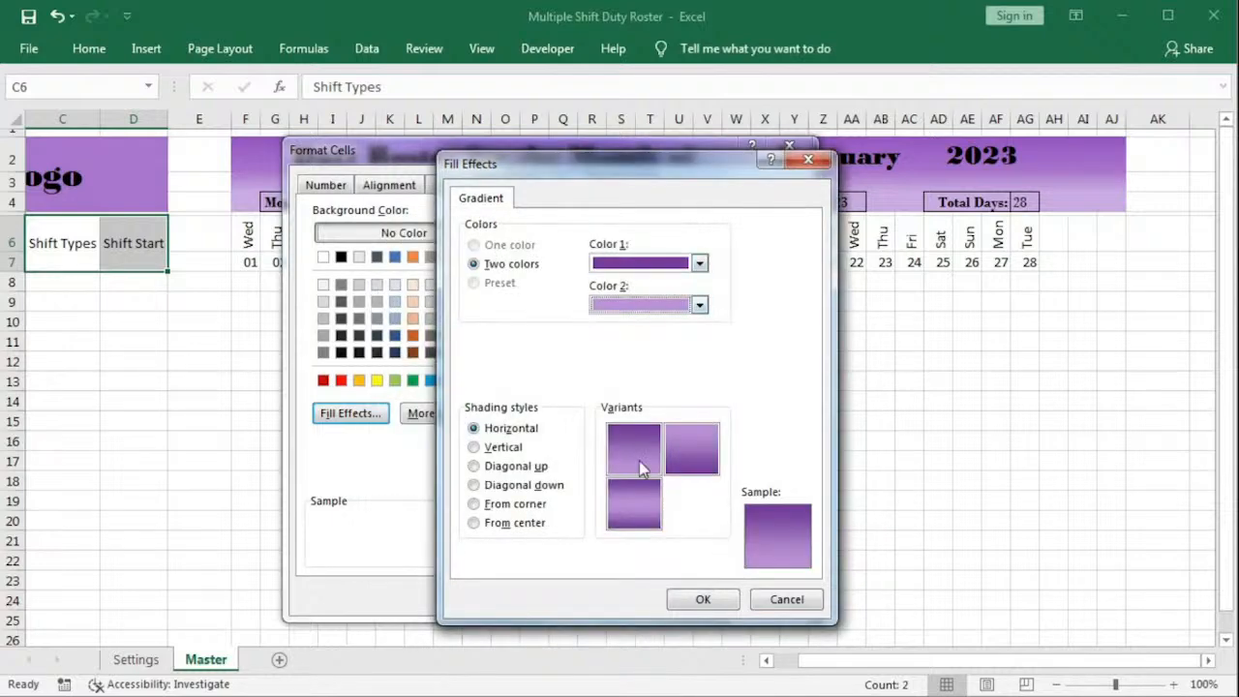
click(635, 461)
click(689, 601)
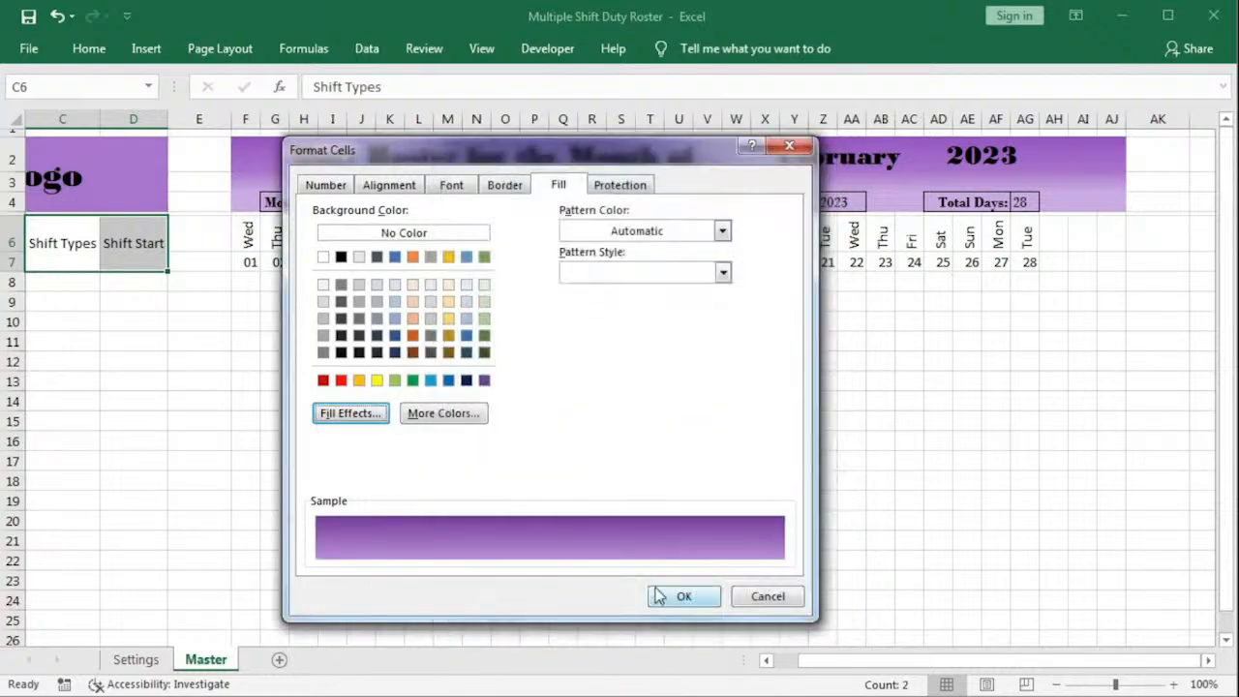
click(663, 596)
click(210, 340)
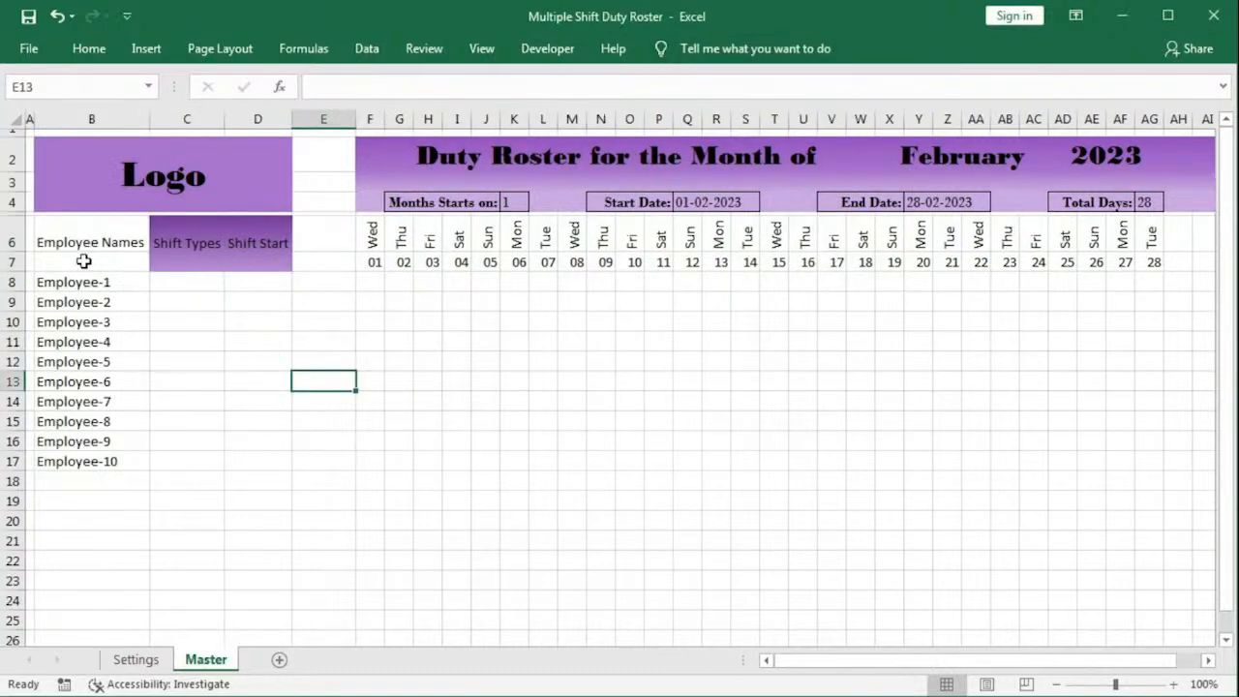
Step: Copy the Shift Types heading's formatting onto the Employee Names heading with Format Painter
click(184, 242)
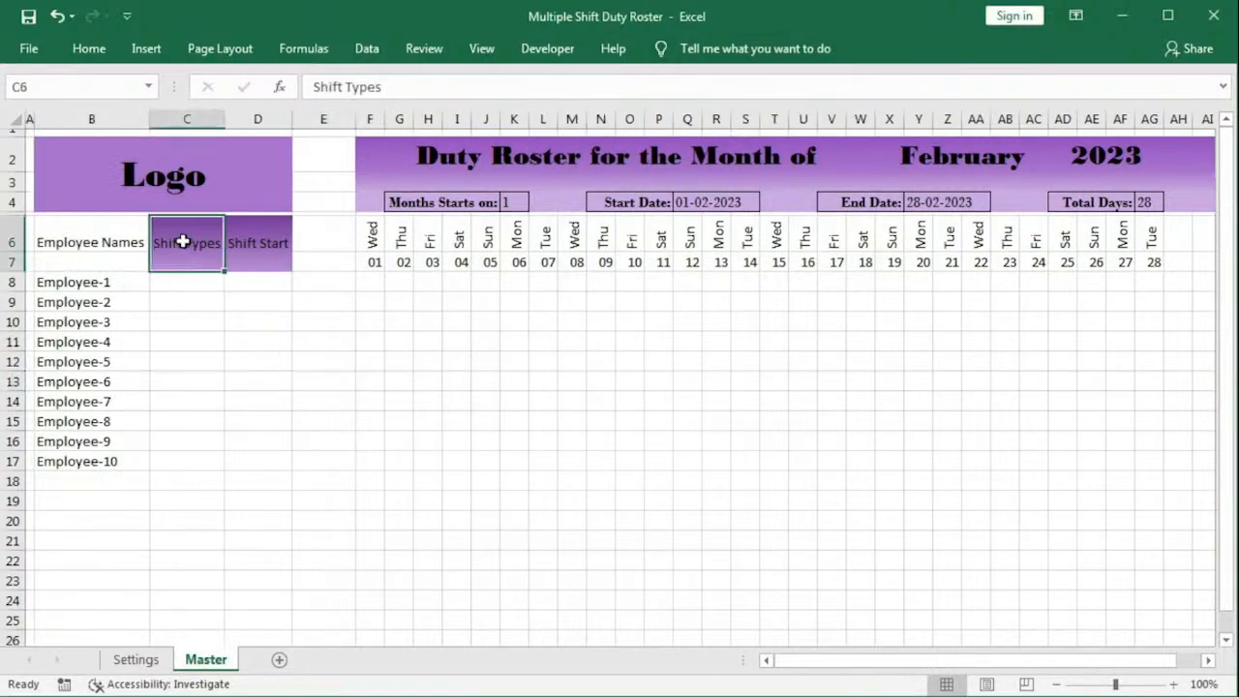
click(85, 50)
click(59, 118)
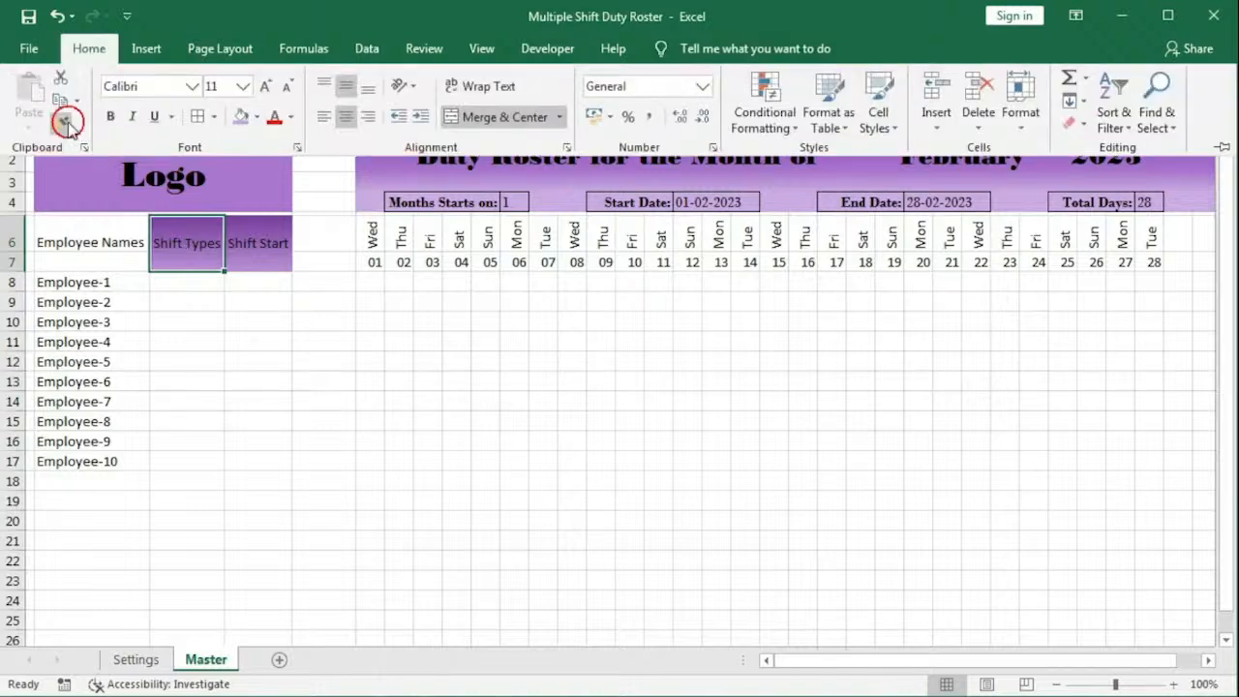
click(73, 242)
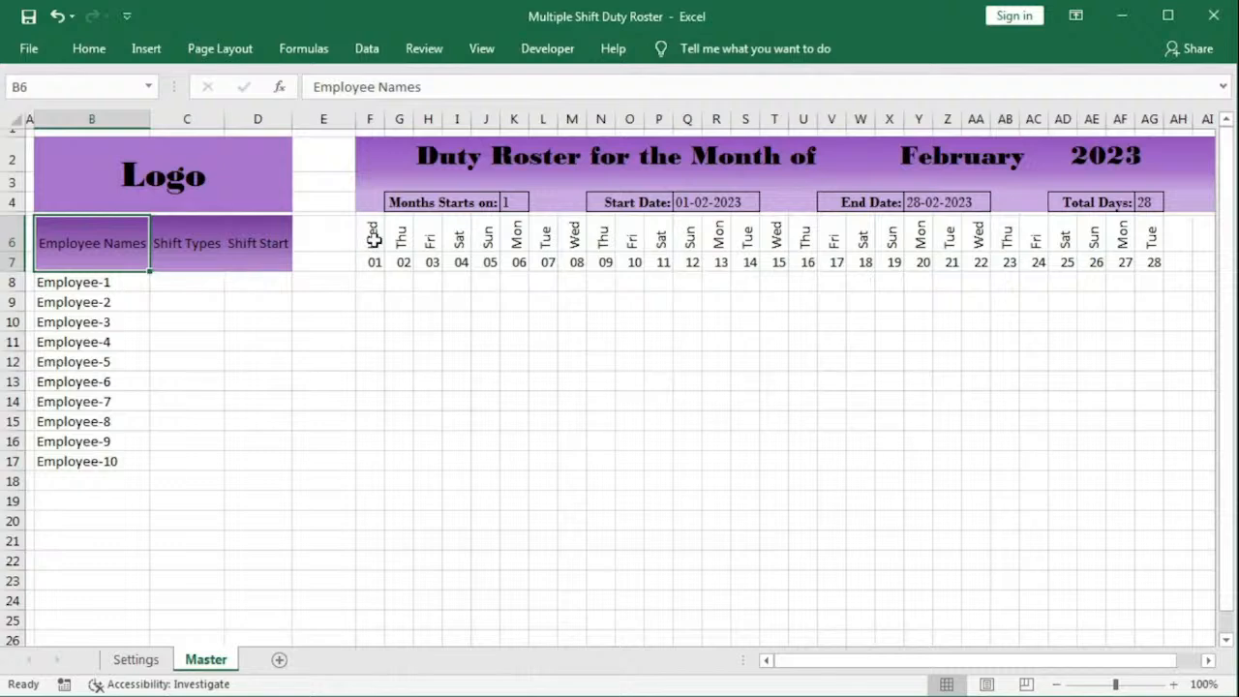
Step: Fill the weekday cells F6:AJ6 with solid purple
drag(373, 242, 1097, 231)
click(89, 48)
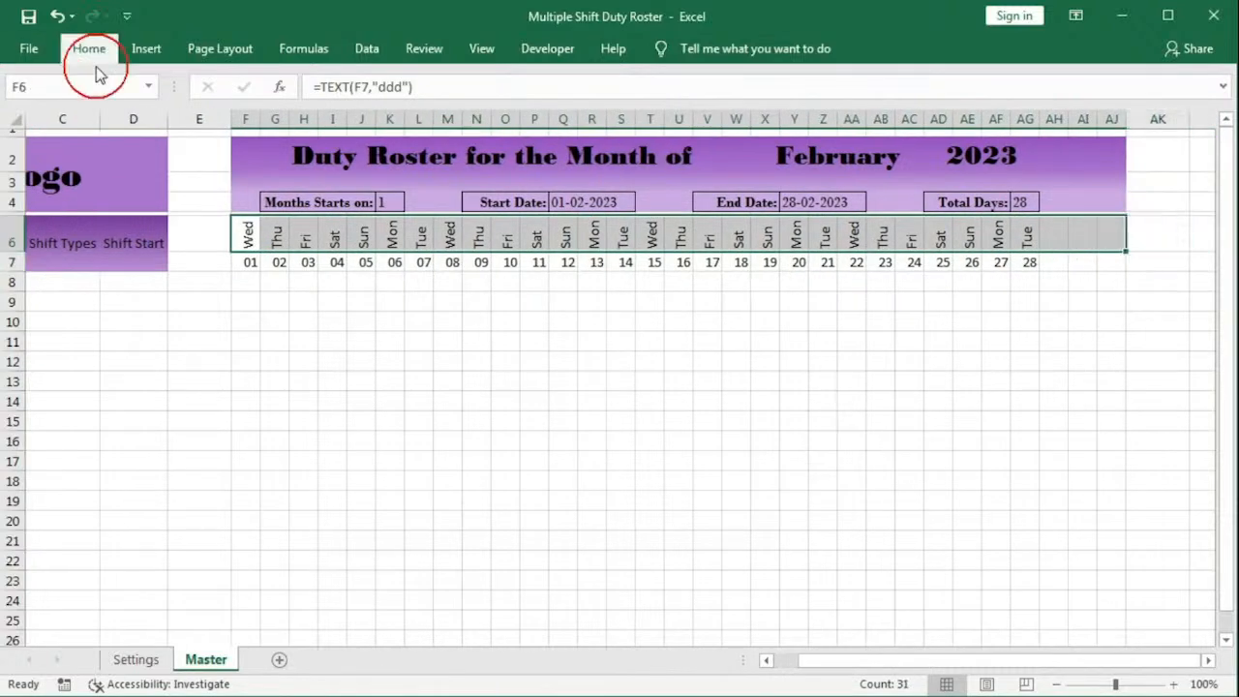
click(260, 117)
click(392, 270)
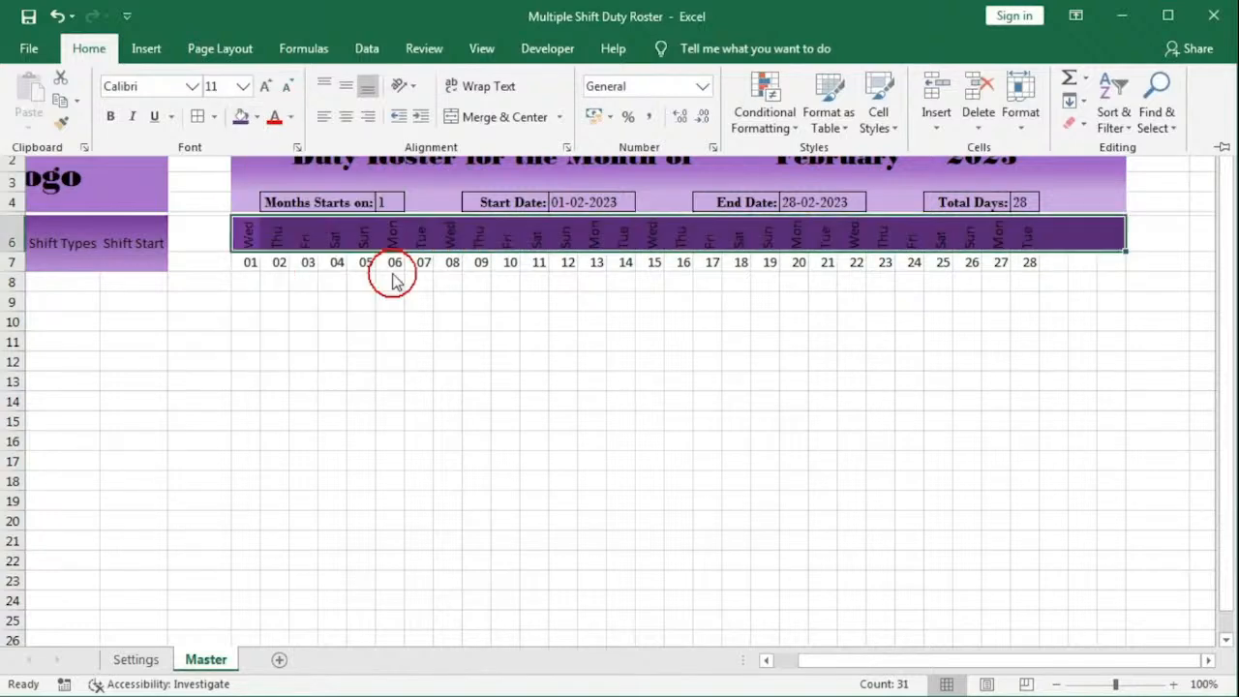
Step: Open the gradient fill effects for the date cells F7:AJ7 and set the first color to standard purple
drag(248, 266, 1116, 261)
right_click(279, 264)
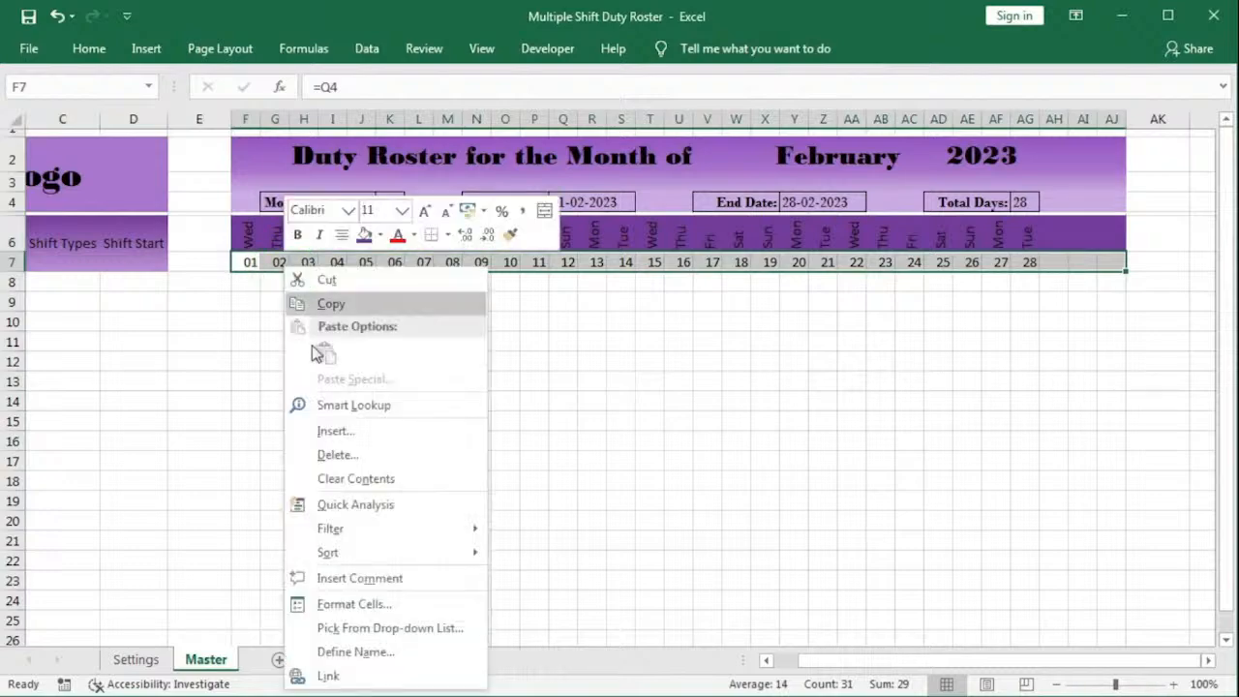
click(347, 604)
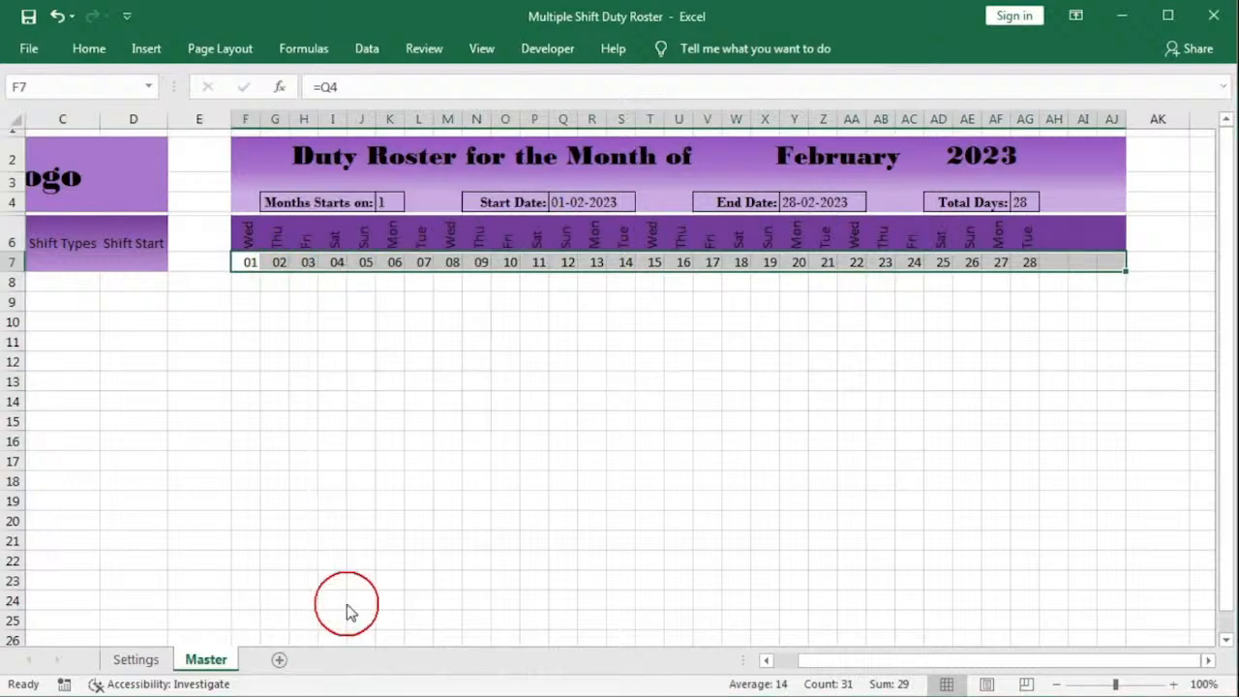
drag(317, 244, 479, 160)
click(368, 414)
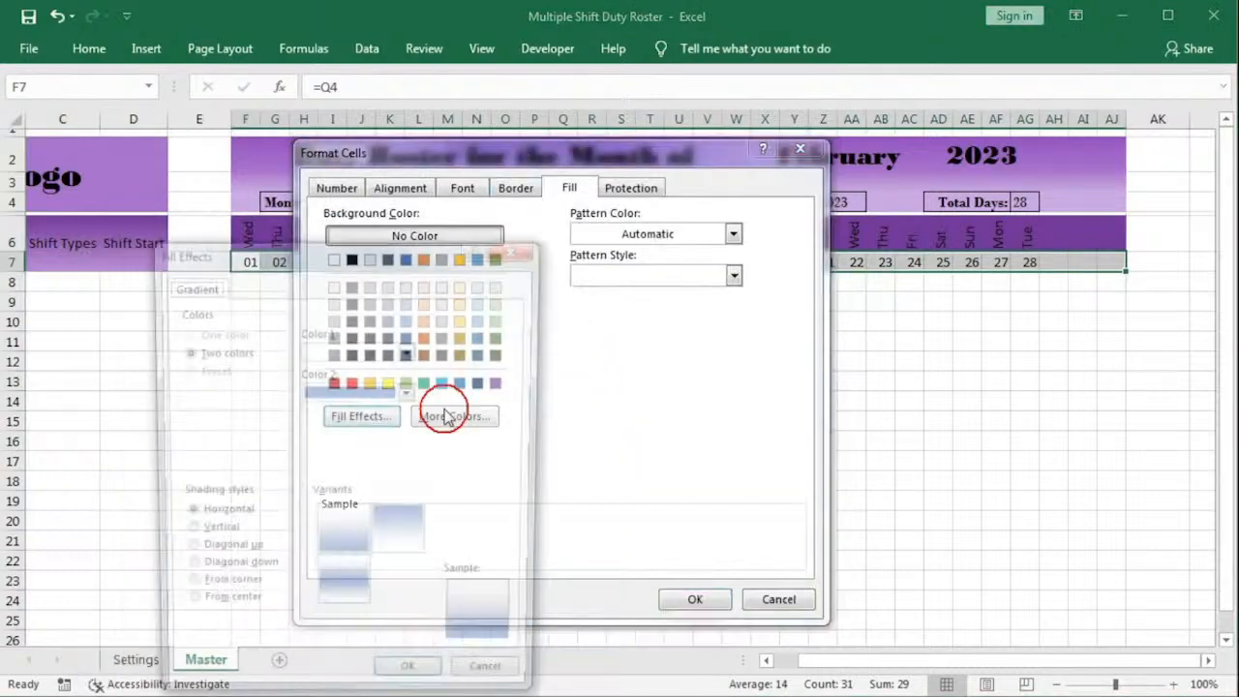
drag(408, 246, 563, 170)
click(549, 265)
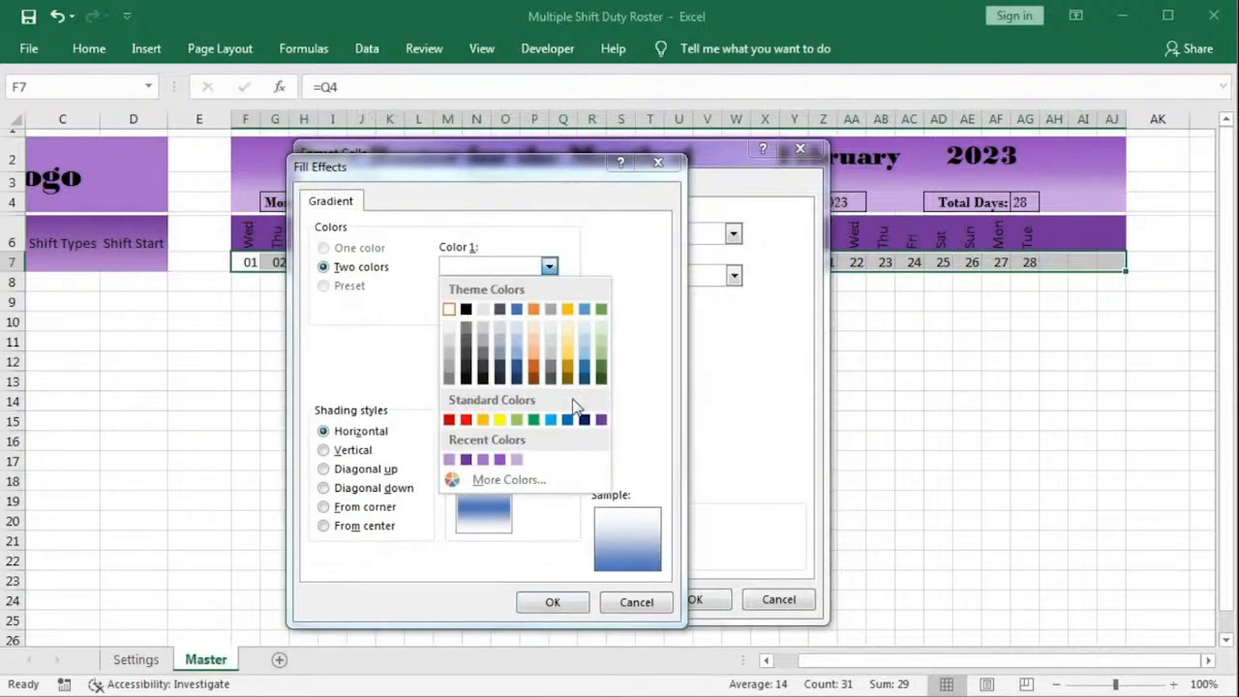
click(601, 420)
Step: Set the second gradient color to the recently used light purple and apply the horizontal dark-to-light gradient to F7:AJ7
click(549, 308)
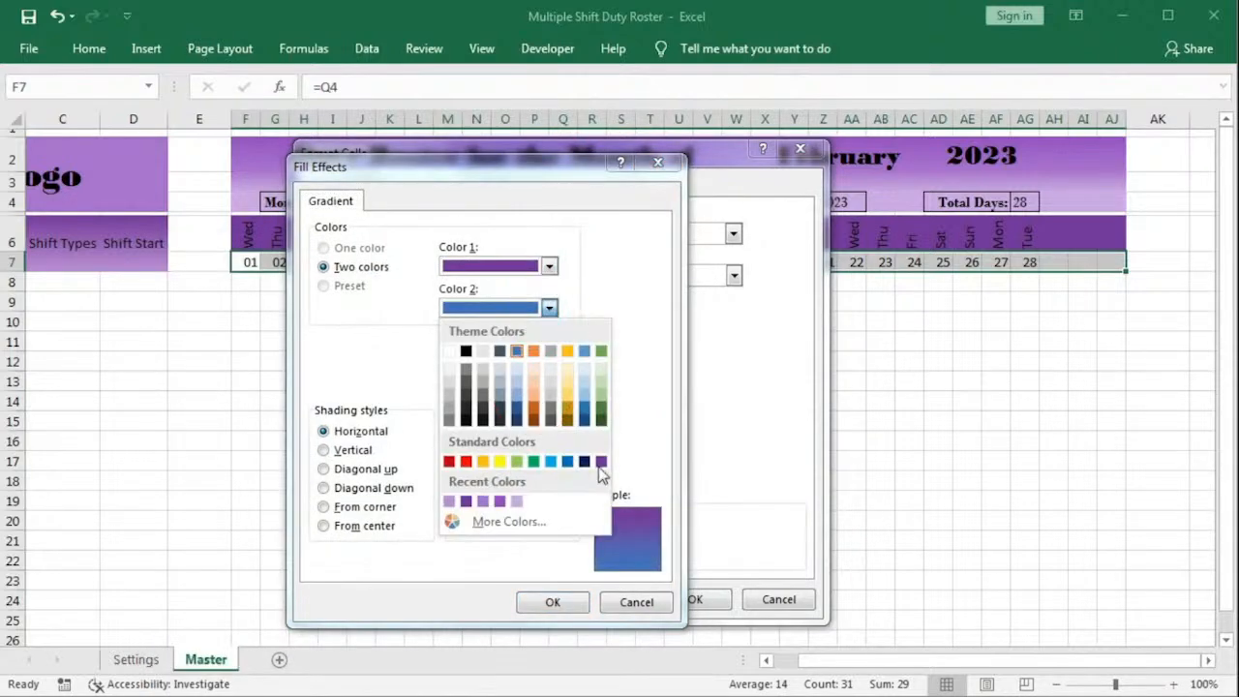
click(601, 462)
click(549, 308)
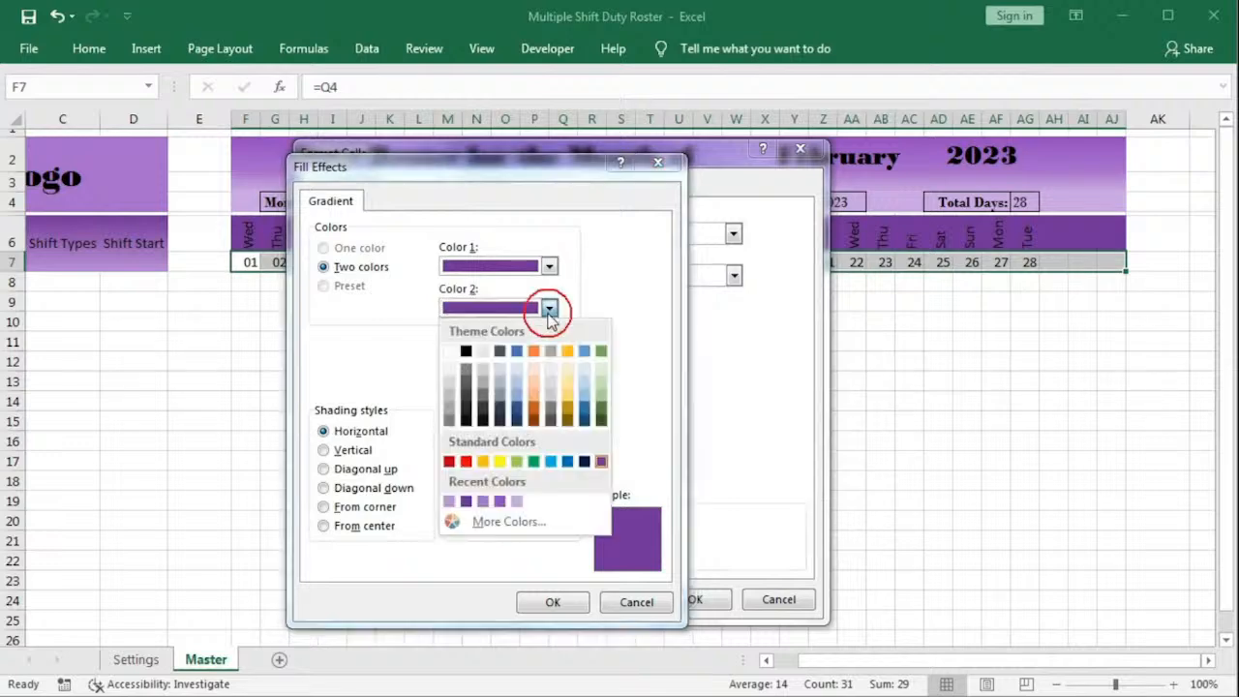
click(451, 501)
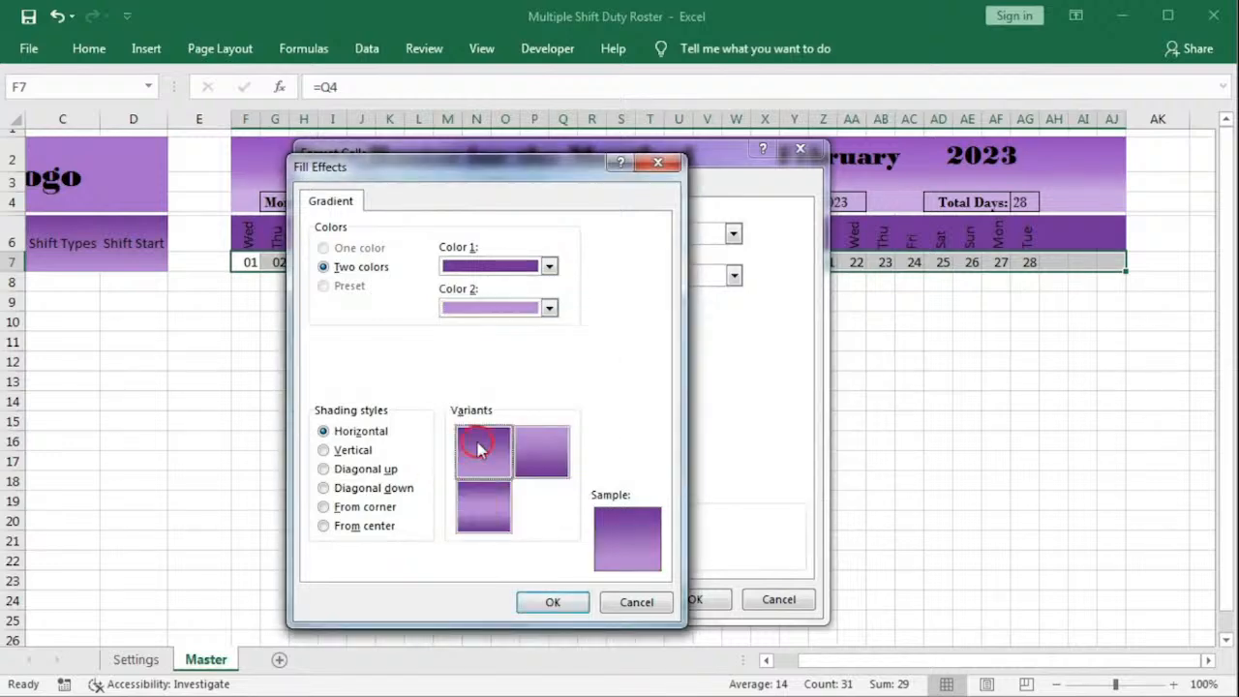
click(528, 599)
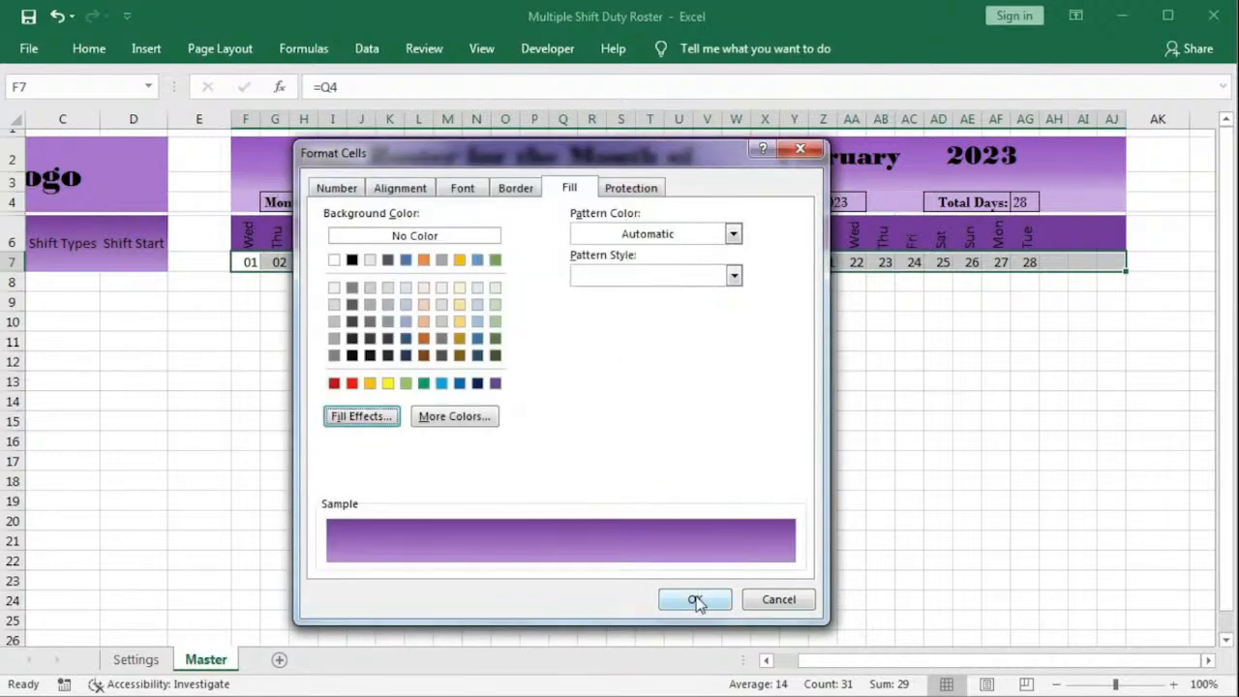
click(696, 599)
click(509, 426)
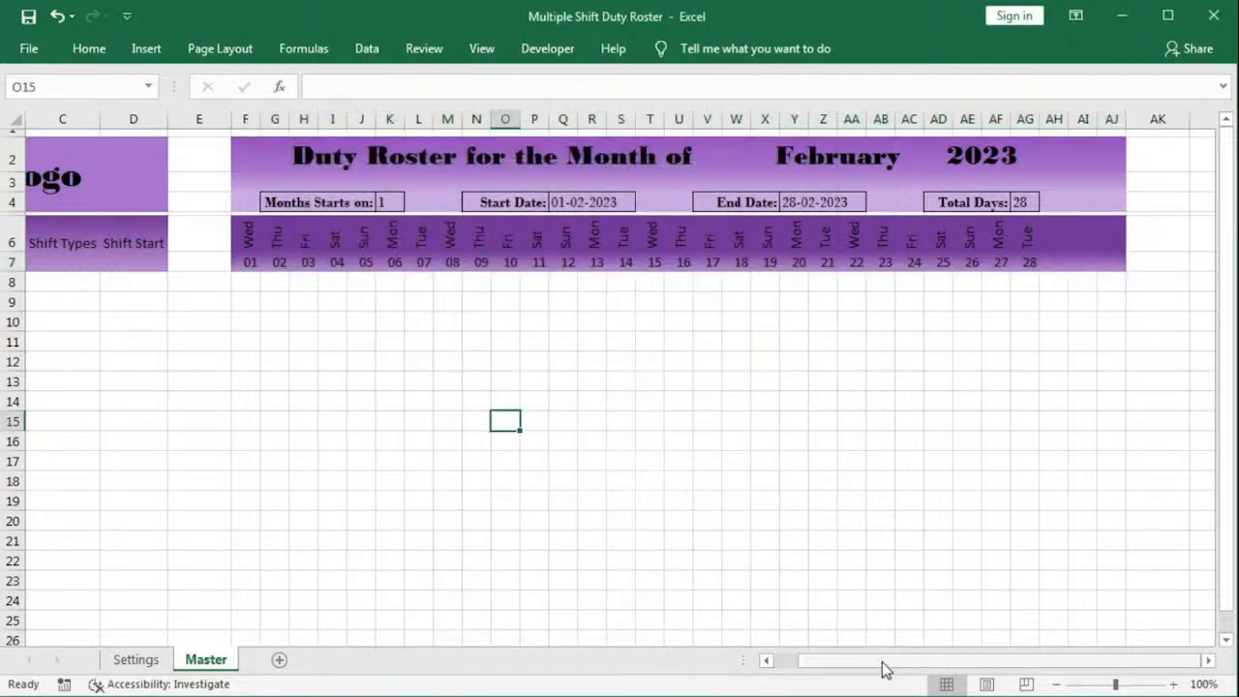
Step: Apply all borders to the roster table B6:AJ17, from the Employee Names heading to the Employee-10 row
scroll(883, 668, left, 3)
click(71, 234)
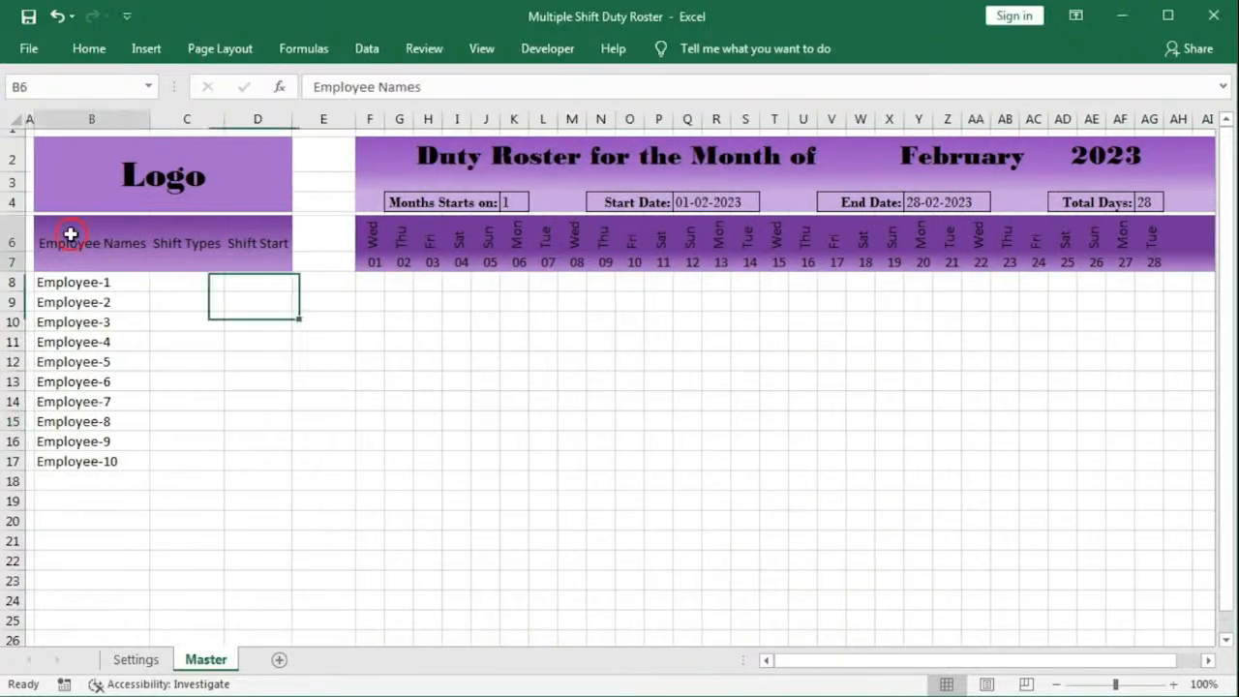
drag(70, 234, 1034, 446)
drag(907, 664, 744, 661)
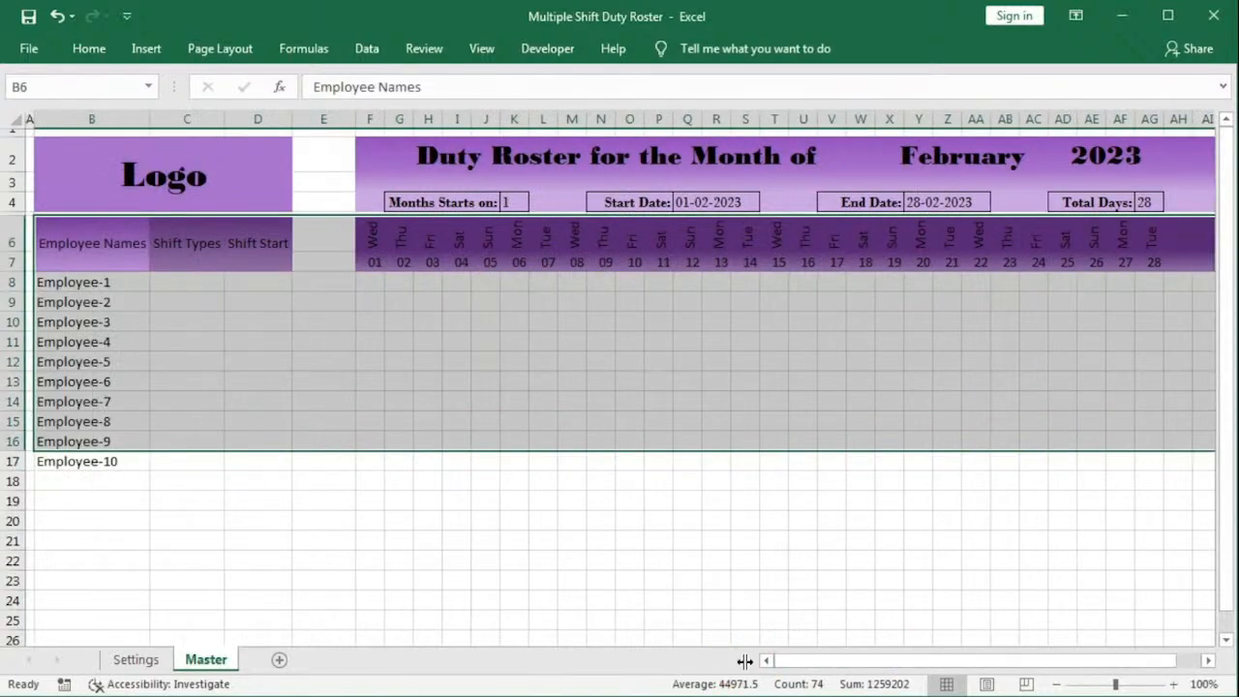
key(shift+Down)
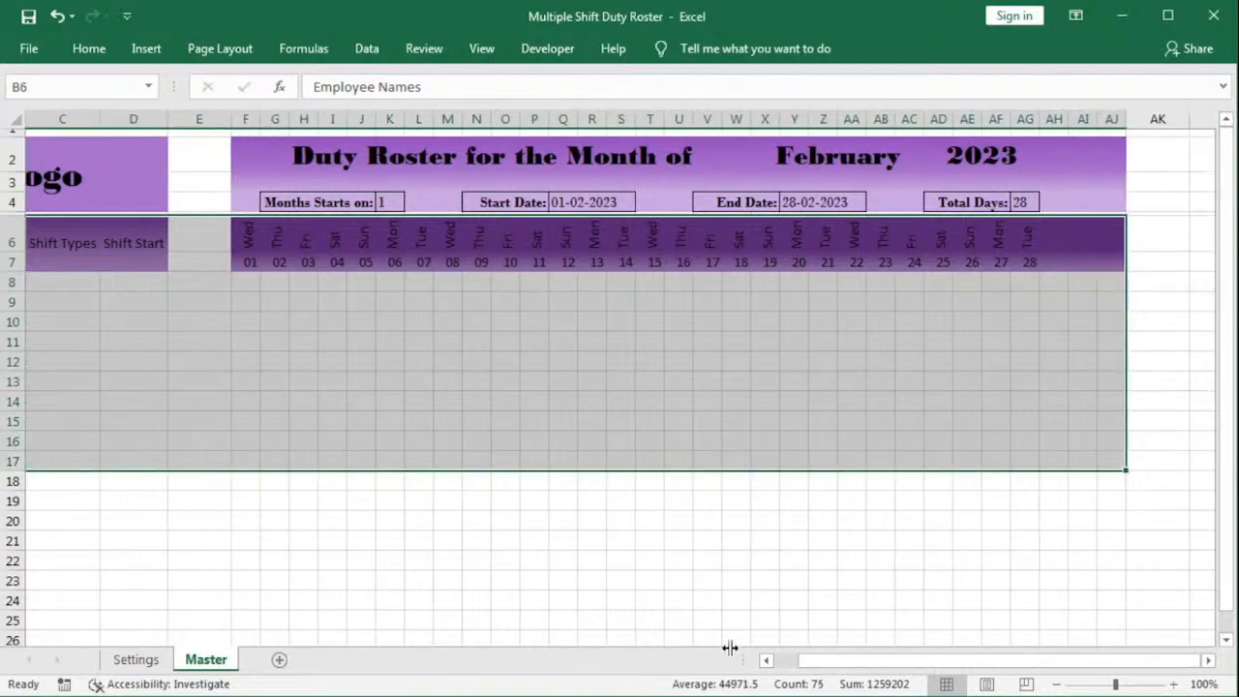
drag(838, 660, 746, 658)
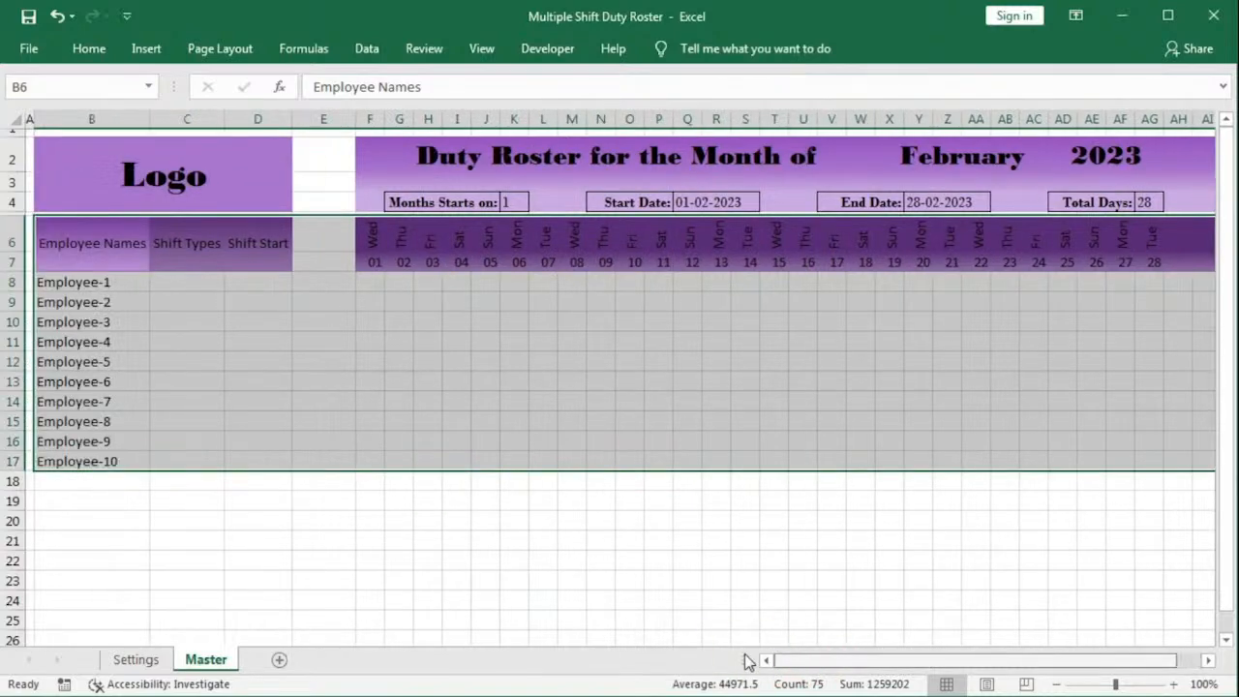
click(112, 64)
click(201, 119)
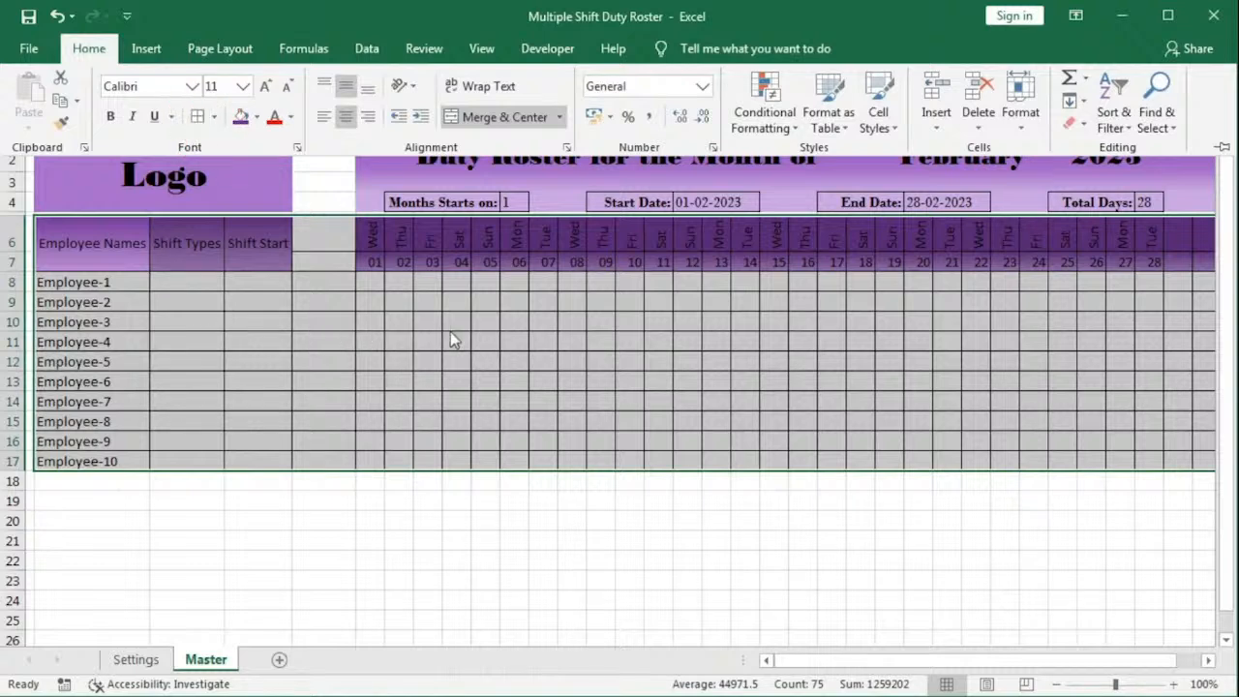
Step: Make the weekday and date text in F6:AJ7 white and bold
click(377, 241)
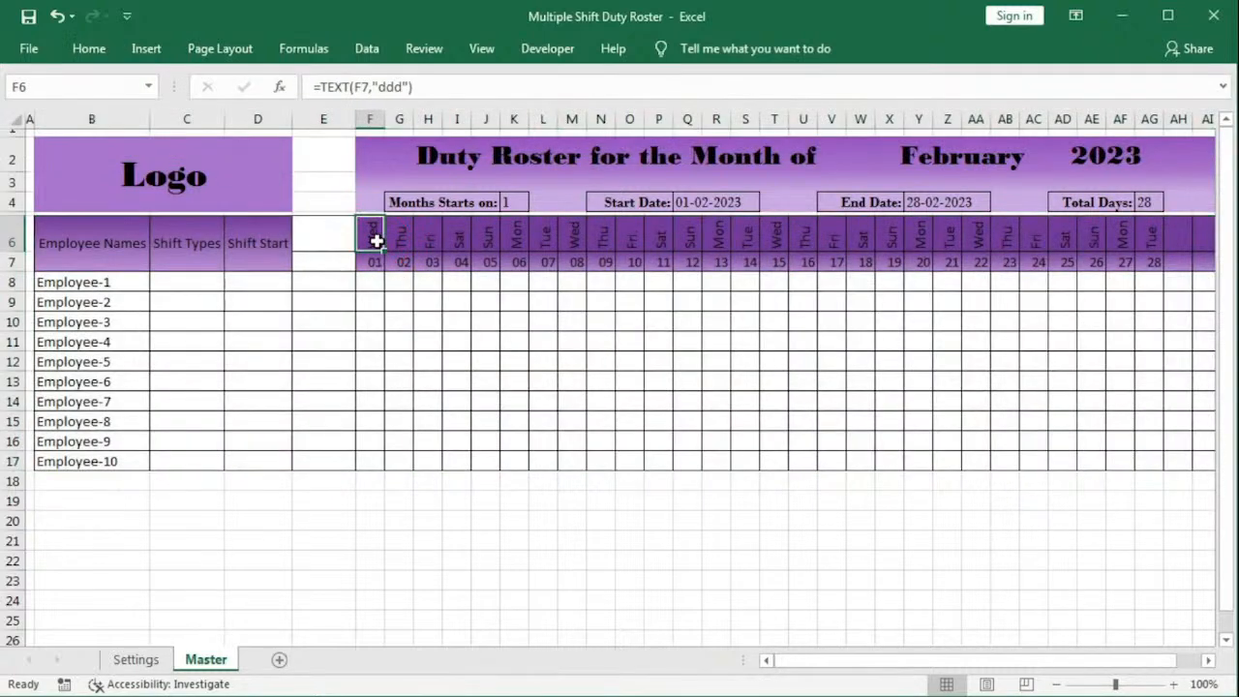
drag(377, 241, 1103, 260)
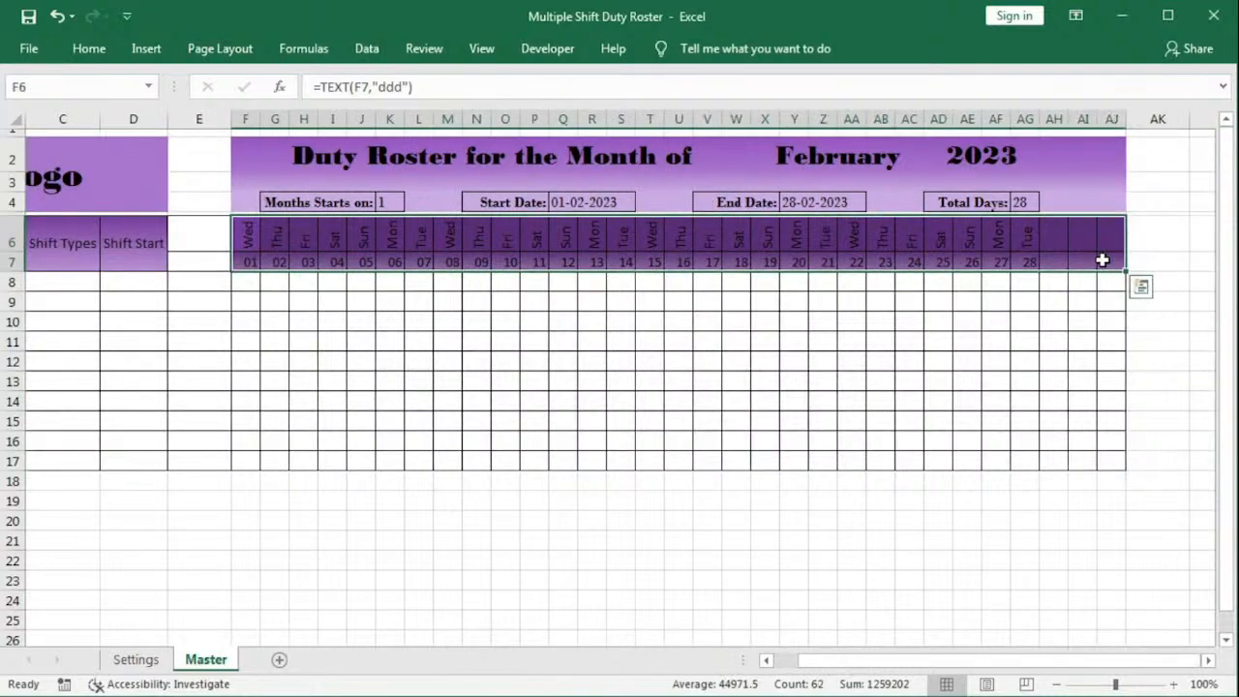
click(82, 48)
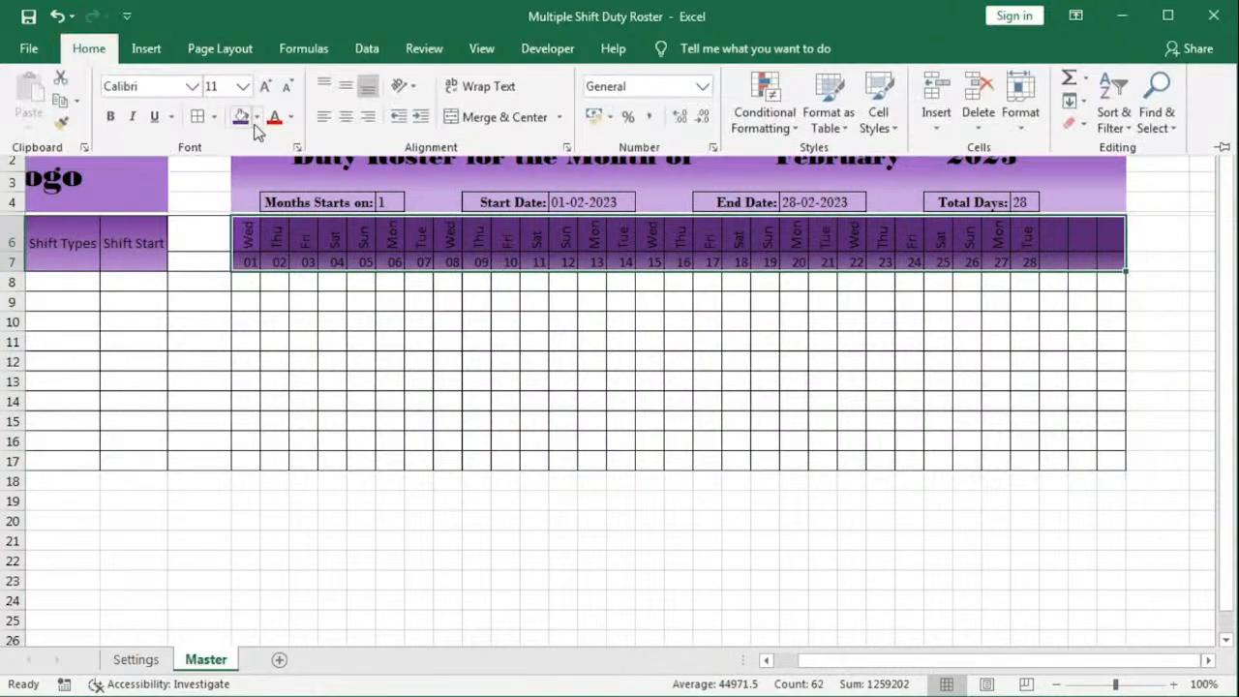
click(256, 117)
click(290, 118)
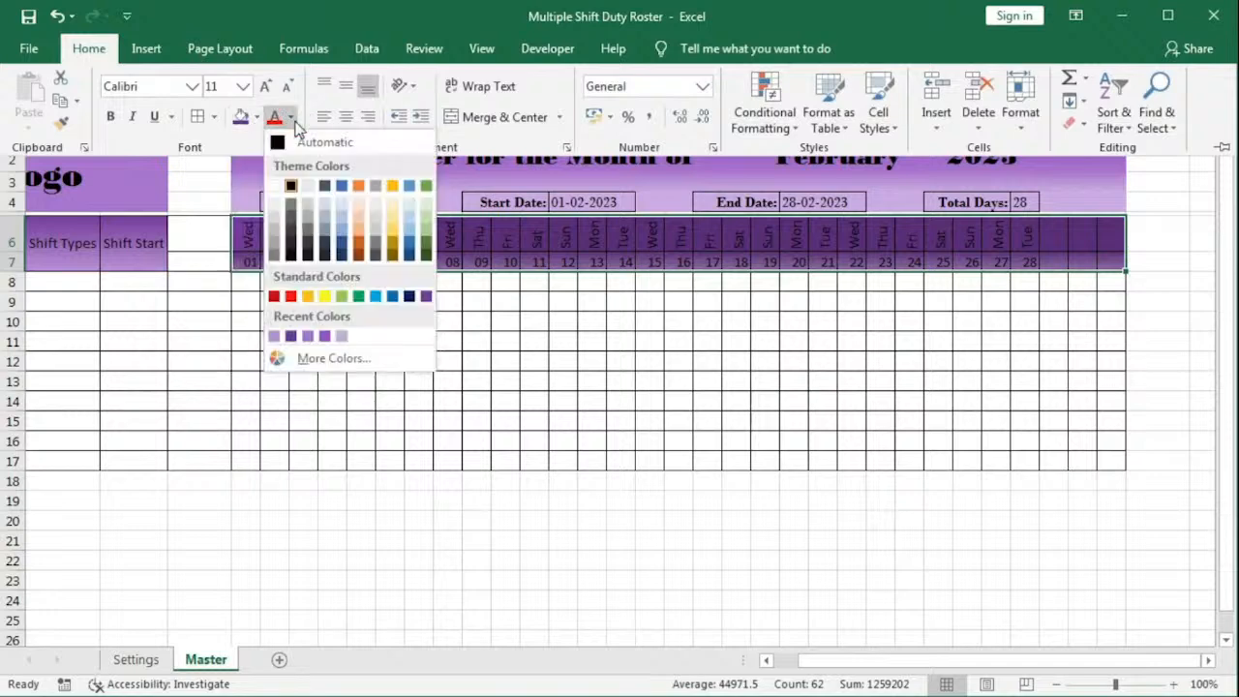
click(274, 183)
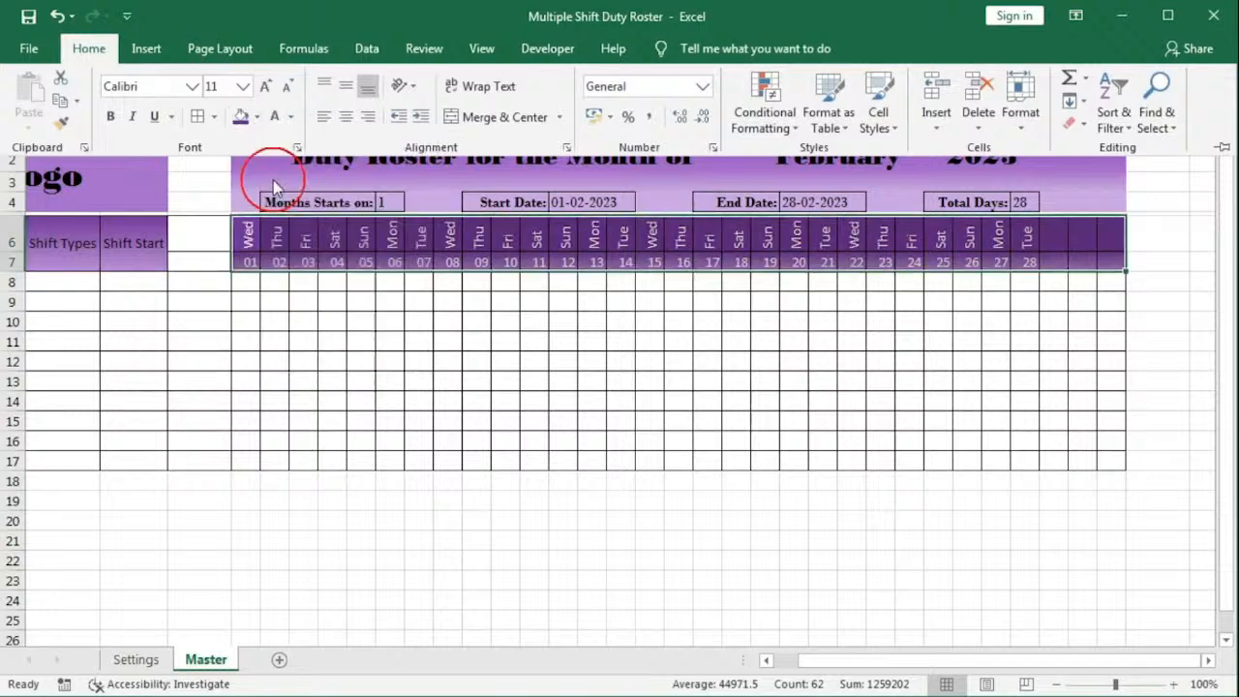
click(109, 117)
click(536, 351)
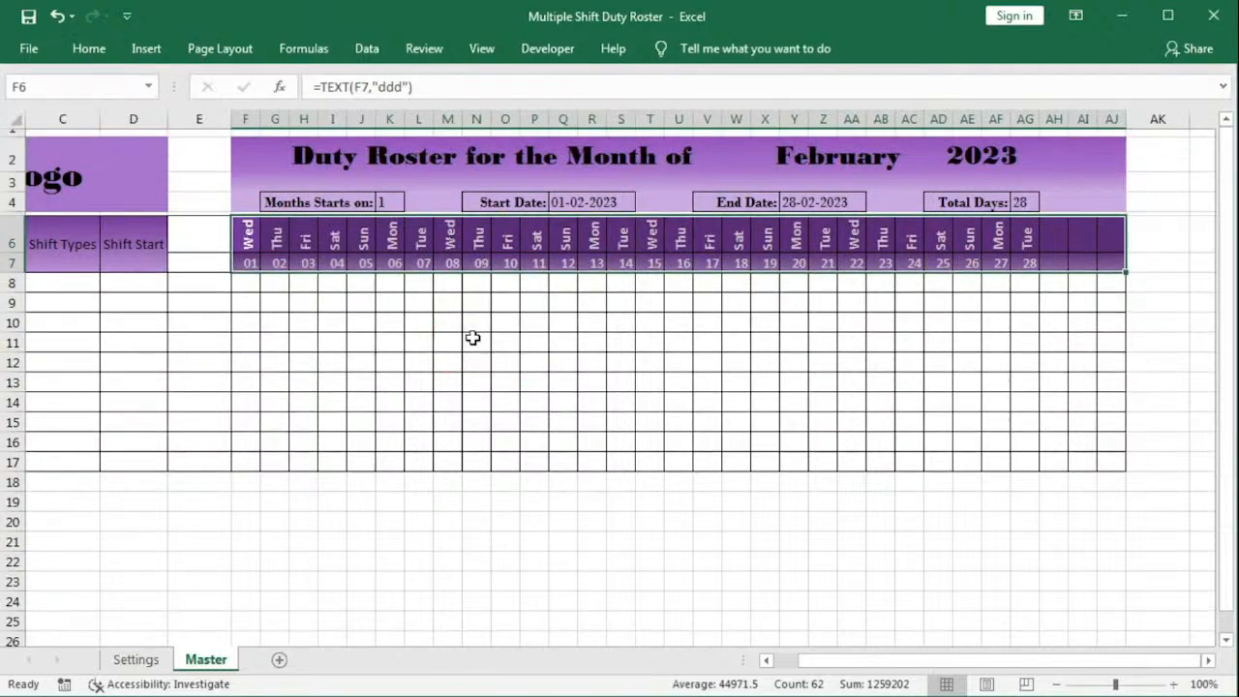
Step: Merge columns B and C across in each of rows 19 to 24, one row per shift name listed on the Settings sheet
click(473, 338)
scroll(313, 490, left, 2)
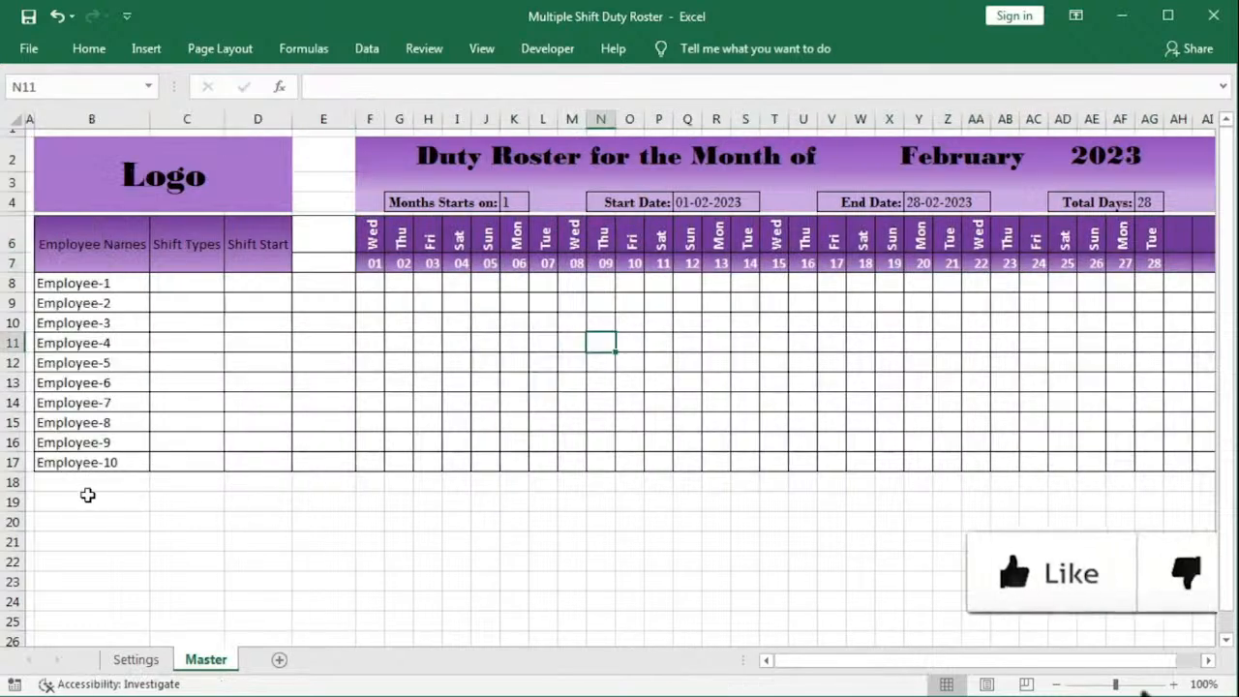
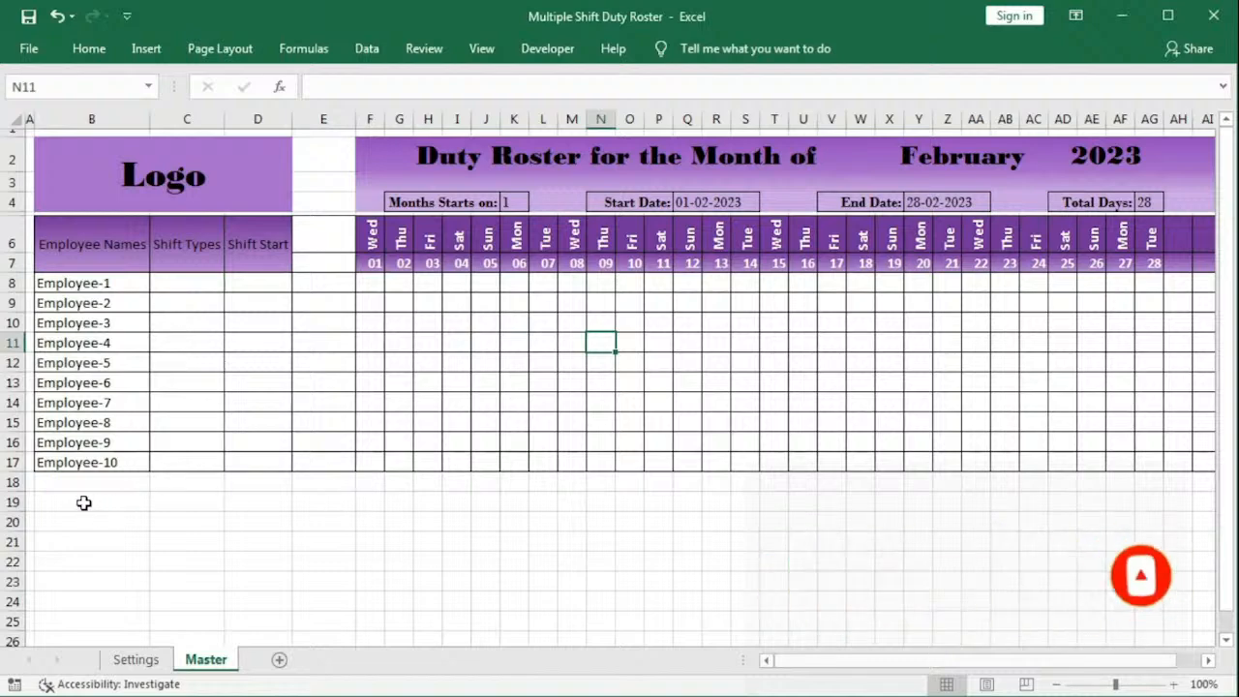
drag(87, 504, 170, 514)
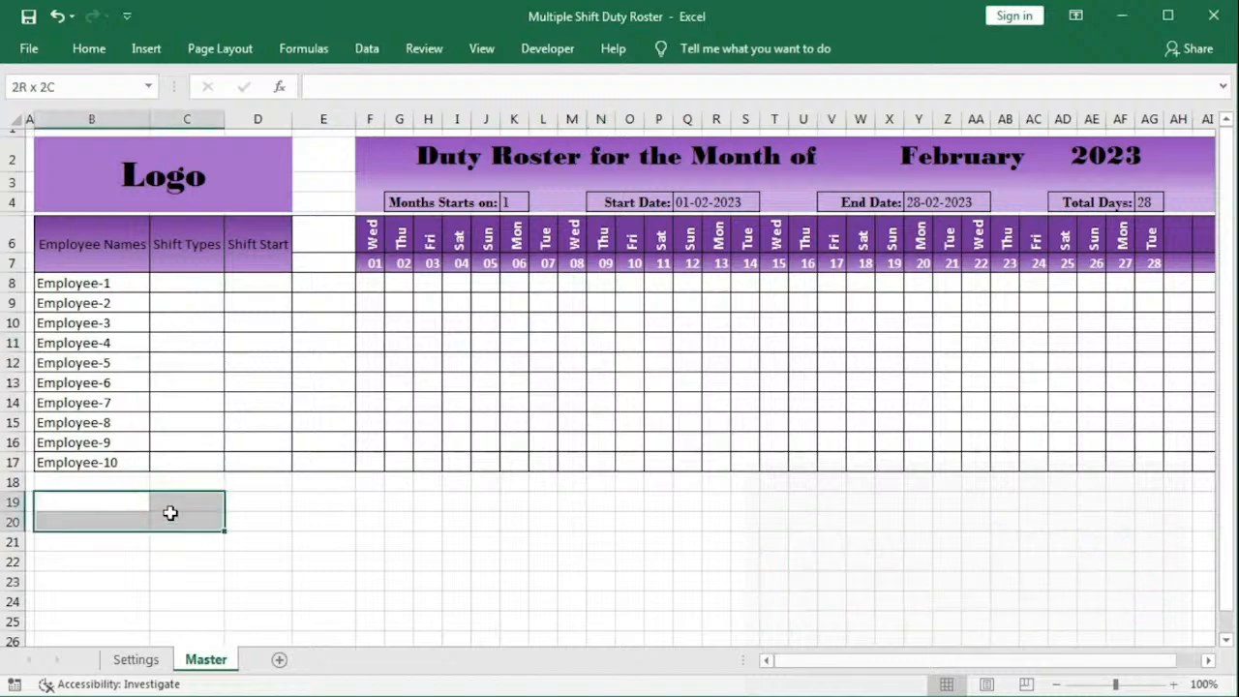
click(138, 661)
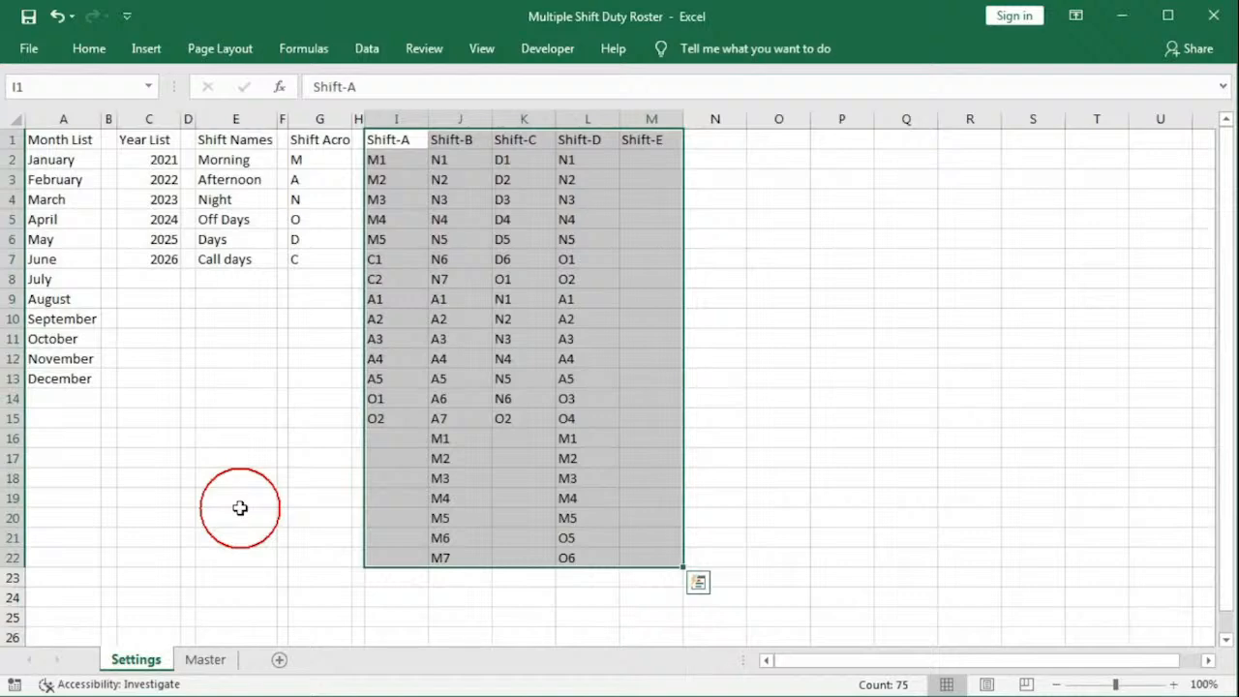
drag(233, 160, 226, 256)
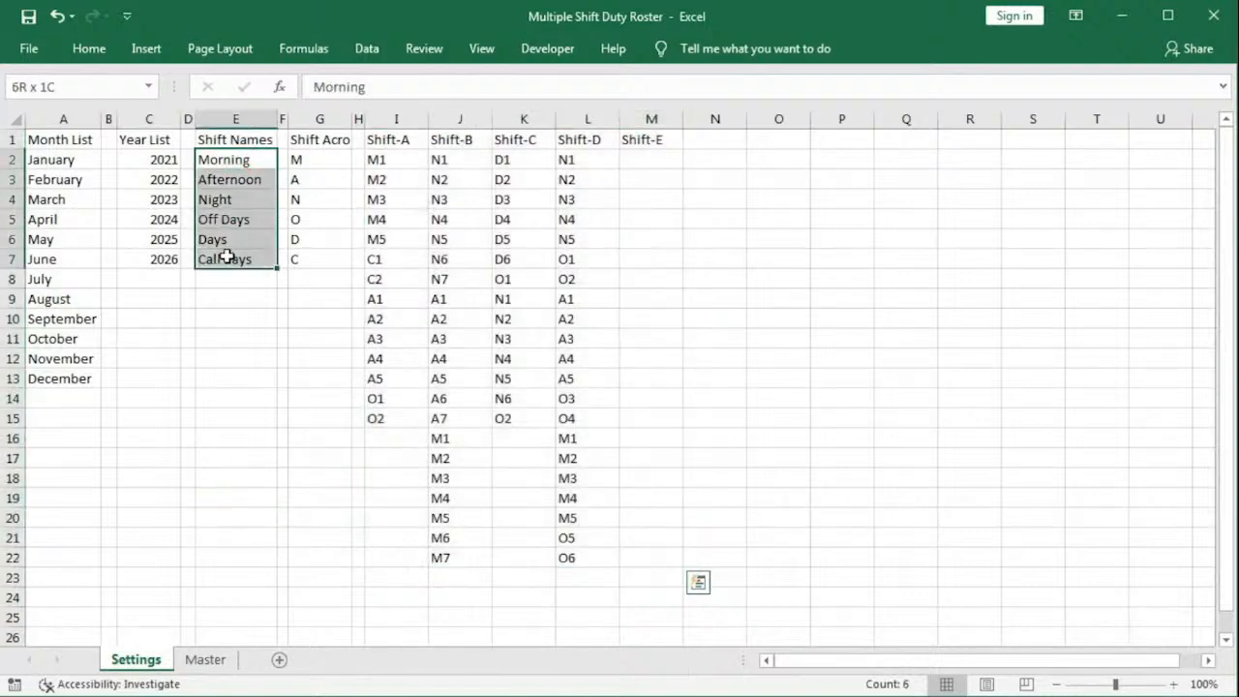
click(205, 662)
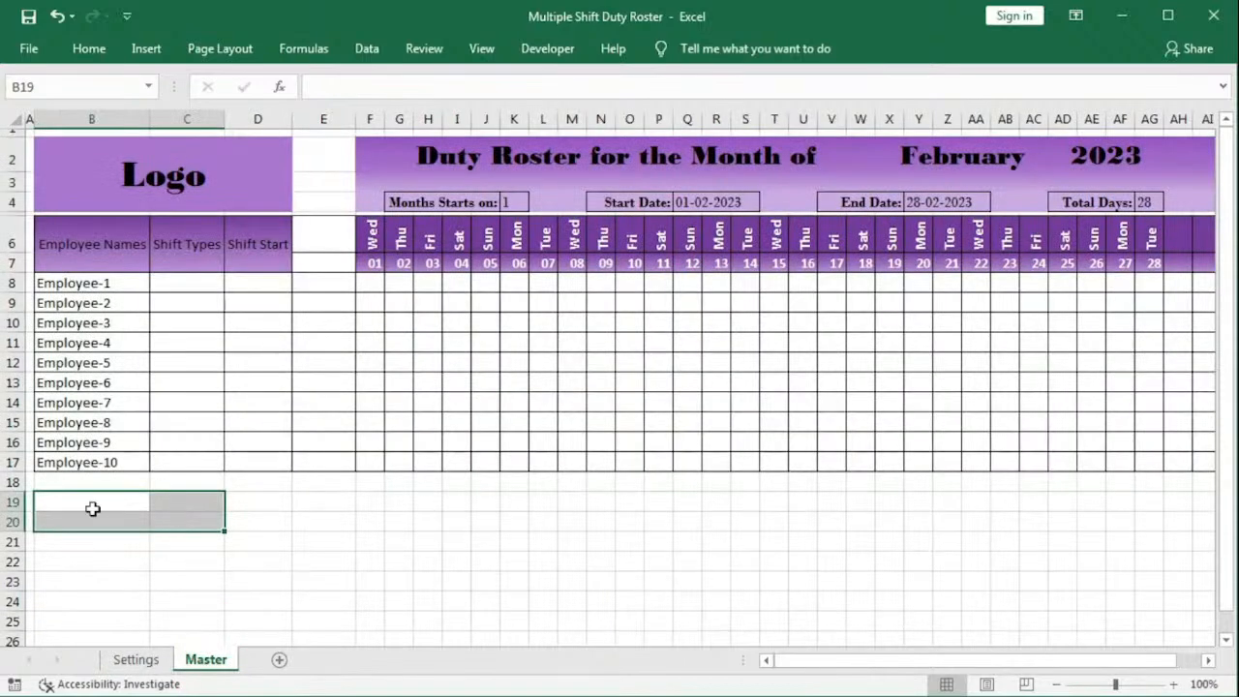
drag(92, 509, 188, 603)
click(120, 56)
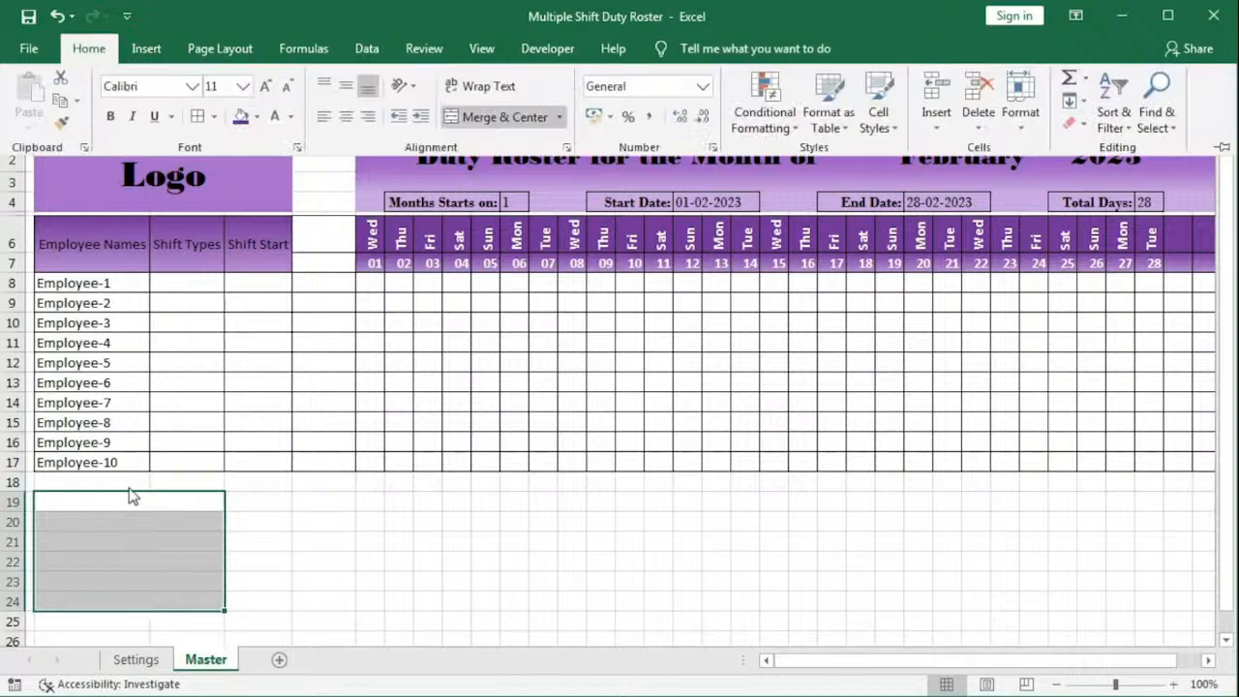
click(130, 500)
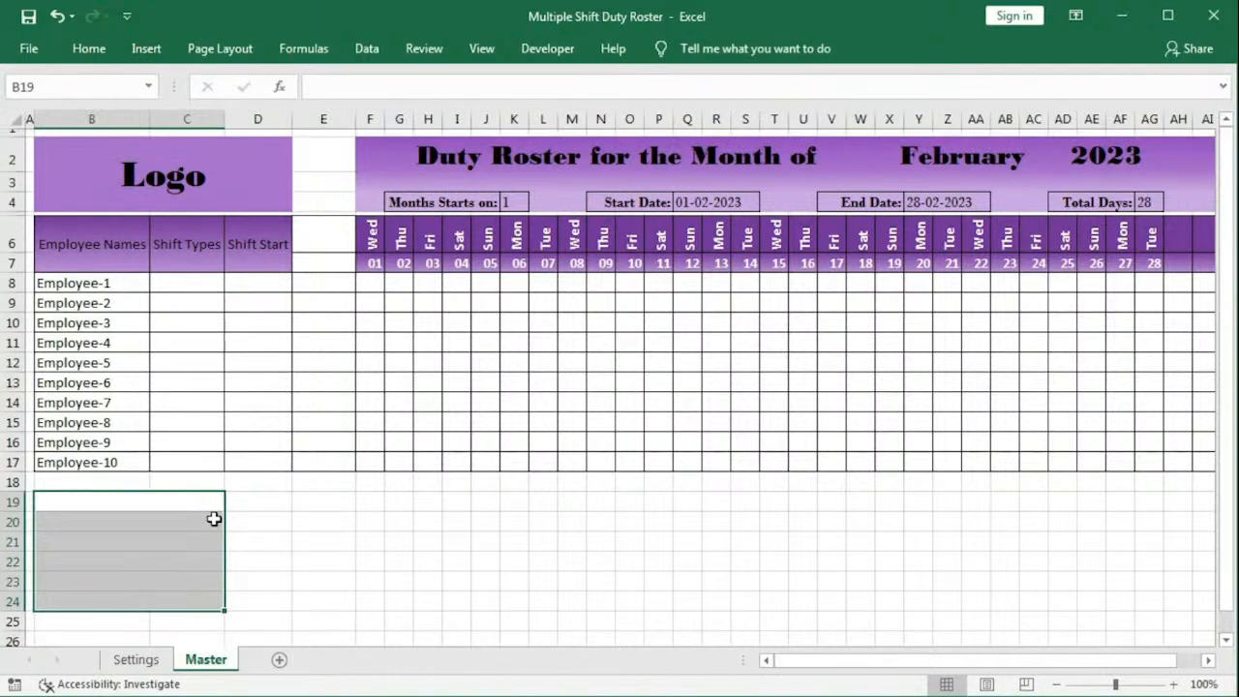
Step: Enter ="Total "&Settings!E2&" Shift:" in B19, fill it down to B24, and right-align these labels
click(166, 501)
text(=)
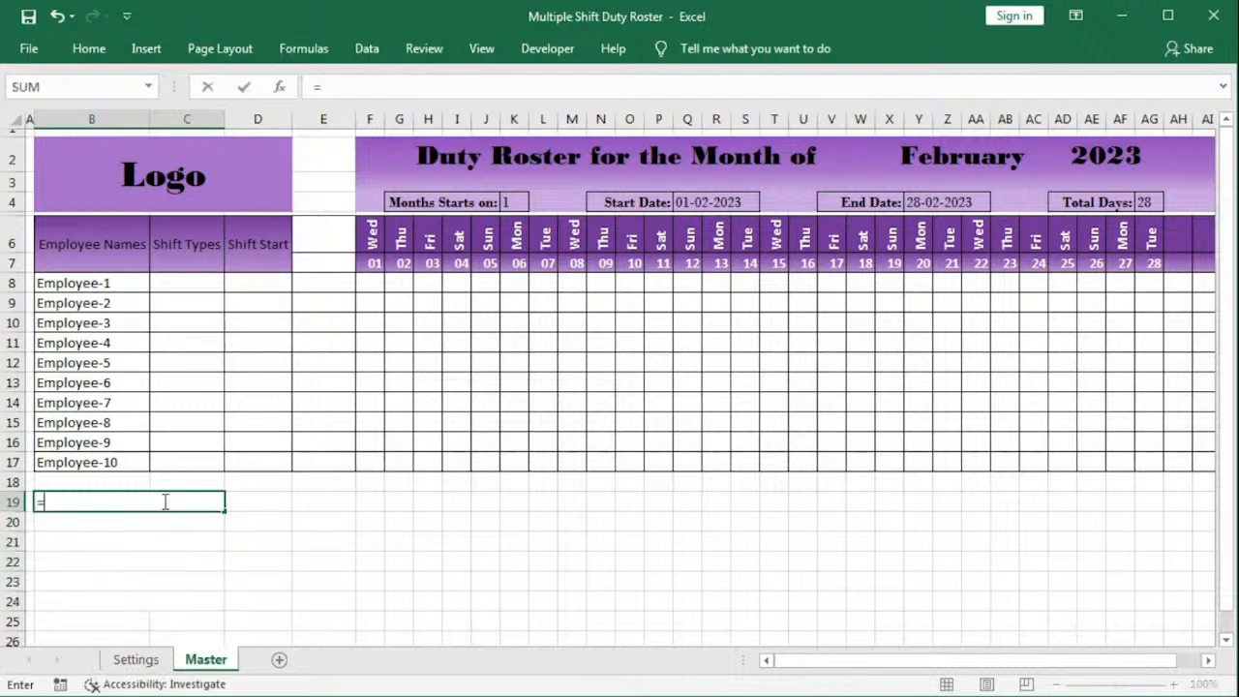
text("Tot)
click(124, 501)
text(al "&)
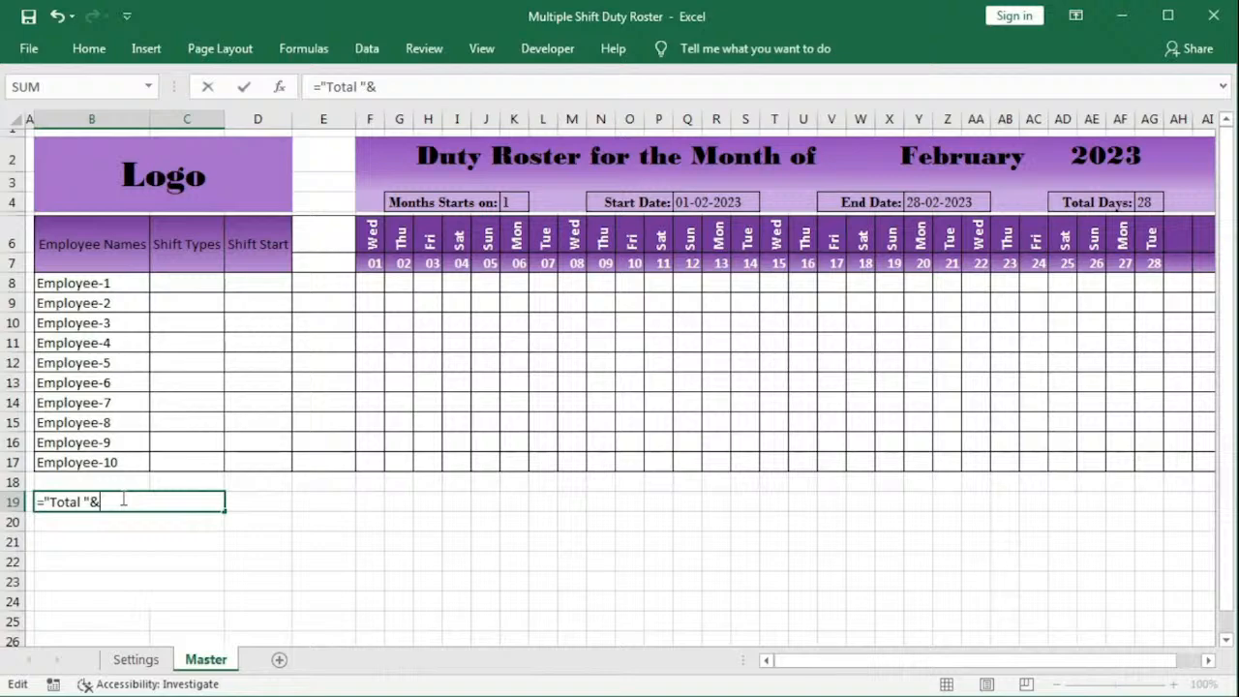
click(136, 659)
click(226, 161)
text(&)
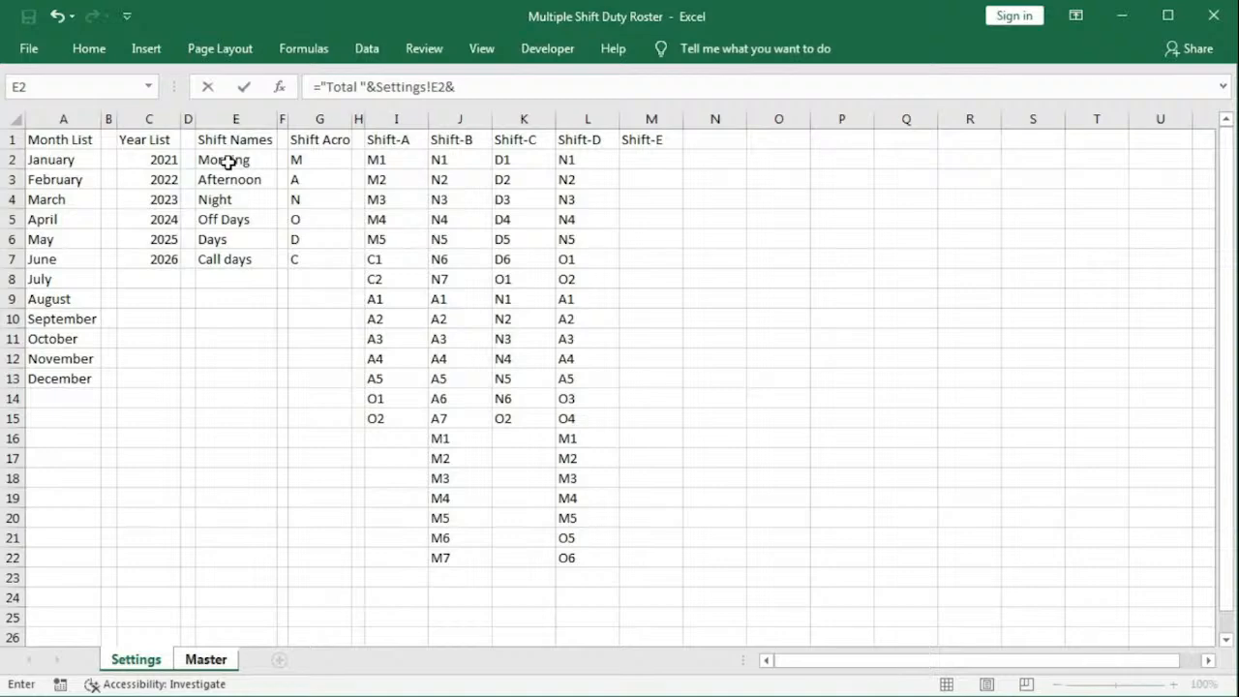
text(")
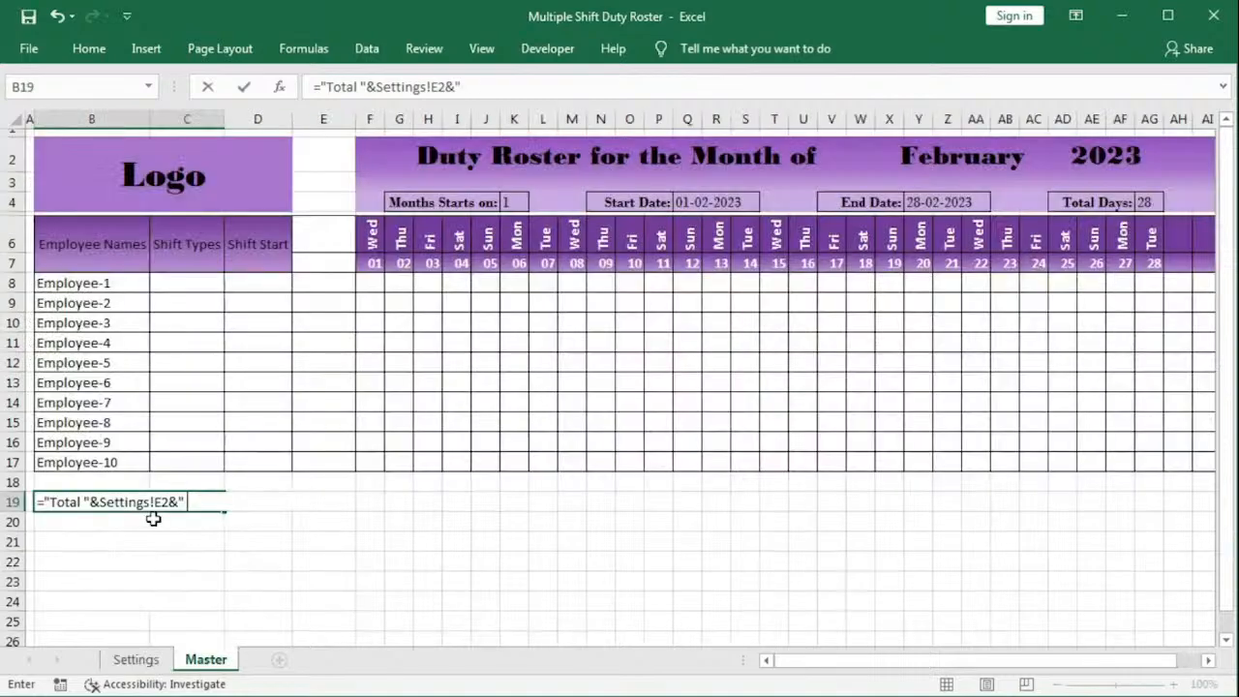
text( Shift:")
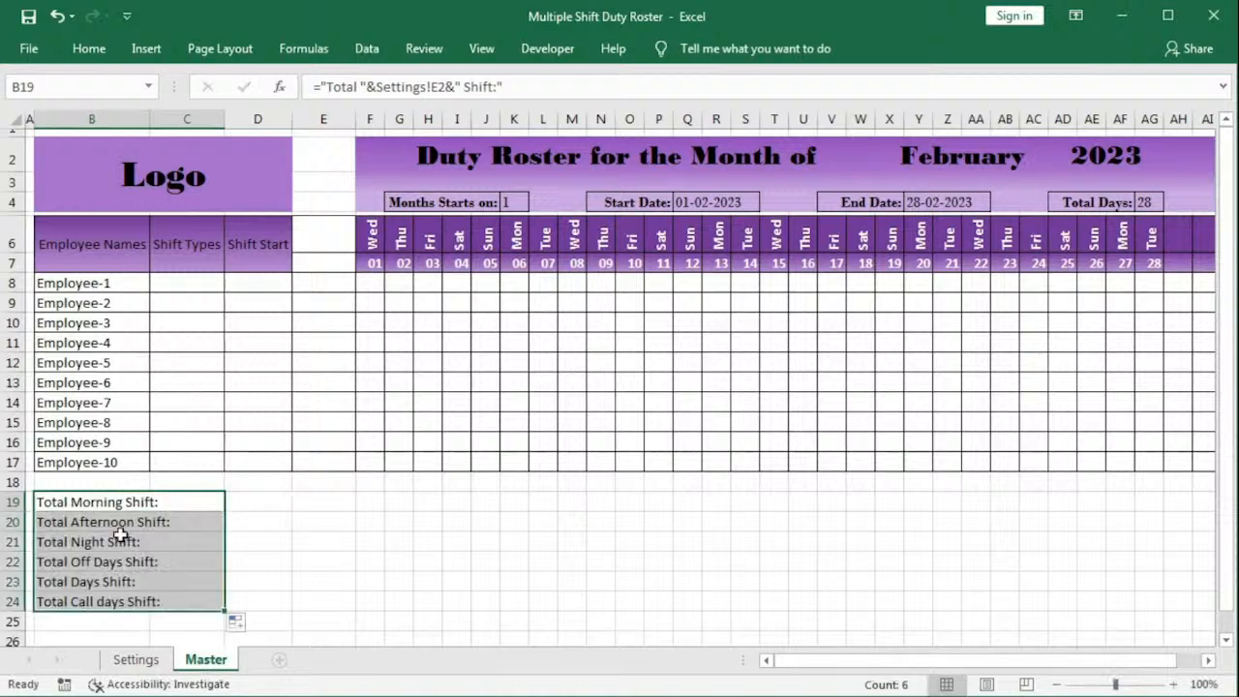
click(89, 48)
click(368, 115)
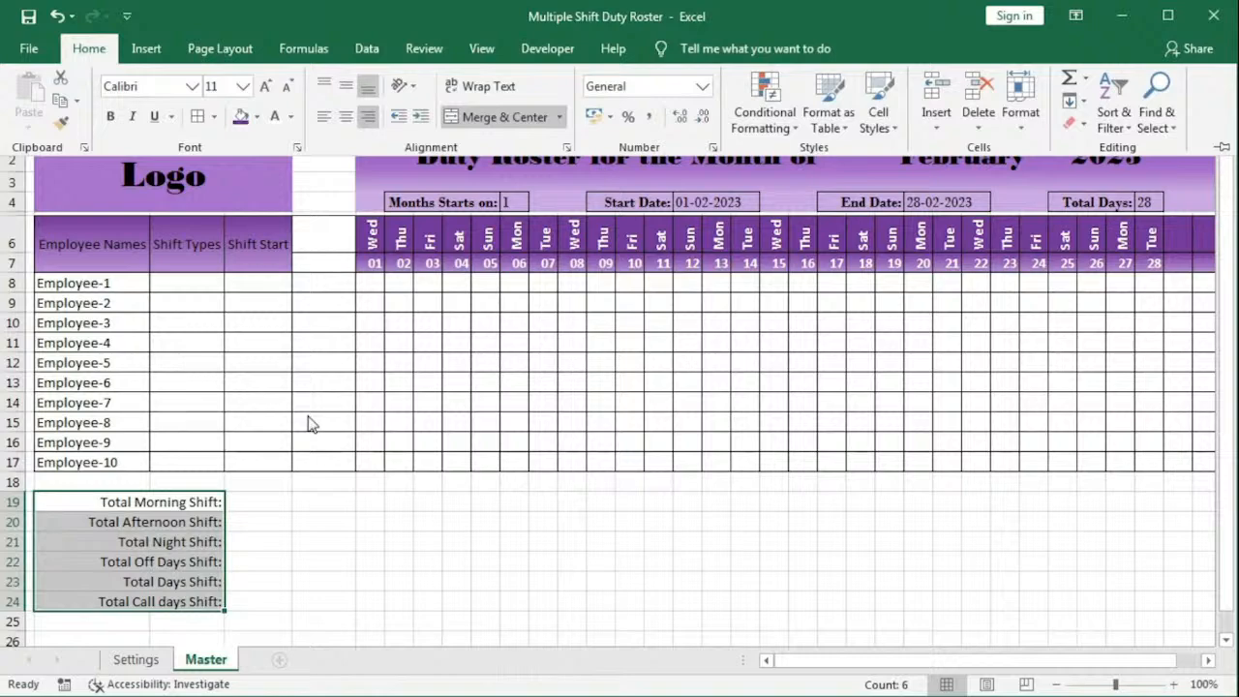
Step: Link D19 to the shift acronym with =Settings!G2, fill it down to D24, and center the acronyms
click(257, 501)
text(=)
click(135, 660)
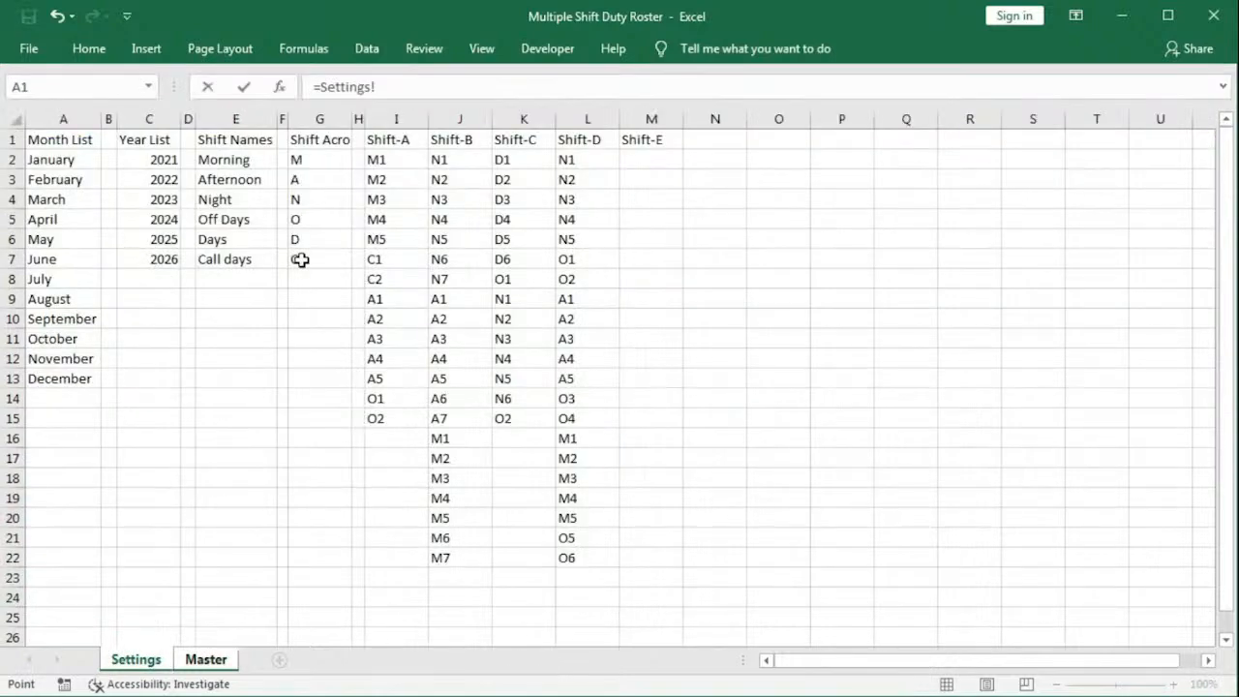
click(300, 159)
key(Return)
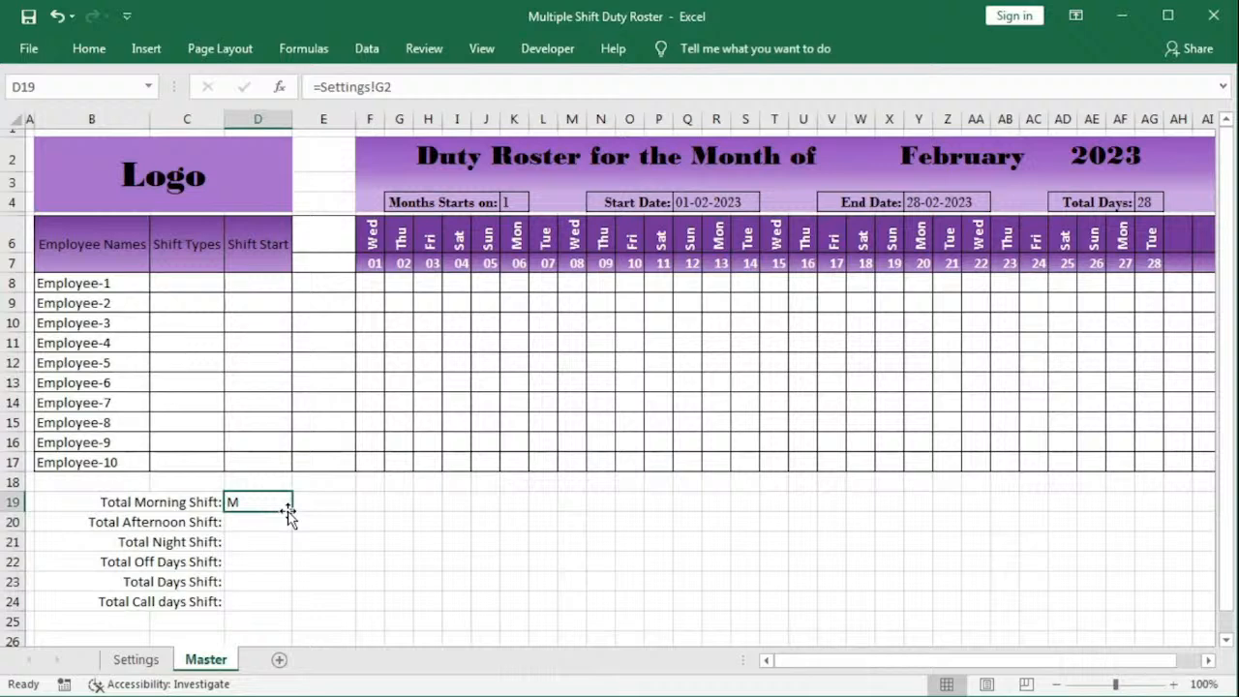
double_click(290, 512)
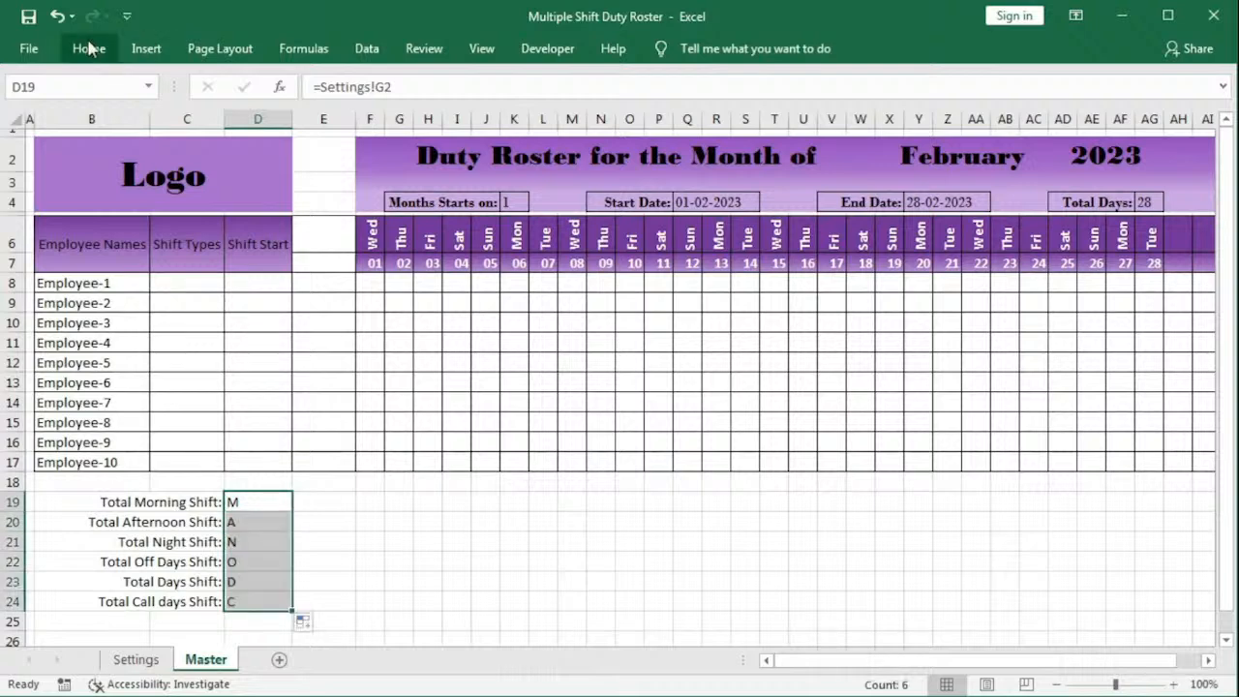
click(88, 48)
click(348, 118)
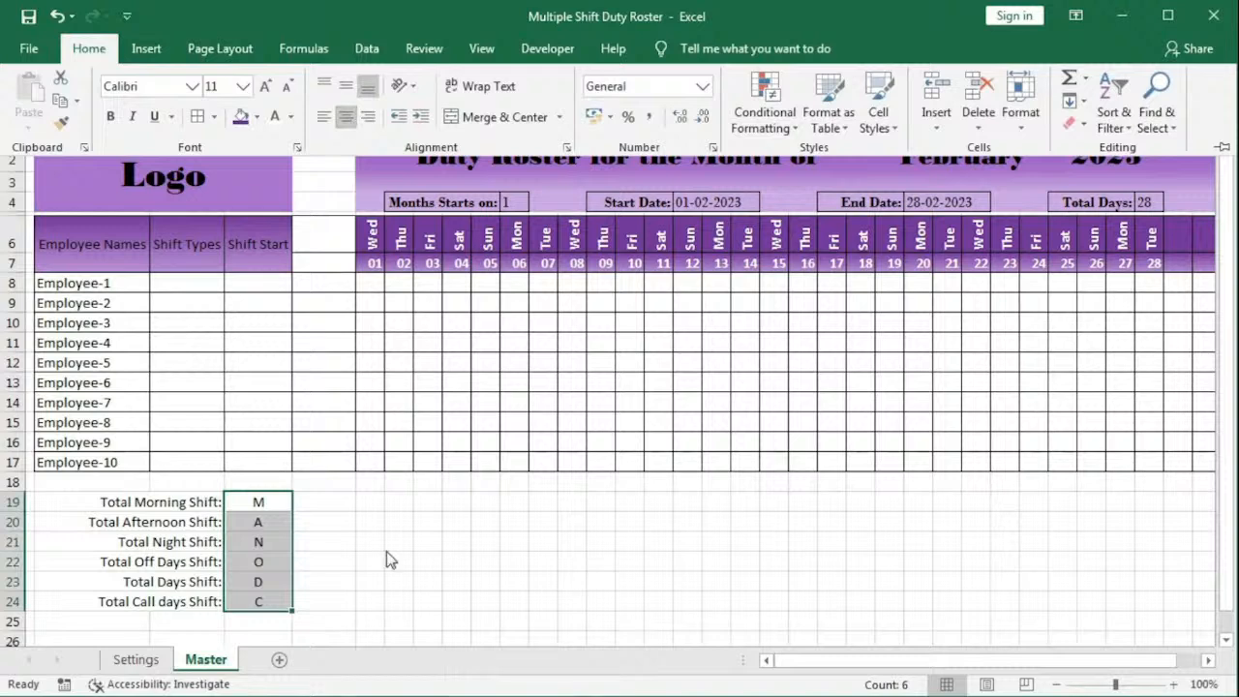
click(398, 521)
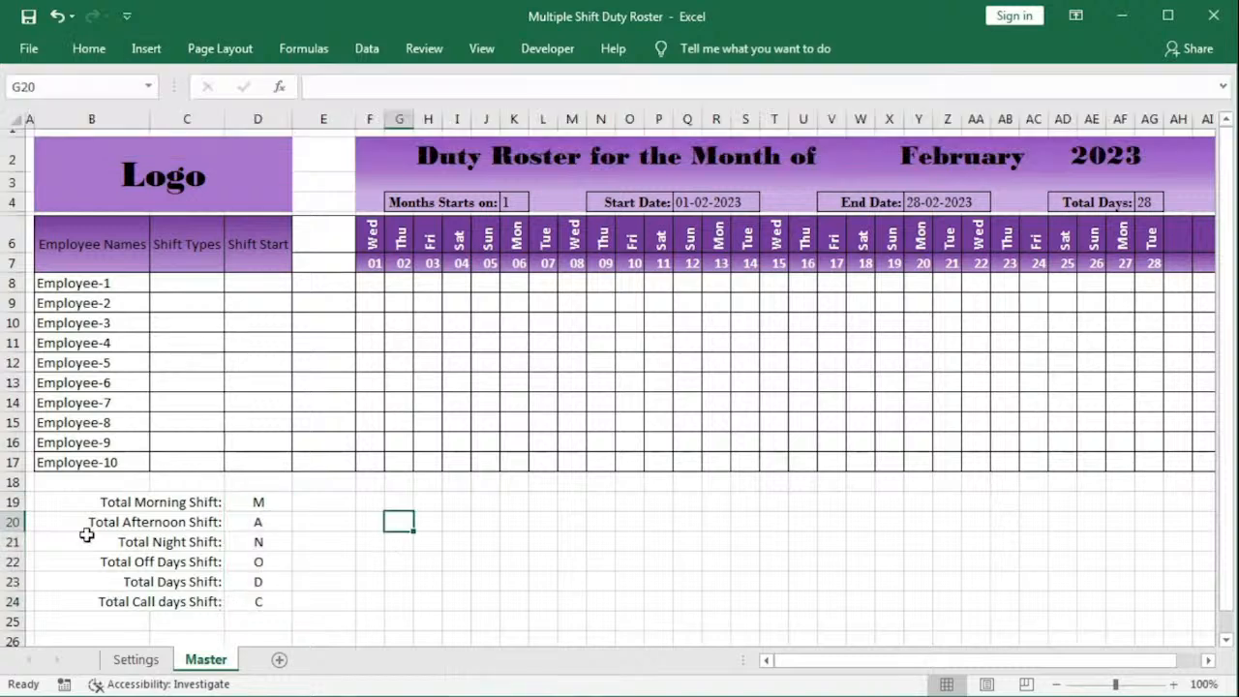
Step: Set up a formula-based conditional formatting rule =isodd(row($B19)) for the shift totals block starting at B19, rows 19 to 24
drag(71, 509, 1099, 602)
drag(1020, 664, 791, 632)
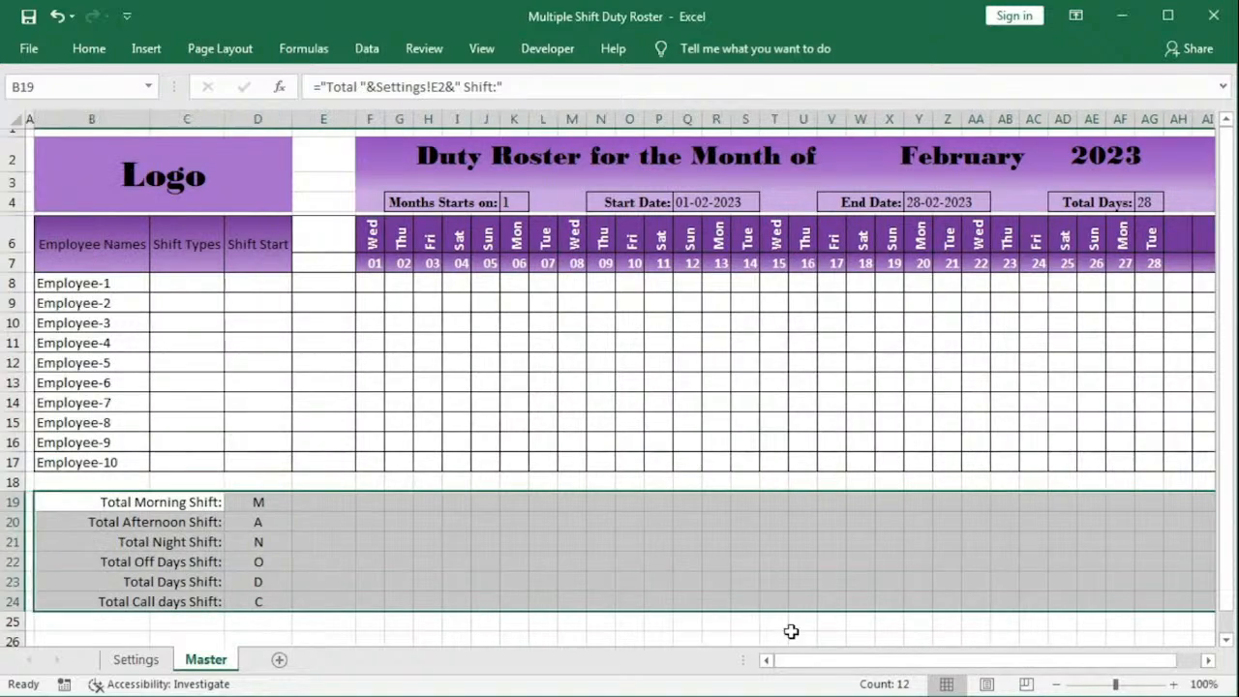
click(88, 49)
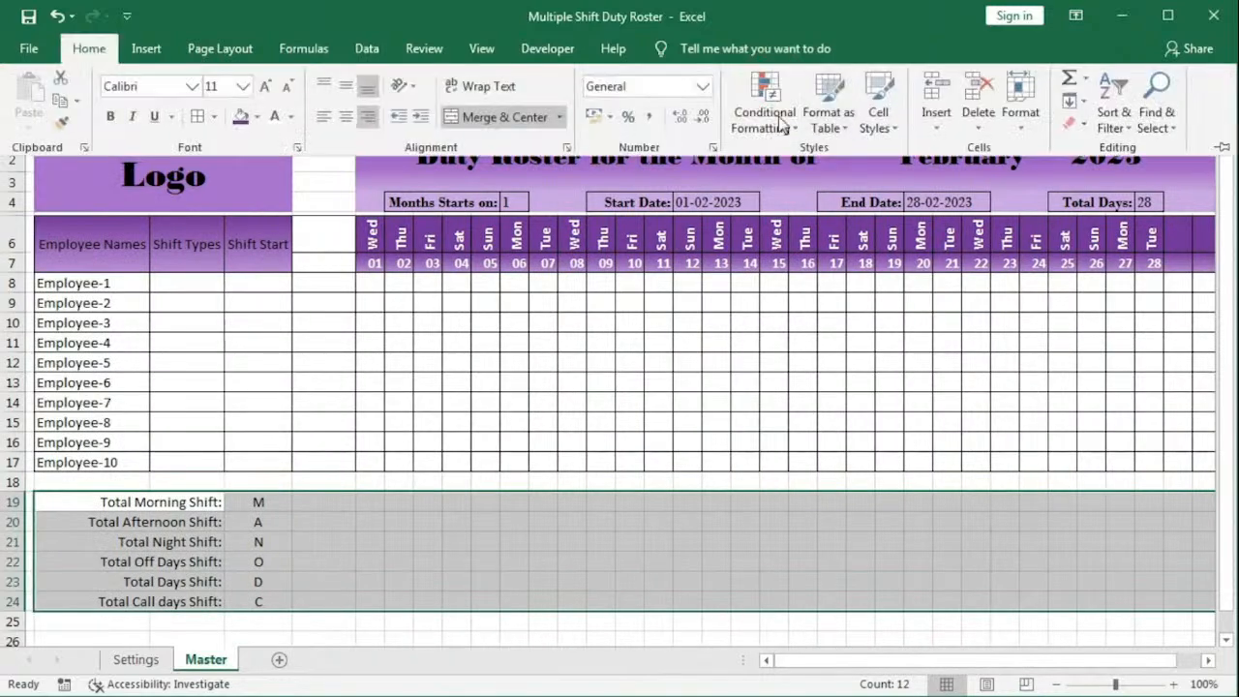
click(765, 102)
click(792, 372)
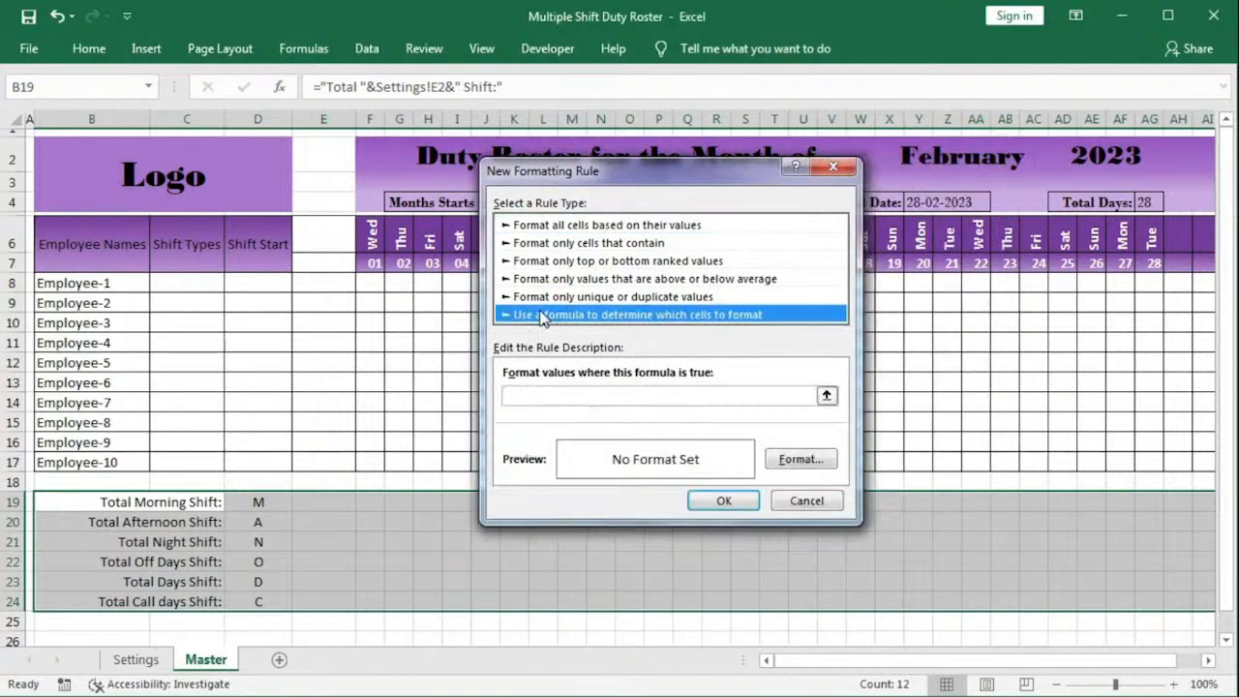
click(560, 396)
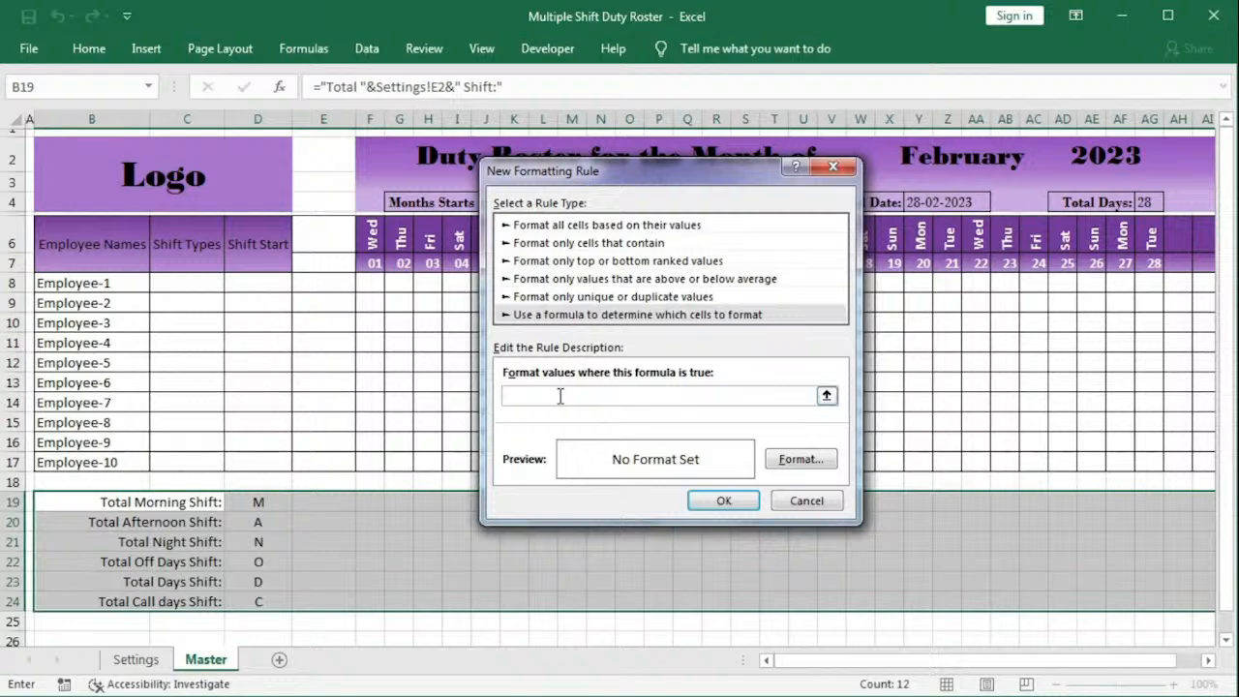
text(=isodd(row()
click(144, 505)
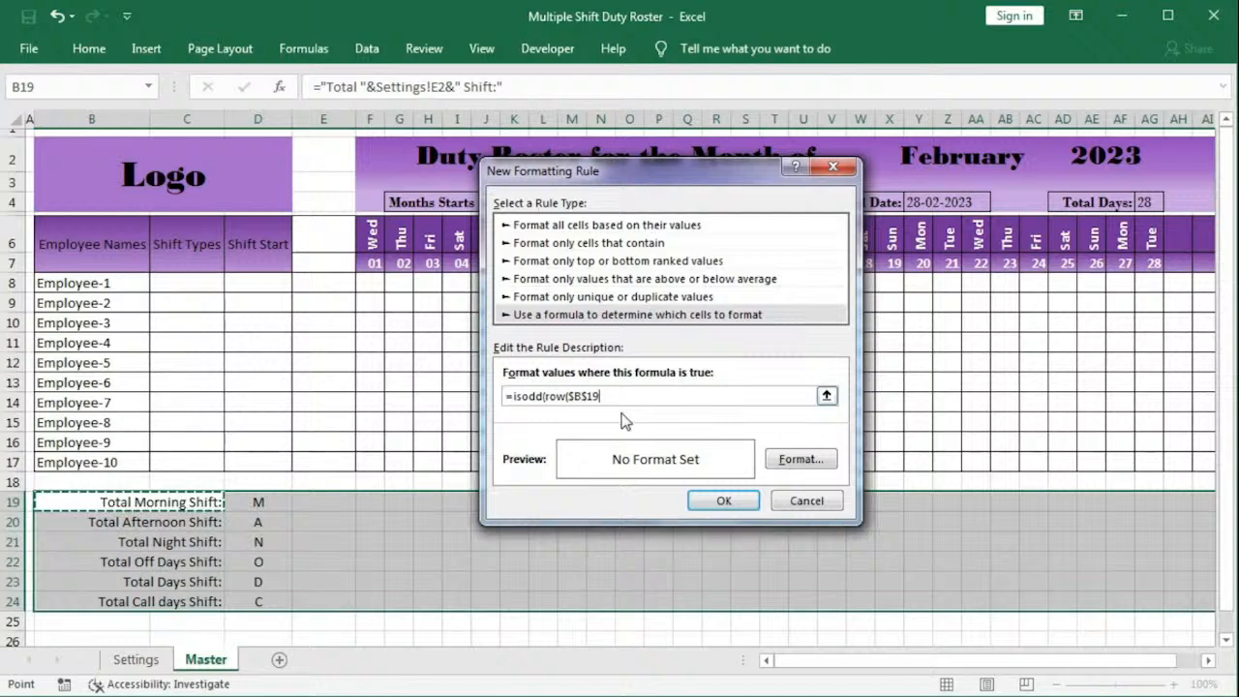
key(F4)
key(F4)
key(F4)
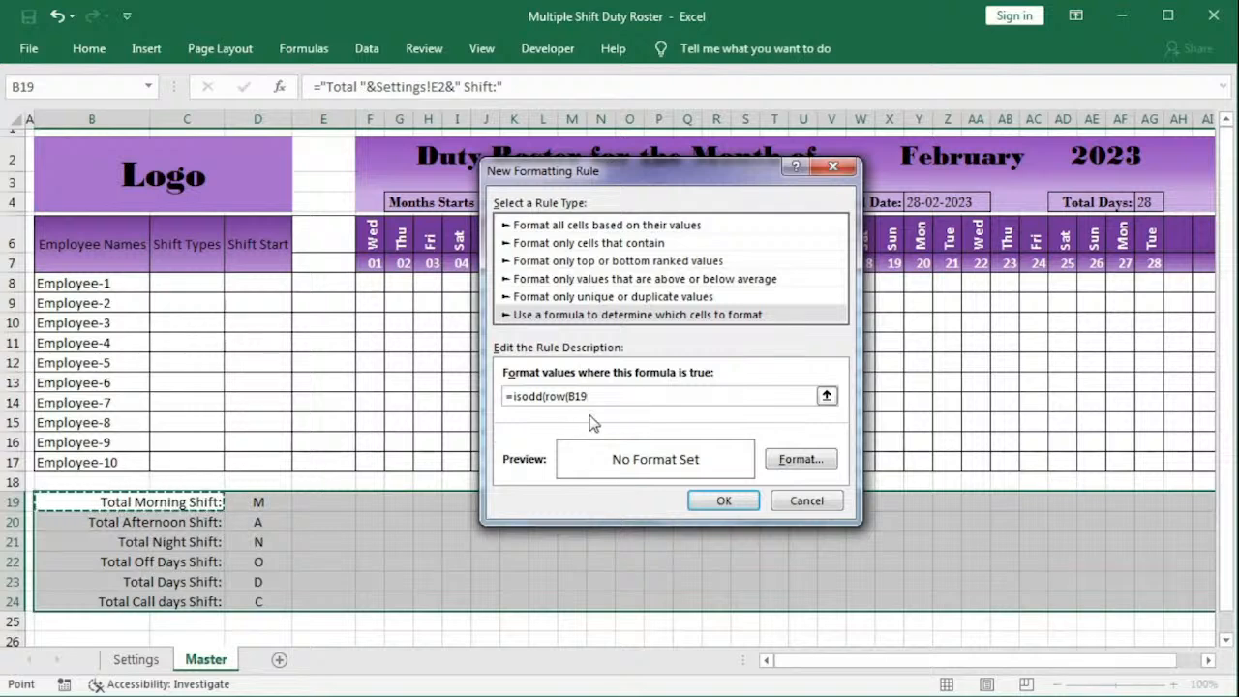
key(F4)
key(F4)
key(F4)
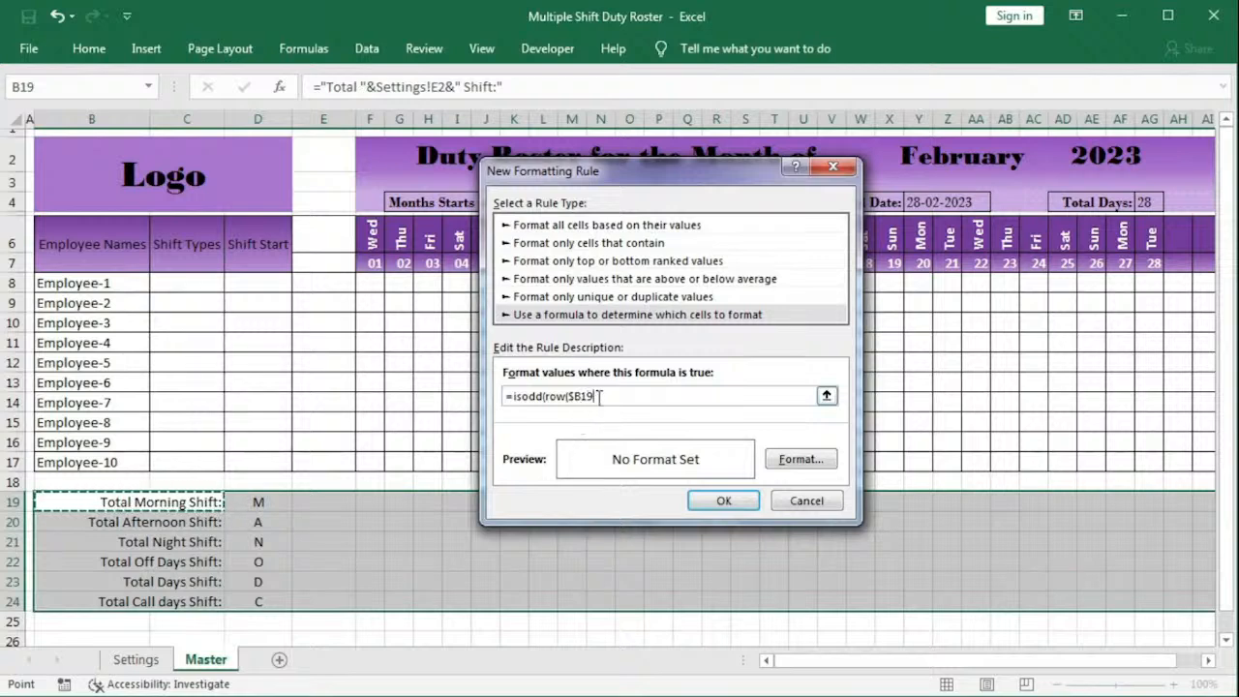
text()))
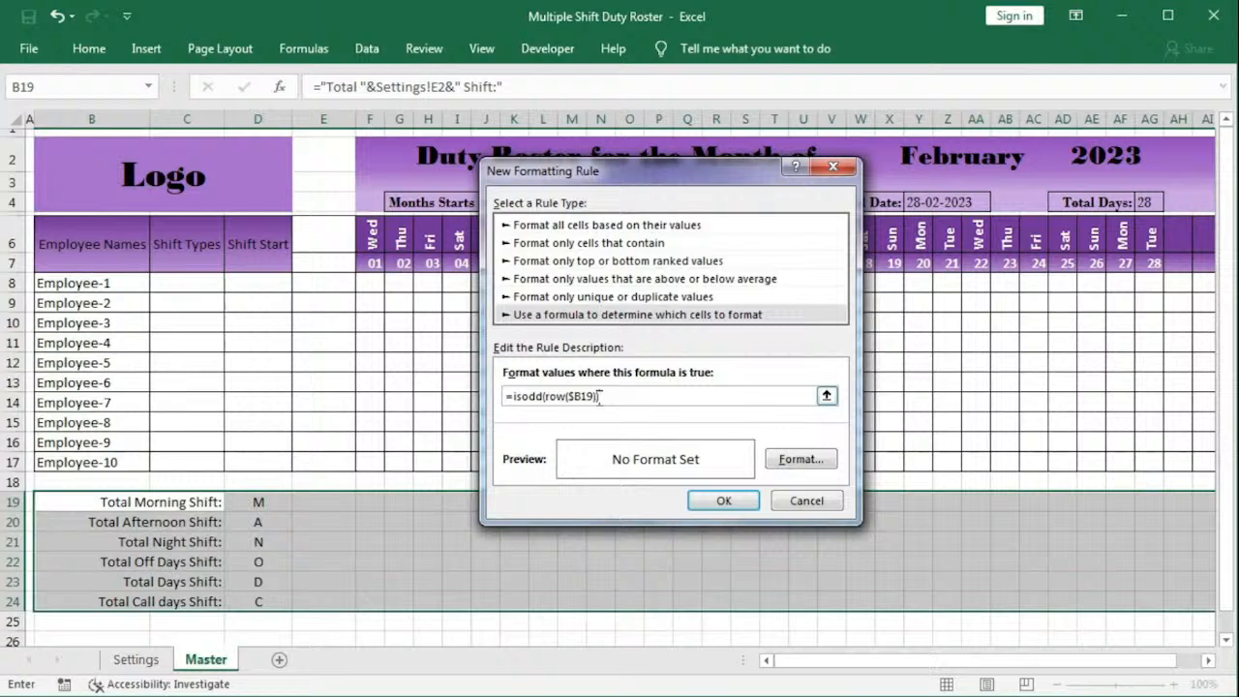
Step: Give the odd-row rule a custom purple fill based on standard purple and apply it to the shift totals block
click(792, 460)
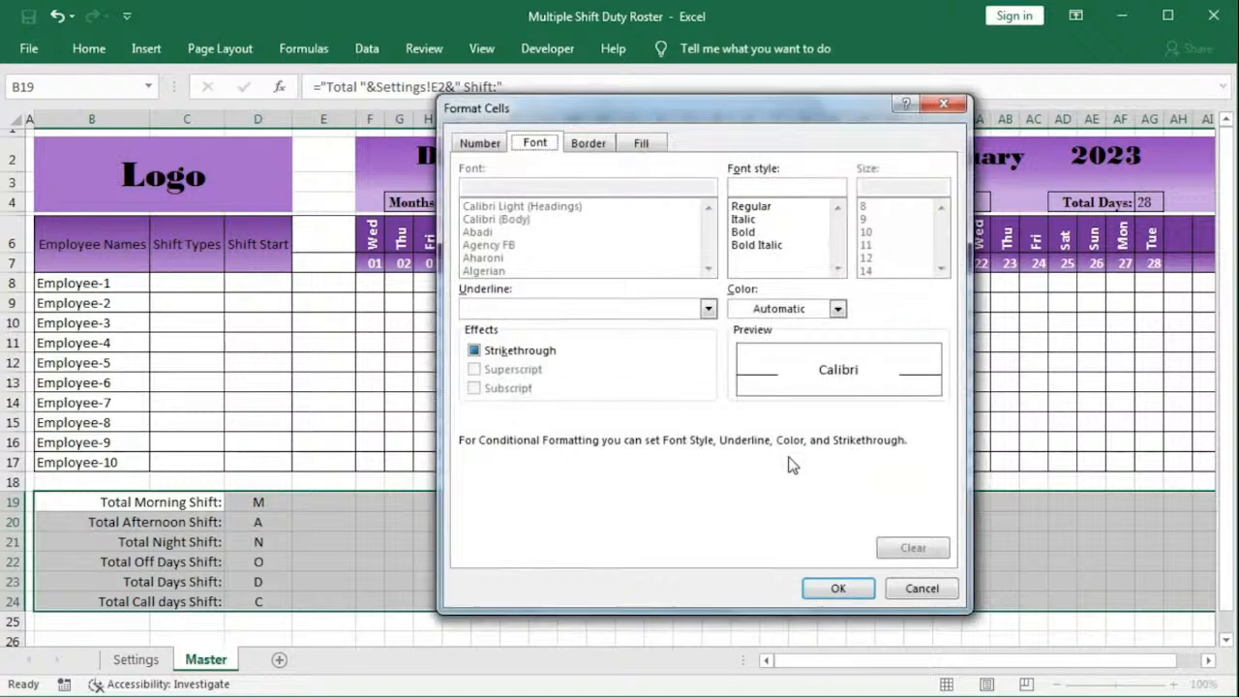
click(641, 143)
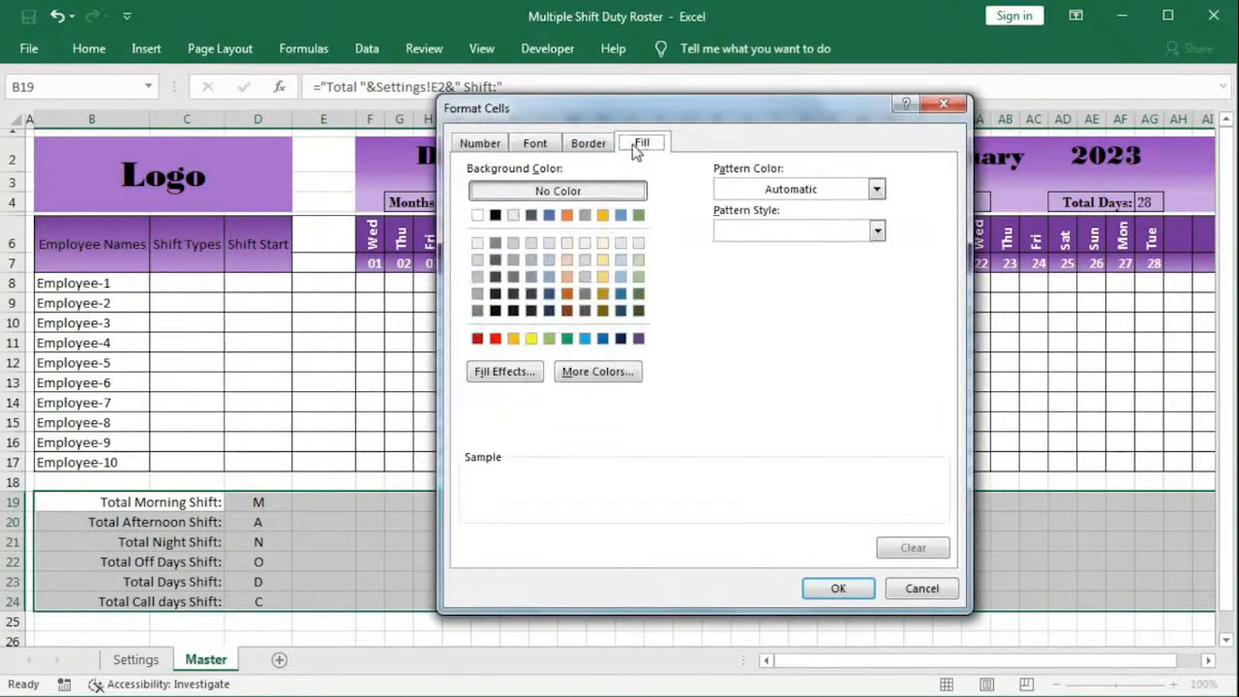
click(638, 338)
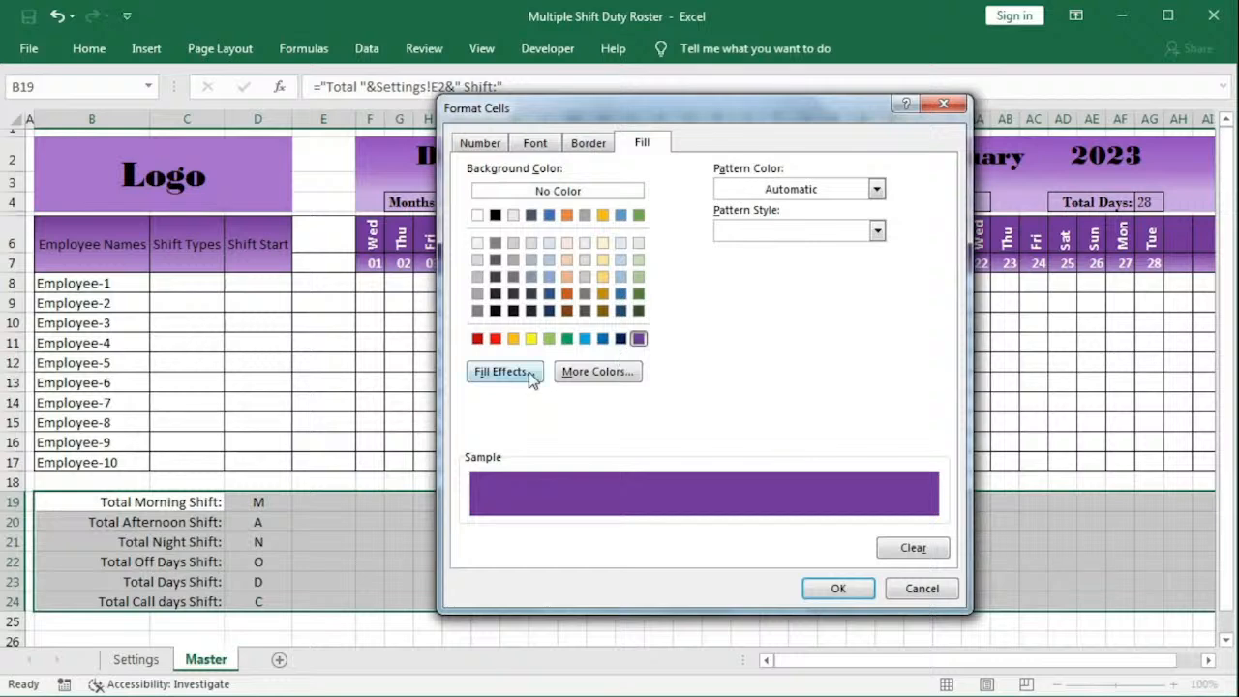
click(598, 371)
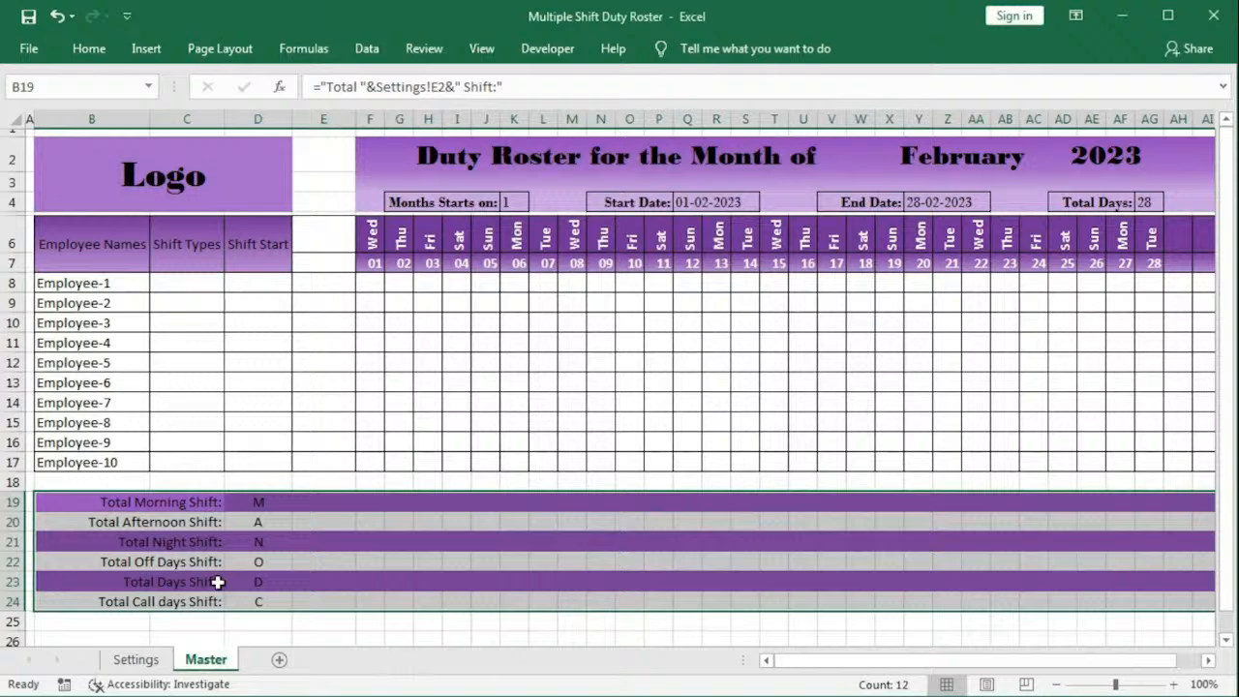
Step: Set up a second formula-based conditional formatting rule =iseven(row($B19)) for the shift totals block in rows 19 to 24
click(88, 48)
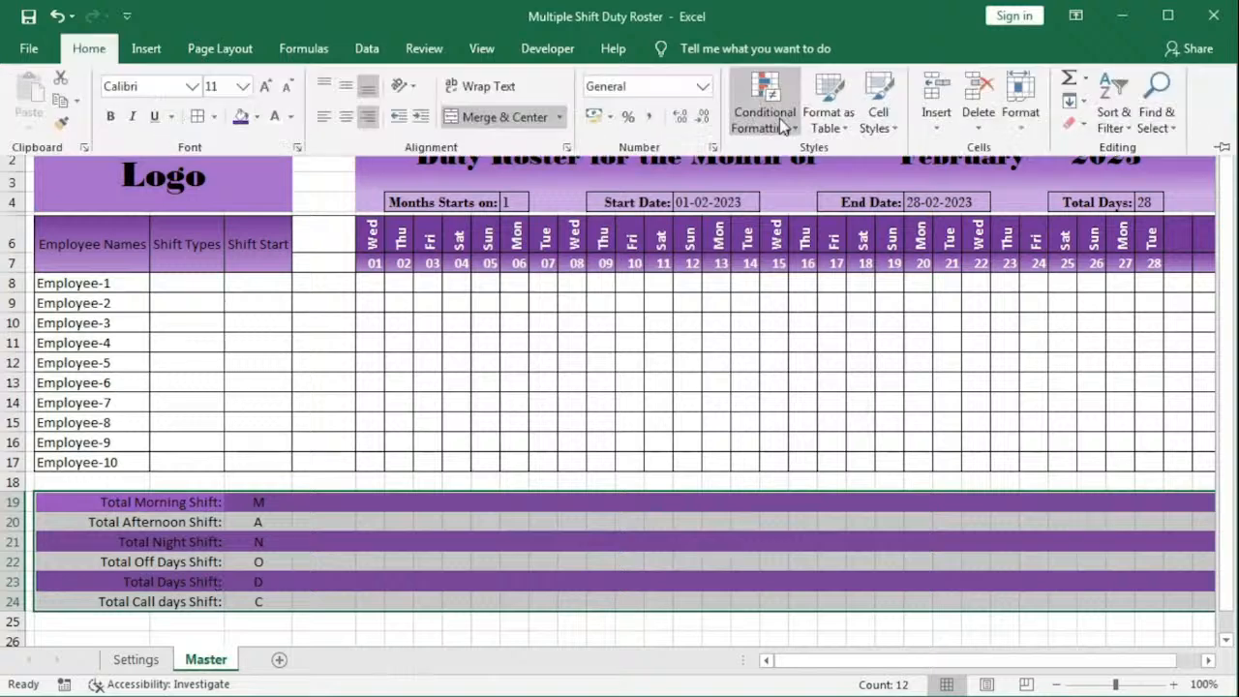
click(780, 119)
click(814, 429)
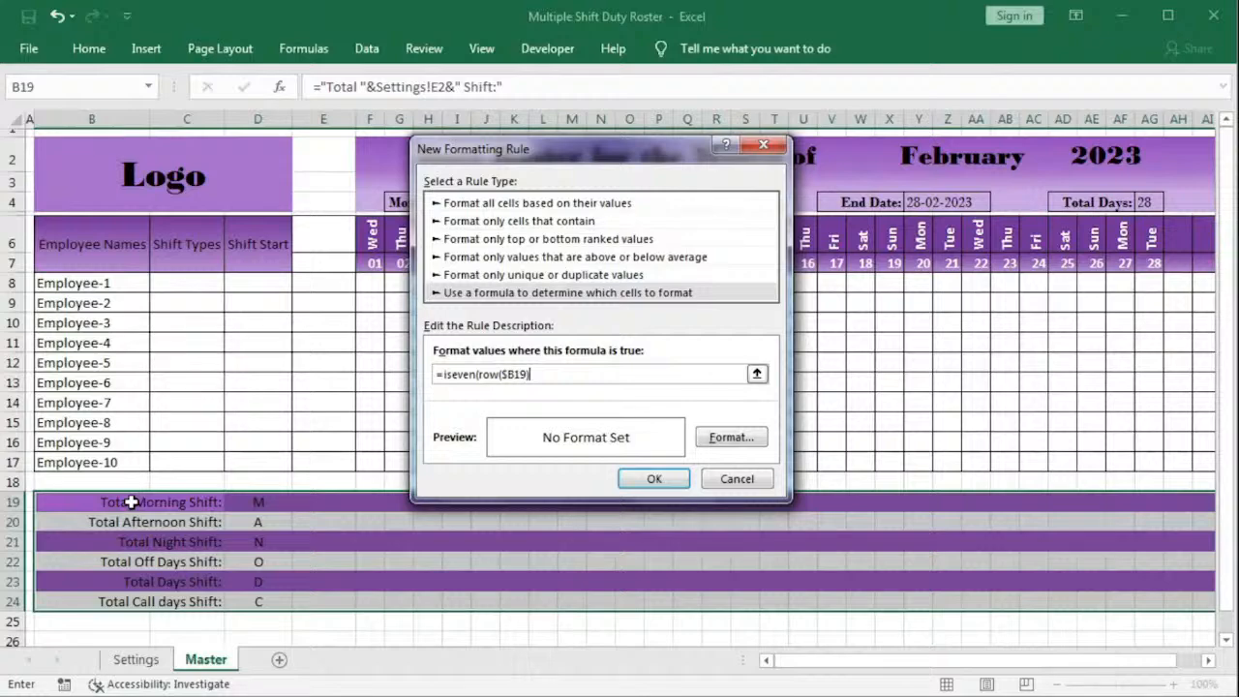
text())
Step: Give the even-row rule a custom light purple fill (RGB 213, 184, 234), apply it, and add all borders to the shift totals block
click(742, 438)
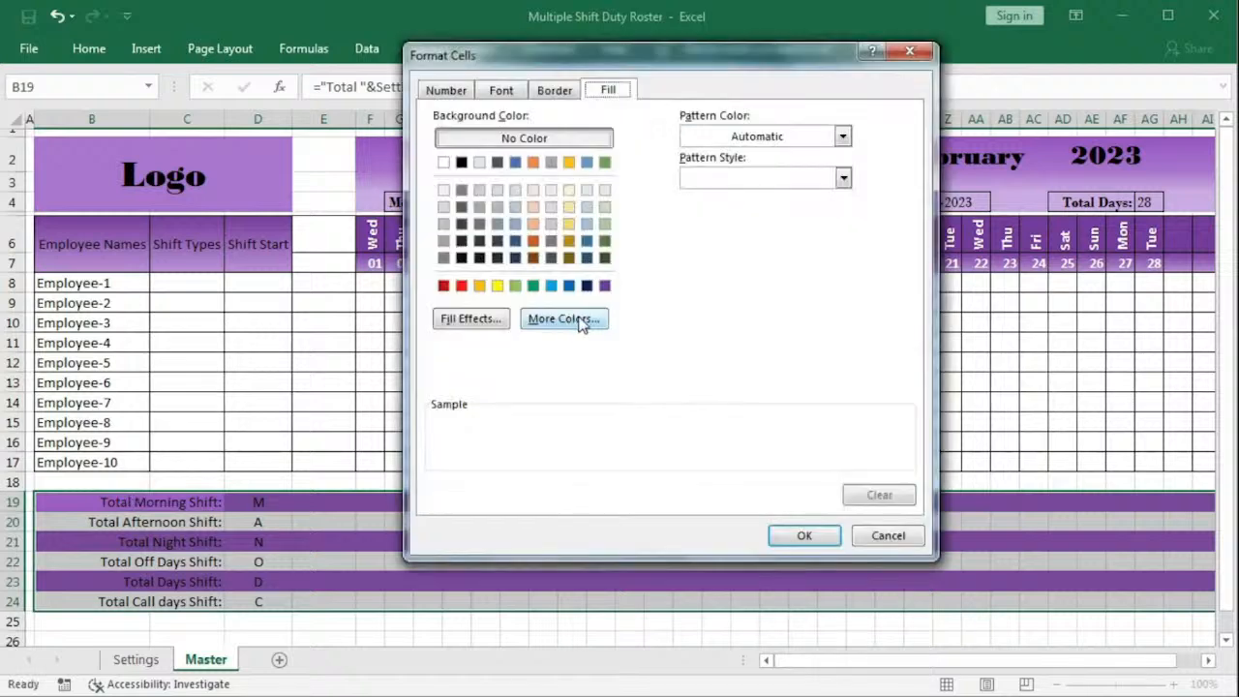
click(563, 319)
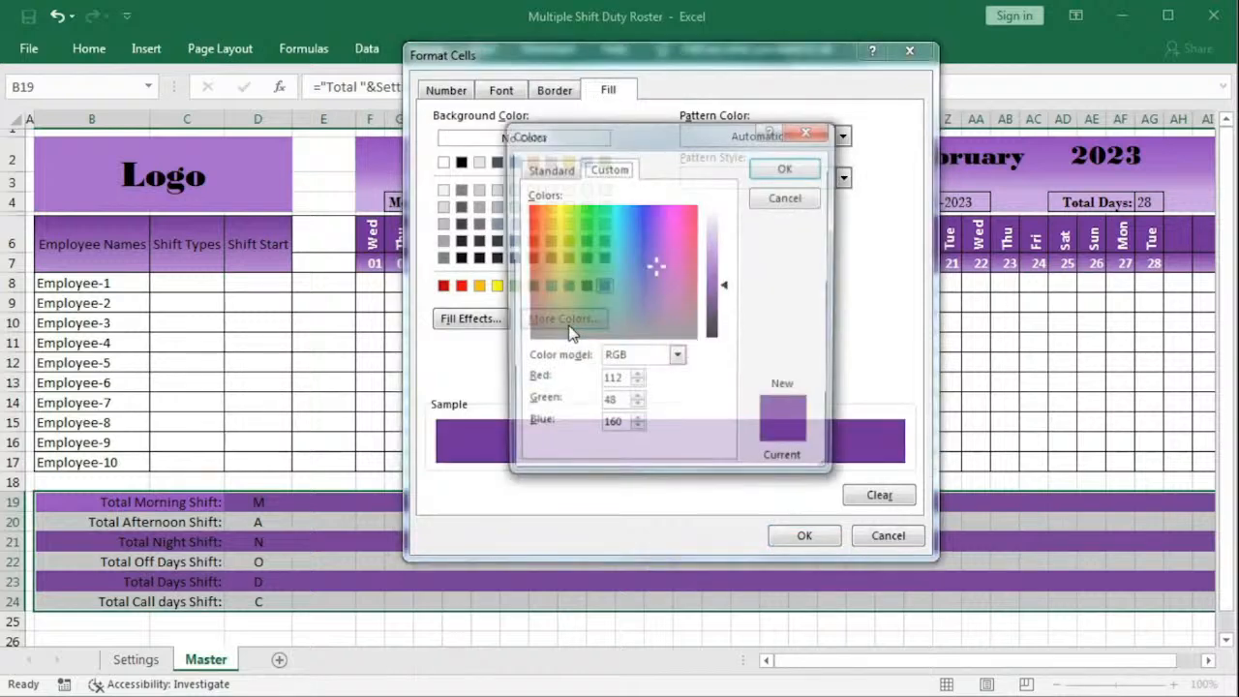
drag(726, 254, 729, 232)
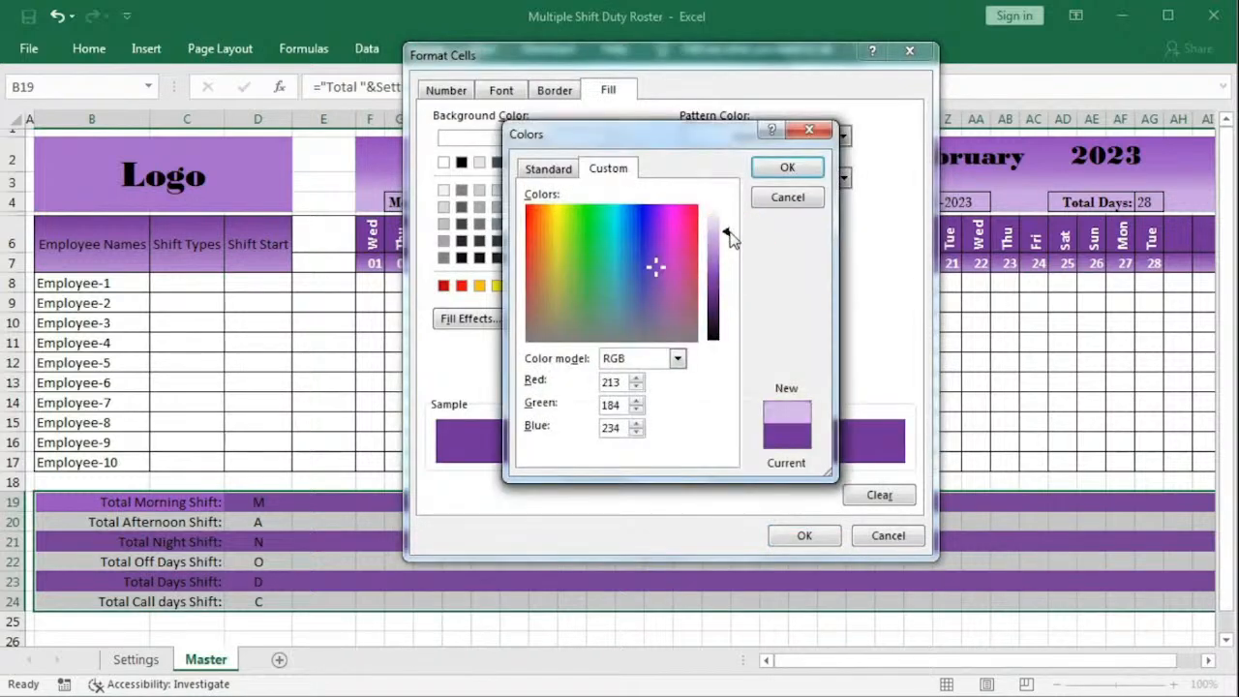
click(787, 167)
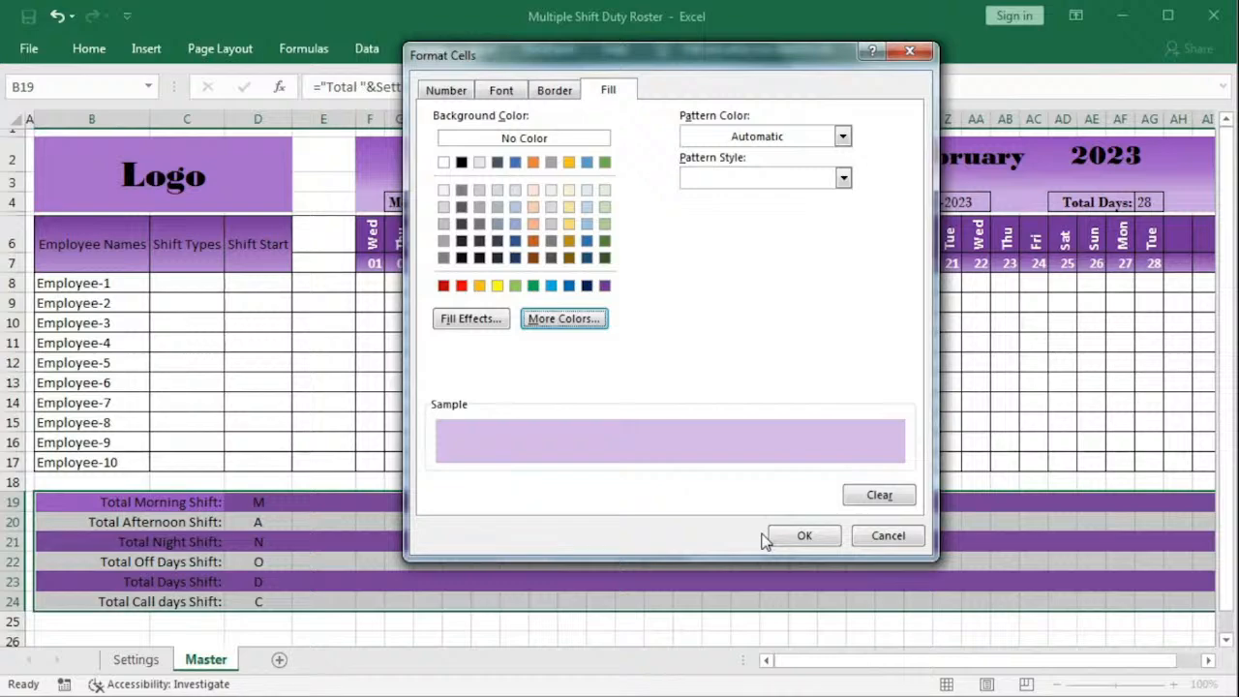
click(786, 537)
click(656, 396)
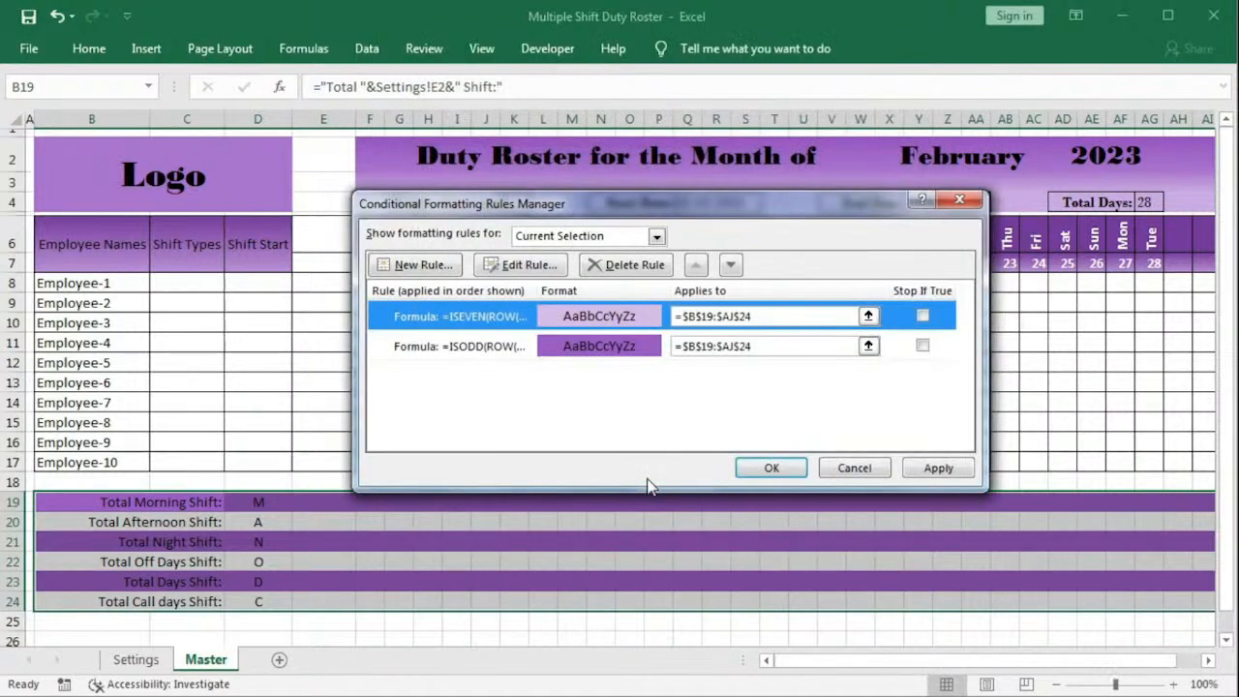
click(772, 468)
click(543, 561)
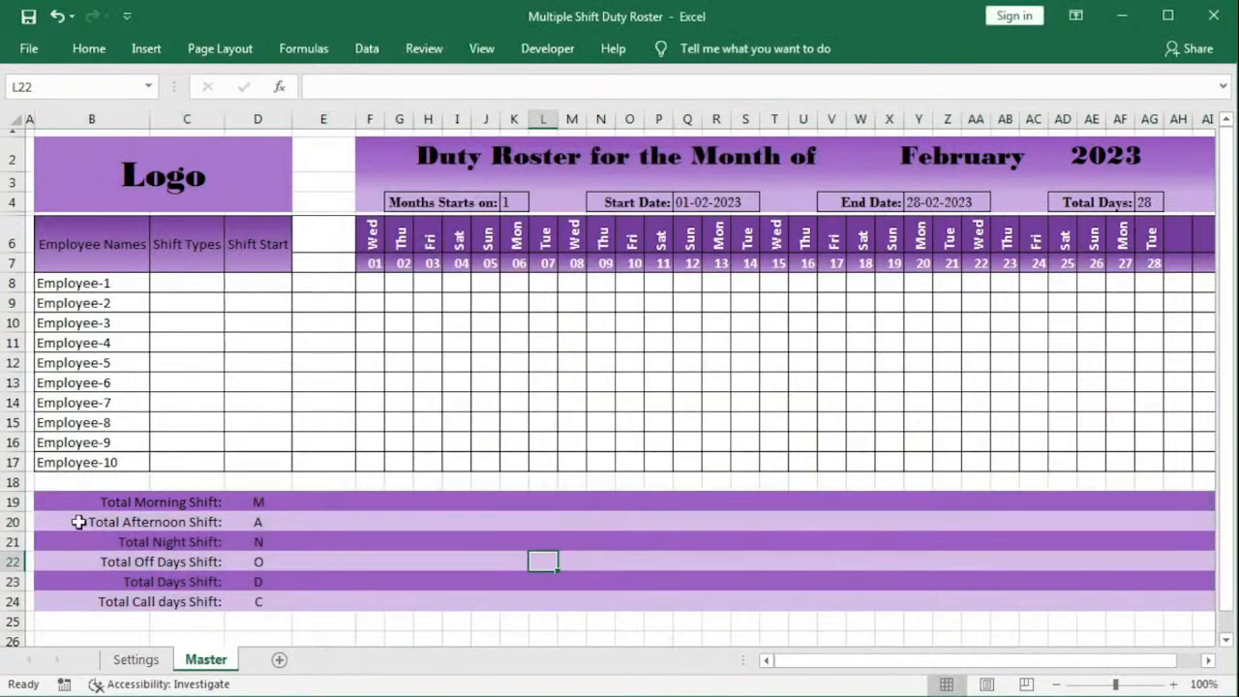
drag(78, 504, 1114, 603)
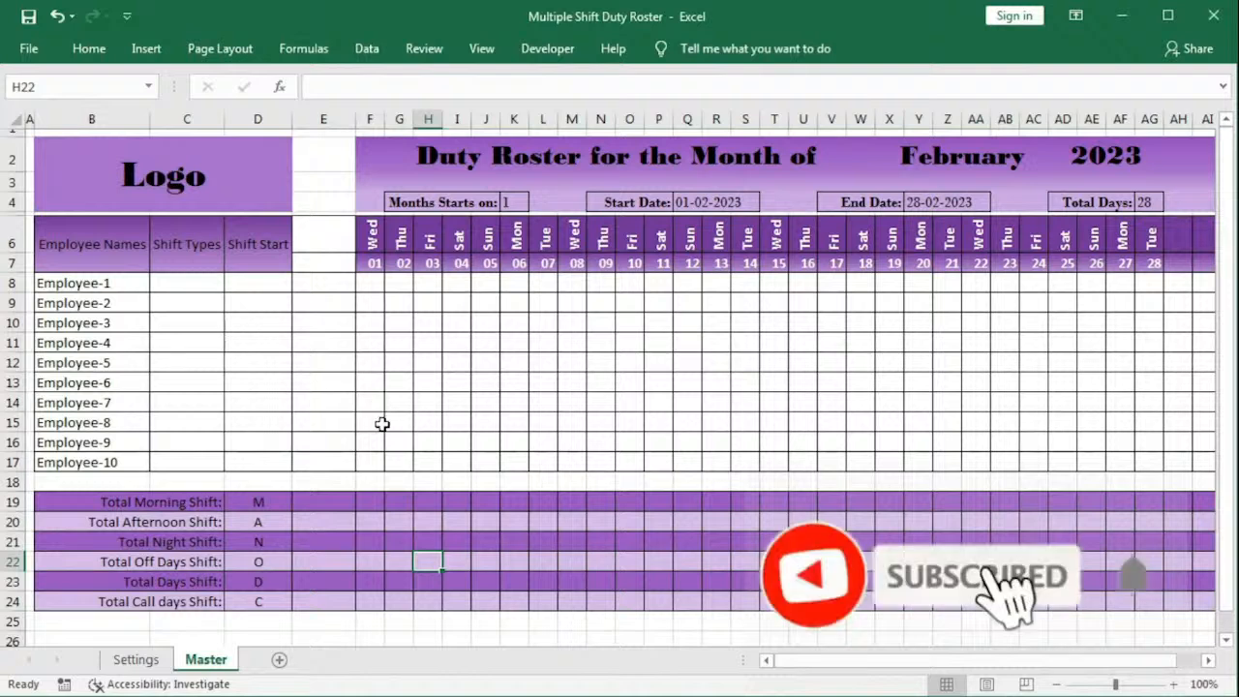
drag(187, 283, 192, 454)
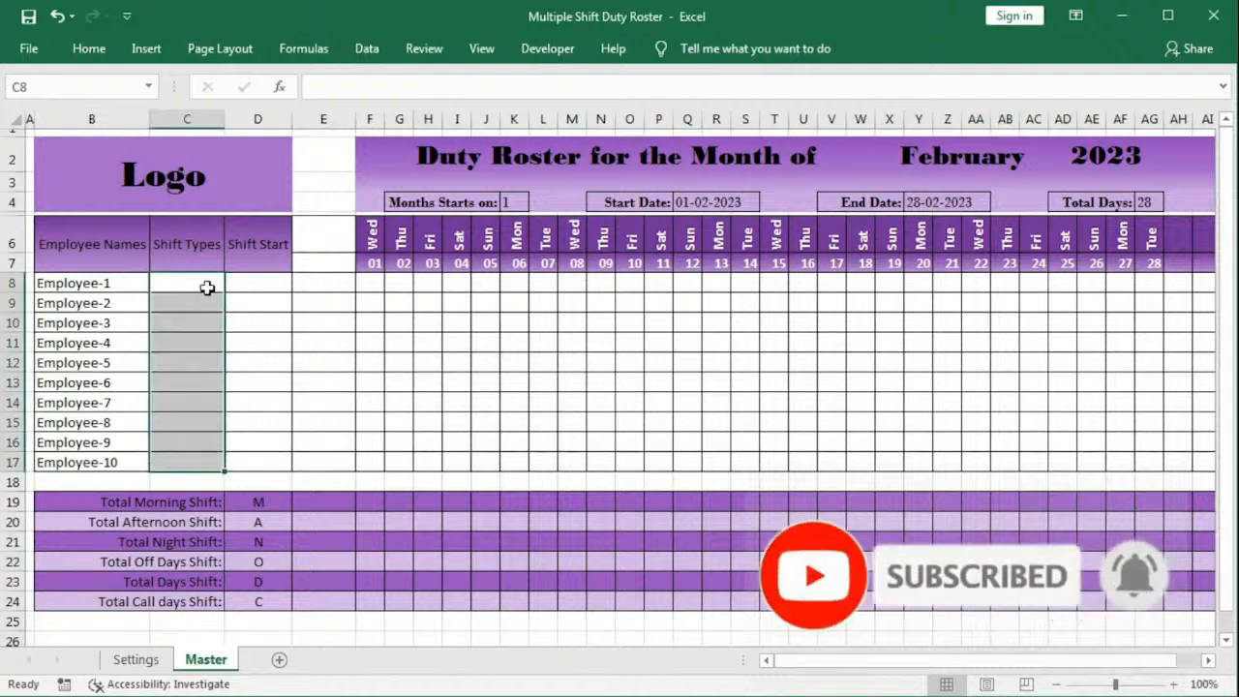
click(259, 282)
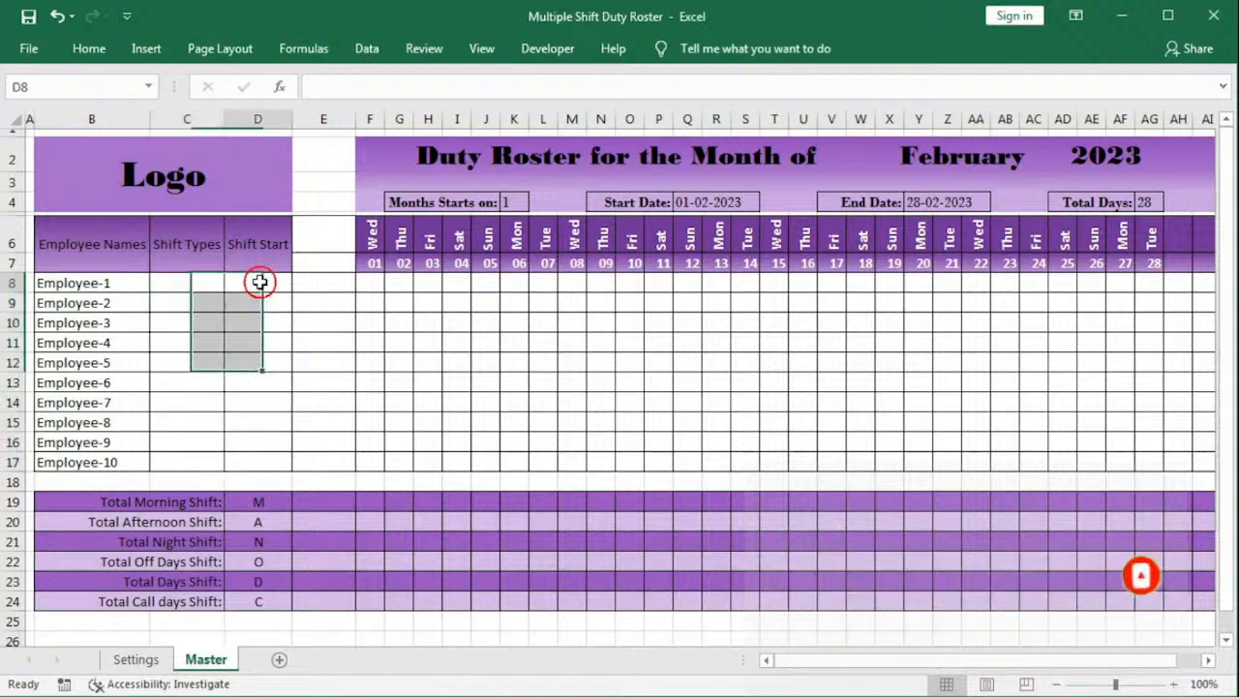
drag(259, 282, 258, 462)
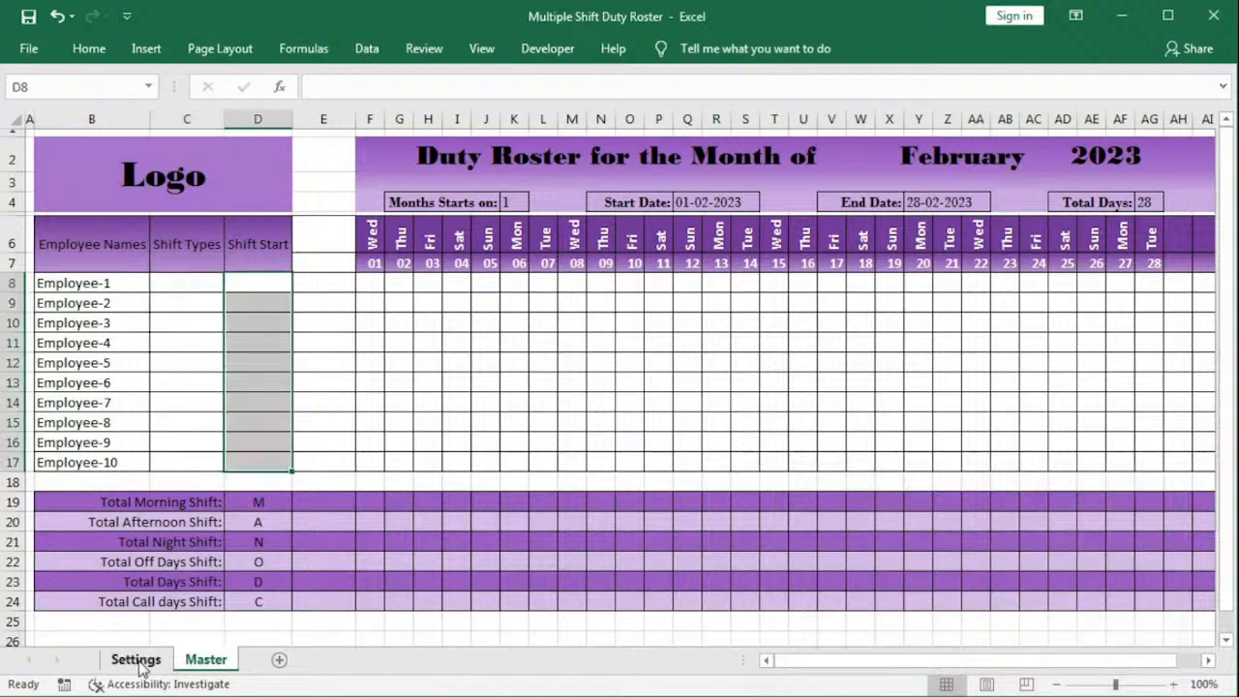
click(136, 661)
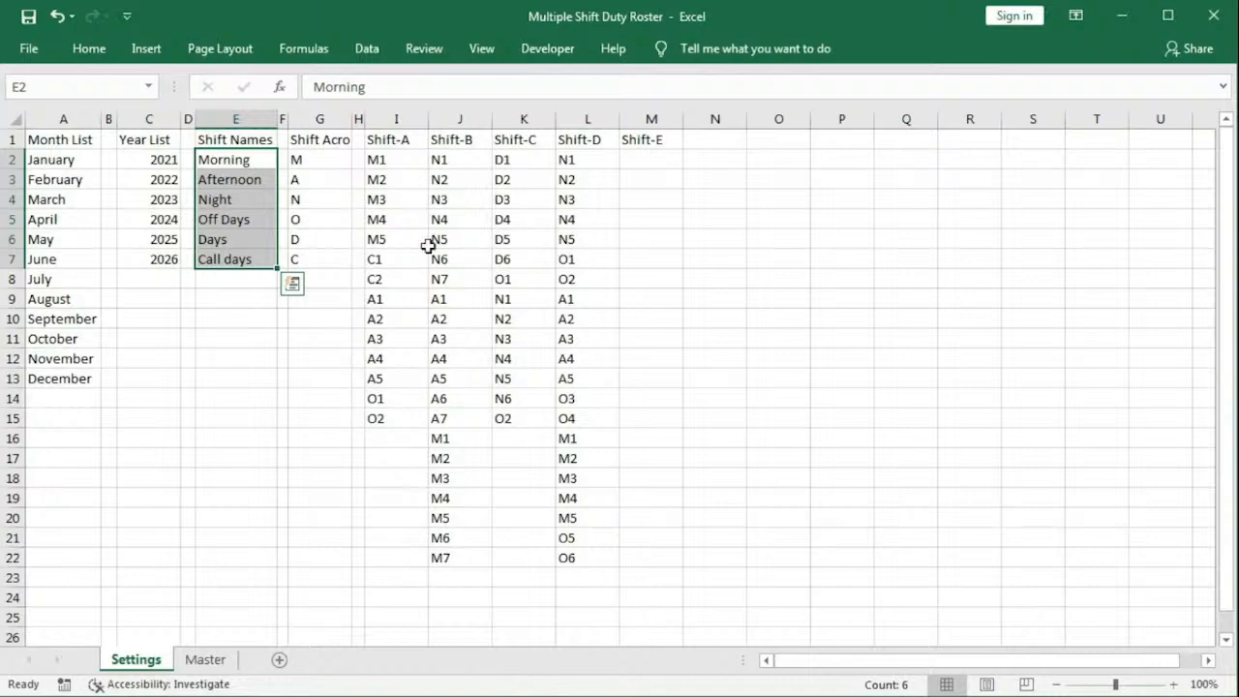
click(205, 659)
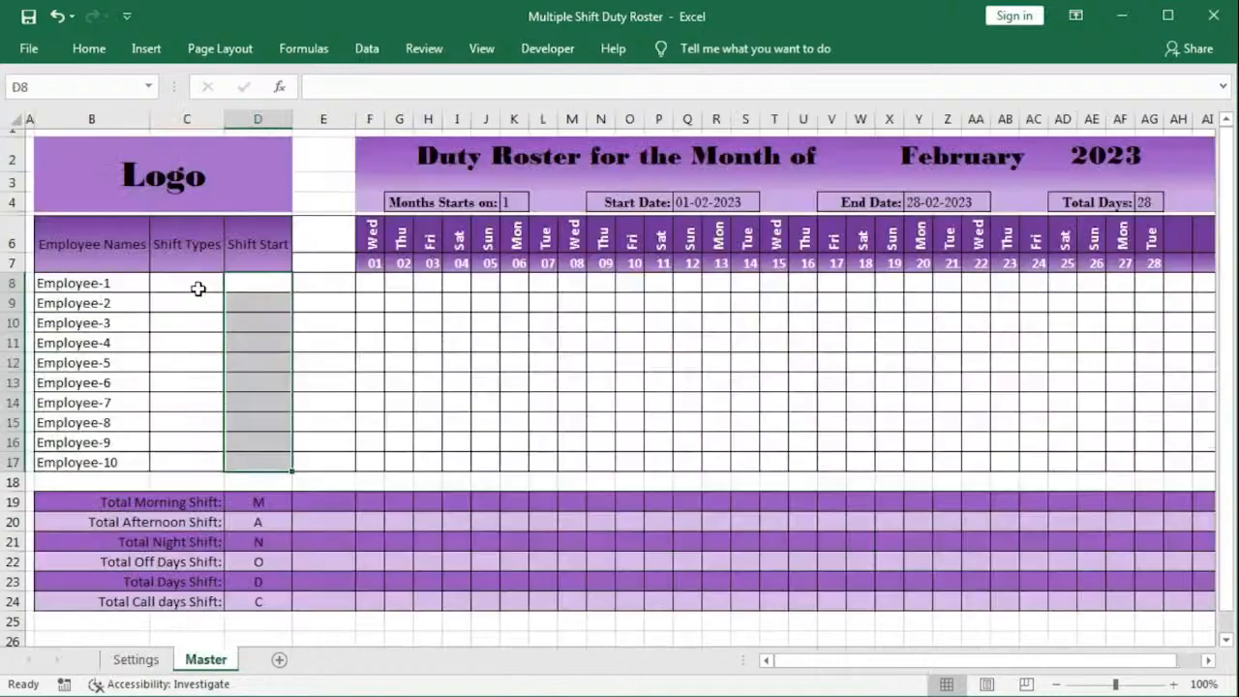
Step: Set up list-type data validation for the Shift Types cells C8:C17 on the Master sheet
drag(198, 289, 186, 462)
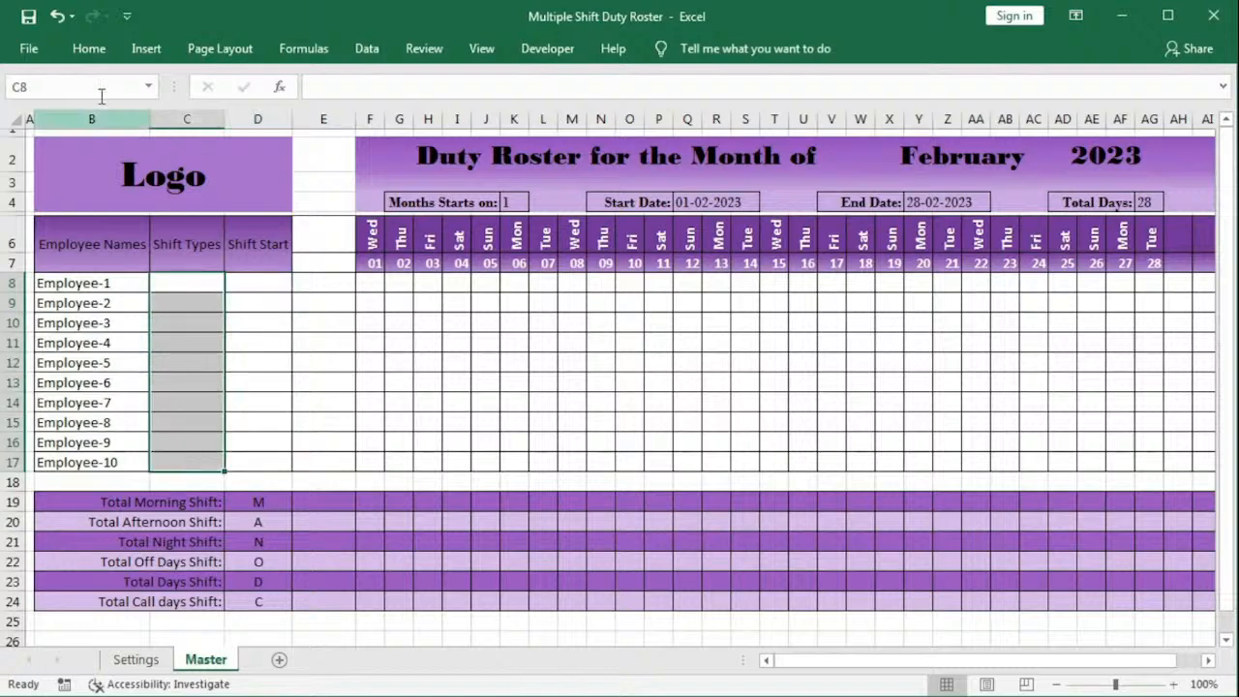
click(94, 54)
click(366, 48)
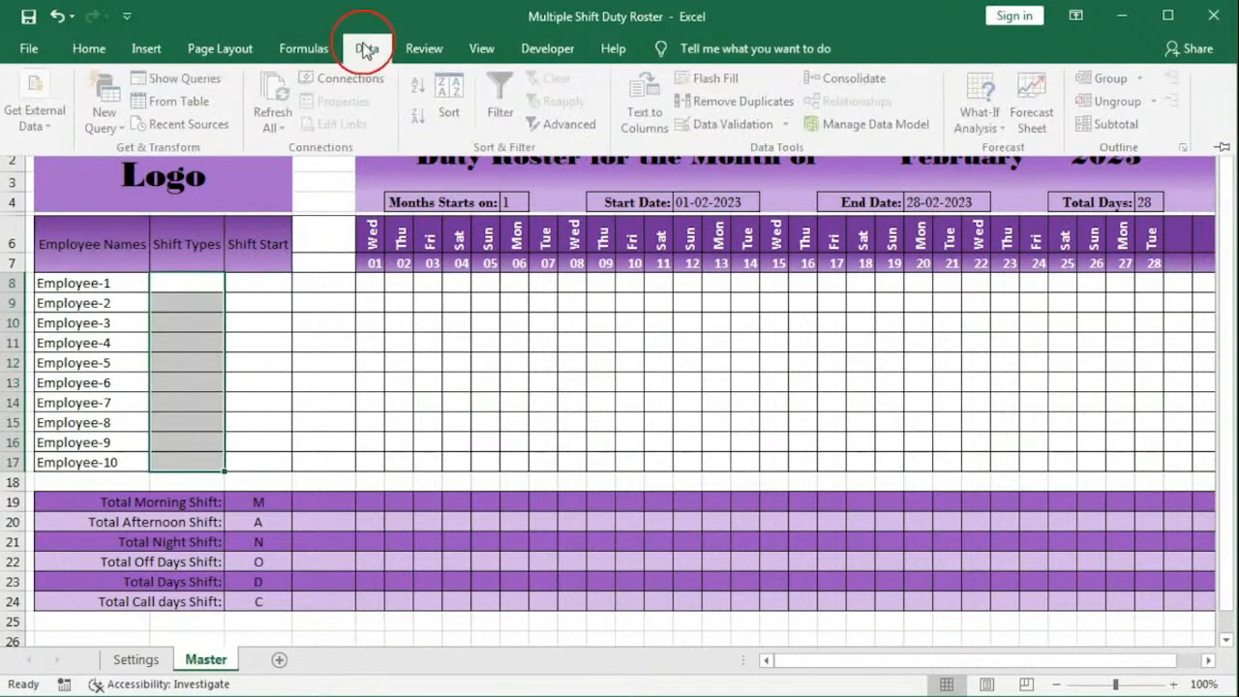
click(738, 124)
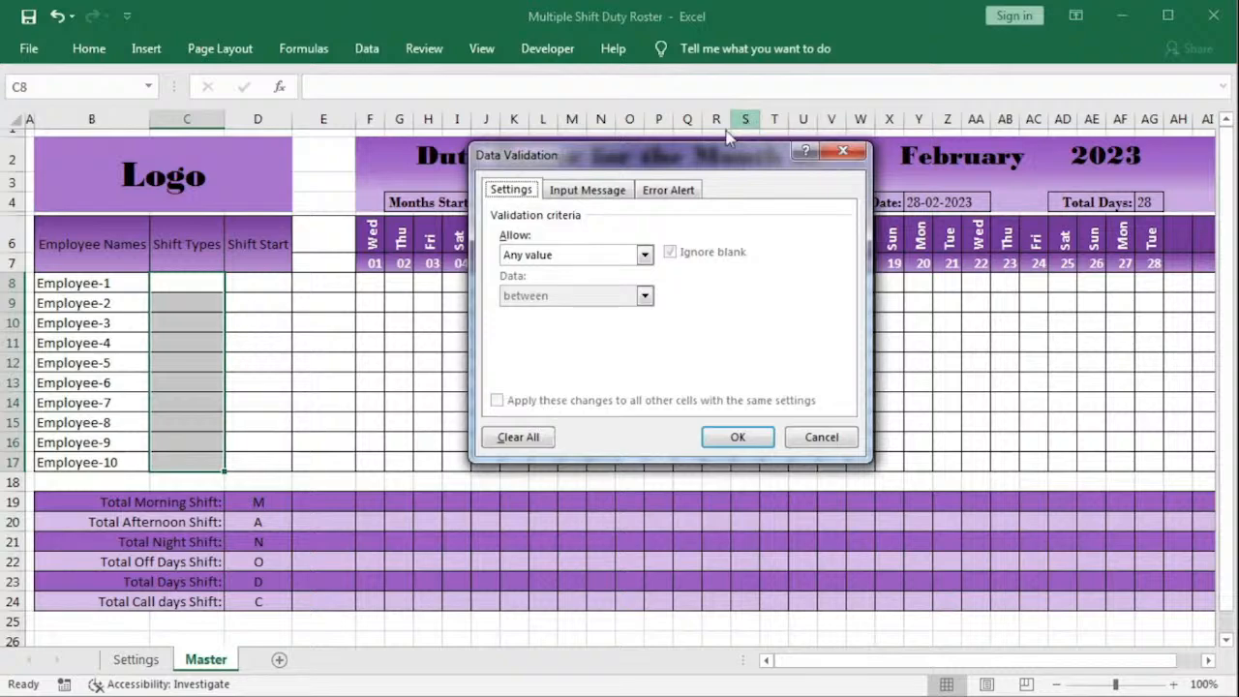
click(644, 255)
click(571, 312)
click(565, 335)
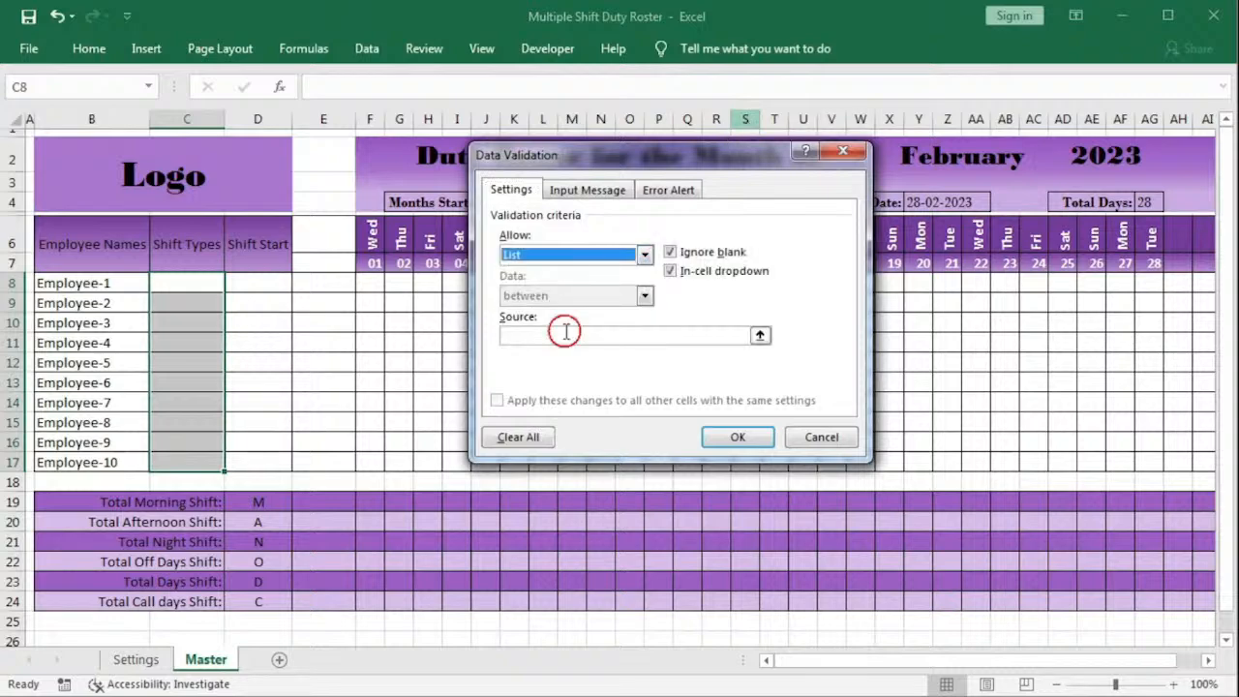
Step: Use =Settings!$I$1:$M$1 as the validation list source and choose Shift-A for Employee-1
click(135, 660)
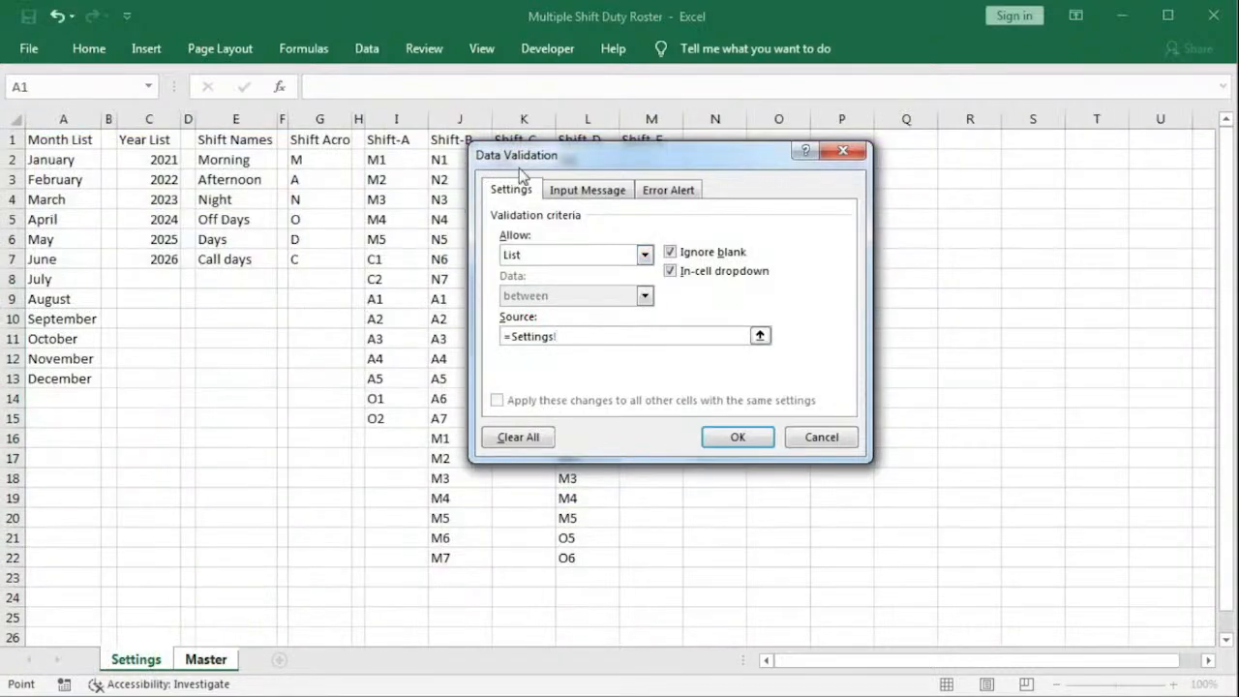
drag(528, 168, 528, 264)
drag(389, 139, 654, 141)
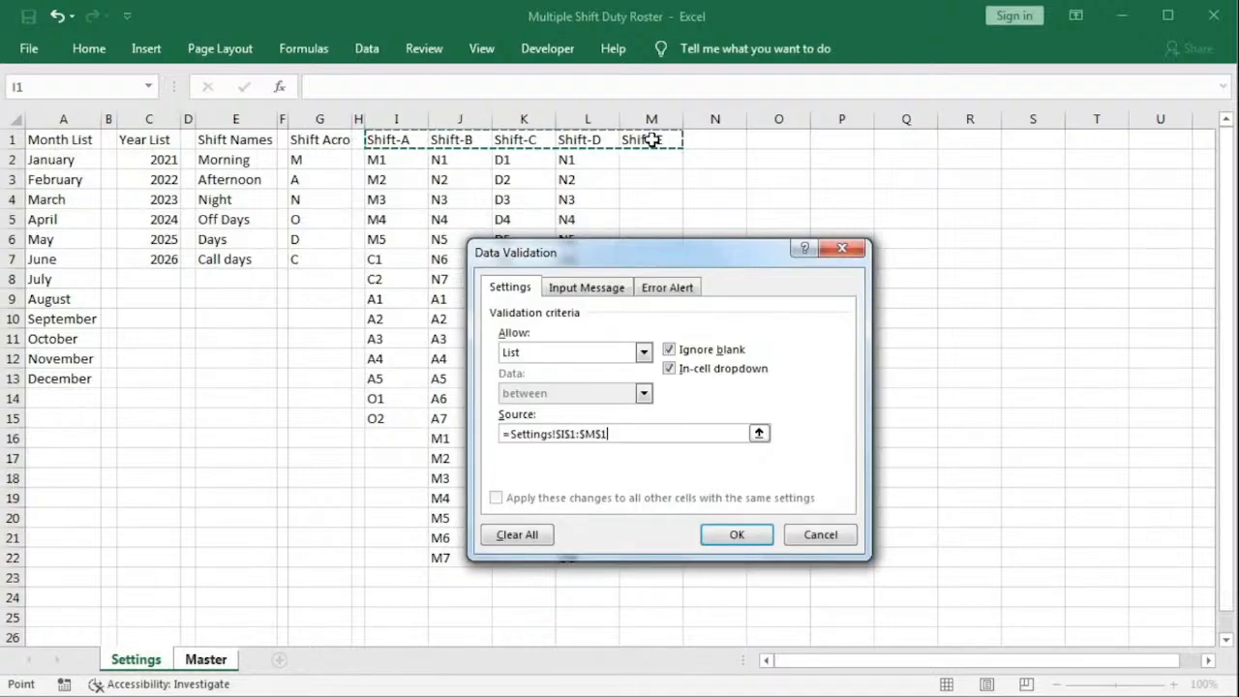
click(734, 532)
click(232, 282)
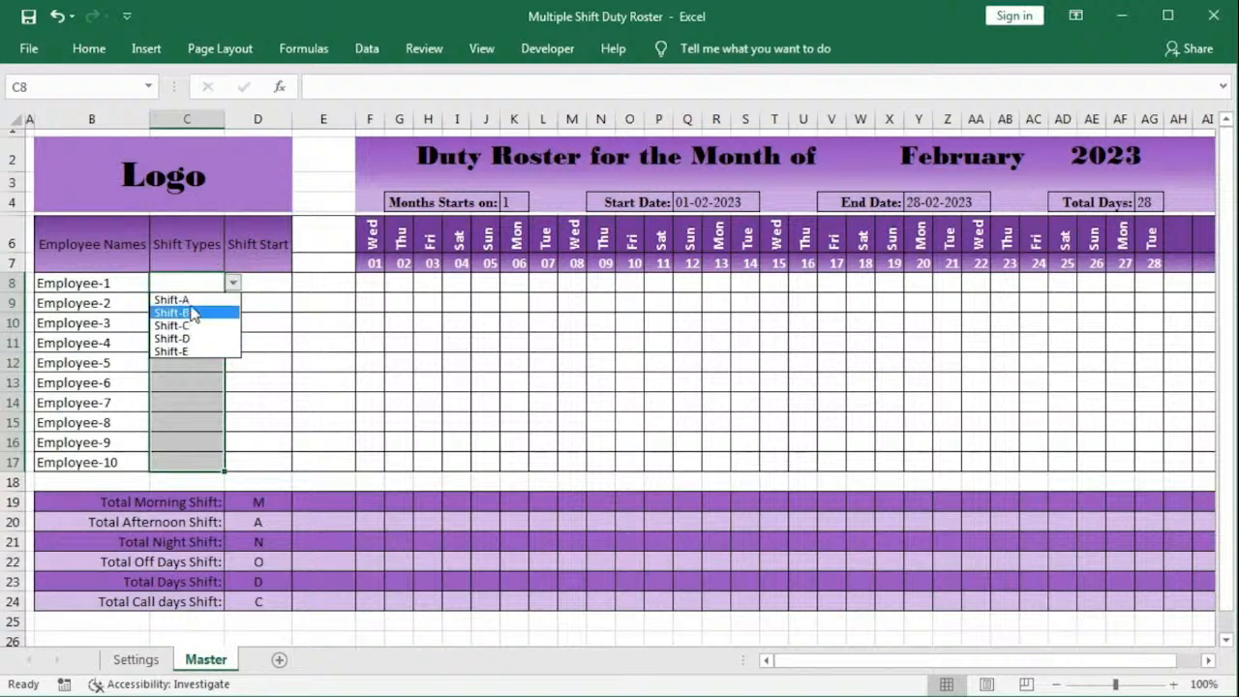
click(188, 300)
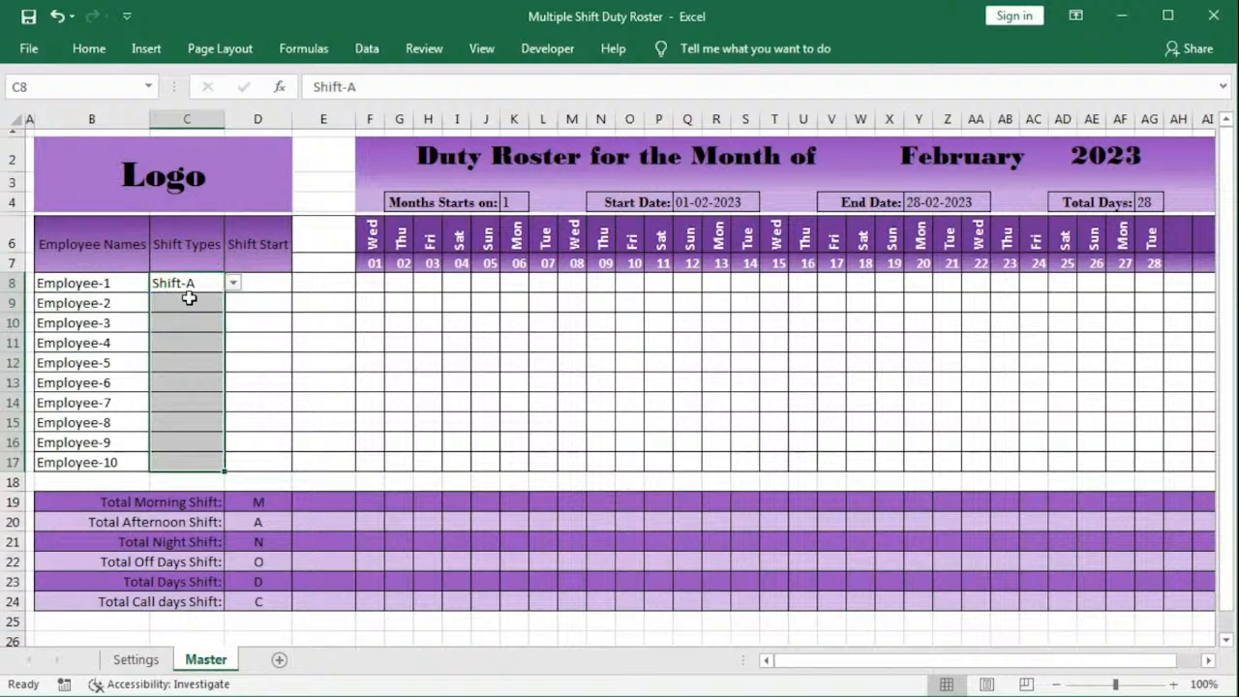
click(265, 287)
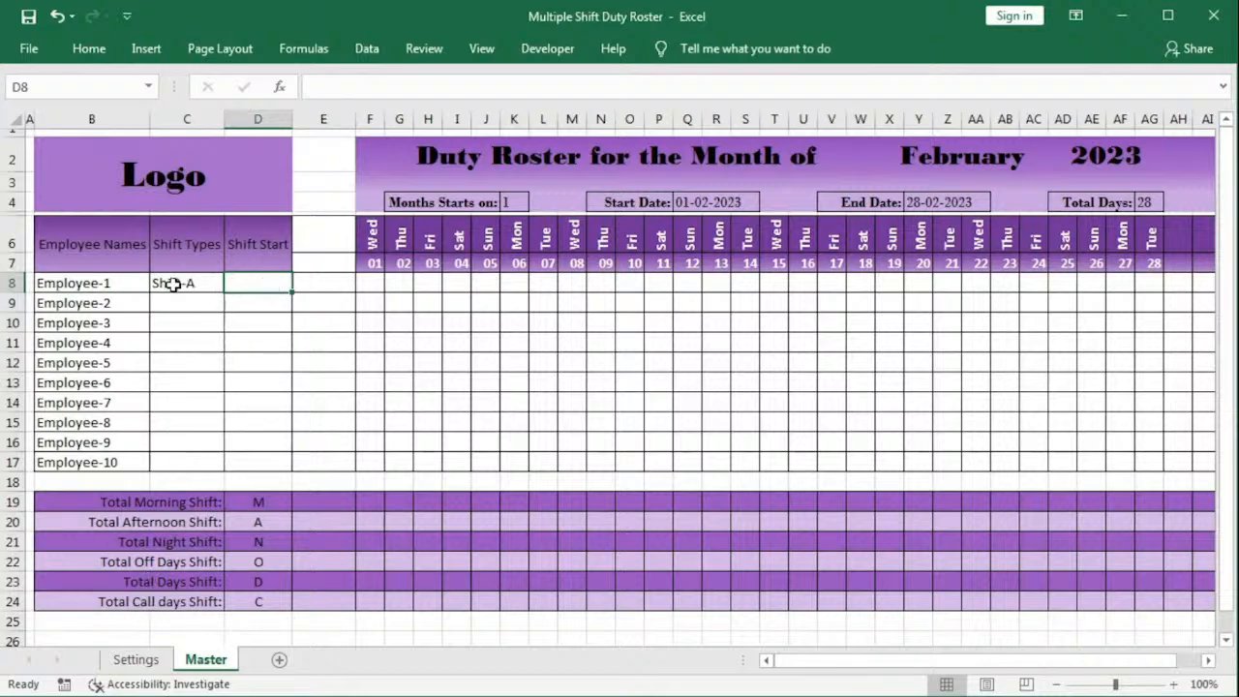
click(150, 664)
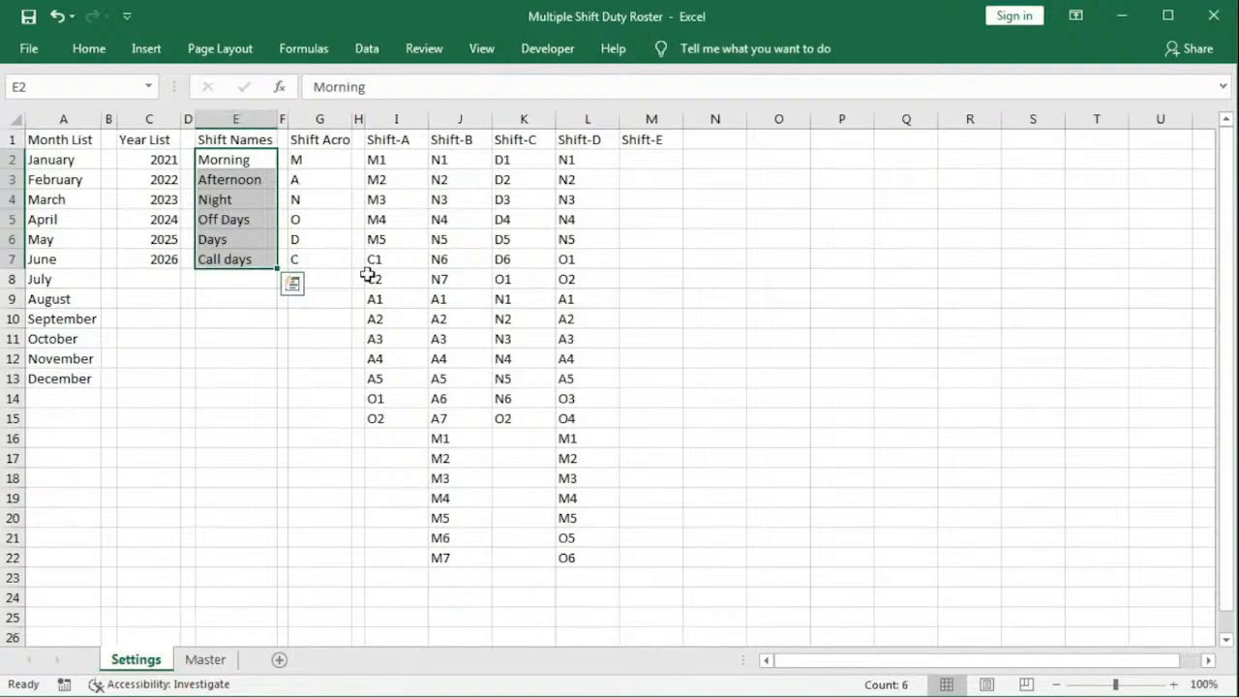
click(206, 660)
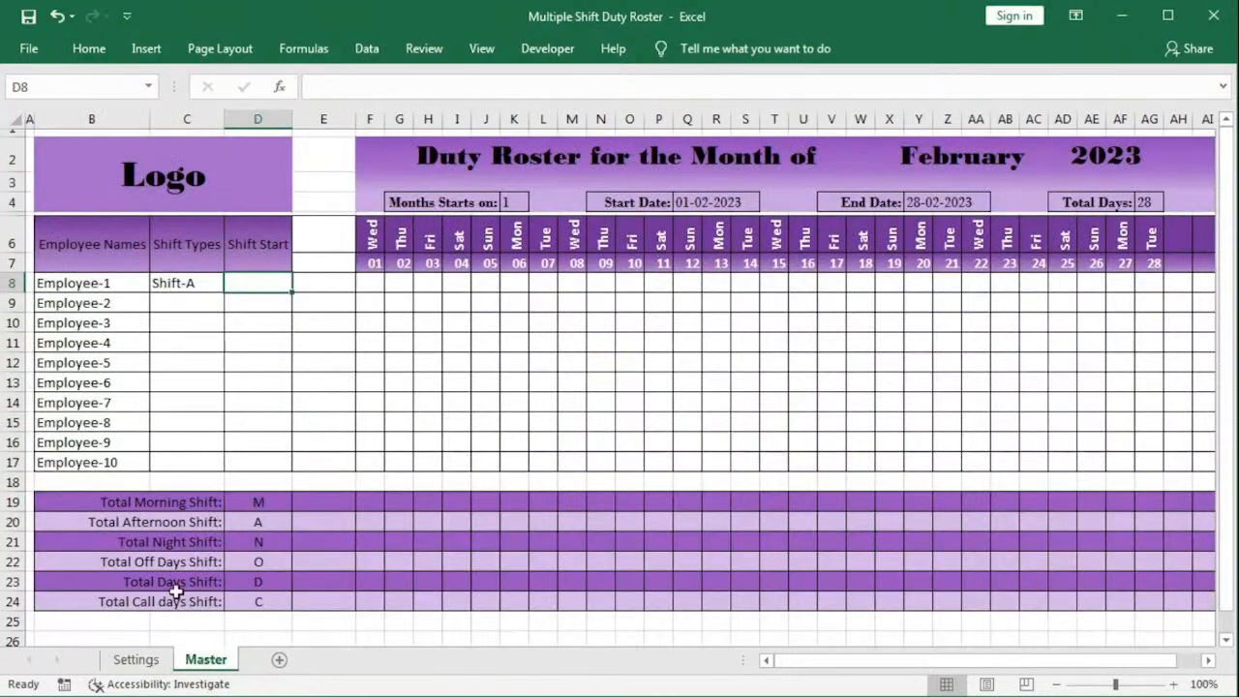
Step: Start a new workbook-scoped defined name, Settings_Shift, from the Shift-A header cell I1 on the Settings sheet
click(150, 663)
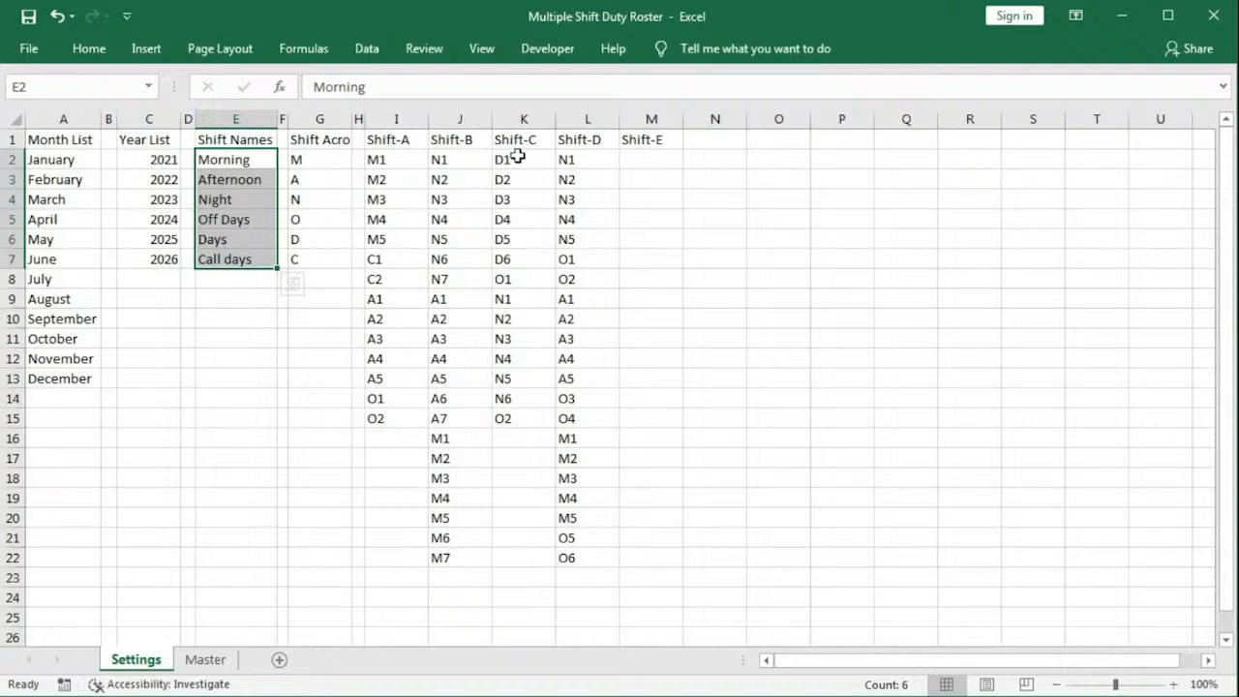
click(392, 140)
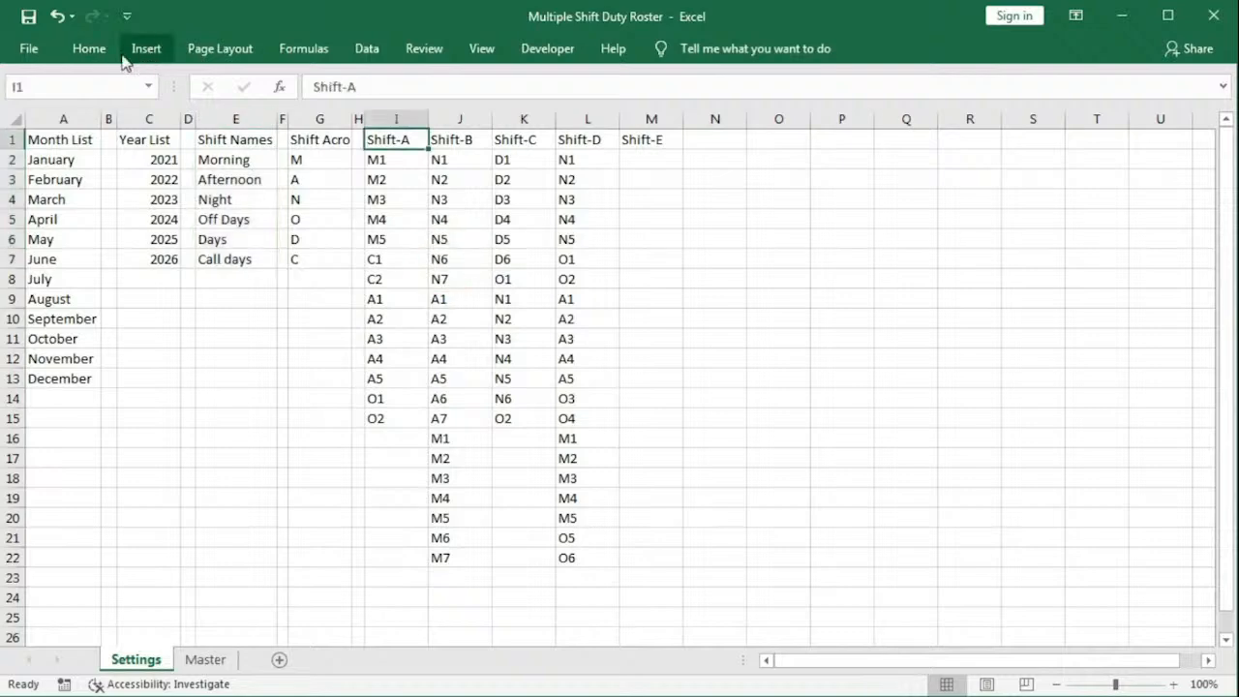
click(293, 51)
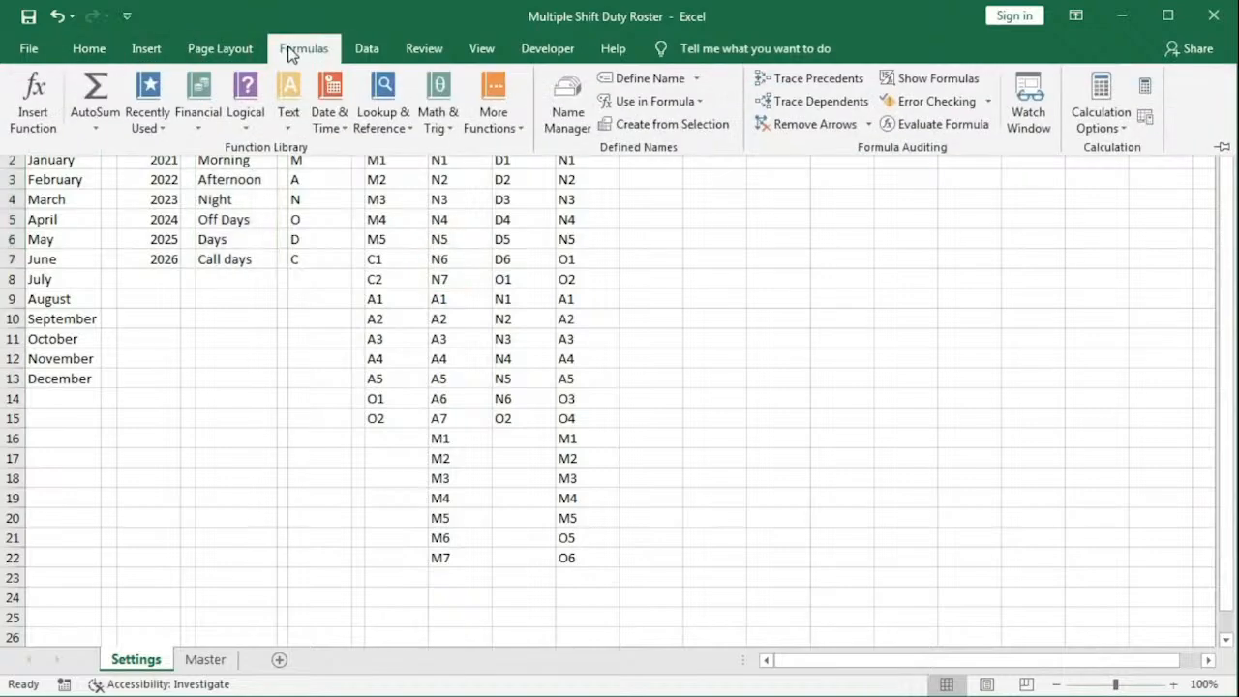
click(571, 108)
click(628, 206)
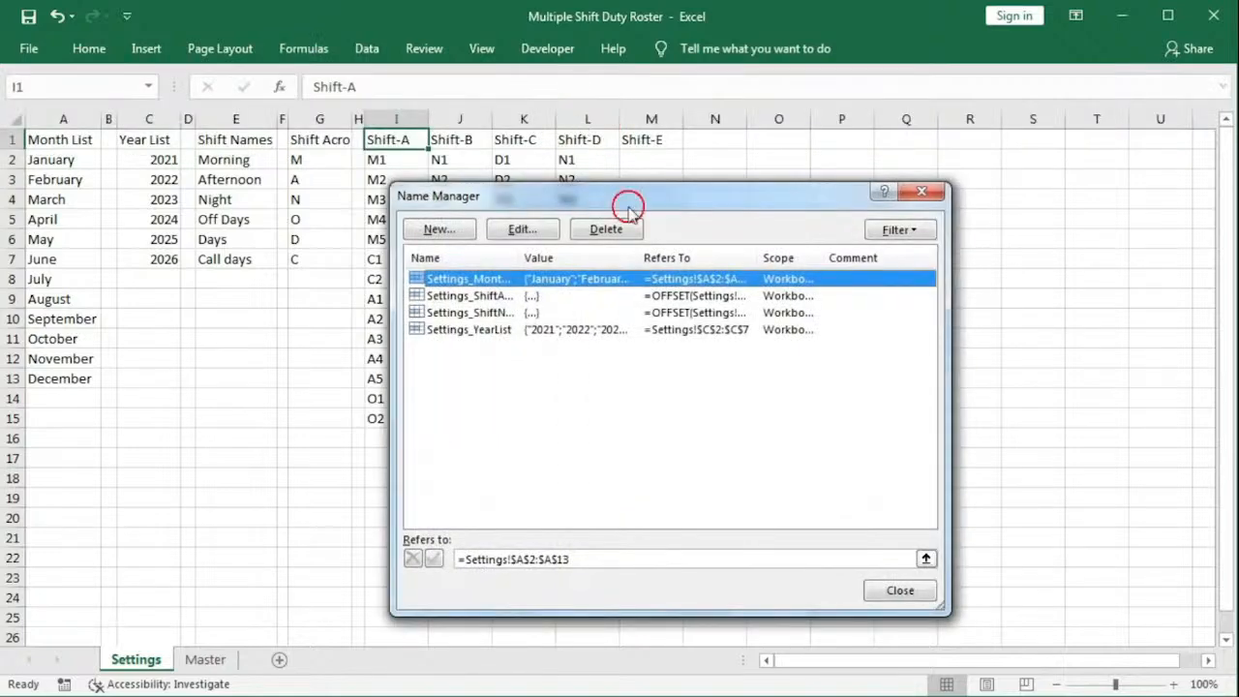
drag(628, 205, 773, 192)
click(642, 225)
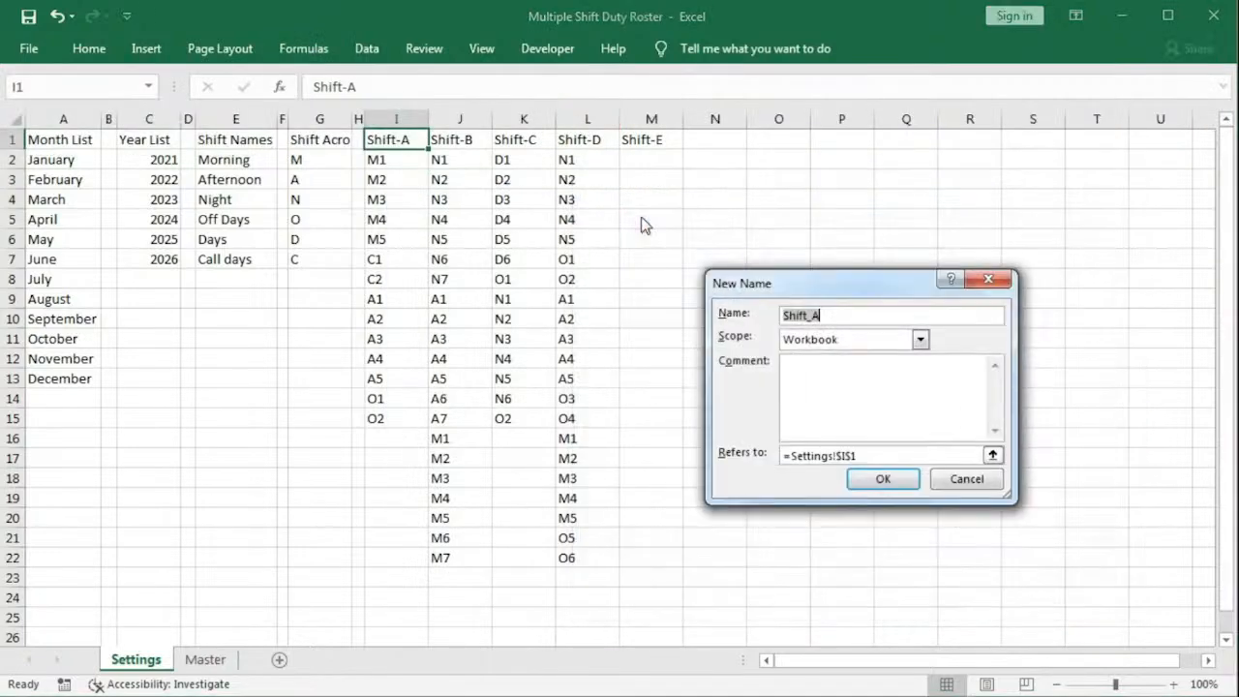
drag(762, 284, 710, 217)
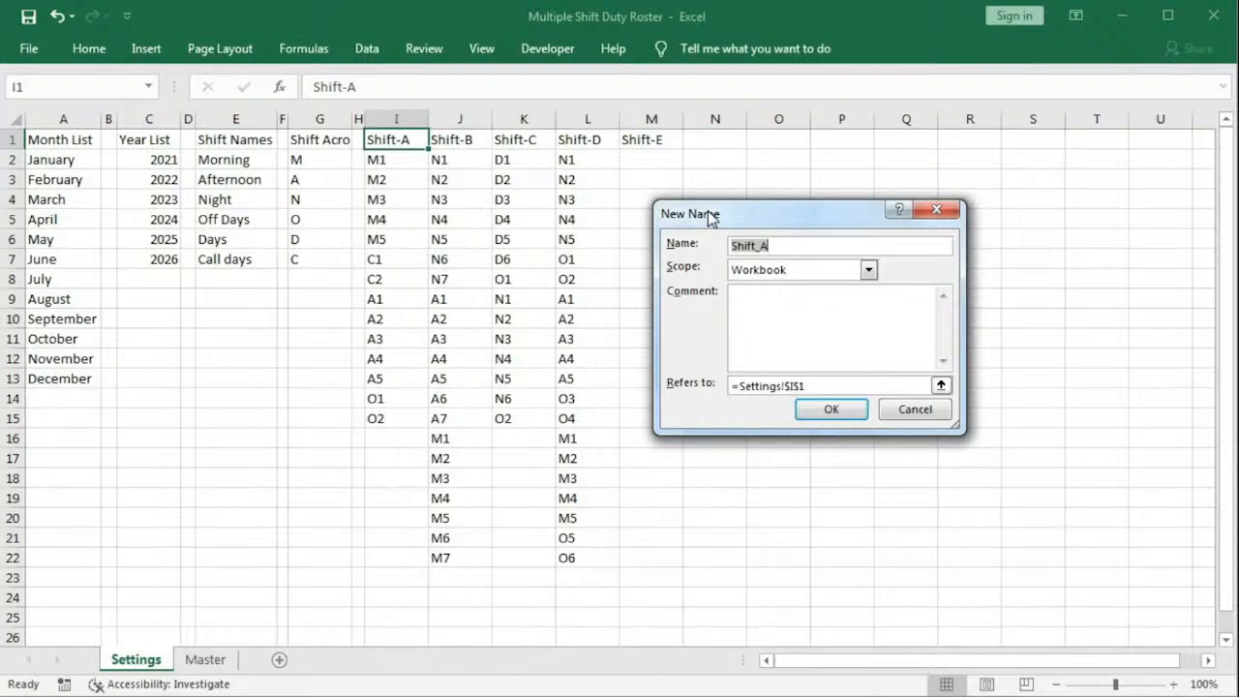
text(Settings_Shift)
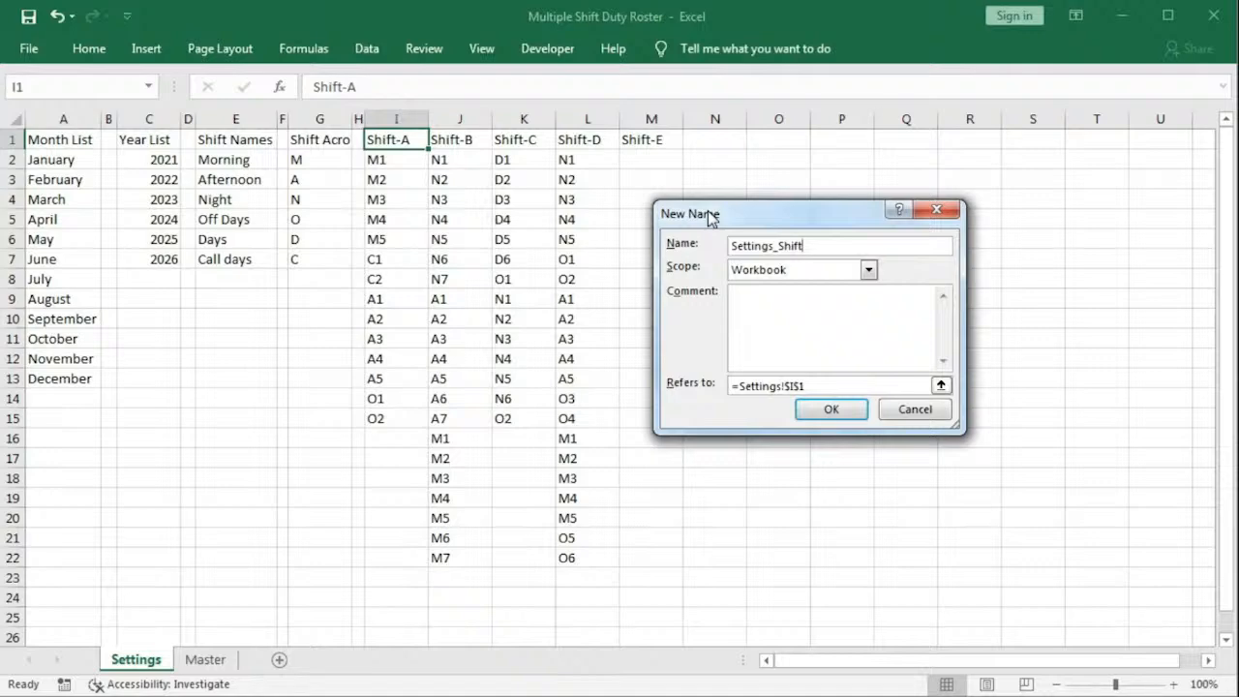
Step: Replace the Settings_Shift reference with the start of a formula, =offset(Settings!$I$1,1,match(
click(753, 385)
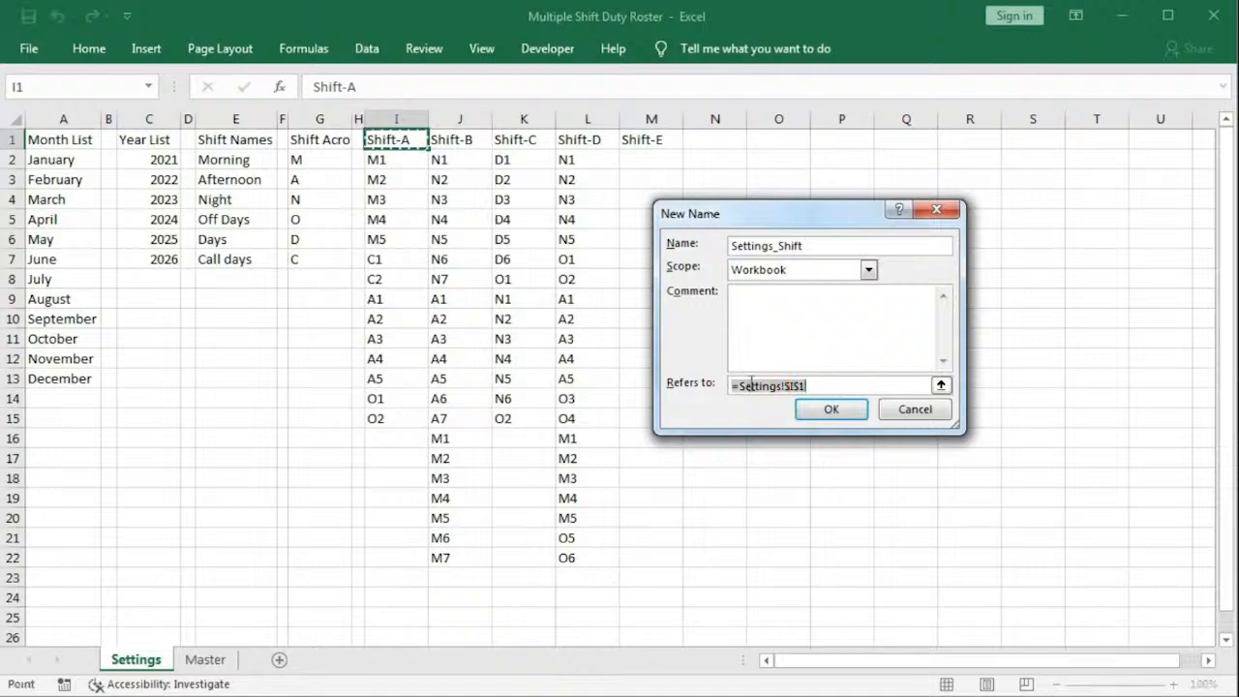
text(=of)
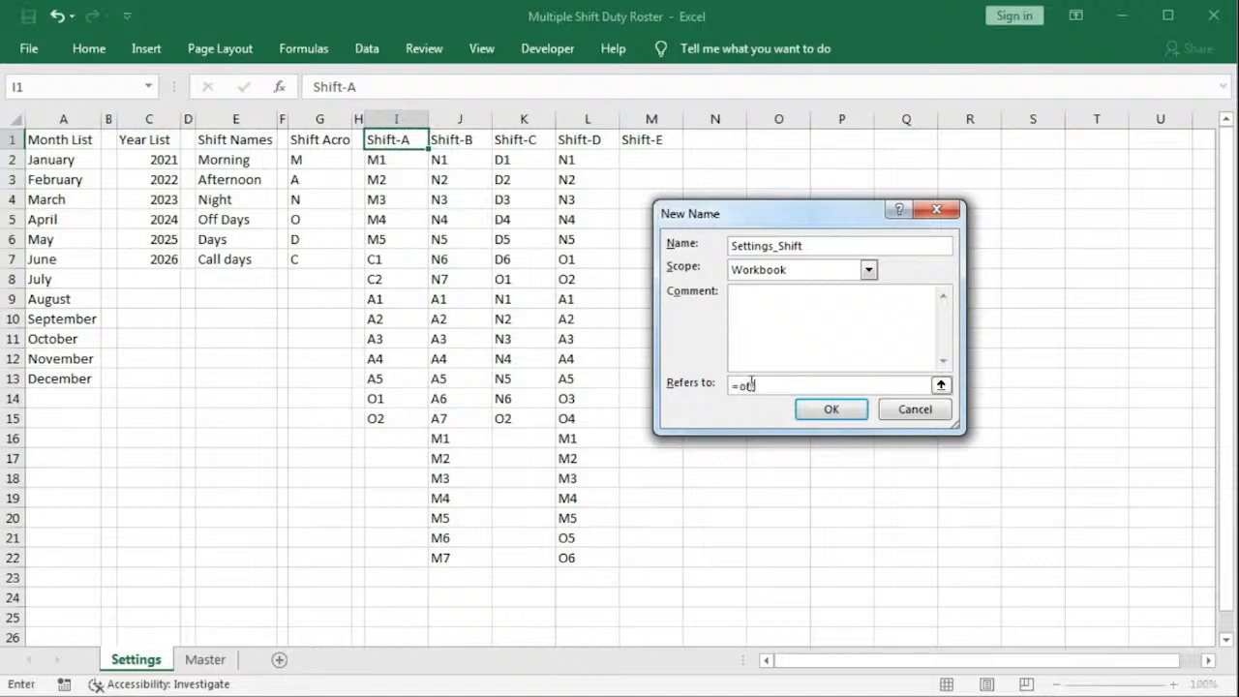
text(fset()
click(403, 139)
text(,1)
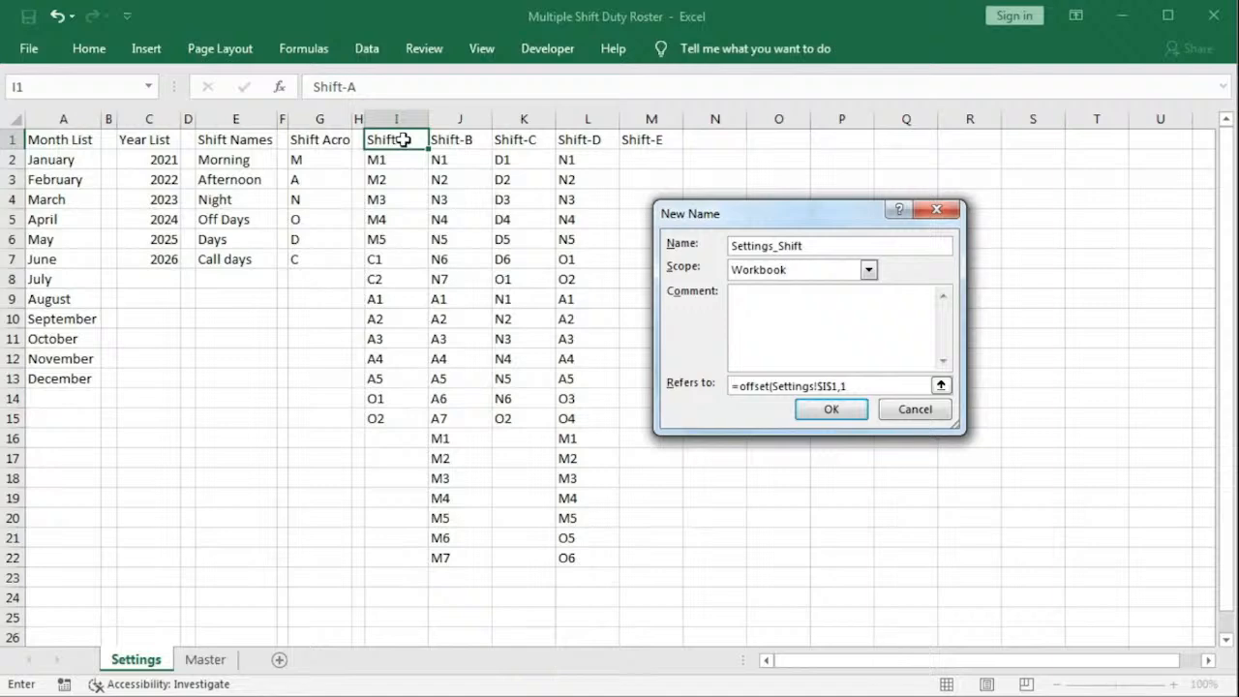
text(,)
text(match()
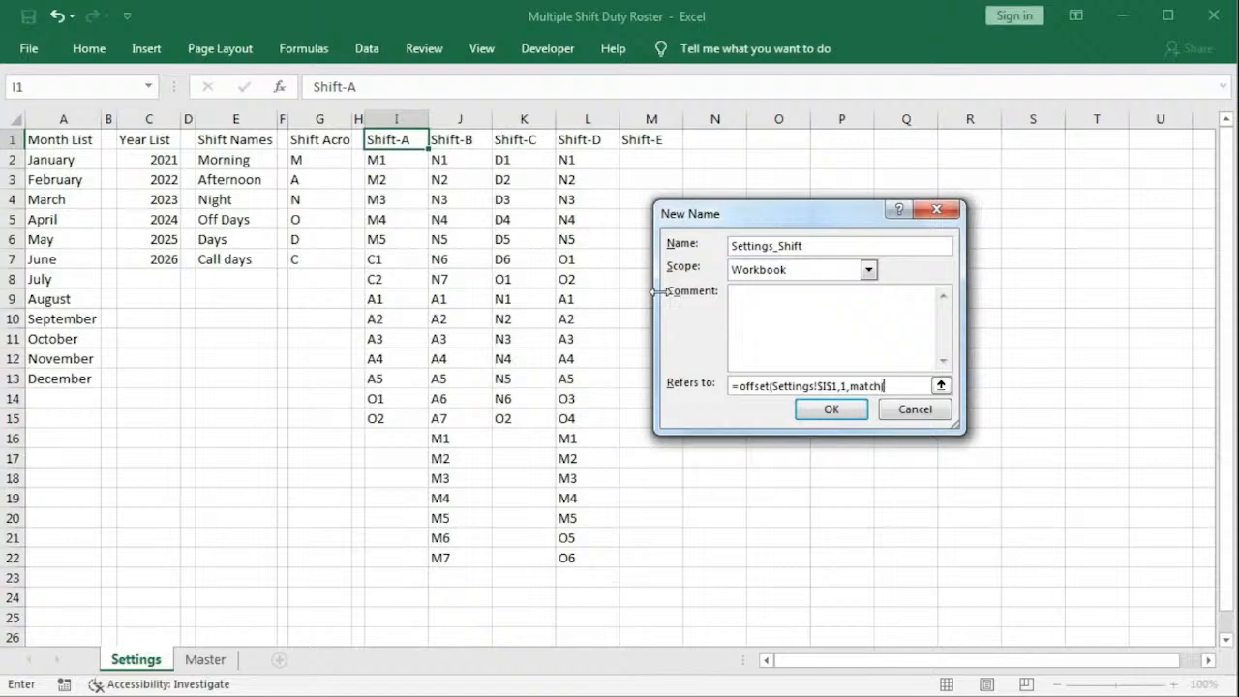
Step: Use Employee-1's shift type on the Master sheet as the MATCH lookup value, with only the column absolute (Master!$C8)
click(205, 659)
click(180, 282)
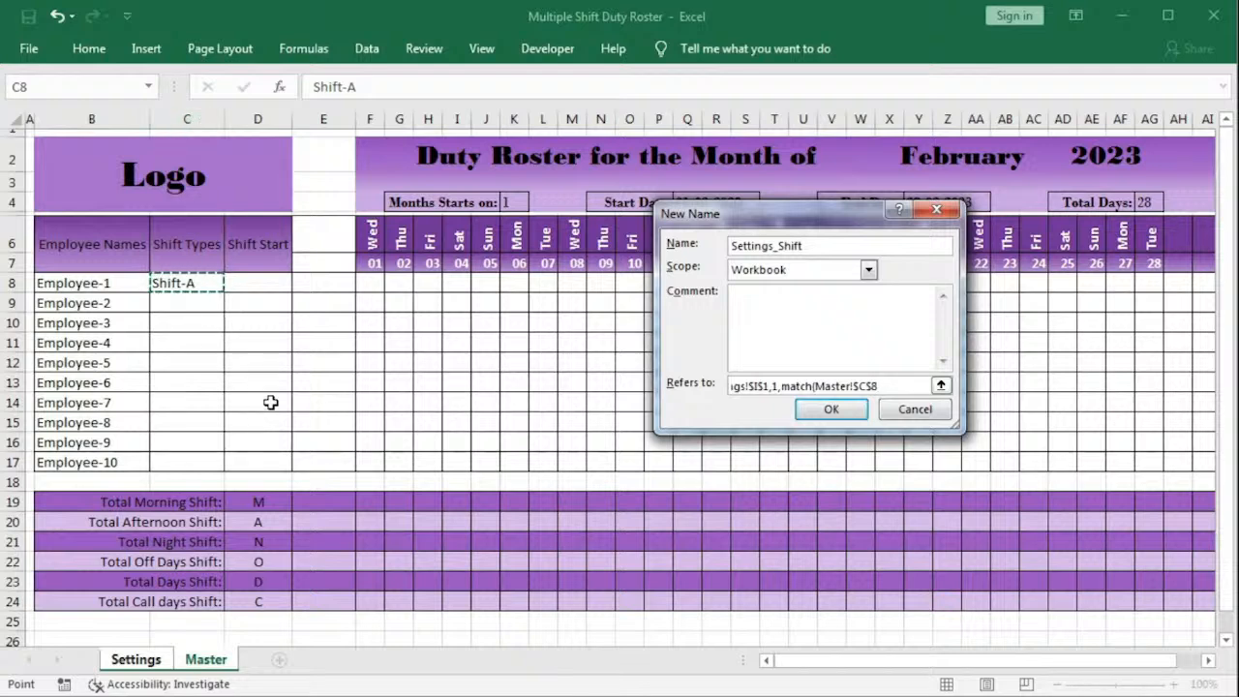
key(F4)
key(F4)
text(,)
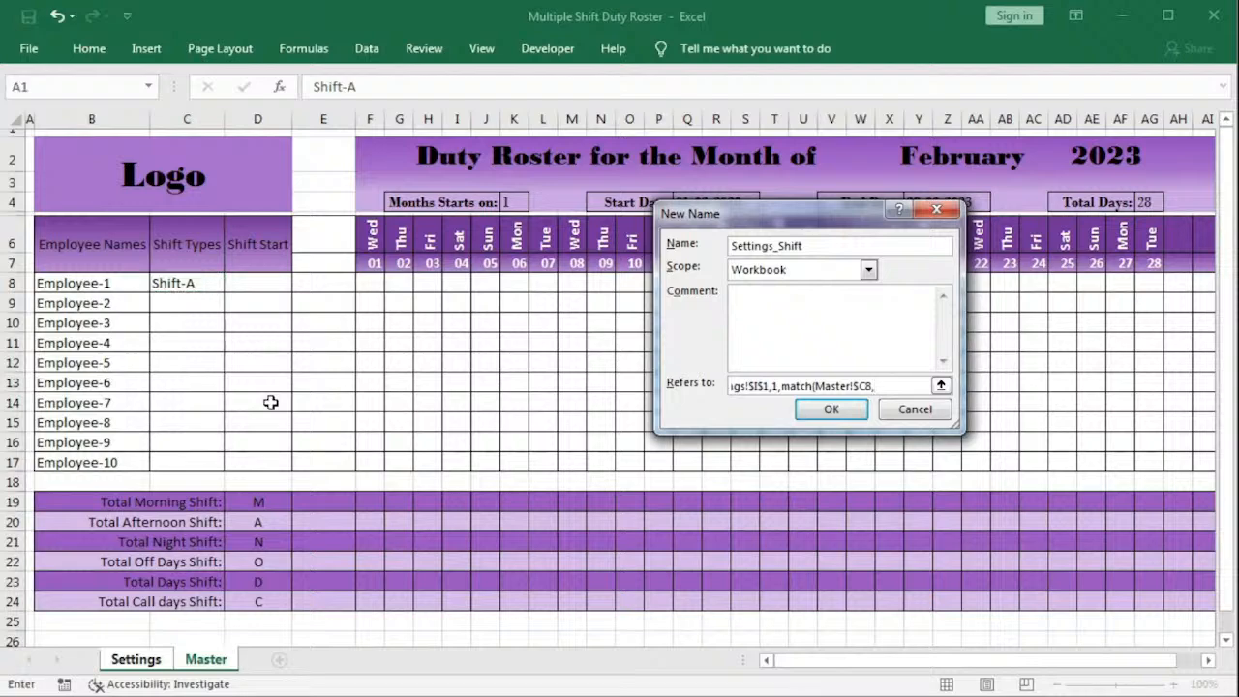
Step: Set the MATCH lookup range to the shift headers Settings!$I$1:$M$1, close the function and subtract 1
click(136, 660)
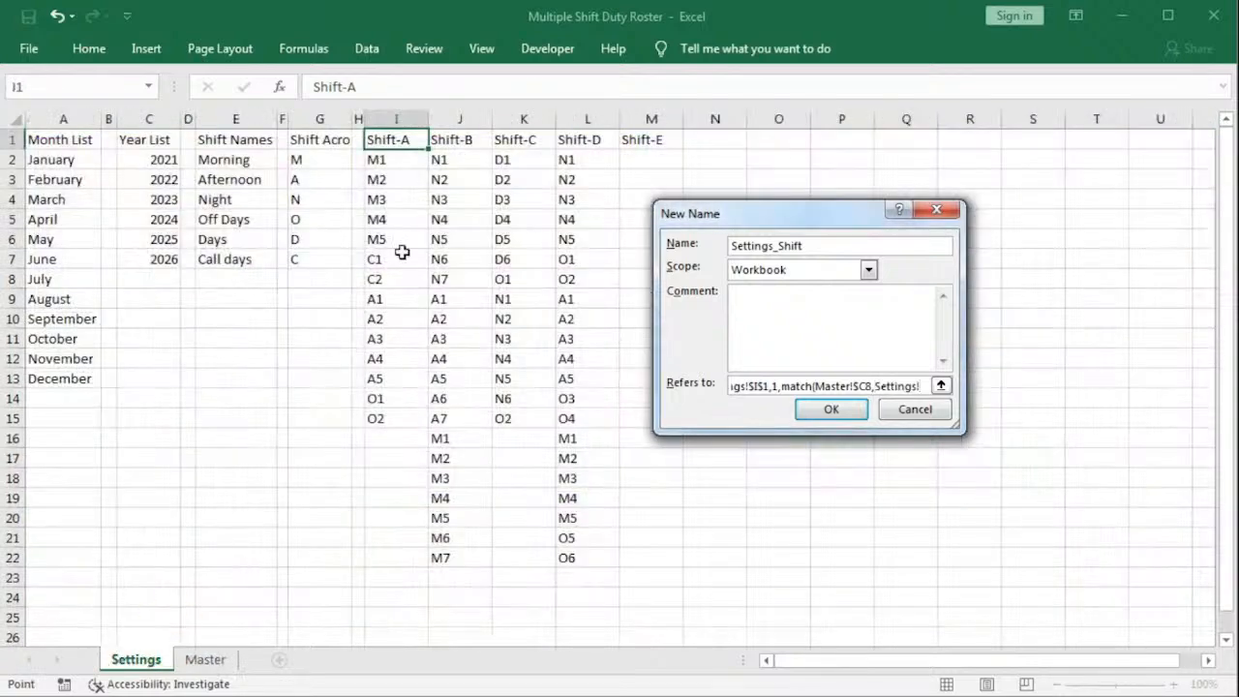
drag(399, 140, 645, 134)
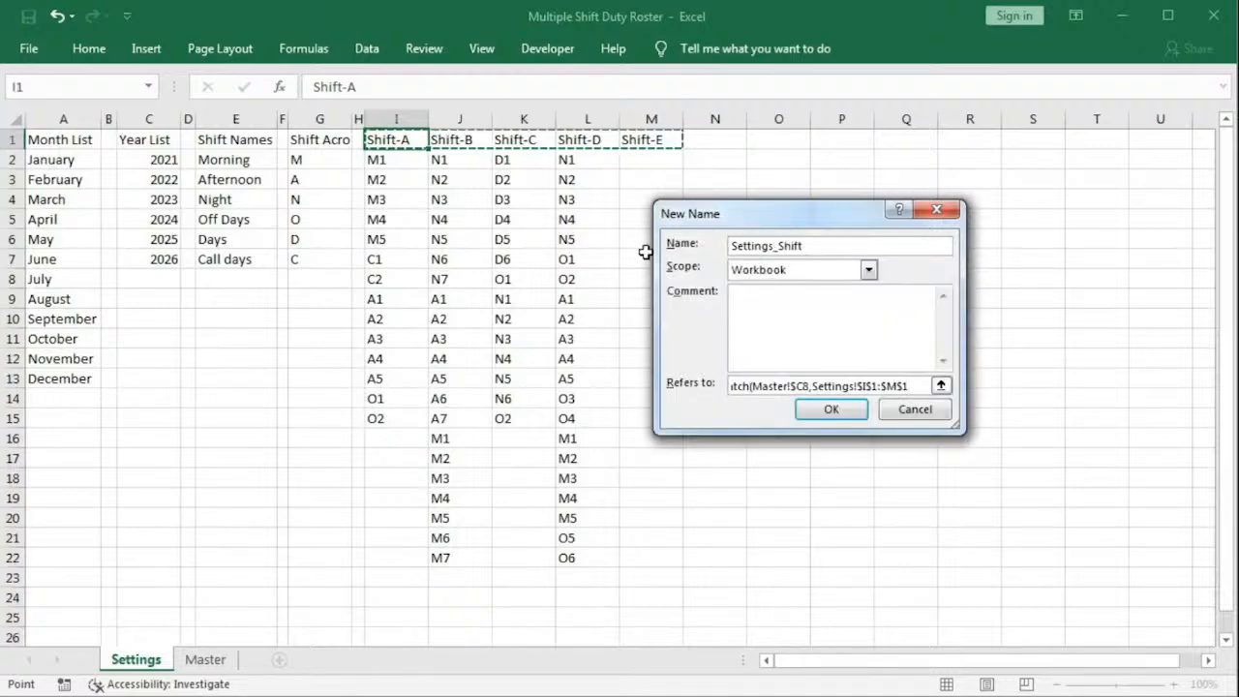
text())
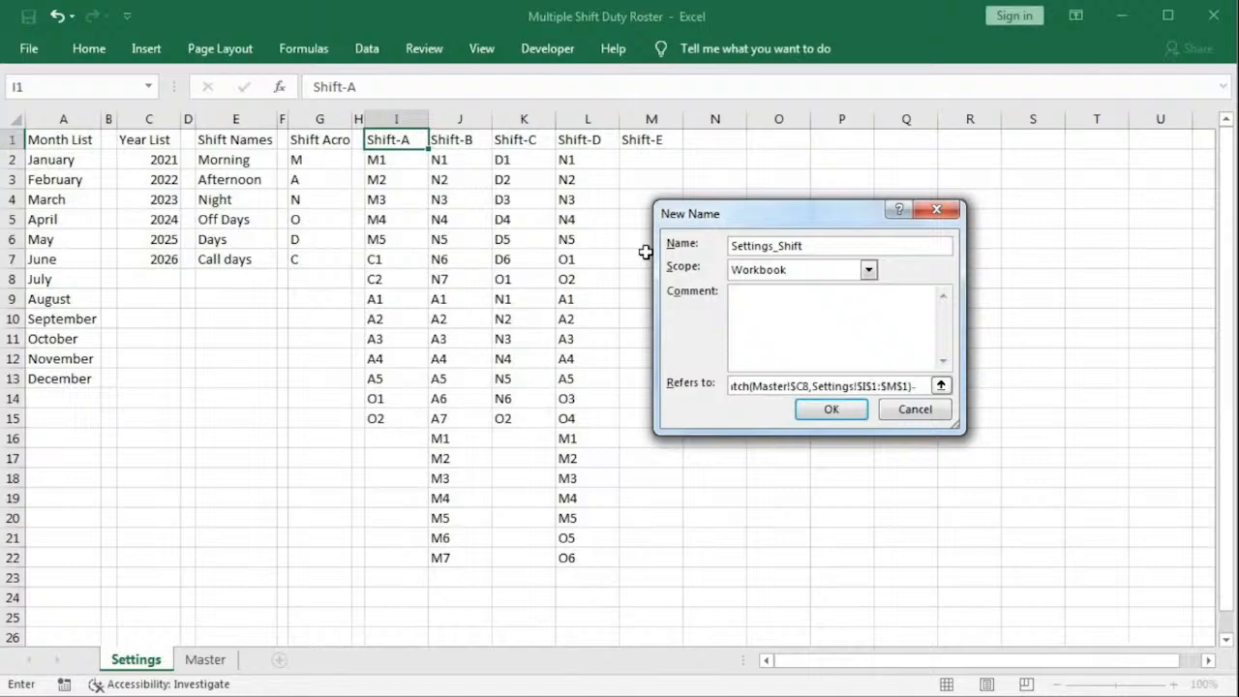
text(-1)
Step: Try to add a match type of 0 after the header range inside the MATCH function
click(904, 385)
click(931, 385)
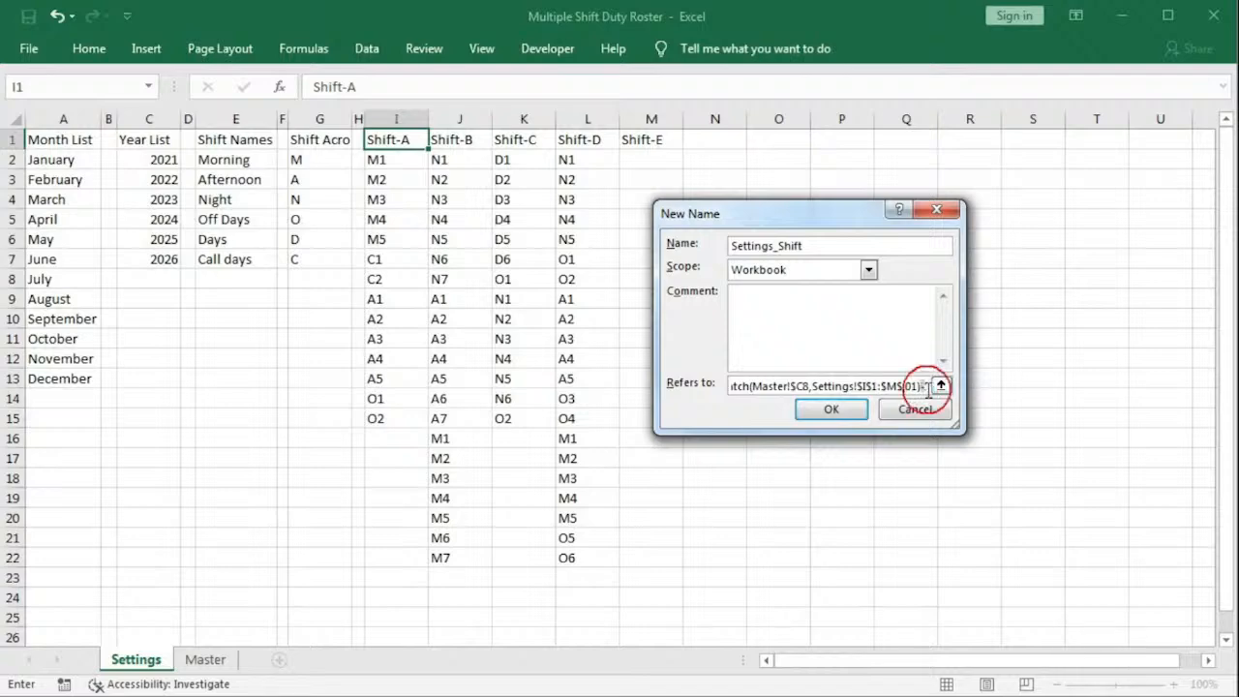
click(927, 387)
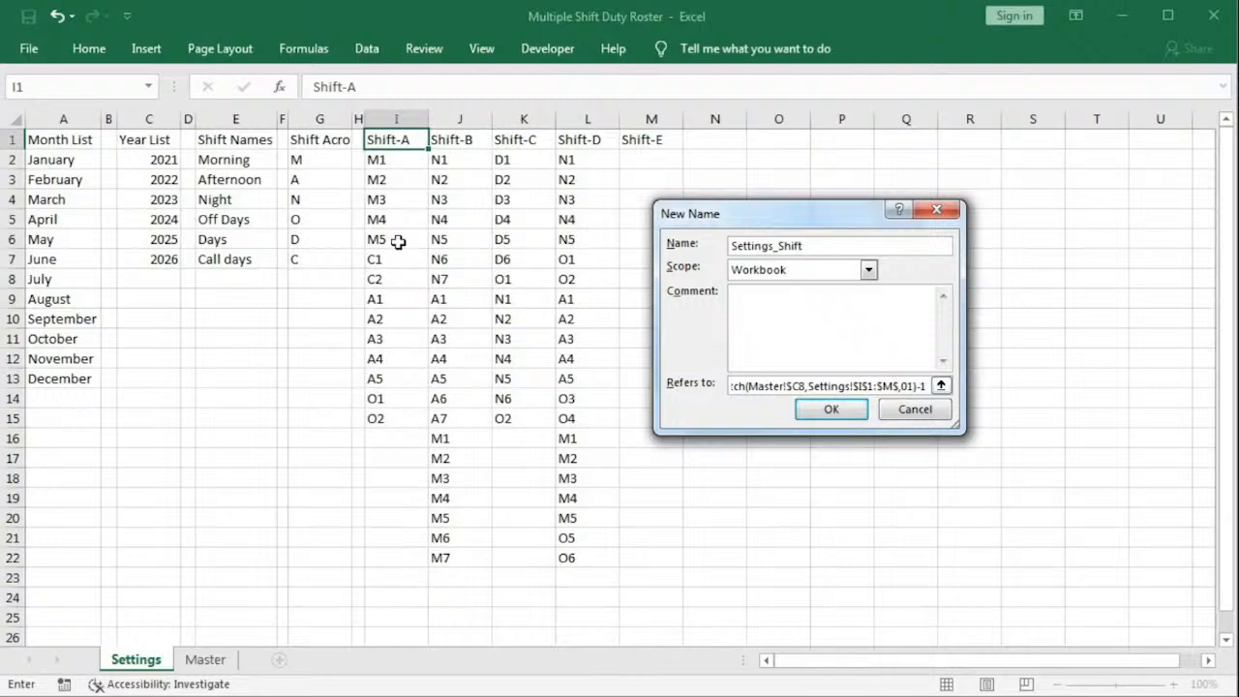
Step: Begin the height argument at the end of the formula with counta(offset(Settings!$I$1, based on the Shift-A header
click(928, 387)
key(F2)
text(,)
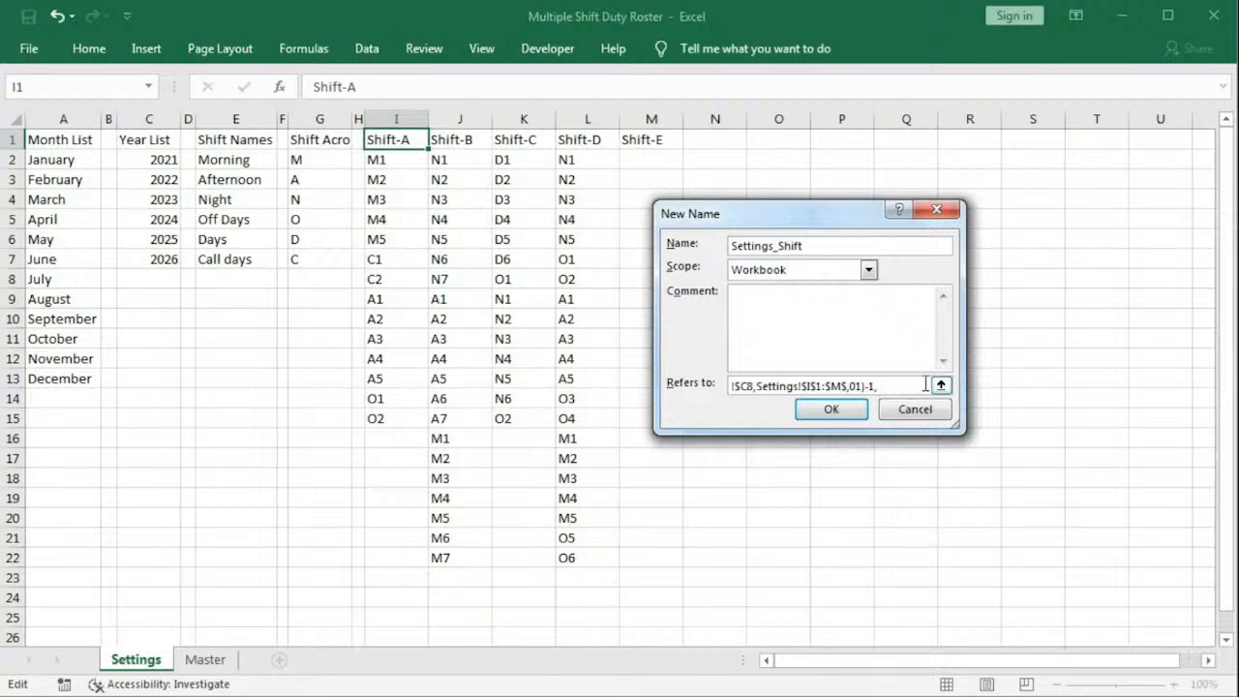
text(counta(offse)
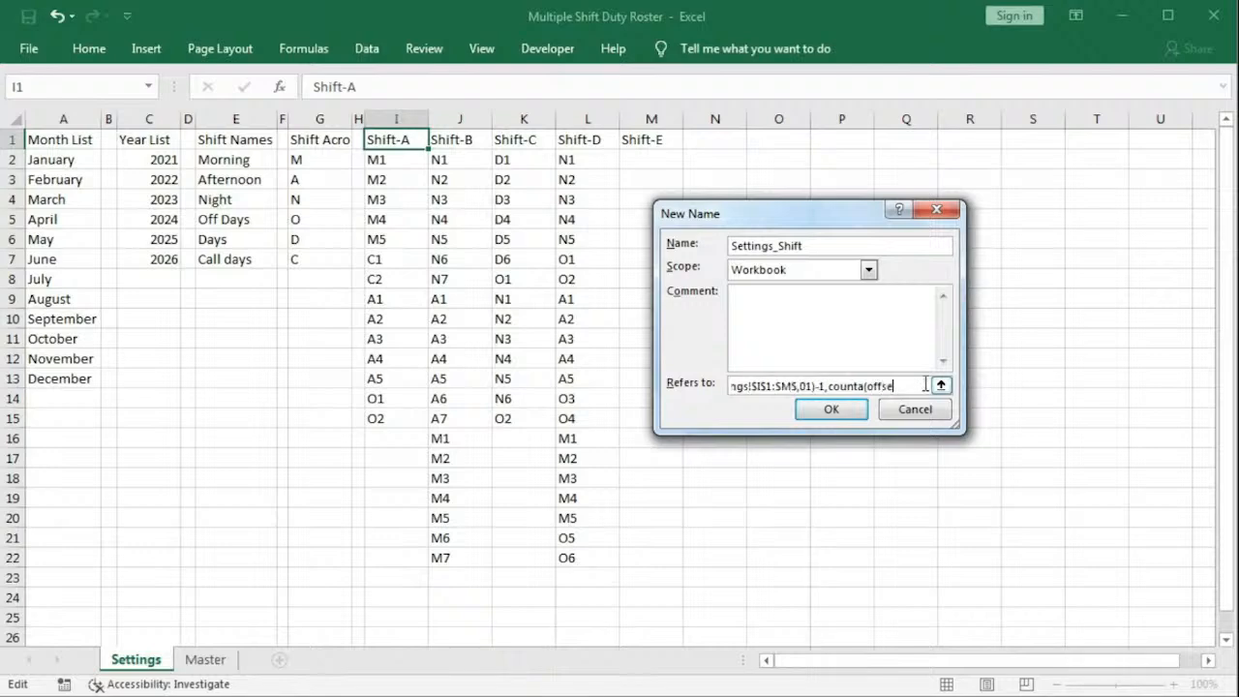
text(t()
click(389, 139)
text(,)
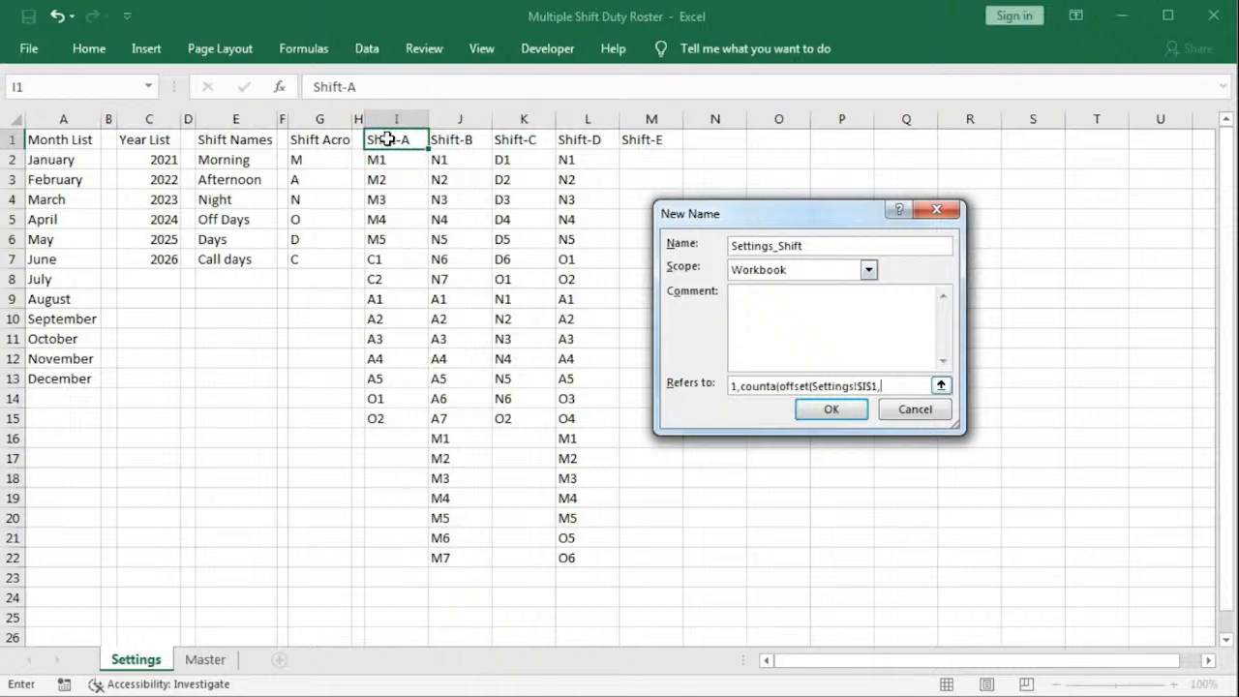
Step: Give the nested OFFSET a row offset of 1 and start its column argument as match(Master!$C$8
text(1,mat)
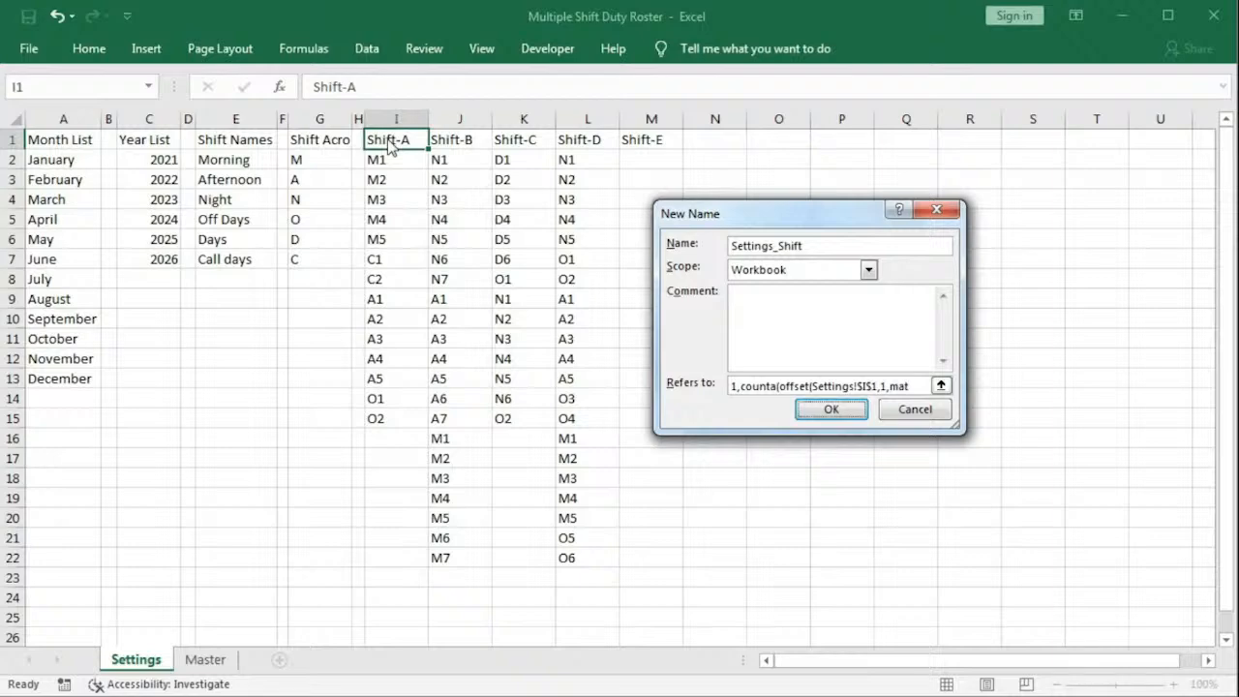
click(914, 386)
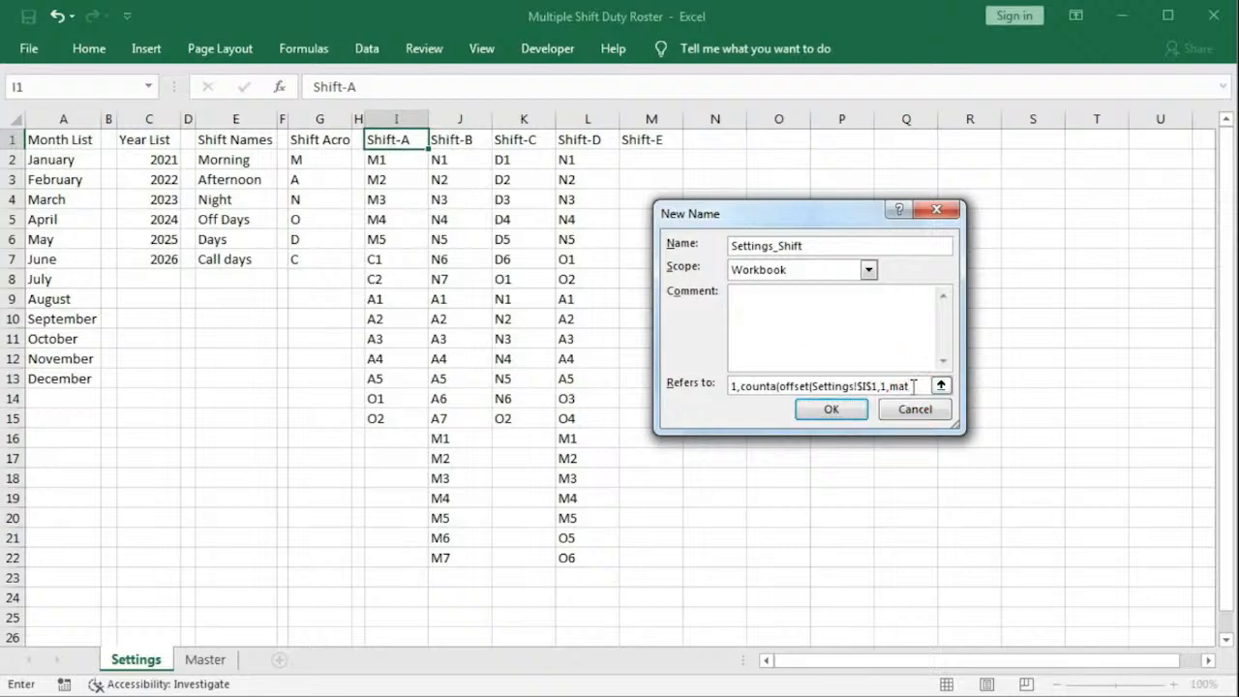
text(ch()
click(208, 659)
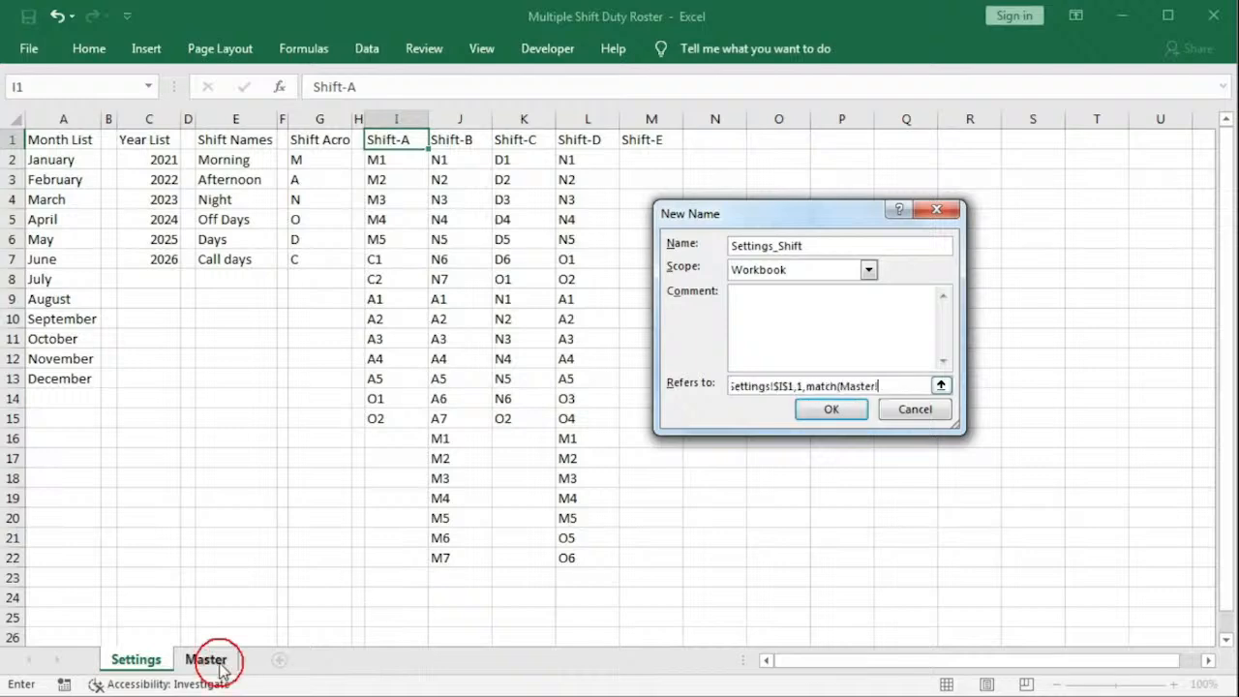
click(175, 283)
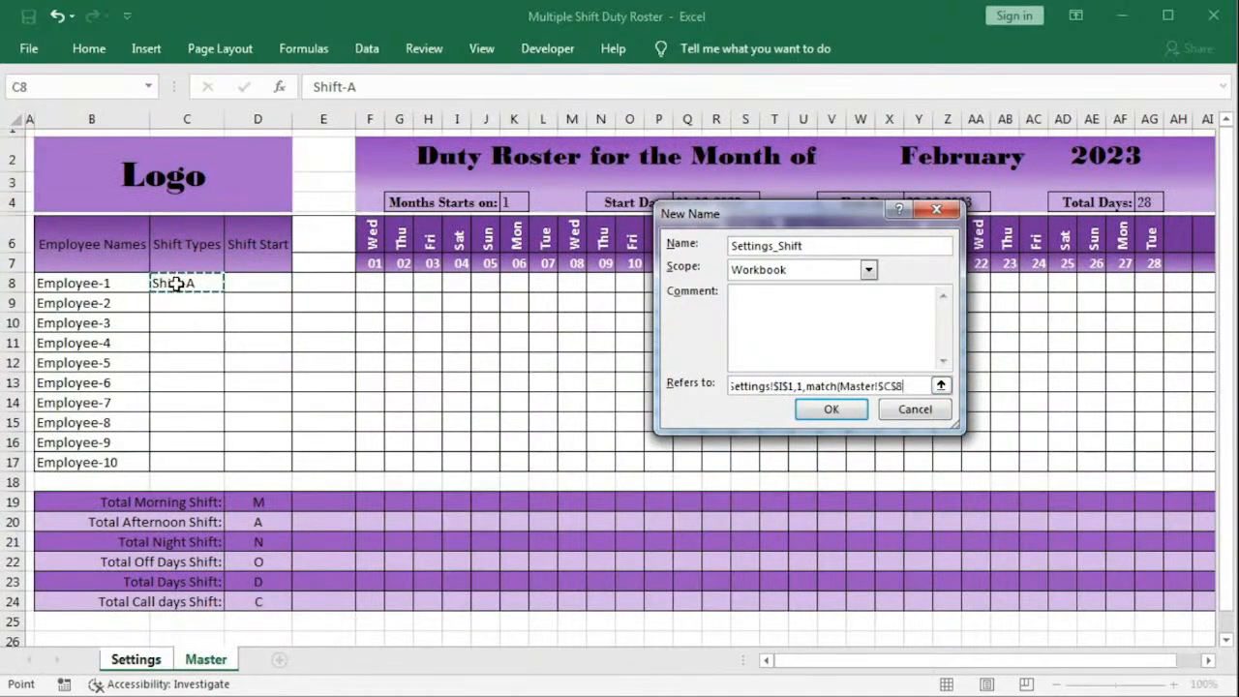
Step: Complete the Settings_Shift formula with MATCH(Master!$C8,Settings!$I$1:$M$1,0)-1,100,1)),1 and submit the new name
key(F4)
key(F4)
text(,)
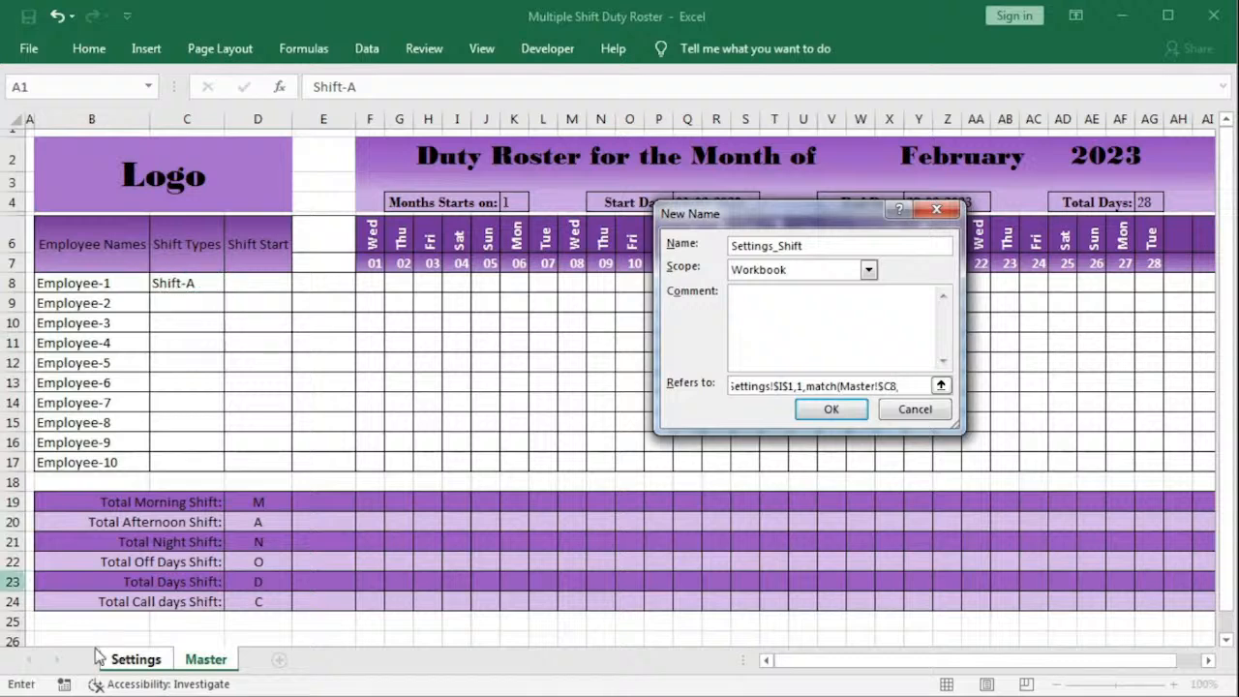
click(162, 667)
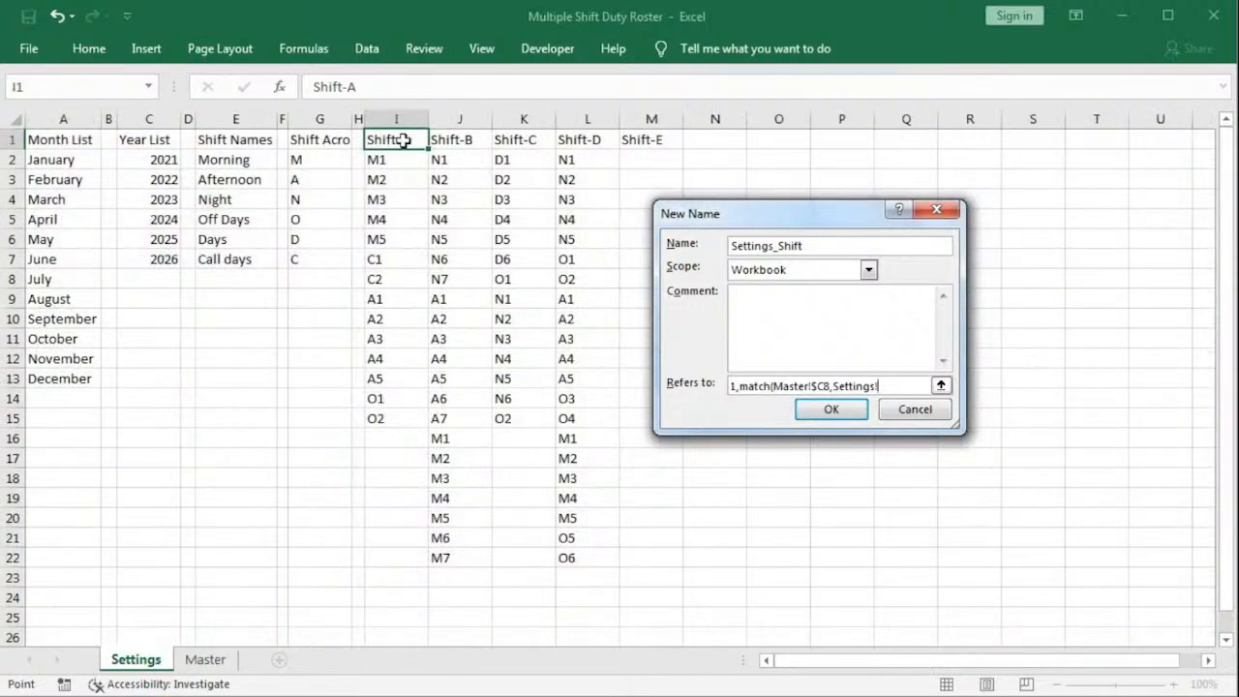
drag(397, 141, 663, 143)
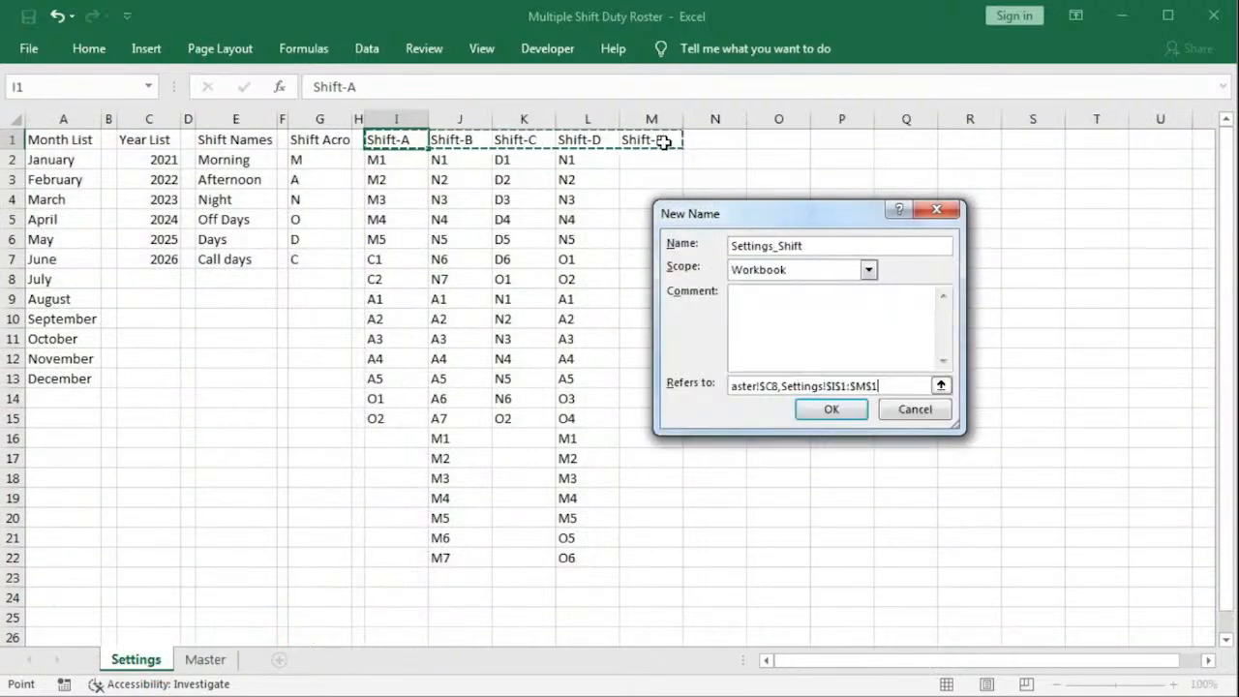
text(,0)
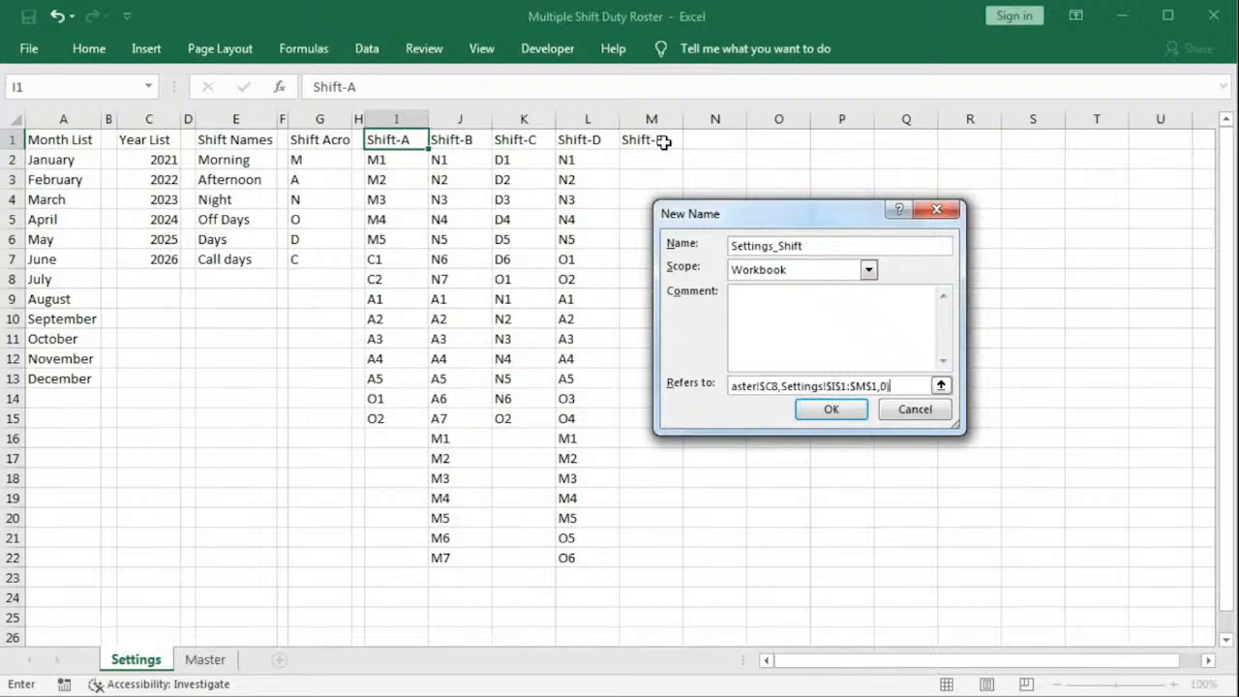
text()-1,100,1)),)
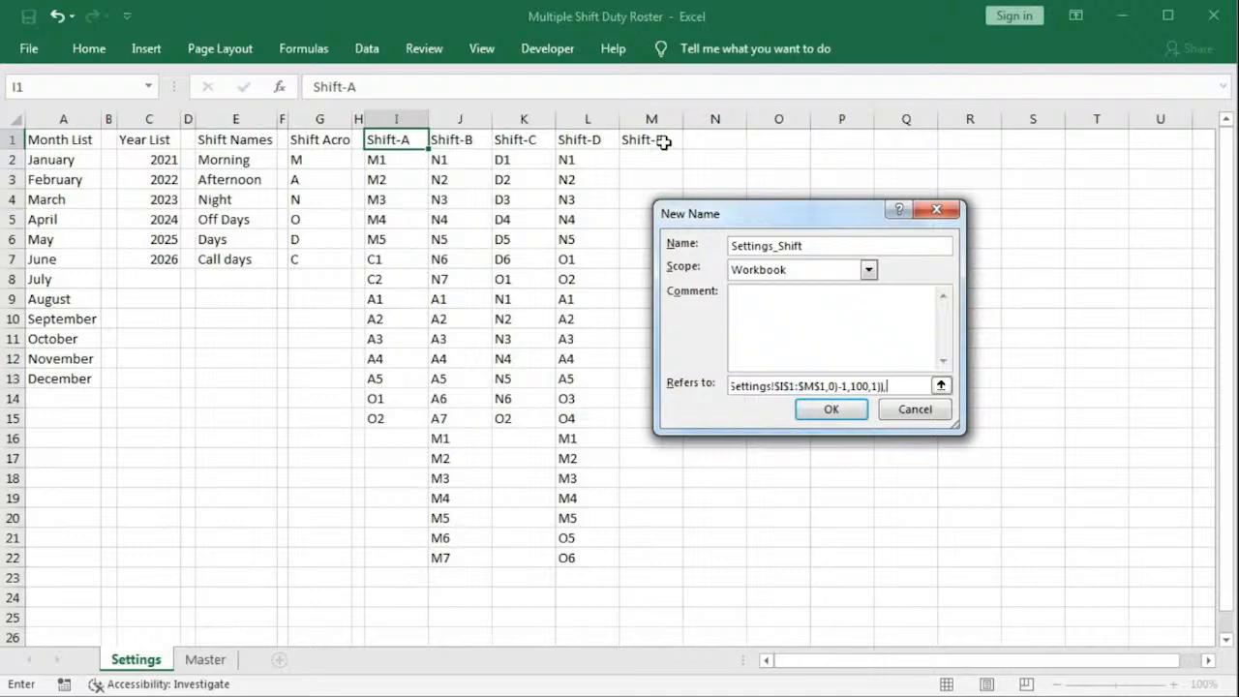
text(1)
click(811, 410)
key(Return)
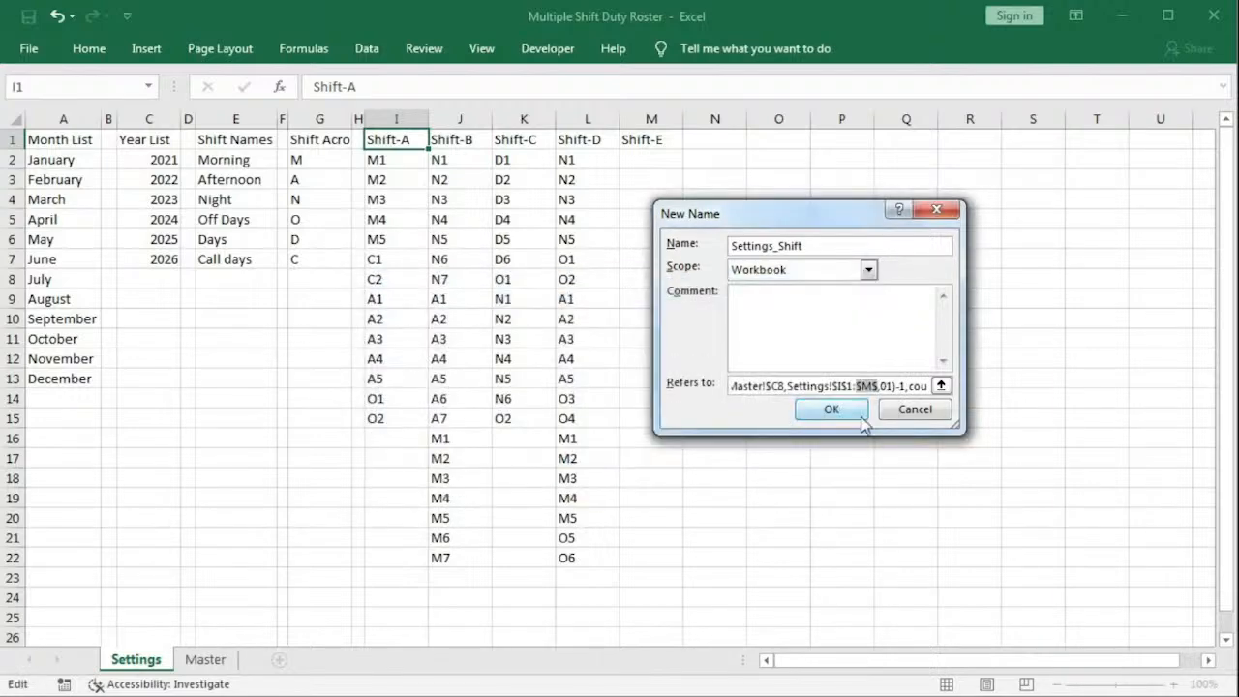
Step: Correct the MATCH arguments in the formula to Settings!$I$1:$M$1 and 0, save the Settings_Shift name, and check its range
click(880, 387)
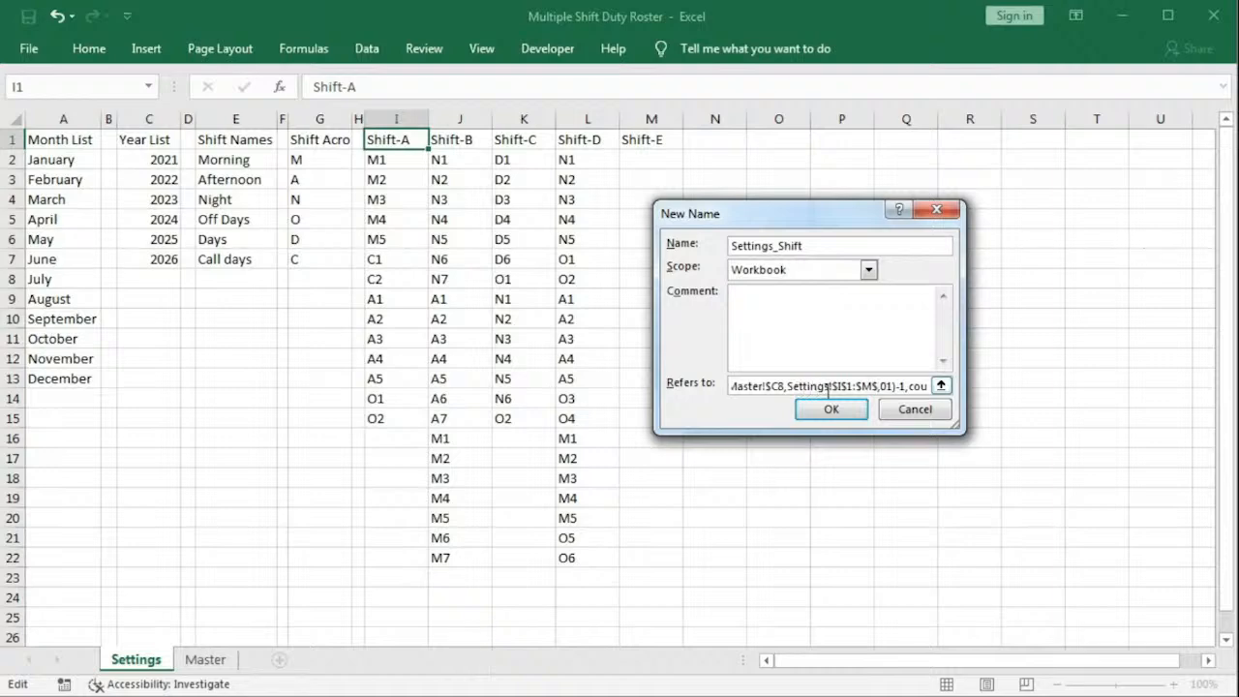
click(889, 391)
text(1)
key(BackSpace)
click(844, 416)
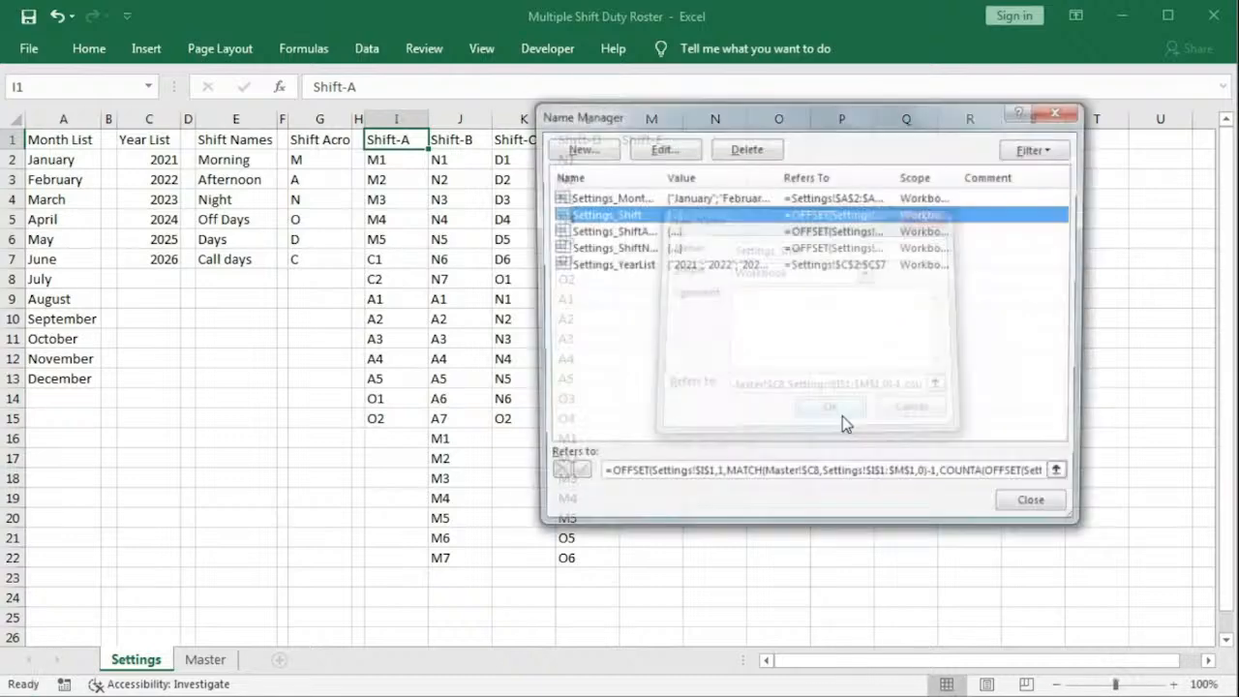
click(778, 485)
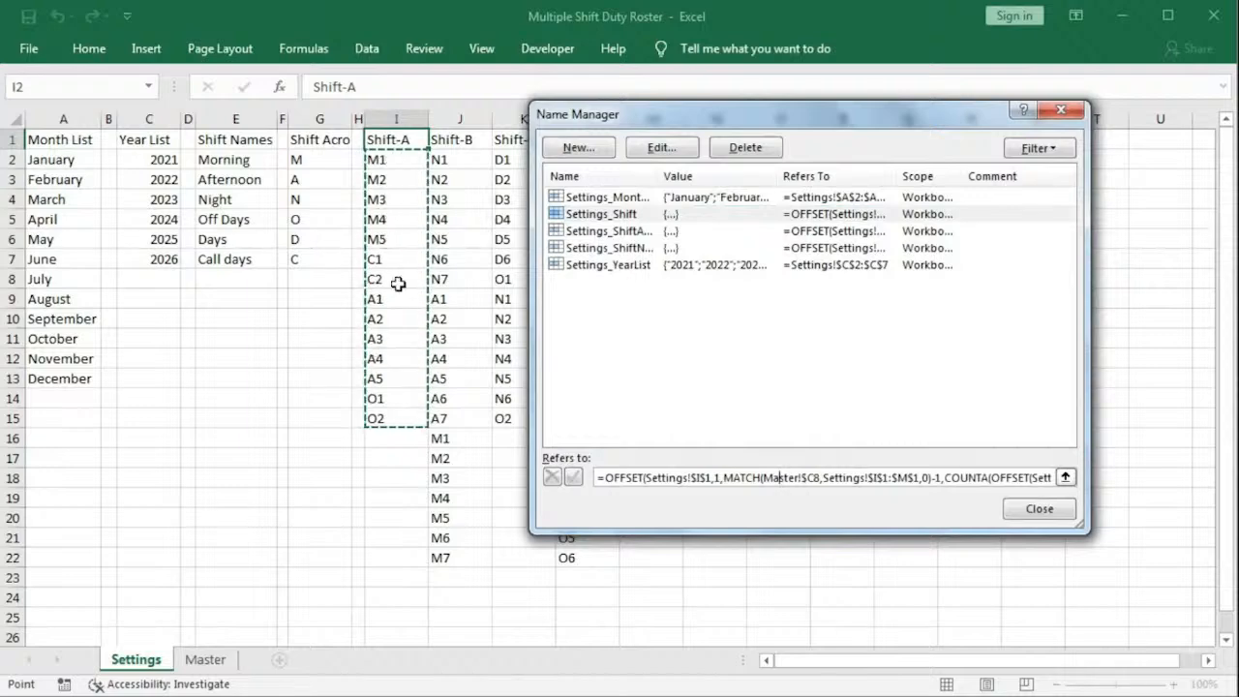
click(1038, 510)
Step: Set Employee-1's shift type on the Master sheet to Shift-B
click(201, 660)
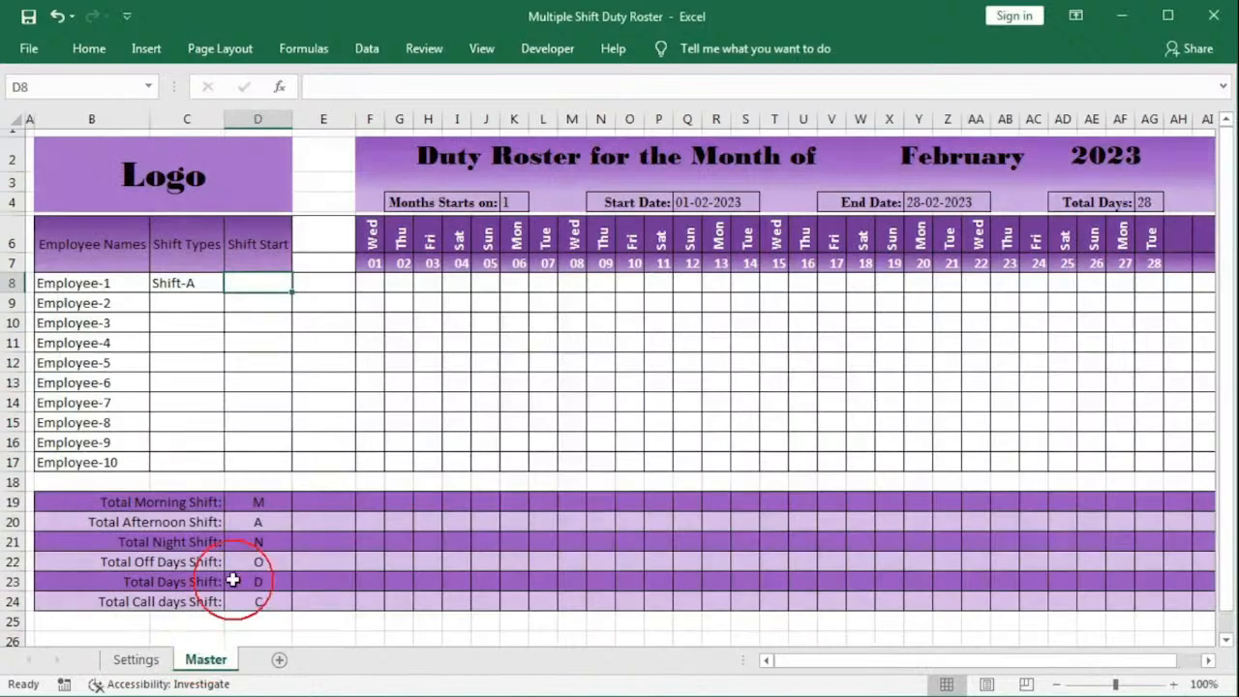
click(196, 282)
click(233, 282)
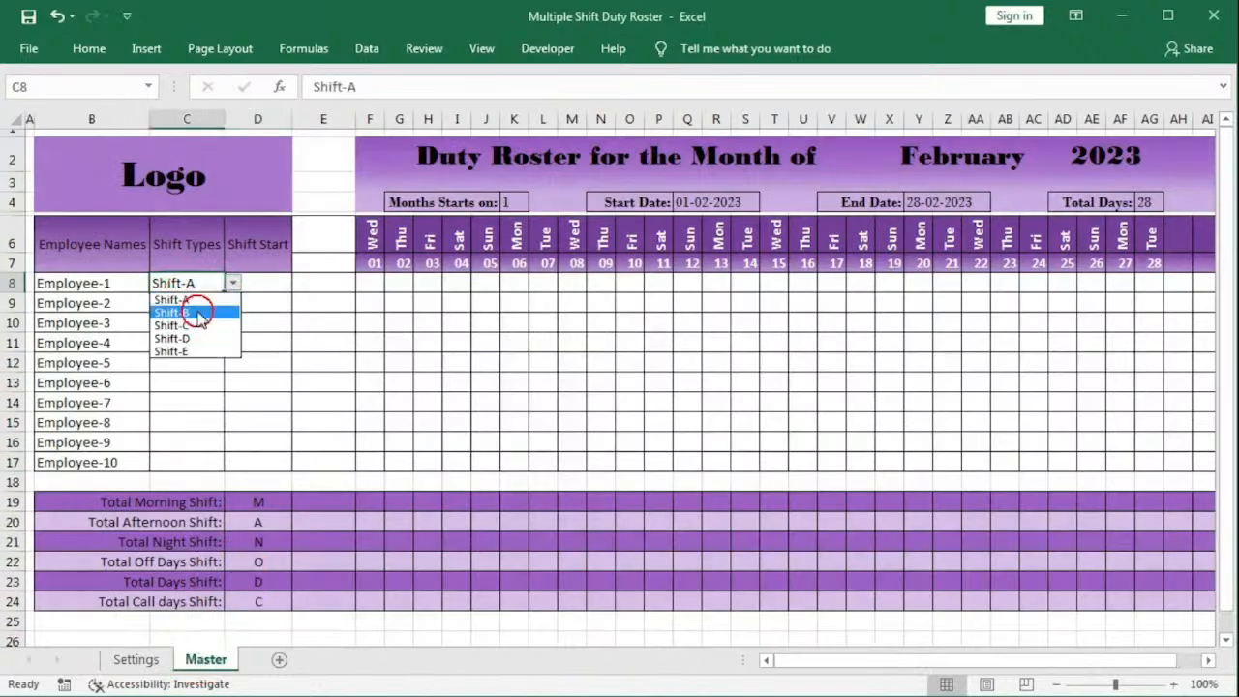
click(193, 314)
Step: Check which cells on the Settings sheet the Settings_Shift name covers for Shift-B
click(135, 659)
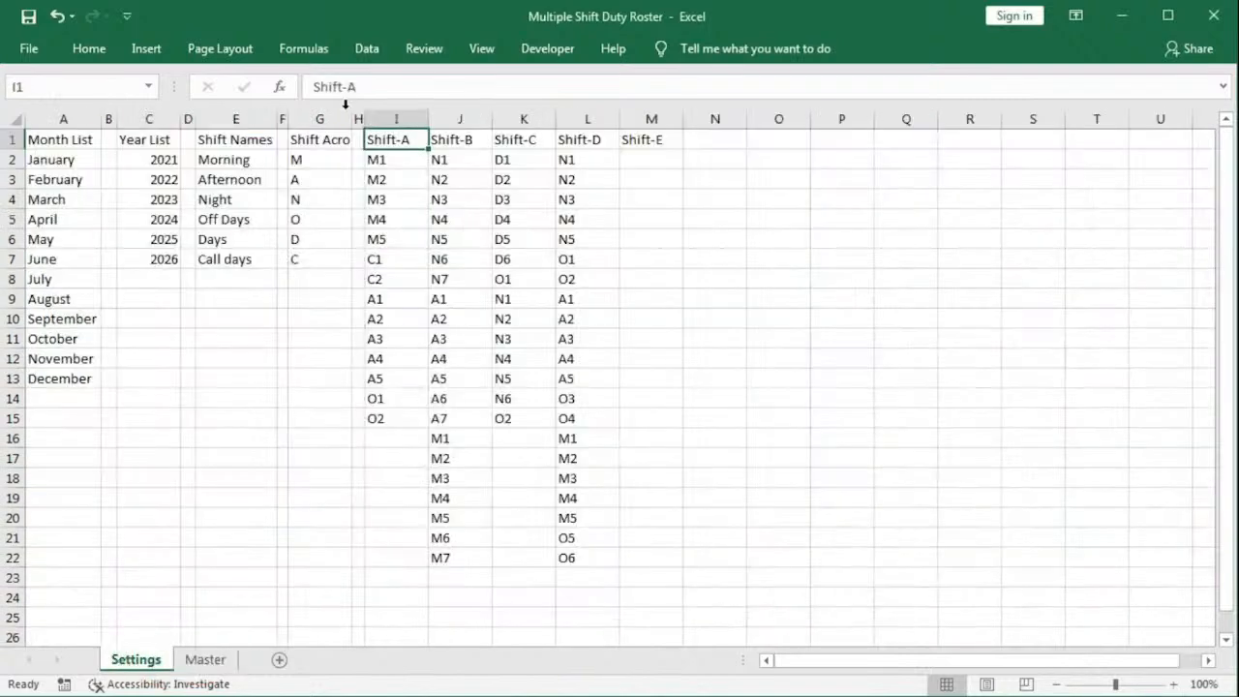
click(291, 48)
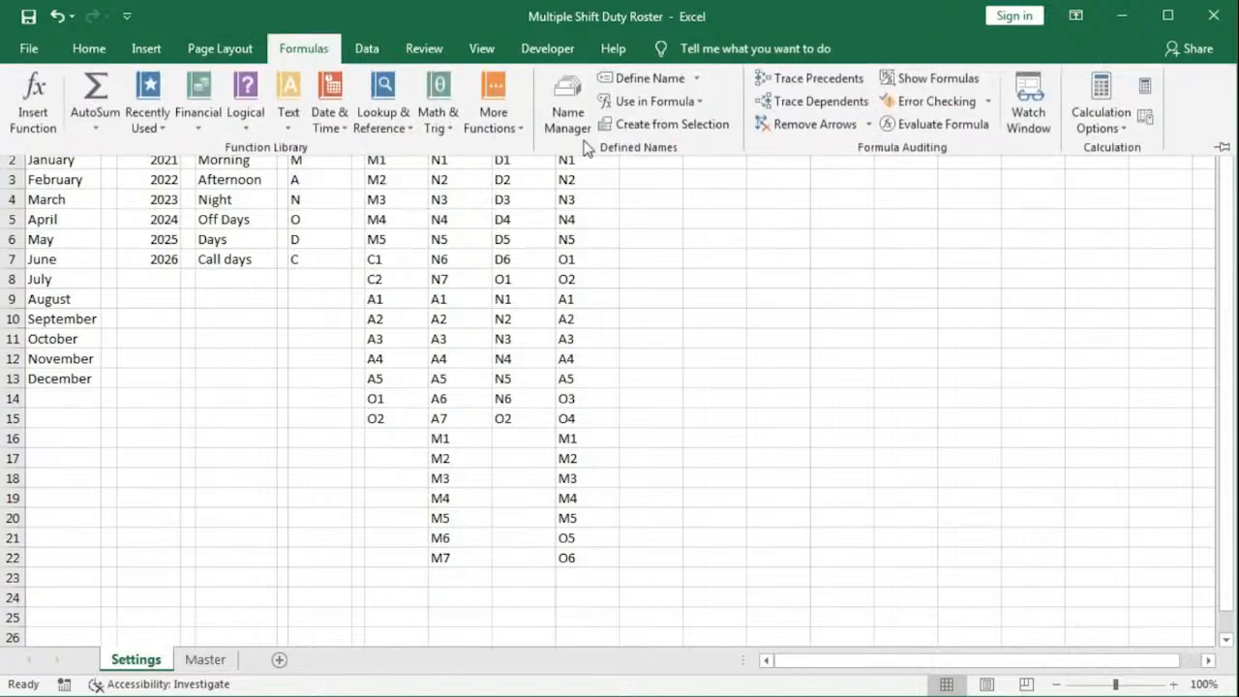
click(579, 116)
click(620, 214)
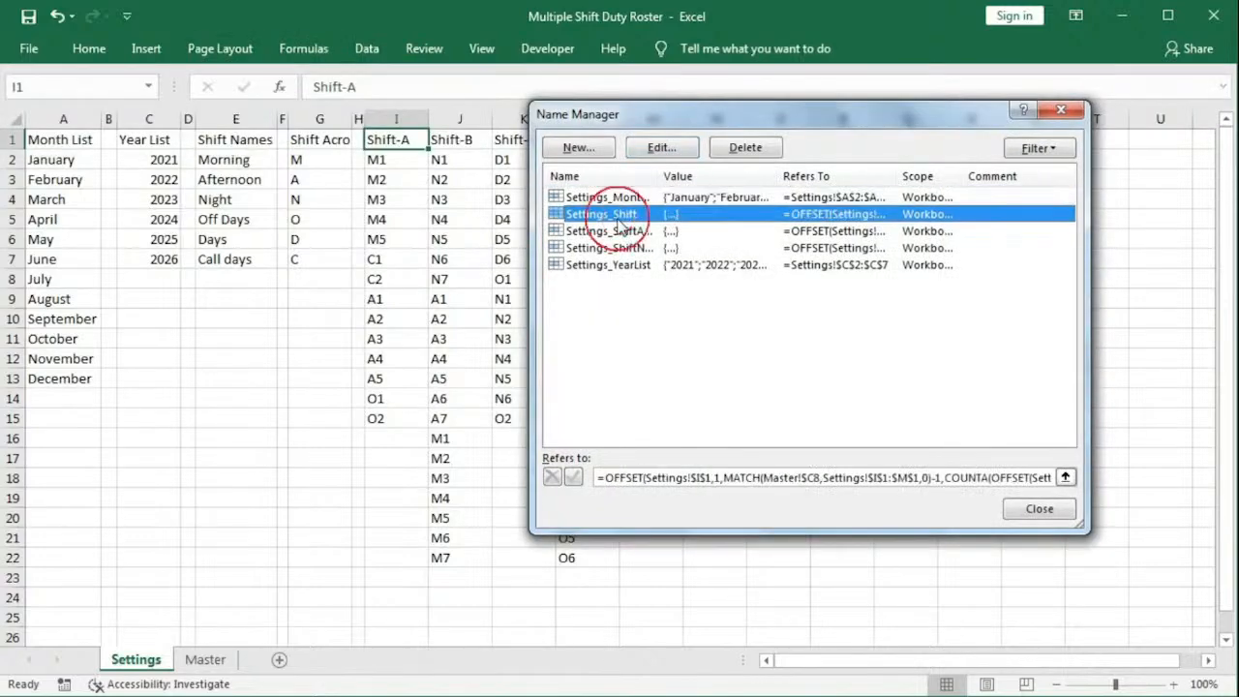
click(666, 475)
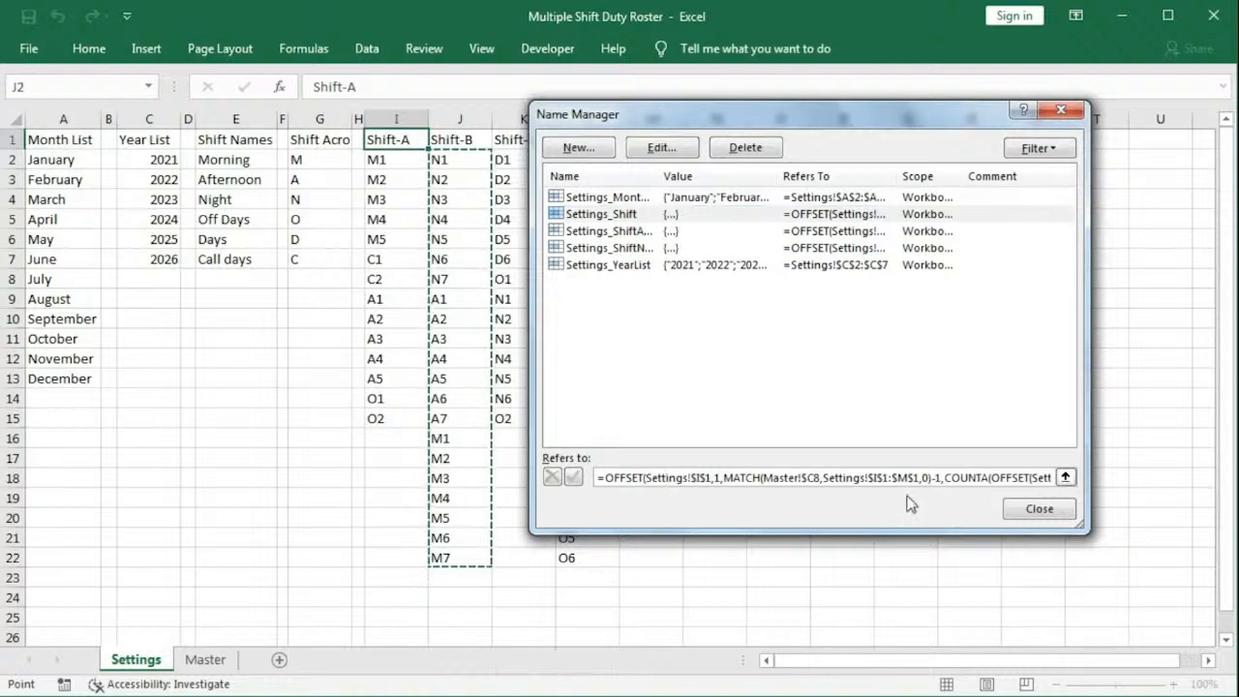
click(1012, 510)
Step: Change Employee-1's shift type on the Master sheet to Shift-C
click(204, 660)
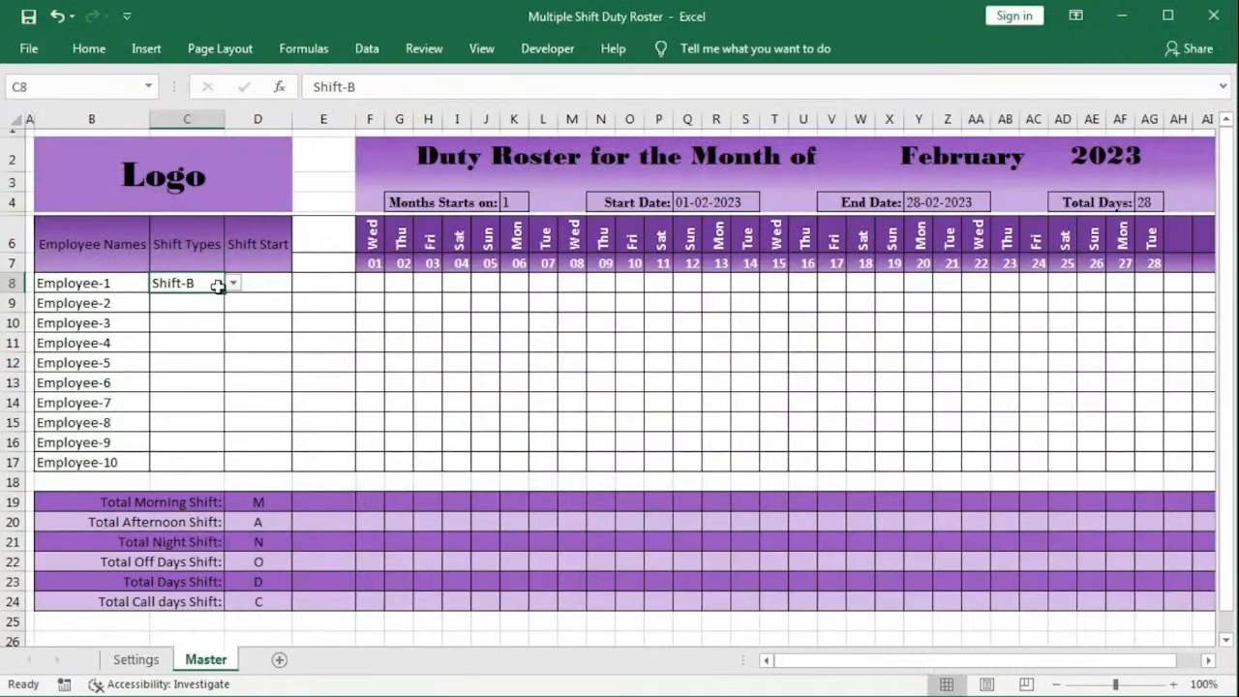
click(230, 284)
click(172, 325)
Step: Check which cells on the Settings sheet the Settings_Shift name covers for Shift-C
click(135, 659)
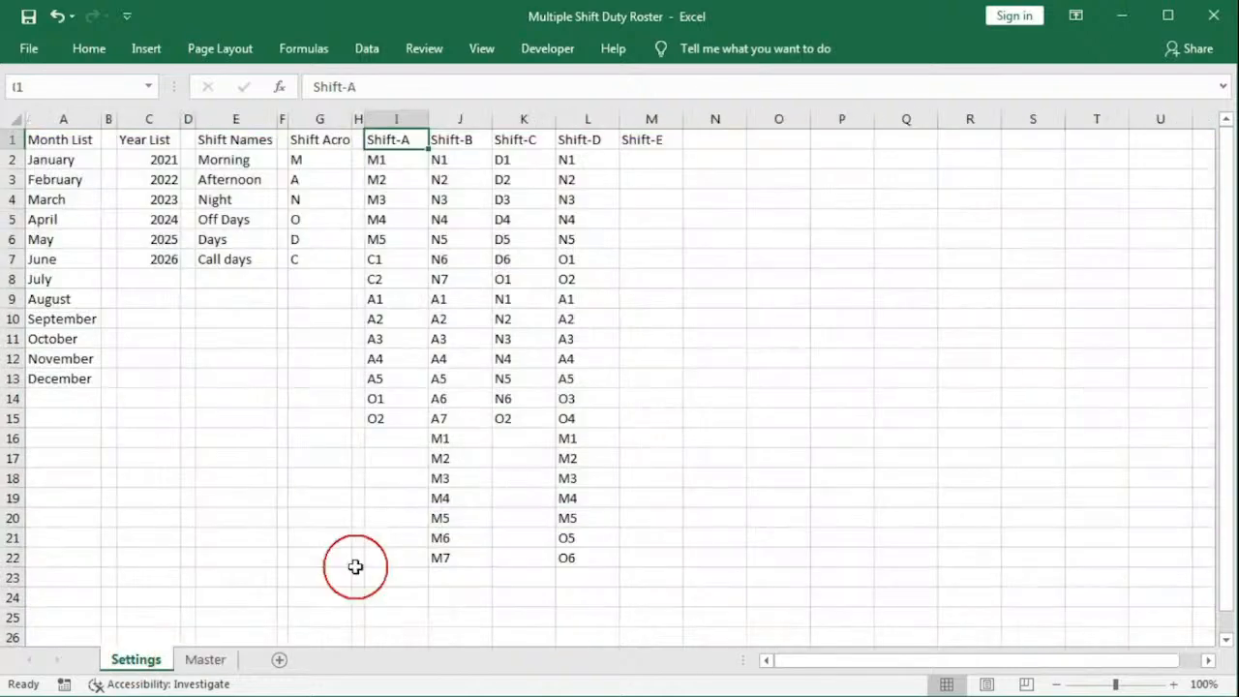
click(303, 49)
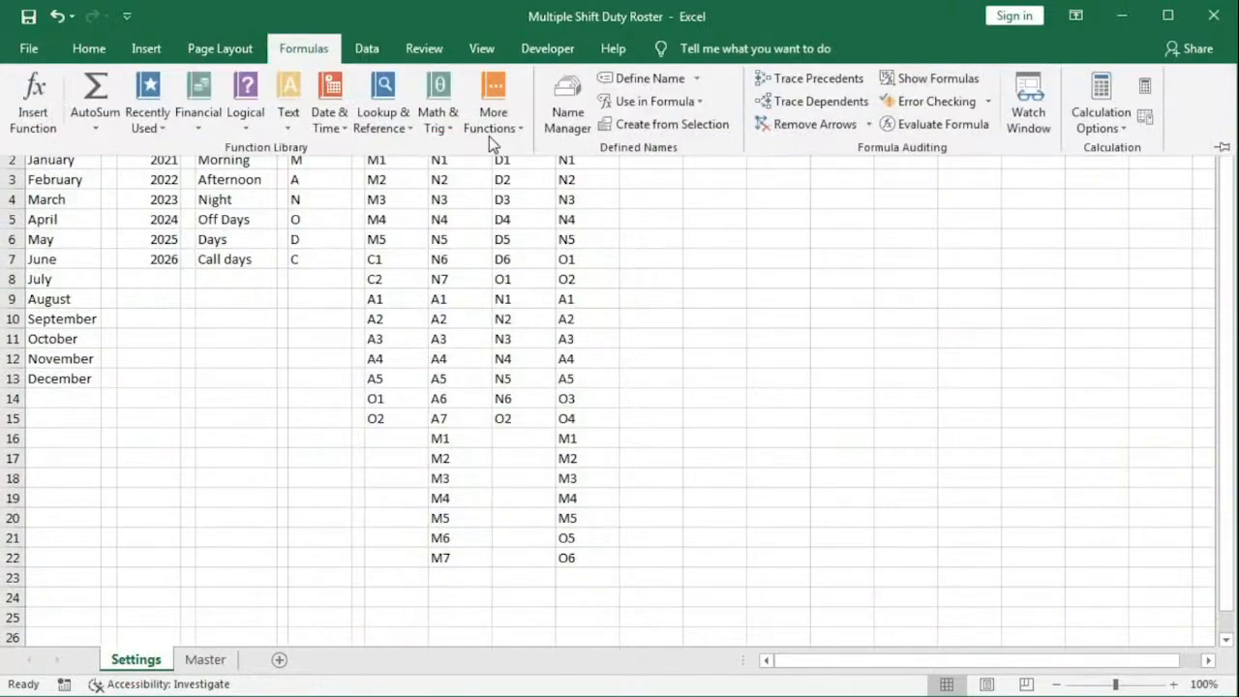
click(567, 108)
click(622, 221)
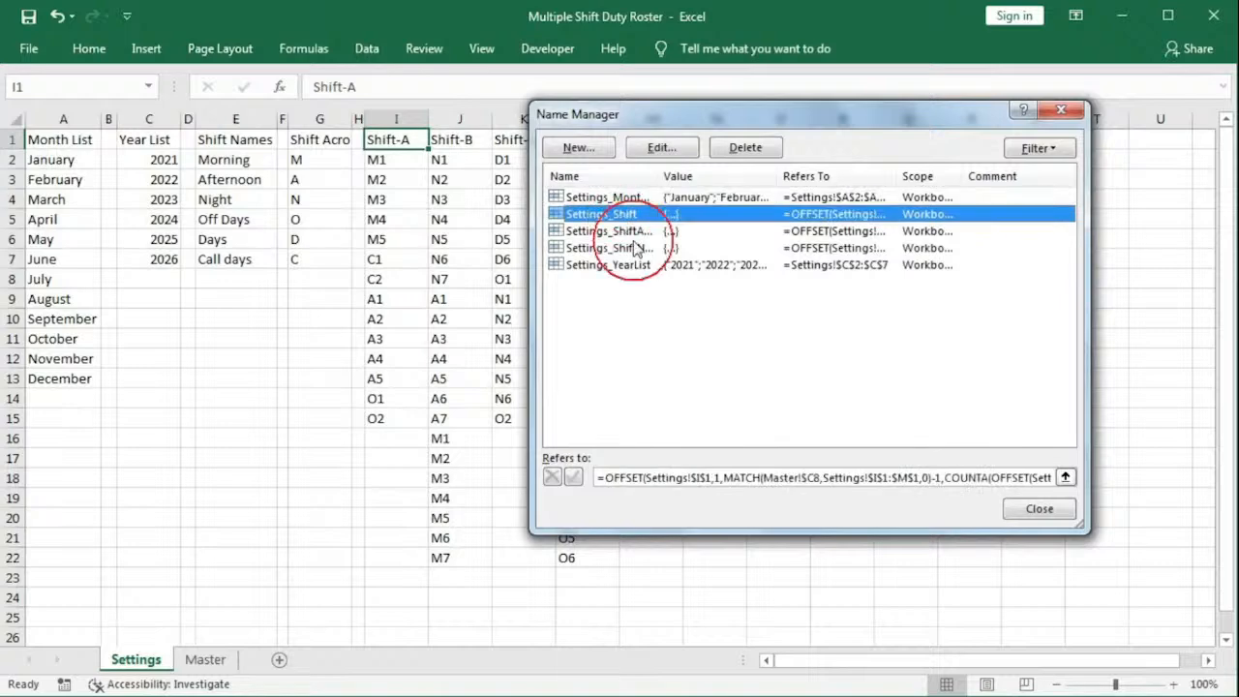
click(646, 478)
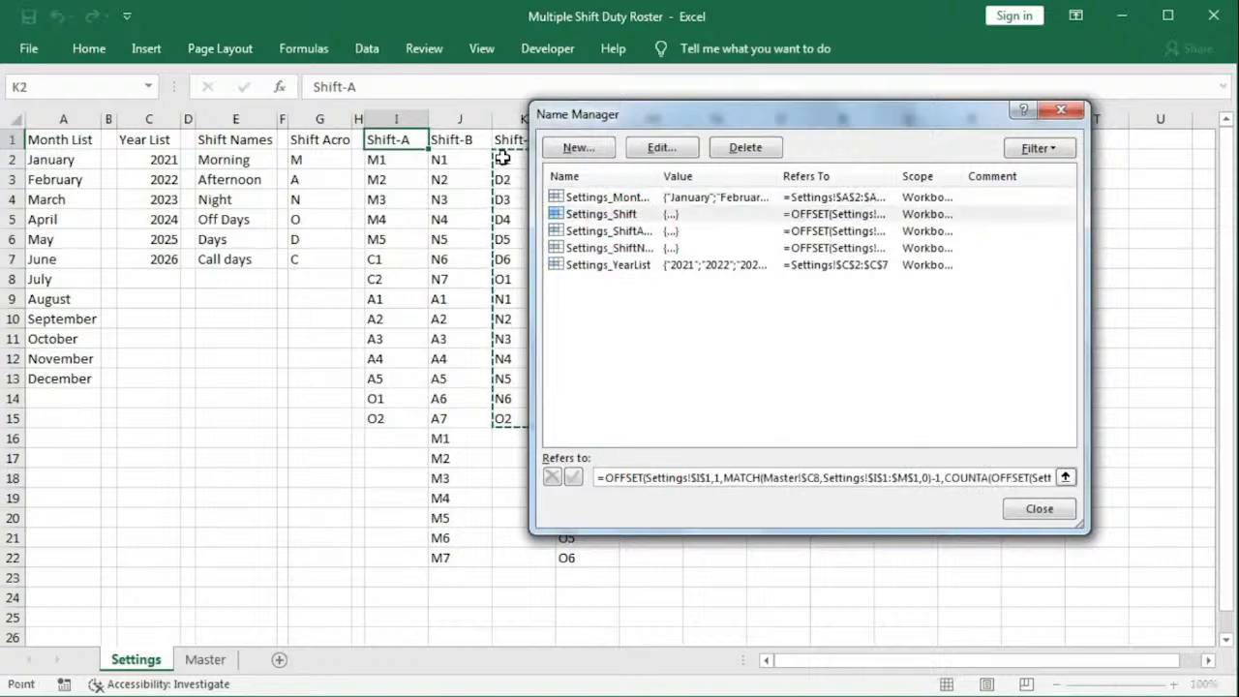
drag(689, 122, 696, 121)
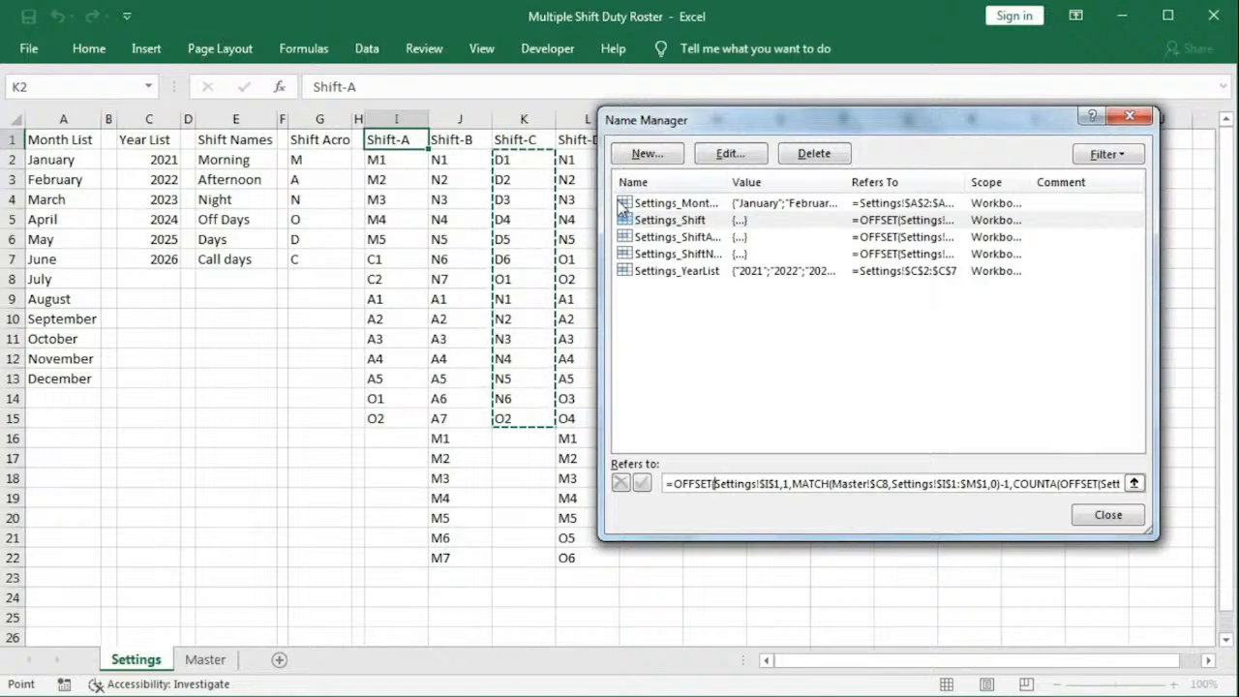
click(1104, 512)
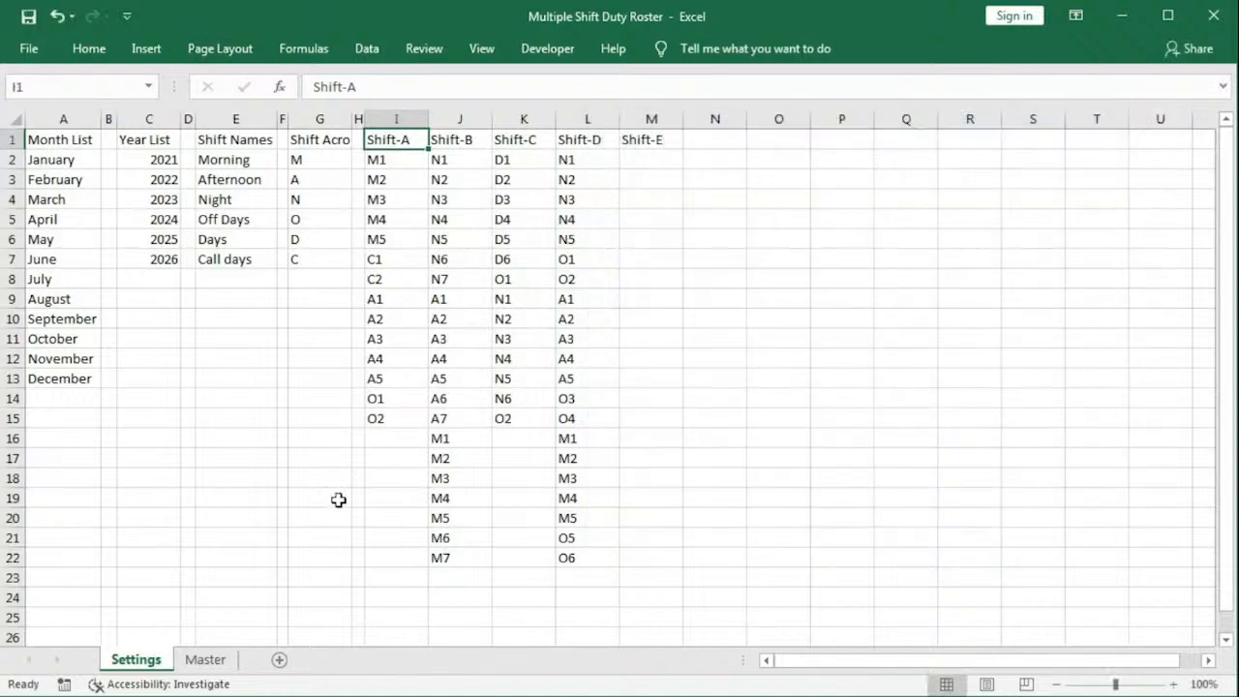
Step: Apply list data validation with the Settings_Shift name as source to the Shift Start cells D8:D17 on the Master sheet
click(205, 660)
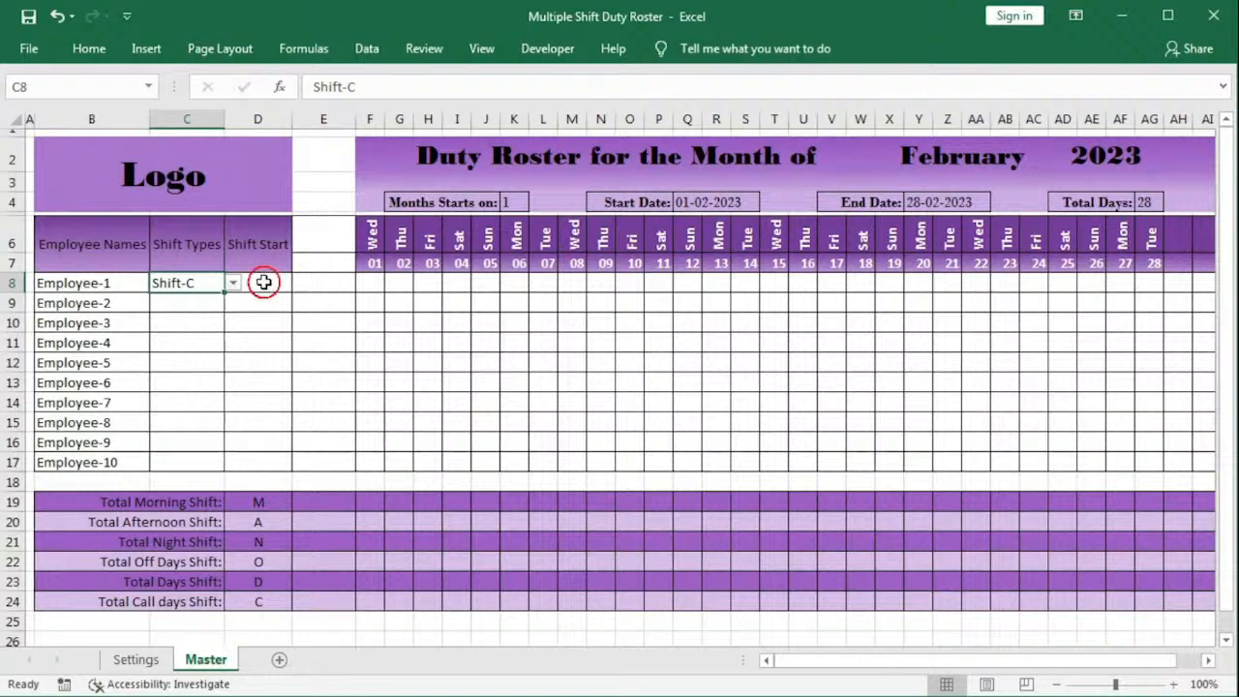
drag(262, 282, 243, 460)
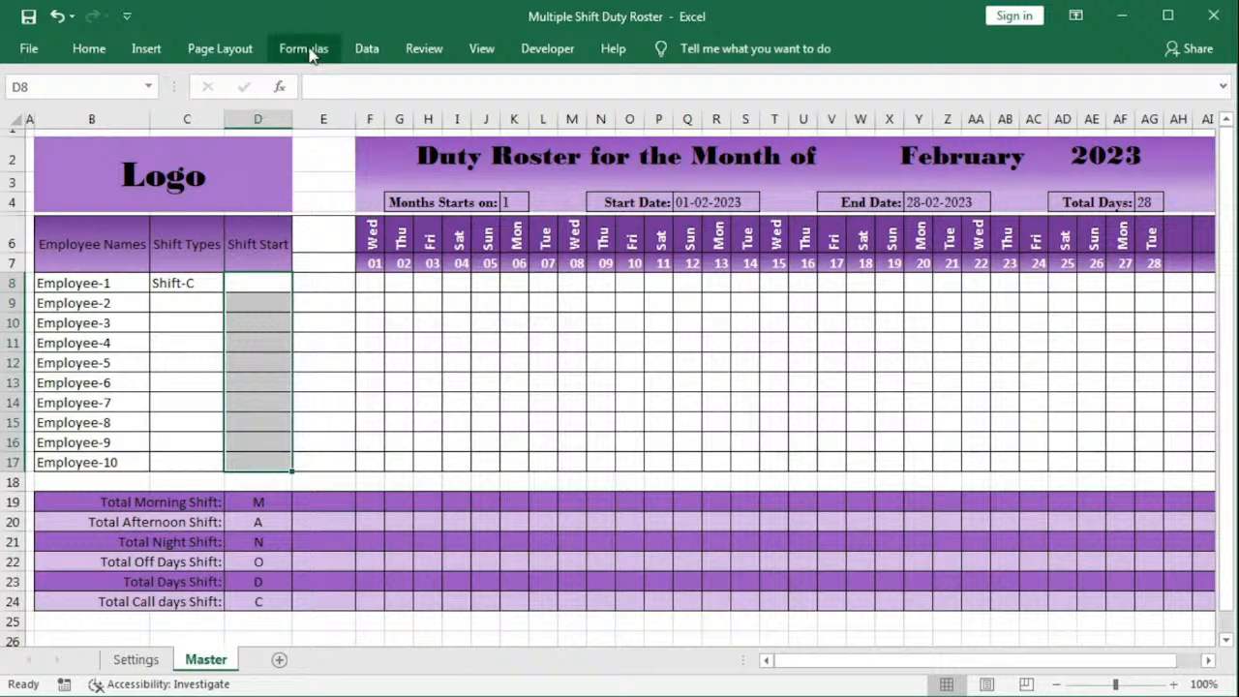
click(367, 48)
click(744, 132)
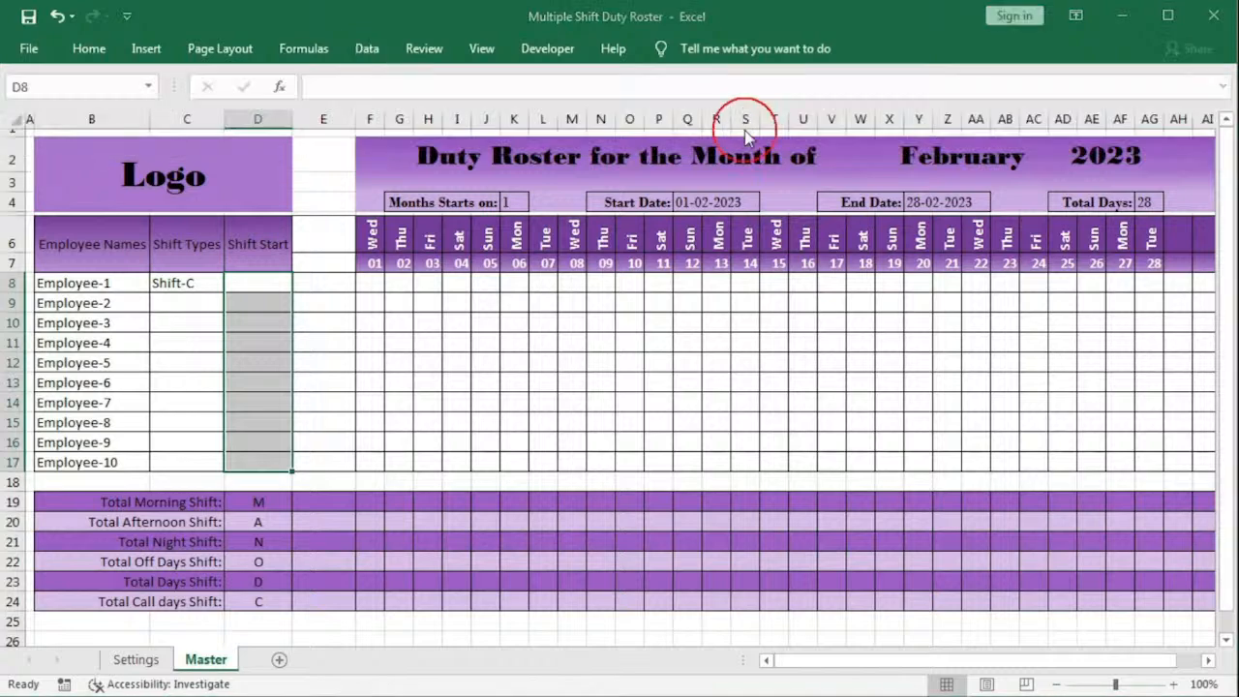
click(835, 279)
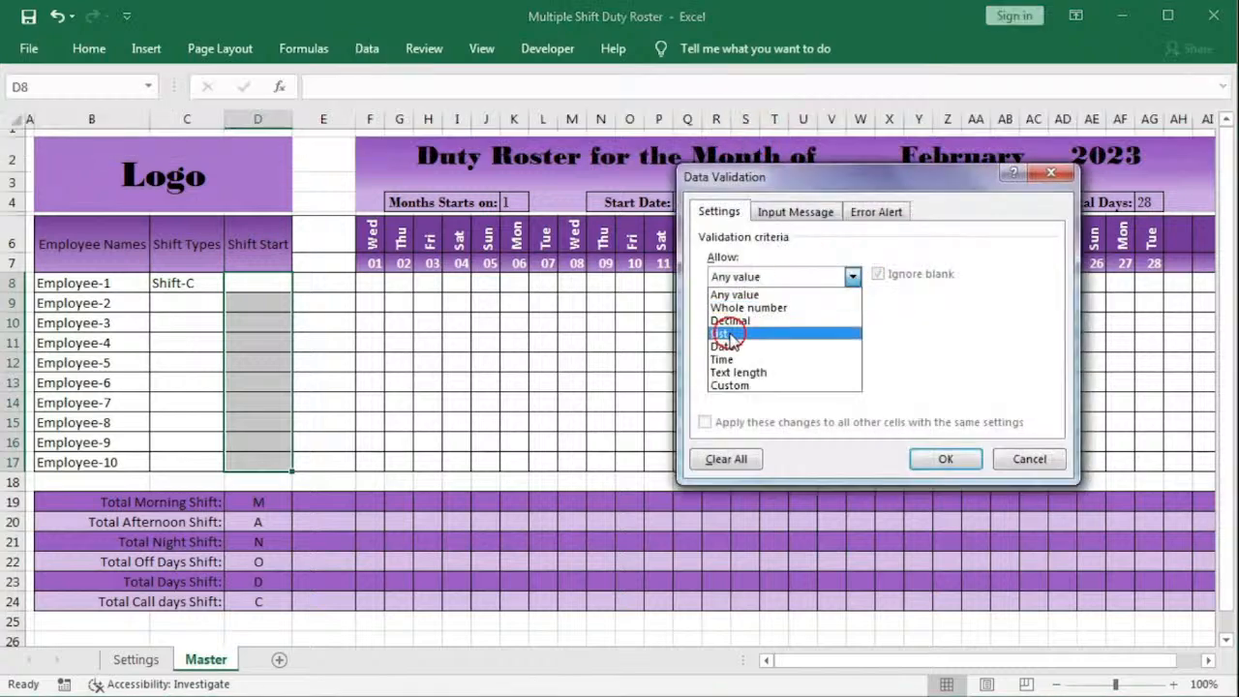
click(730, 334)
click(732, 356)
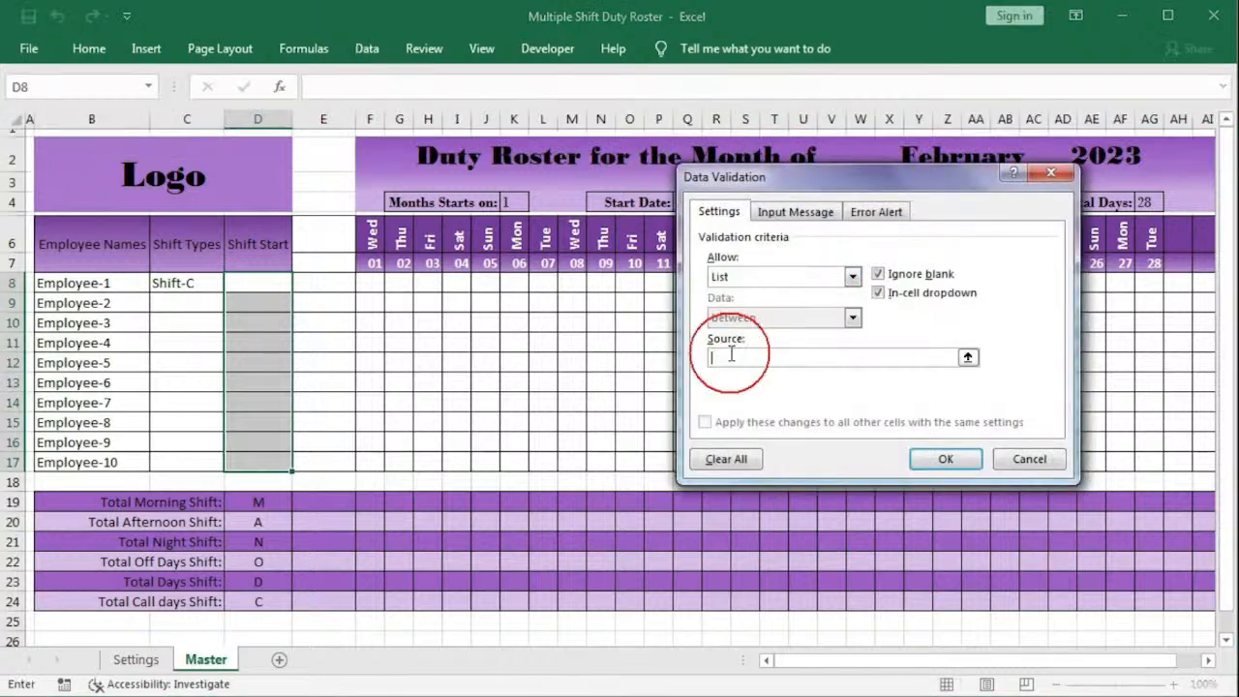
key(F3)
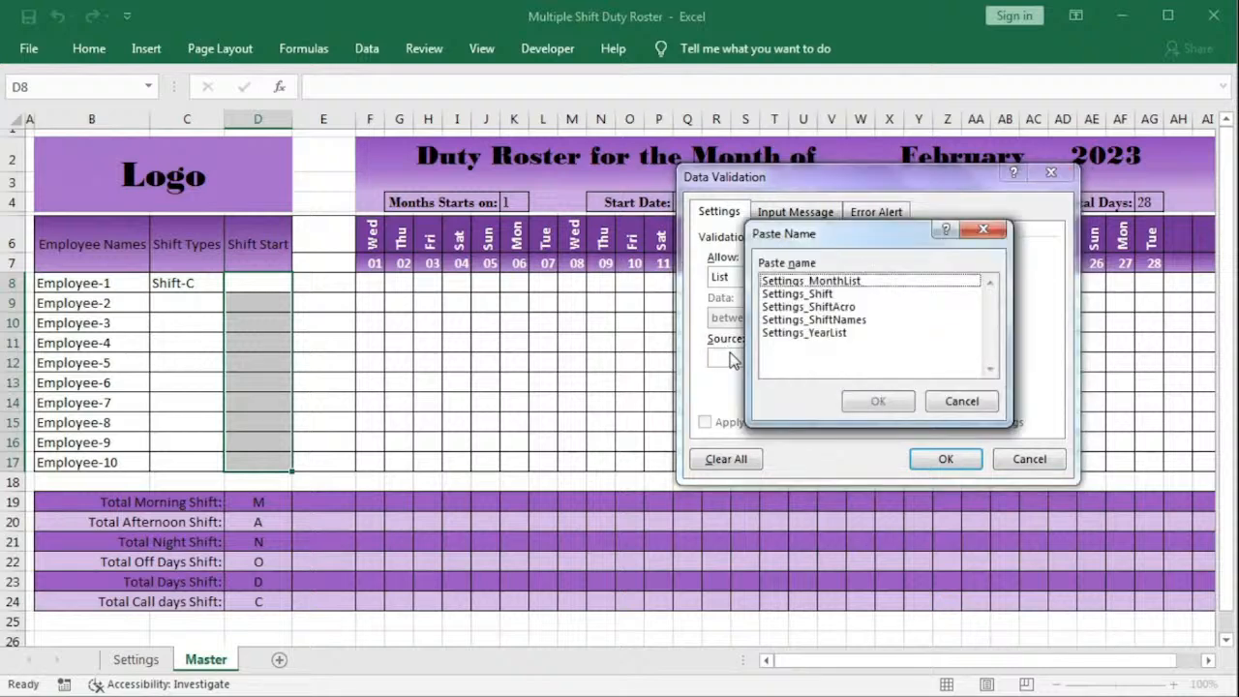
click(797, 294)
click(854, 405)
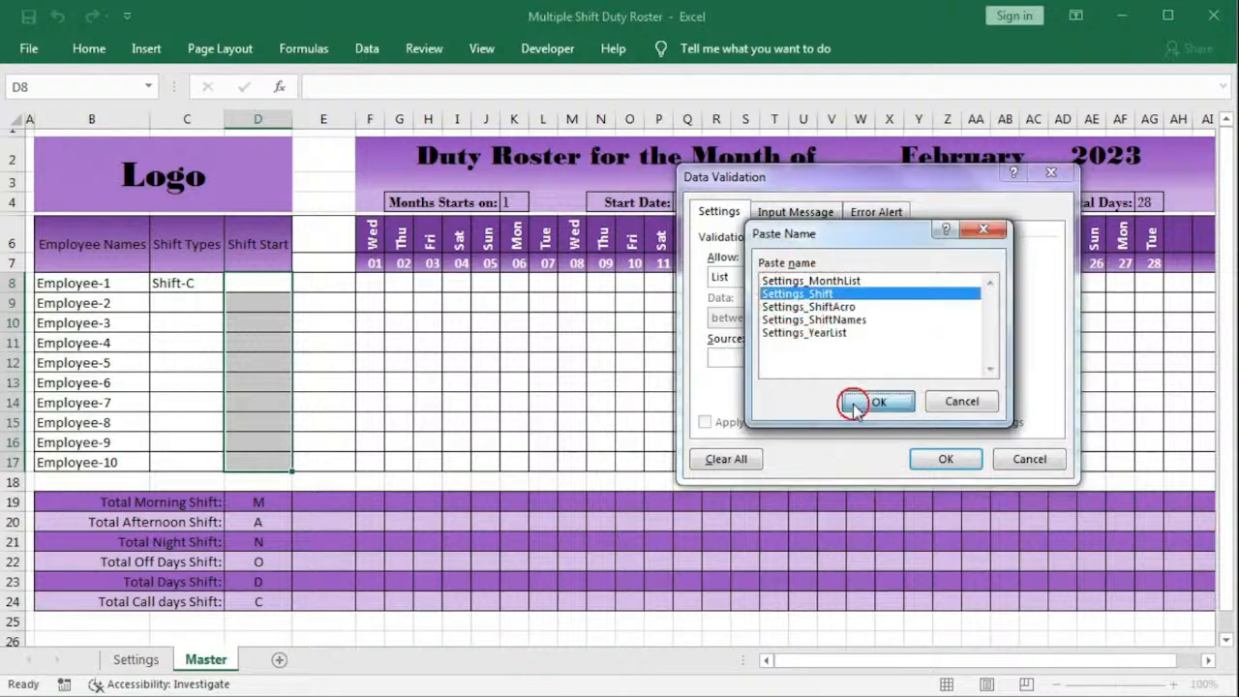
click(927, 462)
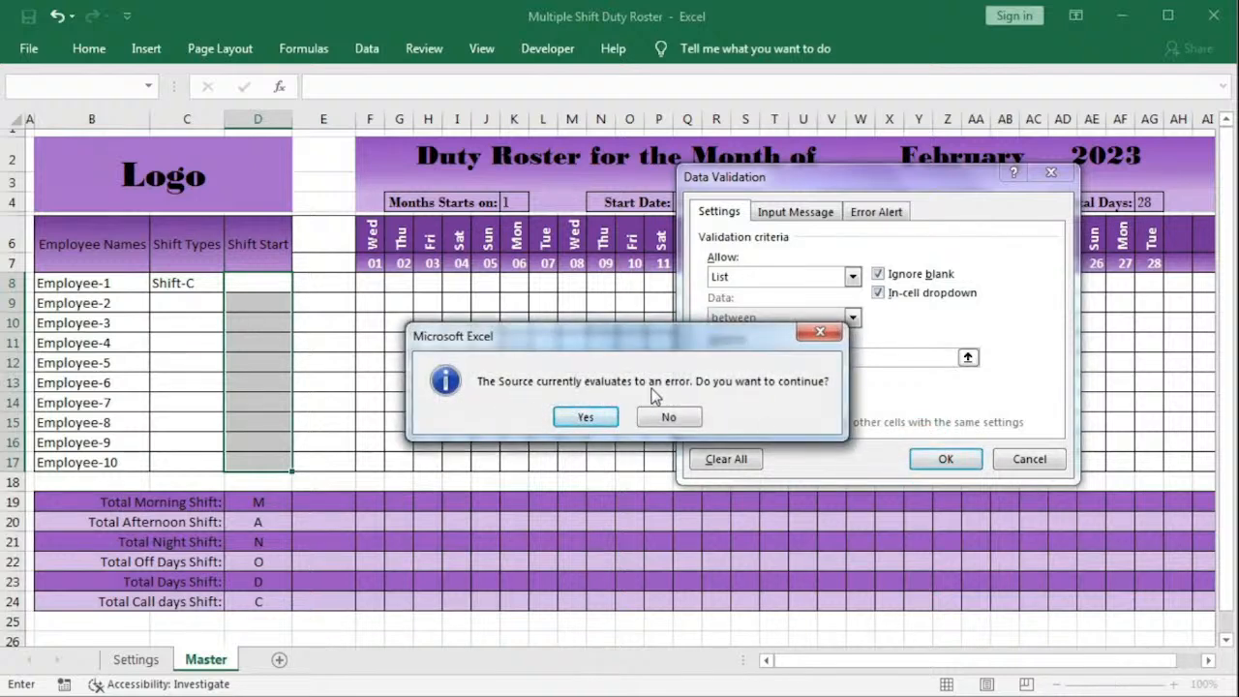
click(586, 417)
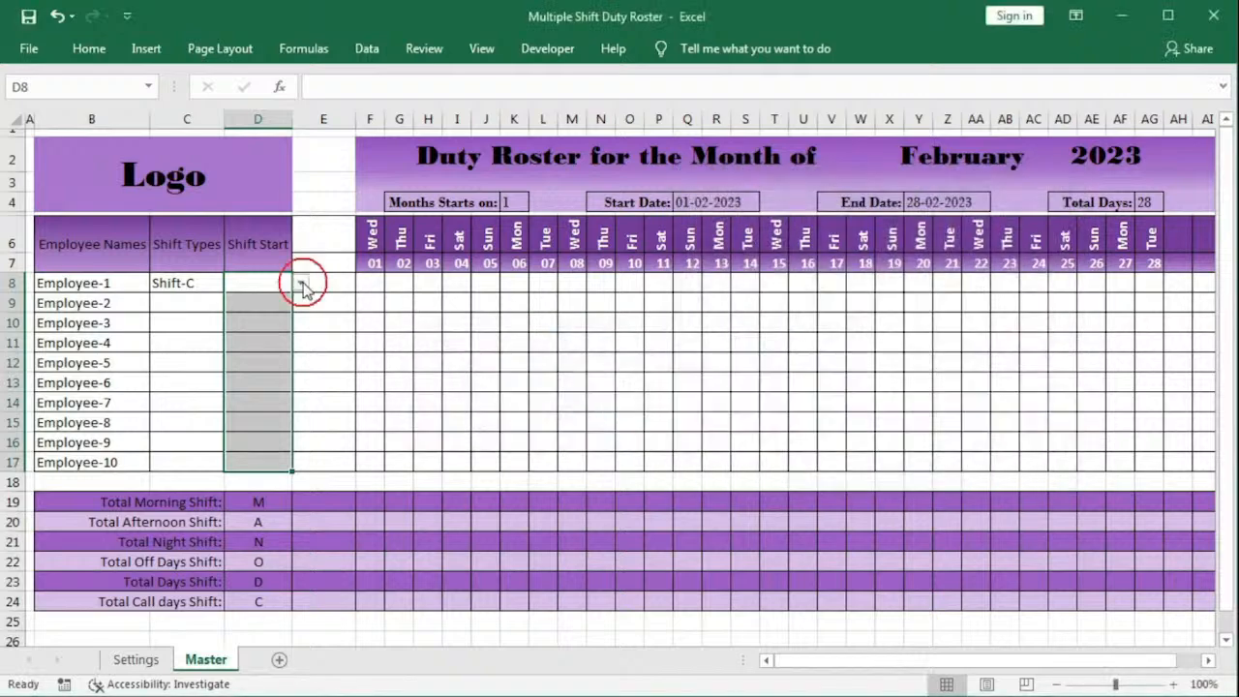
Step: Set Employee-1's shift type in C8 to Shift-A
click(207, 285)
click(238, 283)
click(179, 300)
Step: Inspect the full Settings_Shift formula with Employee-1's Shift Start cell active, widening the Name Manager to read it
click(280, 283)
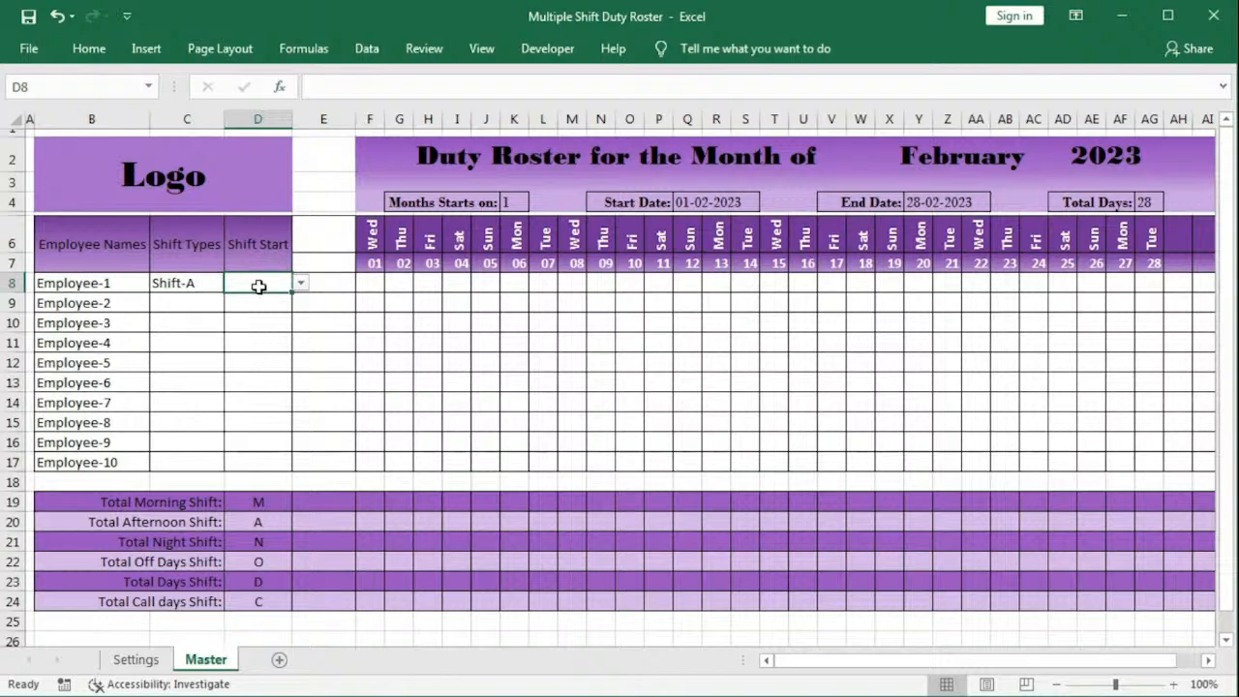
click(300, 49)
click(567, 107)
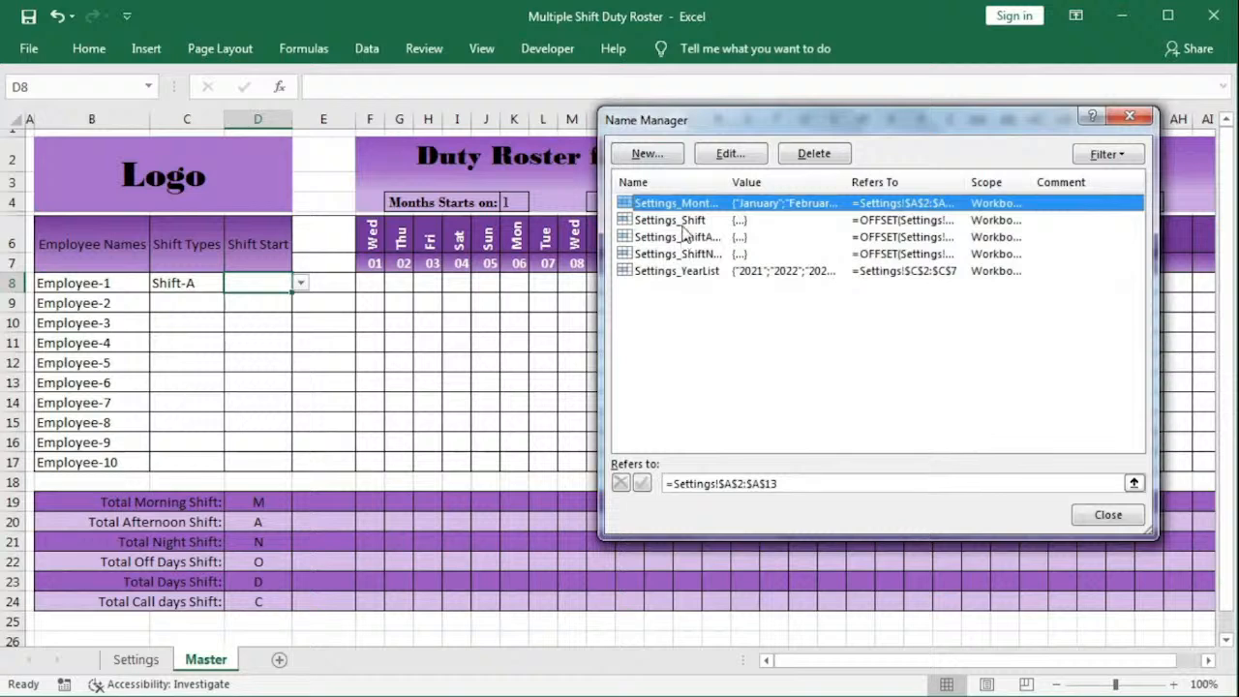
click(678, 220)
click(722, 483)
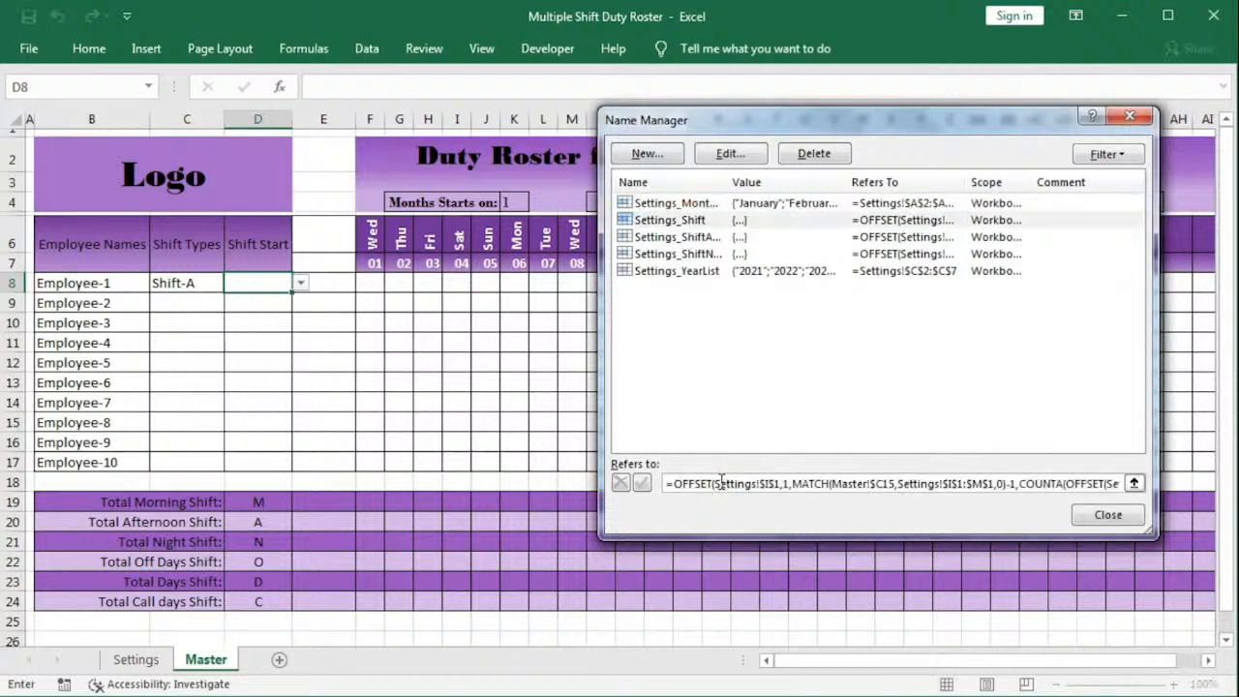
drag(601, 372, 172, 366)
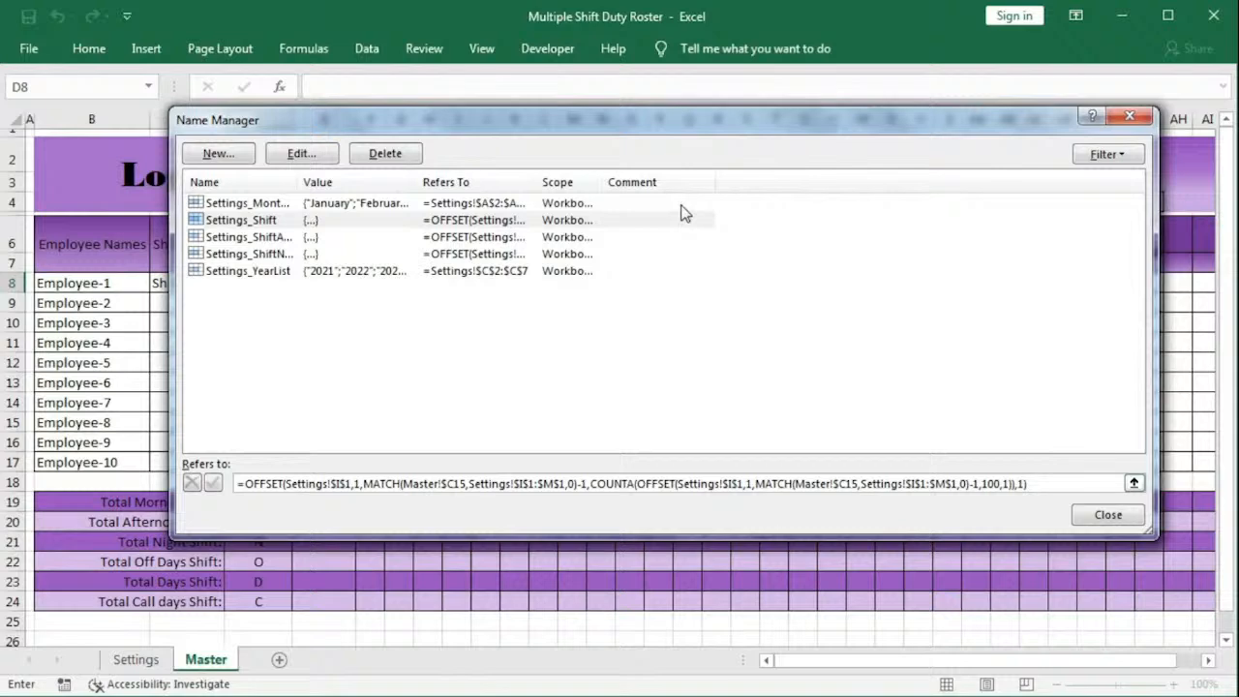
Step: Change both Master!$C15 references in the Settings_Shift formula to Master!$C8 and save the name
drag(686, 120, 709, 115)
click(872, 480)
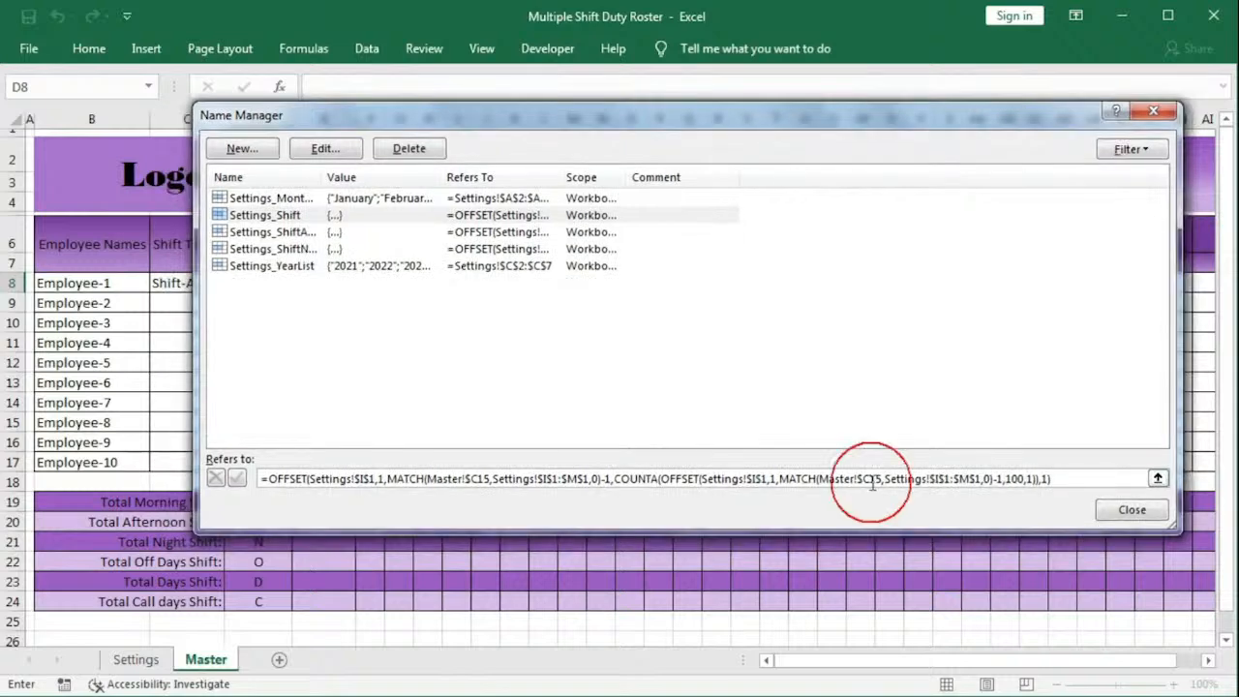
double_click(873, 480)
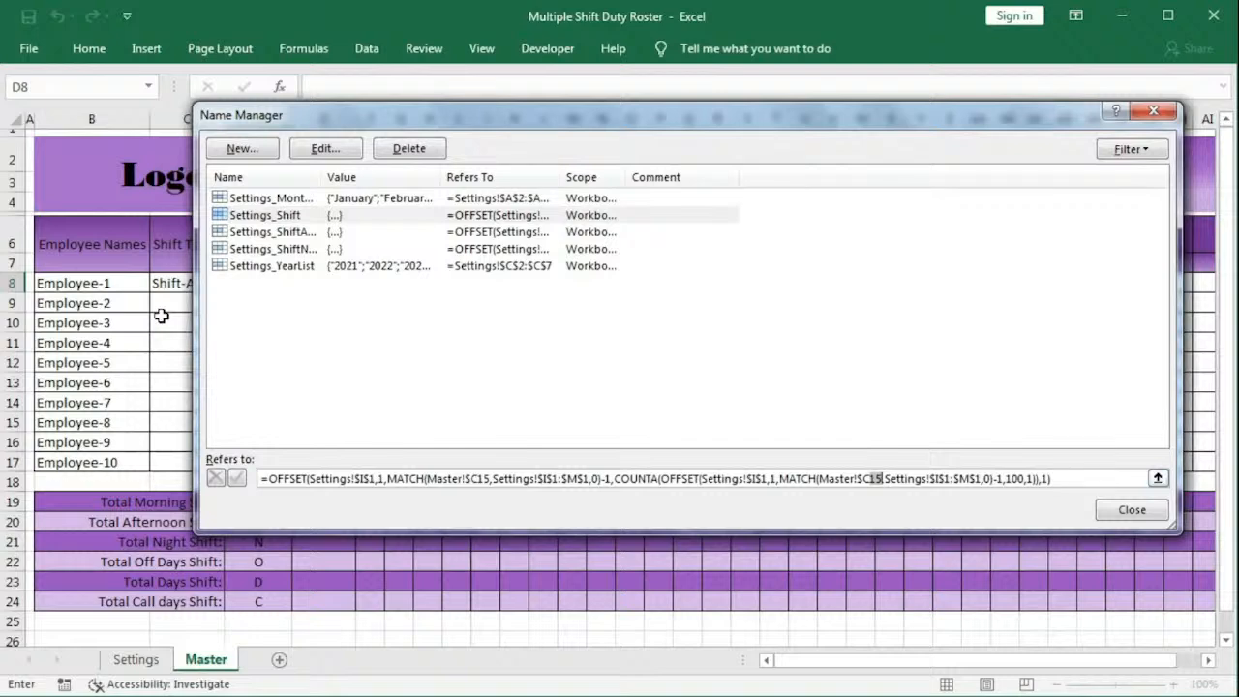
text(8)
click(505, 480)
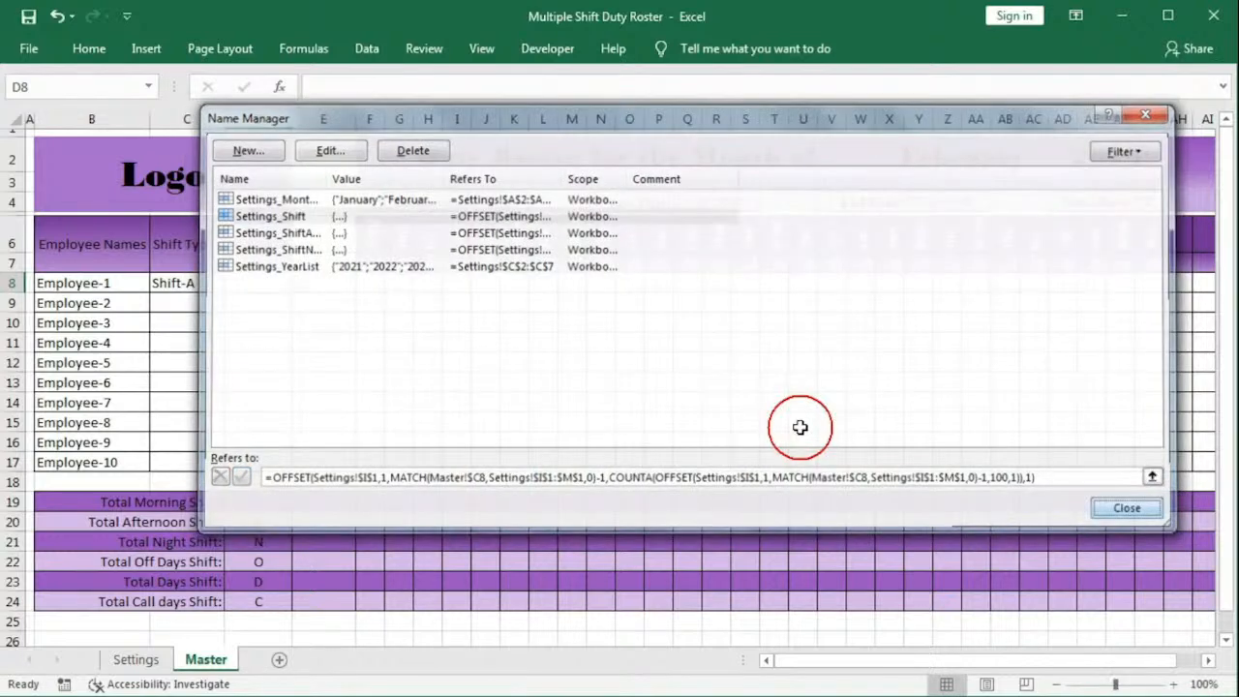
Step: Set Employee-1's Shift Start to M1, and assign Shift-B with N1 to Employee-2 and Shift-C with D1 to Employee-3
click(272, 293)
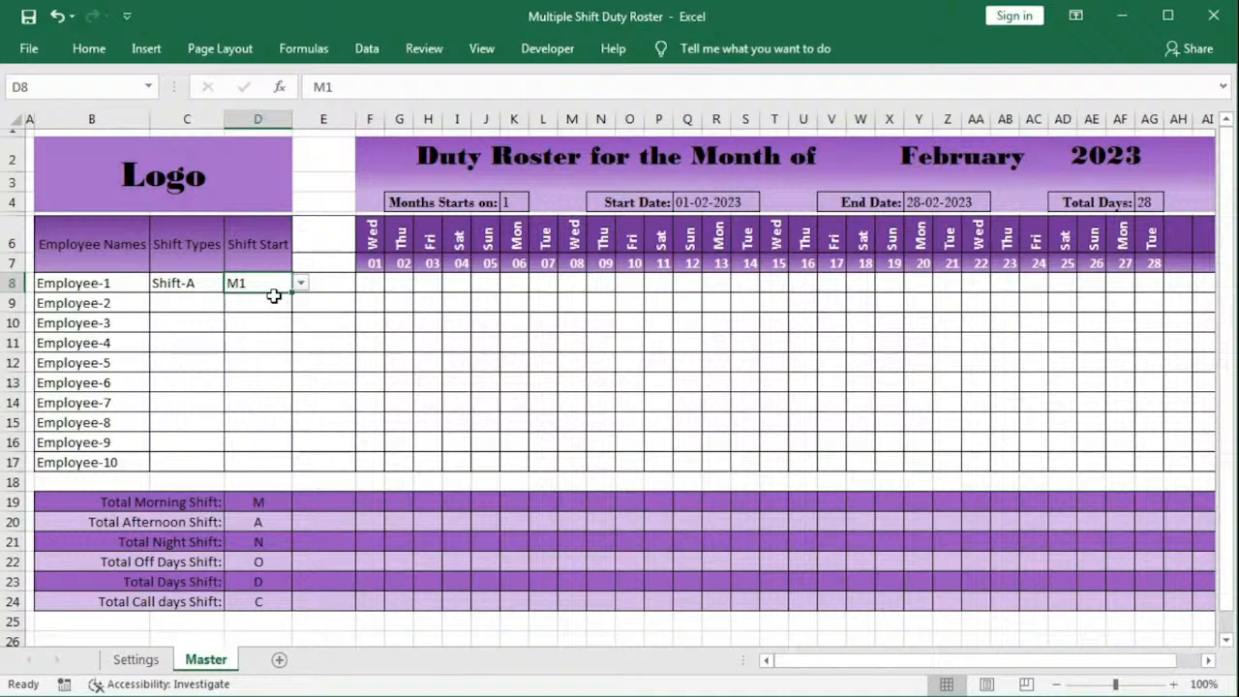
click(302, 305)
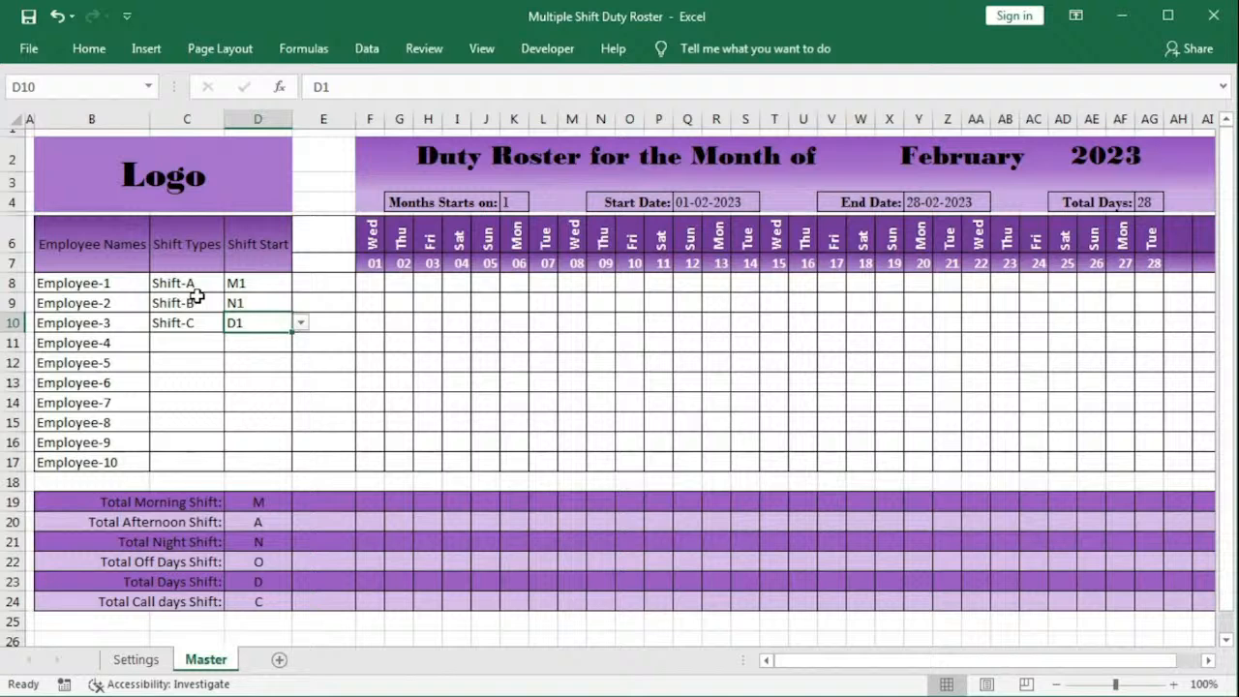
Step: Begin the roster formula in F8 with =IF(OR($C8="",$D8="",F$7=""),"", so missing inputs return a blank
click(369, 288)
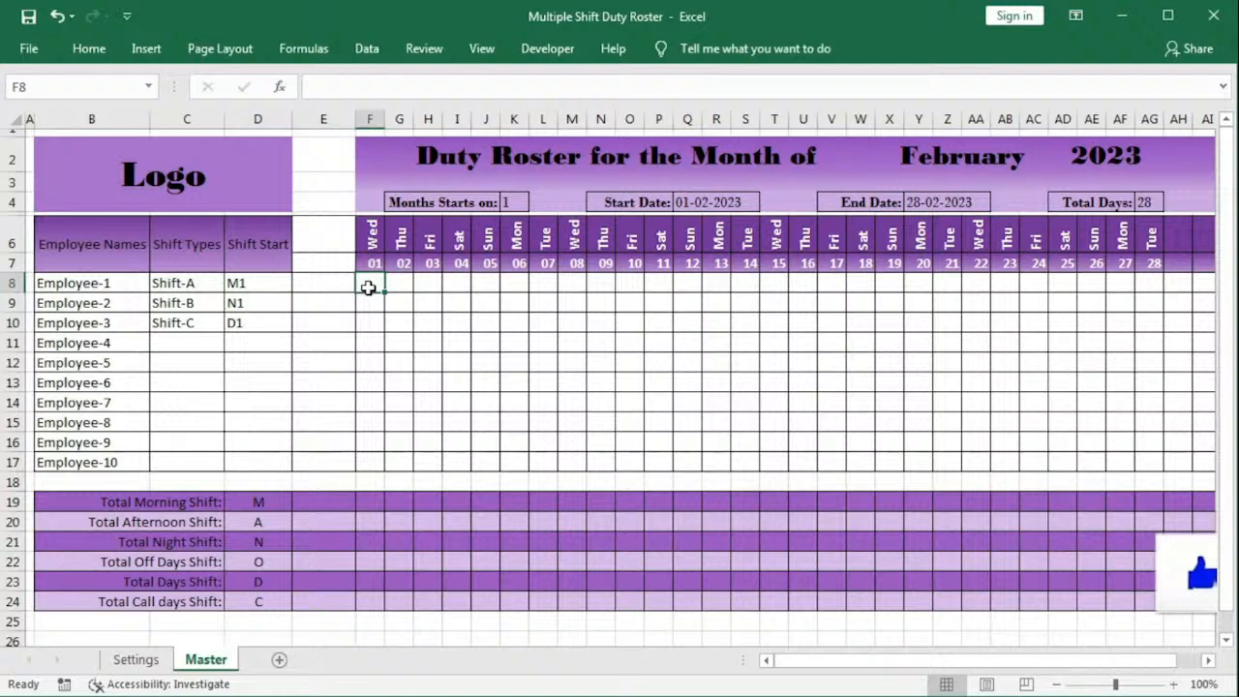
text(=IF()
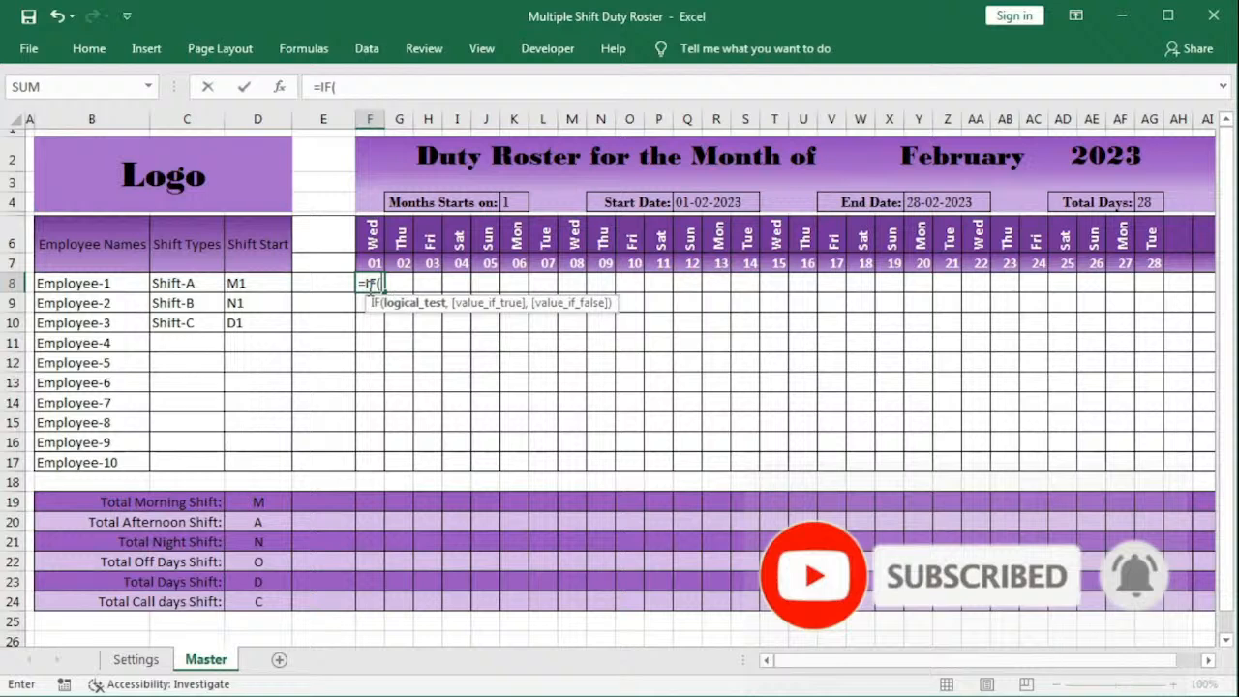
text(or($C8="",)
click(262, 283)
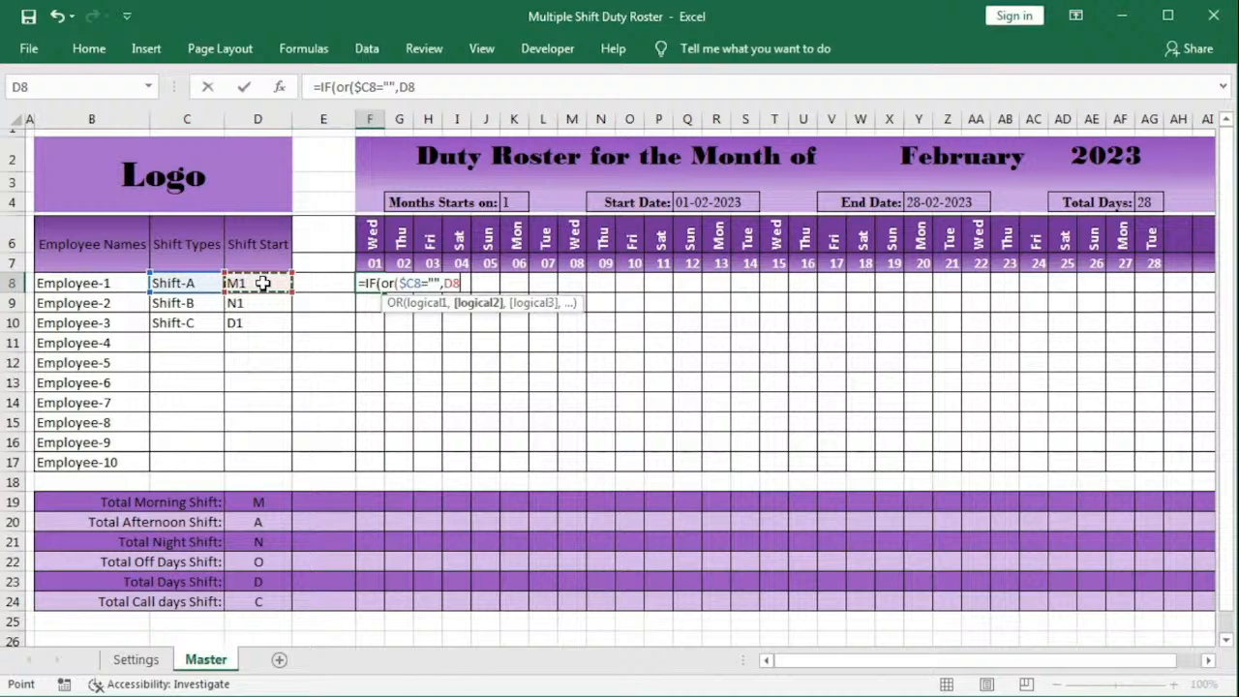
key(F4)
key(F4)
key(F4)
text(="",)
click(369, 263)
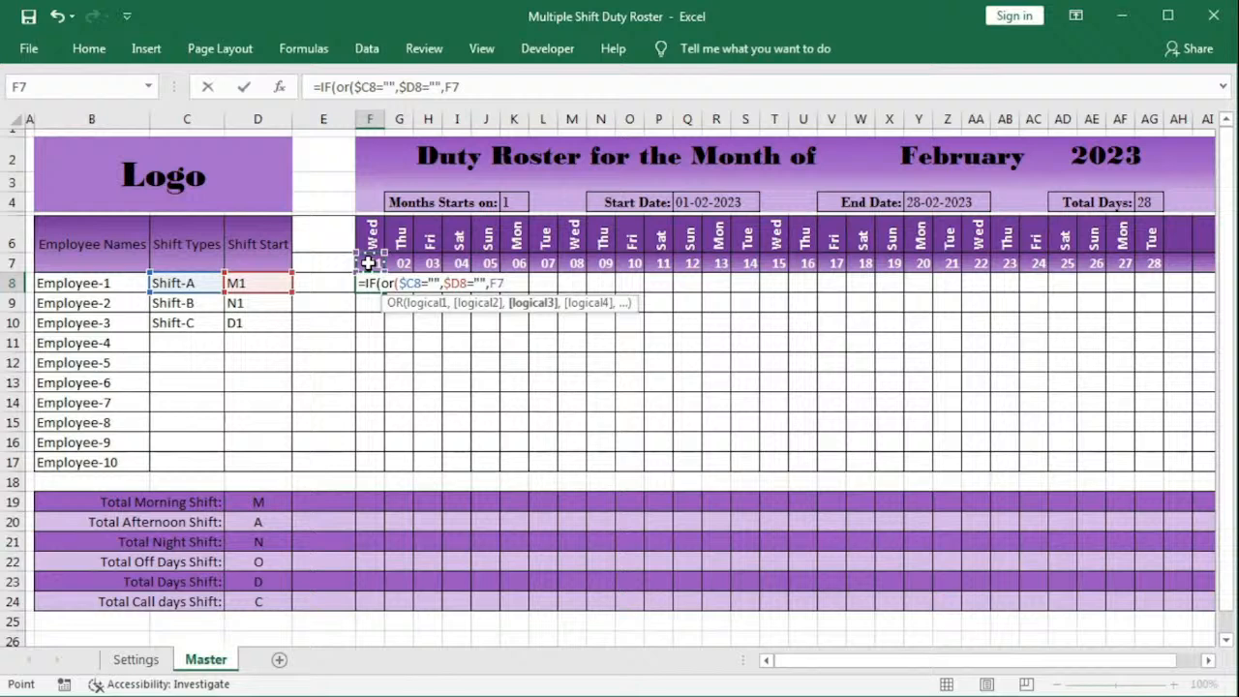
key(F4)
key(F4)
text(="")
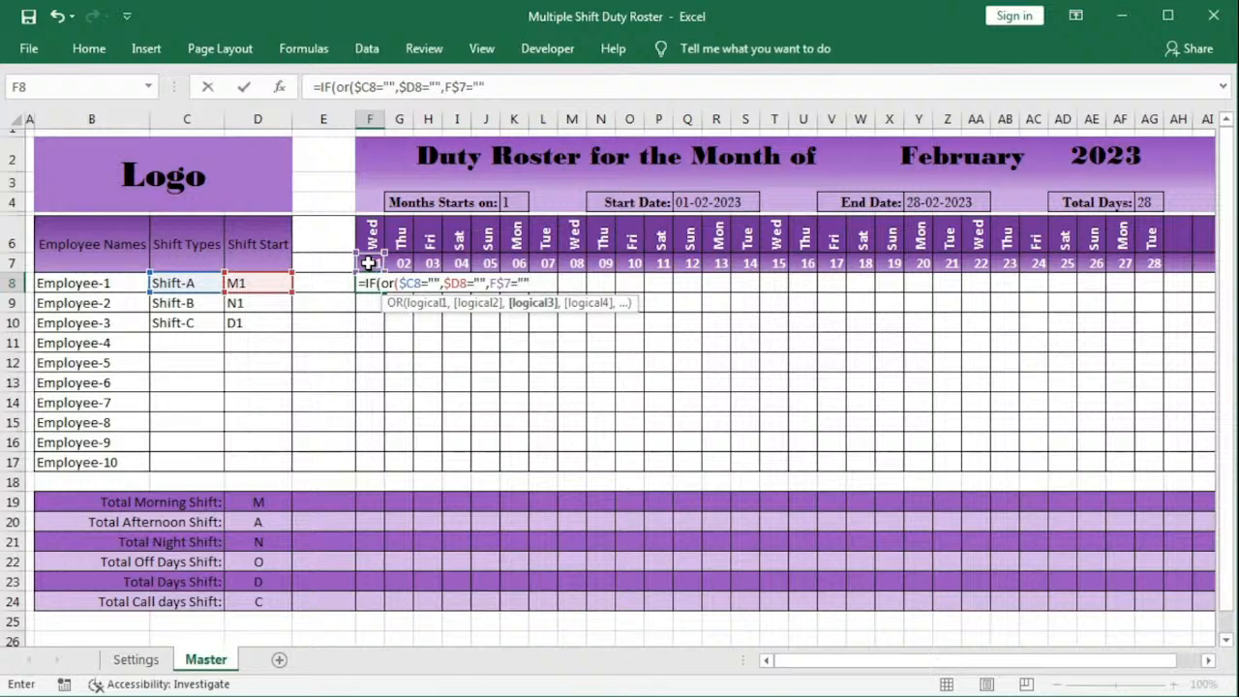
text(),"",)
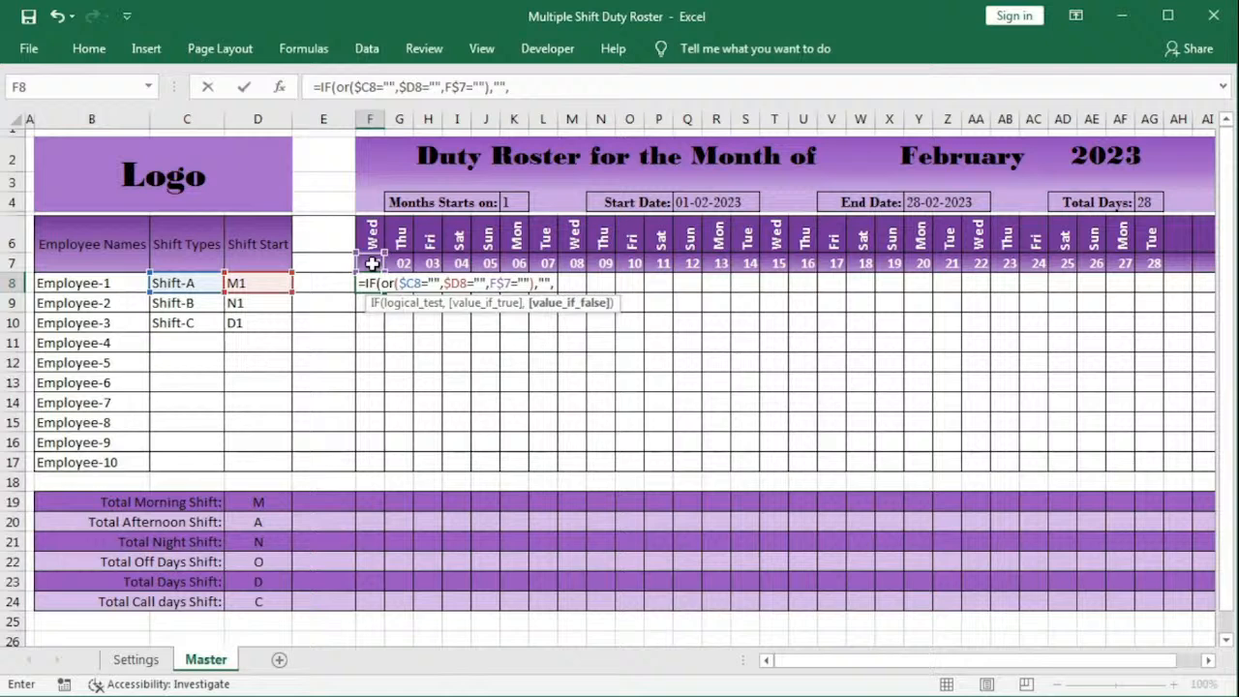
Step: Complete F8's formula with the nested IF($E8="",D8,"") and fill it down to F10
text(IF()
click(324, 288)
key(F4)
key(F4)
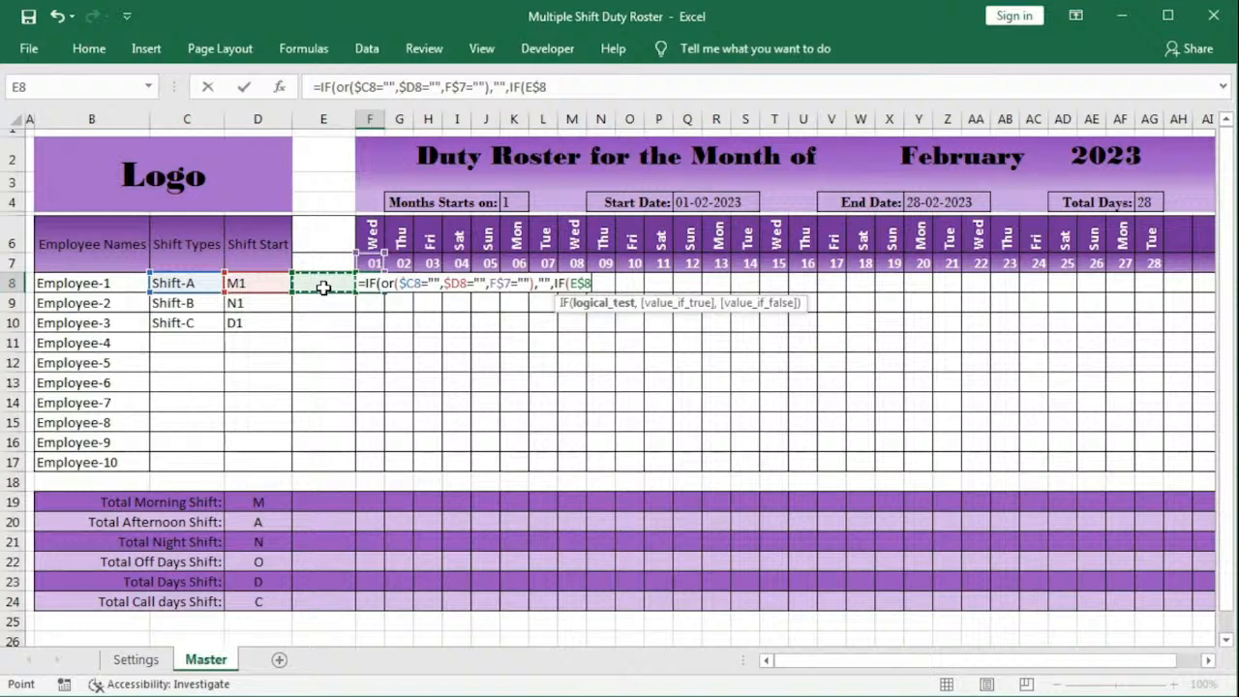
key(F4)
text(="",)
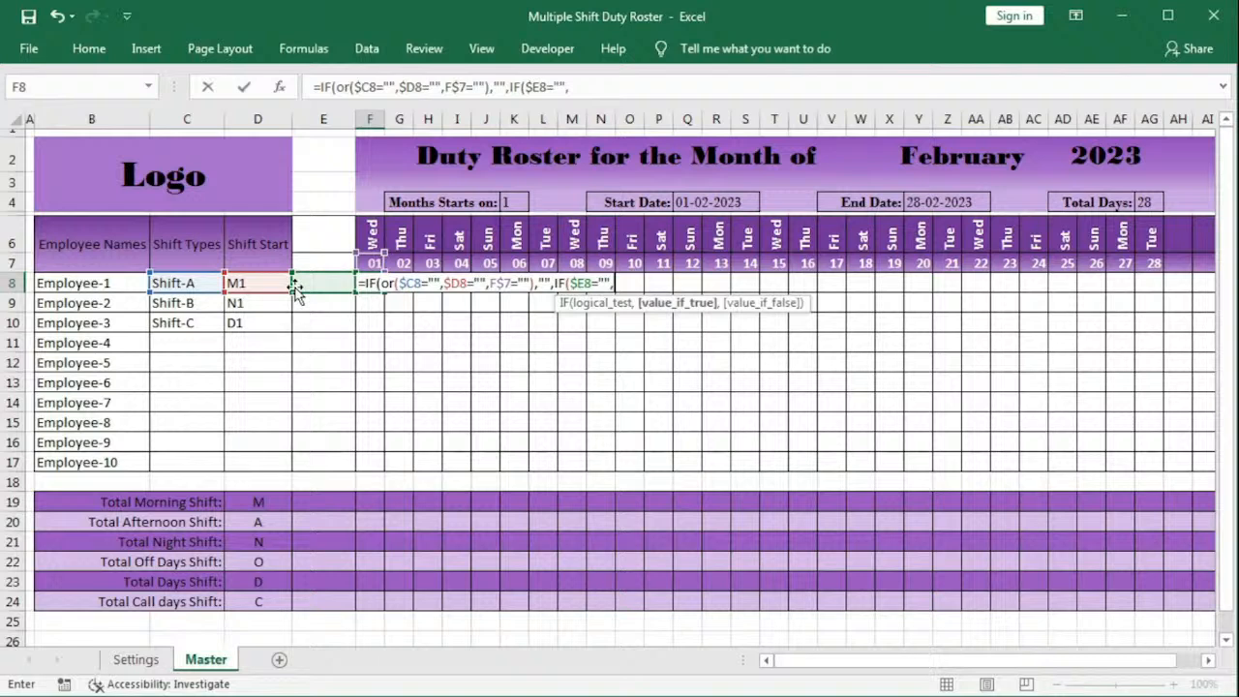
text(D8,"")))
key(Return)
click(370, 282)
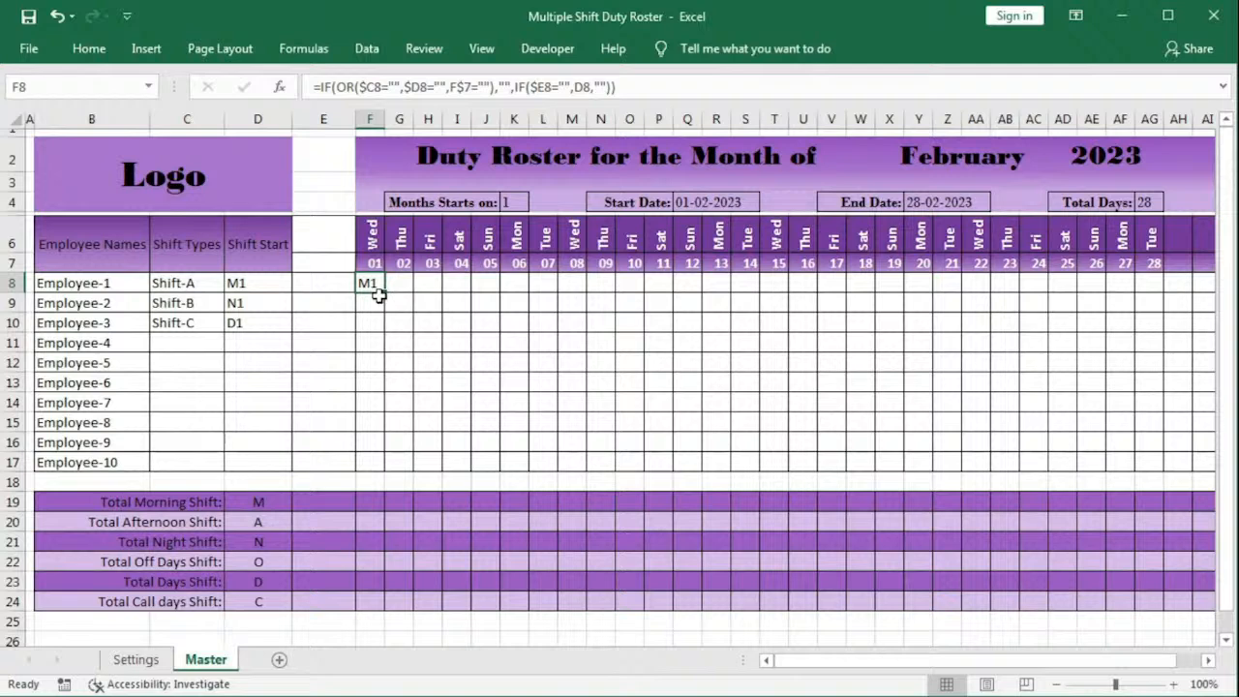
drag(384, 293, 384, 333)
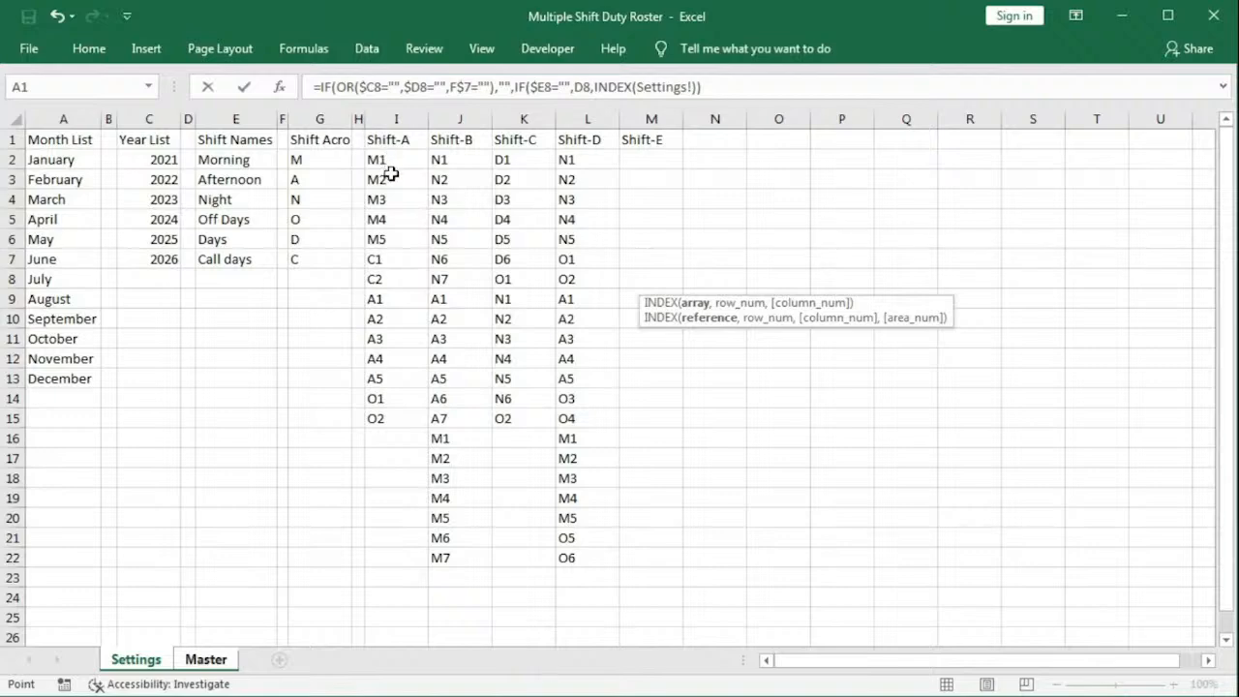
click(205, 659)
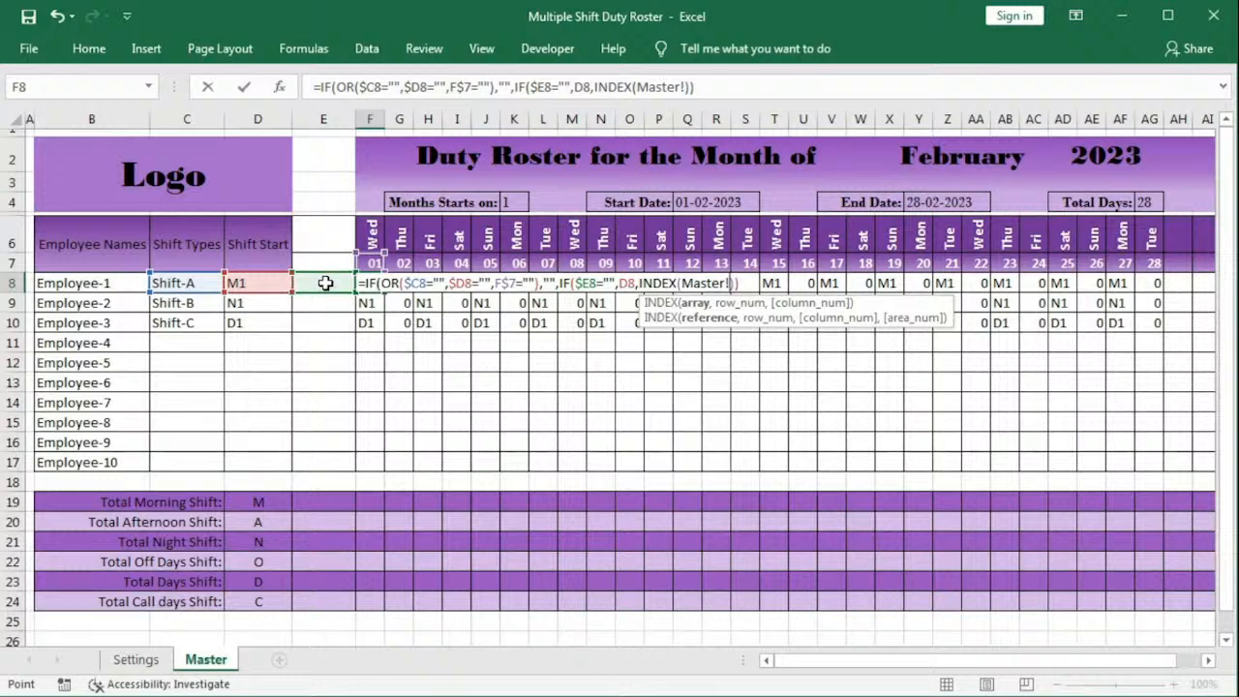
key(BackSpace)
key(BackSpace)
key(BackSpace)
key(BackSpace)
key(BackSpace)
key(BackSpace)
key(BackSpace)
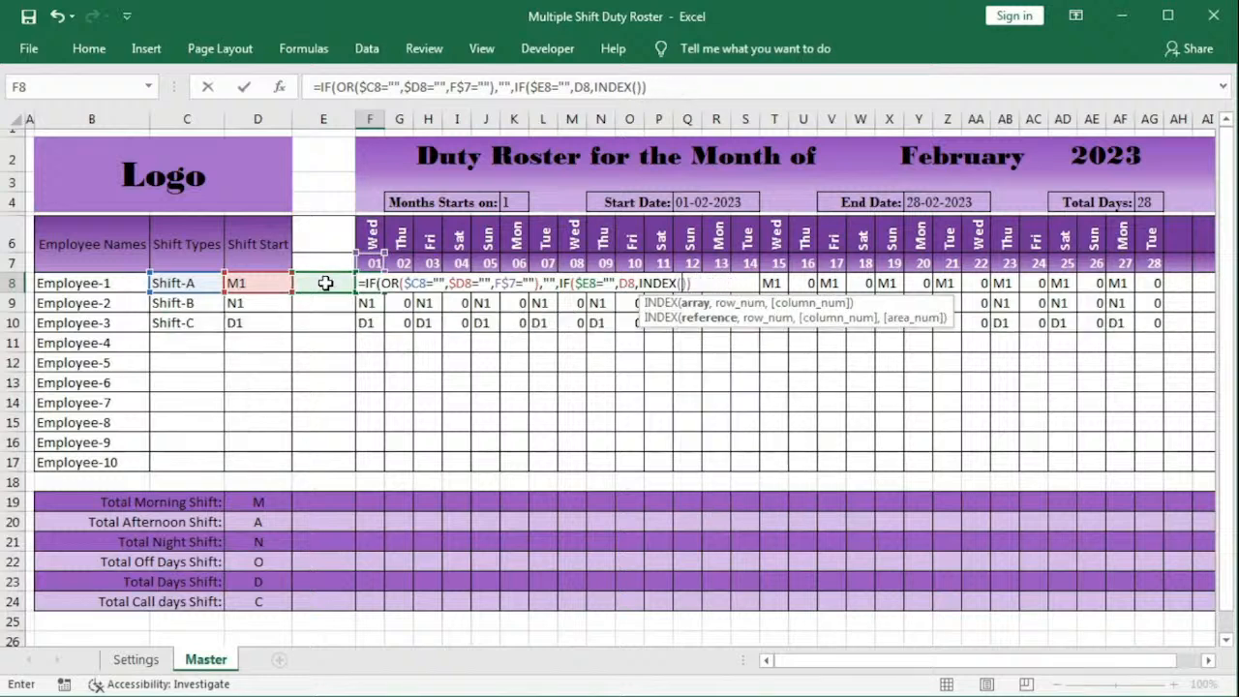
text(se)
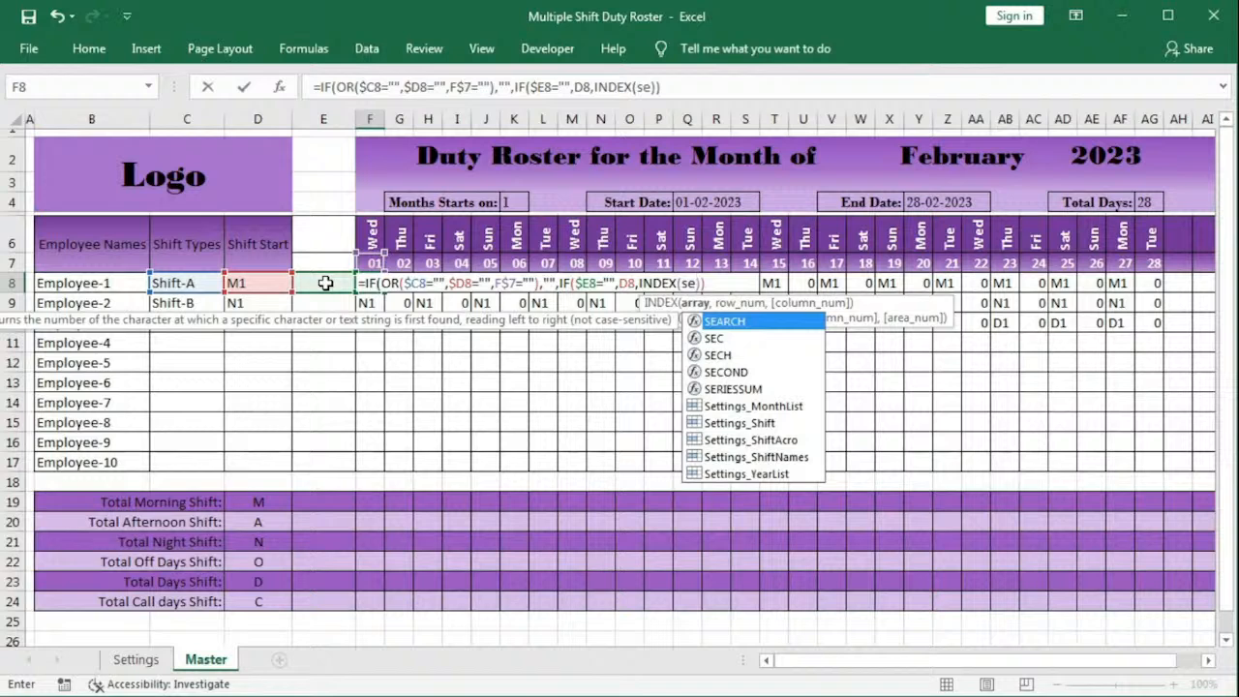
text(tt)
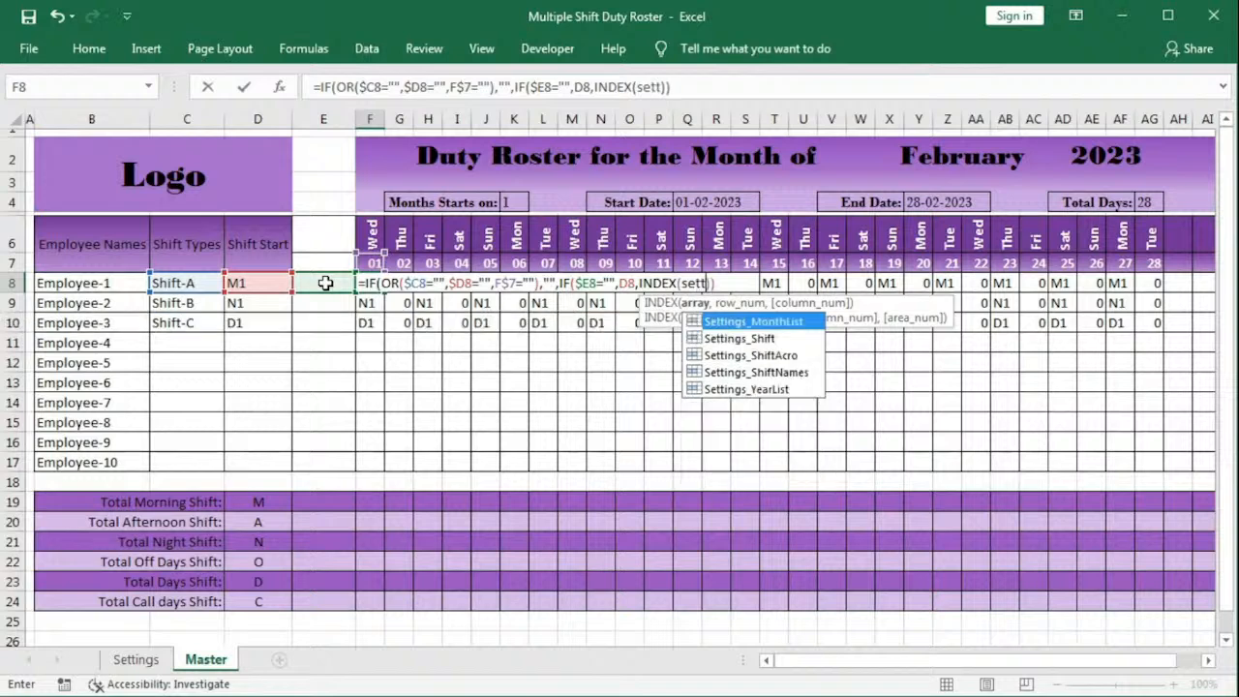
key(Down)
key(Down)
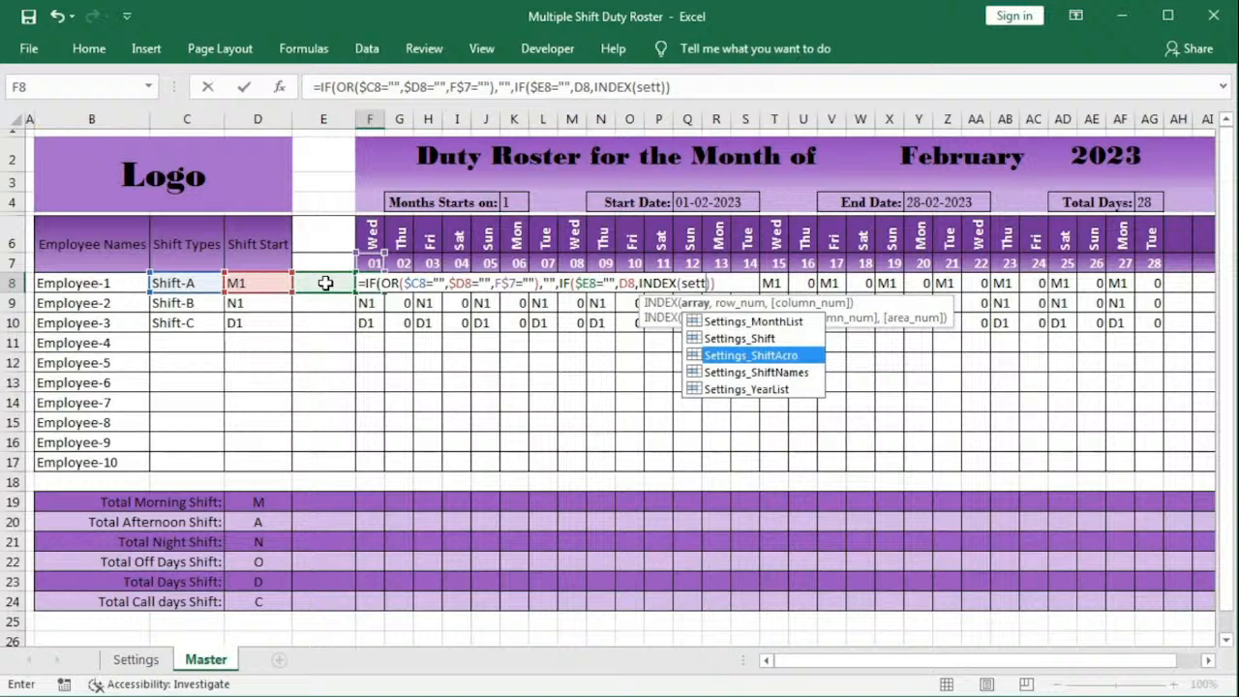
key(Tab)
key(BackSpace)
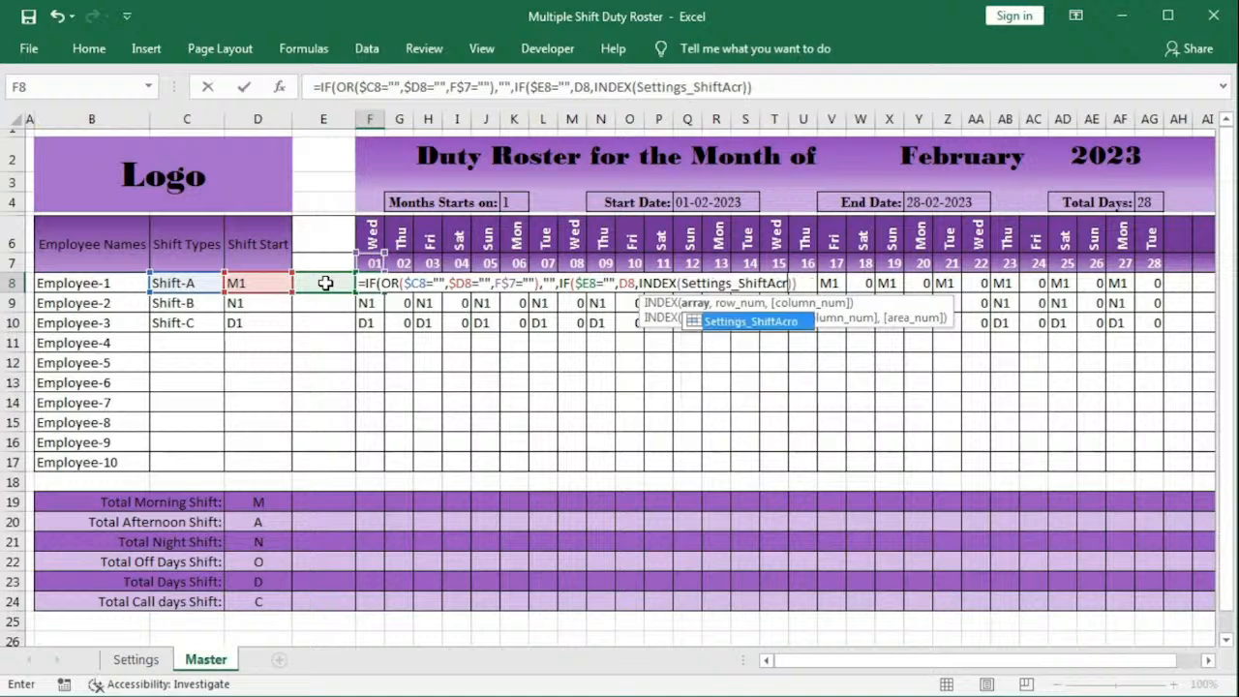
key(BackSpace)
key(BackSpace)
key(BackSpace)
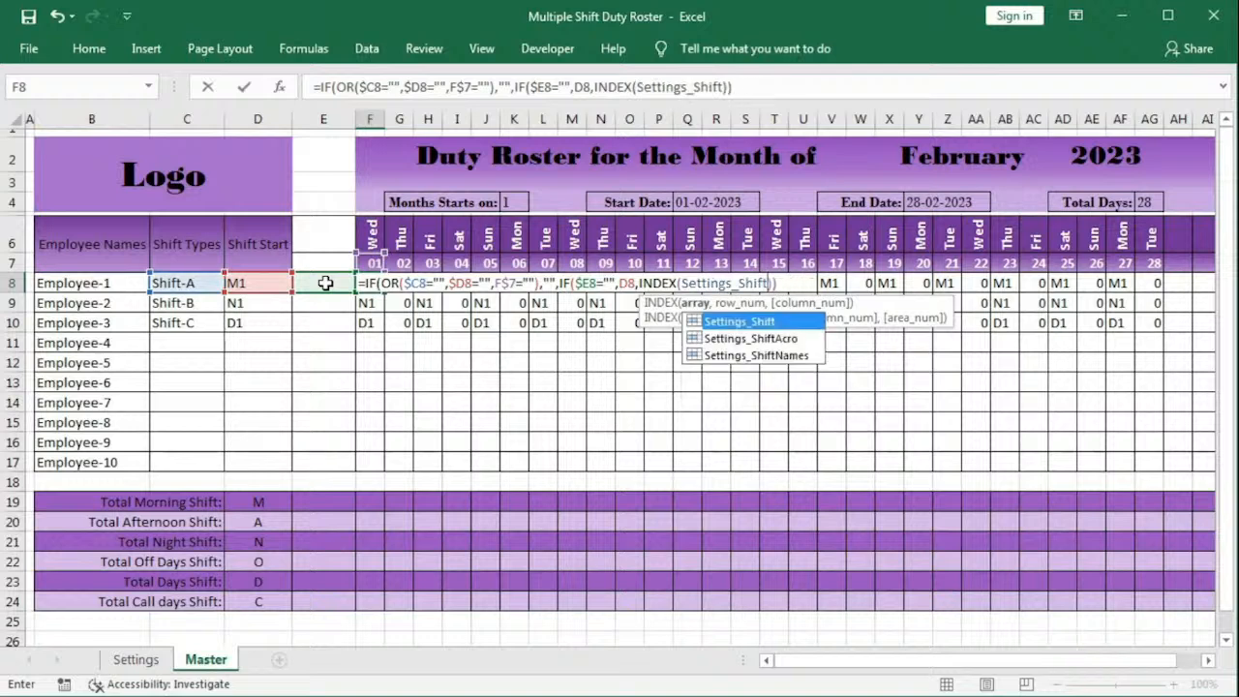
text(,)
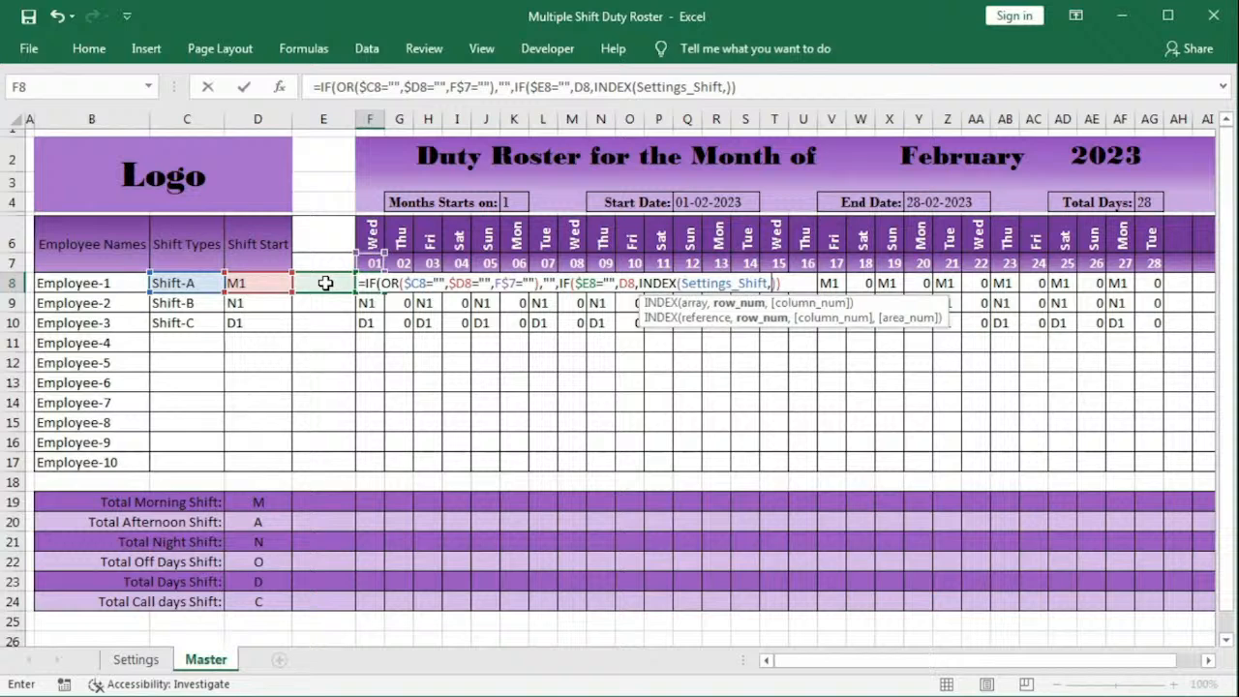
key(Escape)
Step: Examine the order of the Shift-A codes in I2:I15 on the Settings sheet, from the first to the last entry
click(156, 661)
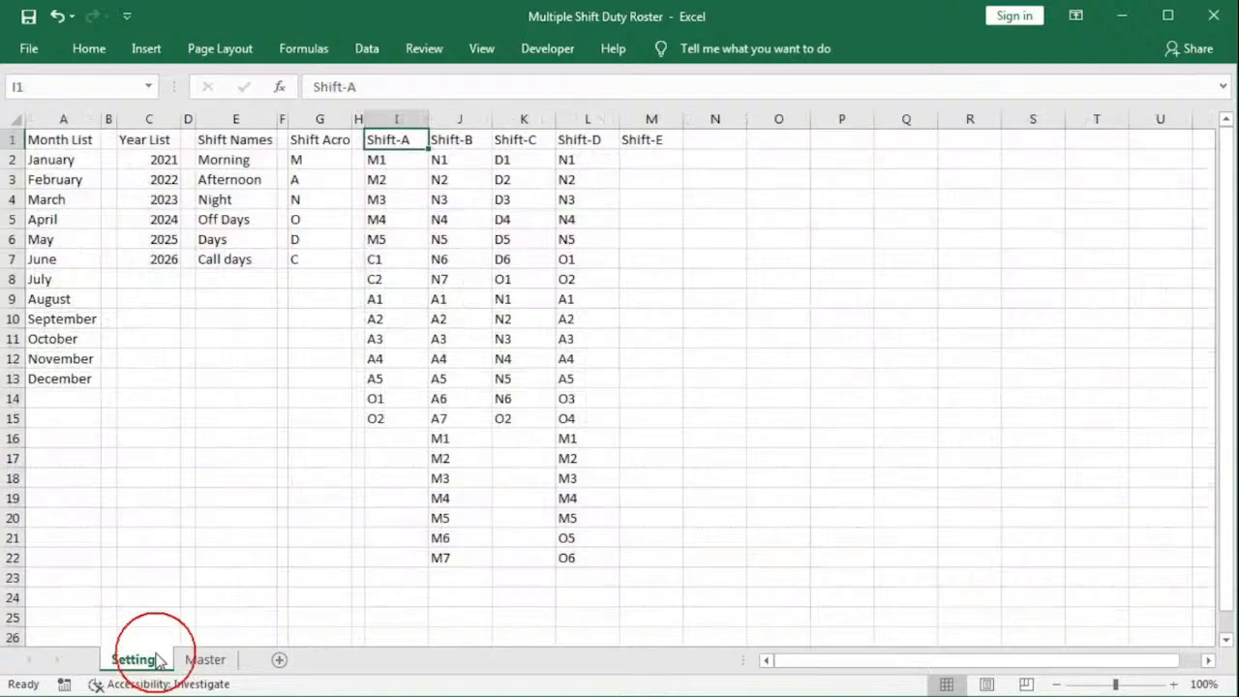
drag(386, 163, 378, 420)
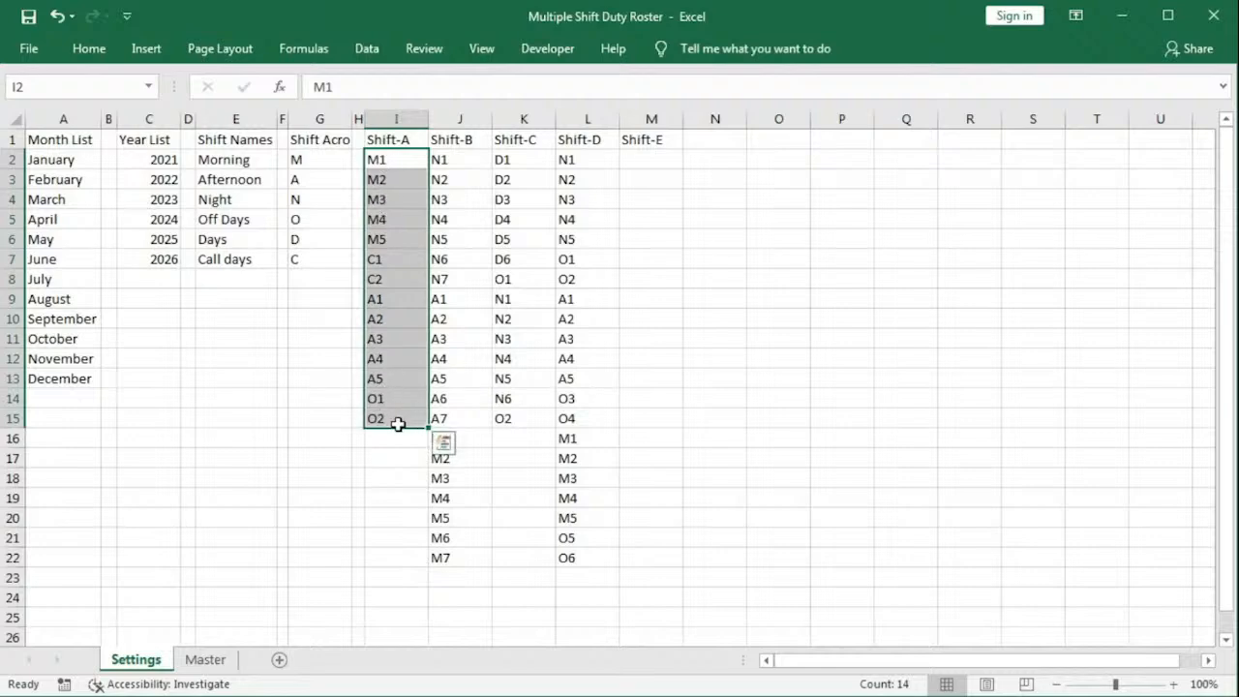
click(376, 418)
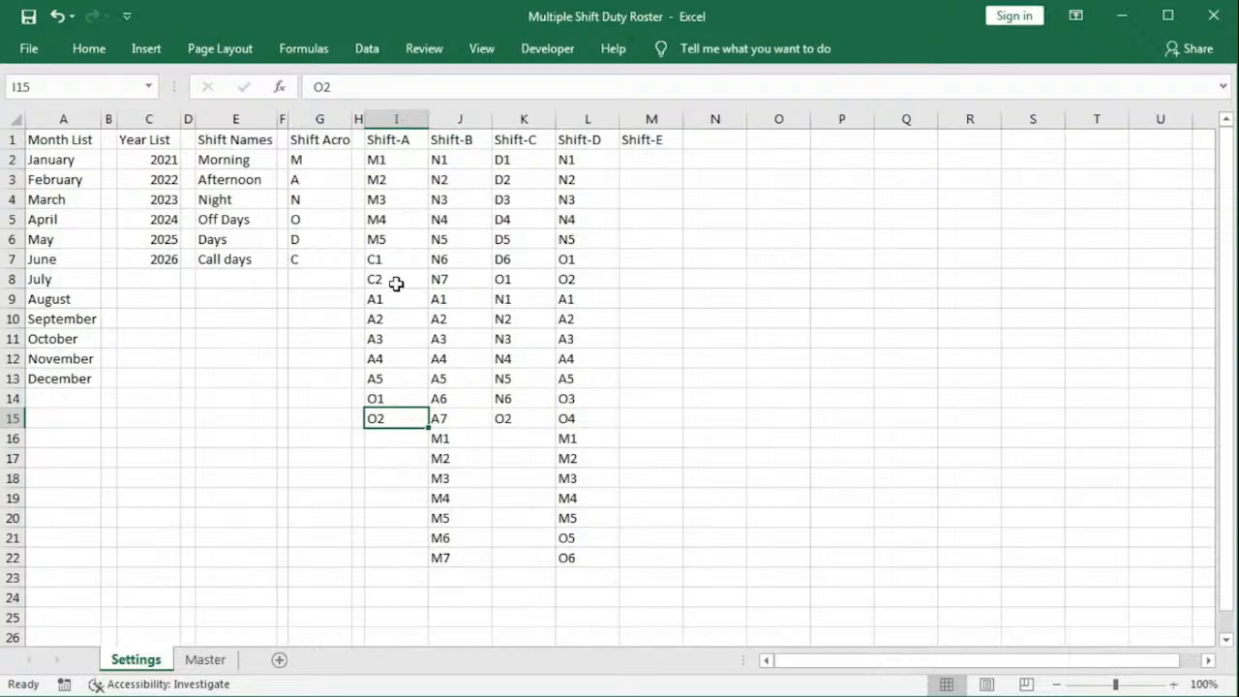
click(388, 340)
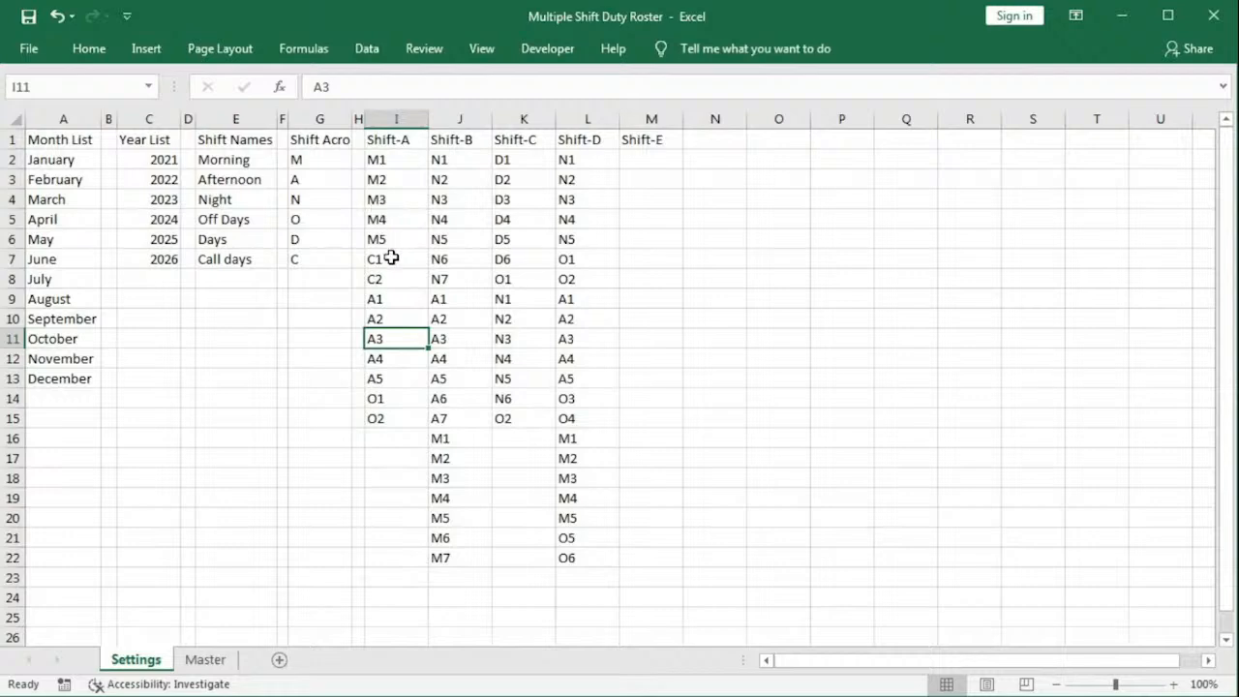
click(380, 341)
click(379, 362)
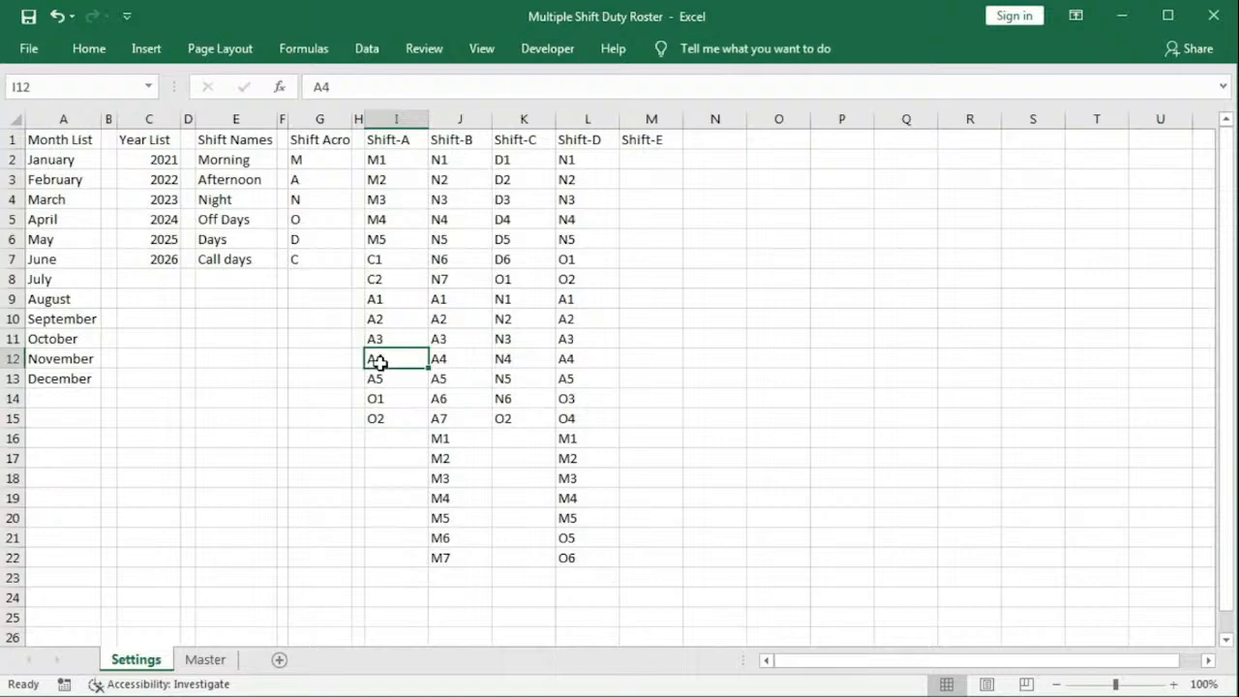
Step: In F8's formula on the Master sheet, enter Settings_Shift as the array of the INDEX function
click(205, 659)
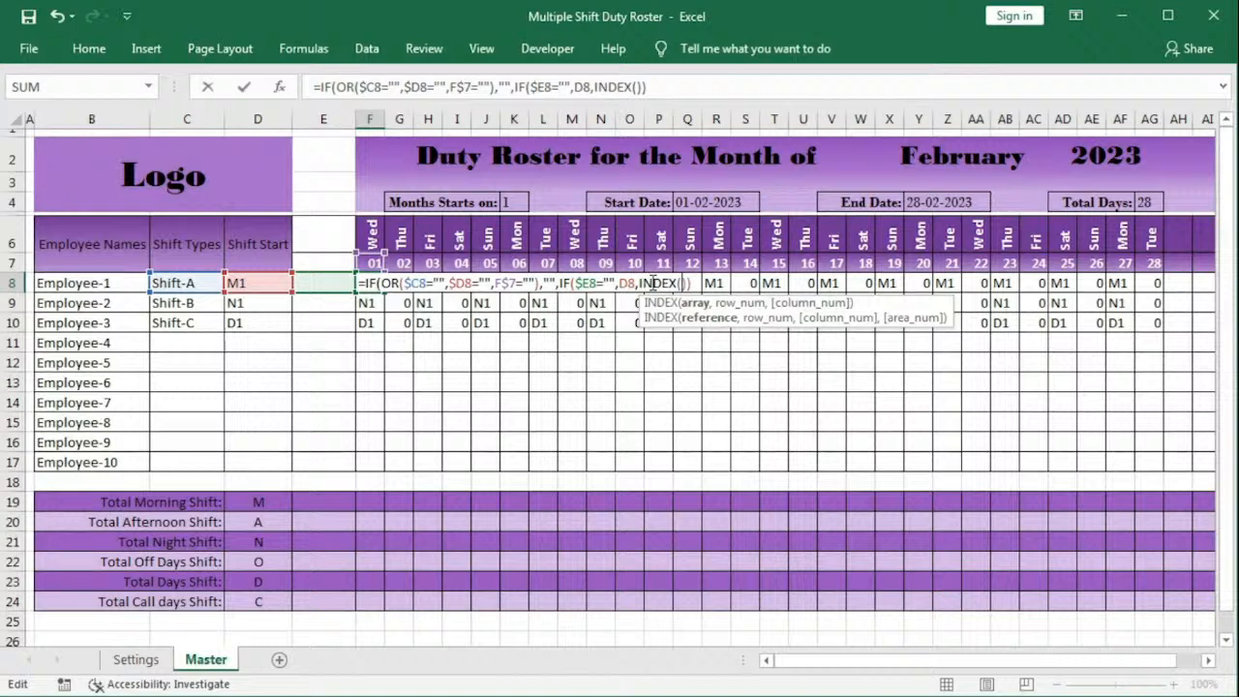
text(sett)
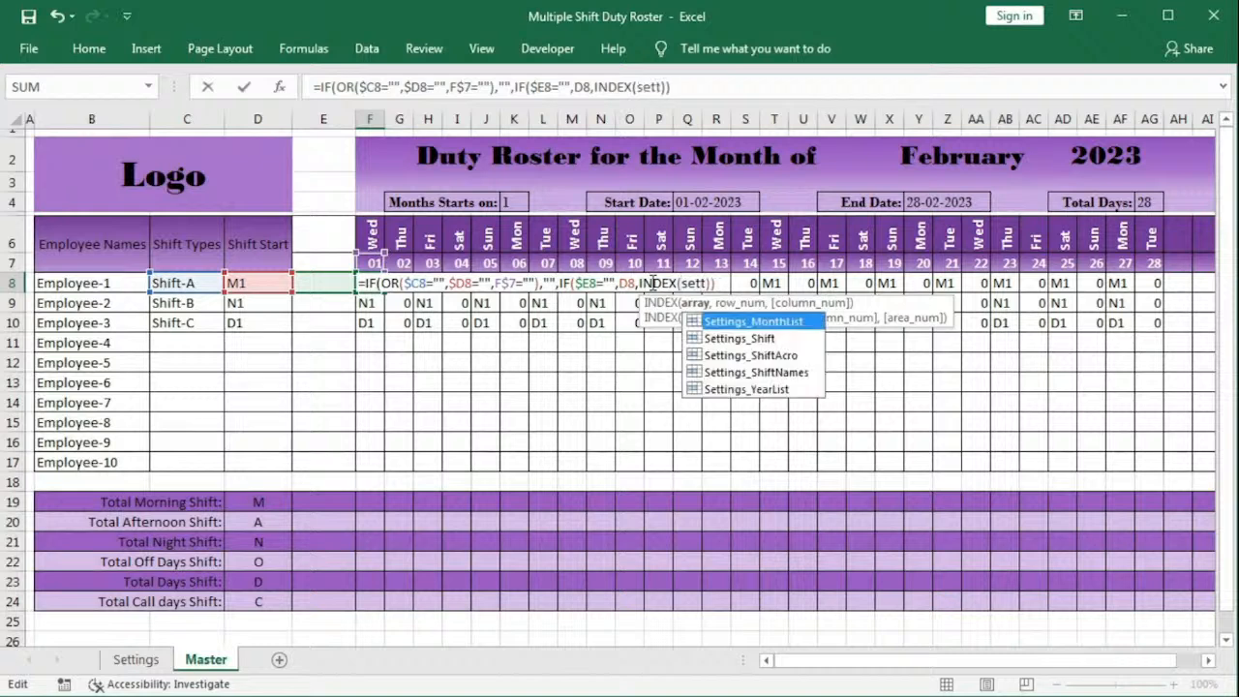
key(Down)
key(Tab)
text(,)
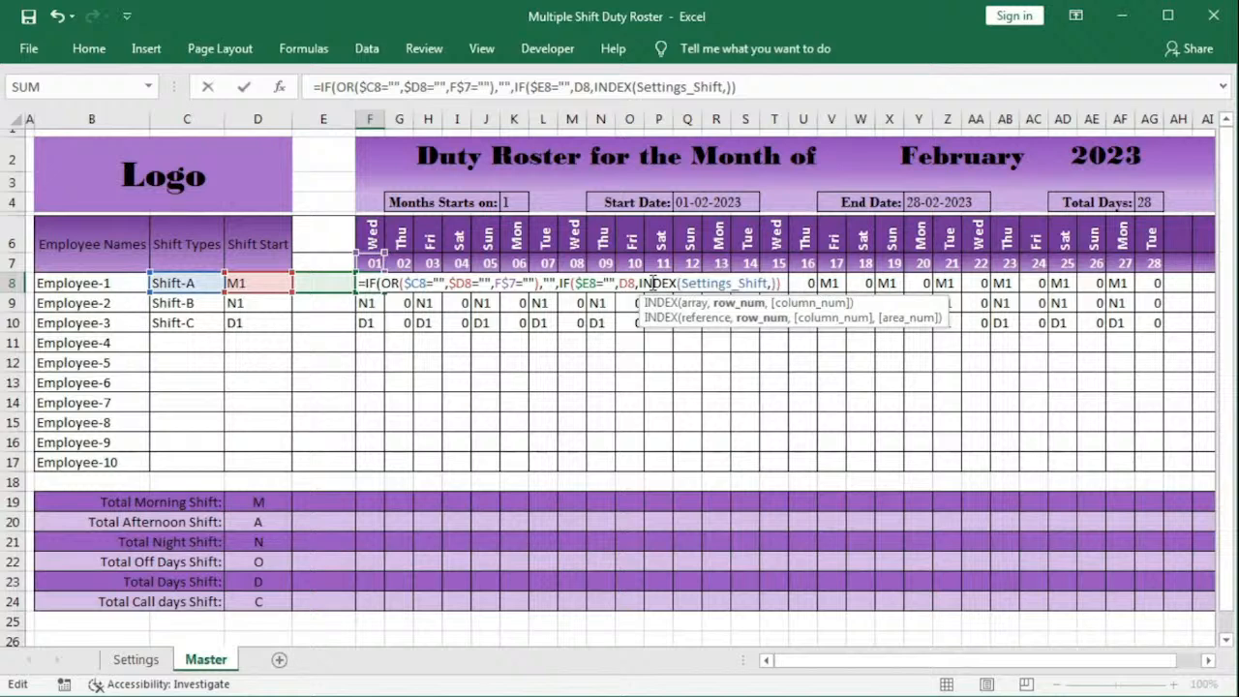
Step: As the INDEX row number in F8's formula, start an IF whose test begins with MATCH(E8,Settings_Shift,0)
text(IF(m)
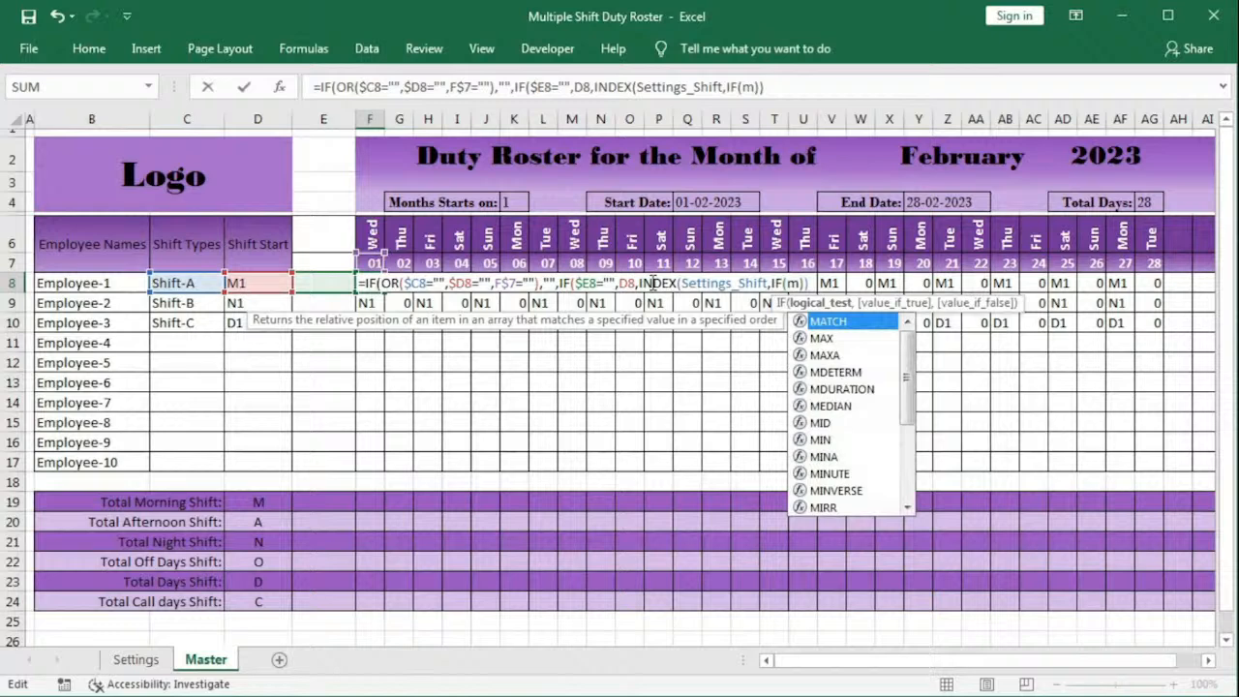
key(Tab)
click(314, 282)
text(,)
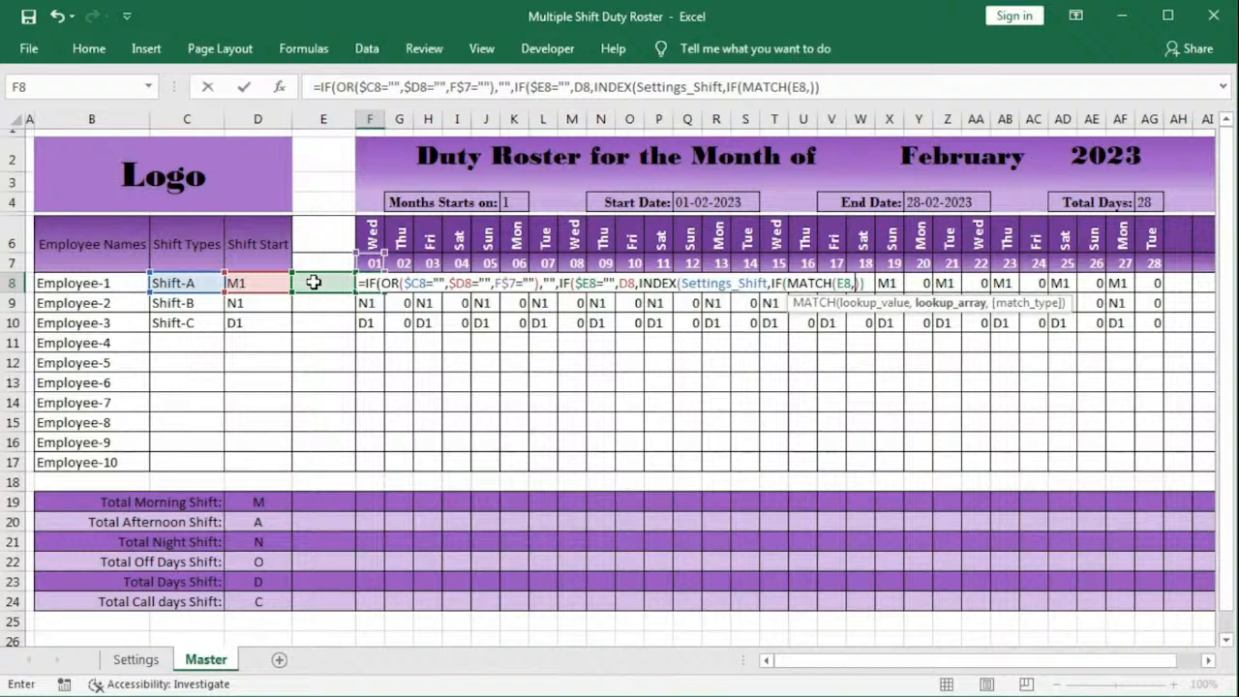
text(se)
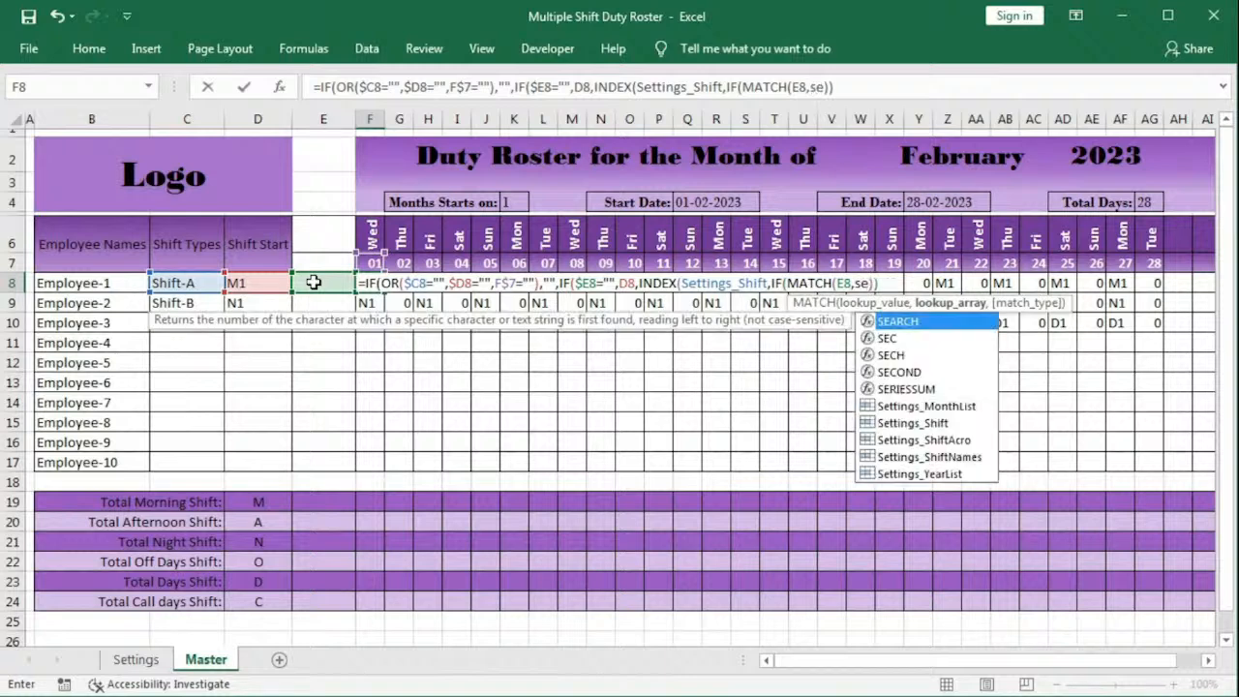
key(Down)
key(Down)
key(Down)
key(Down)
key(Down)
key(Down)
key(Tab)
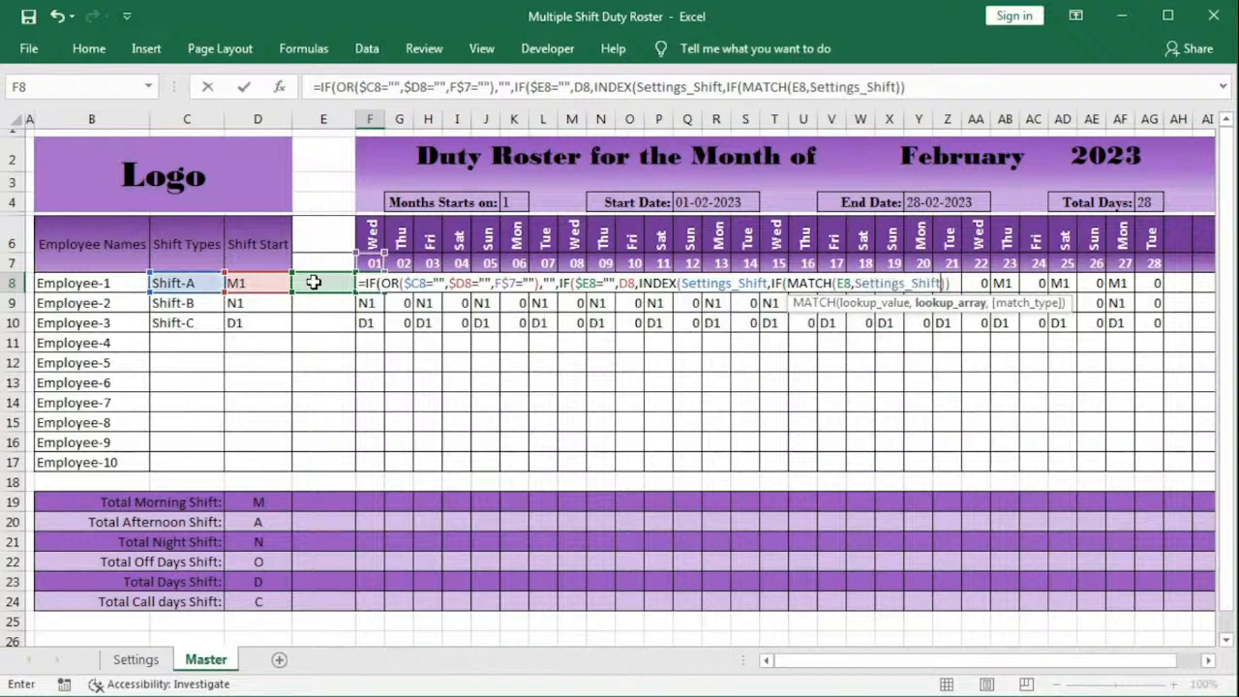
text(,0)
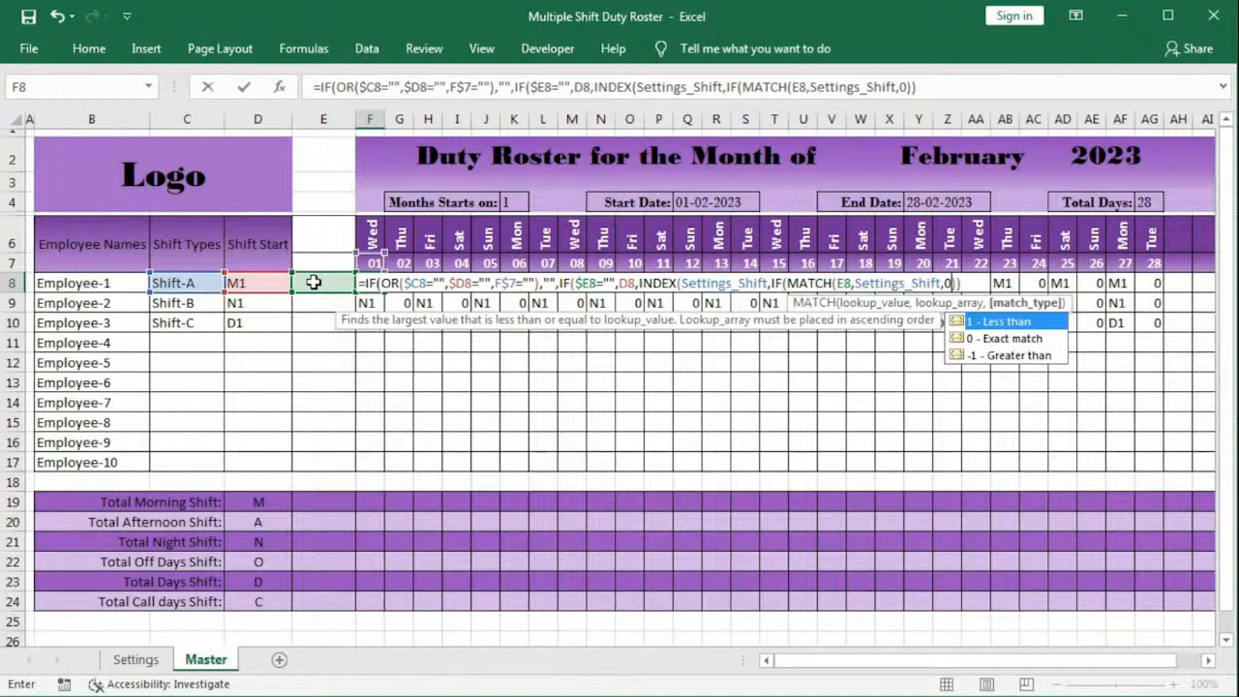
text())
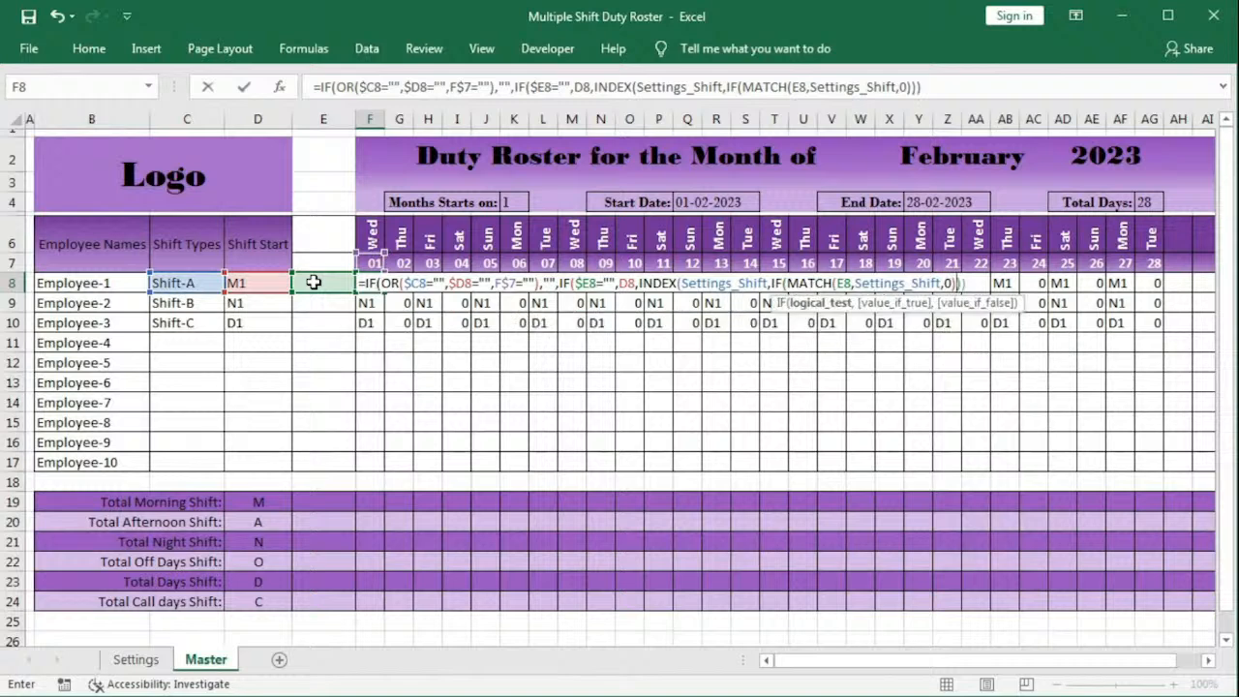
Step: Complete the IF test with >COUNTA(Settings_Shift) and set its value if true to 1
text(>coun)
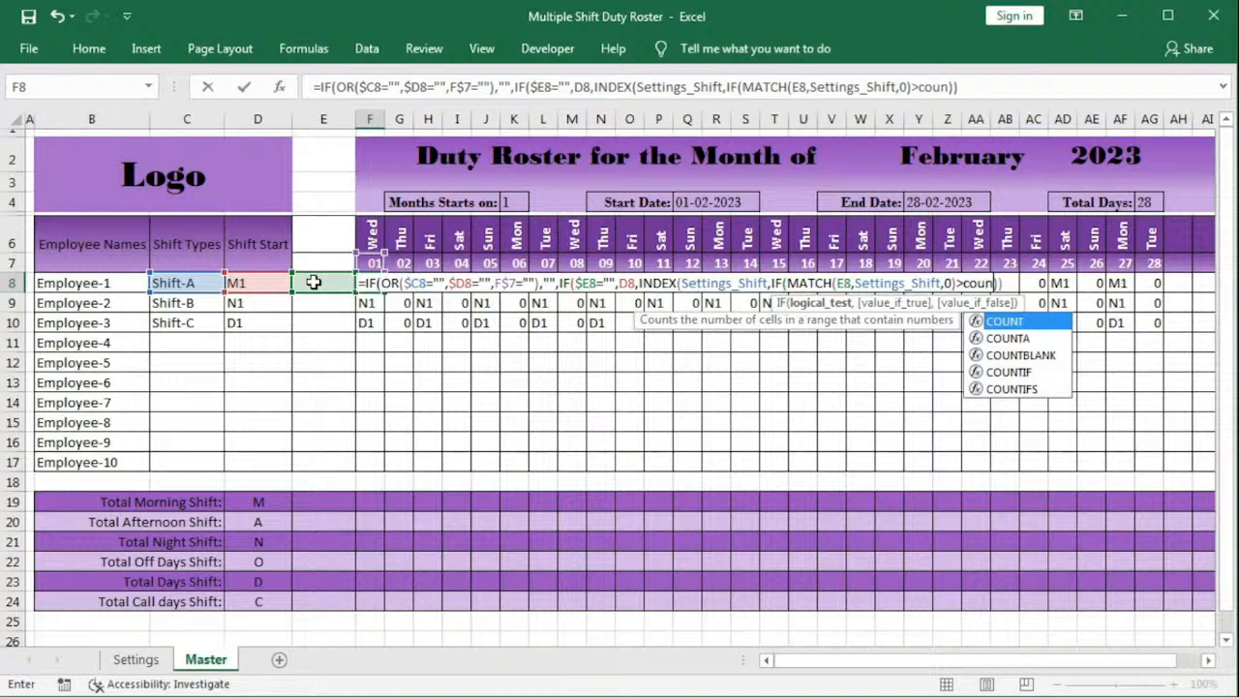
text(ta(set)
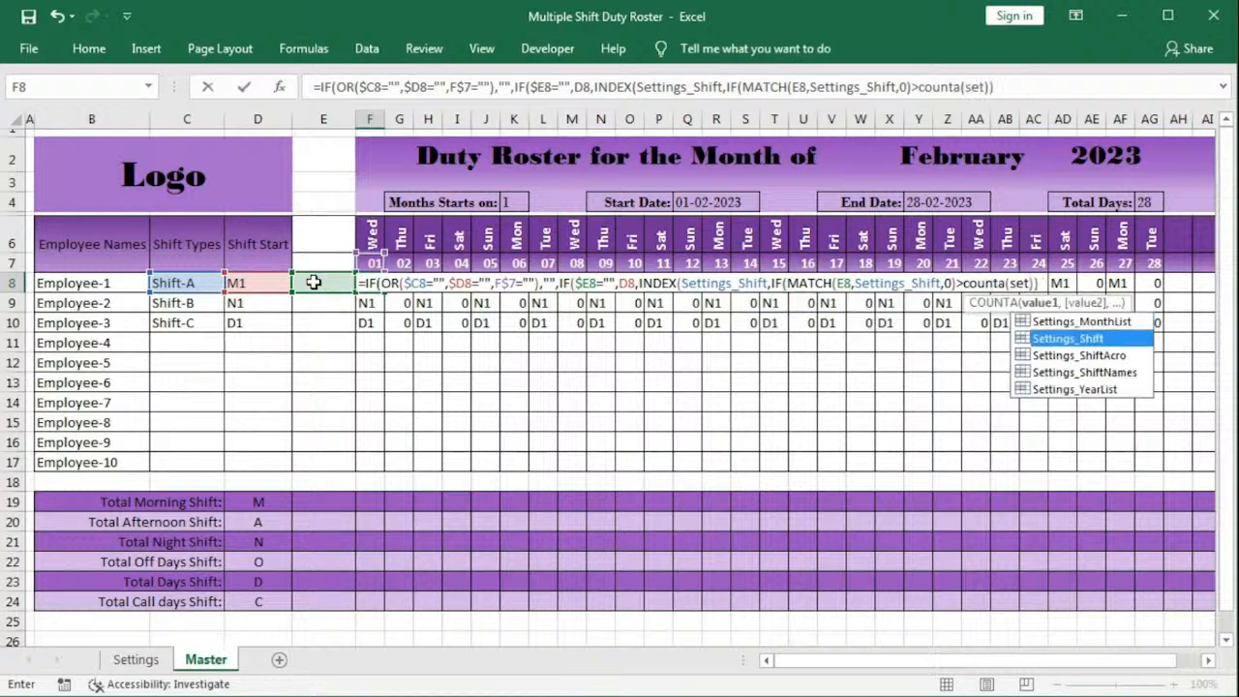
key(Tab)
text()))
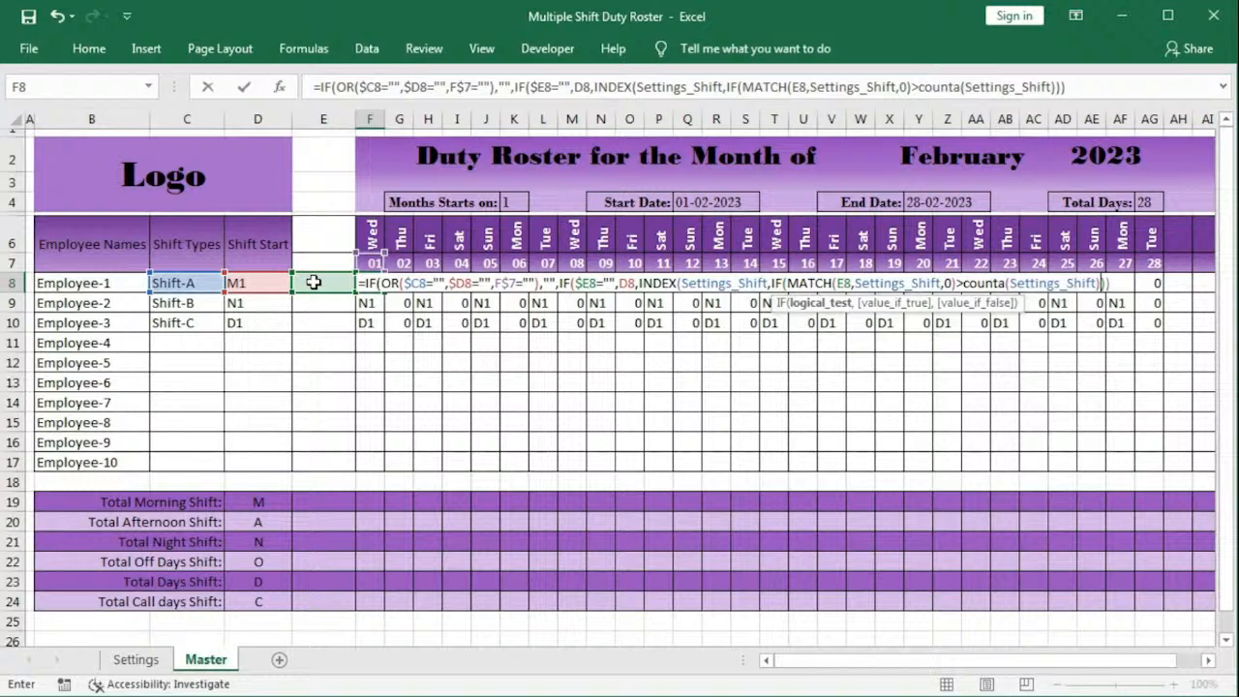
text(,1)
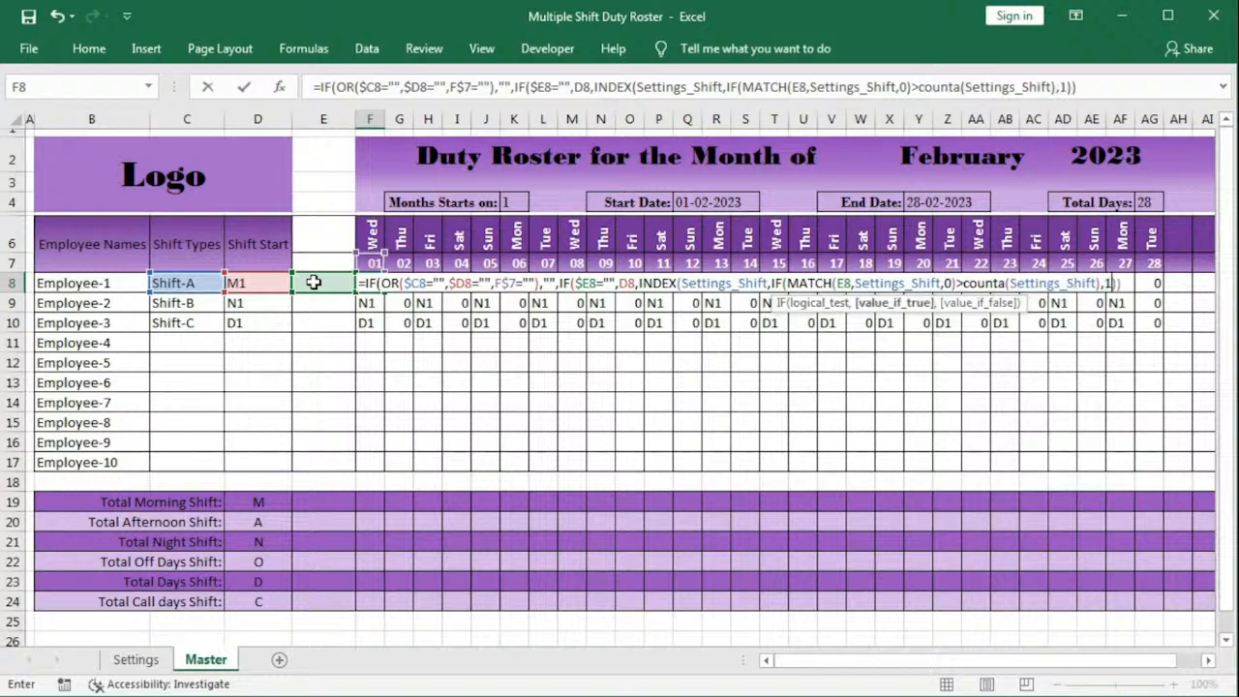
Step: Set the IF's value if false to MATCH(E8,Settings_Shift,0)+1 and close the IF function
text(,)
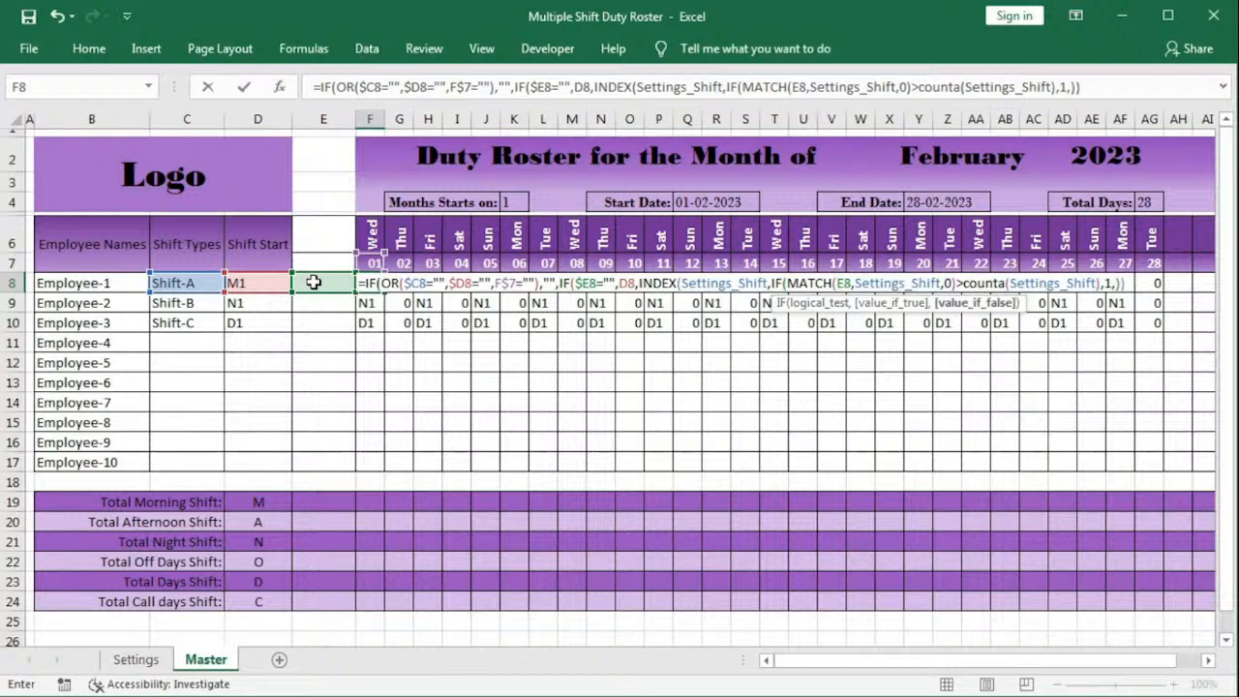
text(mat)
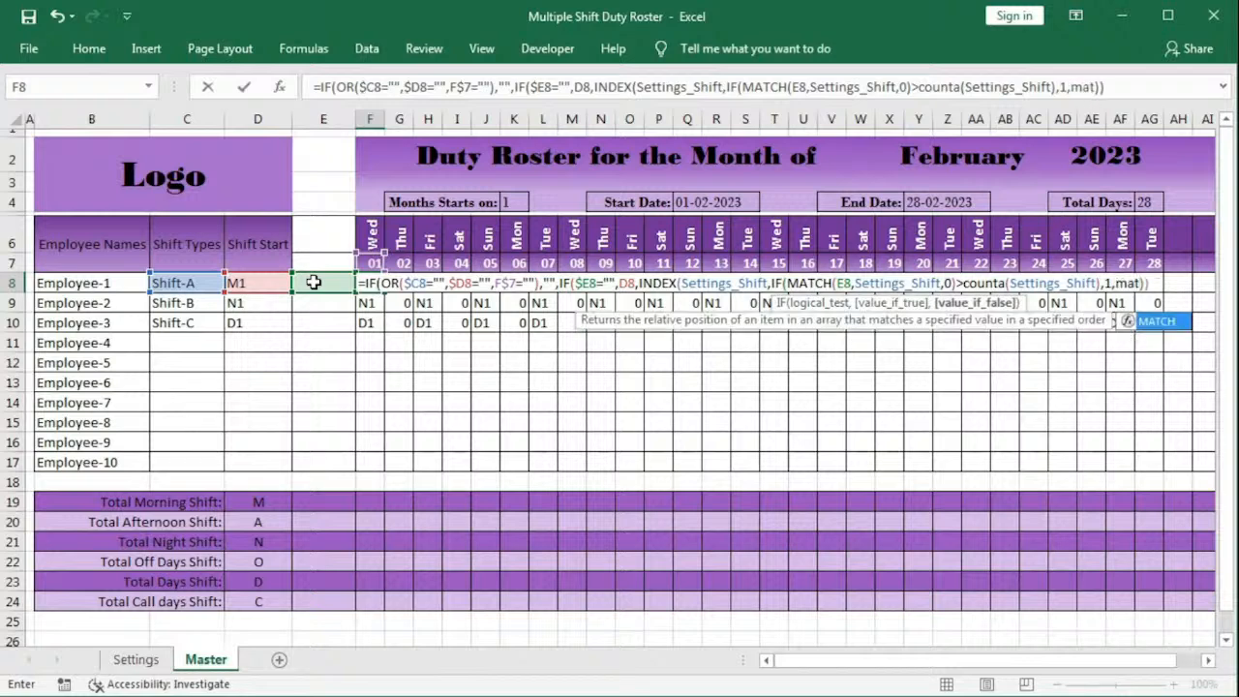
key(Tab)
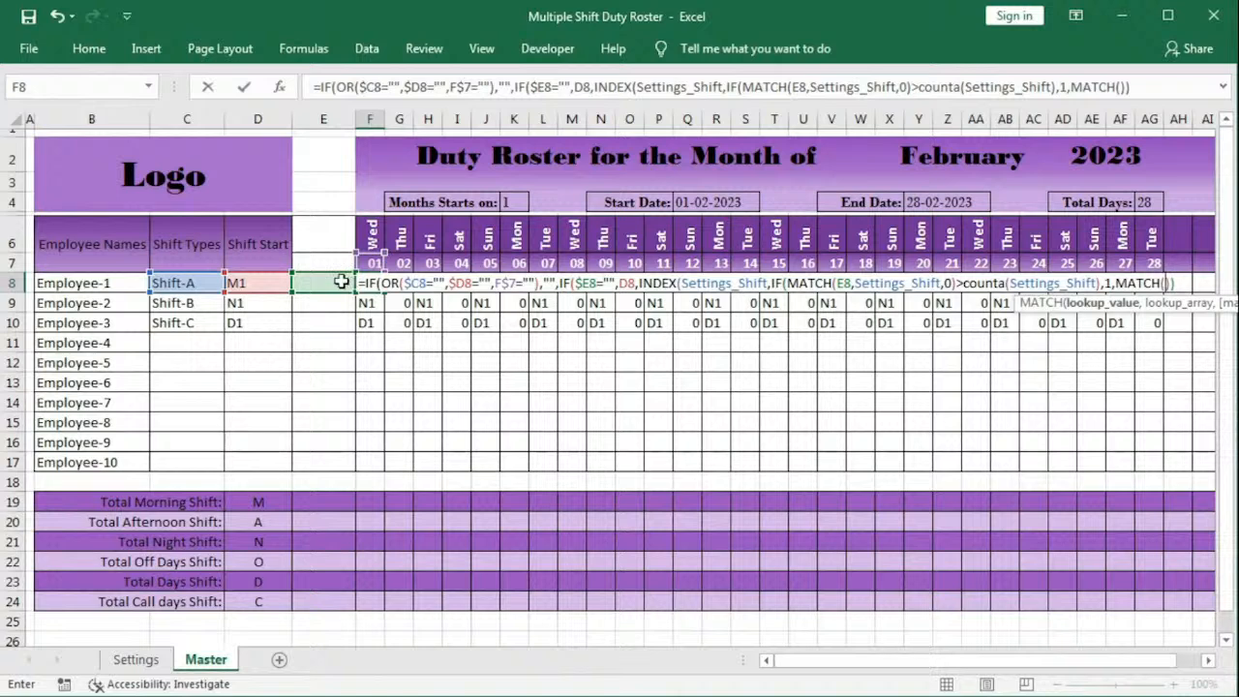
click(329, 281)
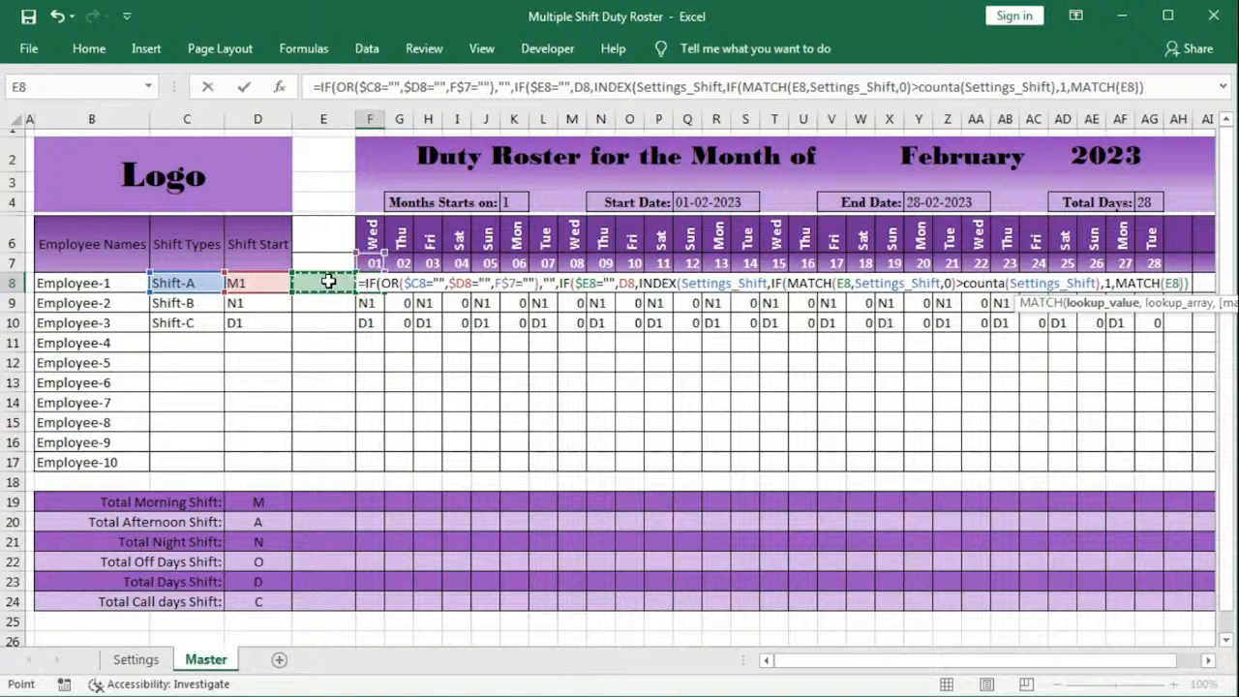
text(,)
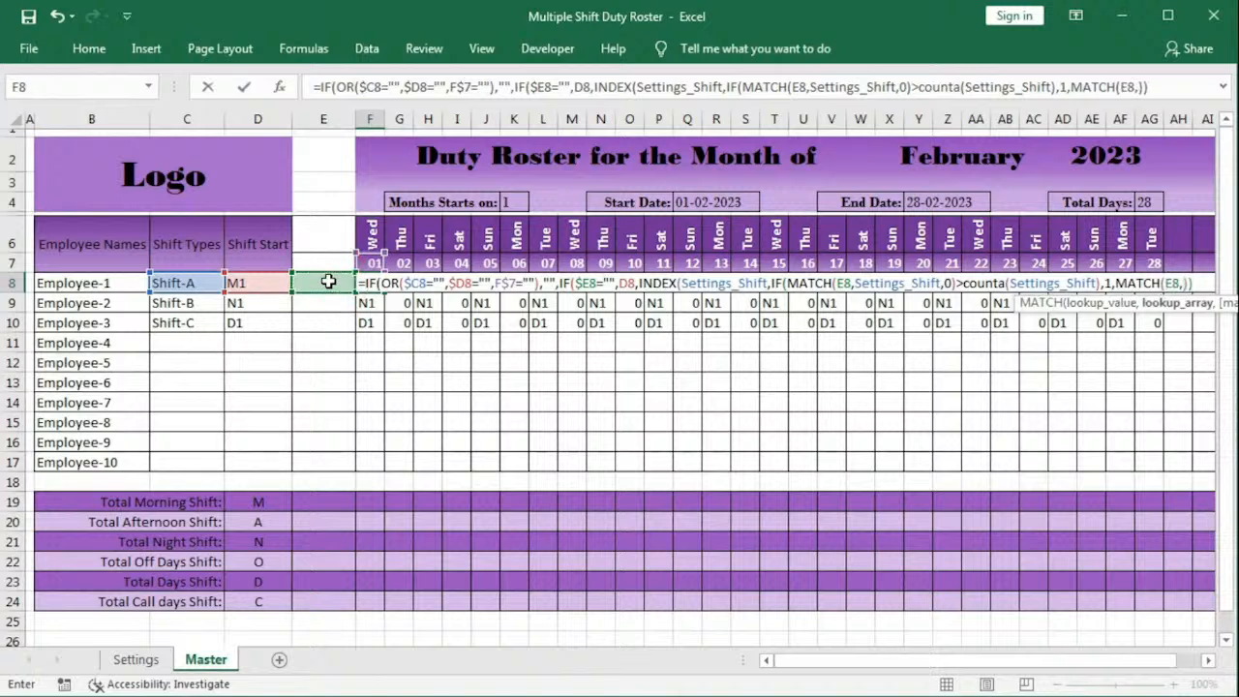
text(set)
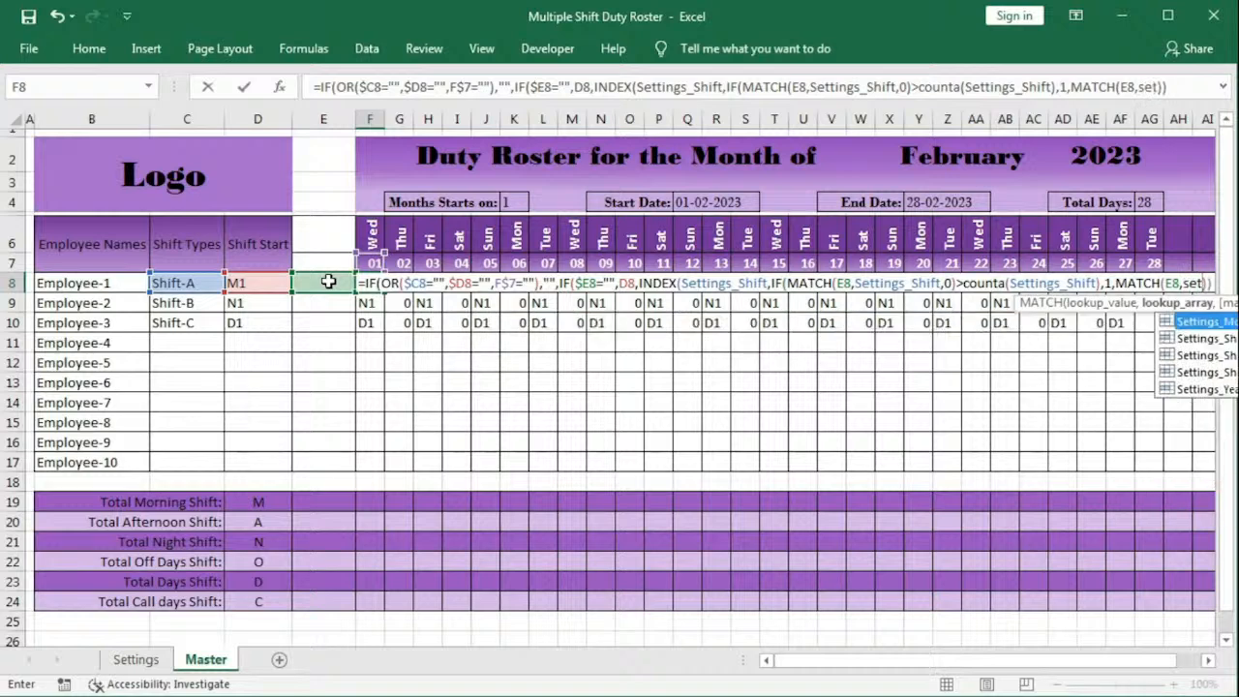
key(Down)
key(Tab)
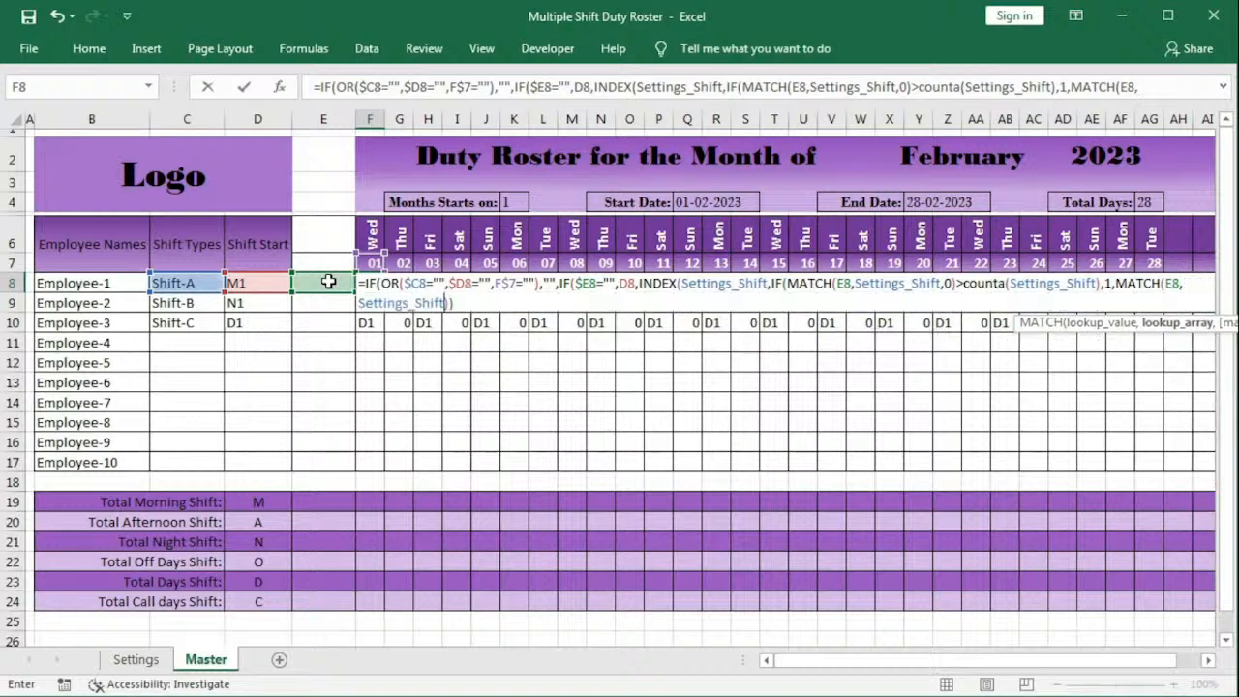
text(,0)
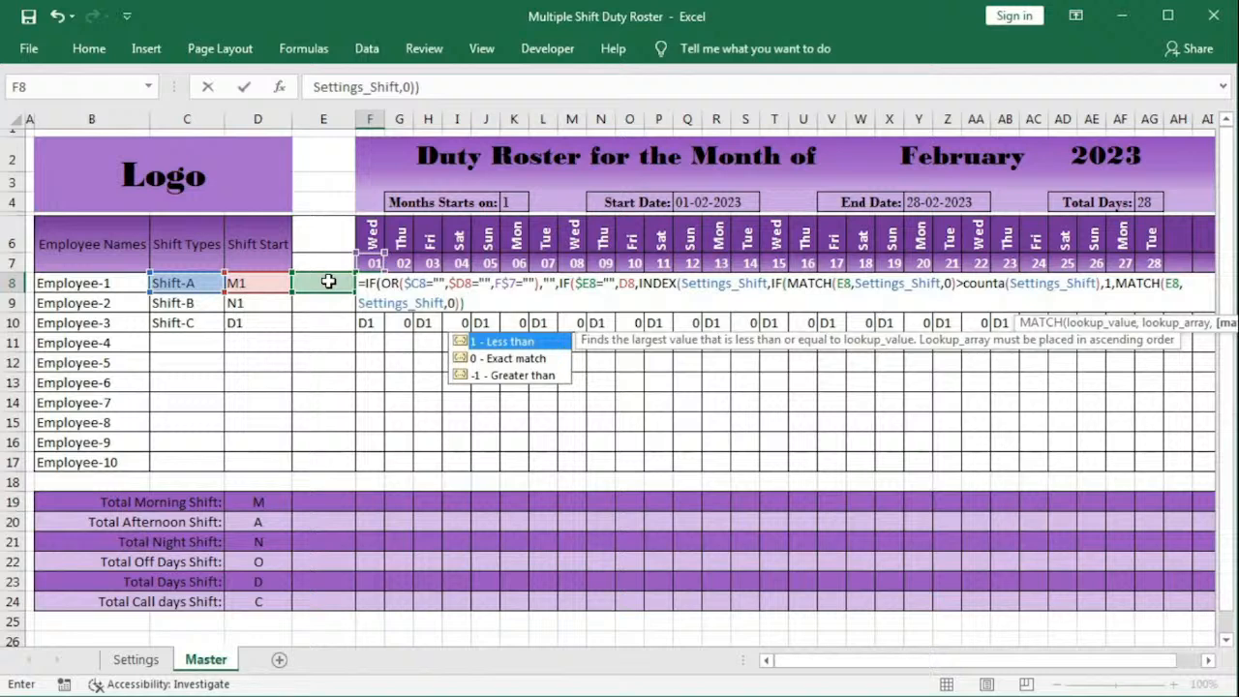
text()+)
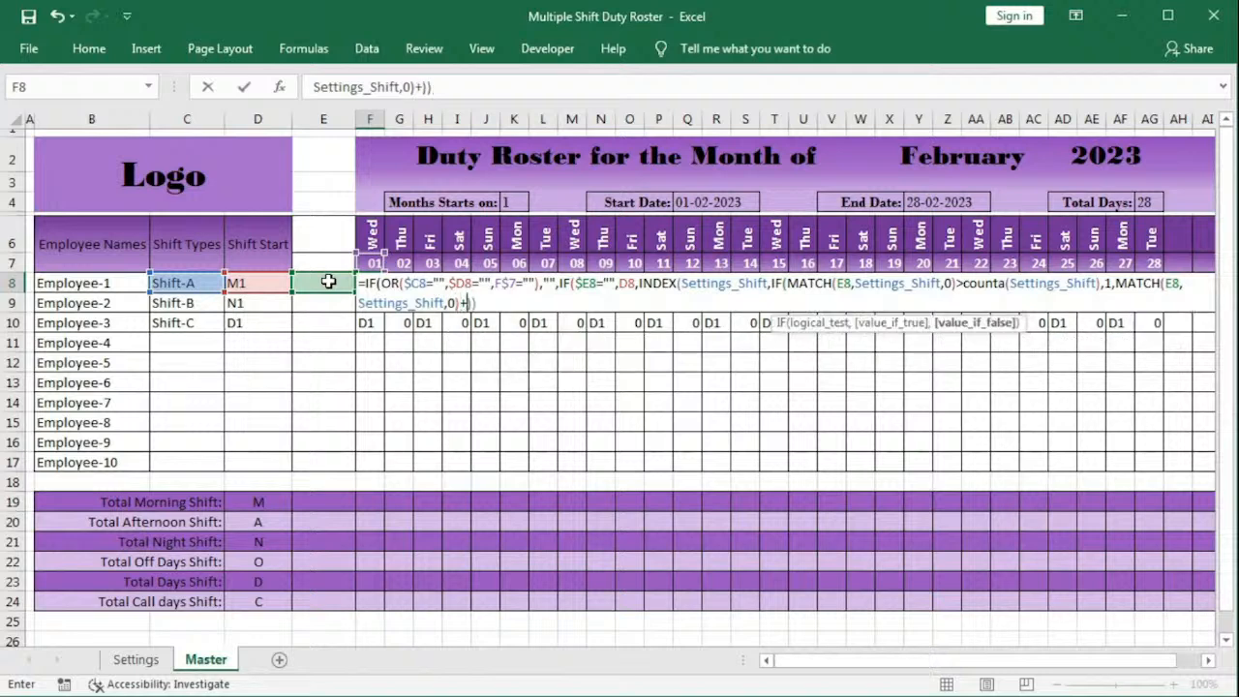
text(1))
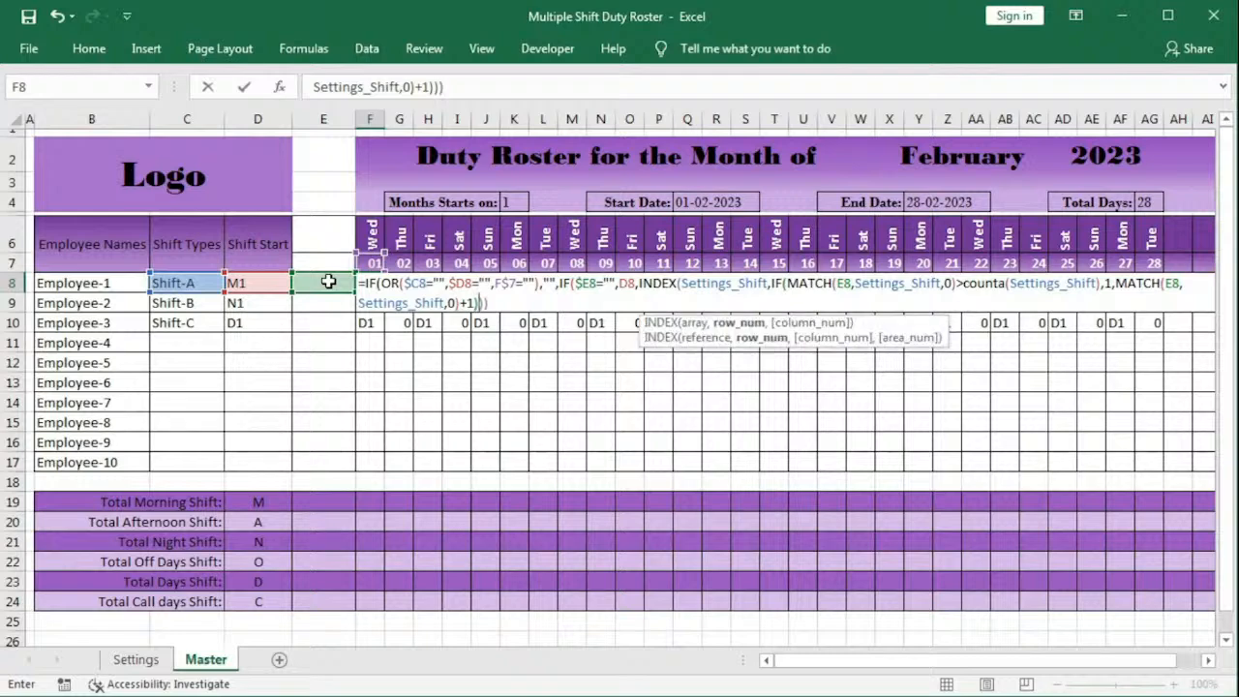
Step: Commit the extended formula in F8 and fill it across and down through AG10
key(Return)
key(Return)
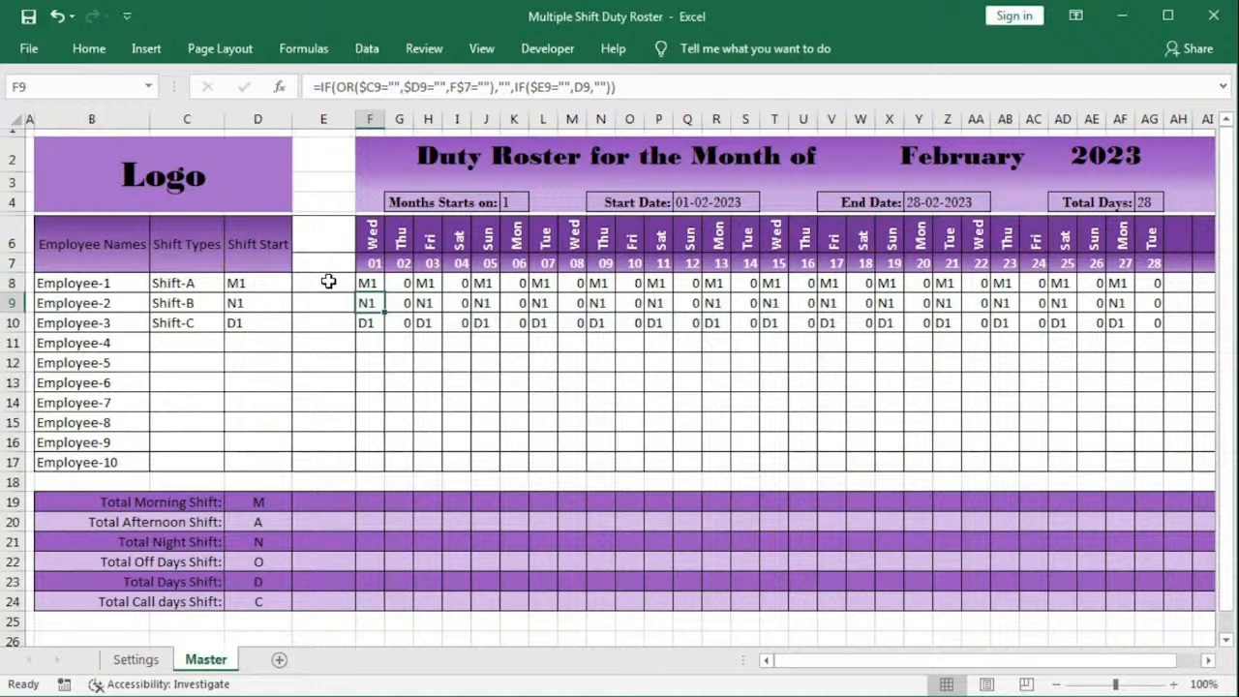
click(380, 287)
drag(386, 293, 1162, 335)
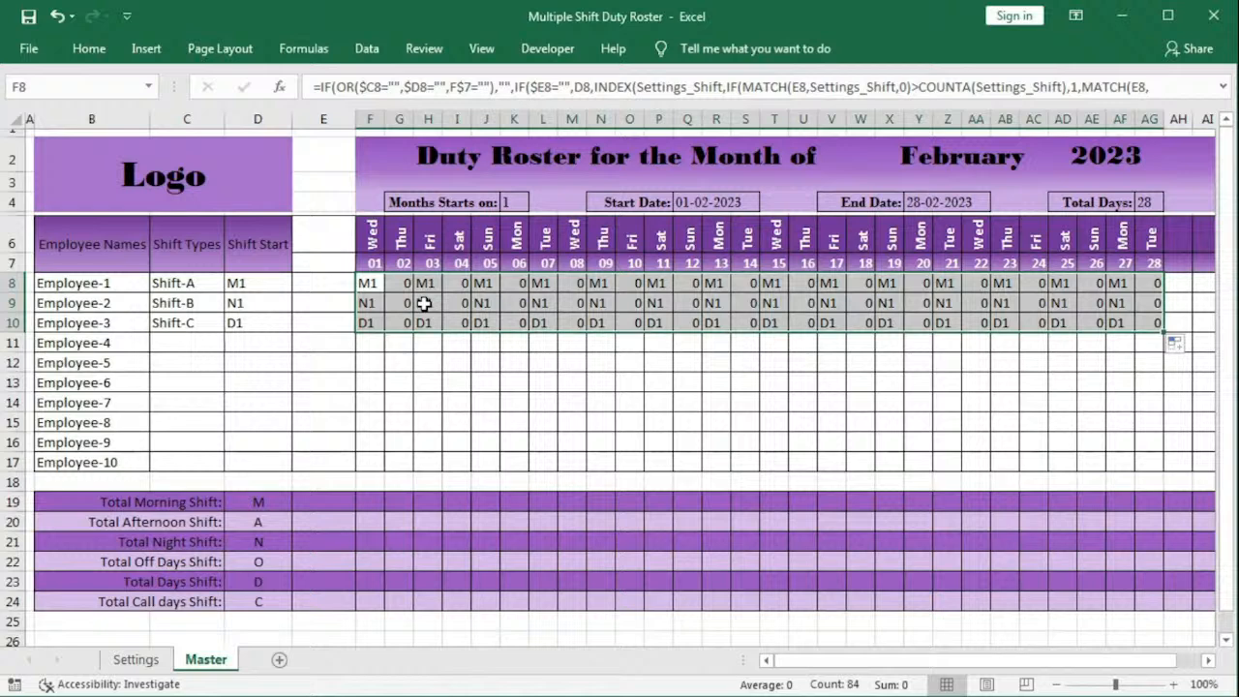
Step: Evaluate the $E8="" test inside G8's formula, then restore the original expression
double_click(401, 283)
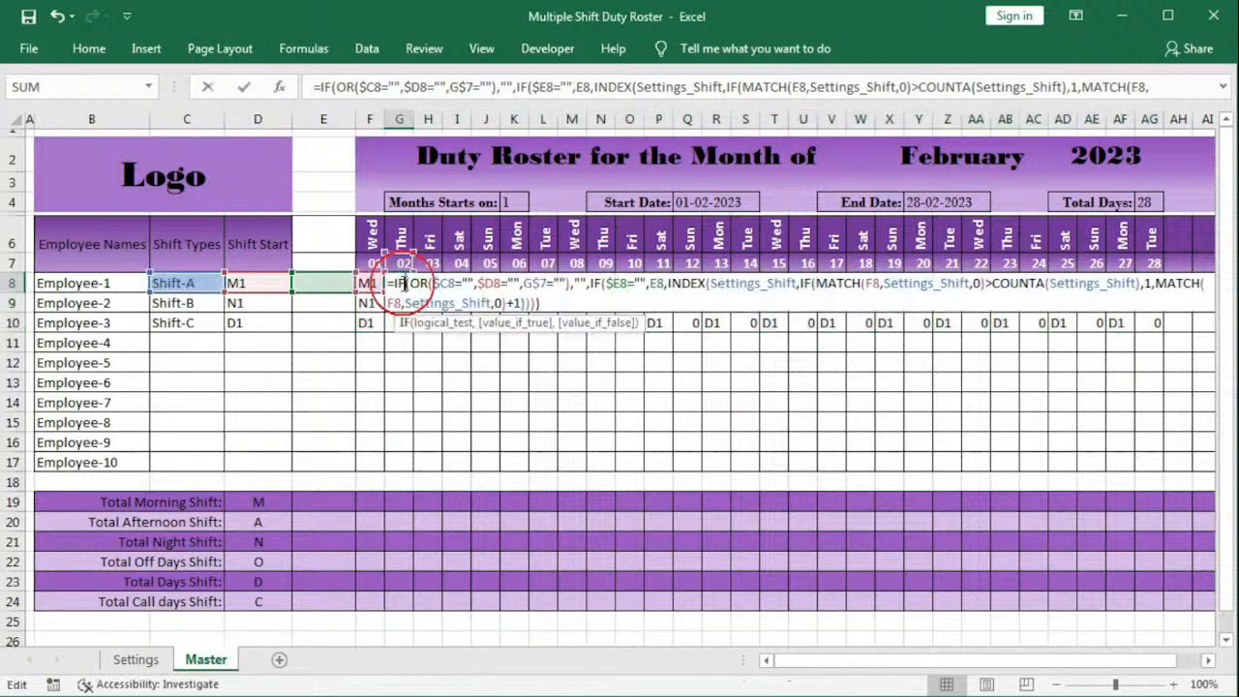
click(613, 283)
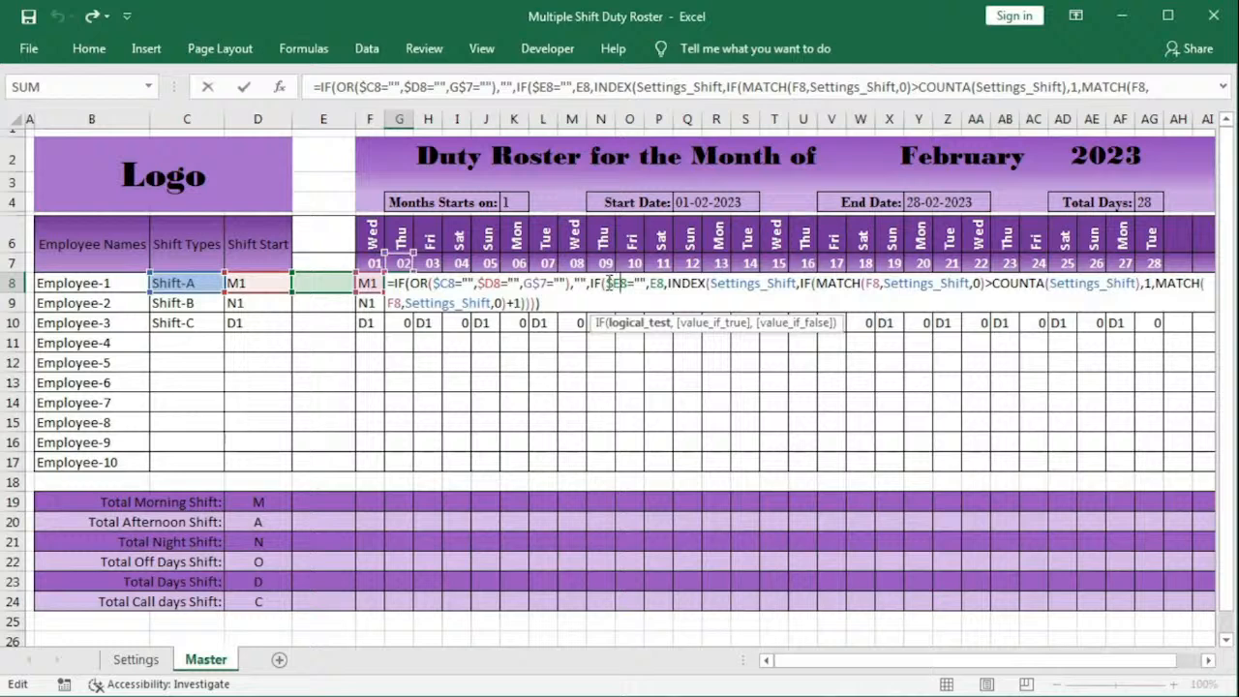
click(619, 324)
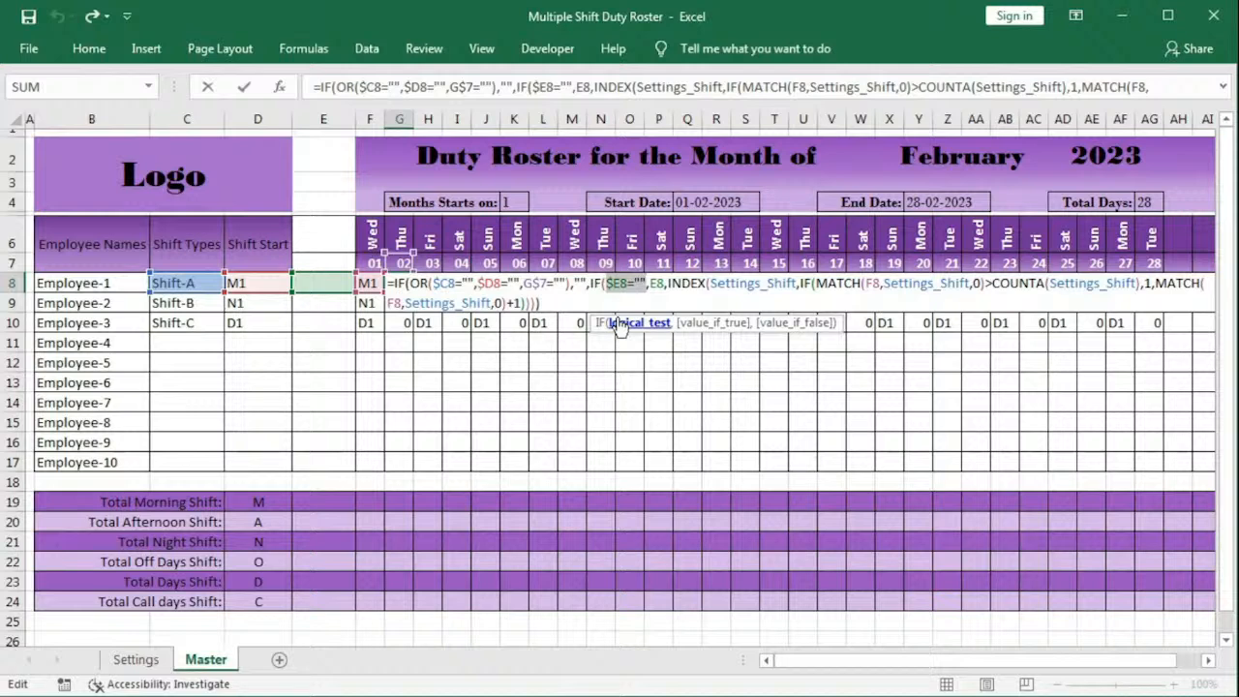
text(TRUE)
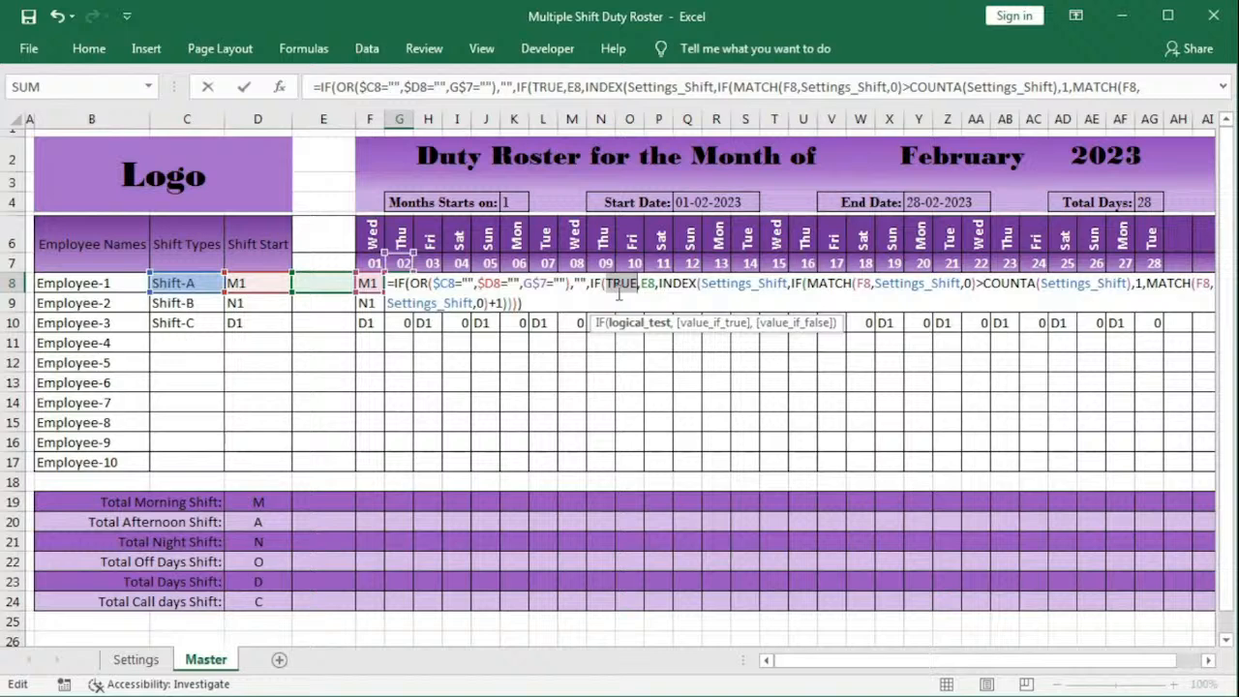
key(ctrl+z)
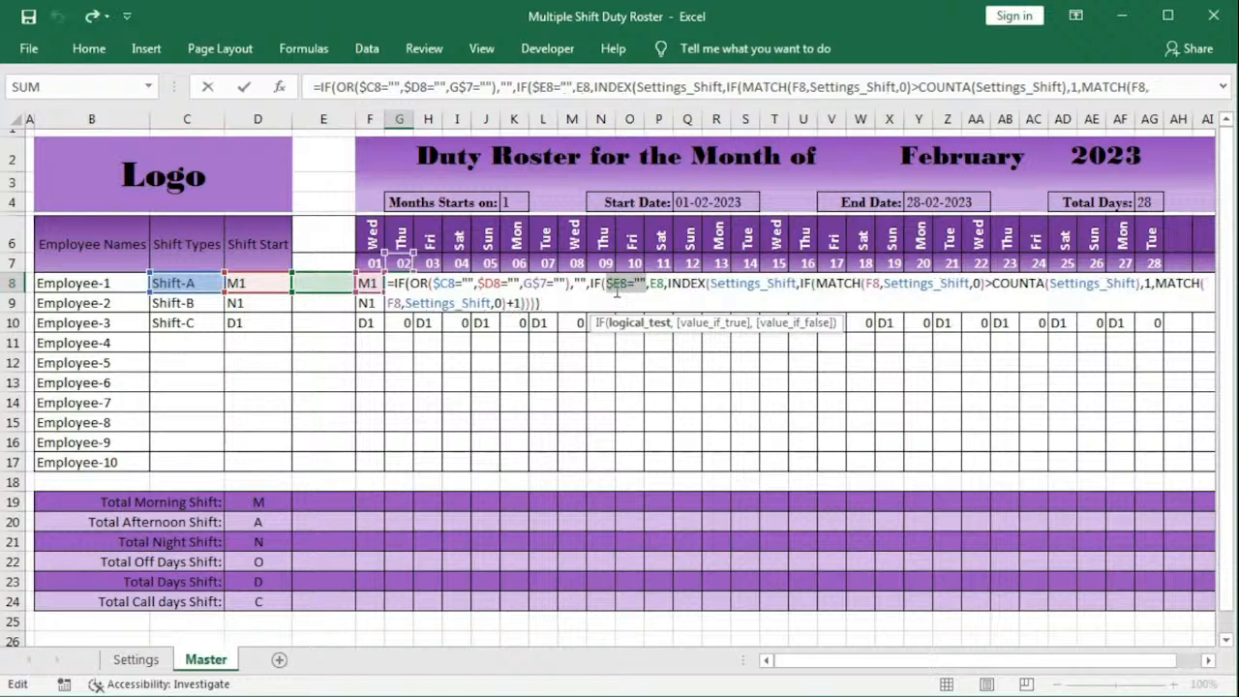
key(ctrl+Return)
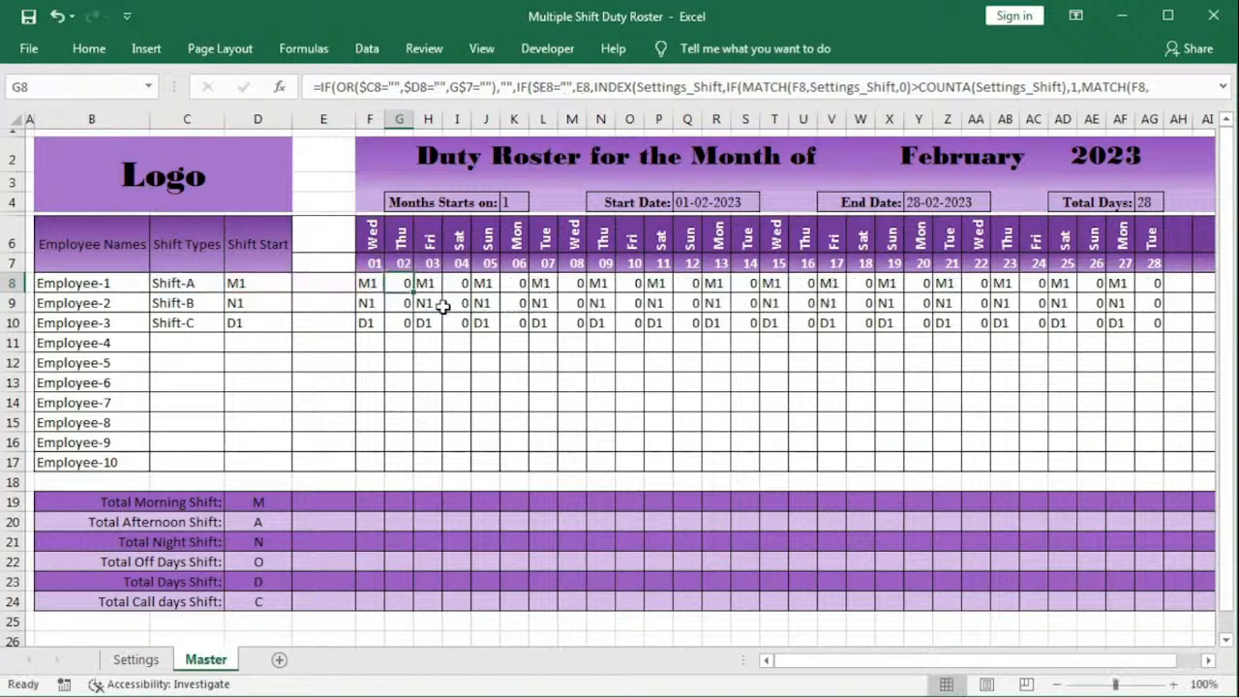
Step: Change $E8 to the relative reference E8 in F8's second IF test and refill the formula through AG10
double_click(368, 282)
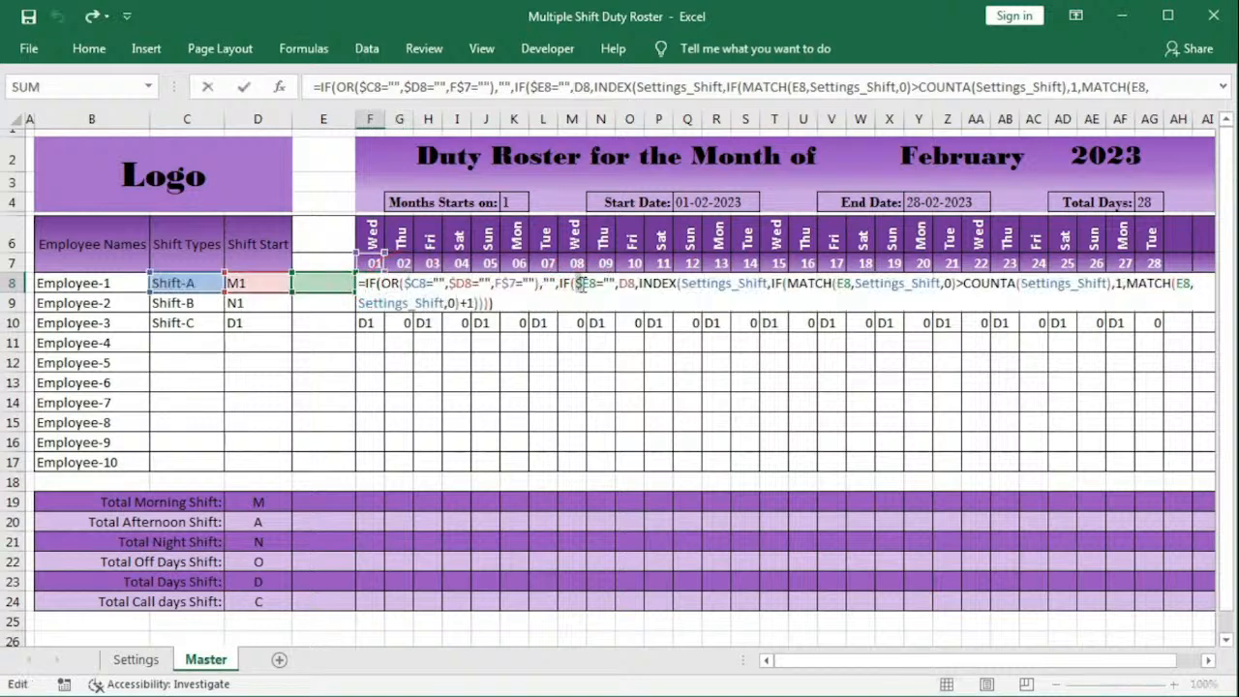
click(581, 283)
key(Return)
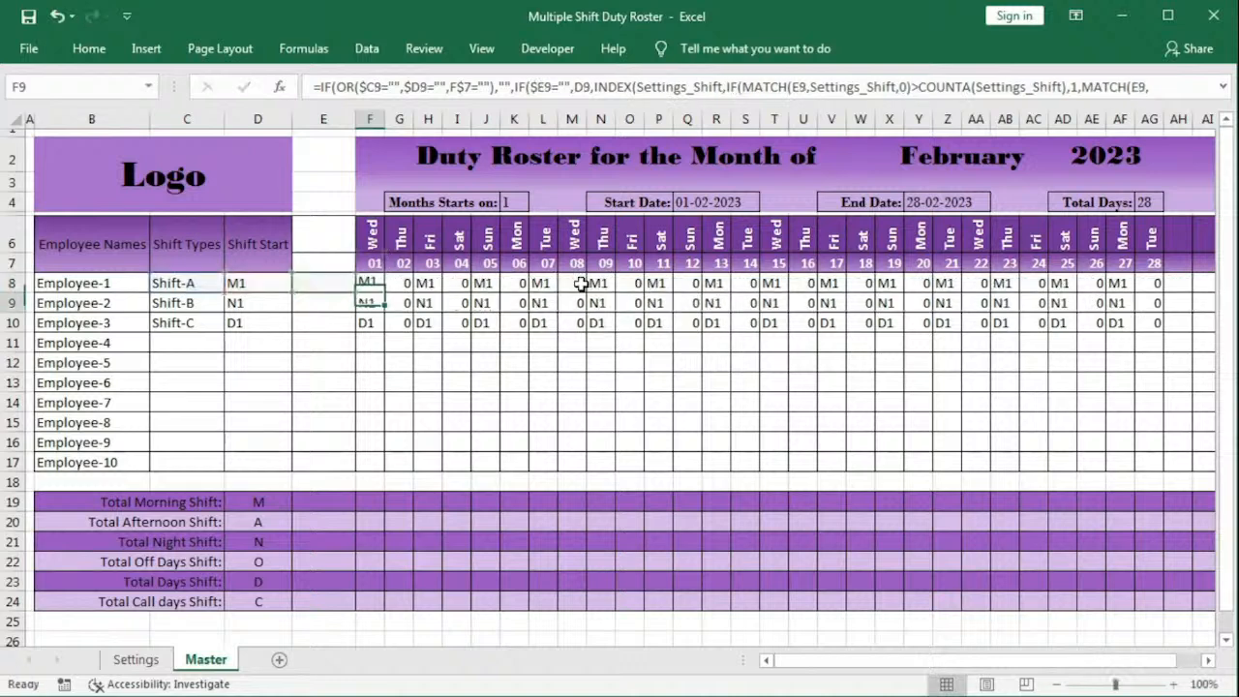
drag(391, 290, 1155, 336)
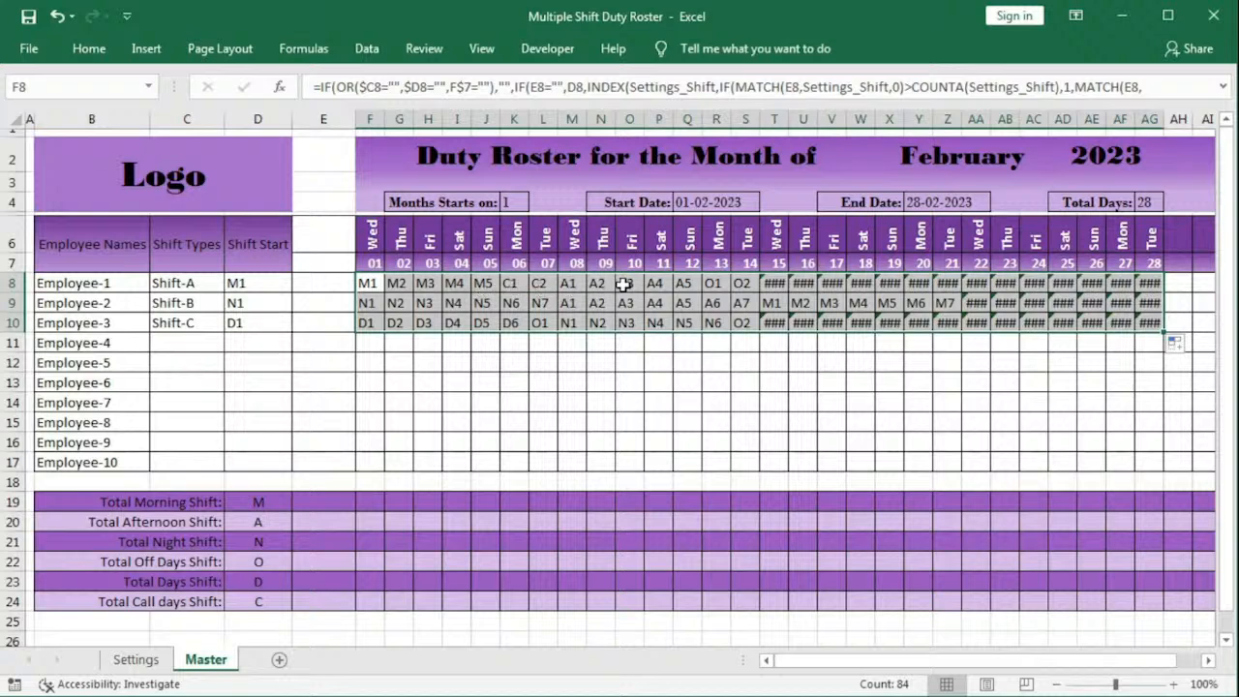
Step: Examine the MATCH(S8,Settings_Shift,0)>COUNTA(Settings_Shift) test in T8's formula for the 15th
click(746, 285)
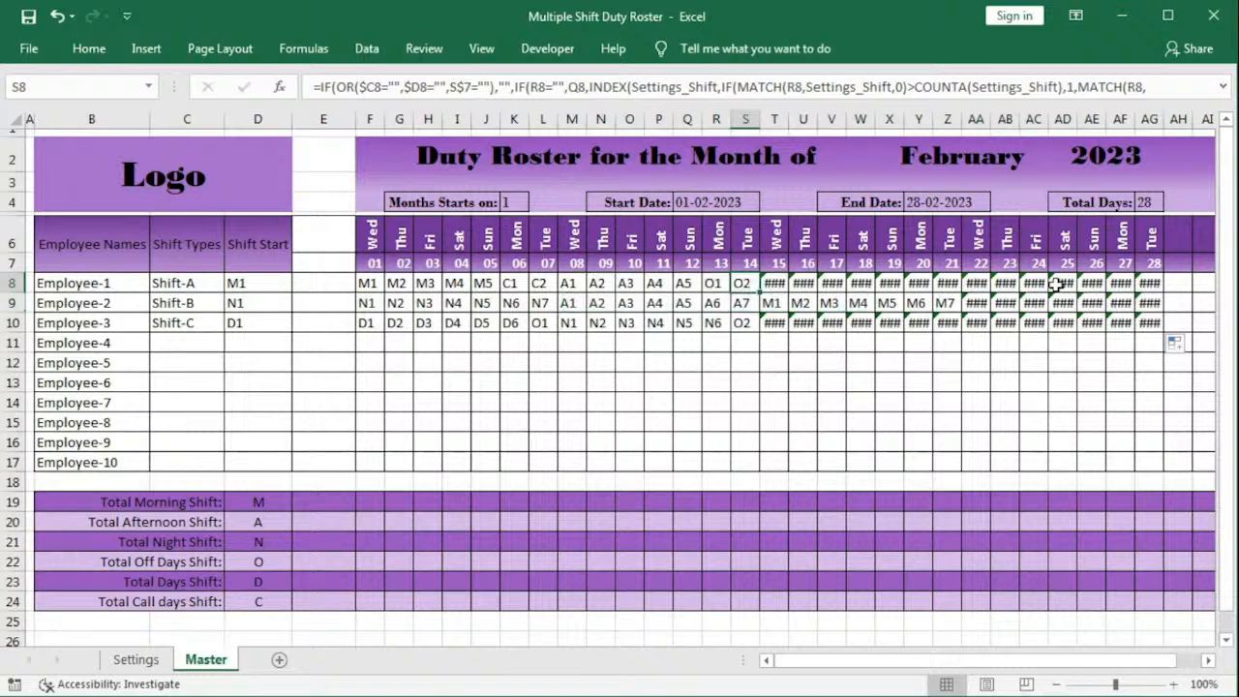
double_click(776, 282)
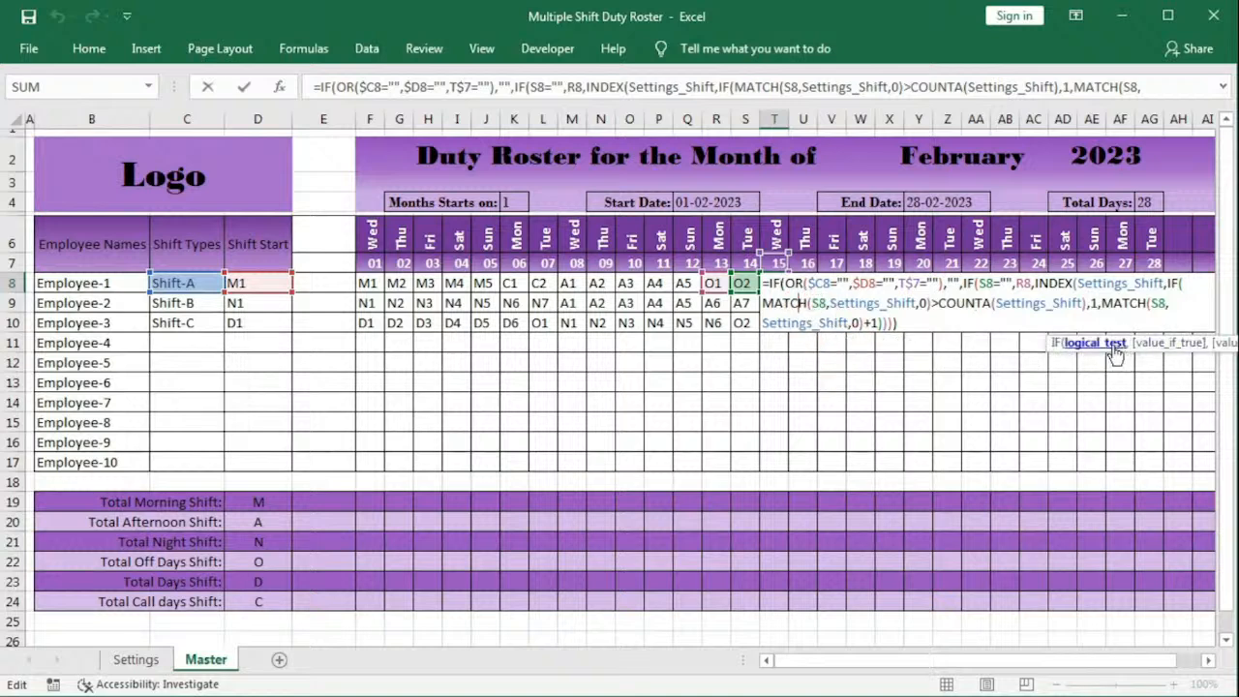
click(1107, 345)
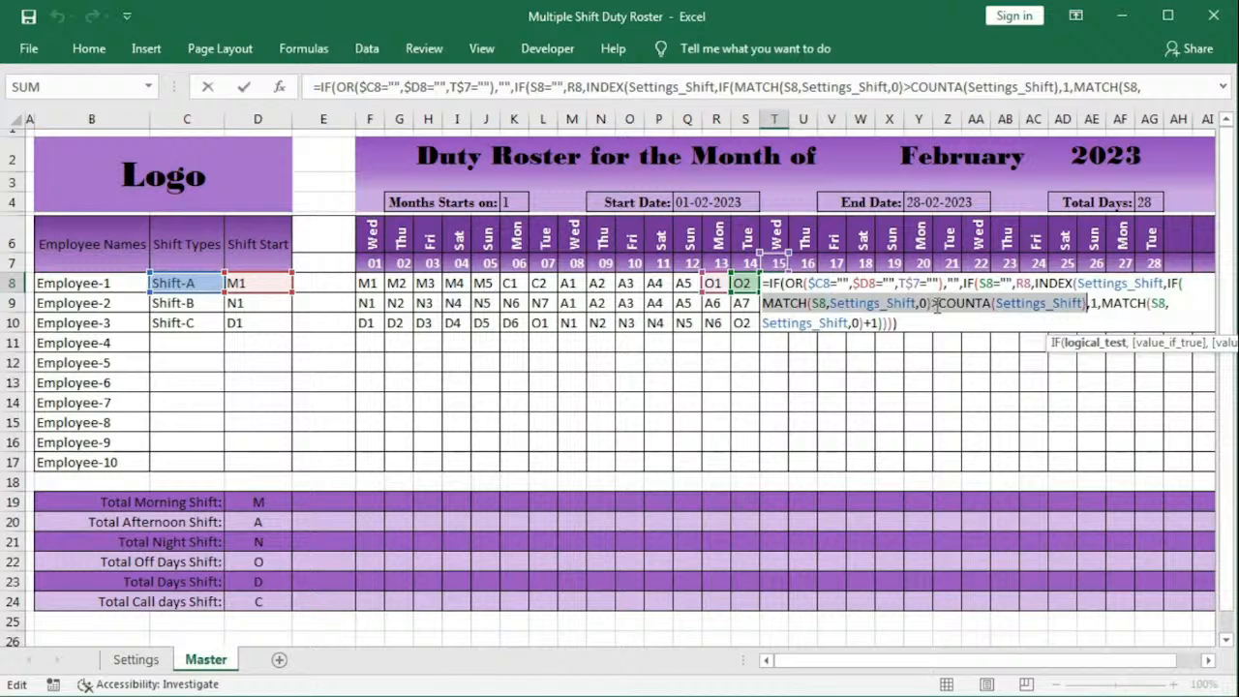
key(ctrl+Return)
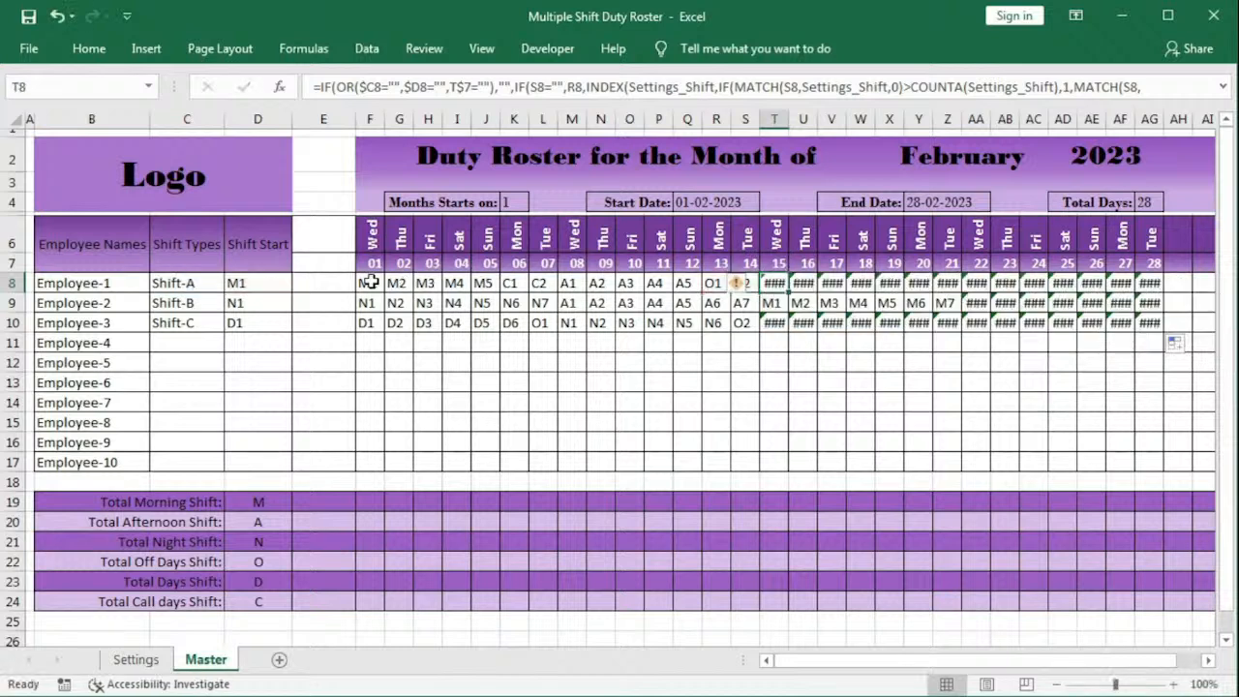
Step: Change the > comparison before COUNTA(Settings_Shift) to >= in F8's formula and commit it
double_click(371, 282)
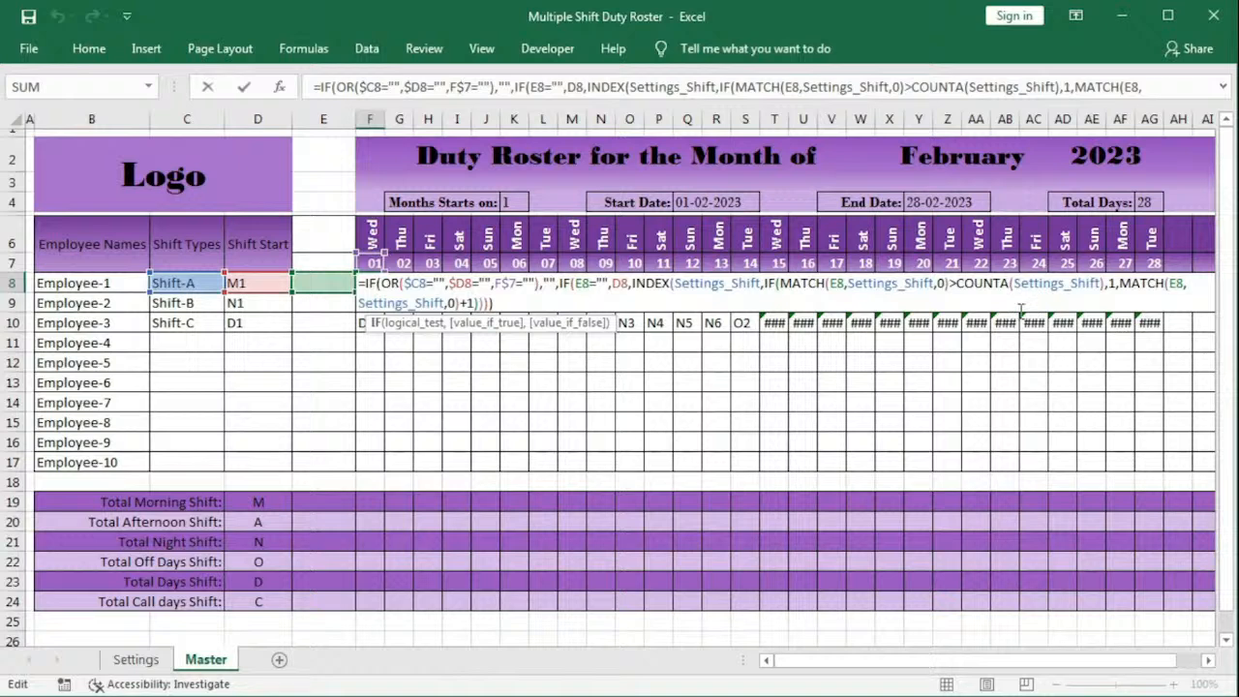
click(960, 283)
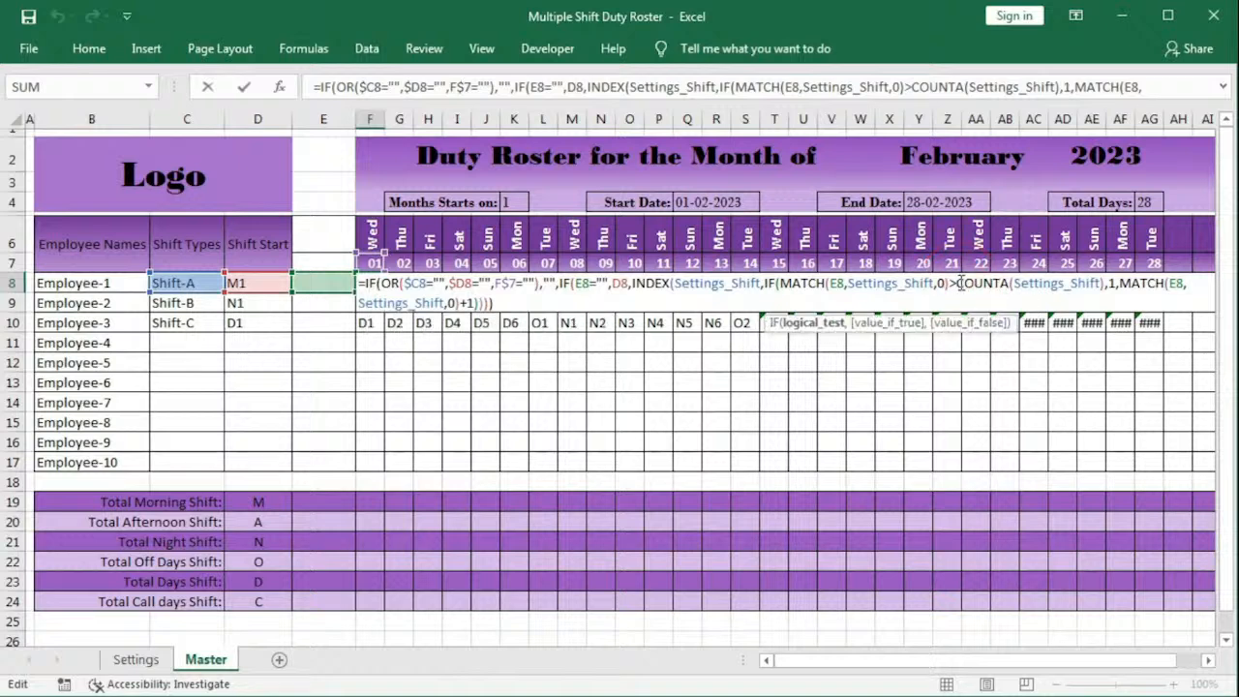
text(=)
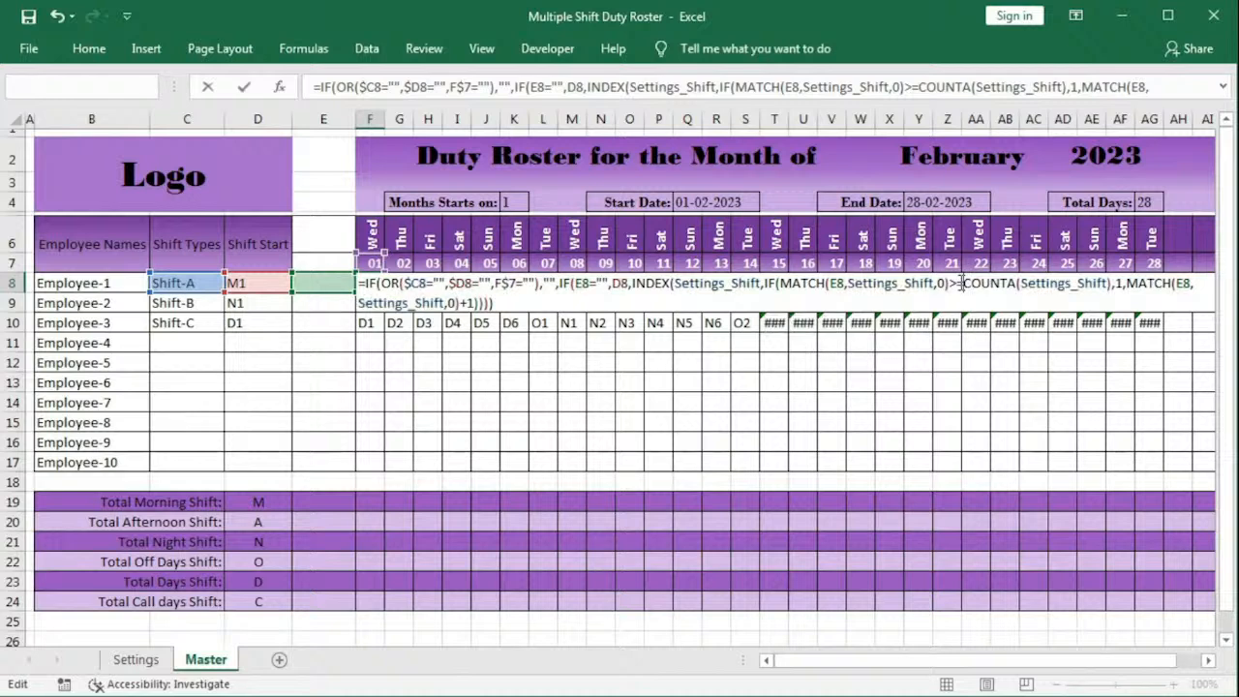
key(Return)
Step: Fill F8's corrected formula across the whole month and down all employee rows through AJ17
click(376, 284)
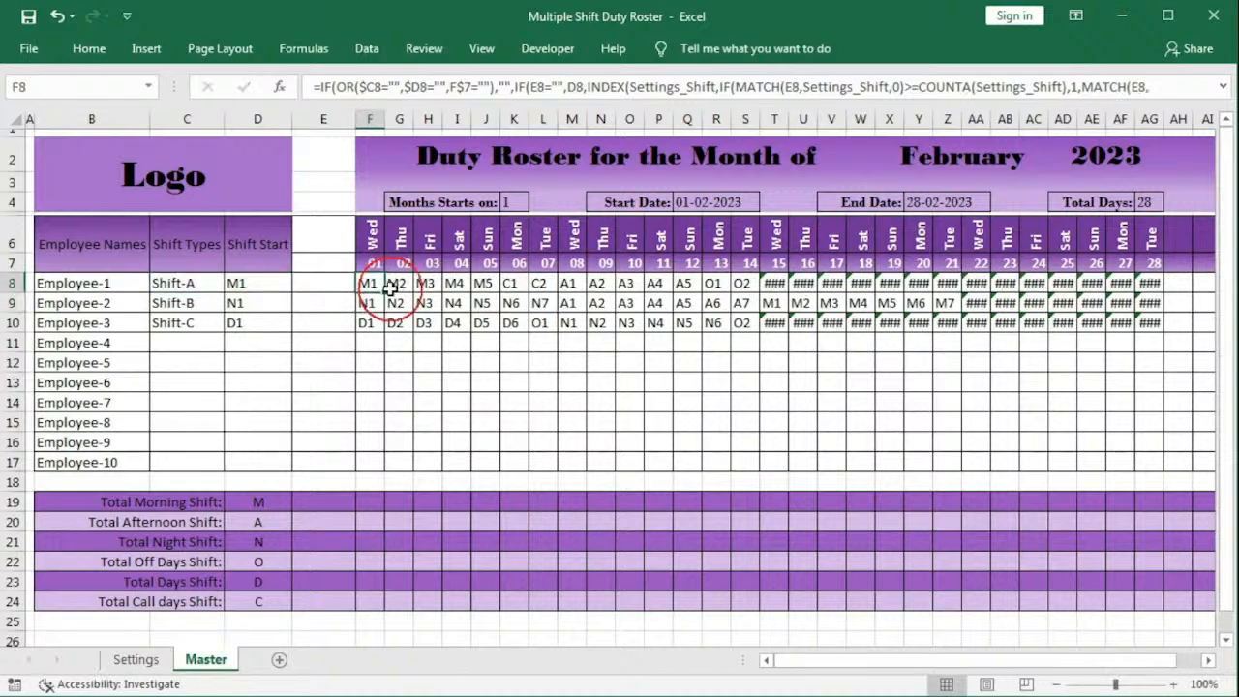
drag(385, 292, 1165, 321)
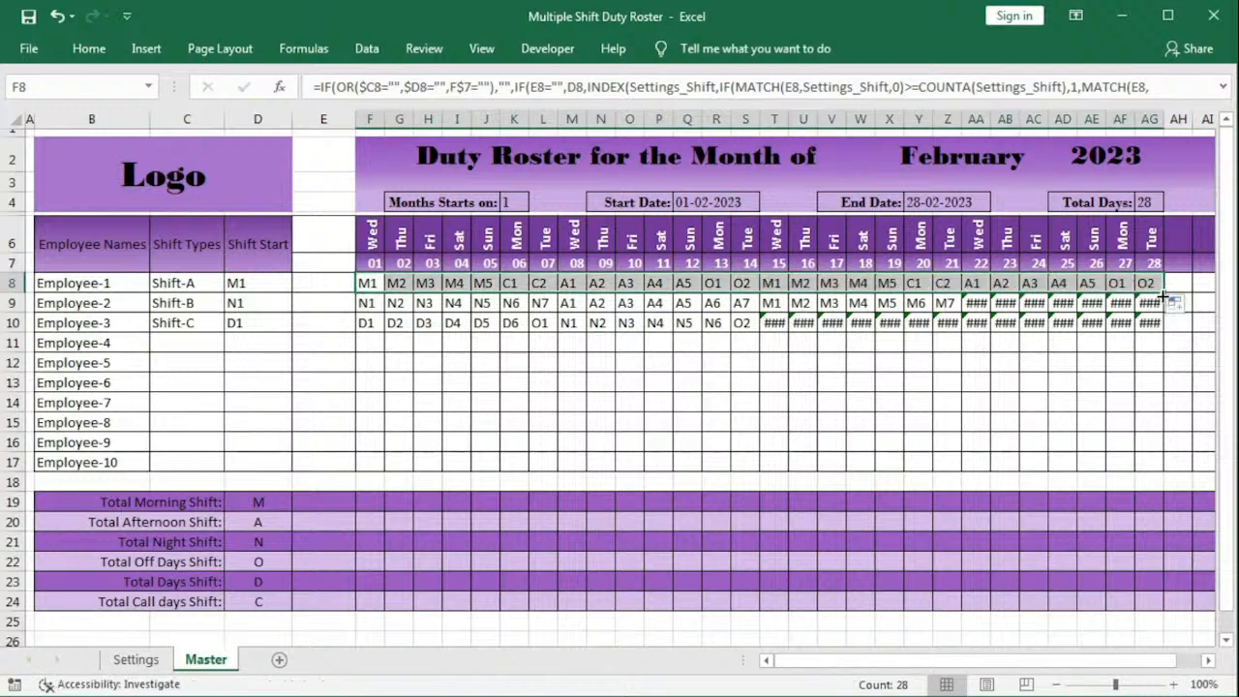
drag(1165, 292, 1119, 467)
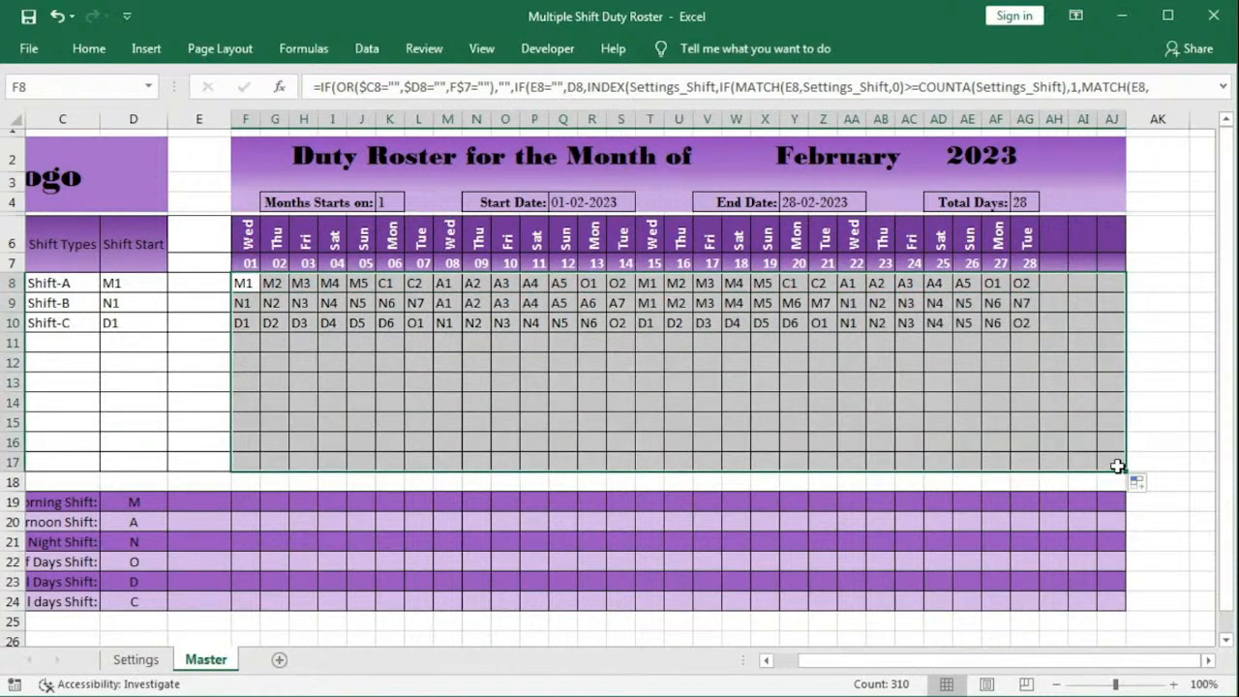
click(891, 664)
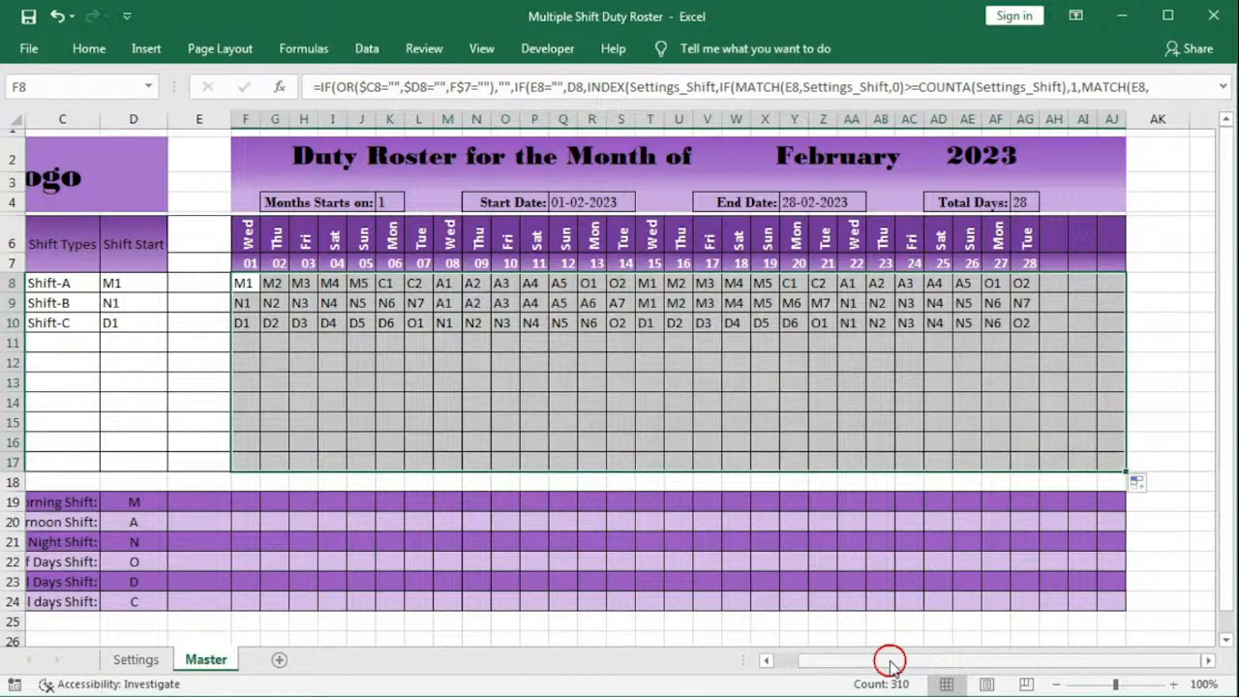
drag(891, 663, 830, 658)
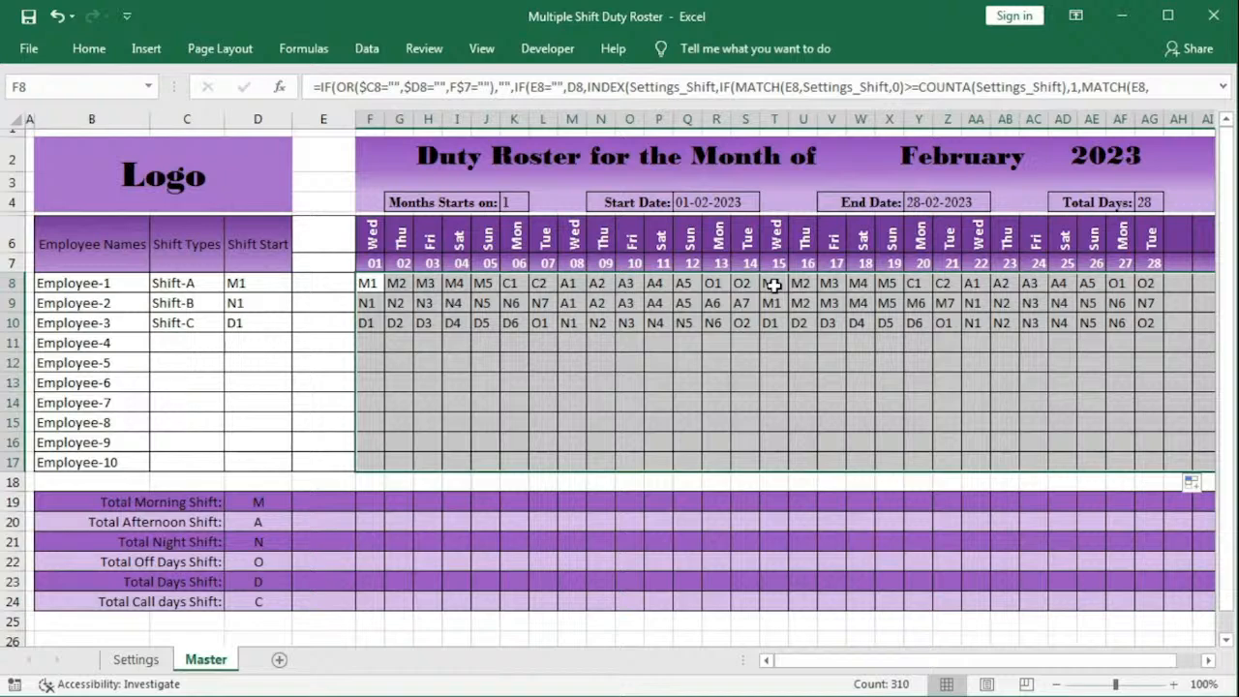
Step: Compare the roster's repeating shift codes with the Shift-A and Shift-B sequences on the Settings sheet
click(136, 659)
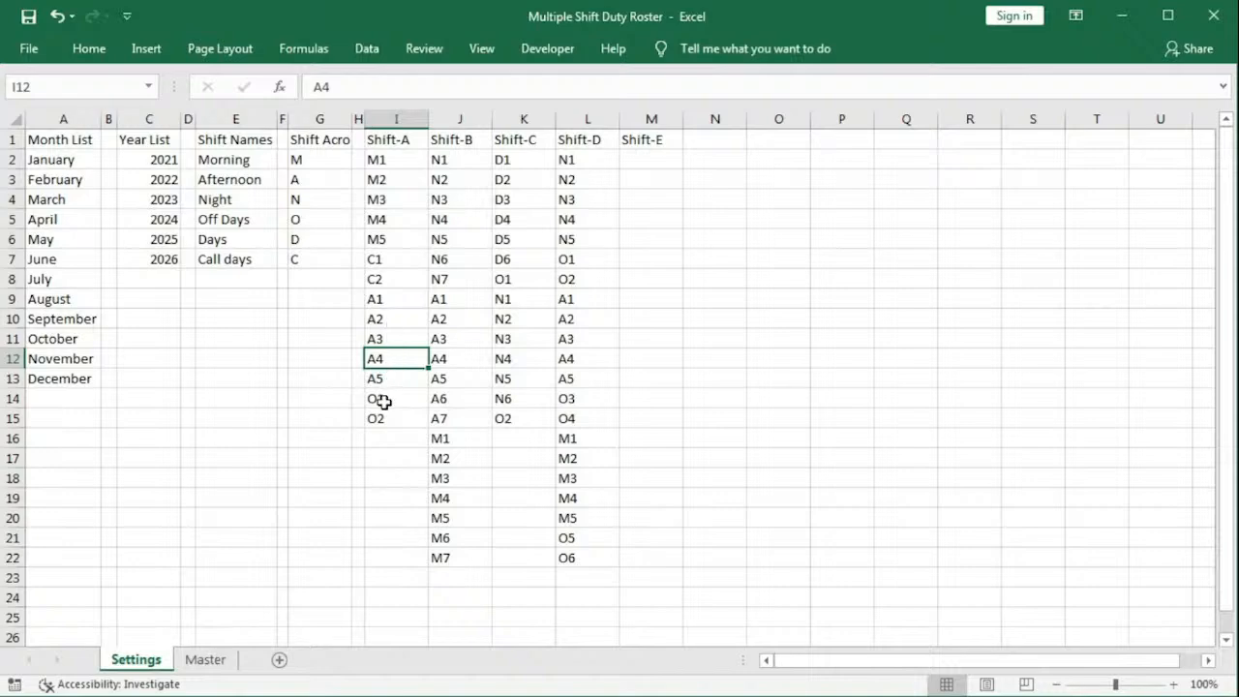
click(207, 660)
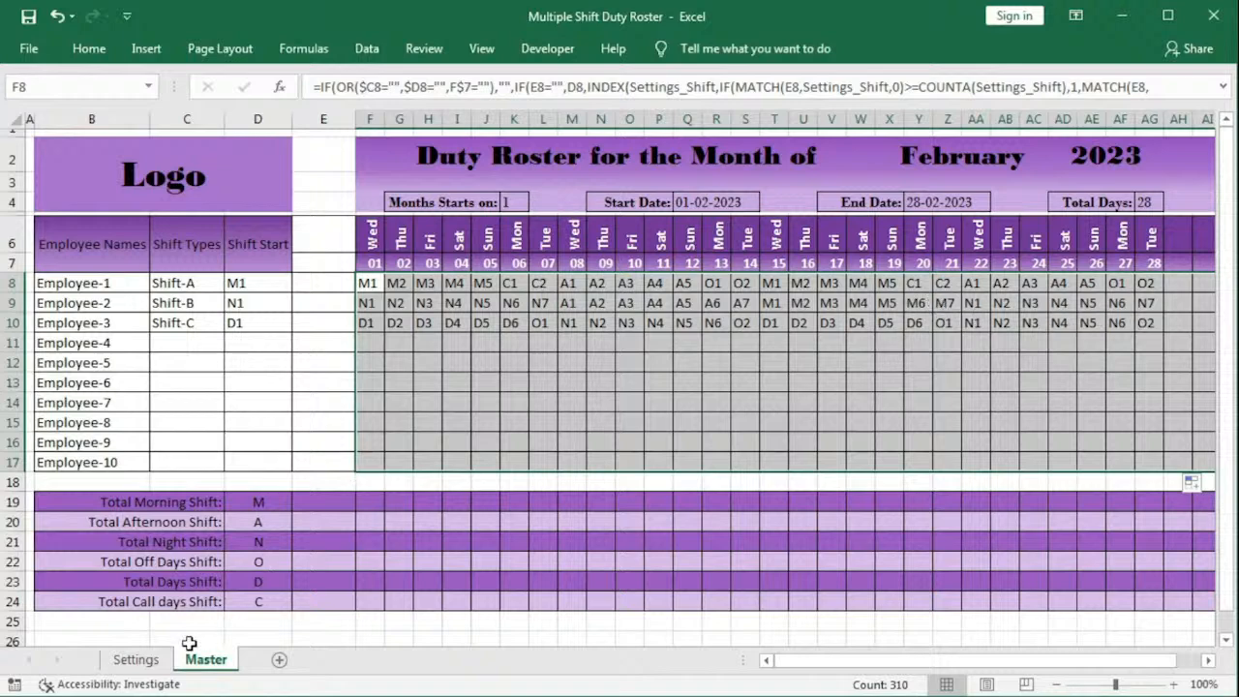
click(136, 659)
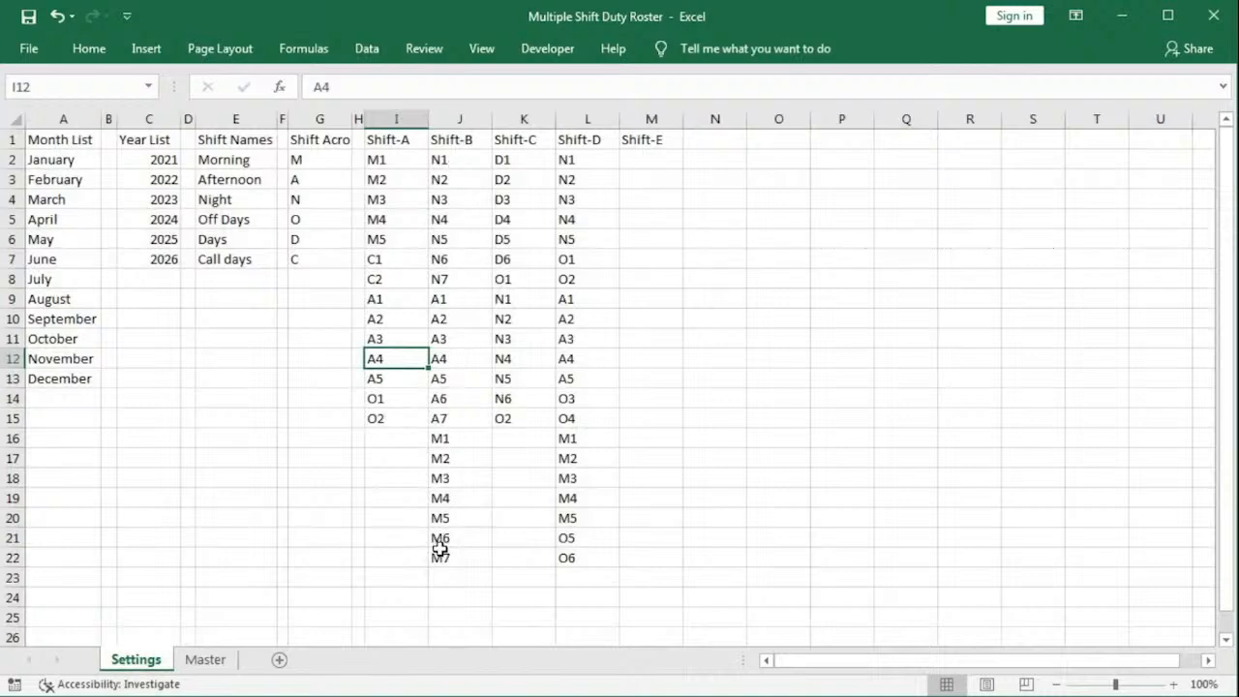
click(203, 661)
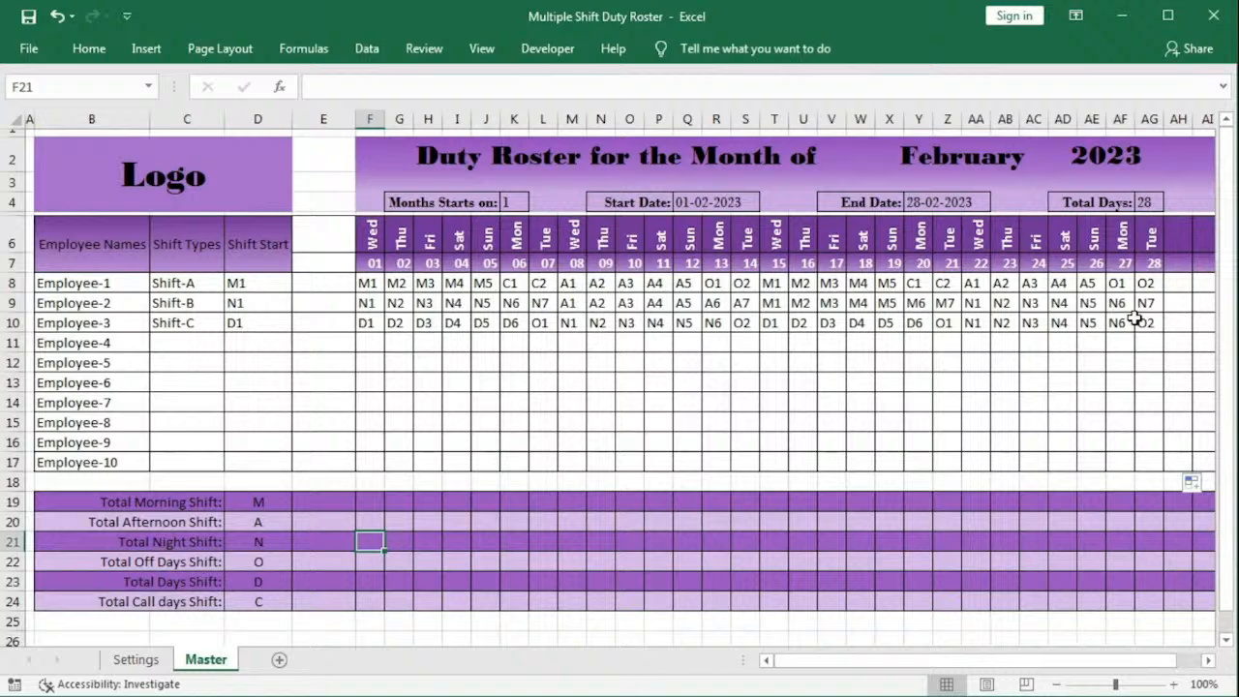
Step: Examine each argument of F8's formula, from the OR blank test through the nested IF, INDEX and its row number expression
double_click(371, 287)
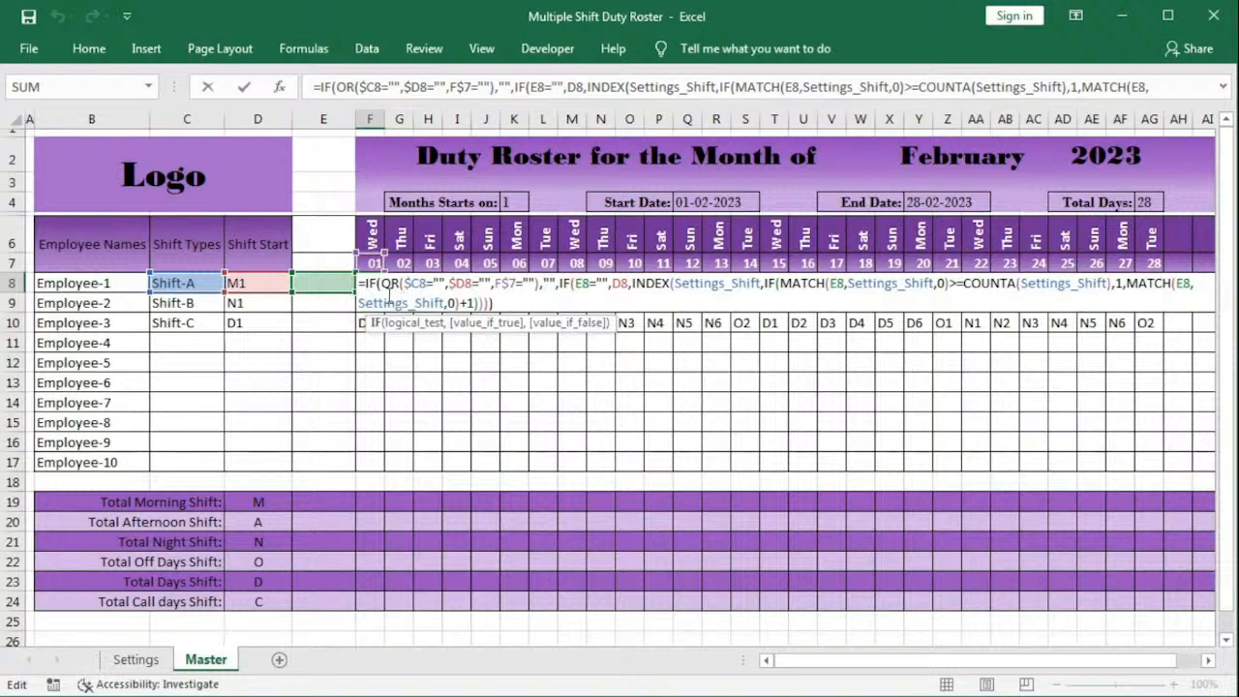
click(399, 323)
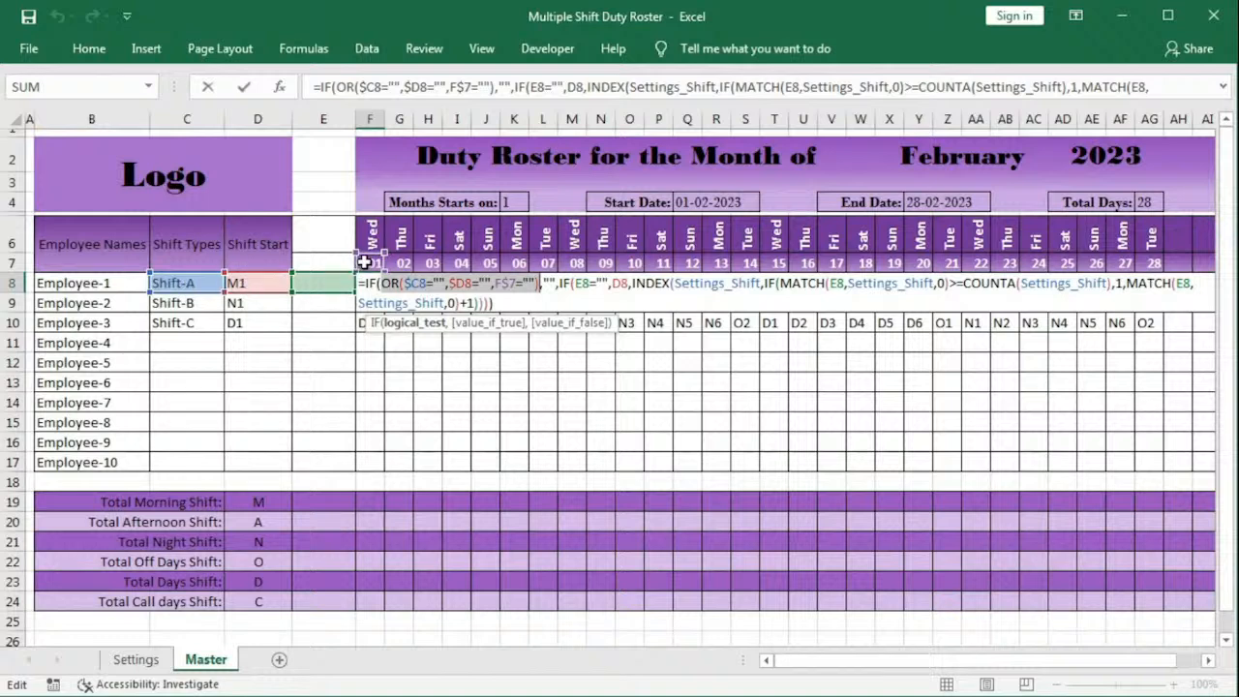
click(484, 323)
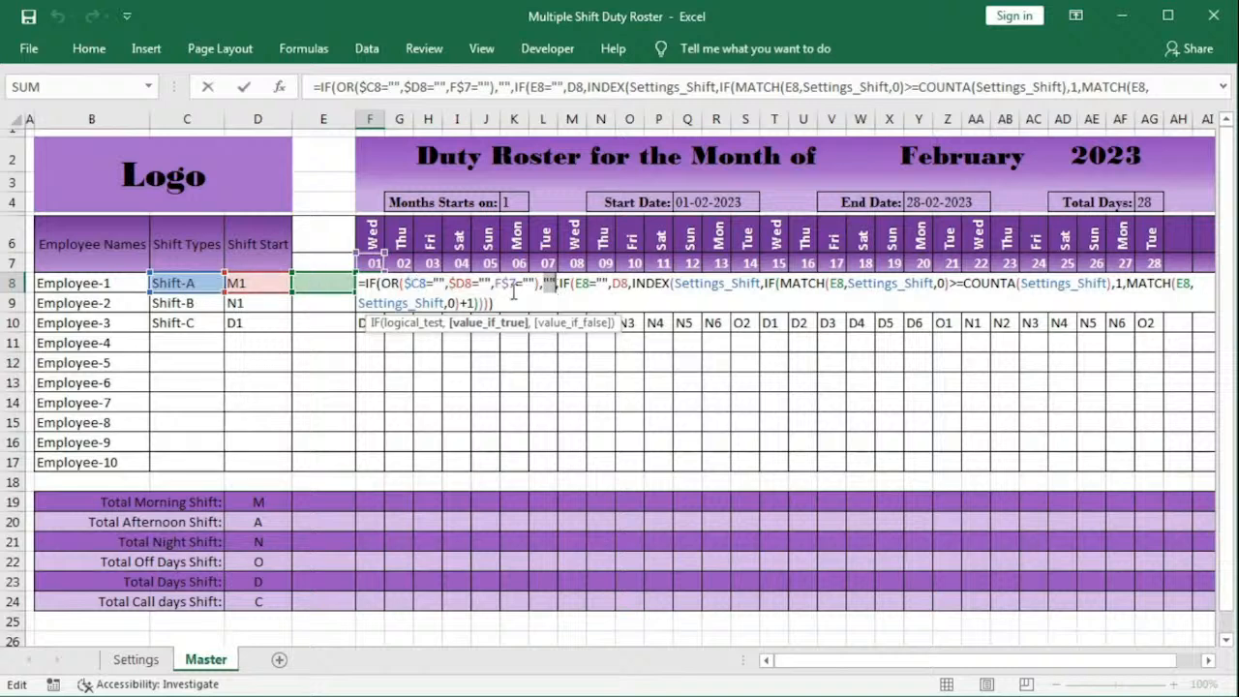
click(578, 282)
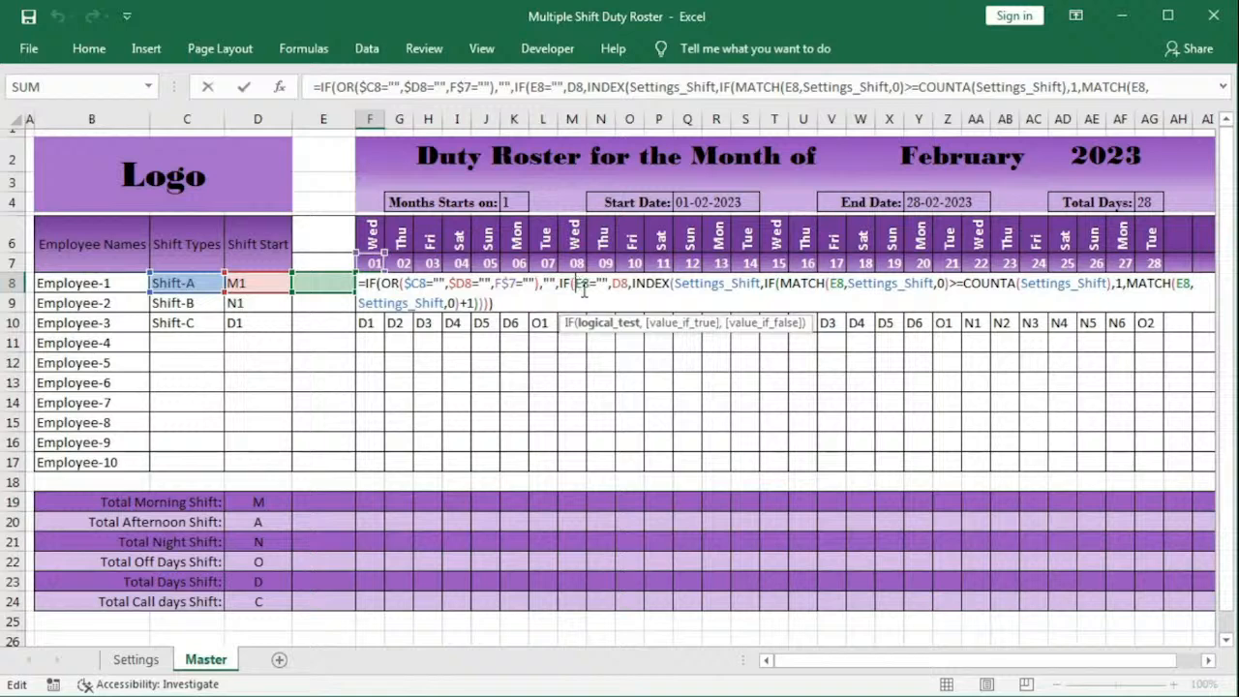
click(601, 323)
click(783, 324)
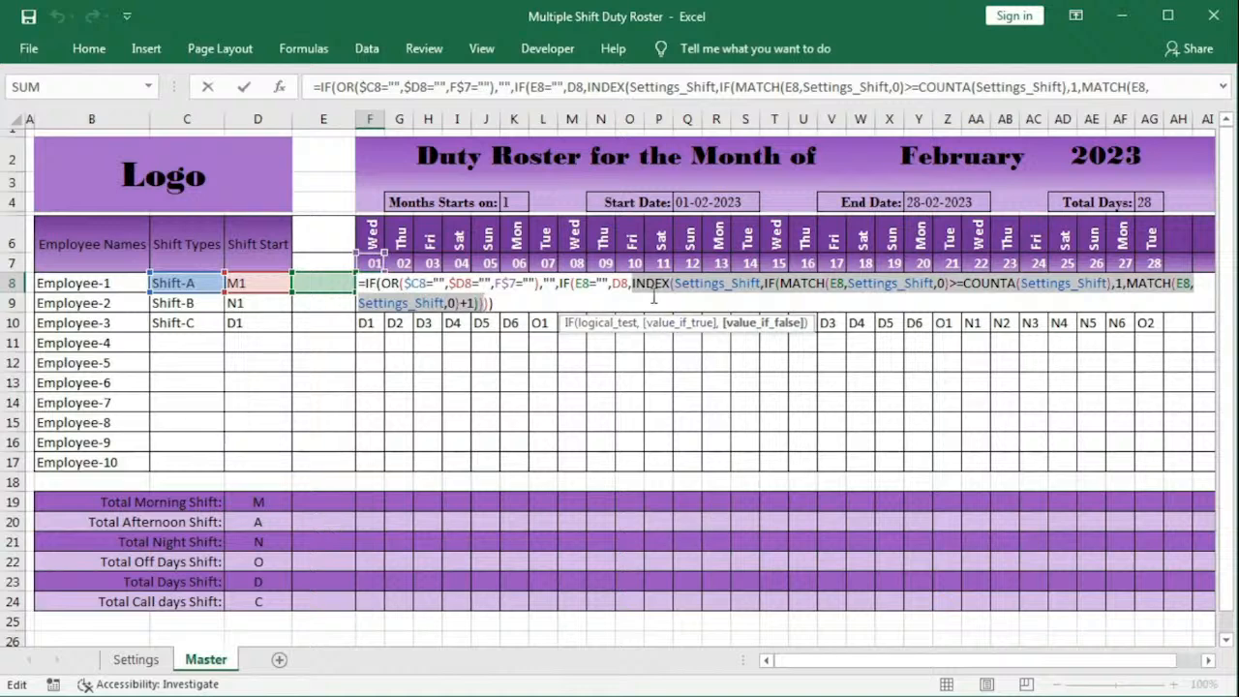
click(766, 284)
click(738, 324)
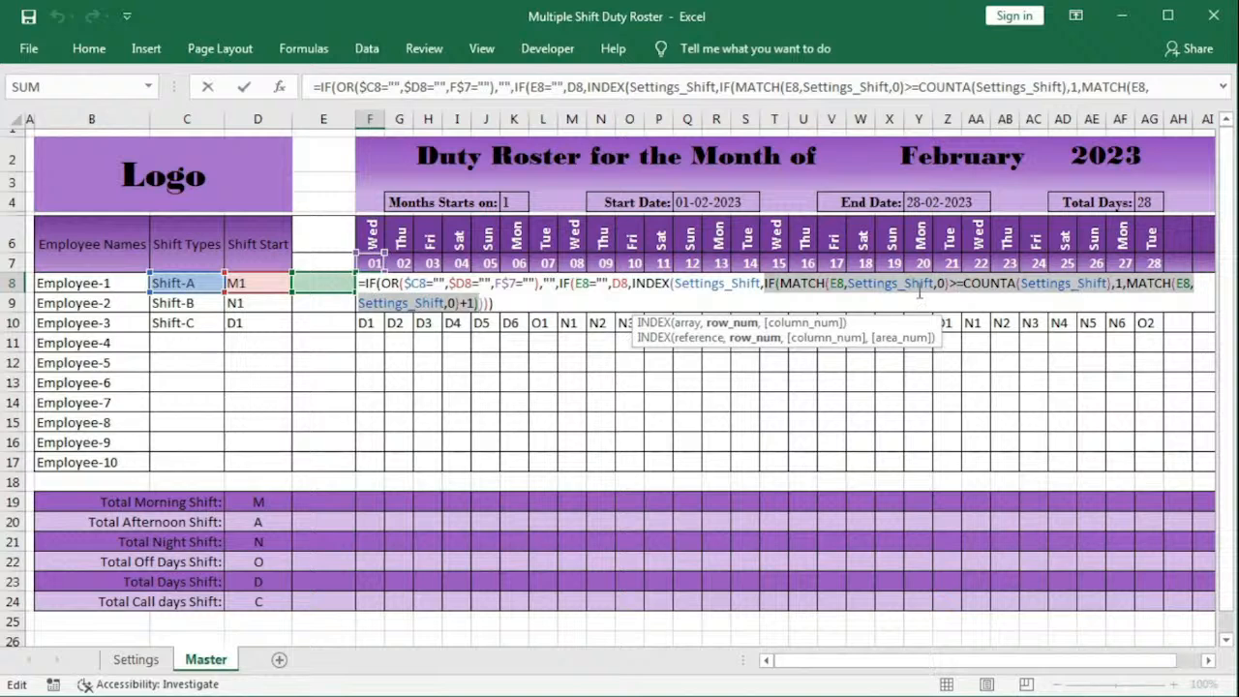
key(Return)
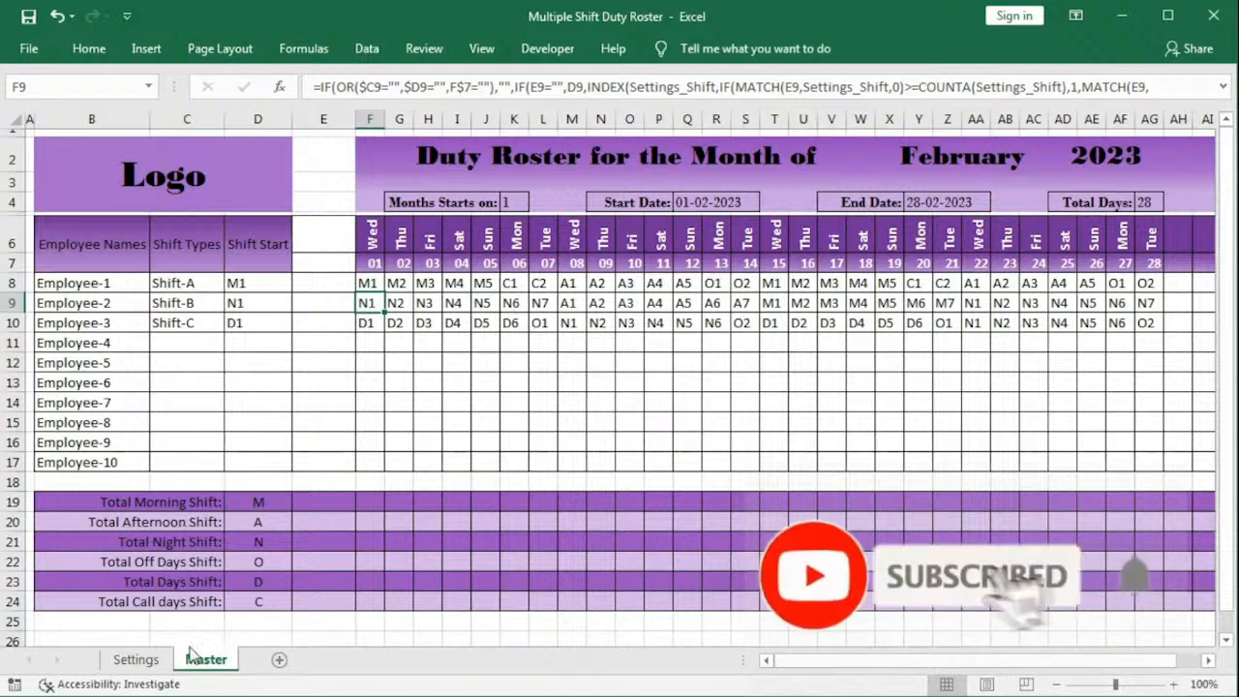
Step: On the Settings sheet, fill the M acronym cell G2 with dark red and the A cell G3 with red
click(155, 659)
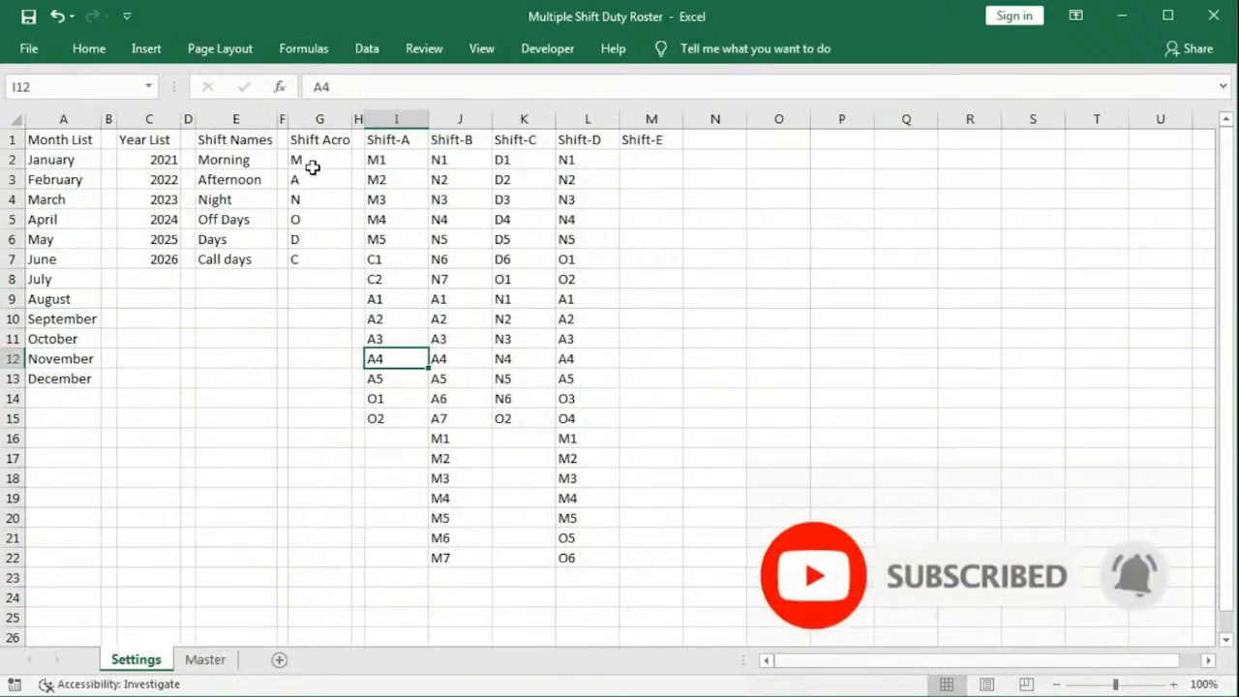
drag(313, 166, 302, 271)
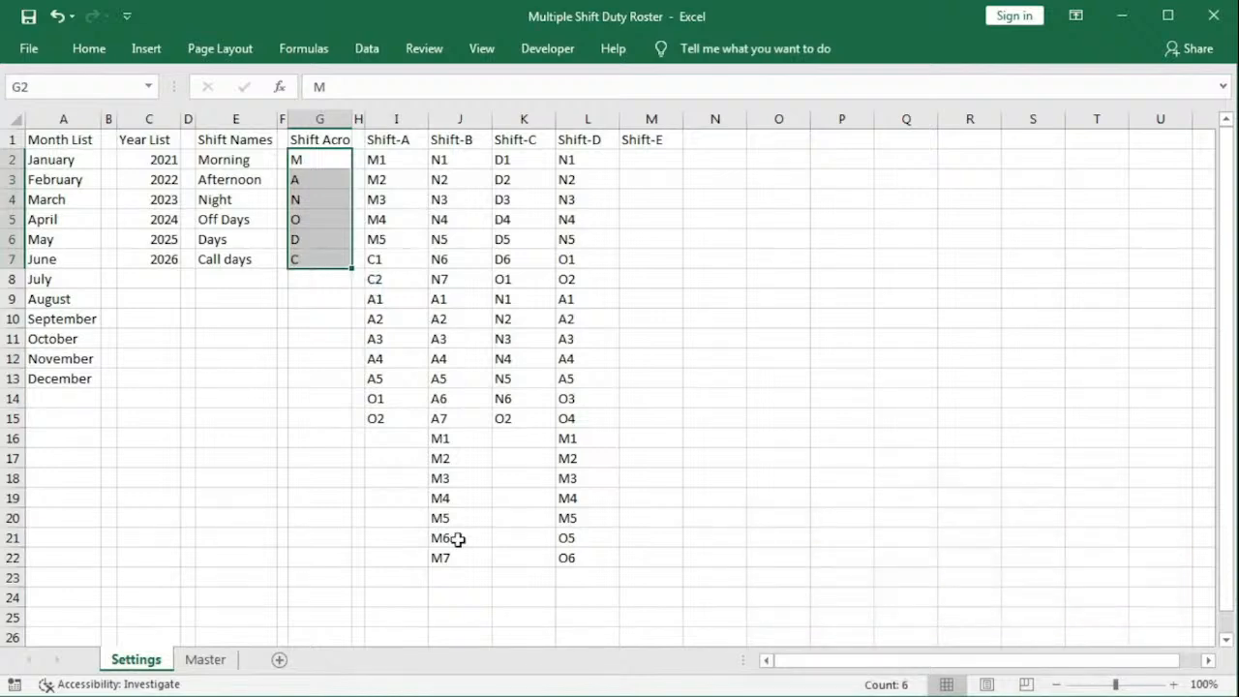
click(317, 159)
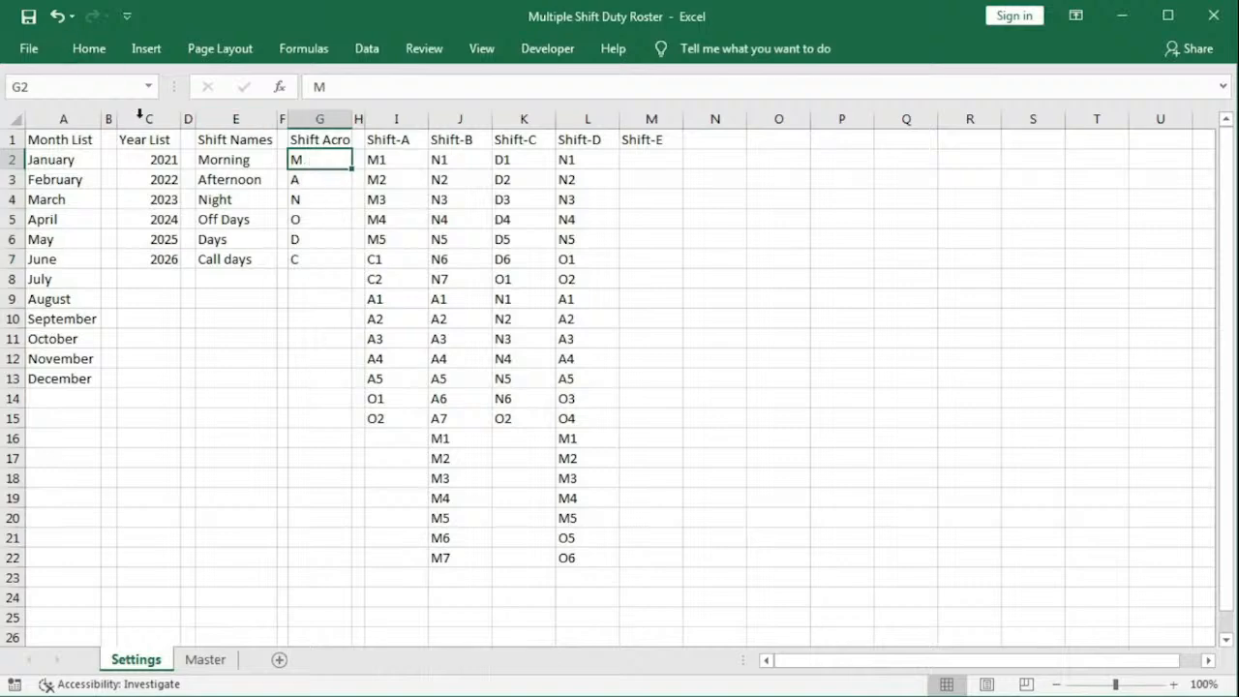
click(89, 48)
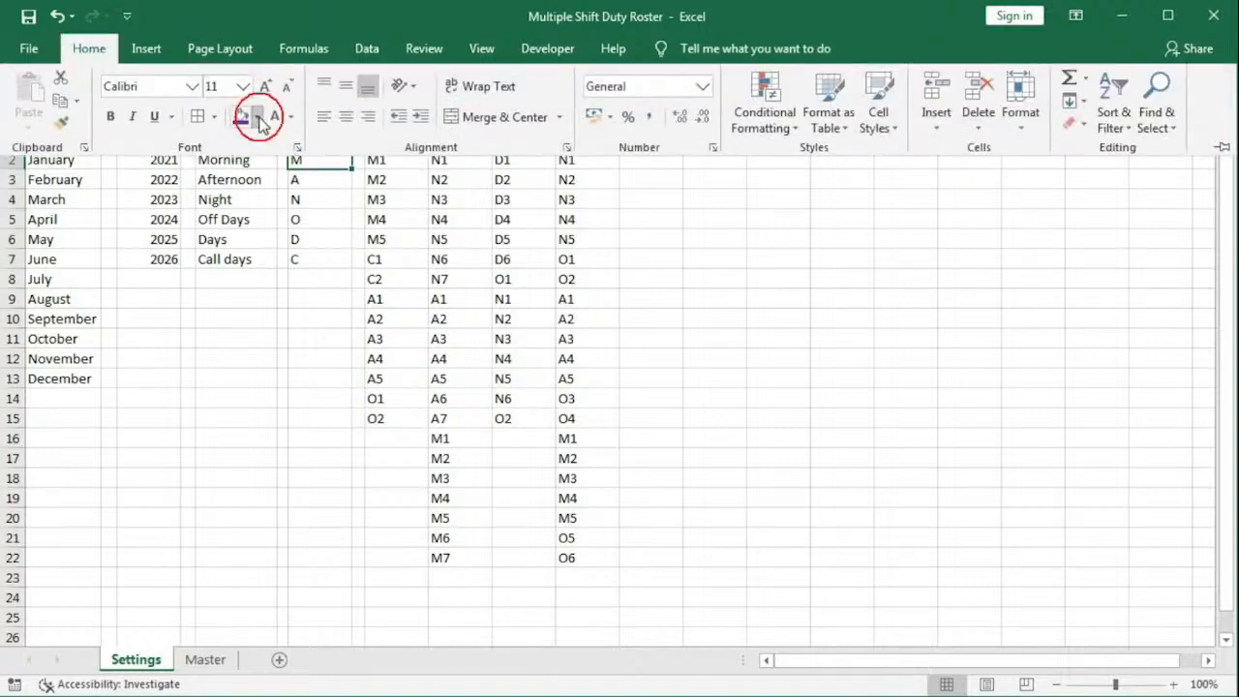
click(257, 117)
click(240, 272)
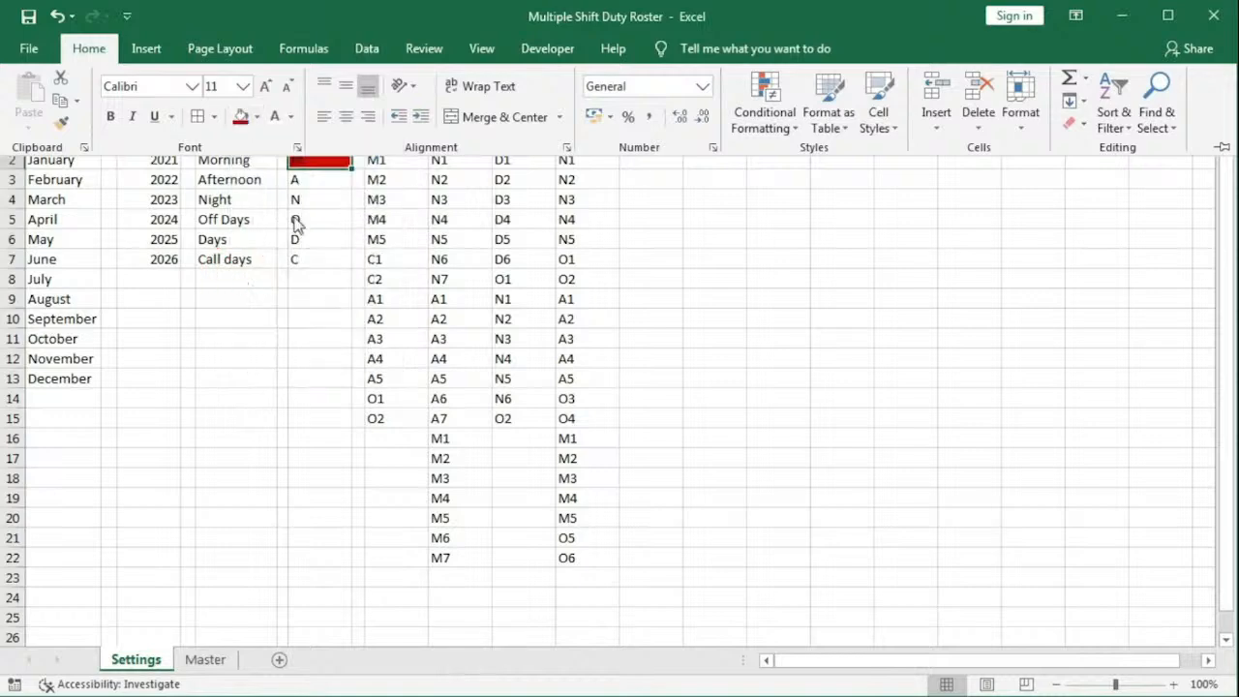
click(299, 181)
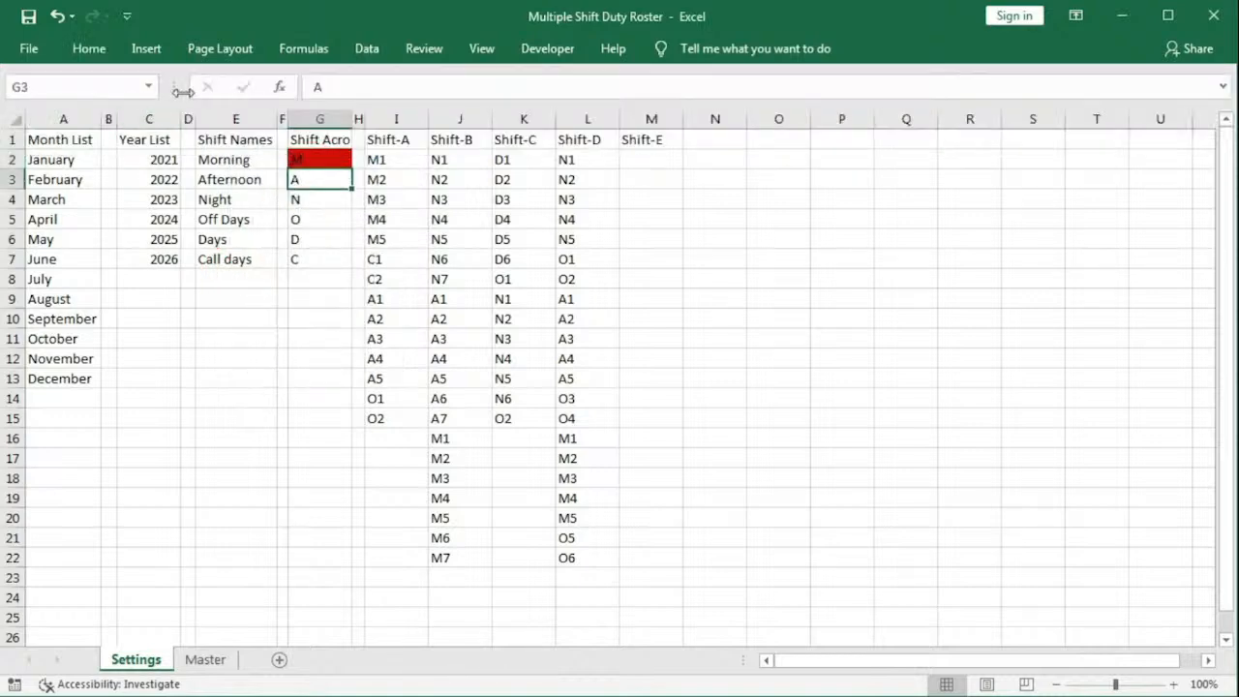
click(90, 49)
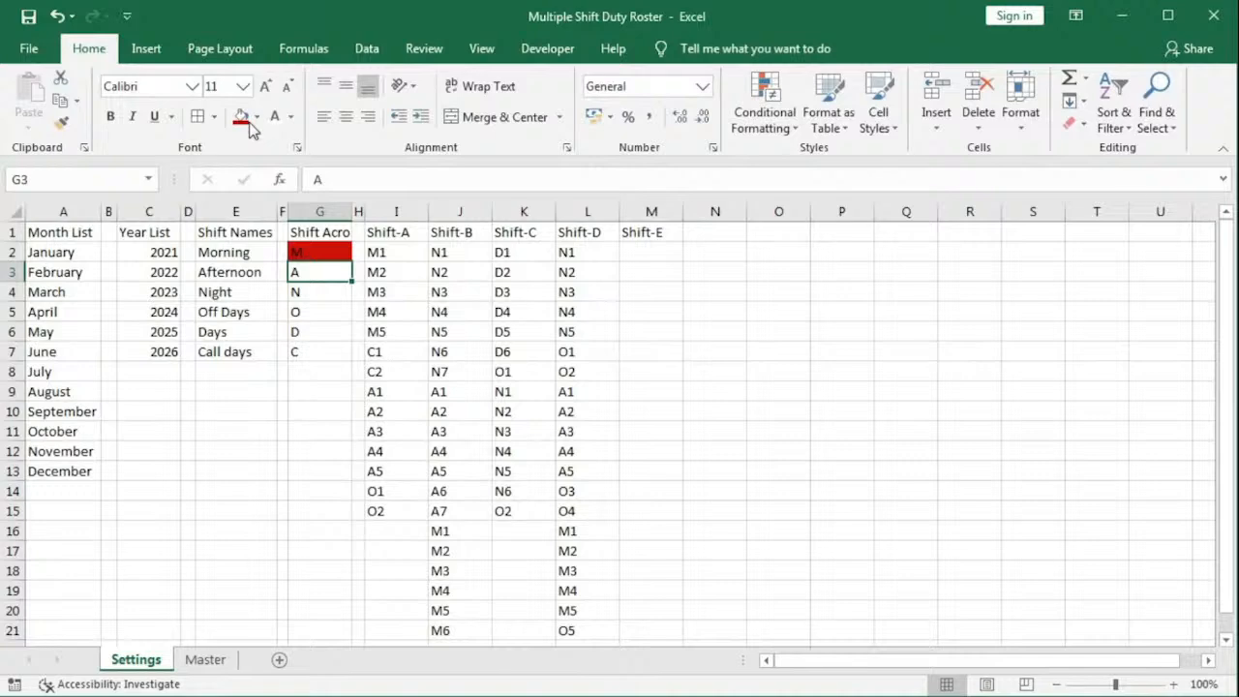
click(257, 117)
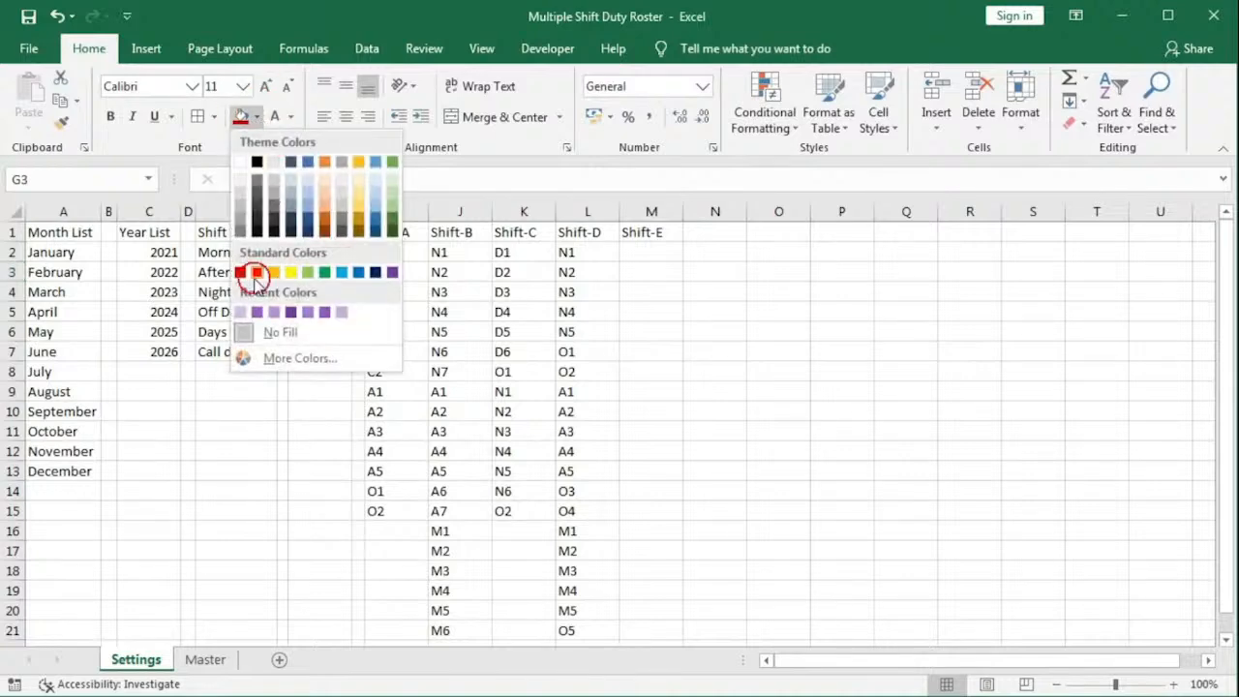
click(256, 272)
Step: Fill the N acronym cell G4 with orange and the O cell G5 with yellow
click(320, 292)
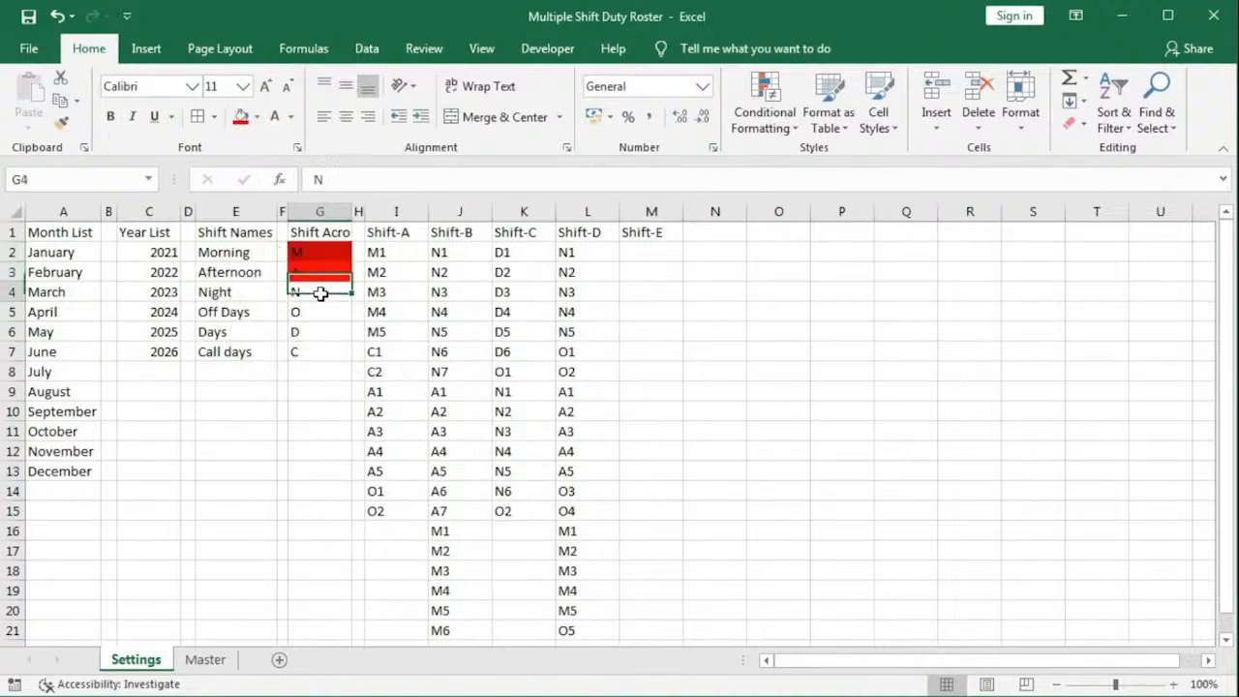
click(257, 117)
click(279, 271)
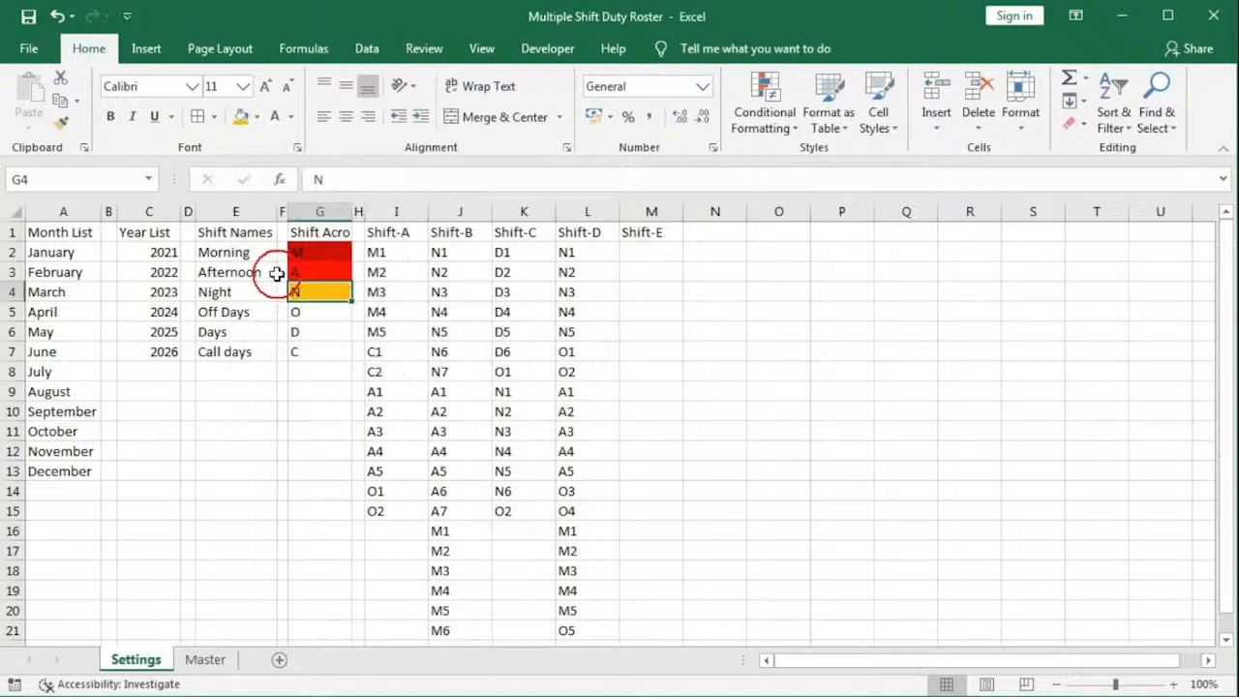
click(323, 313)
click(258, 117)
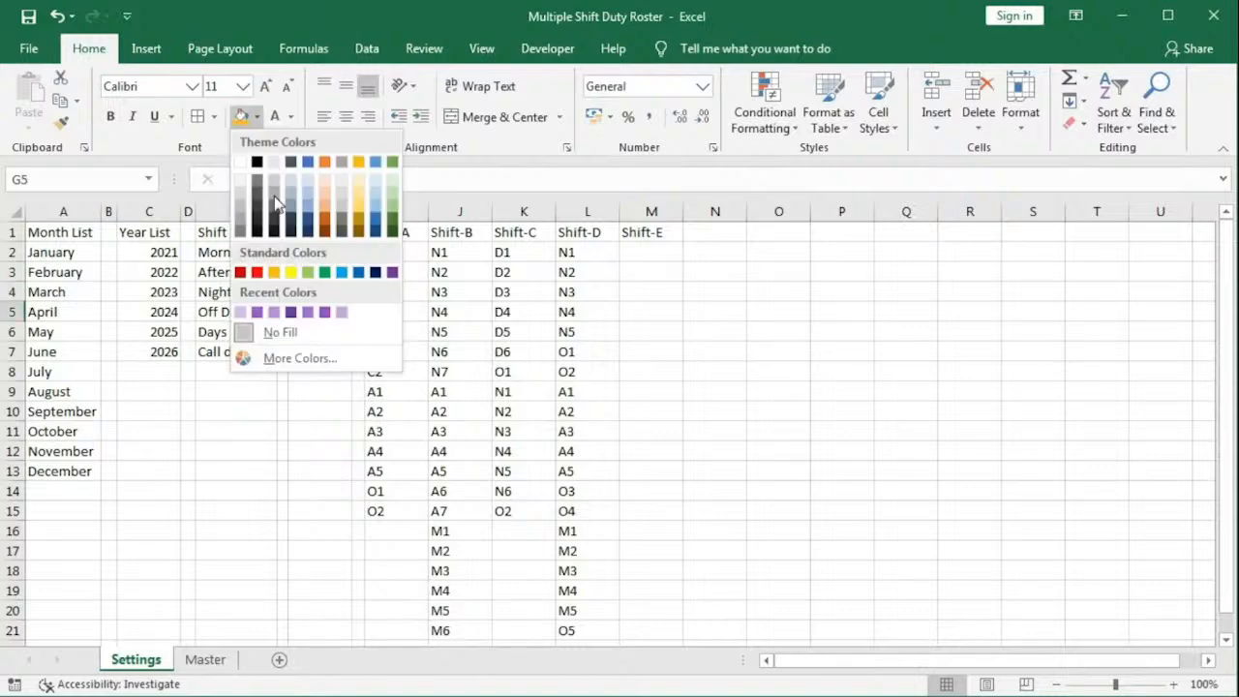
click(291, 272)
Step: Fill the D acronym cell G6 with light green and the C cell G7 with green
click(351, 330)
click(257, 117)
click(308, 272)
click(319, 352)
click(258, 117)
click(324, 272)
Step: Fill the blank Shift Acro cells G8 to G11 with light blue, blue, dark blue and purple respectively
click(320, 372)
click(258, 117)
click(342, 272)
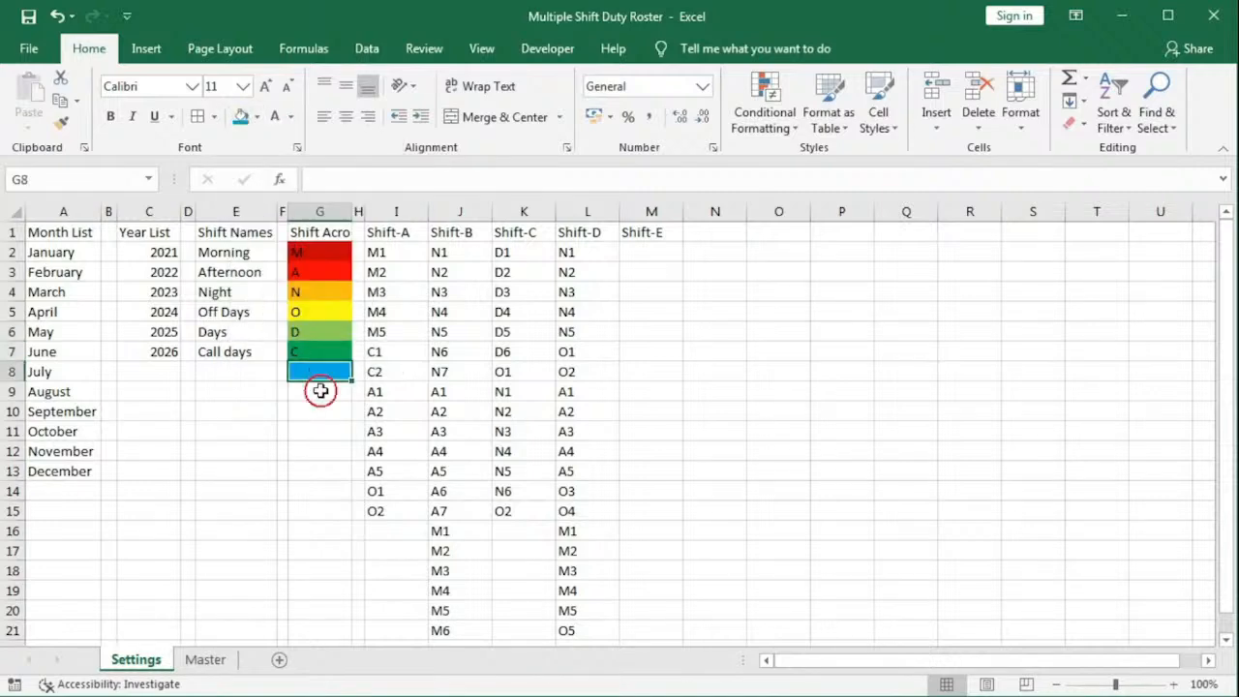
click(321, 391)
click(257, 117)
click(359, 272)
click(320, 412)
click(258, 117)
click(376, 272)
click(319, 431)
click(258, 118)
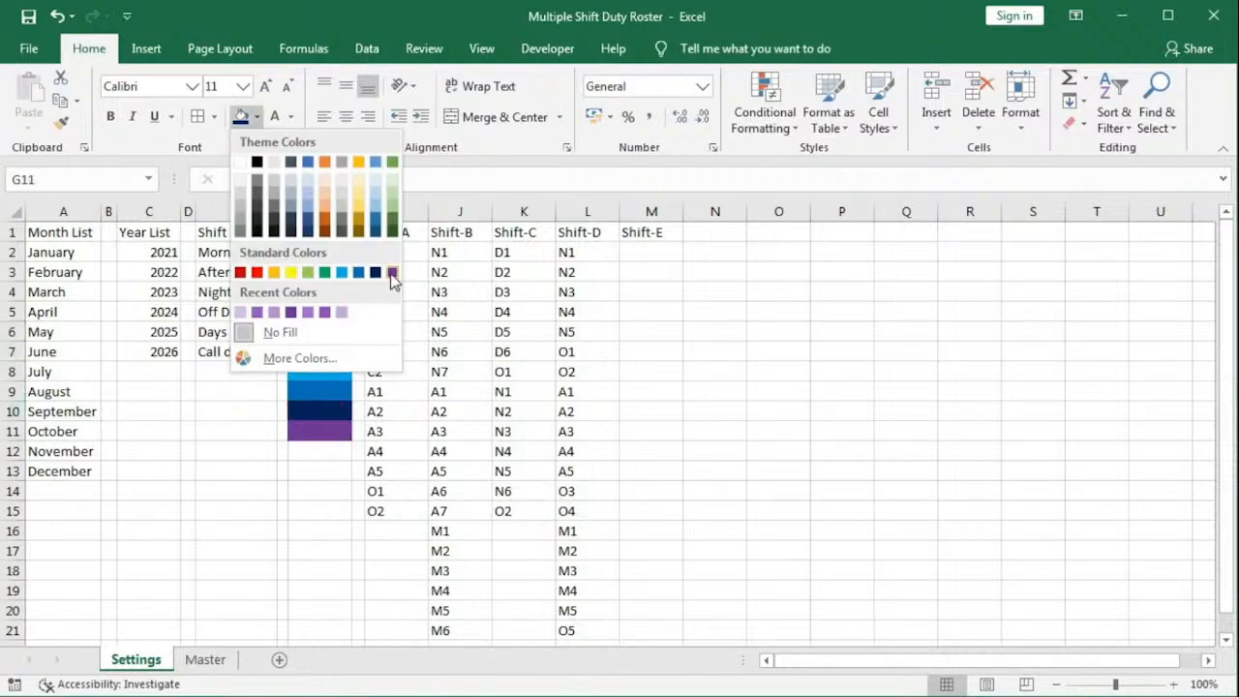
click(392, 272)
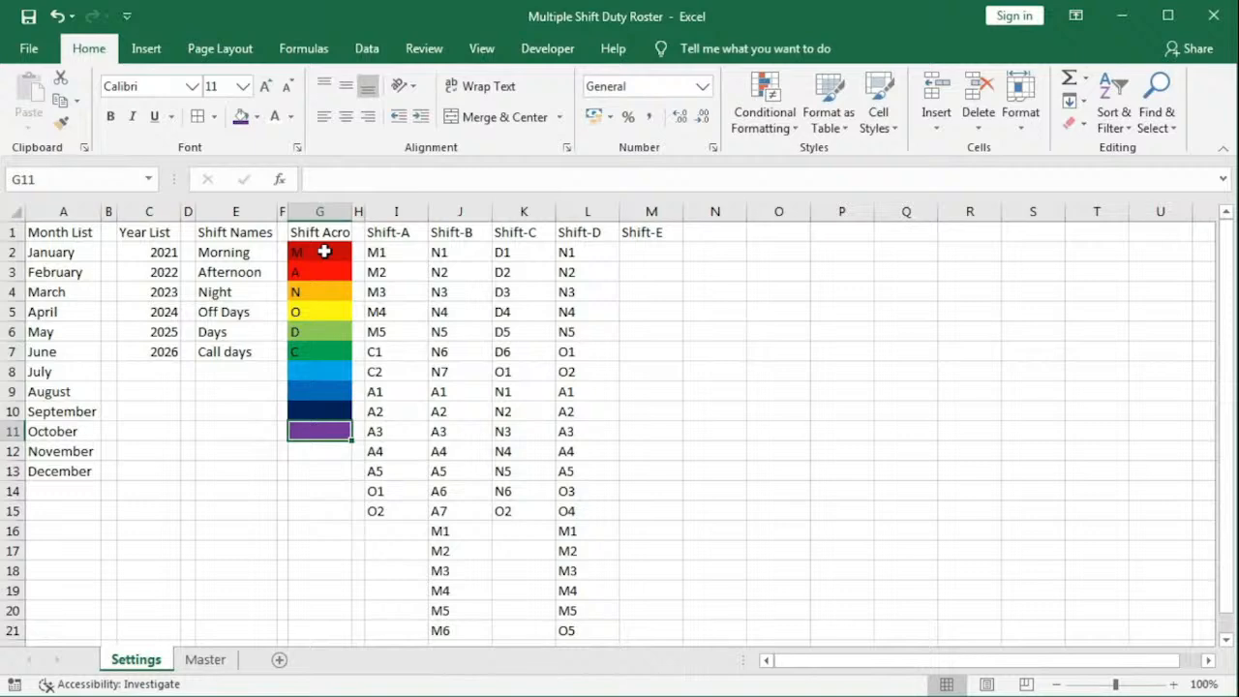
Step: On the Master sheet, create a formula-based conditional formatting rule for F8:AJ17 using =MATCH(LEFT(F8,1),Settings_ShiftAcro,0)=1
click(198, 659)
drag(368, 376, 1109, 554)
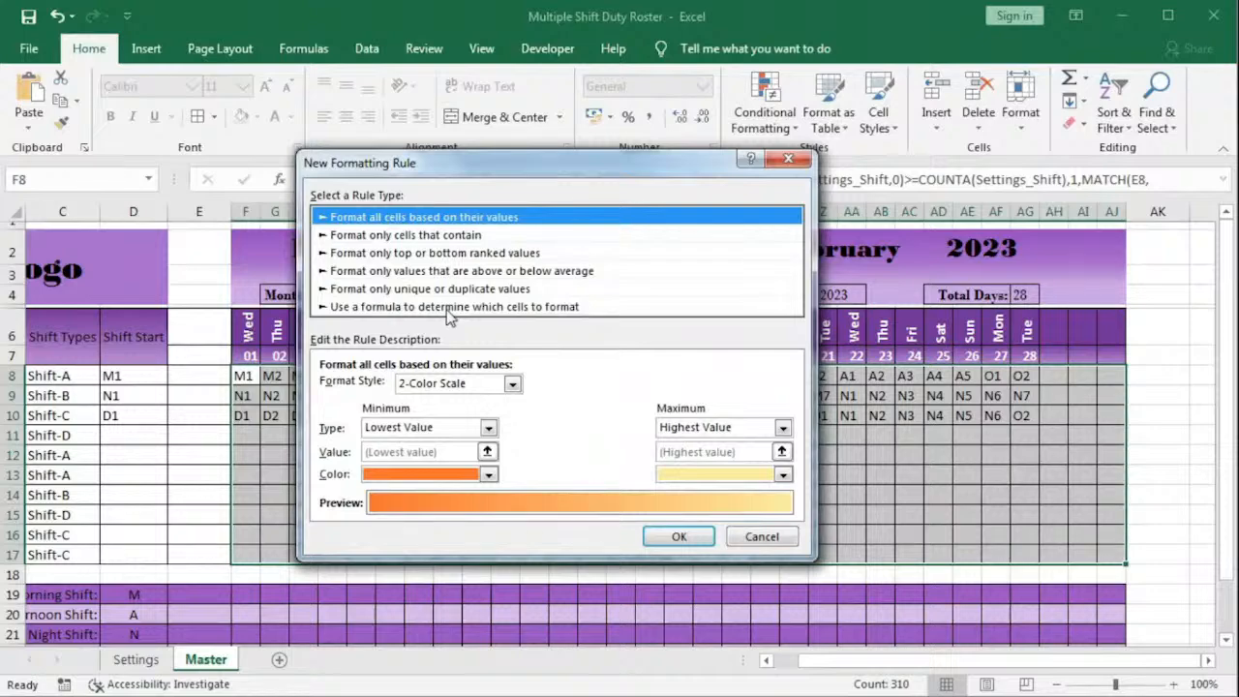
click(549, 308)
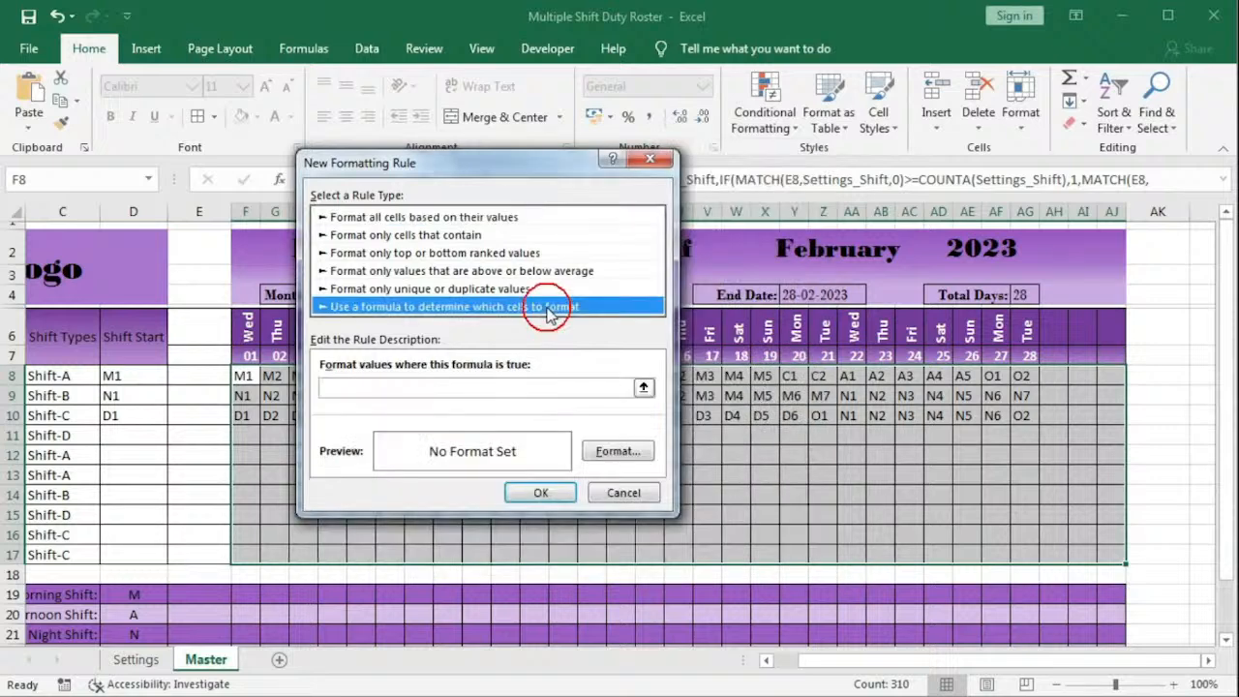
click(400, 385)
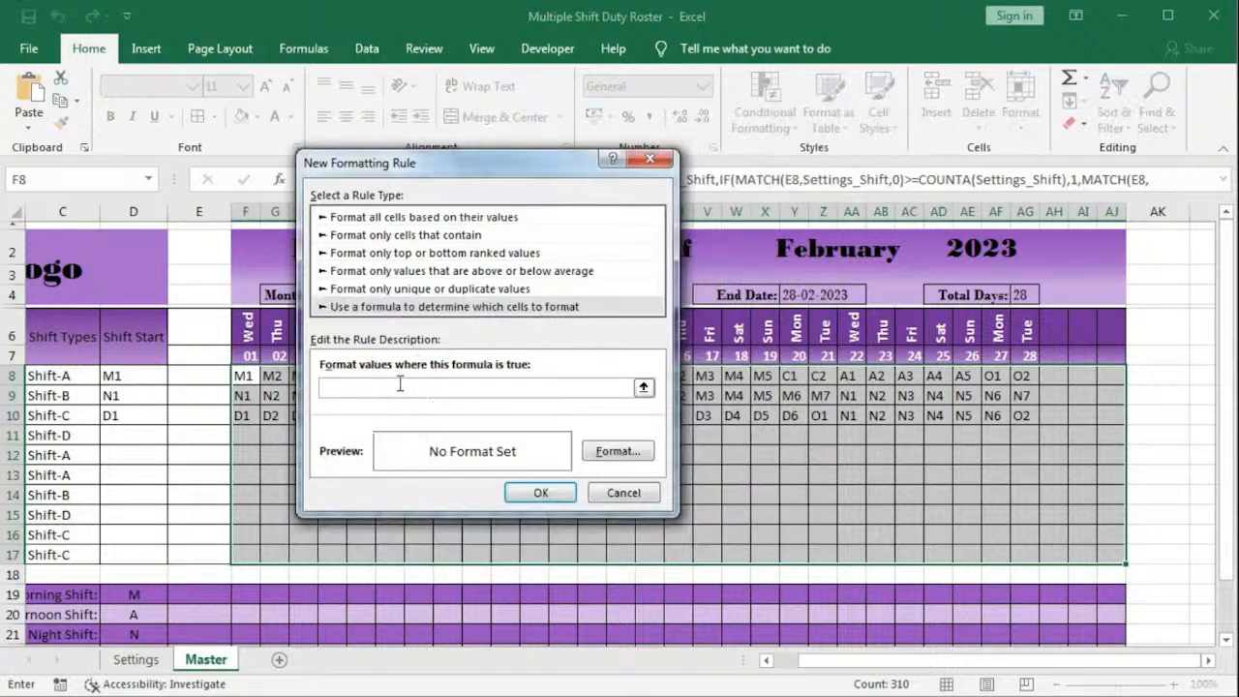
text(=match()
text(left()
click(252, 379)
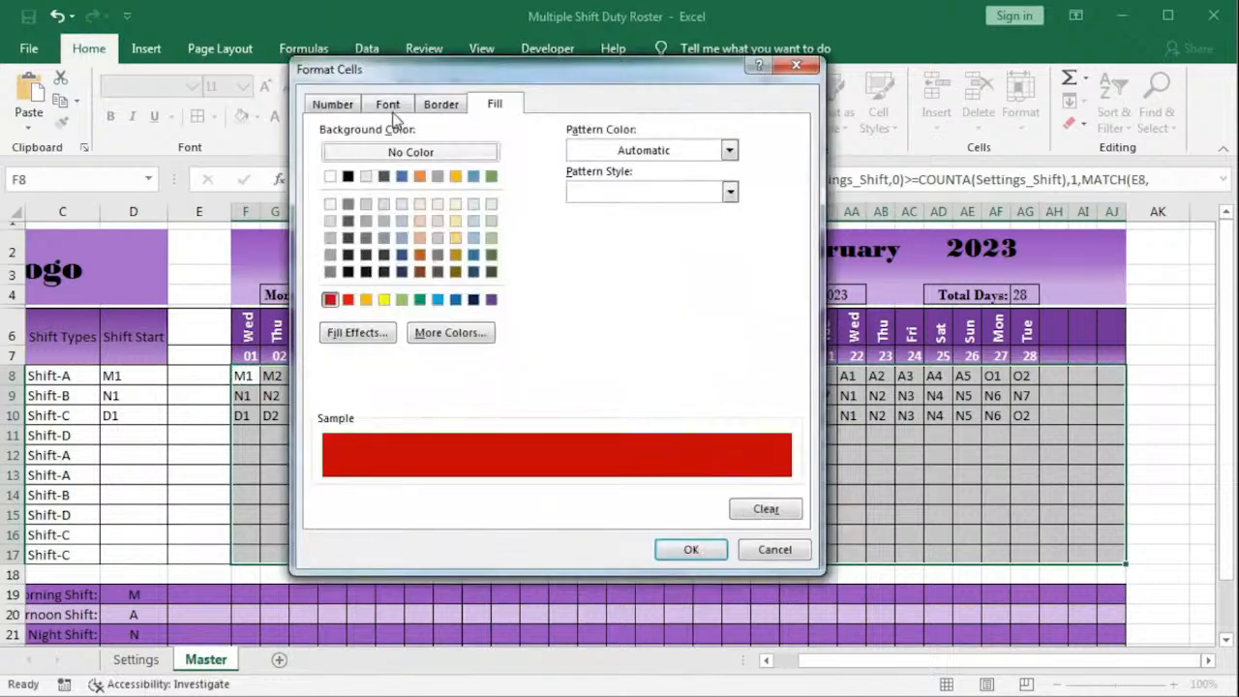
Step: Give the M shift rule a dark red fill with white font and apply it to the roster cells
click(387, 103)
click(691, 270)
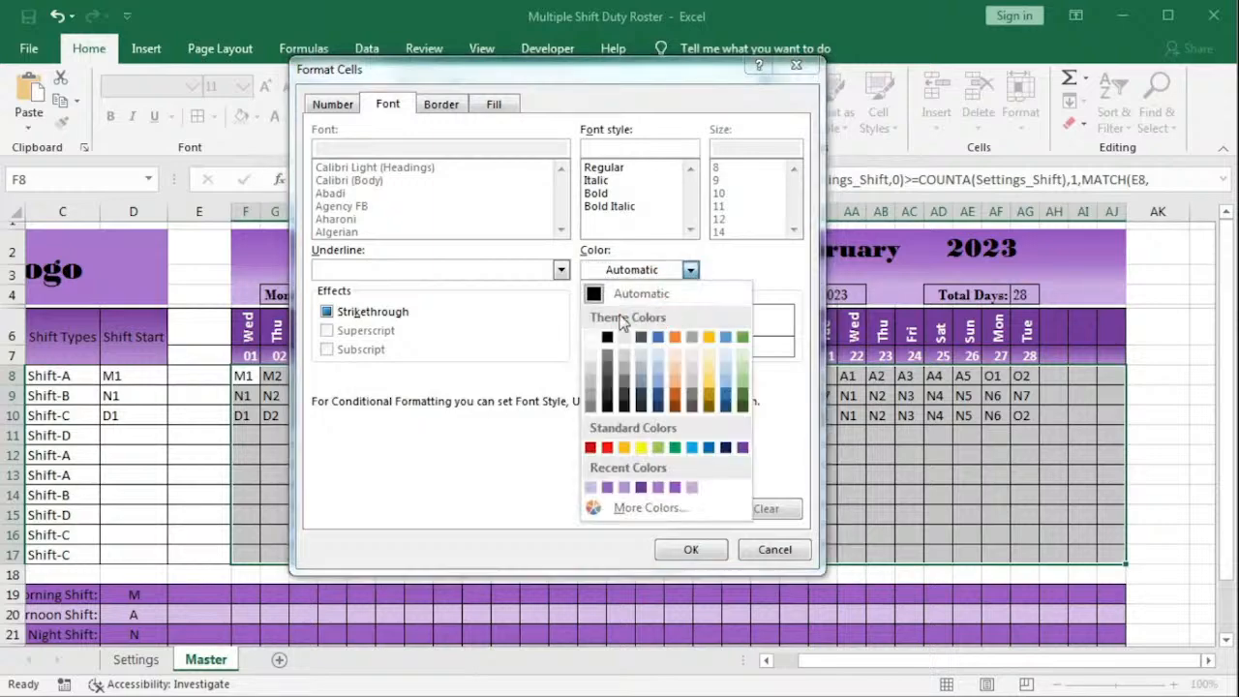
click(592, 336)
click(691, 549)
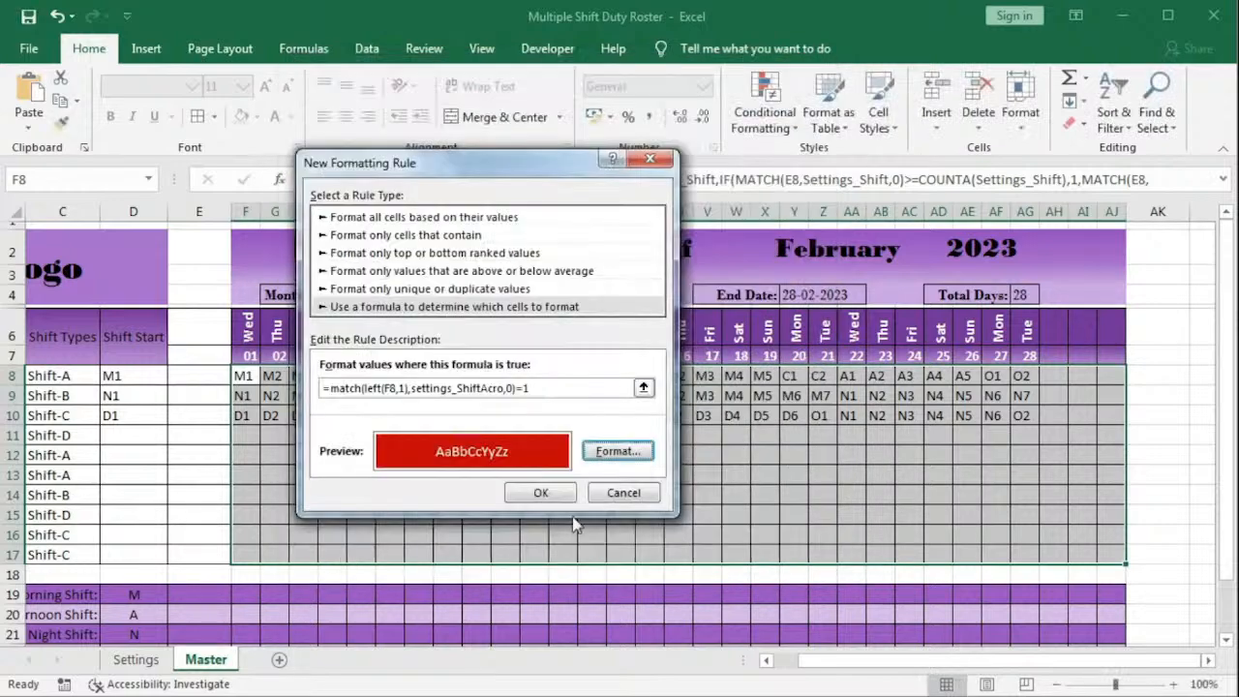
click(540, 493)
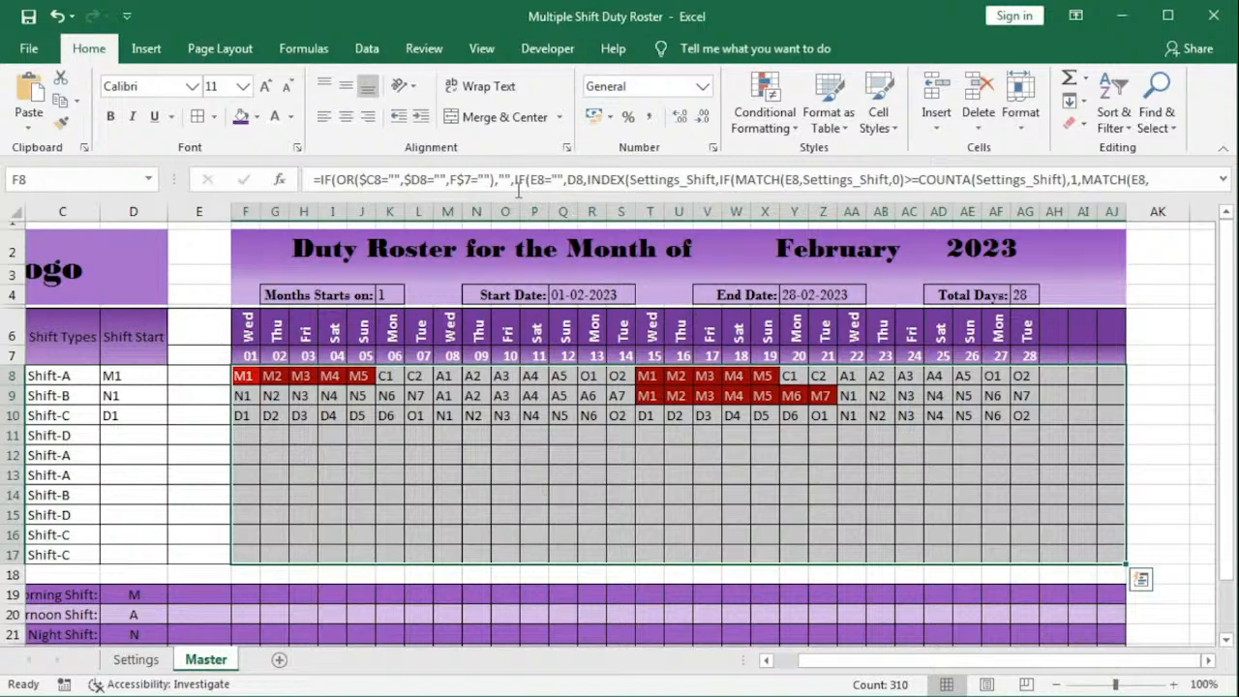
Step: Open the existing M shift rule in the Conditional Formatting Rules Manager and copy its MATCH formula, keeping the rule as it is
click(769, 130)
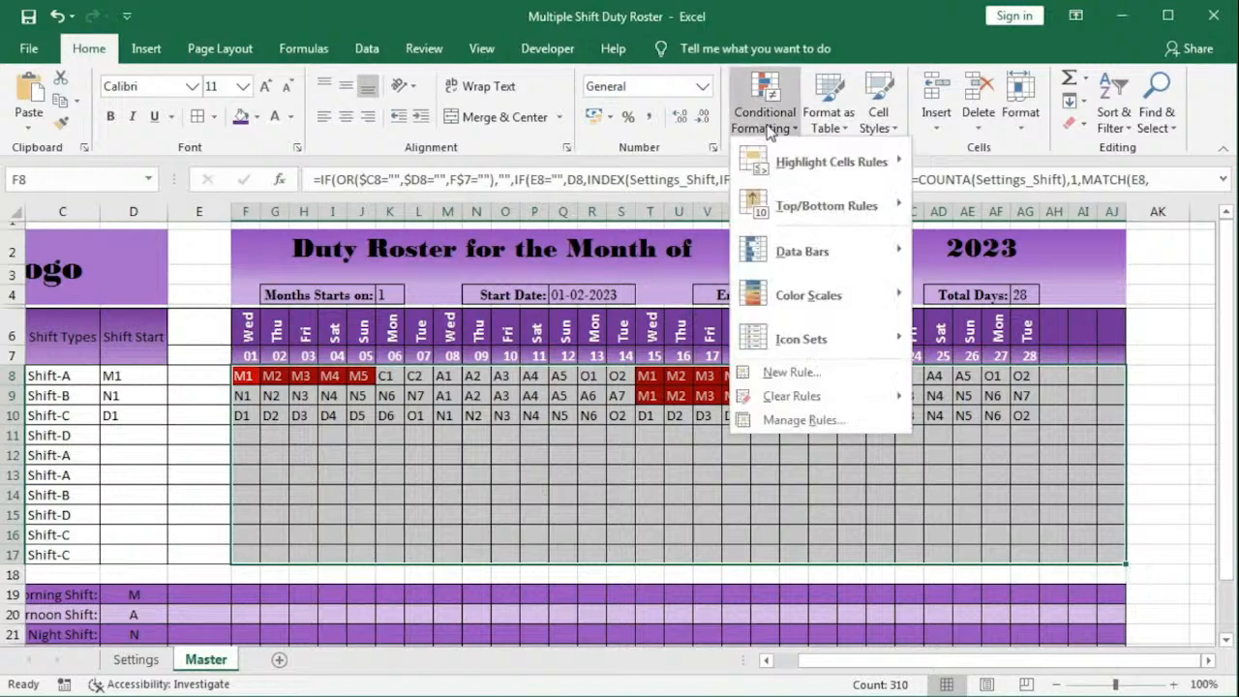
click(747, 419)
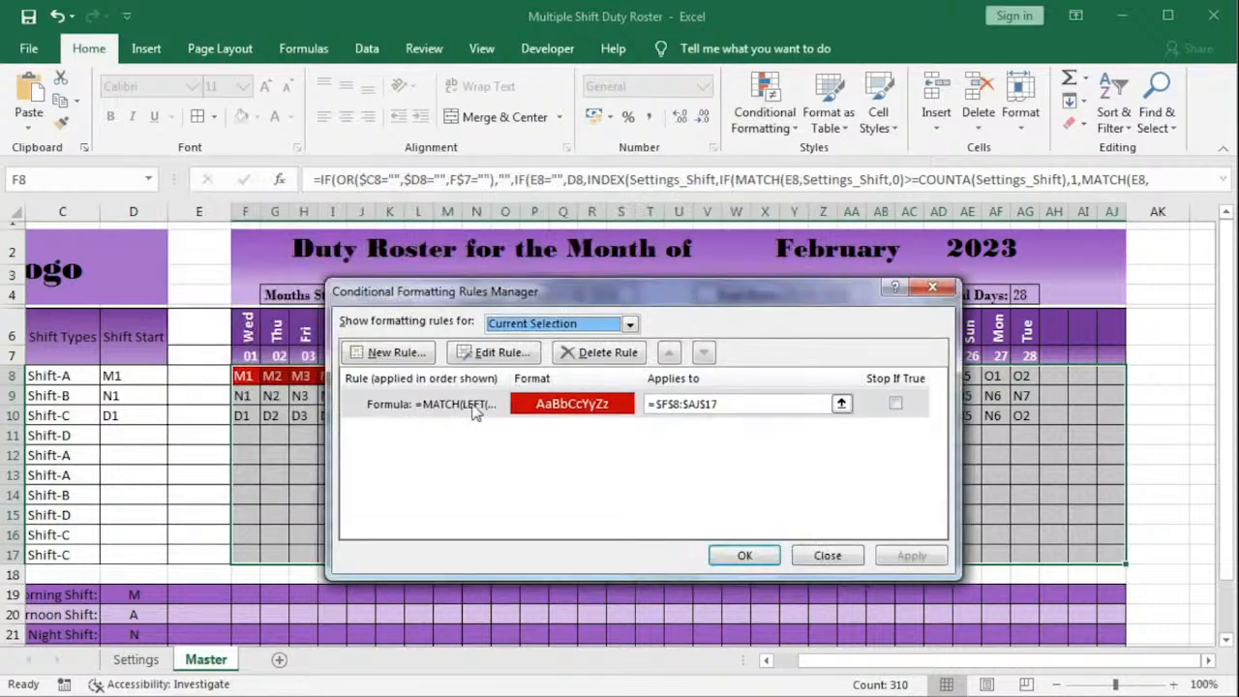
double_click(476, 407)
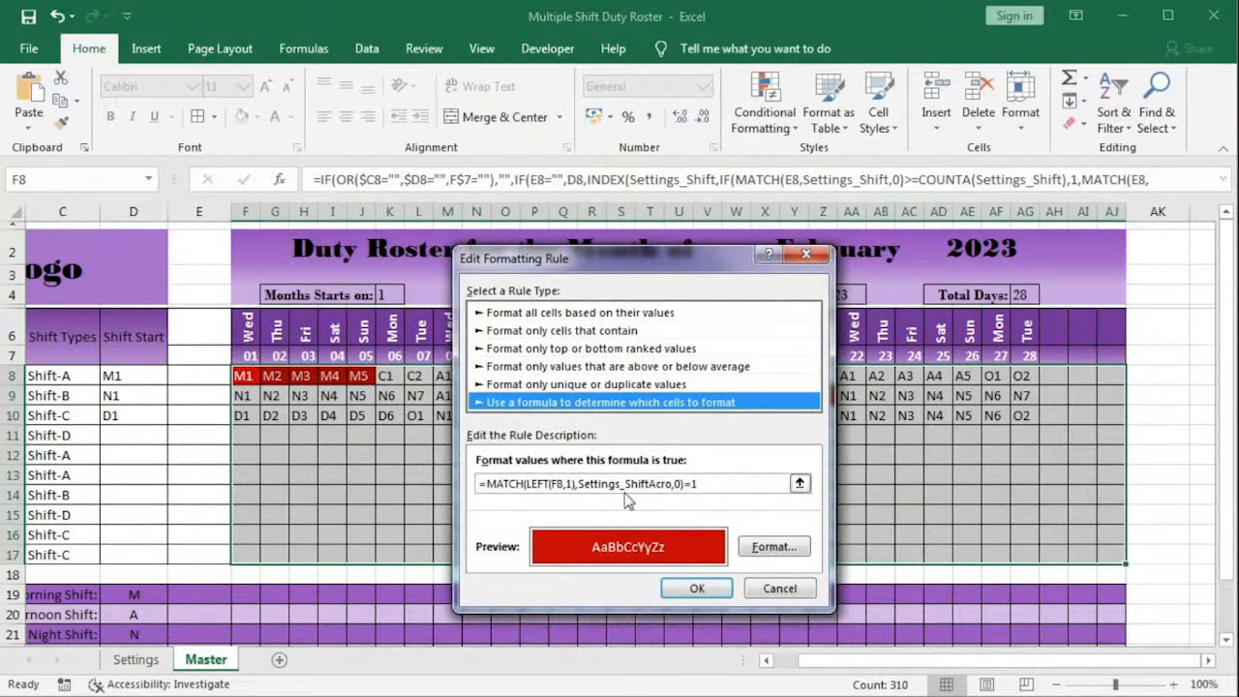
drag(703, 485, 471, 486)
key(ctrl+c)
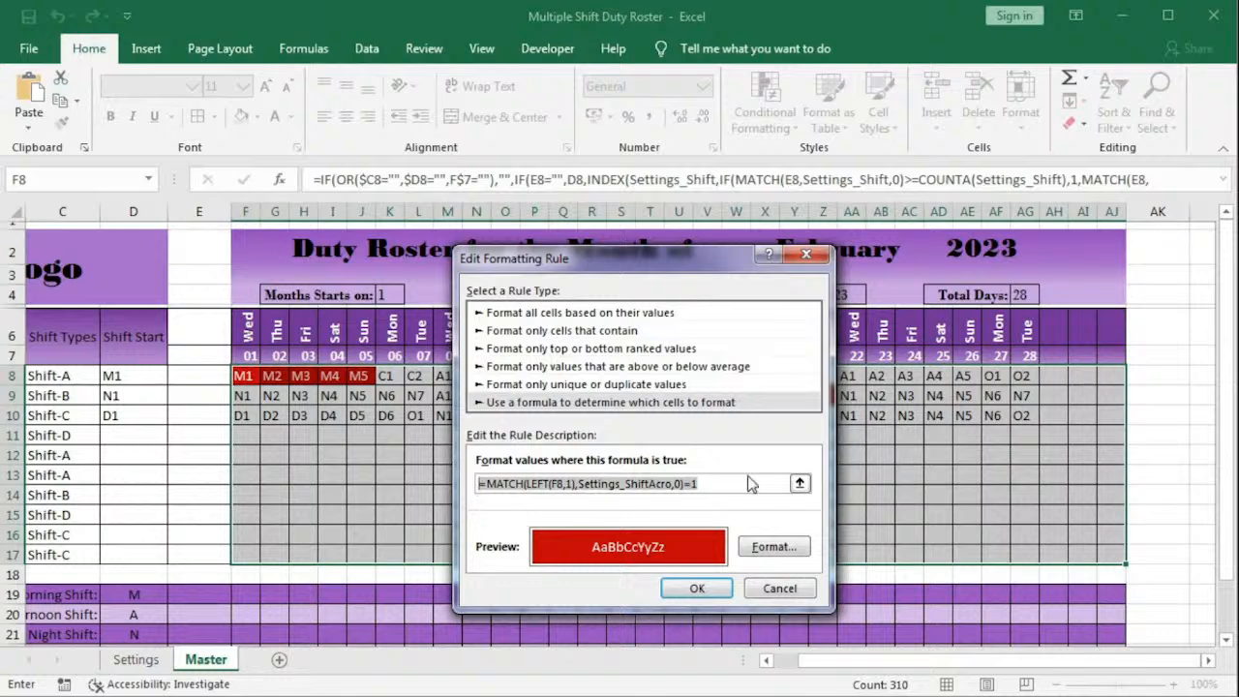
click(703, 485)
click(697, 588)
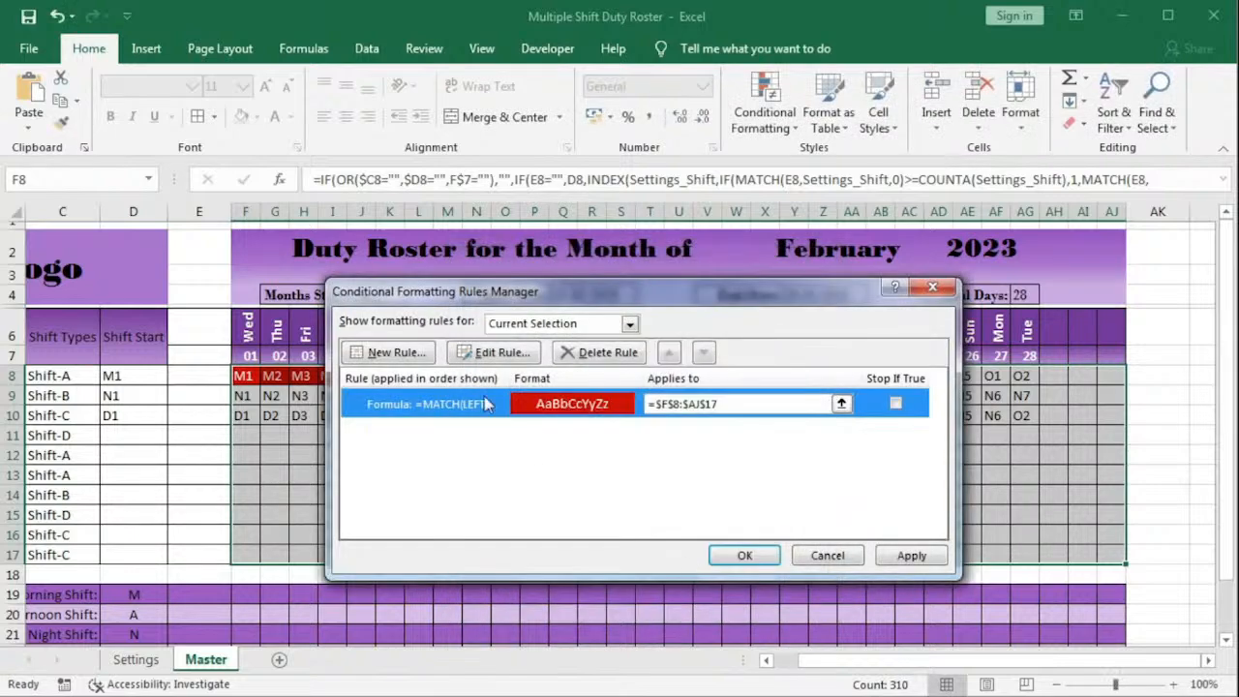
Step: Add a second formula-based rule using =MATCH(LEFT(F8,1),Settings_ShiftAcro,0)=2 for the A shifts
click(387, 353)
click(442, 381)
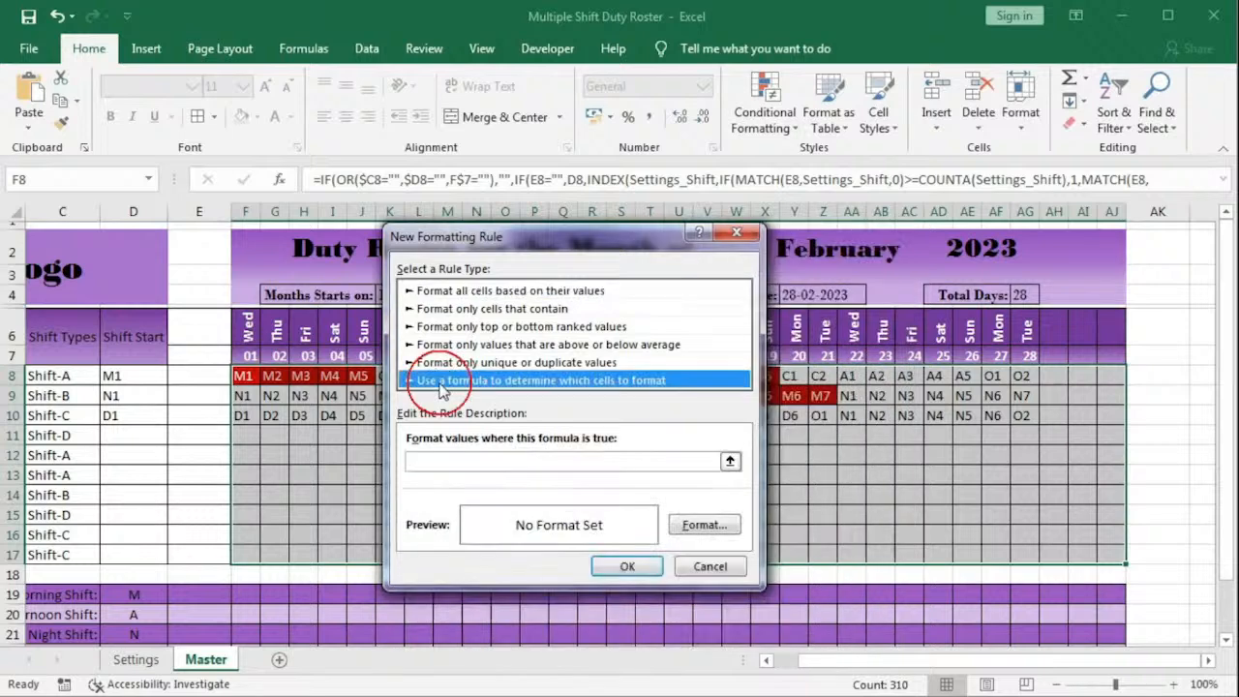
click(454, 461)
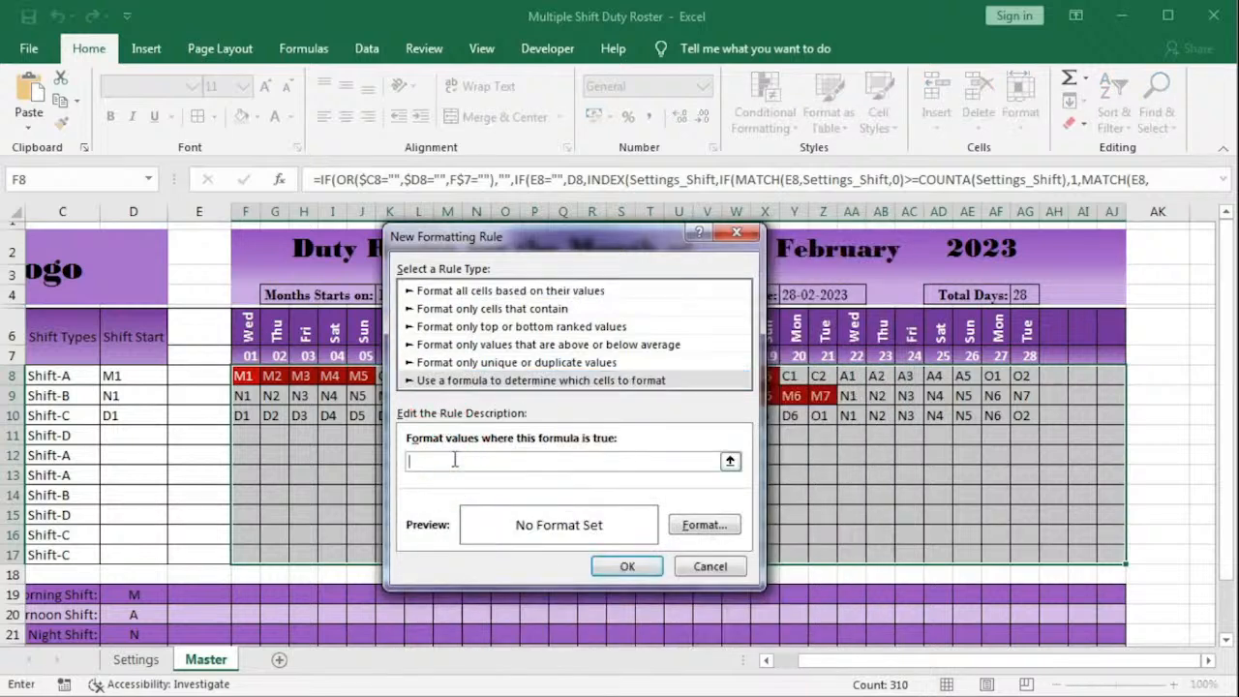
key(ctrl+v)
key(BackSpace)
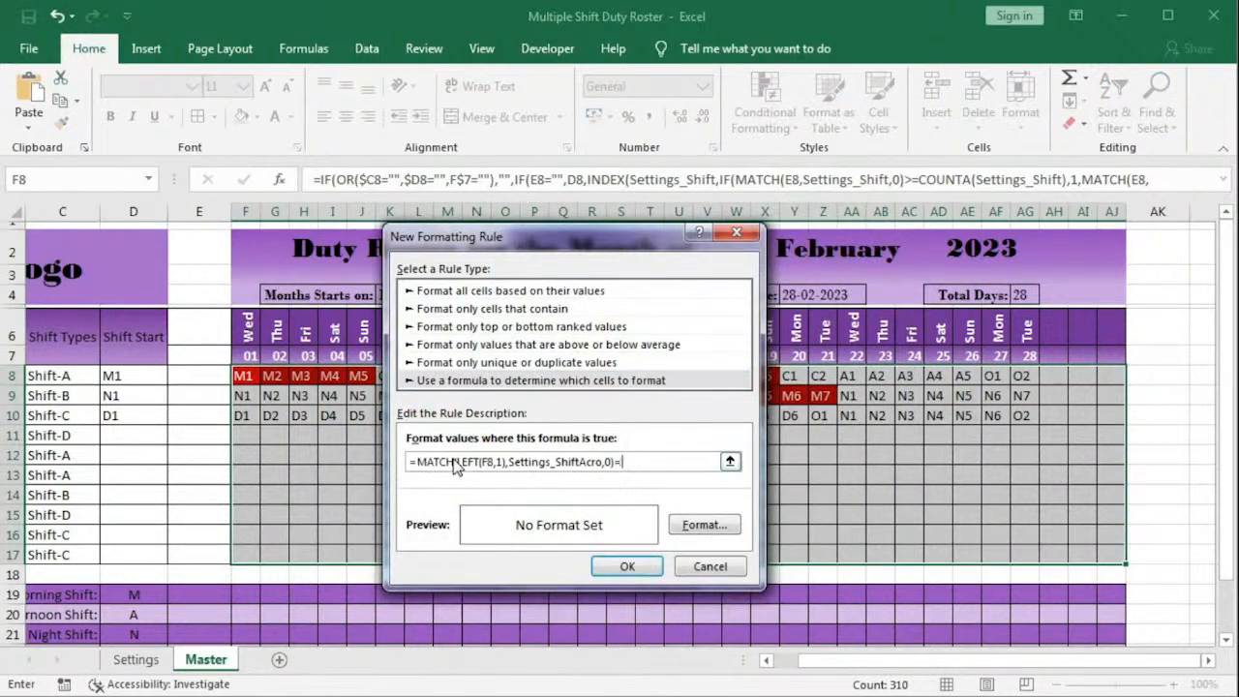
text(2)
Step: Format the A shift rule with a red fill and white font, apply it, and check the colored roster cells
click(690, 524)
click(593, 177)
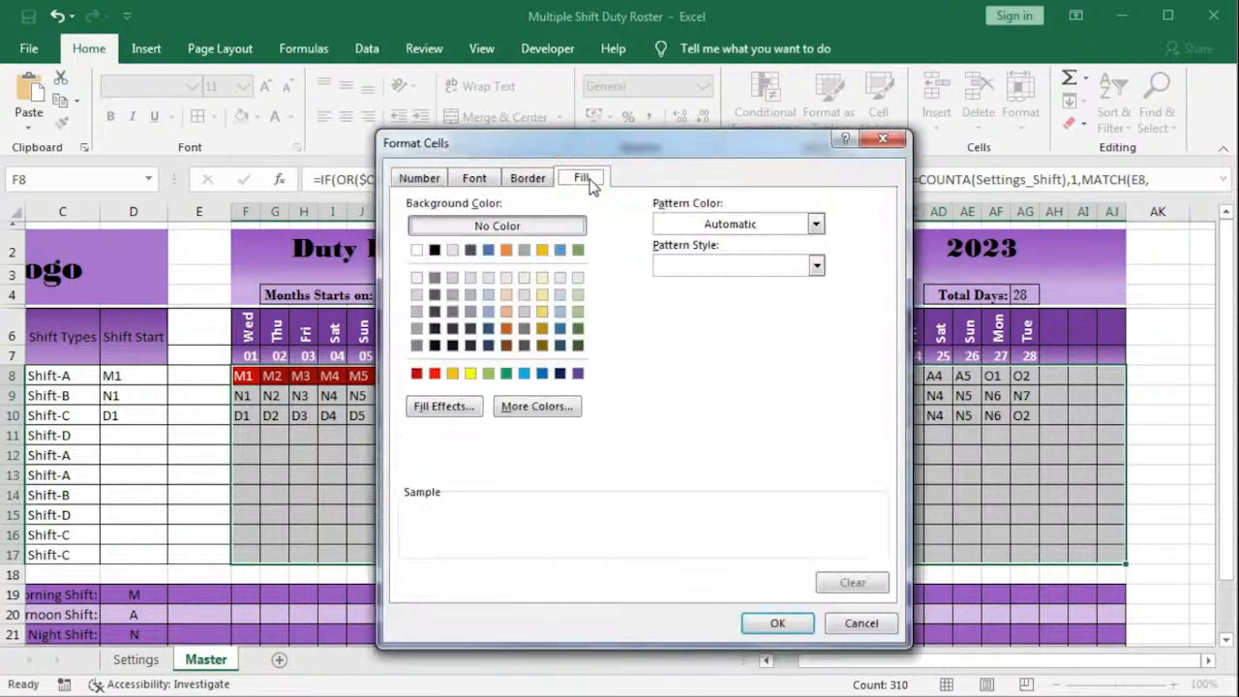
click(435, 375)
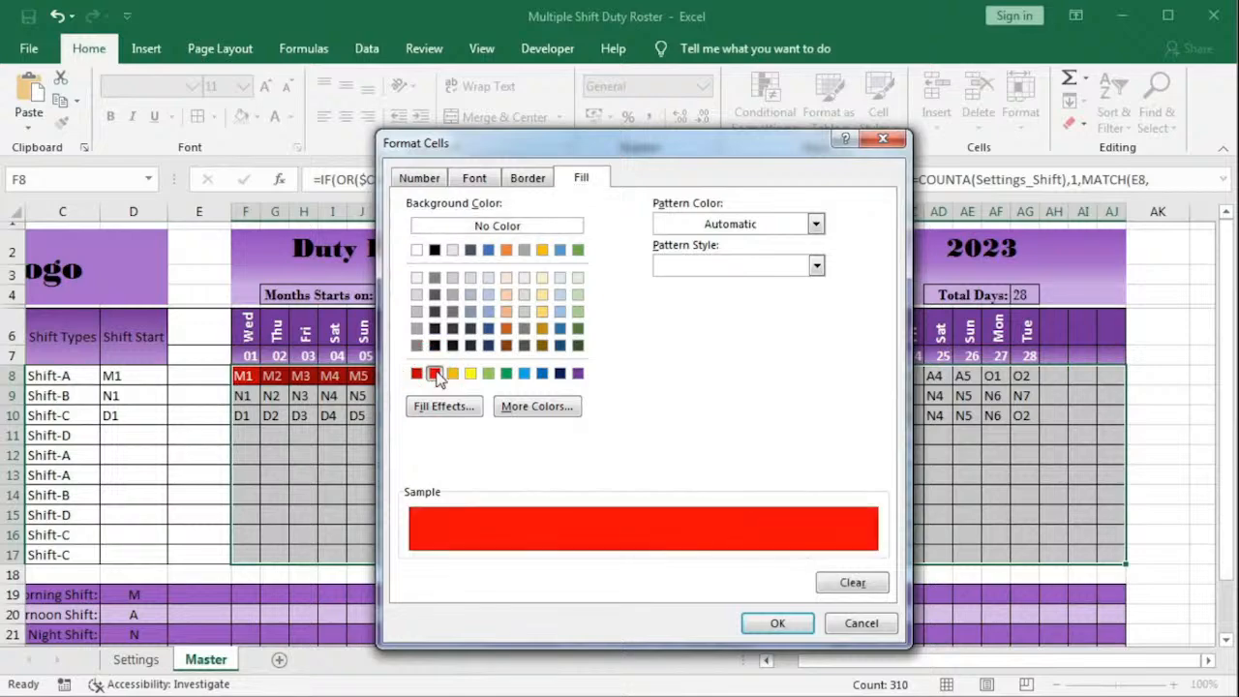
click(475, 177)
click(778, 344)
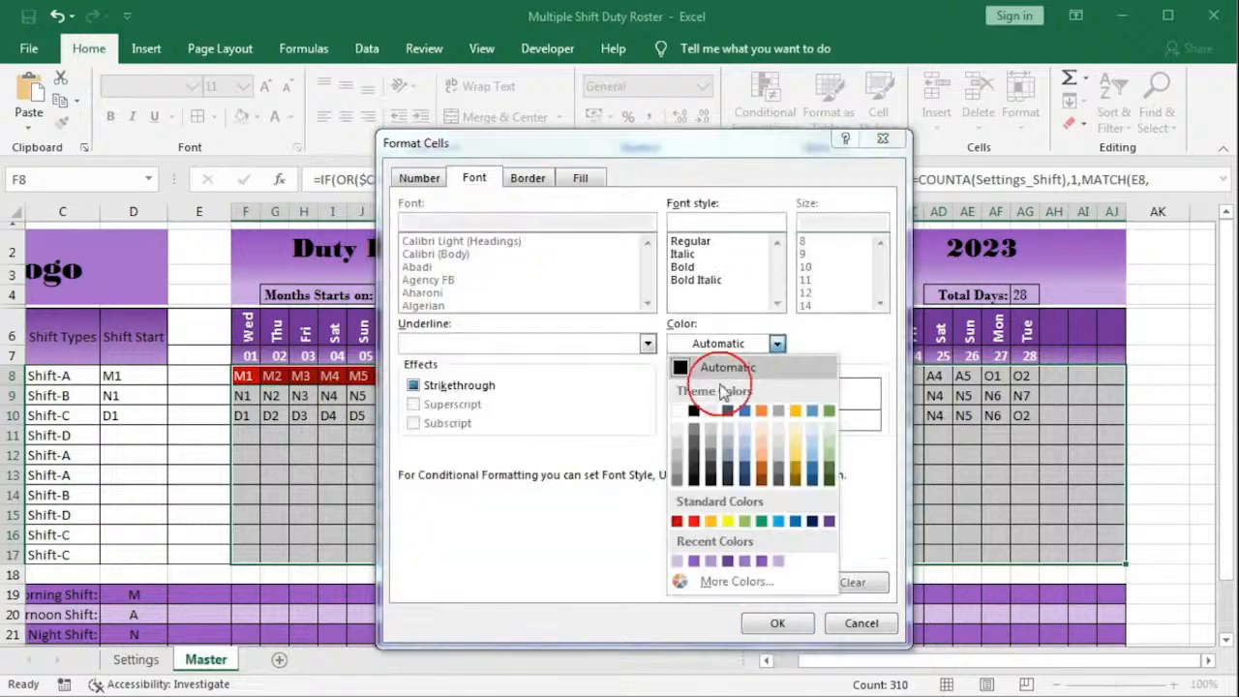
click(680, 409)
click(777, 622)
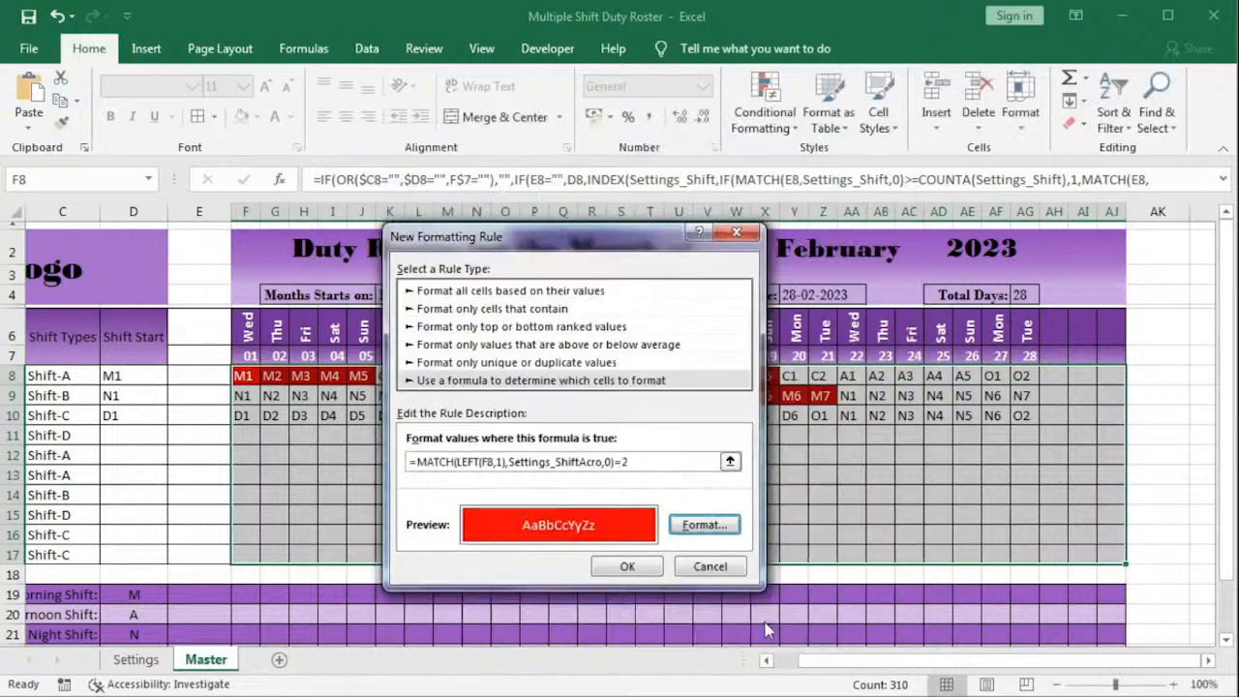
click(628, 570)
click(911, 558)
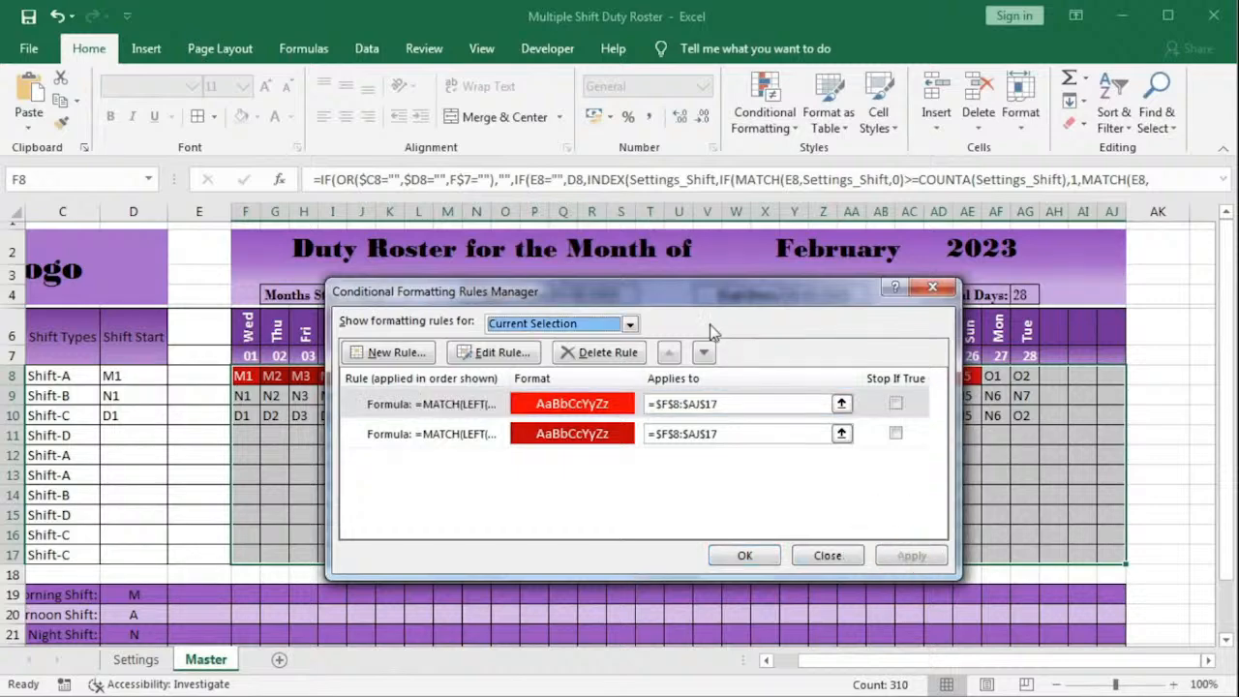
drag(699, 292, 684, 419)
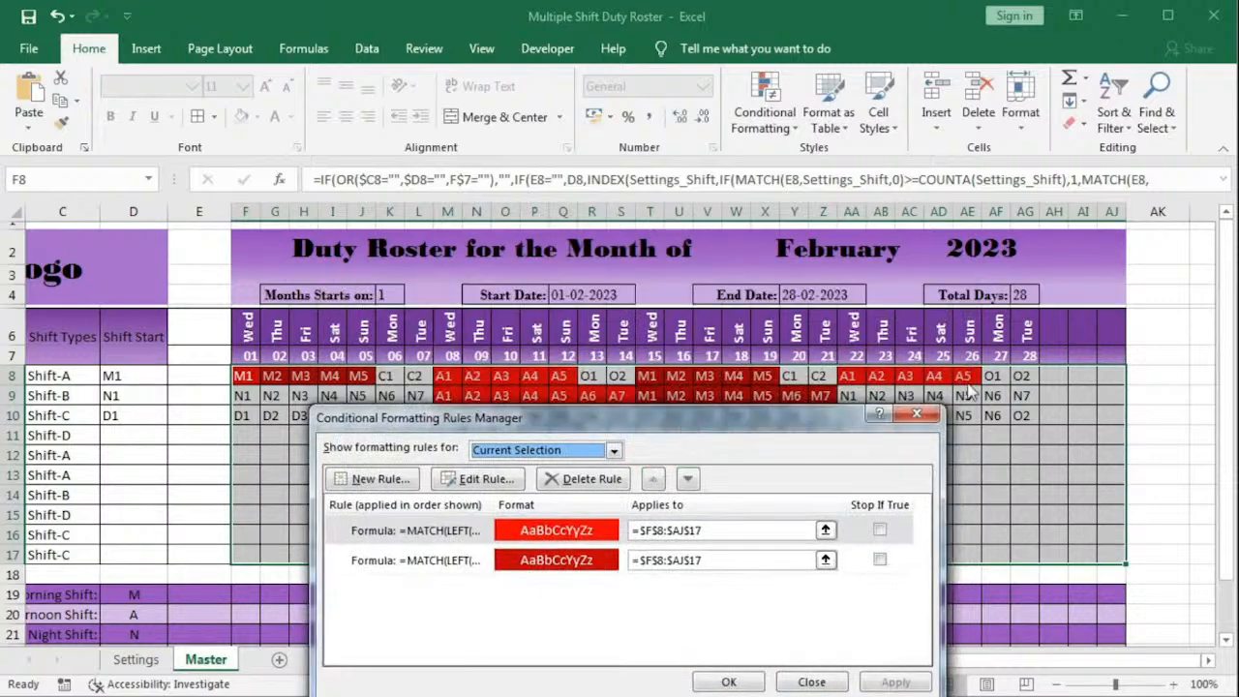
drag(760, 420, 765, 287)
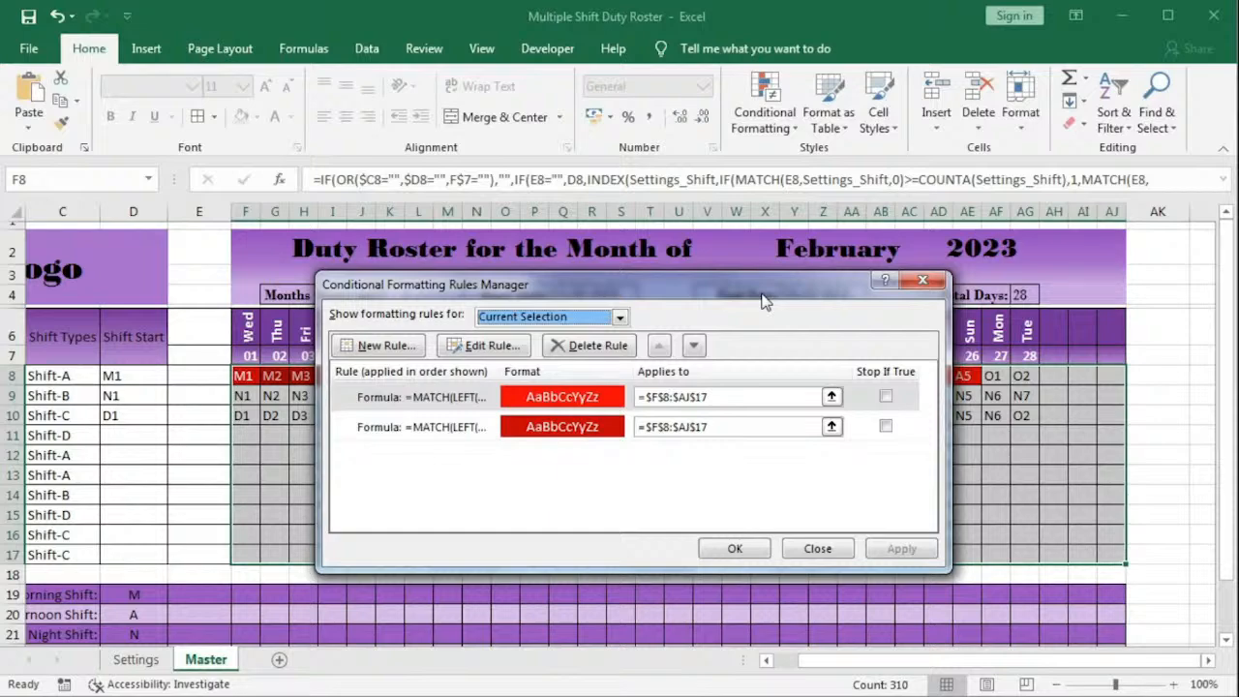
Step: Add a formula-based rule for the N shifts using =MATCH(LEFT(F8,1),Settings_ShiftAcro,0)=3
click(395, 347)
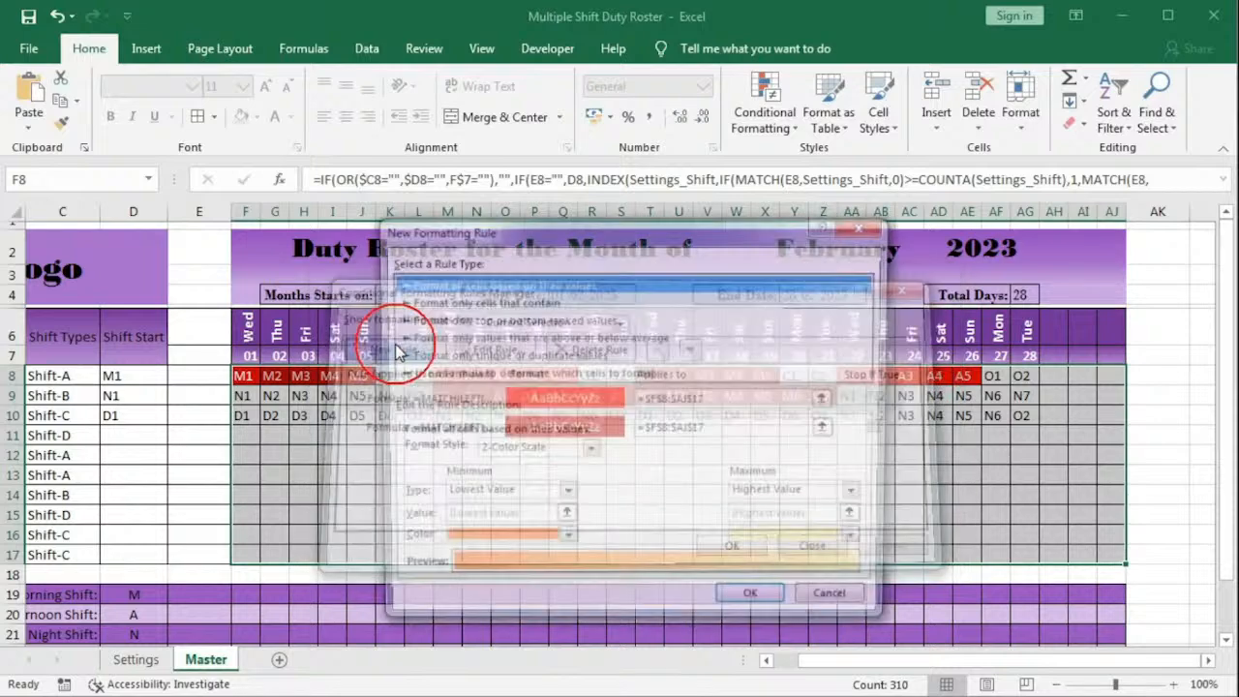
click(571, 374)
click(513, 455)
text(=MATCH(LEFT(F8,1),Settings_ShiftAcro,0)=3)
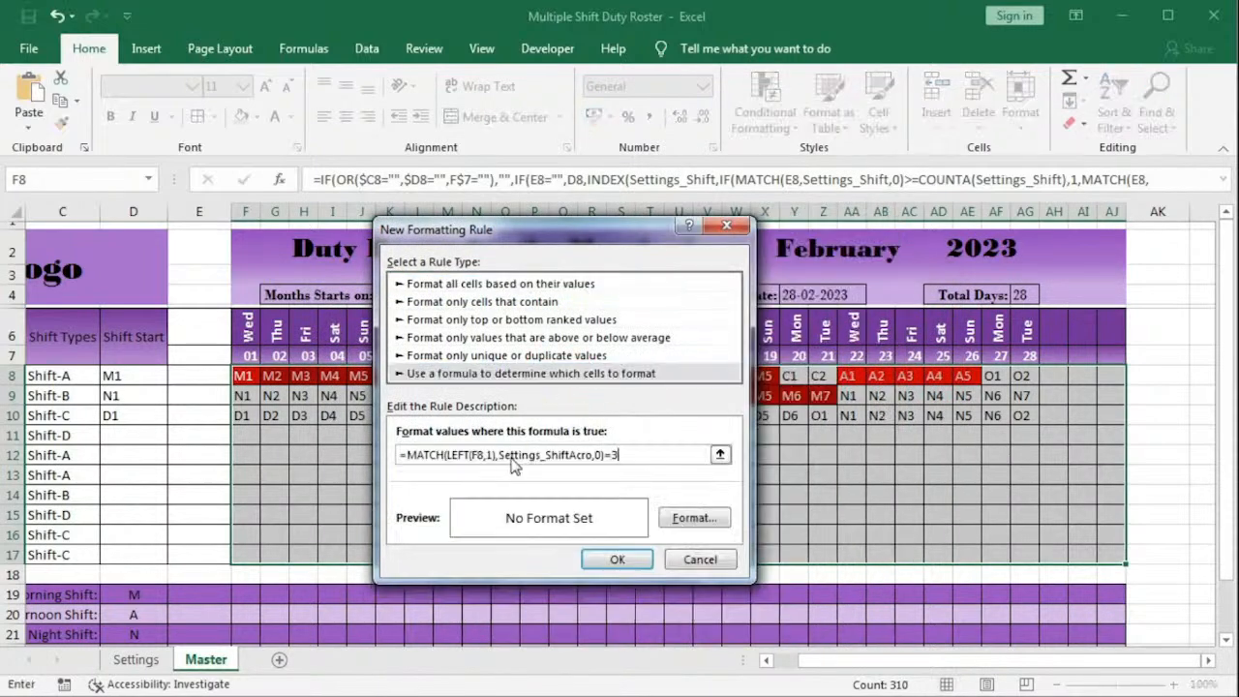
Step: Format the N shift rule with an orange fill and white font, and save the rule
click(694, 518)
click(576, 172)
click(440, 366)
click(464, 171)
click(767, 337)
click(667, 406)
click(769, 616)
click(618, 559)
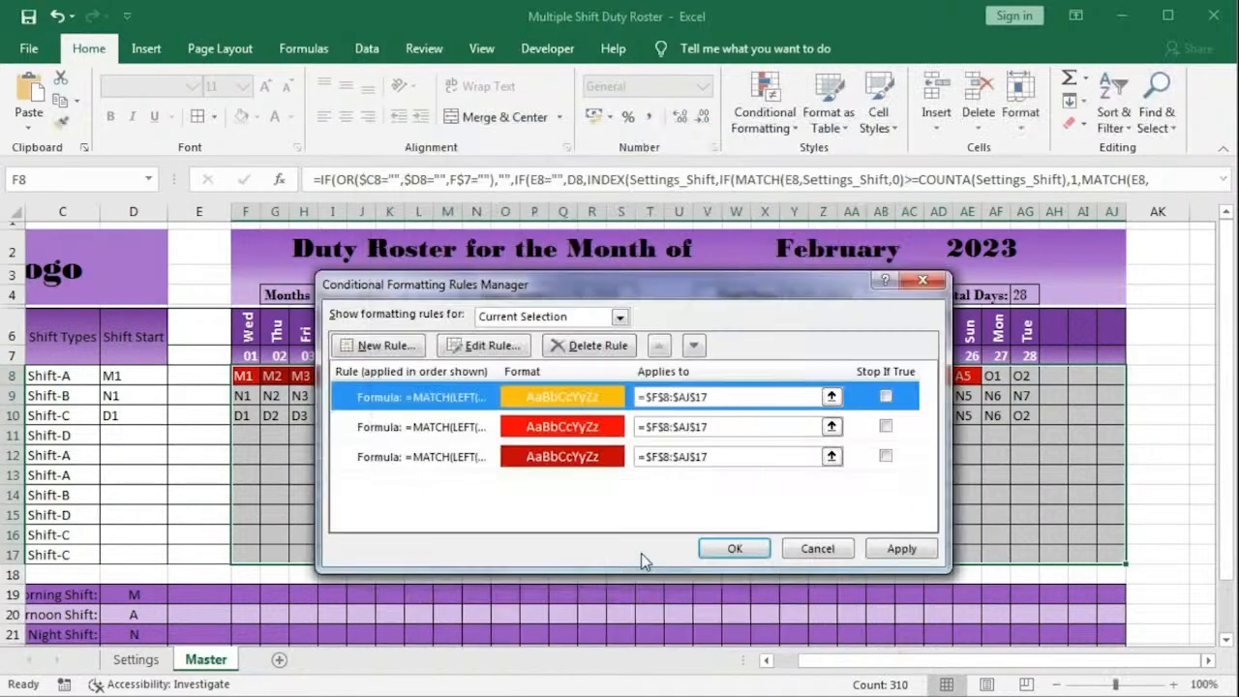
Step: Add a formula-based rule for the O shifts using =MATCH(LEFT(F8,1),Settings_ShiftAcro,0)=4 with a yellow fill
click(378, 345)
click(530, 374)
click(513, 456)
key(ctrl+v)
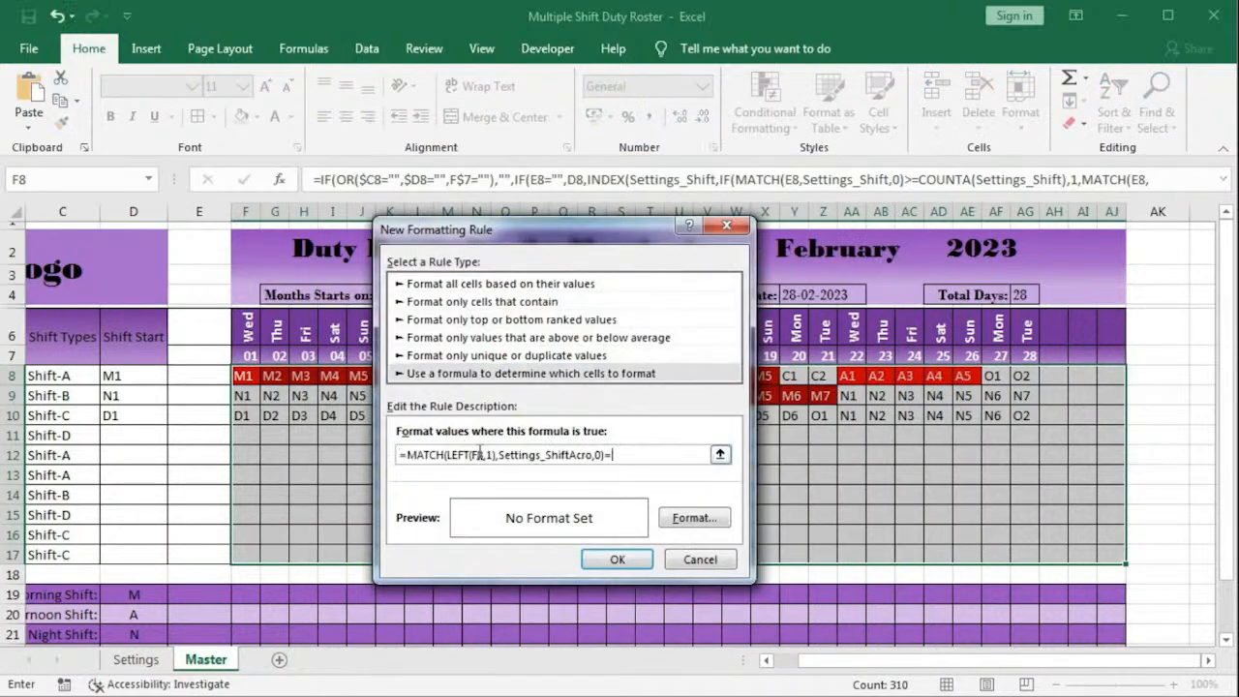
text(1)
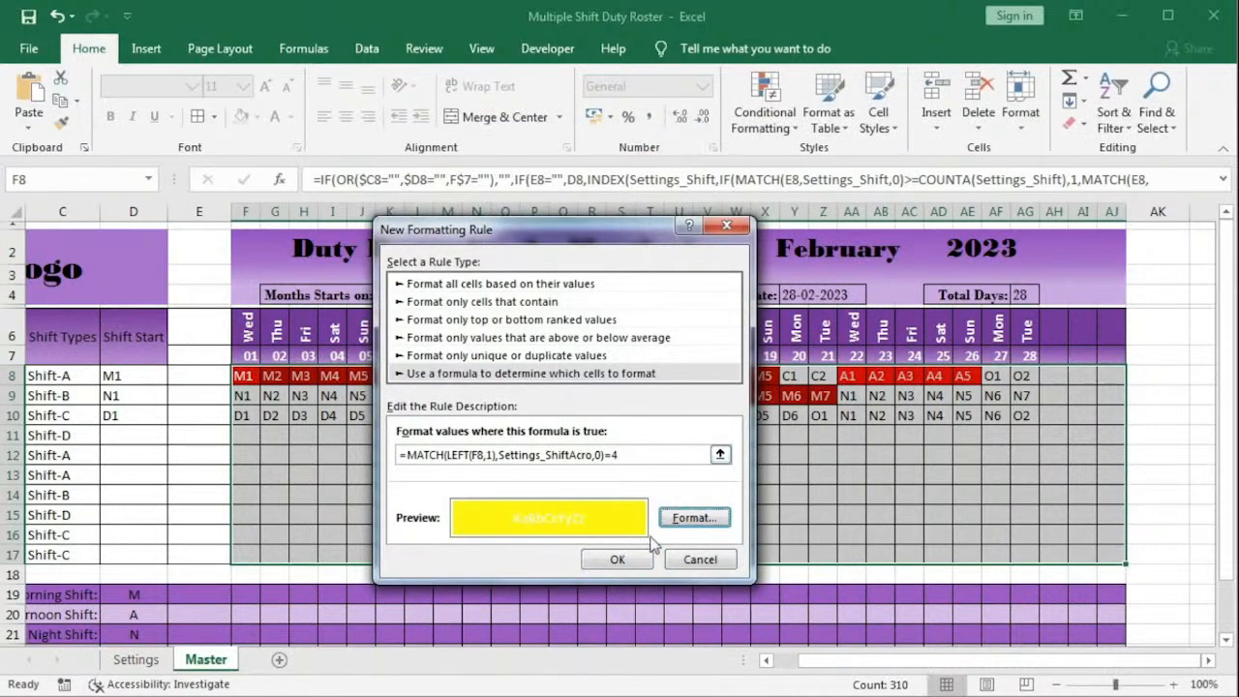
Step: Change the O shift rule's font color to black and save the rule
click(694, 518)
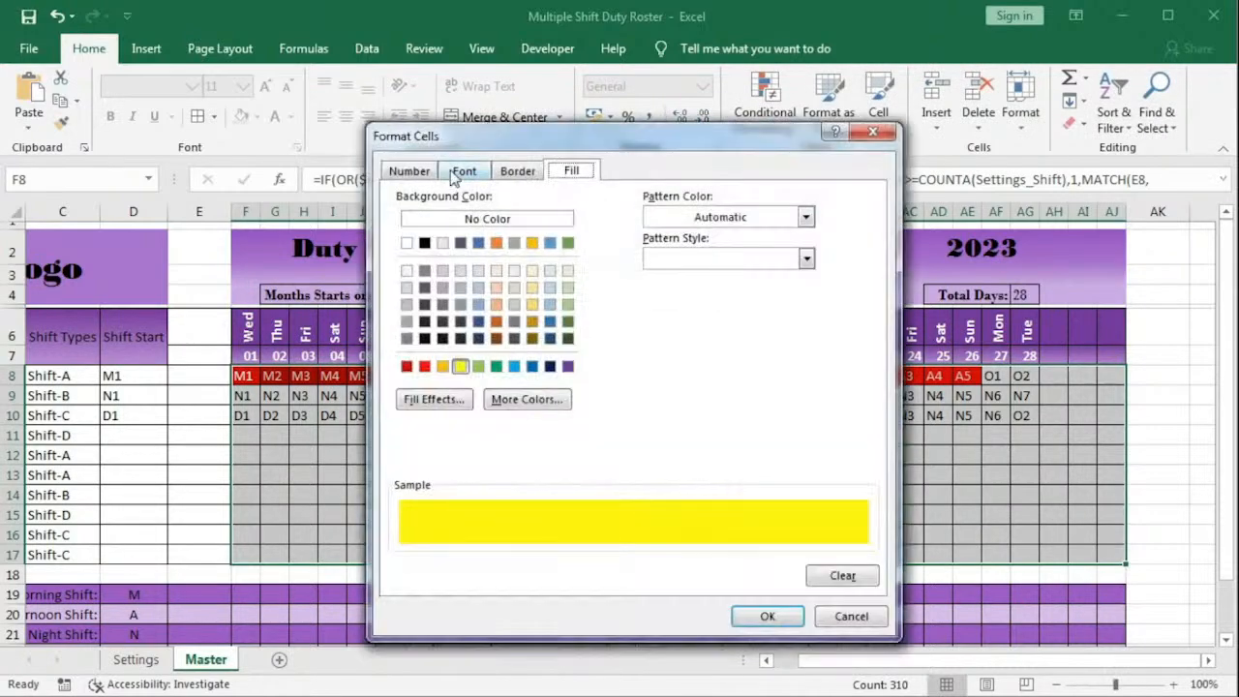
click(463, 172)
click(767, 337)
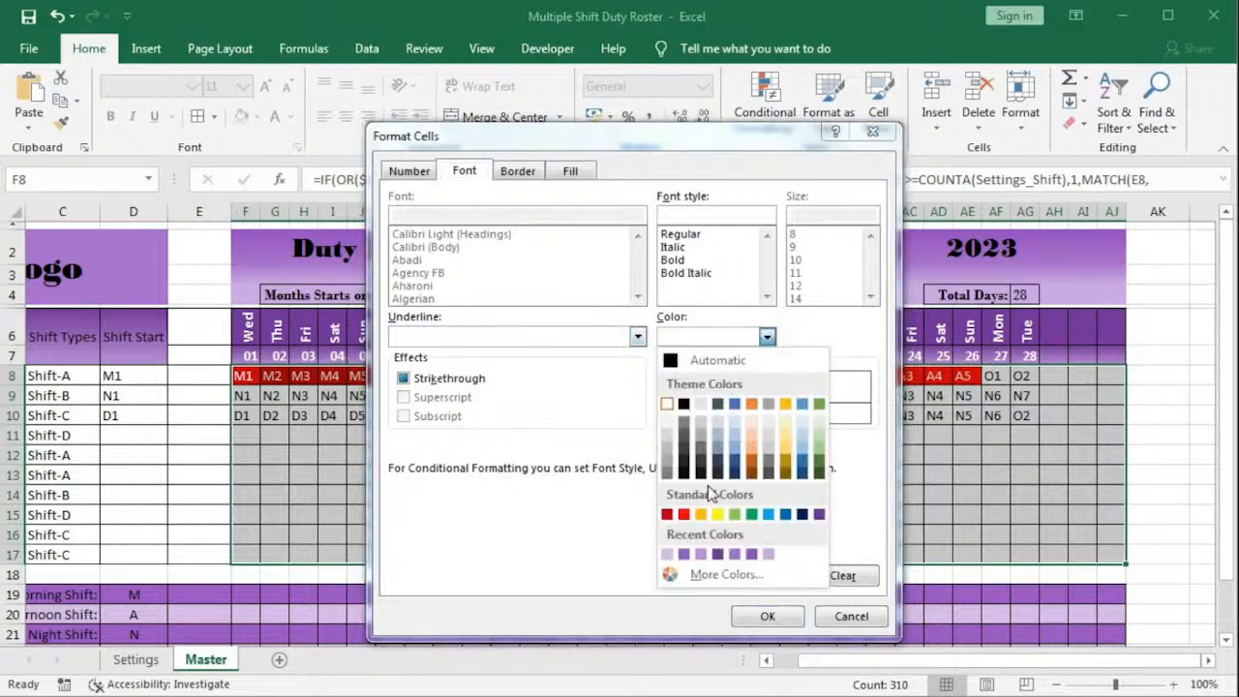
click(693, 426)
click(763, 620)
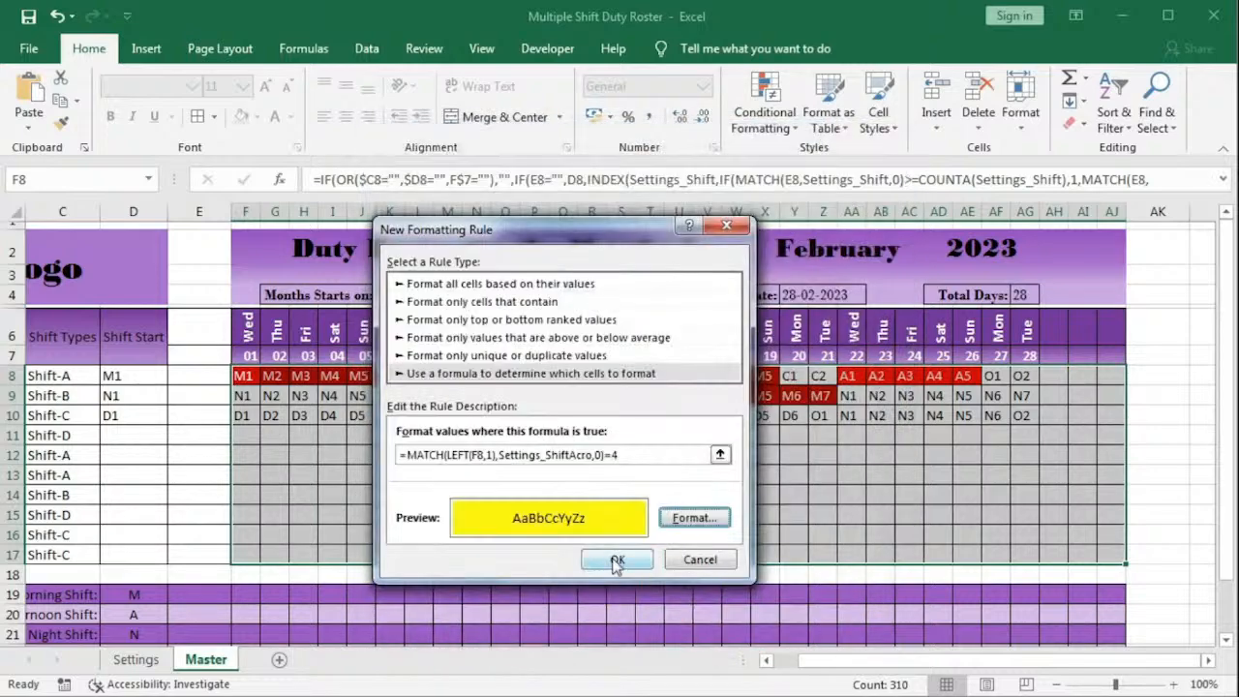
click(613, 560)
Step: Add a formula-based rule for the D shifts from the copied Settings_ShiftAcro MATCH formula and set its font color
click(382, 346)
click(455, 372)
click(459, 456)
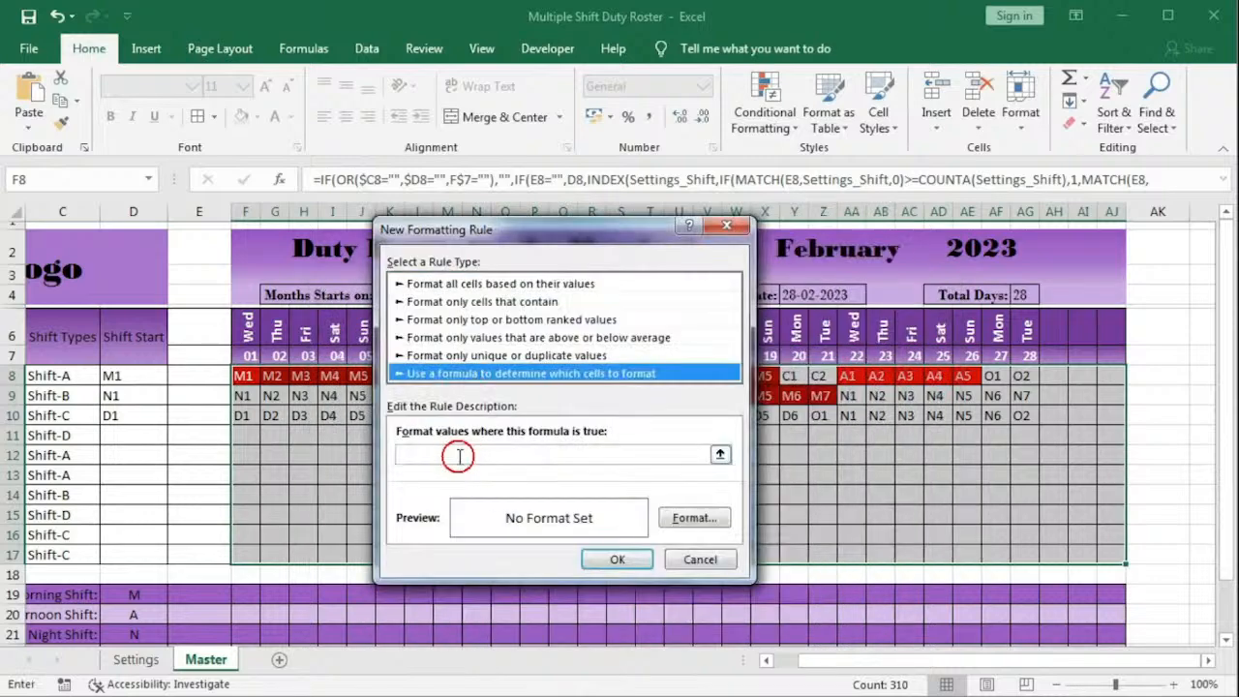
key(ctrl+v)
click(686, 517)
click(766, 337)
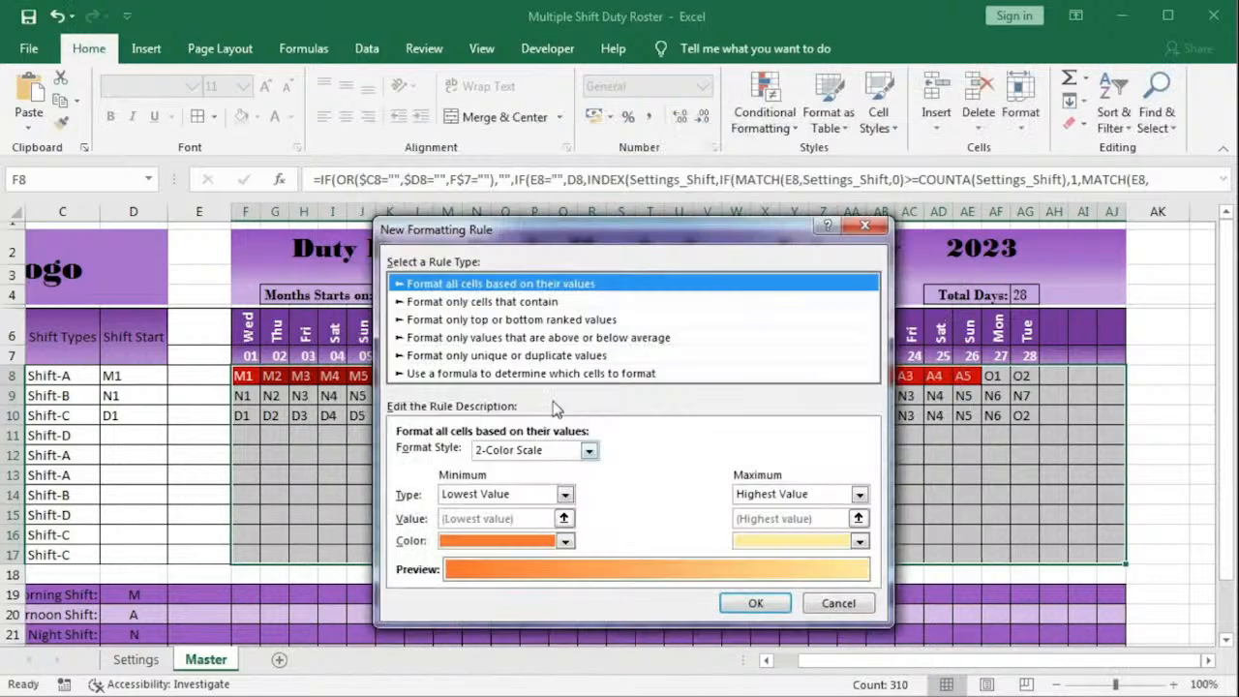
Step: Add a formula-based rule for the C shifts using =MATCH(LEFT(F8,1),Settings_ShiftAcro,0)=6 with a green fill
click(455, 372)
text(=MATCH(LEFT(F8,1),Settings_ShiftAcro,0)=6)
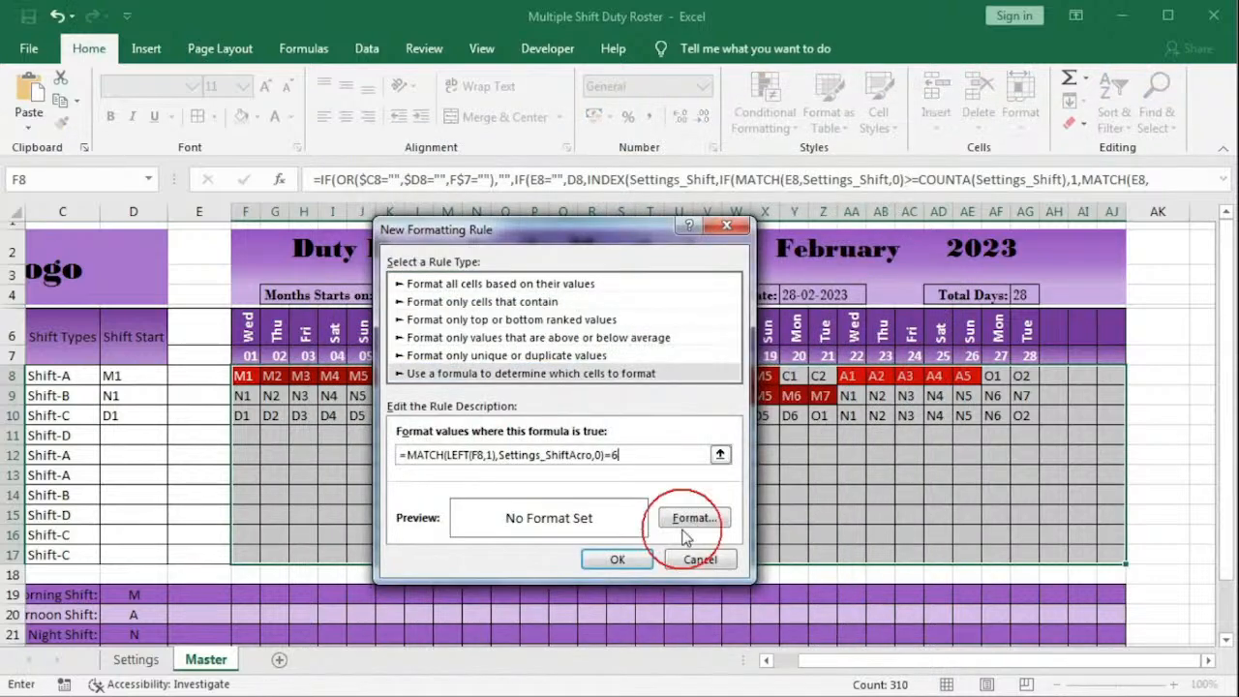
click(694, 517)
click(570, 171)
click(476, 362)
click(763, 611)
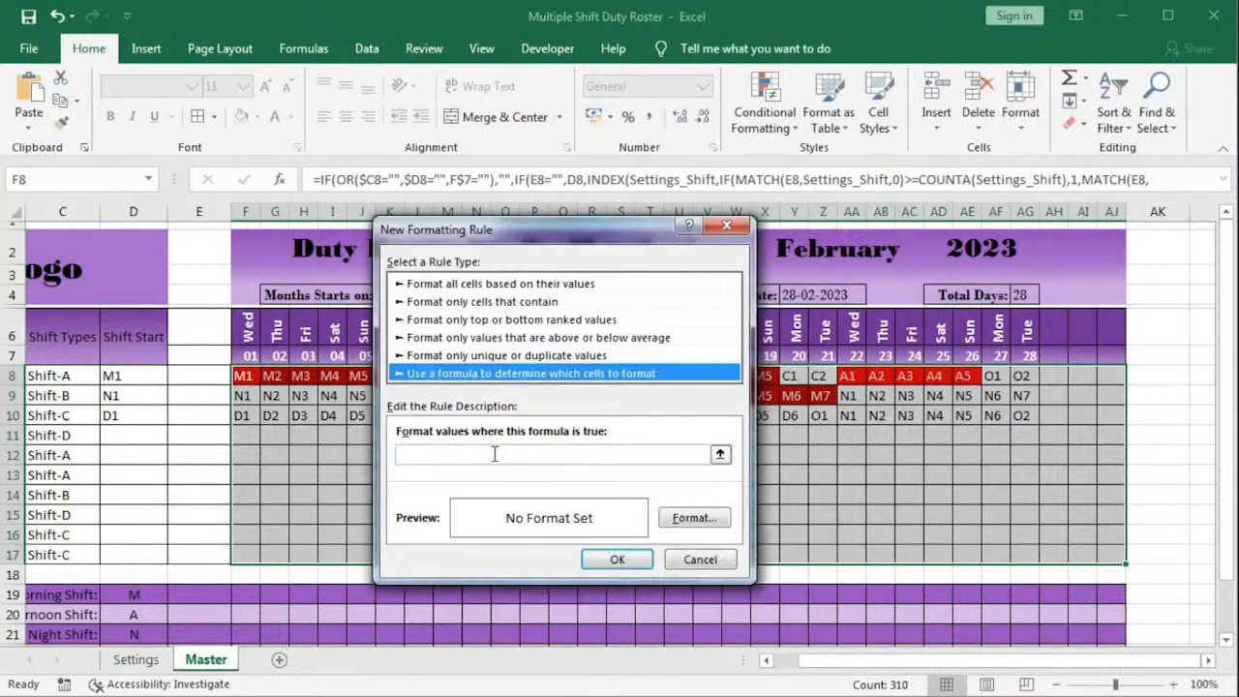
Step: Add a formula-based rule using =MATCH(LEFT(F8,1),Settings_ShiftAcro,0)=7 with a light blue fill and white font
click(552, 455)
key(ctrl+v)
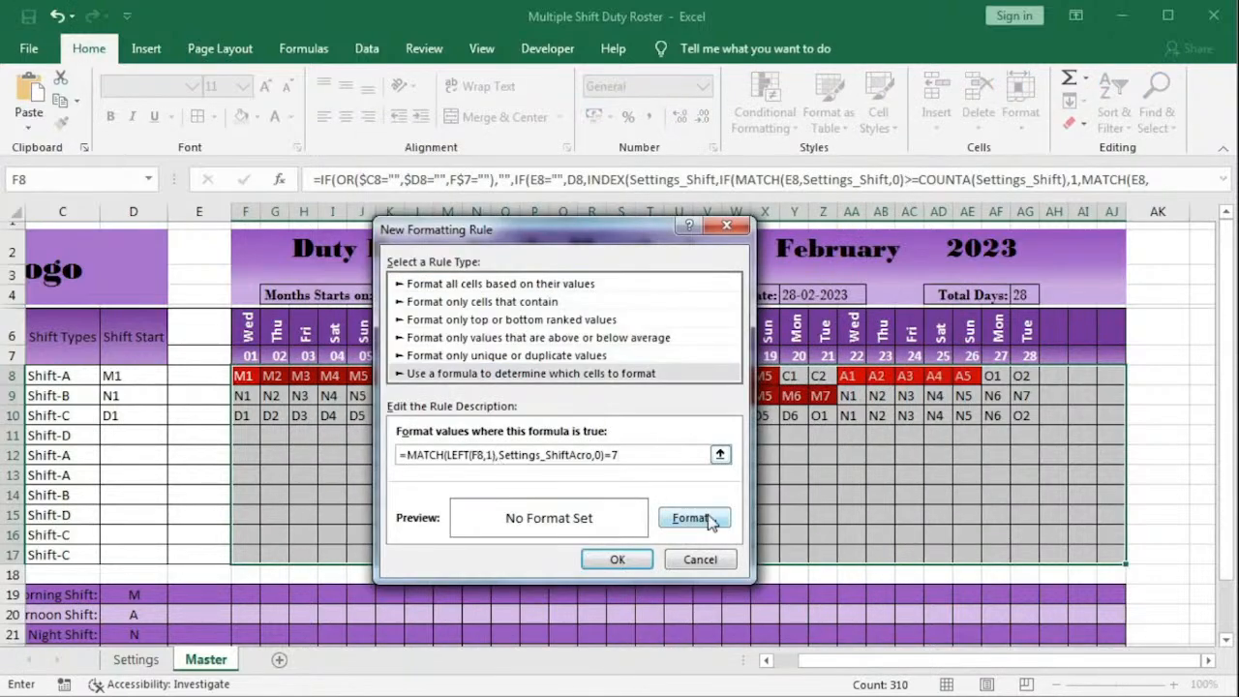
click(694, 517)
click(465, 170)
click(403, 378)
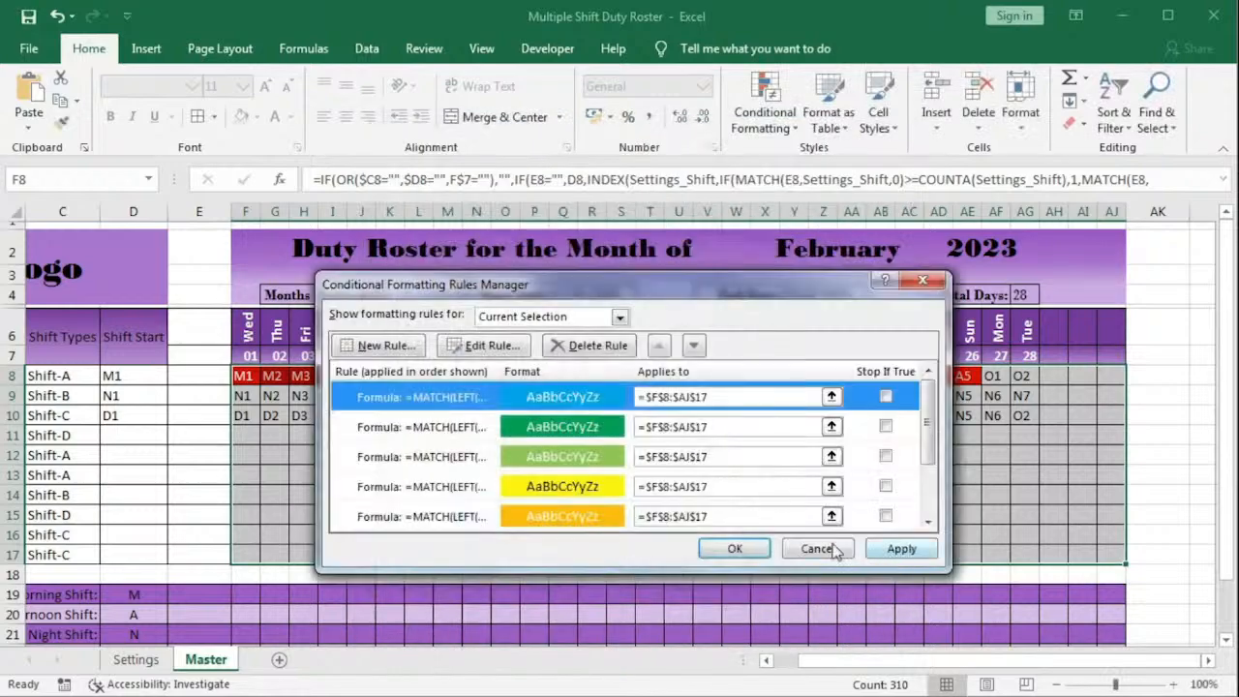
Step: Add a formula-based rule from the copied Settings_ShiftAcro MATCH formula for the next acronym, with a blue fill and white font
click(365, 271)
click(455, 372)
key(ctrl+v)
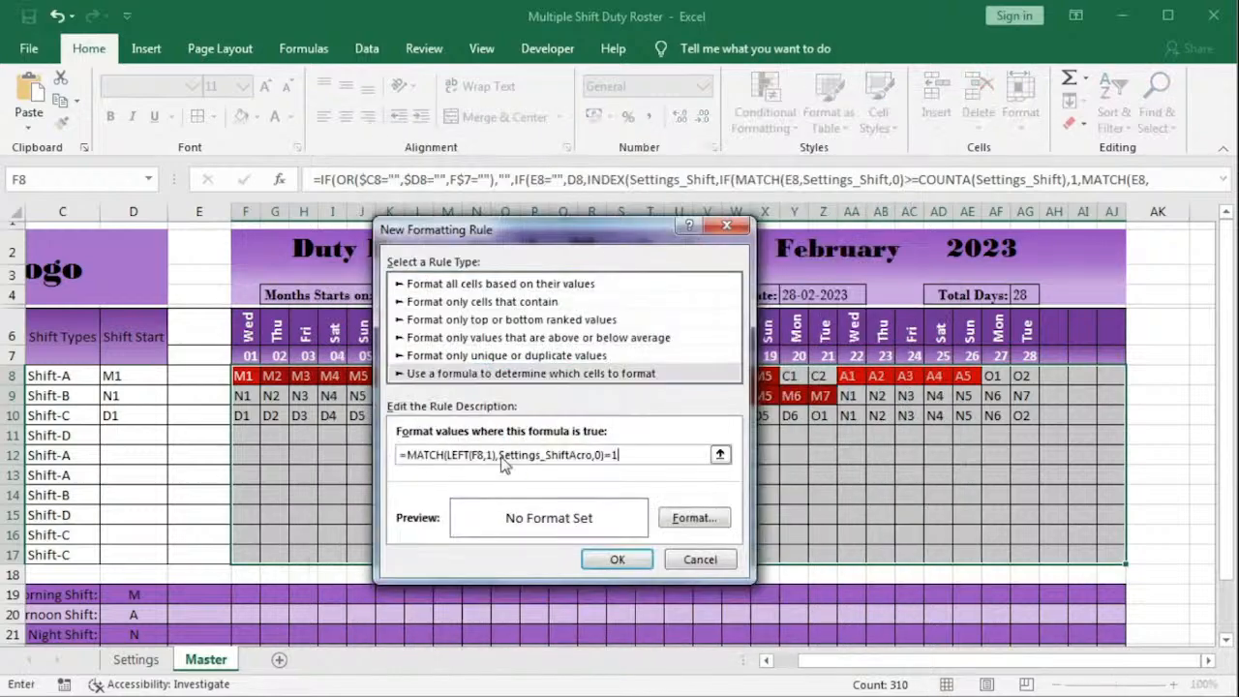
click(694, 517)
click(570, 170)
click(531, 366)
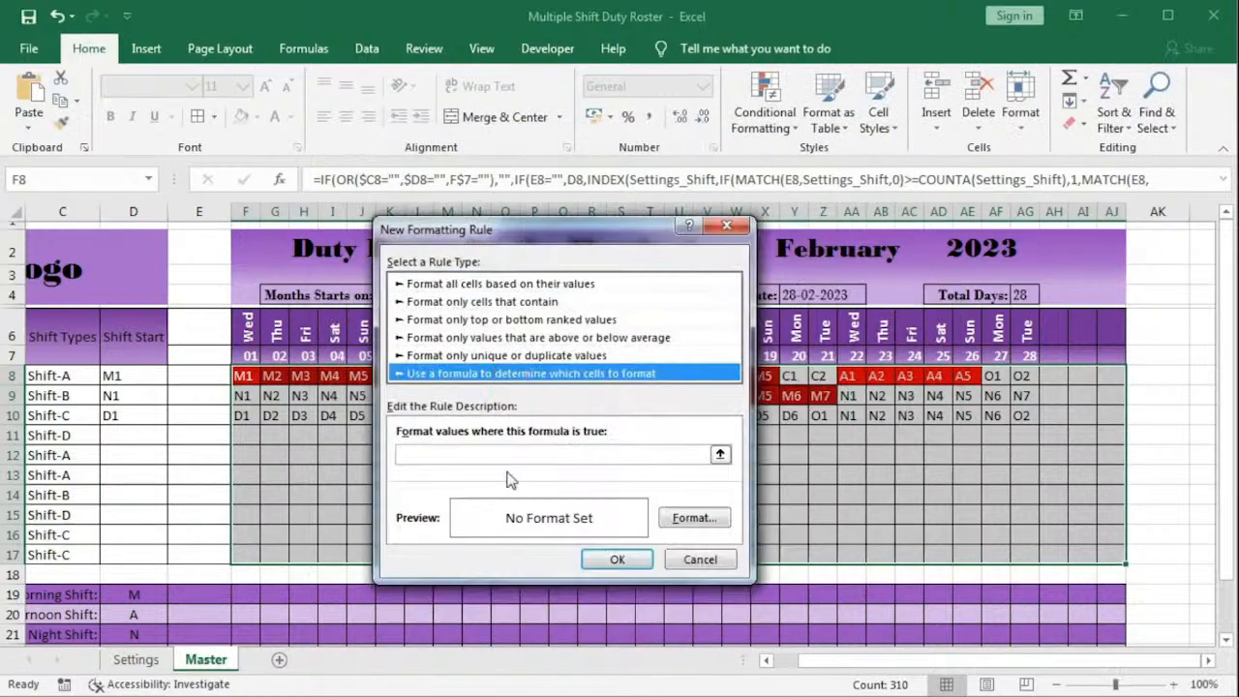
Step: Add a further formula-based MATCH rule for the following acronym, with a dark blue fill and white font
click(614, 514)
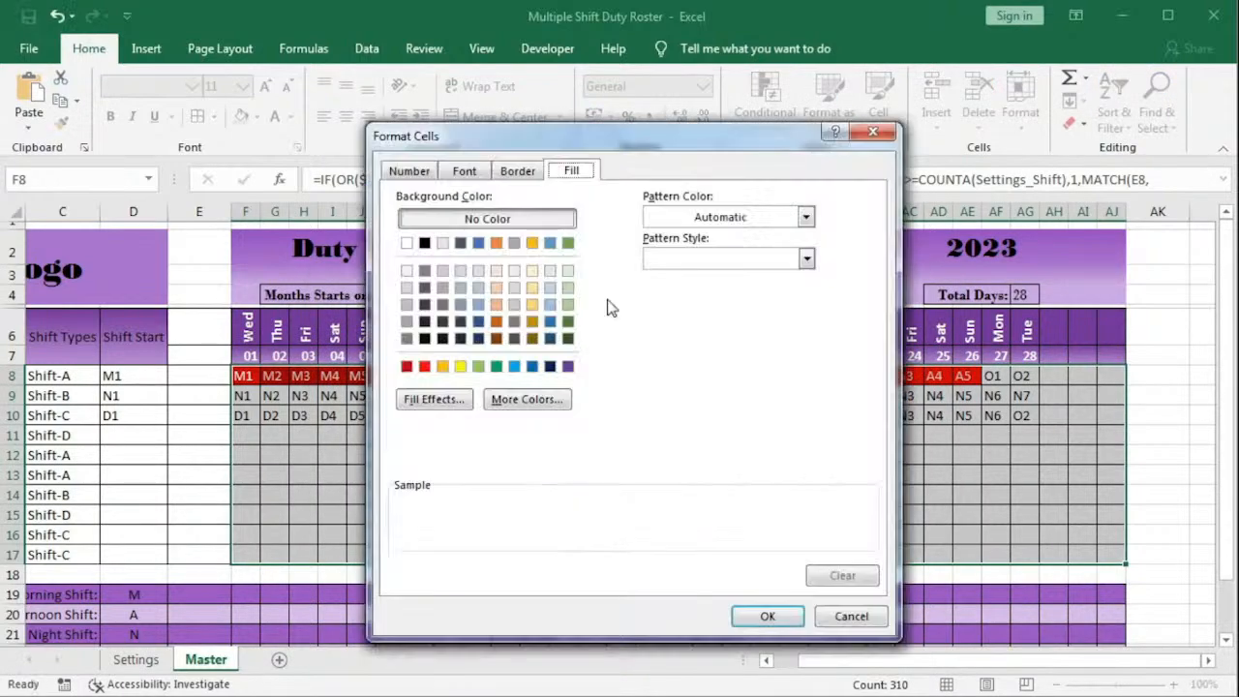
click(465, 170)
click(407, 471)
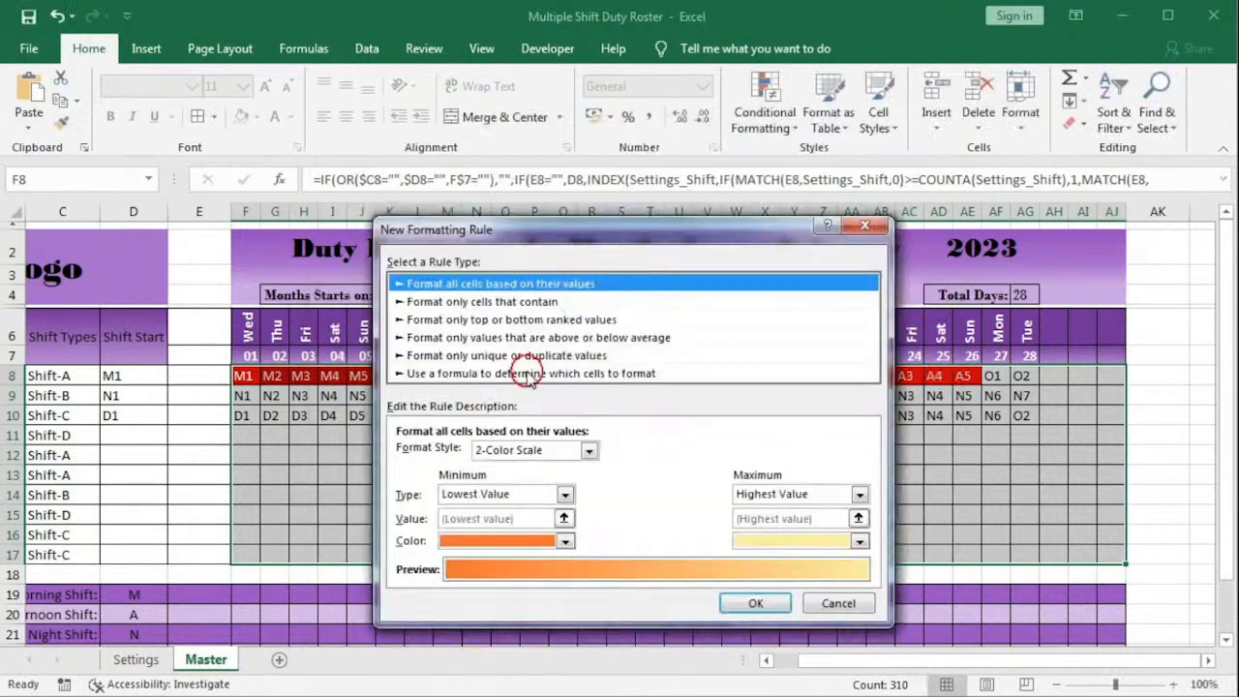
Step: Add a formula-based rule using =MATCH(LEFT(F8,1),Settings_ShiftAcro,0)=10 with a purple fill and white font
click(528, 376)
key(ctrl+v)
text(0)
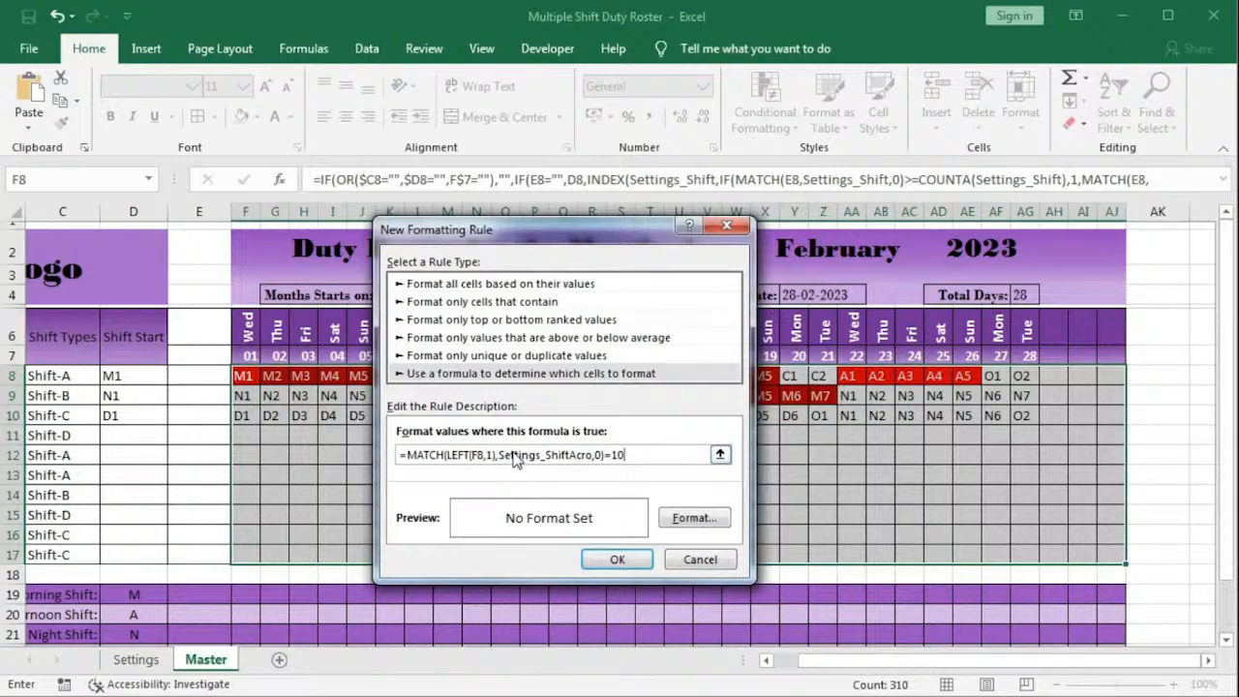
click(694, 518)
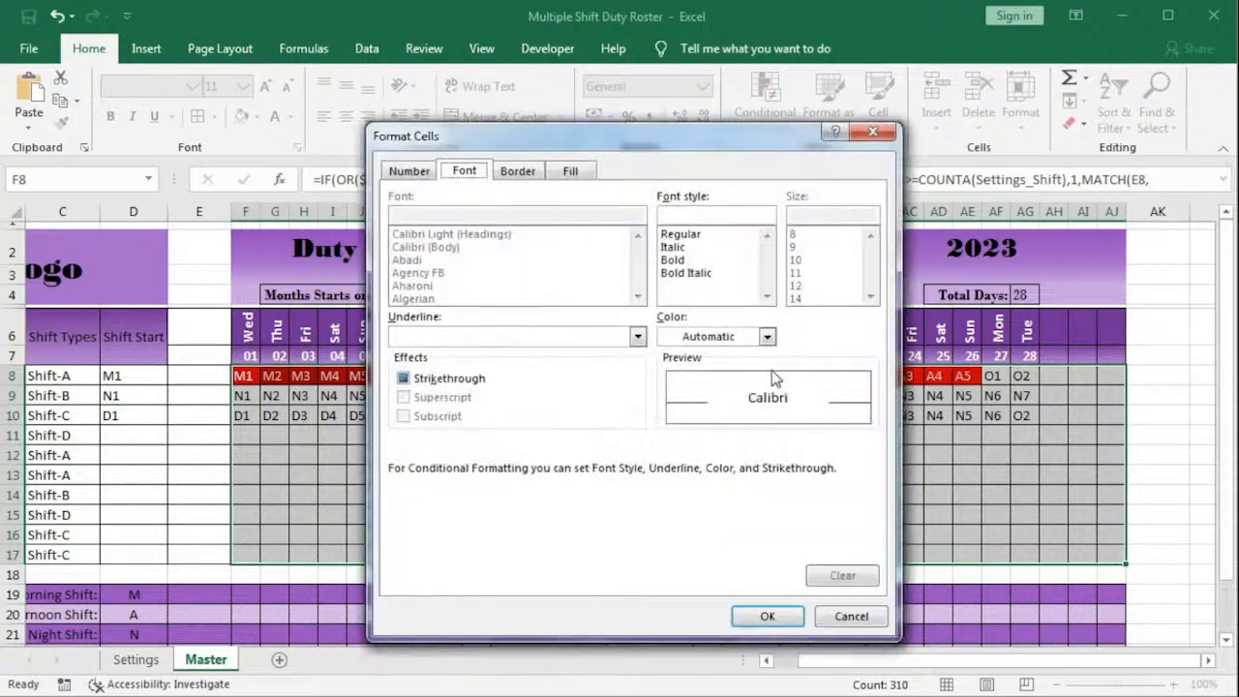
click(767, 336)
click(670, 405)
click(571, 170)
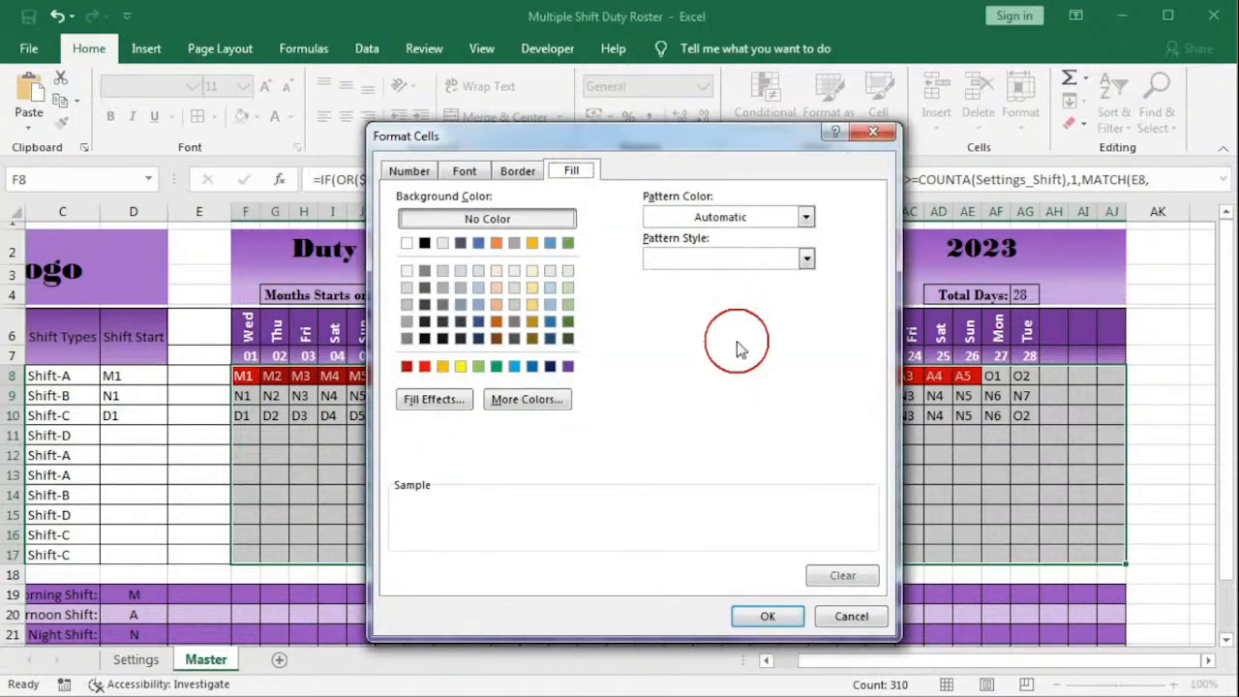
click(568, 366)
click(767, 616)
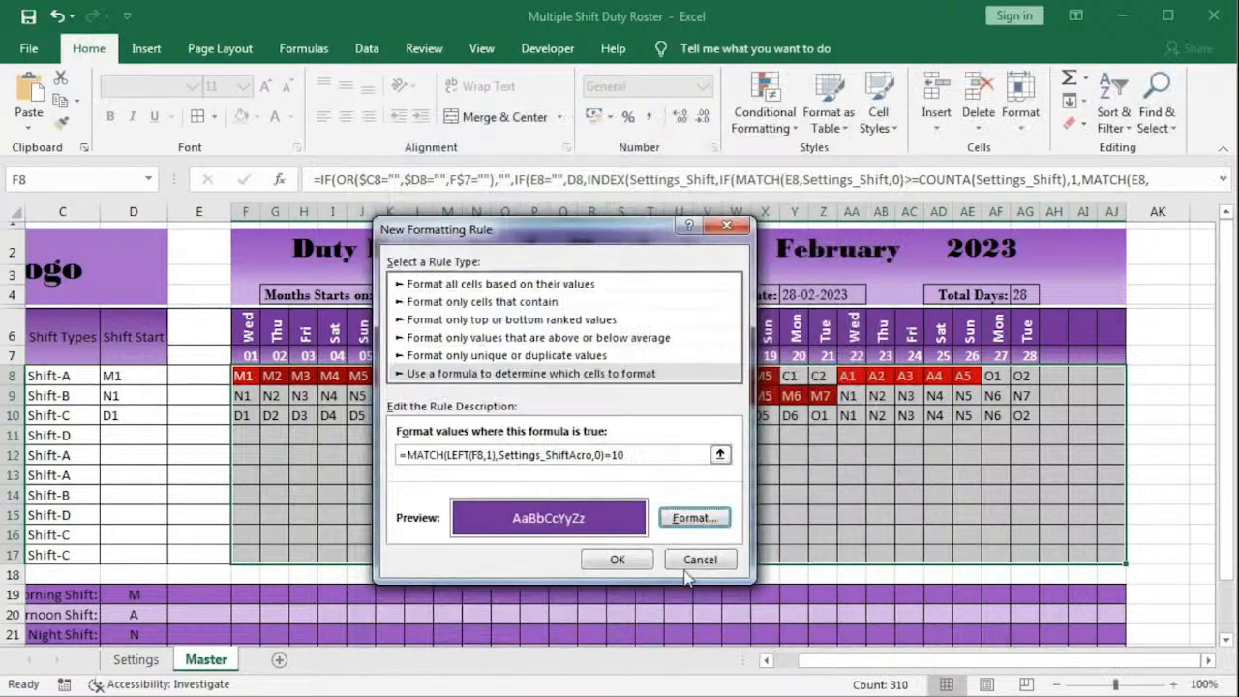
click(620, 560)
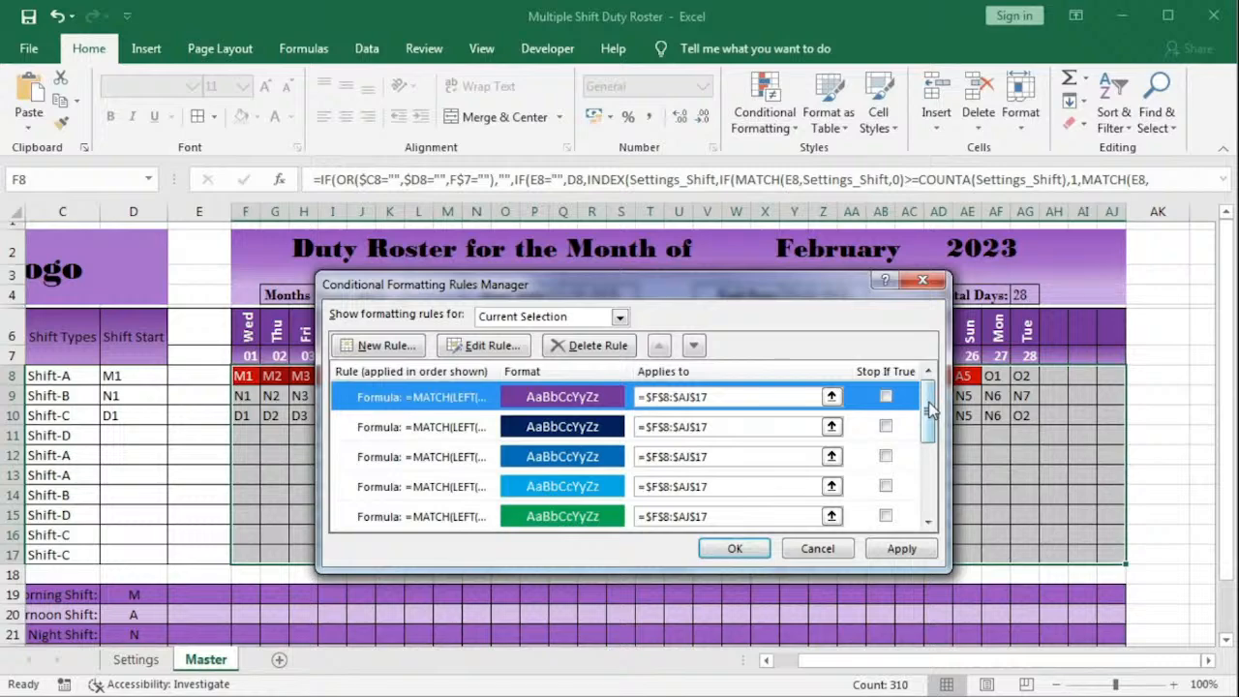
Step: Check the list of conditional formatting rules and apply them to the roster range F8:AJ17
drag(929, 411, 937, 461)
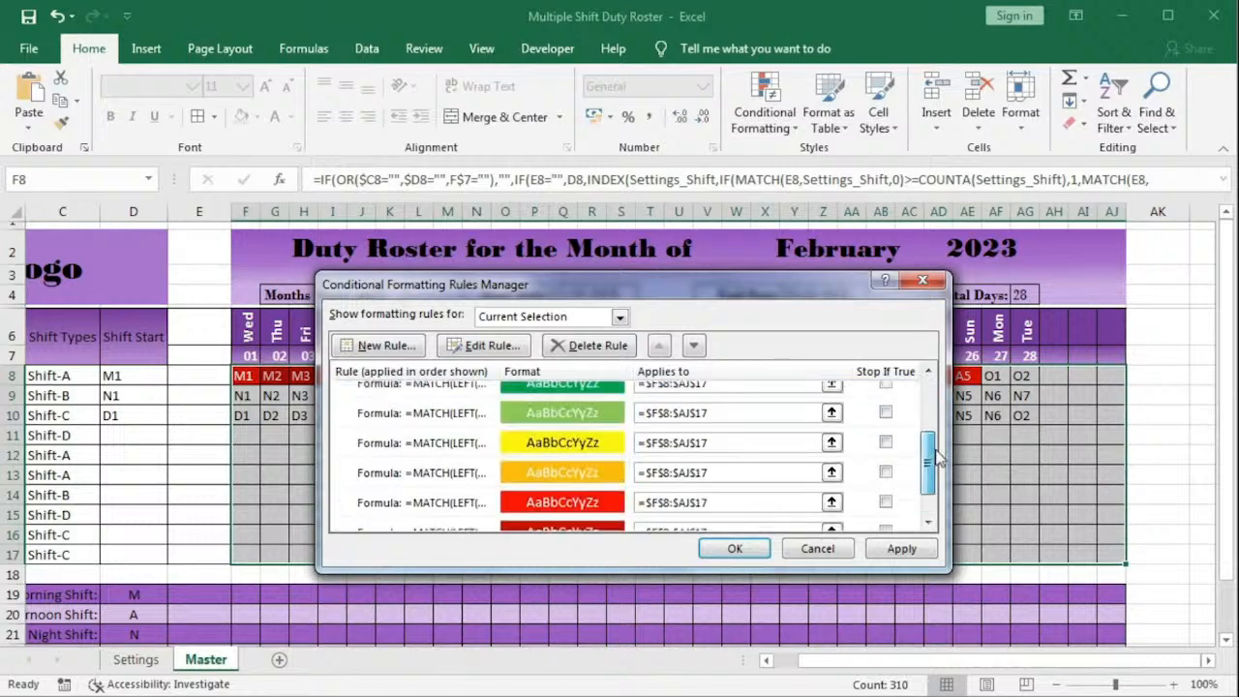
scroll(872, 455, up, 3)
click(733, 547)
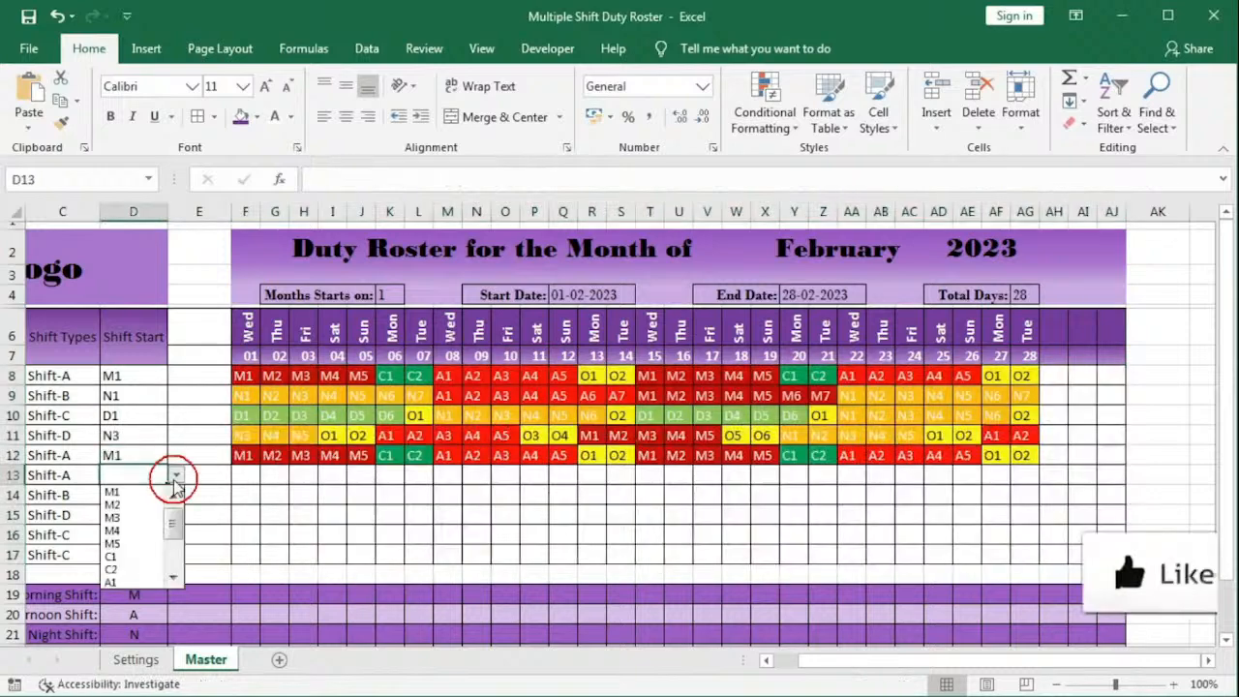
Step: Fill in the remaining shift starts: M1 in D13, A1 in D14 and D15, N1 in D16 and D17
click(148, 497)
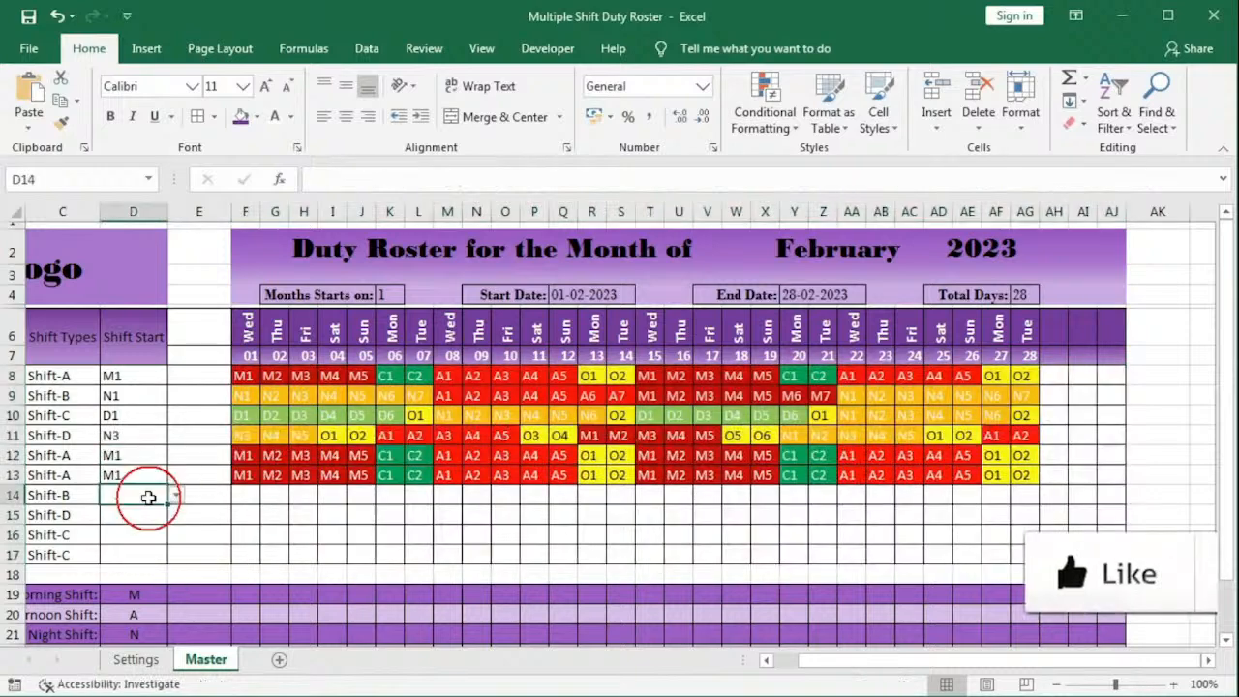
click(176, 535)
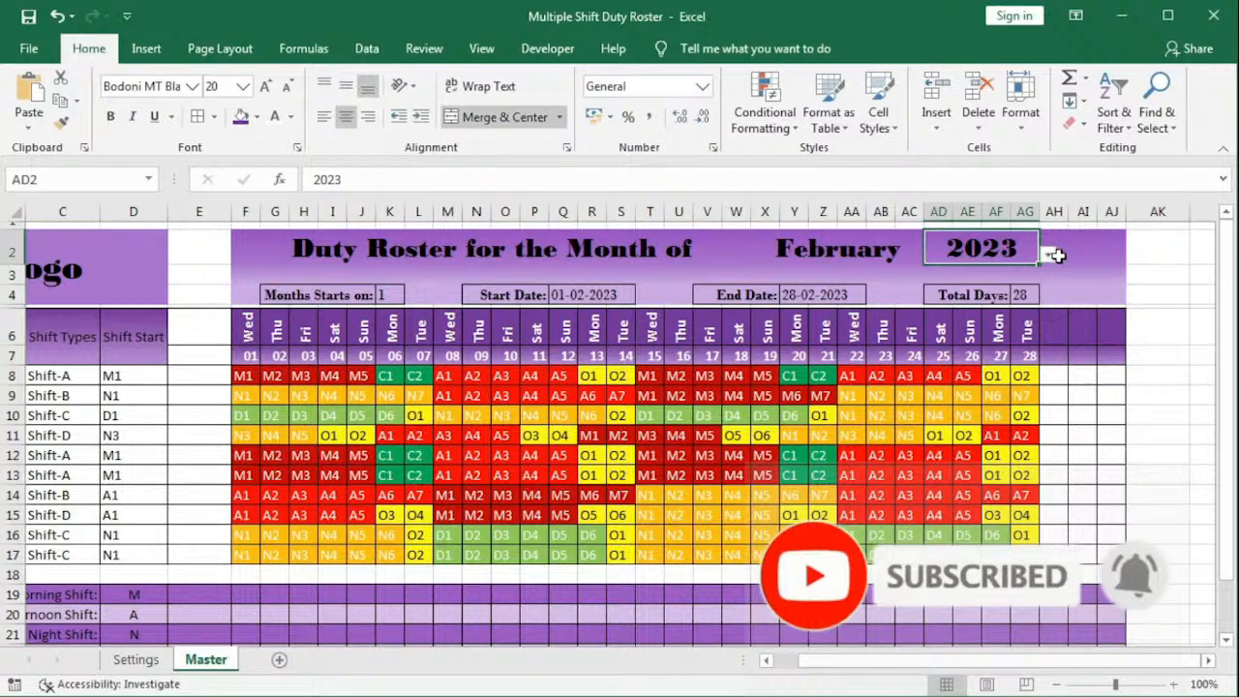
Step: Set the roster title's year to 2022 and its month to May
click(1049, 253)
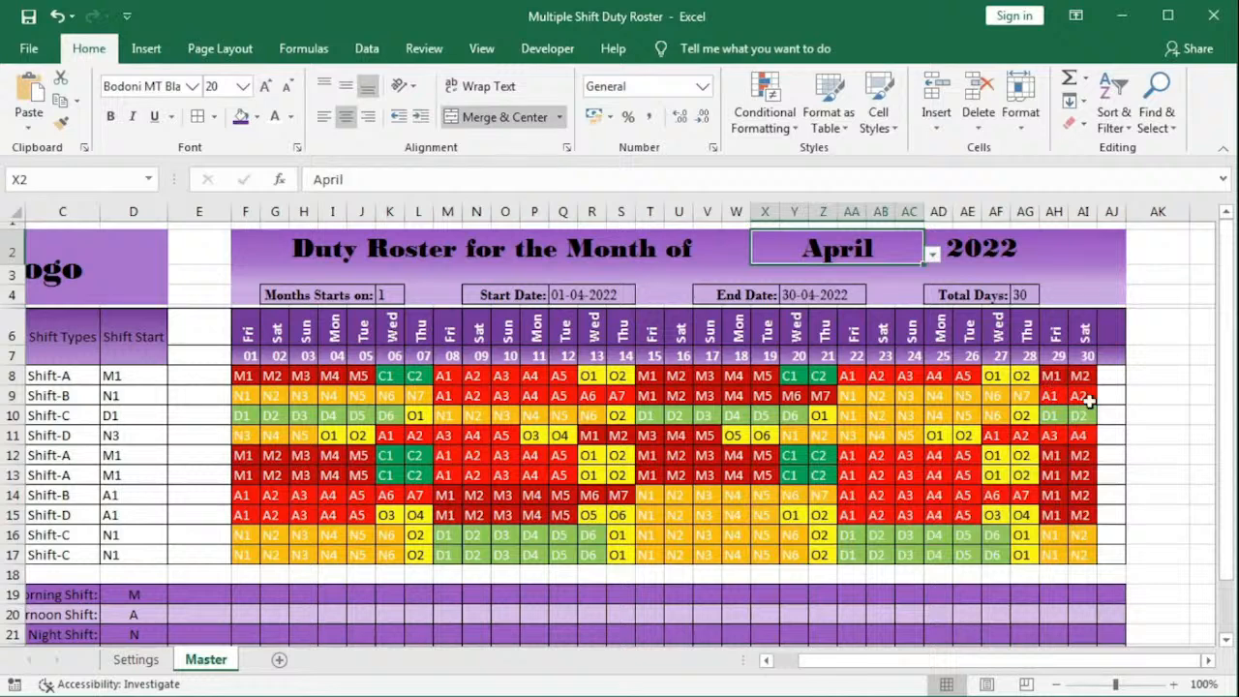
click(932, 255)
click(847, 290)
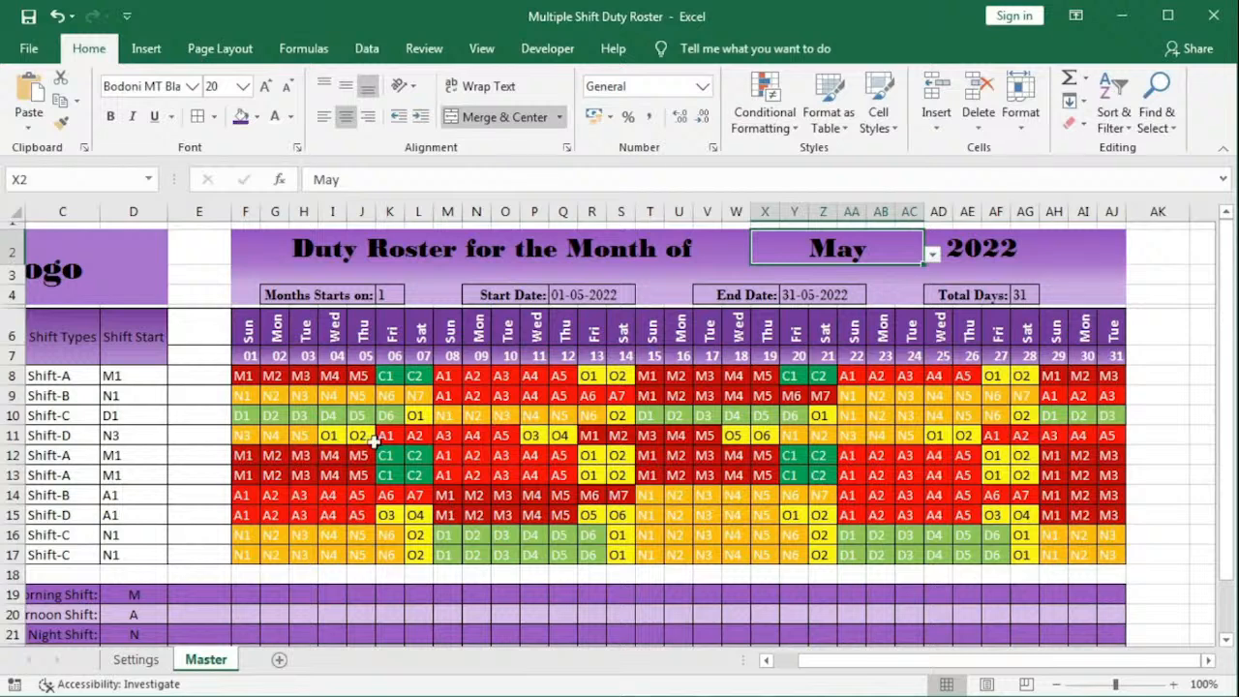
Step: Create a copy of the Master sheet at the end of the workbook
right_click(208, 664)
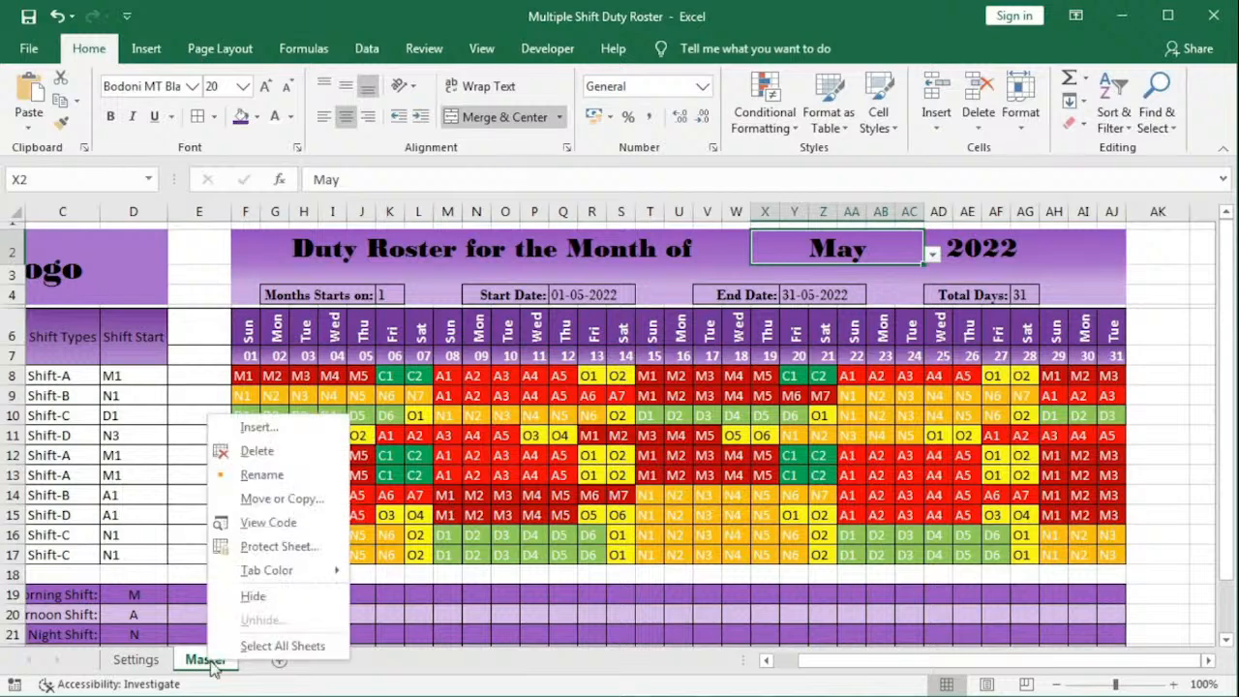
click(281, 498)
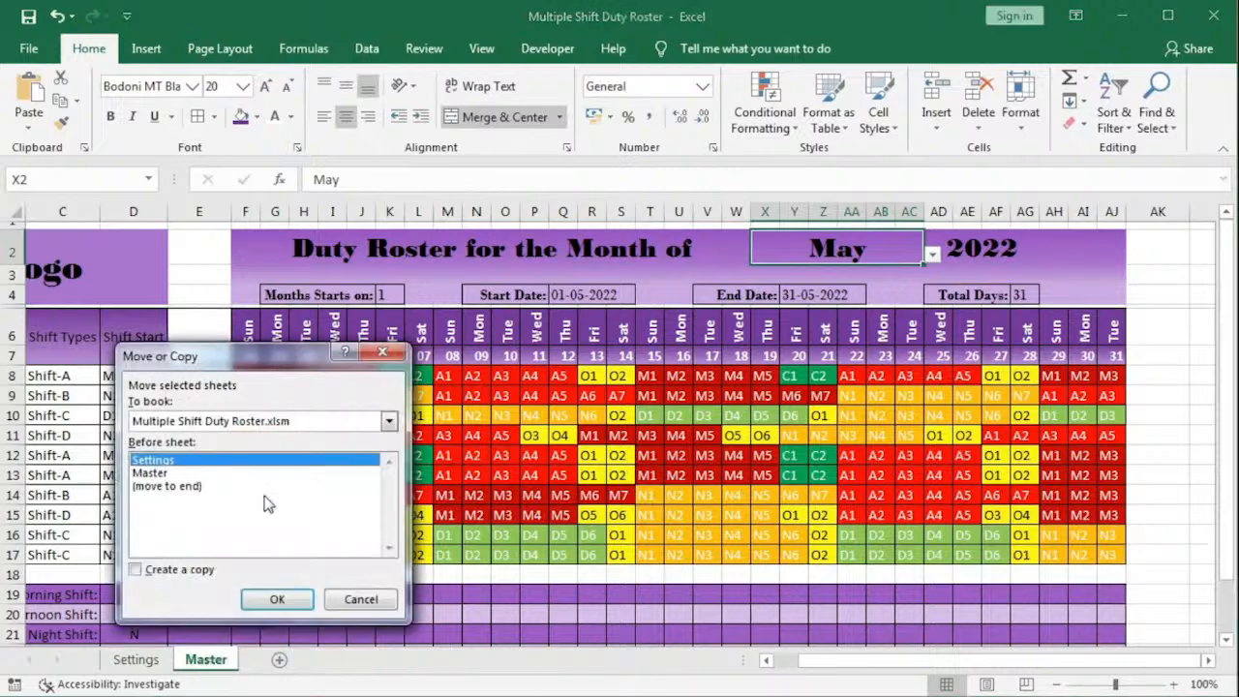
click(169, 486)
click(137, 570)
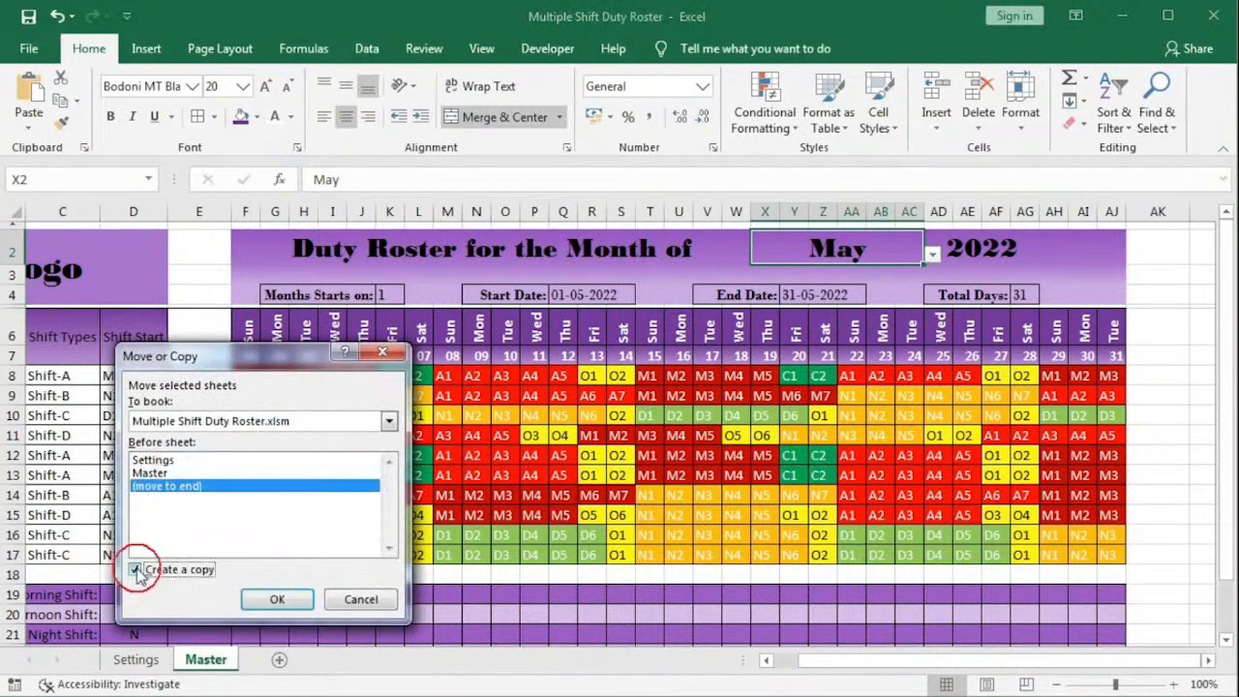
click(264, 600)
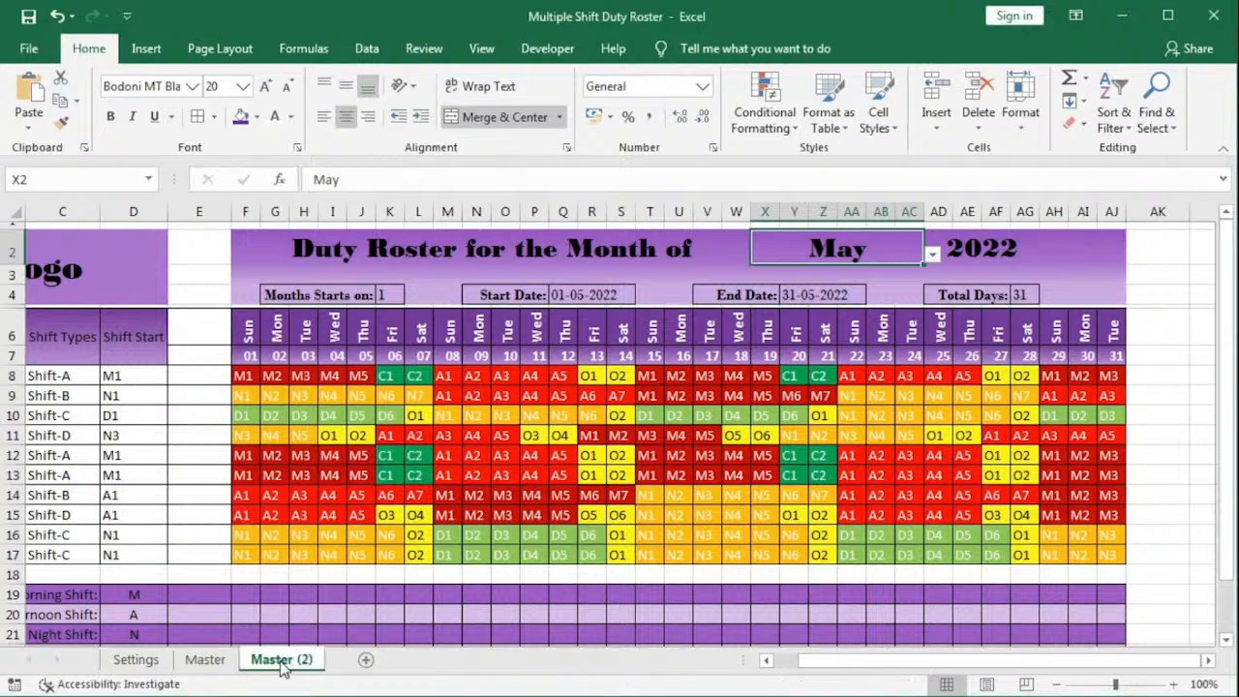
Step: Rename the copied sheet as June 2022
double_click(281, 659)
text(J)
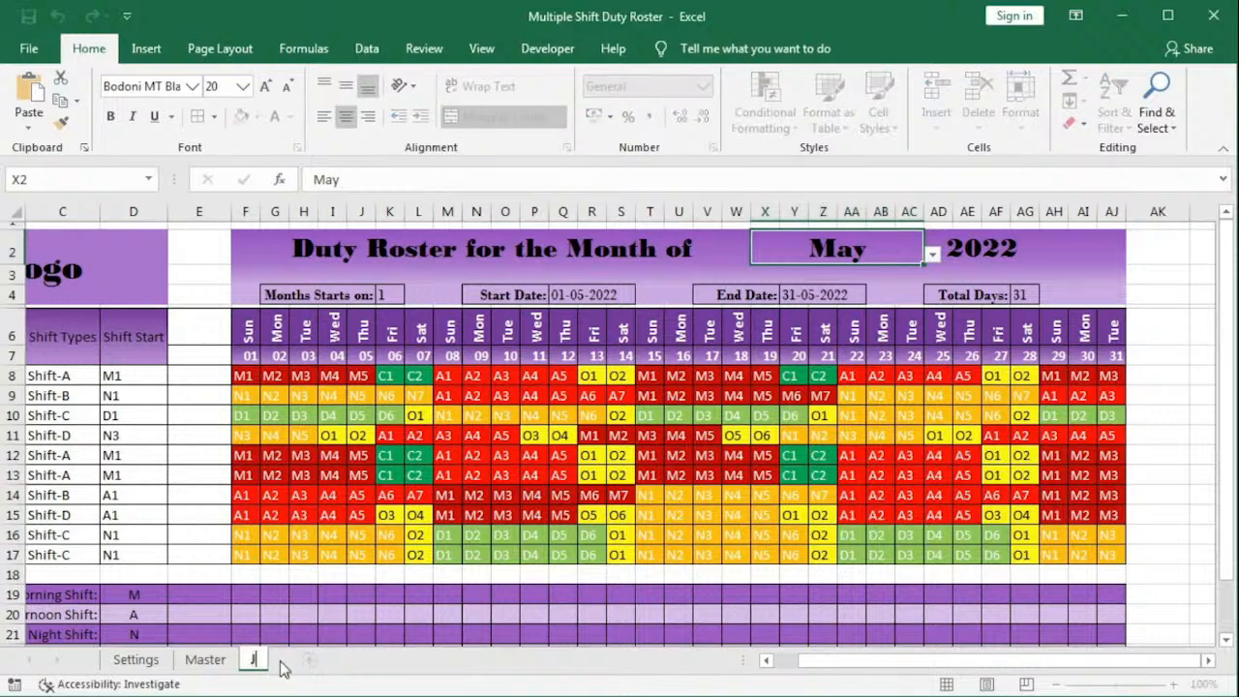
text(une 2)
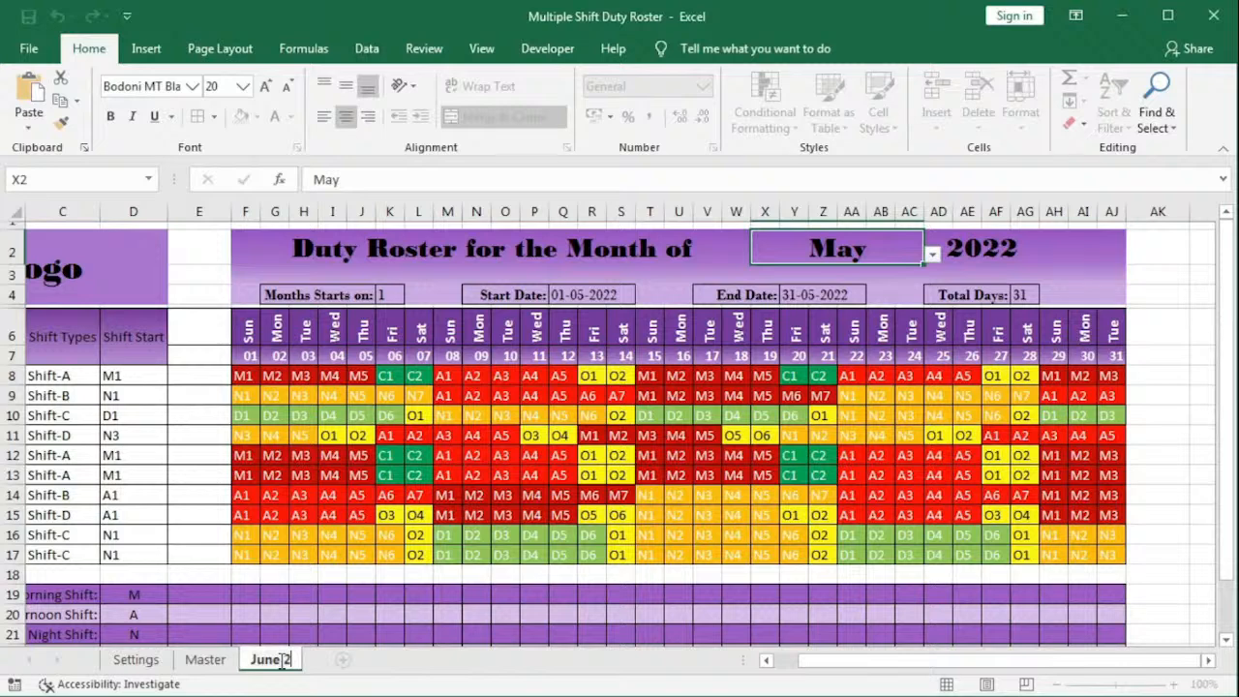
text(022)
key(Return)
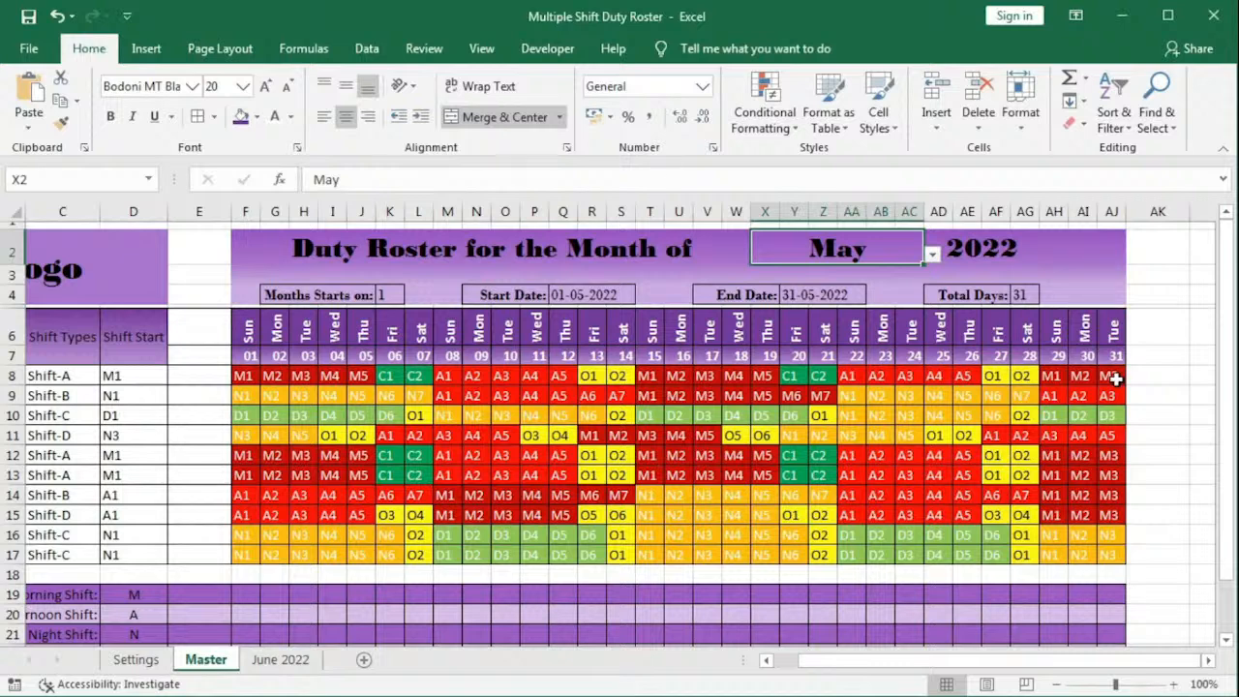
Step: Set the shift start in D8 of the June 2022 sheet to M4 and compare it with the Master sheet
click(280, 660)
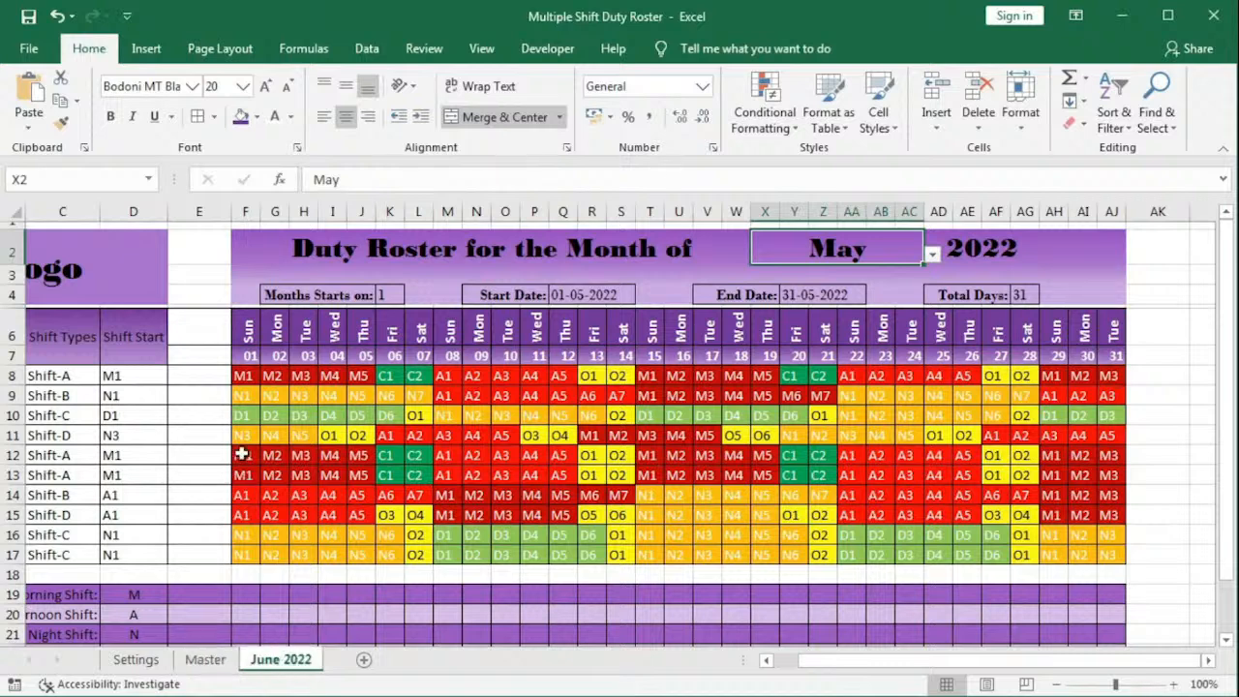
click(171, 381)
click(176, 379)
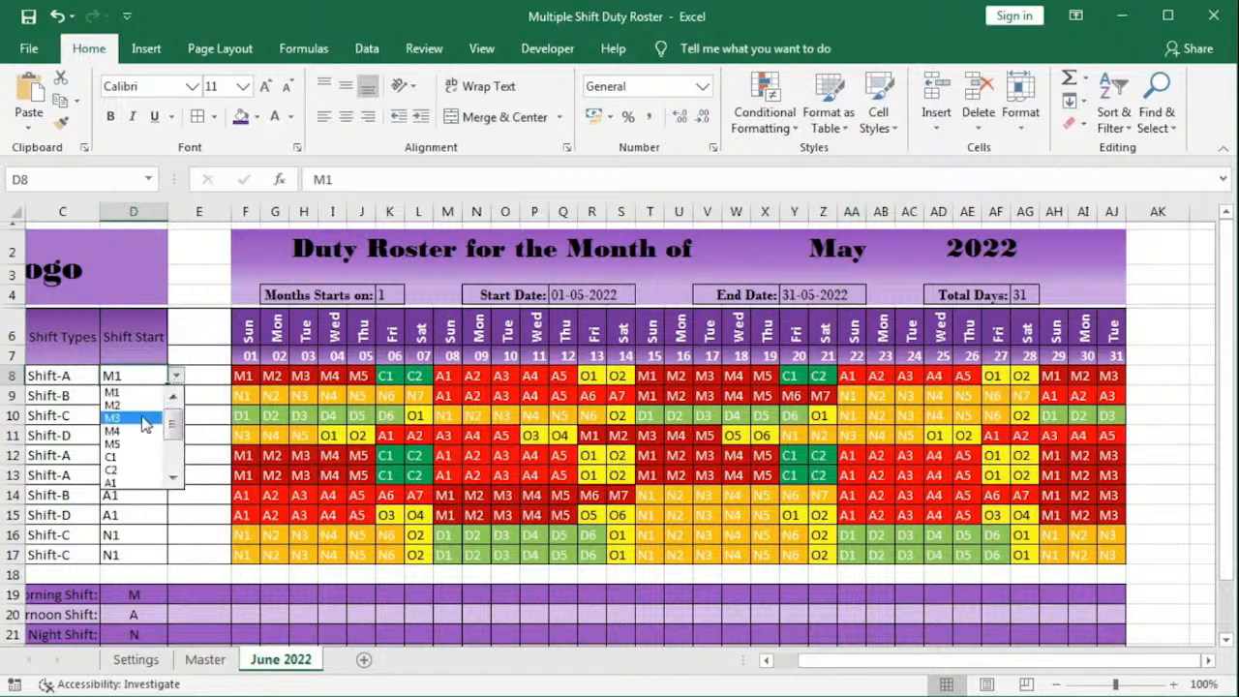
click(136, 434)
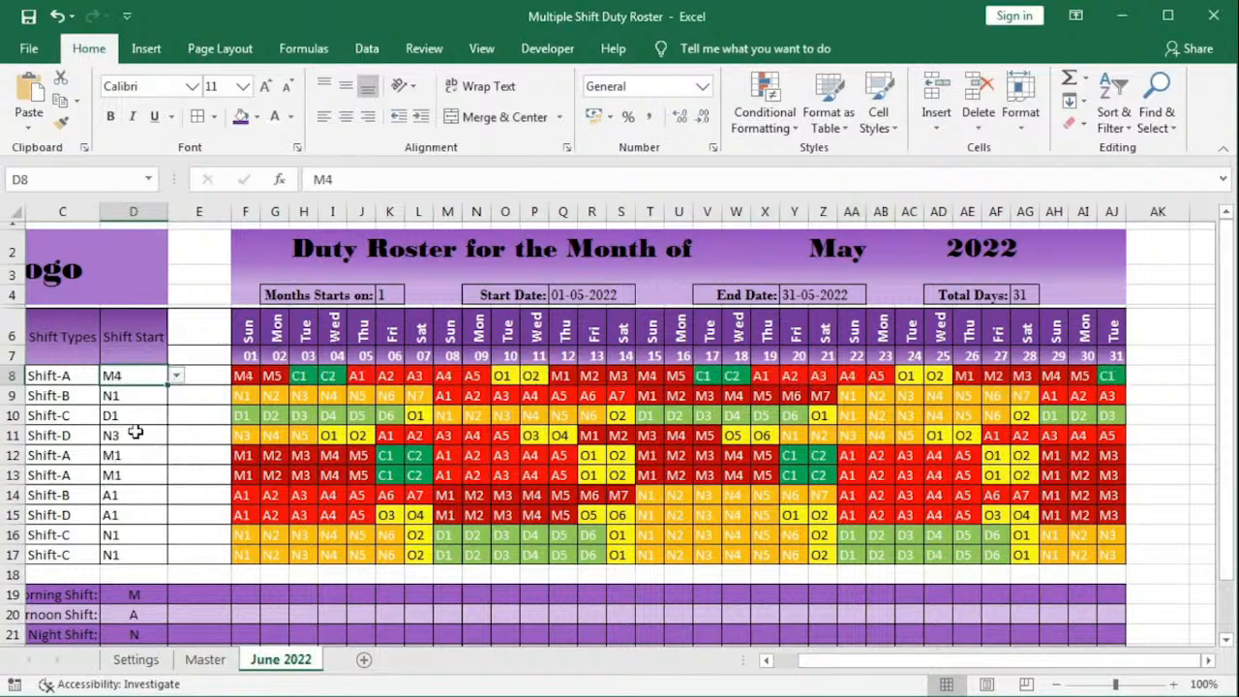
click(205, 663)
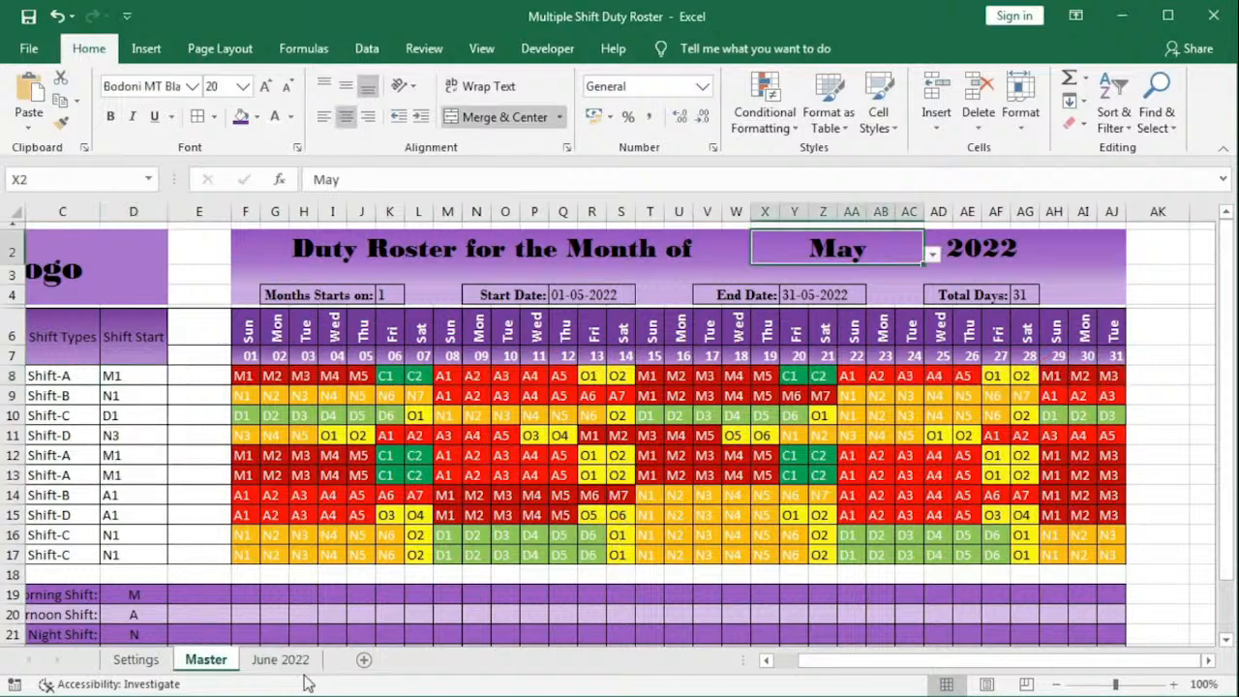
Step: Change the Shift-B start in D9 of the June 2022 sheet to A3, then to M4
click(280, 659)
click(162, 400)
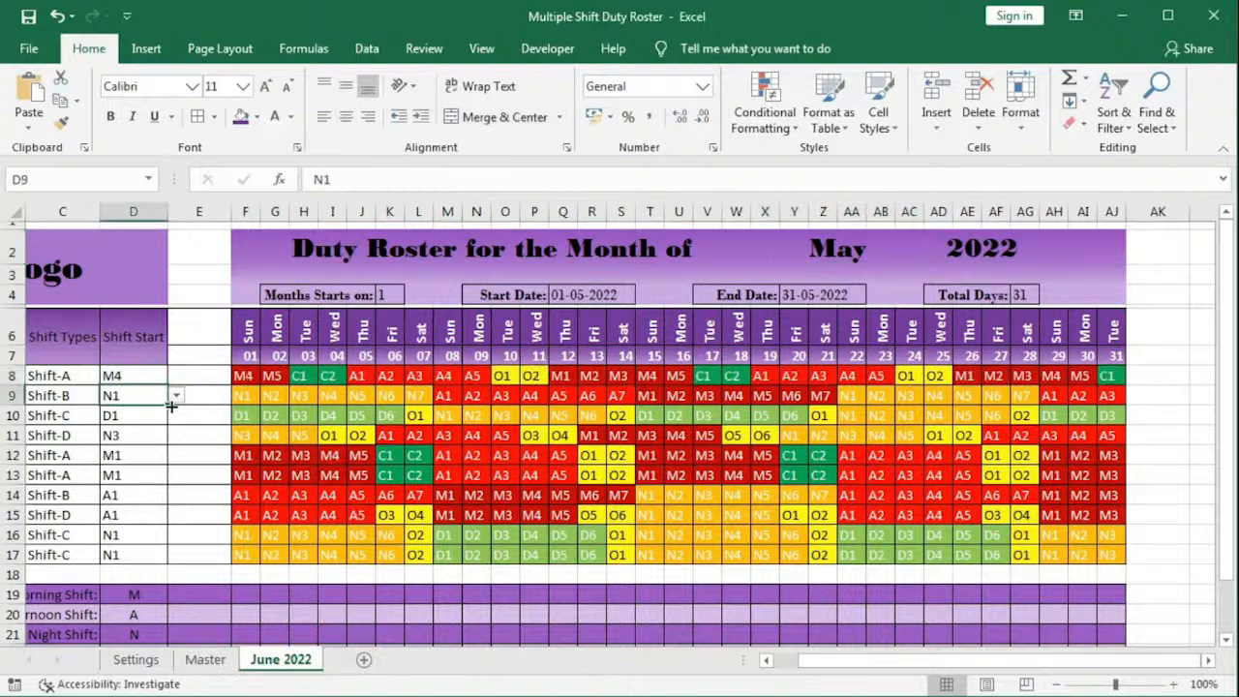
click(176, 396)
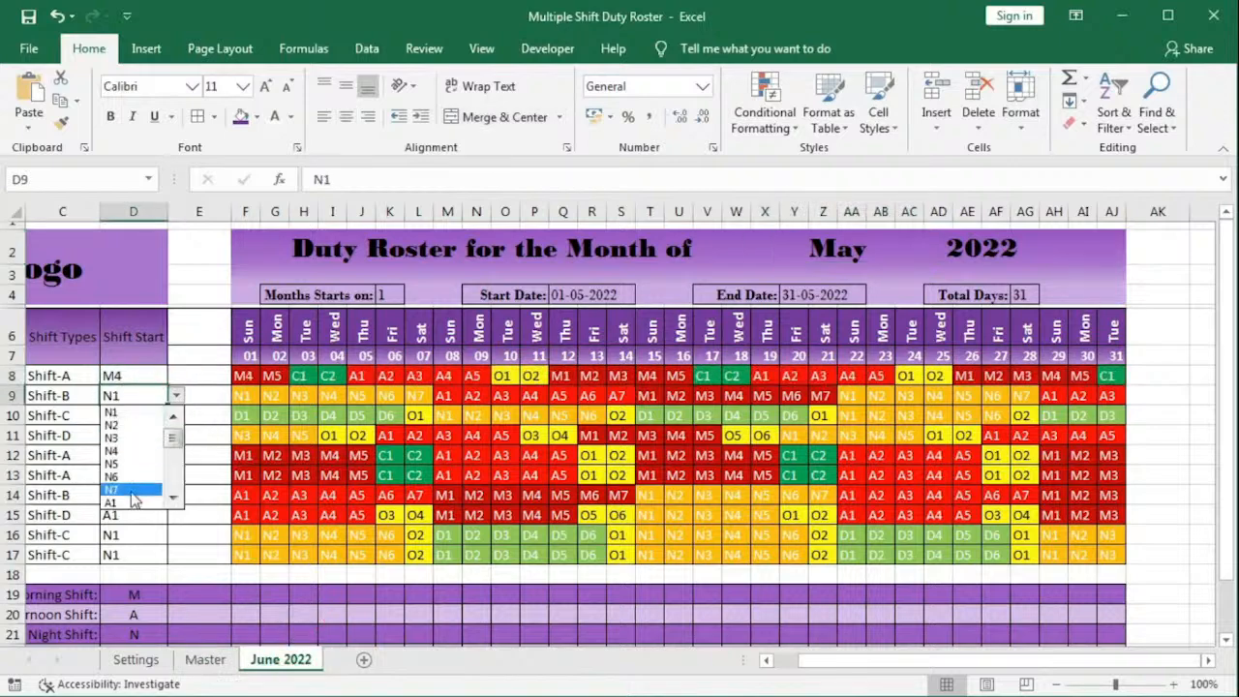
click(172, 497)
click(173, 497)
click(130, 502)
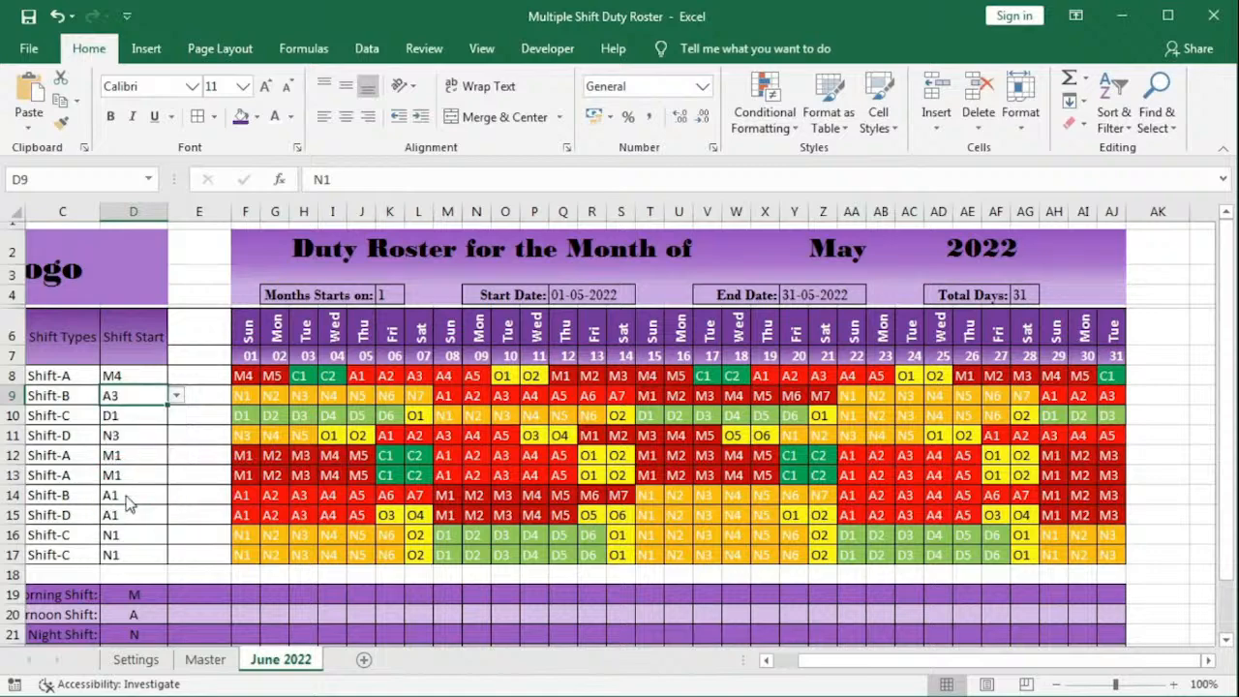
click(176, 396)
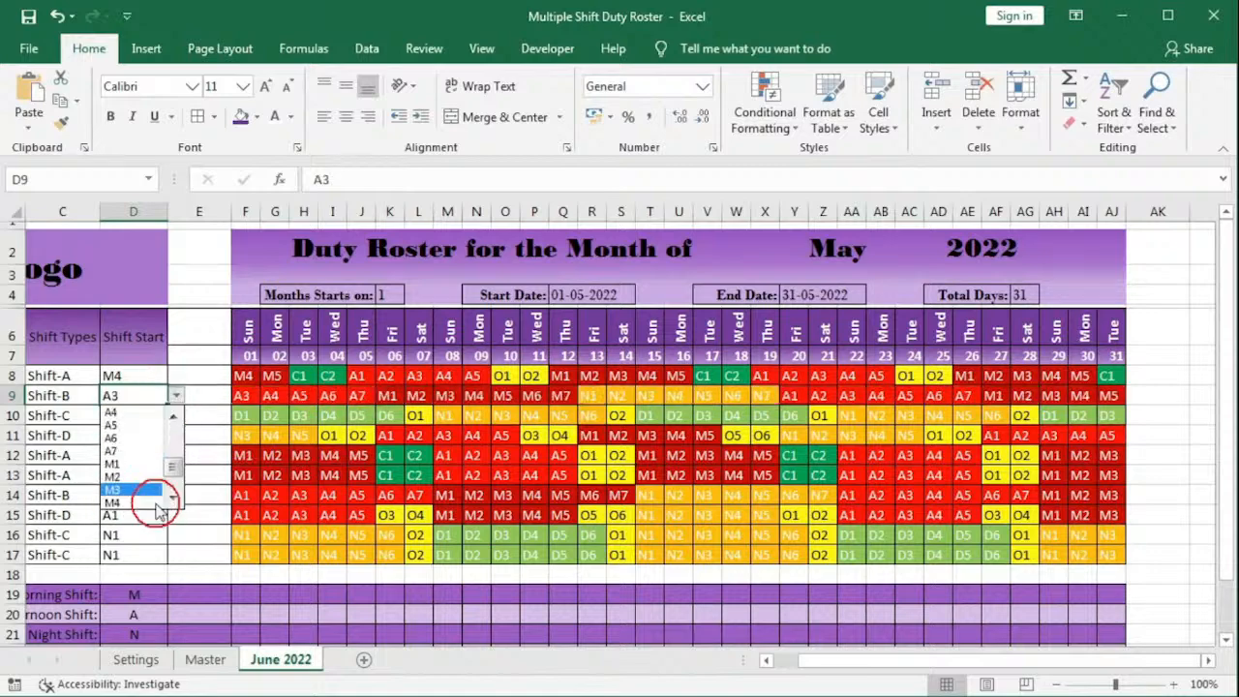
click(135, 502)
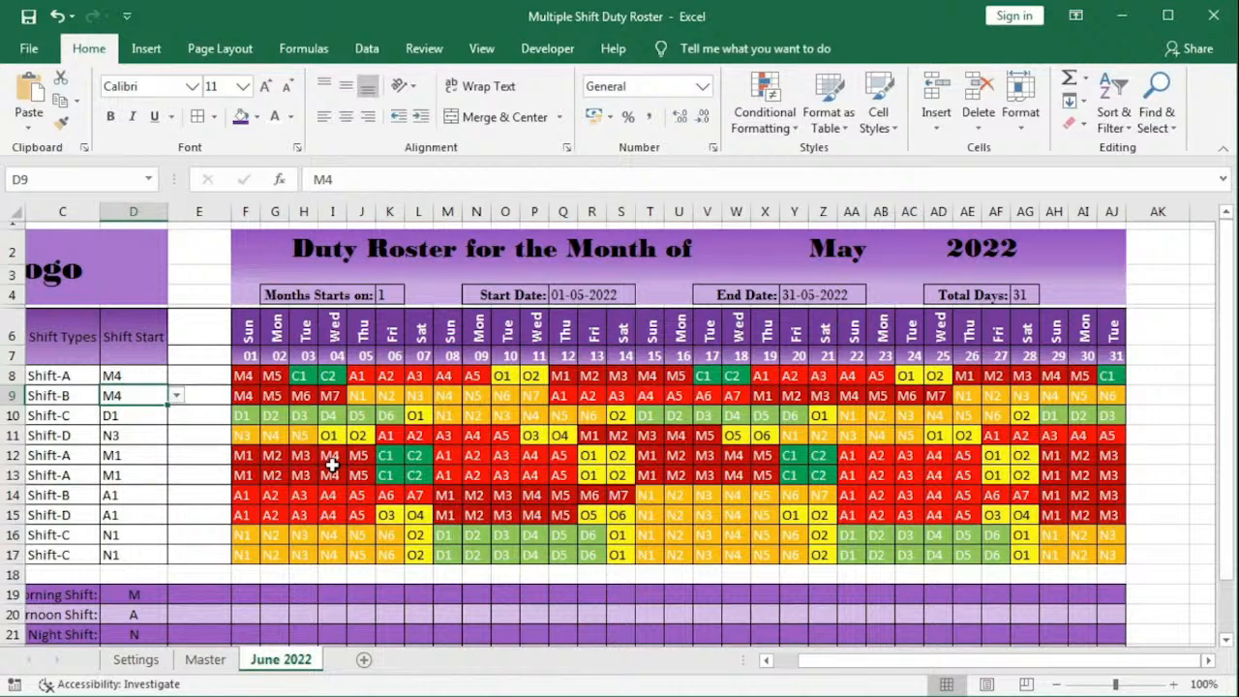
click(857, 247)
click(941, 259)
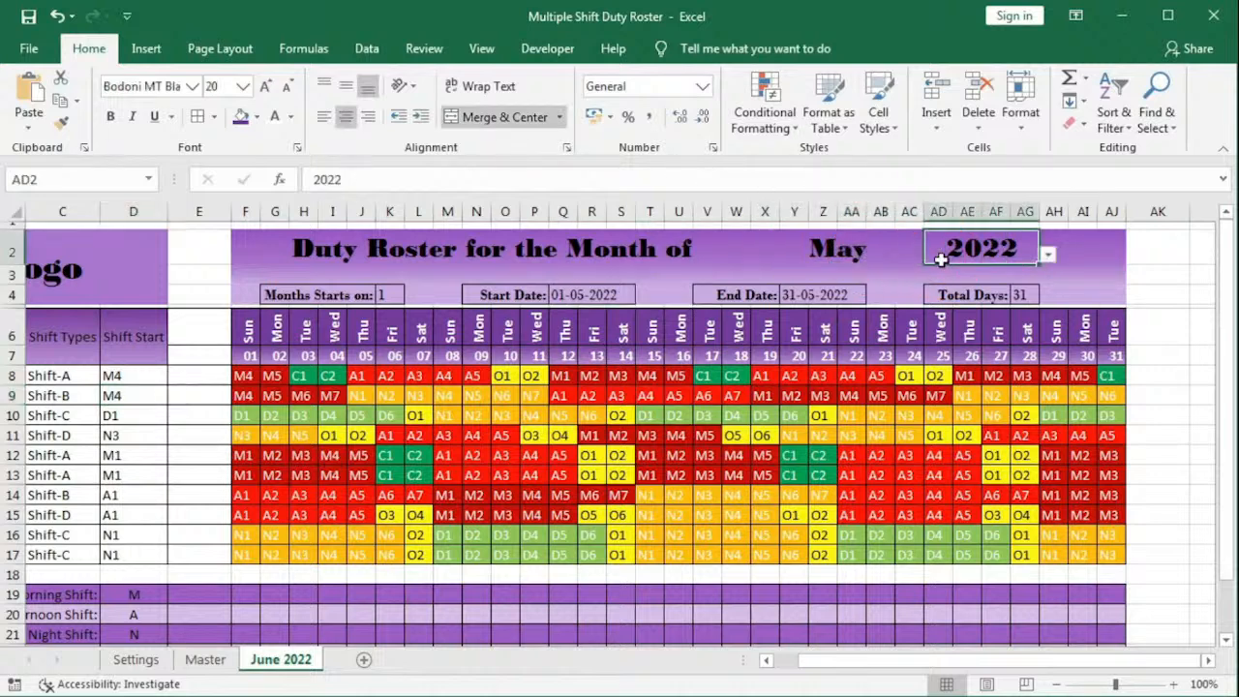
click(863, 255)
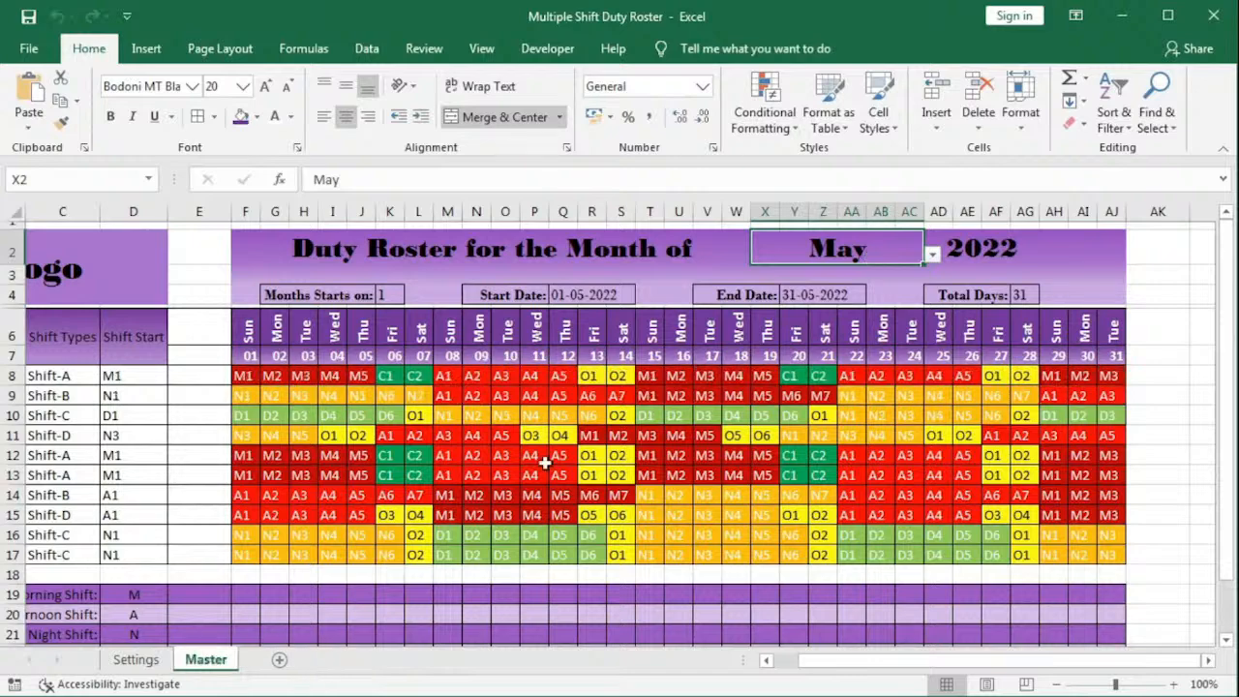
Step: Insert a new module in the workbook's VBA project and paste the MoveTo_Sheet and CopyTo_Sheet macros into it
key(alt+F11)
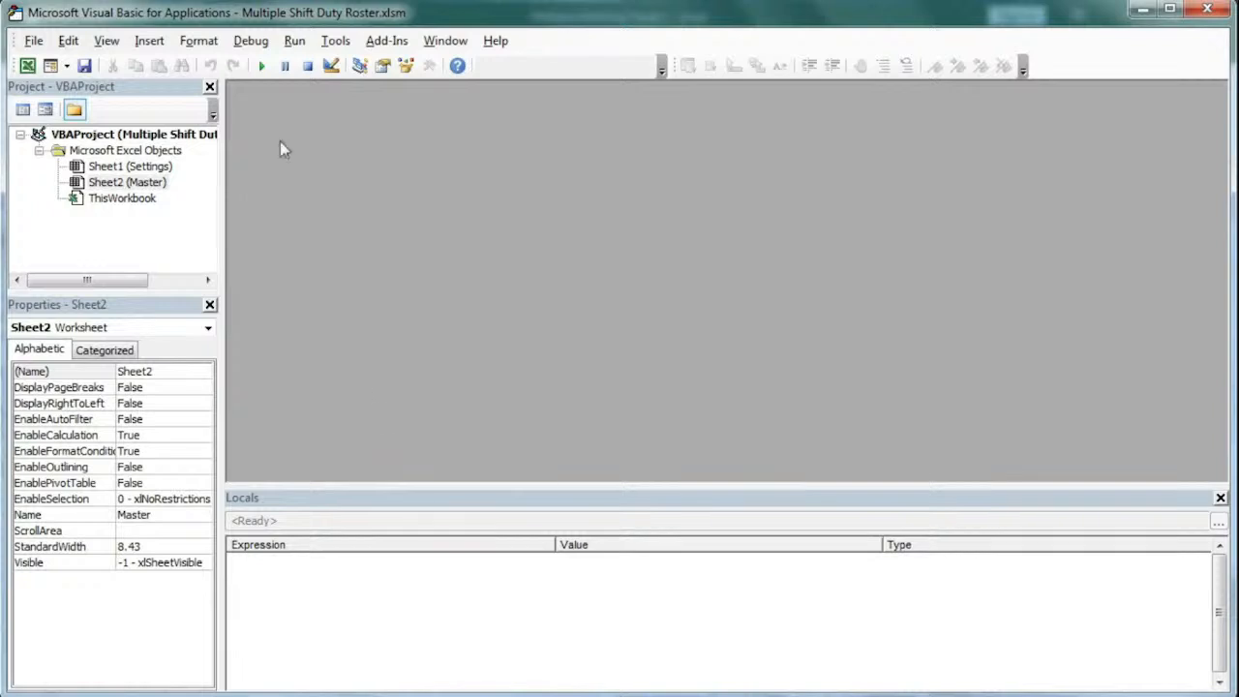
click(147, 43)
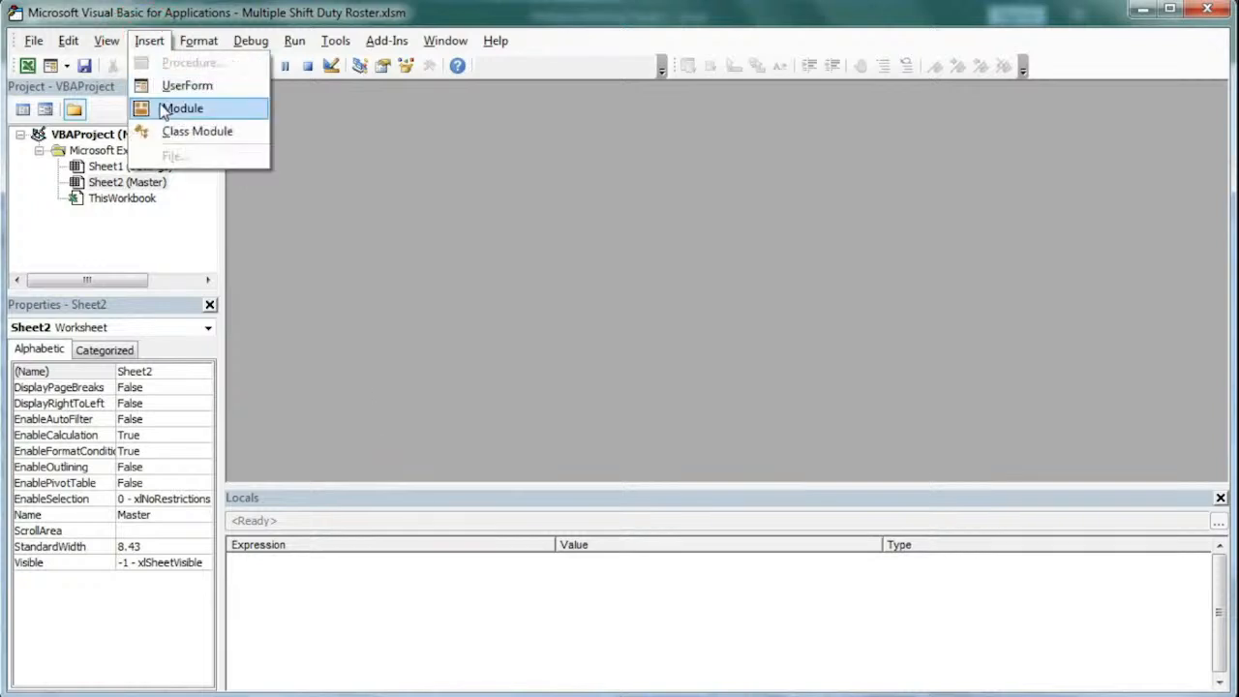
click(181, 109)
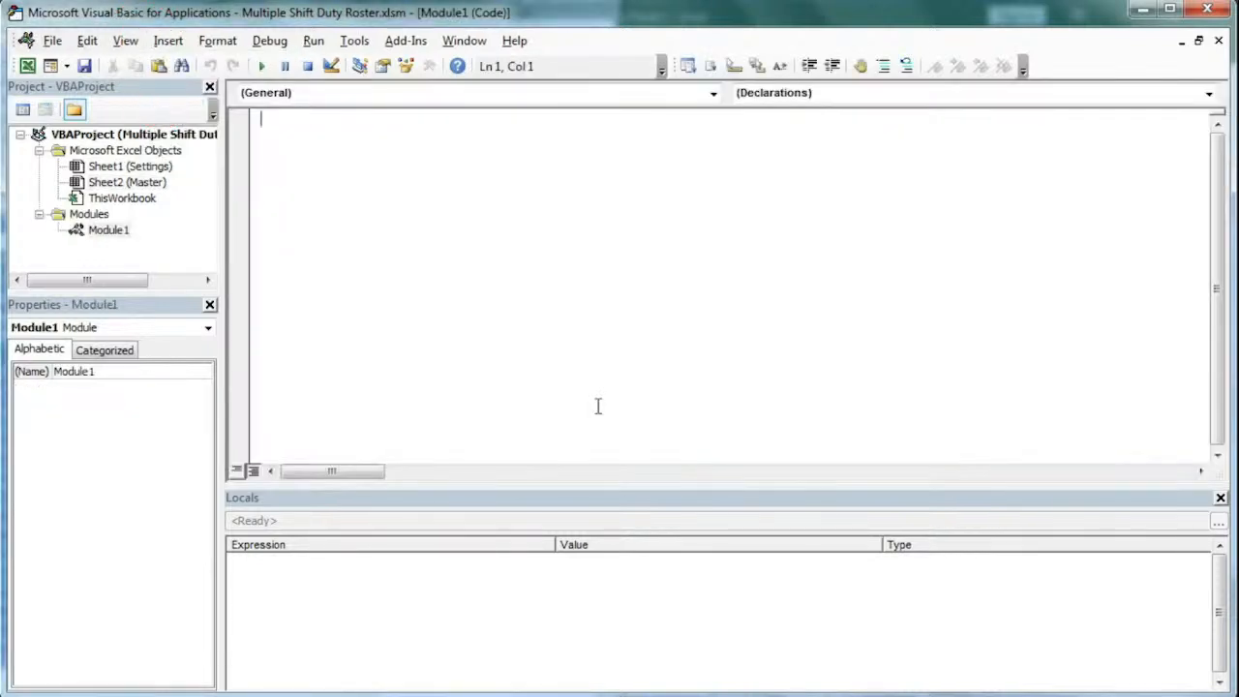
key(ctrl+v)
scroll(568, 291, up, 4)
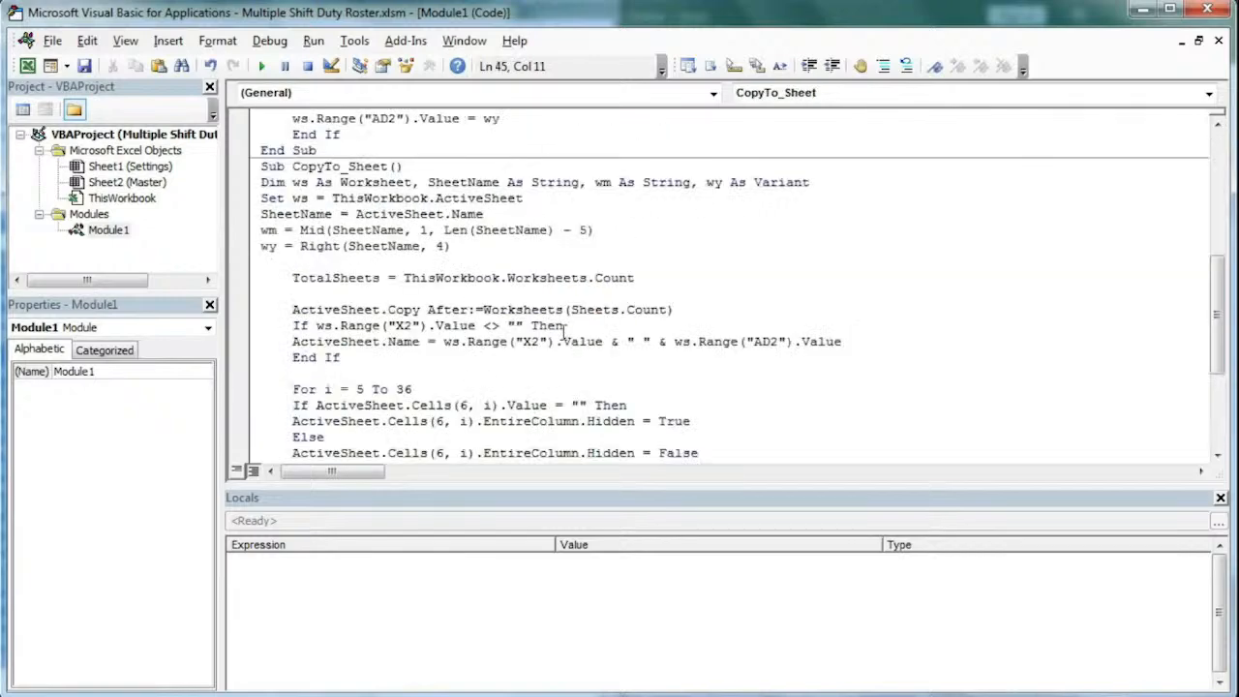
scroll(564, 331, up, 7)
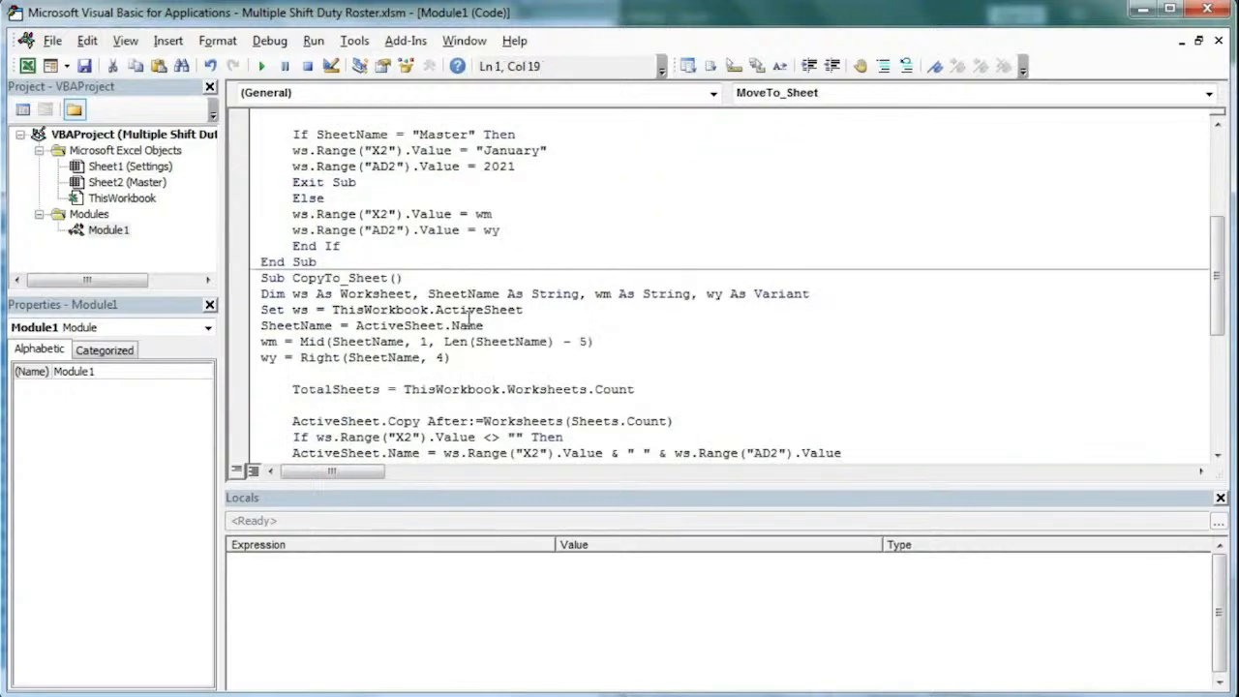
Step: Step through CopyTo_Sheet past the ActiveSheet.Copy line and check the copied sheet in the workbook
drag(261, 277, 403, 278)
scroll(429, 281, down, 3)
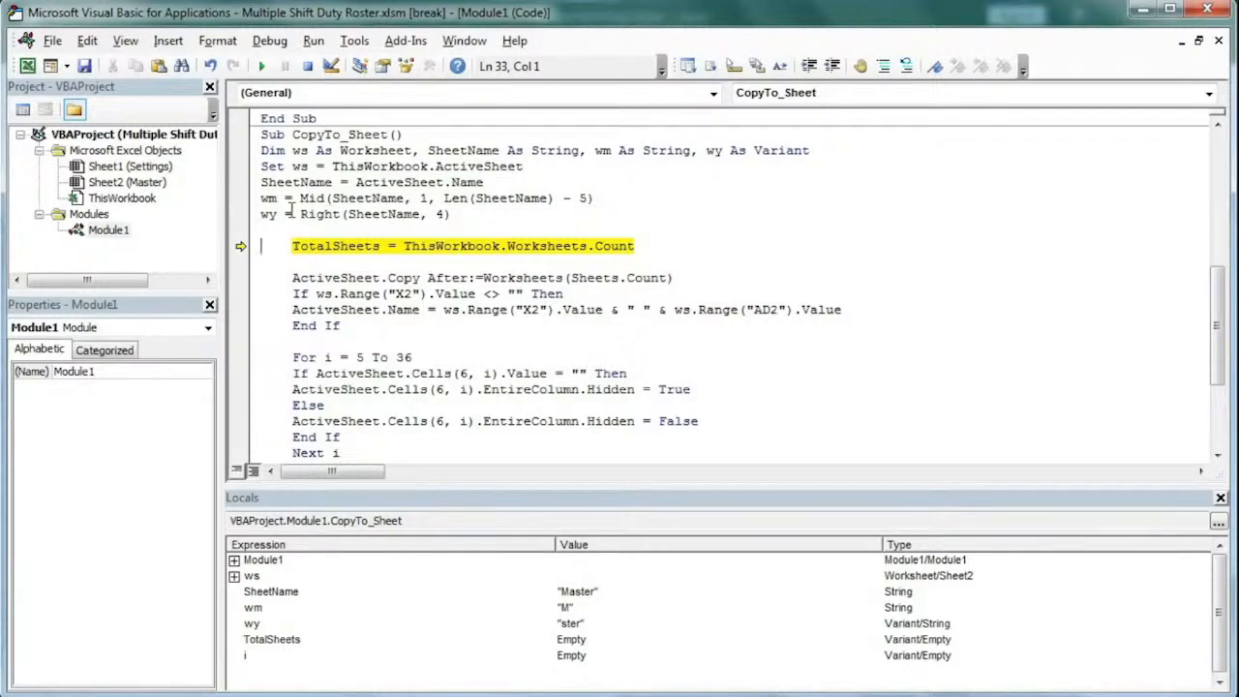
click(353, 696)
key(F8)
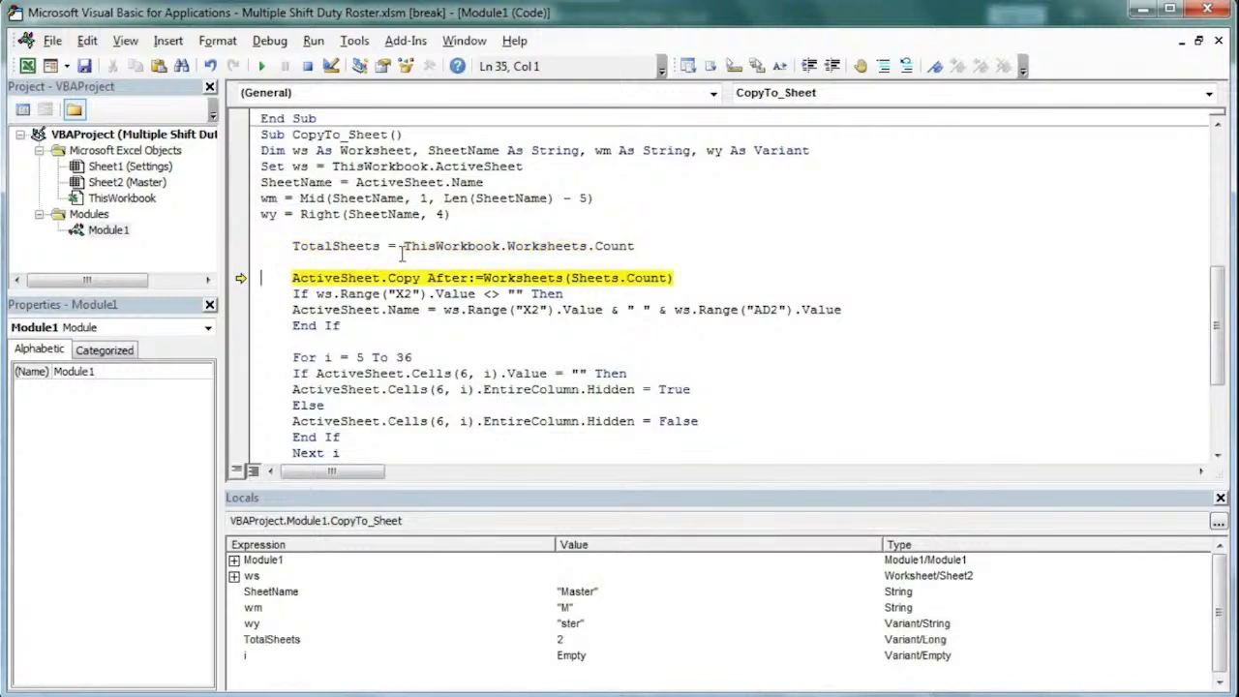
key(alt+Tab)
key(F8)
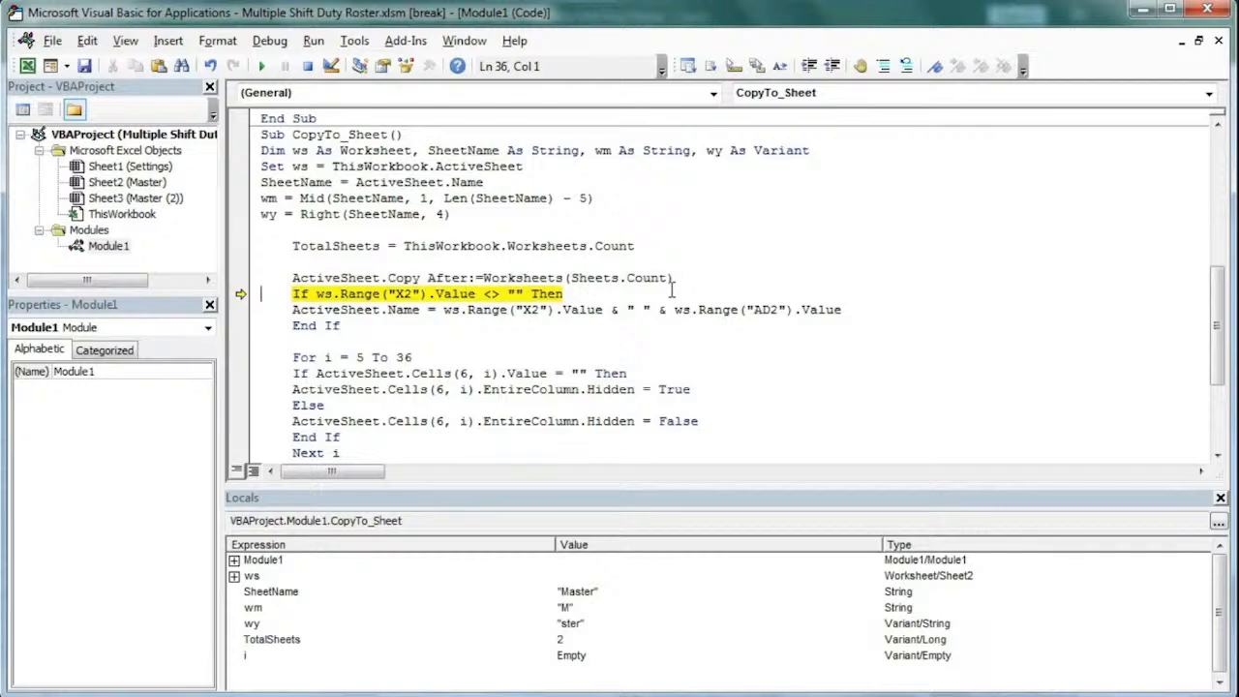
key(alt+F11)
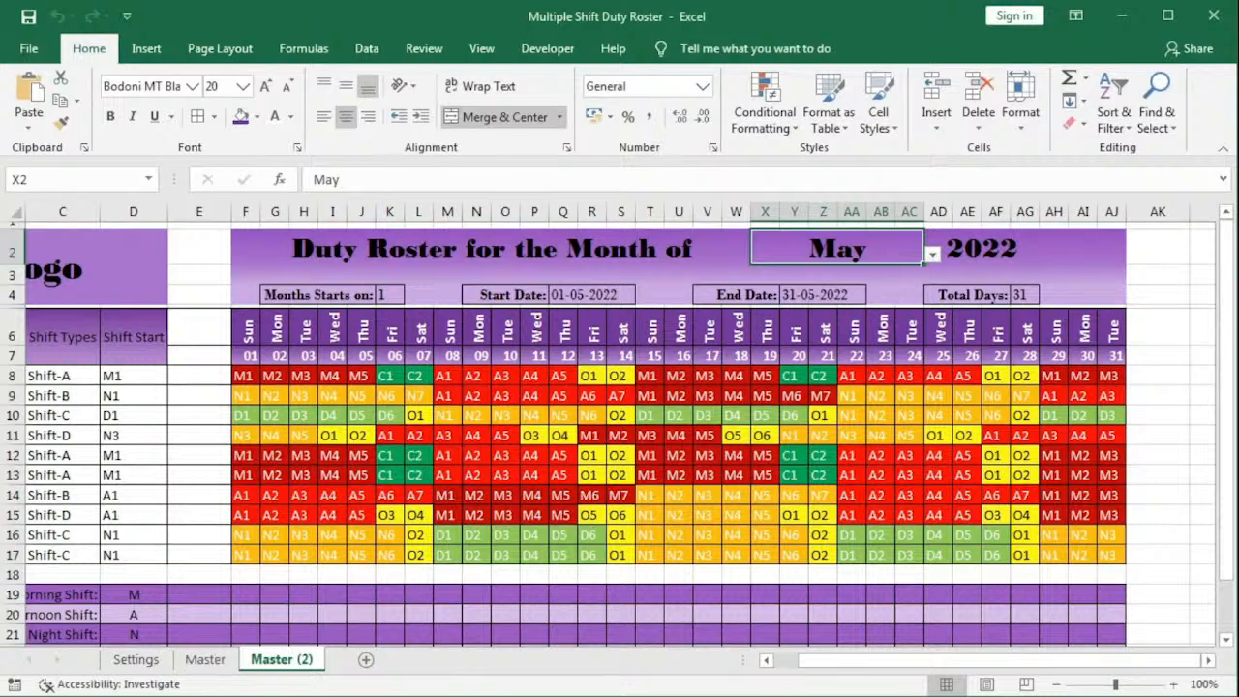
key(alt+F11)
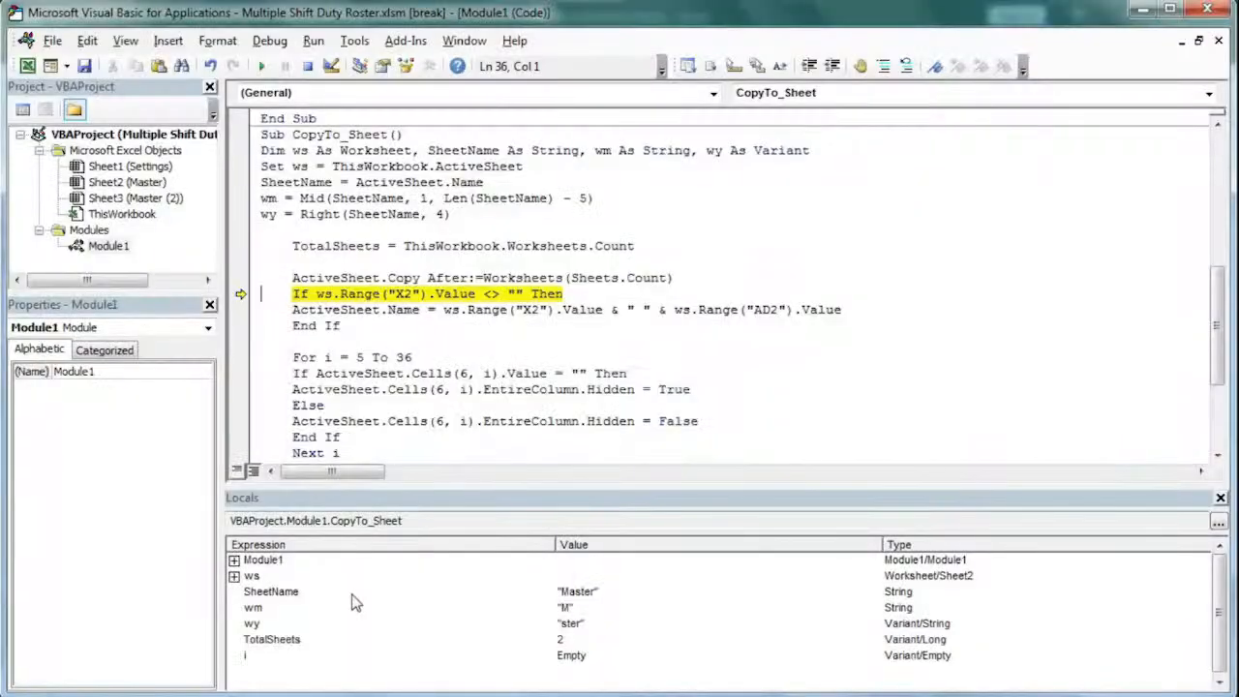
Step: Step CopyTo_Sheet through the line naming the copy from X2 and AD2, and check the new sheet's name
key(alt+F11)
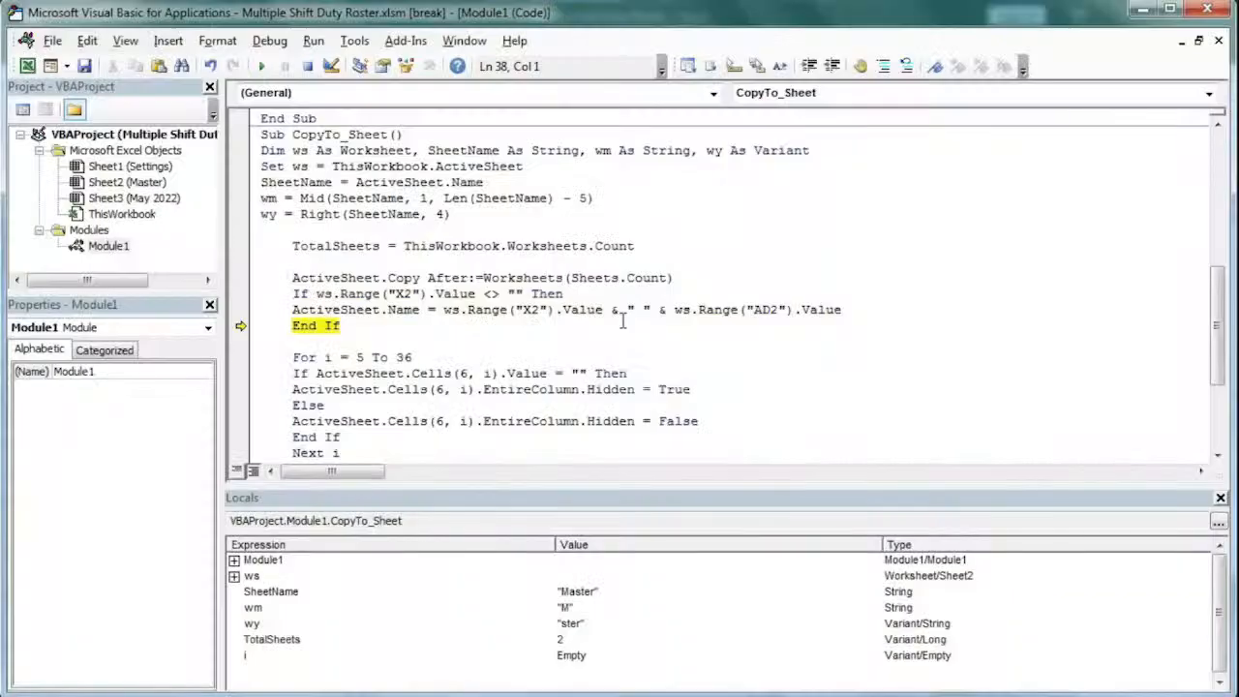
key(F8)
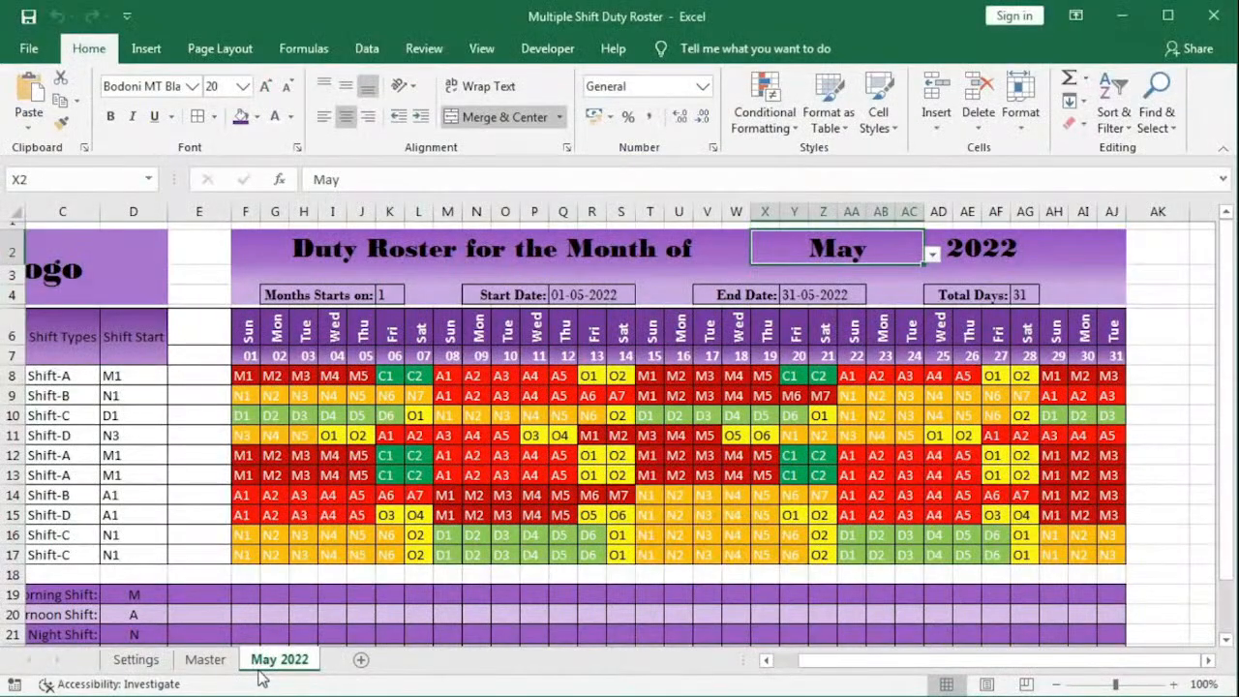
click(375, 692)
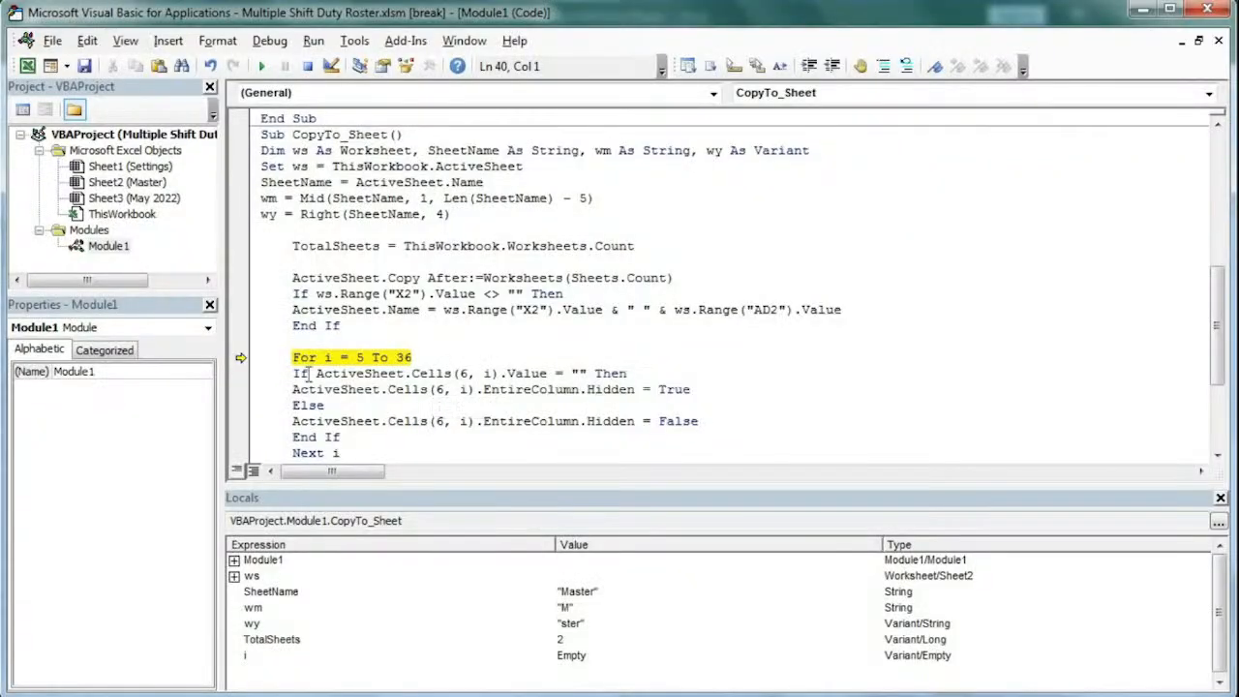
scroll(362, 350, down, 2)
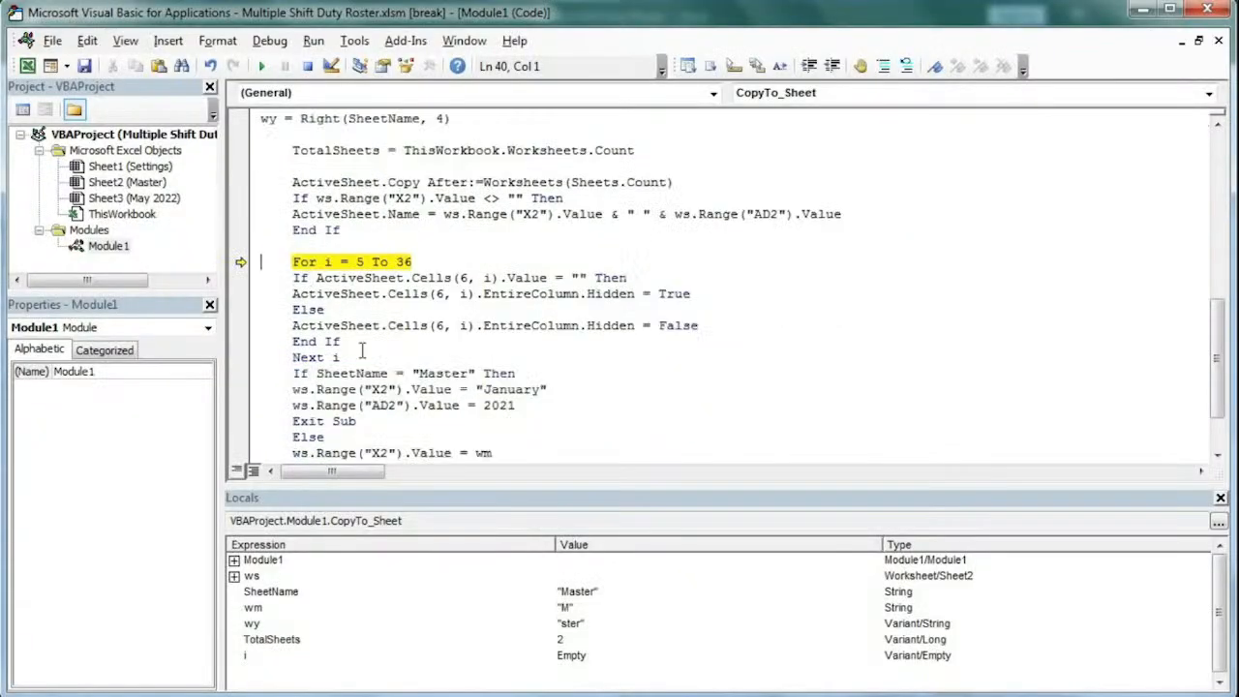
Step: Change the column-hiding loop in CopyTo_Sheet to For i = 6 To 36 and run through the loop
click(354, 686)
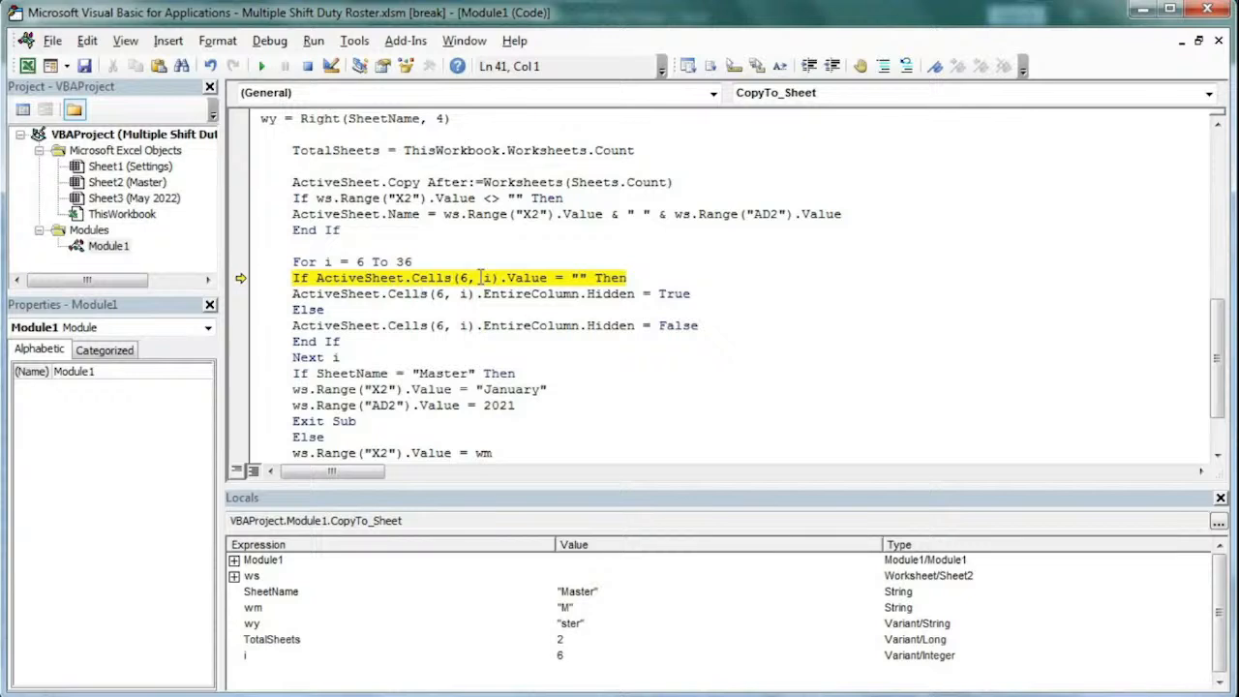
mouse_move(488, 278)
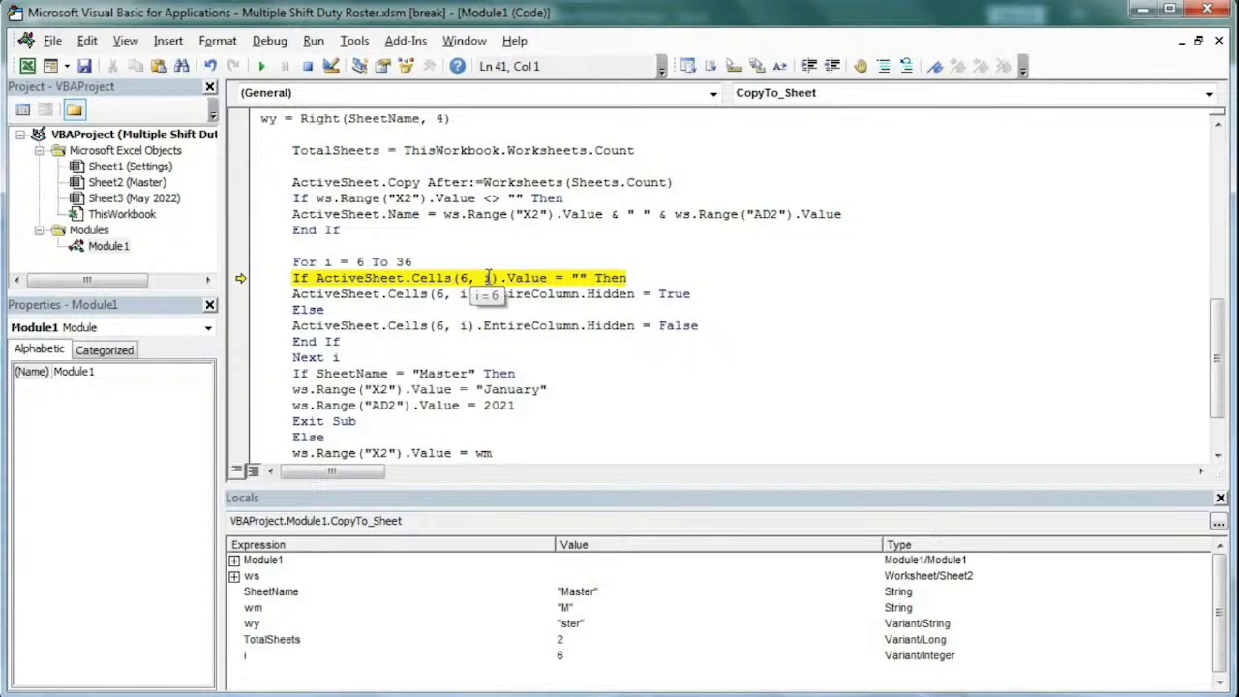
key(alt+Tab)
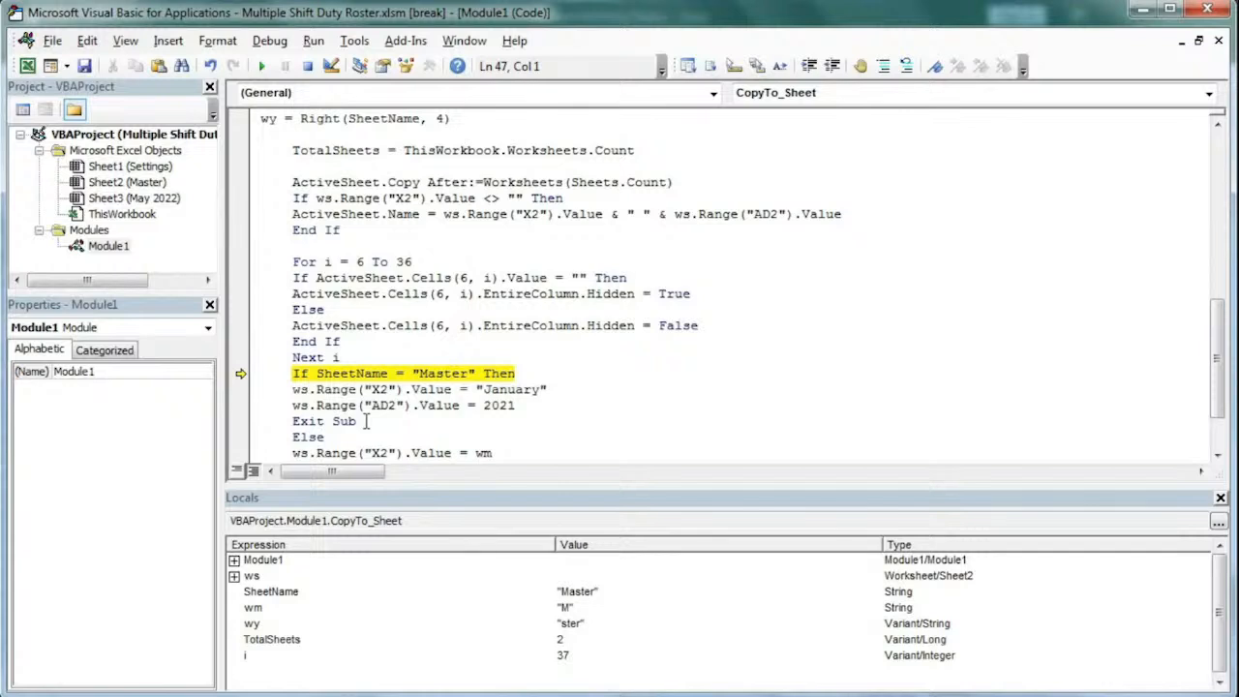
Step: Replace the fixed year 2021 assigned to AD2 in CopyTo_Sheet with Format(Date, "YYYY")
scroll(367, 407, down, 2)
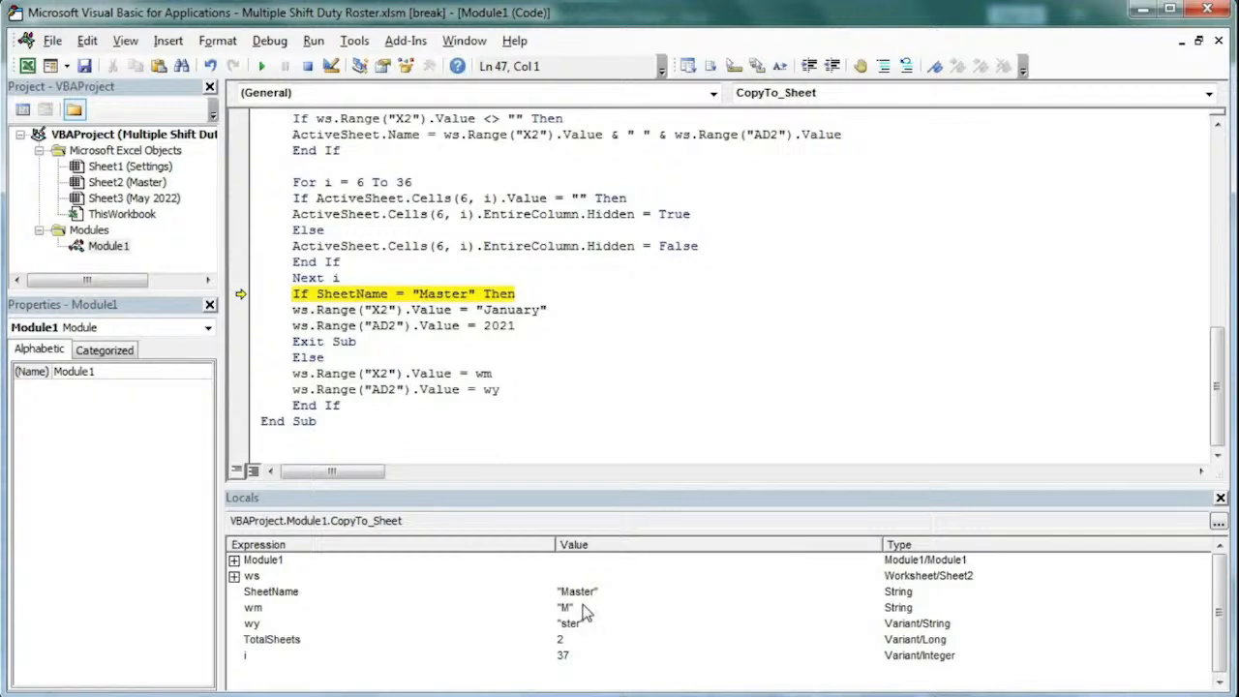
mouse_move(483, 309)
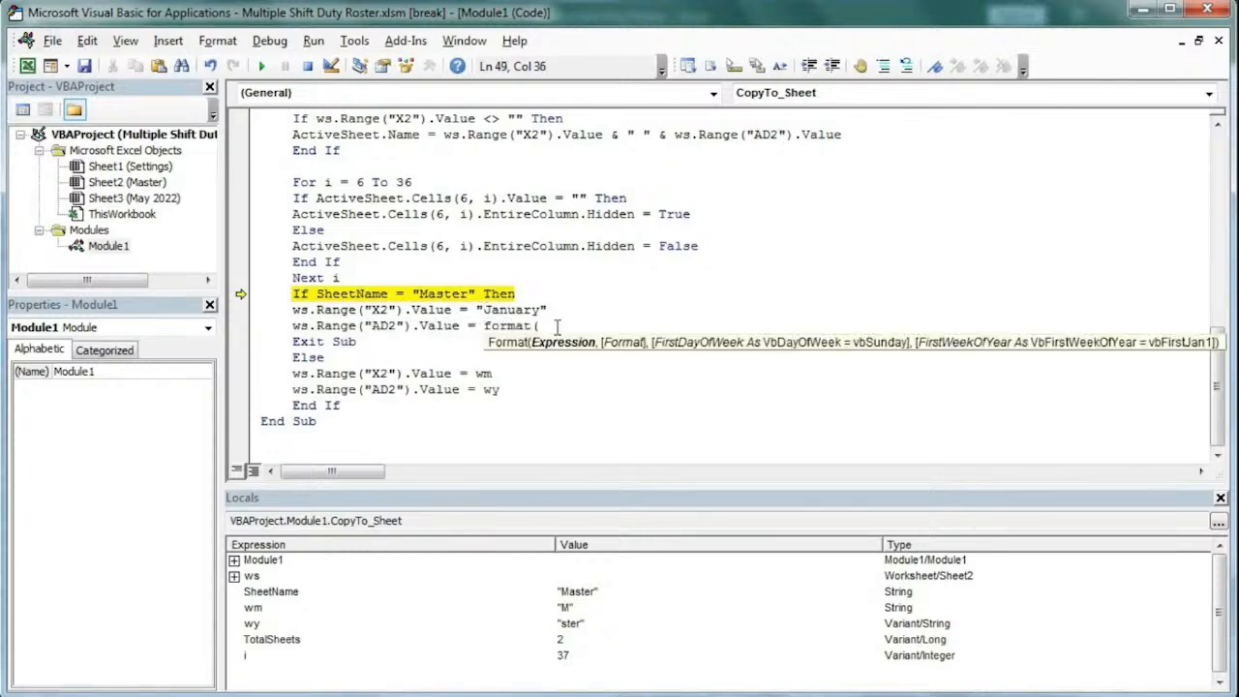
text(date,)
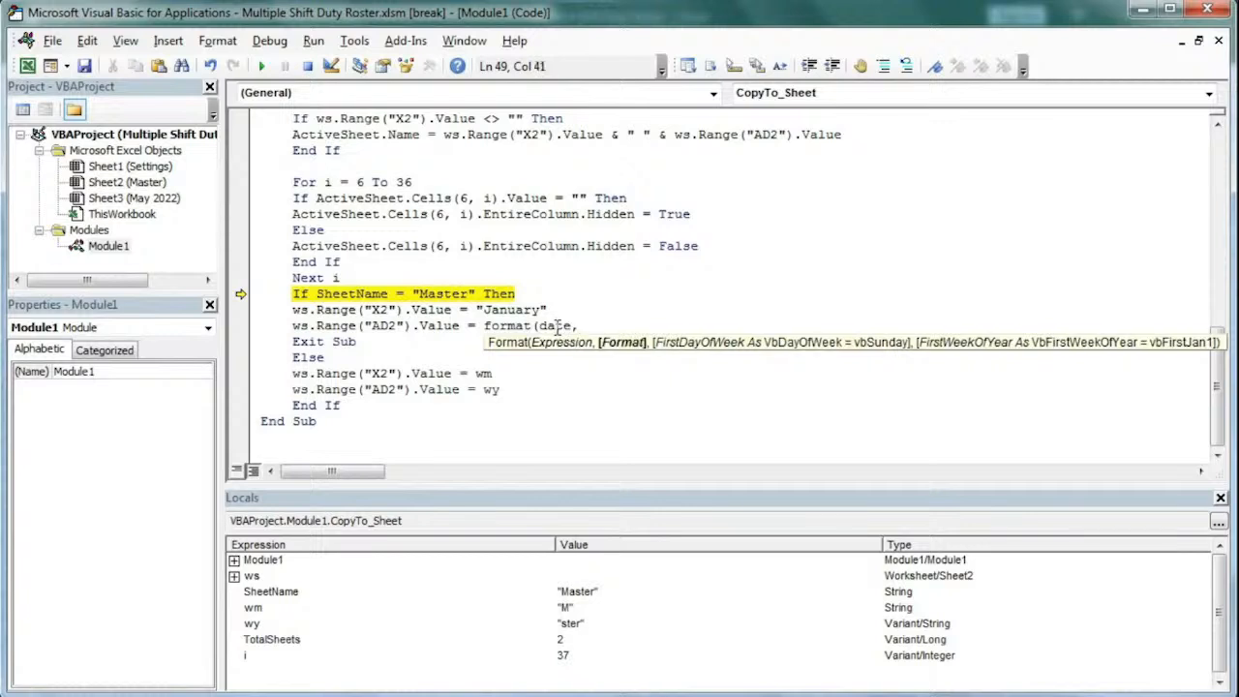
text("YYYY"))
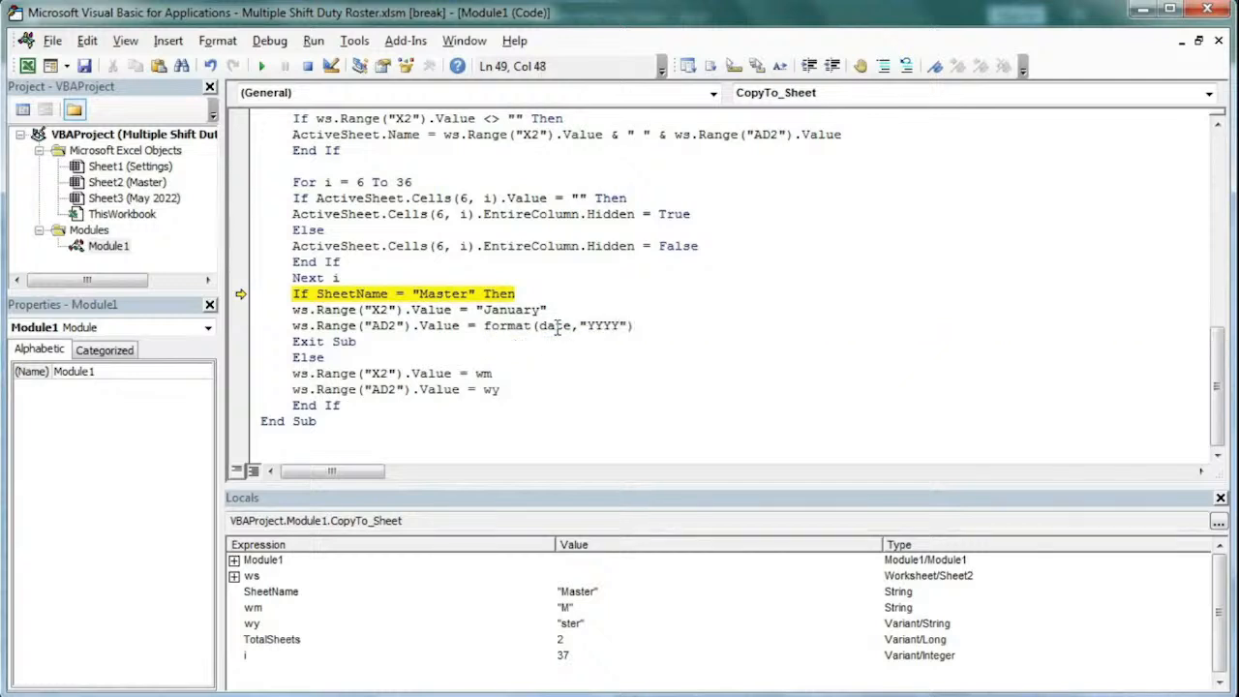
key(Down)
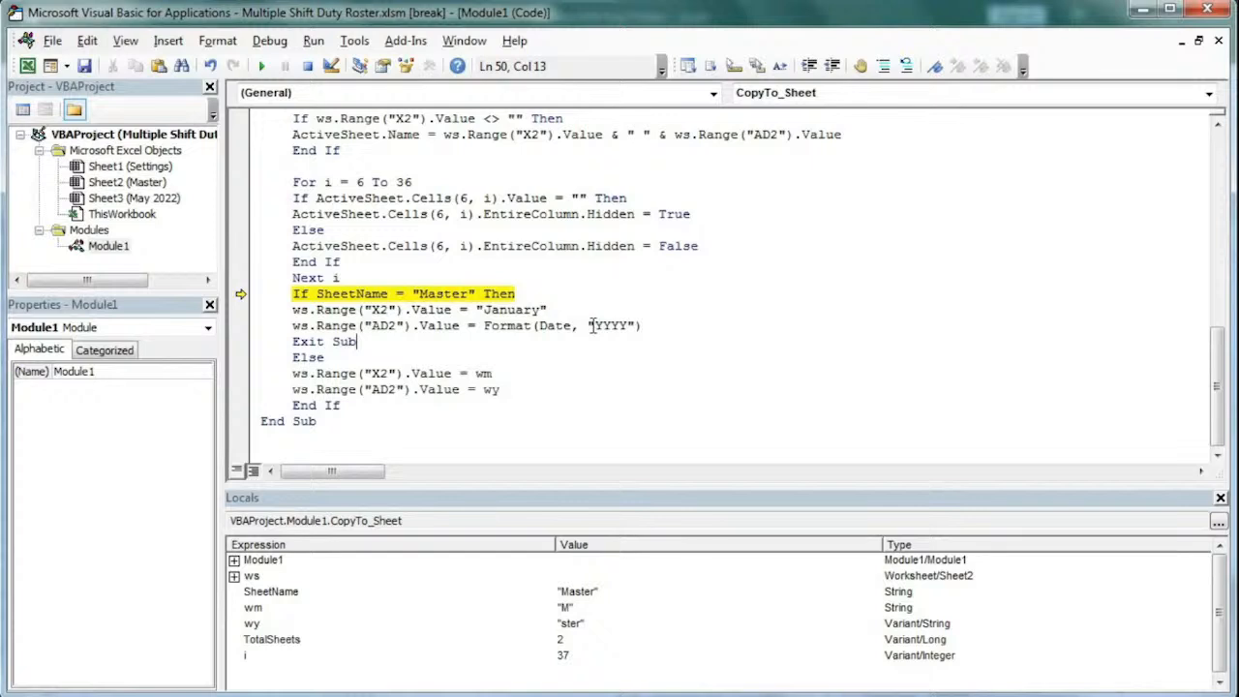
drag(591, 325, 628, 327)
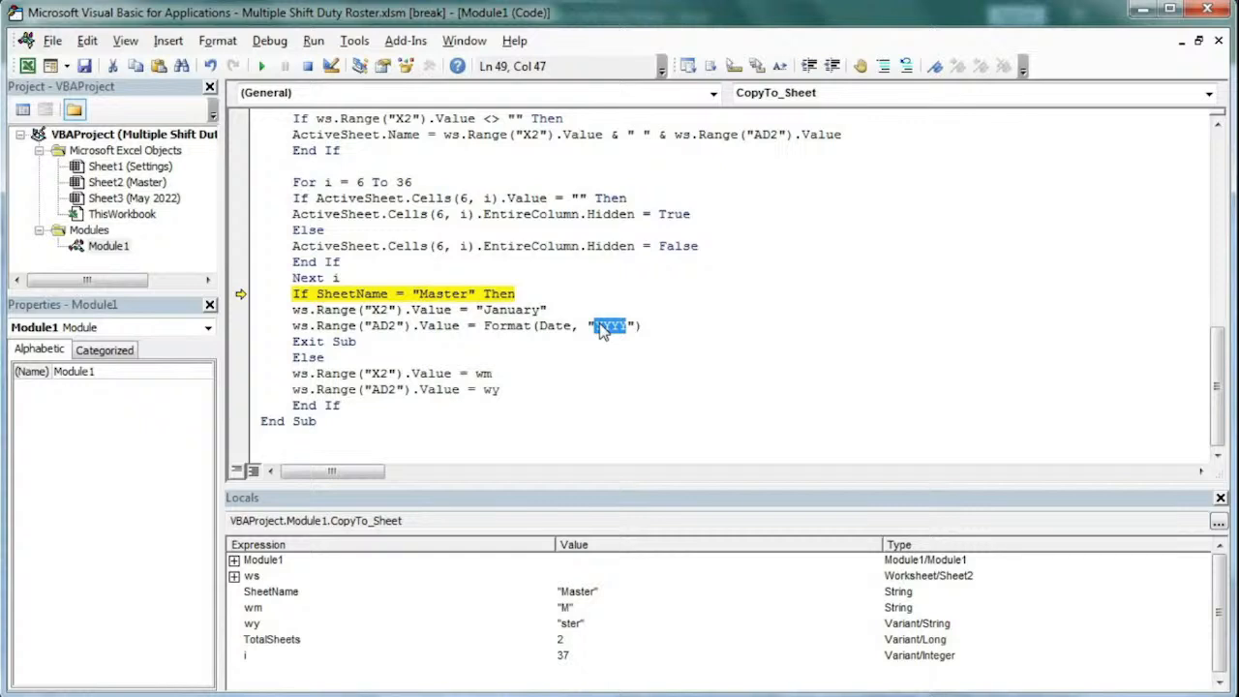
Step: Step CopyTo_Sheet through the lines resetting X2 and AD2 up to Exit Sub, and check the workbook
key(F8)
key(F8)
key(F8)
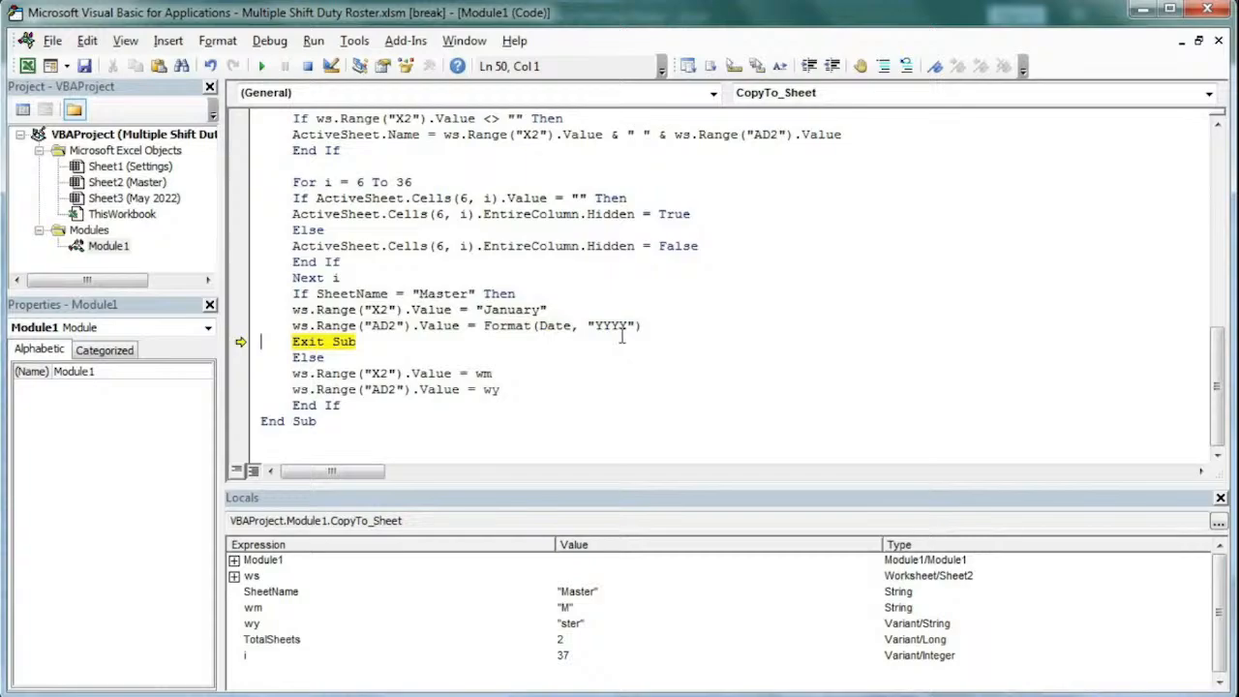
key(alt+F11)
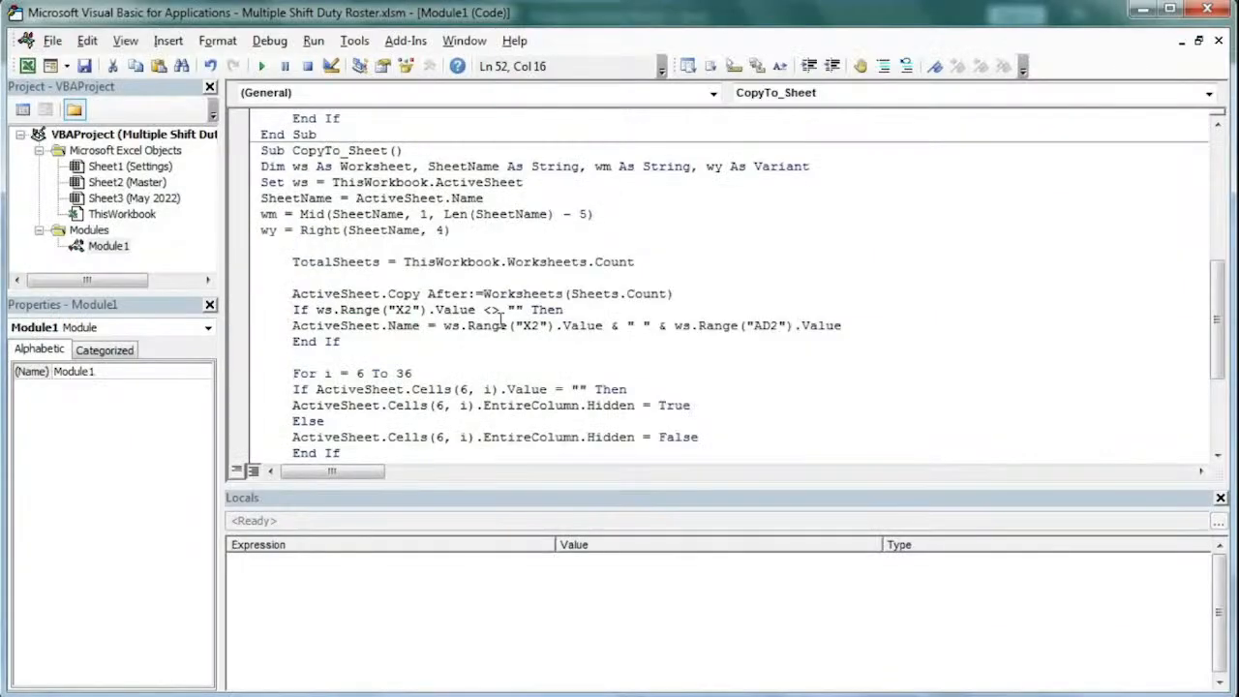
Step: Step through MoveTo_Sheet from its start past the lines assigning SheetName, wm and wy
scroll(500, 317, up, 10)
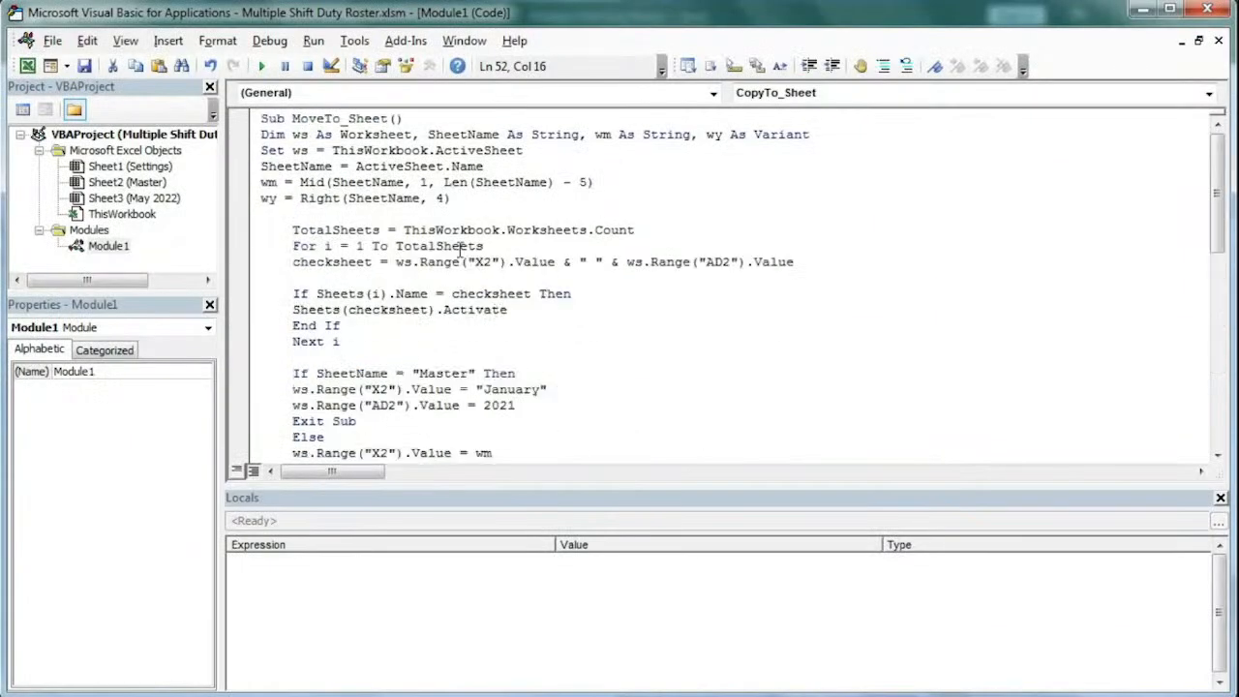
click(261, 134)
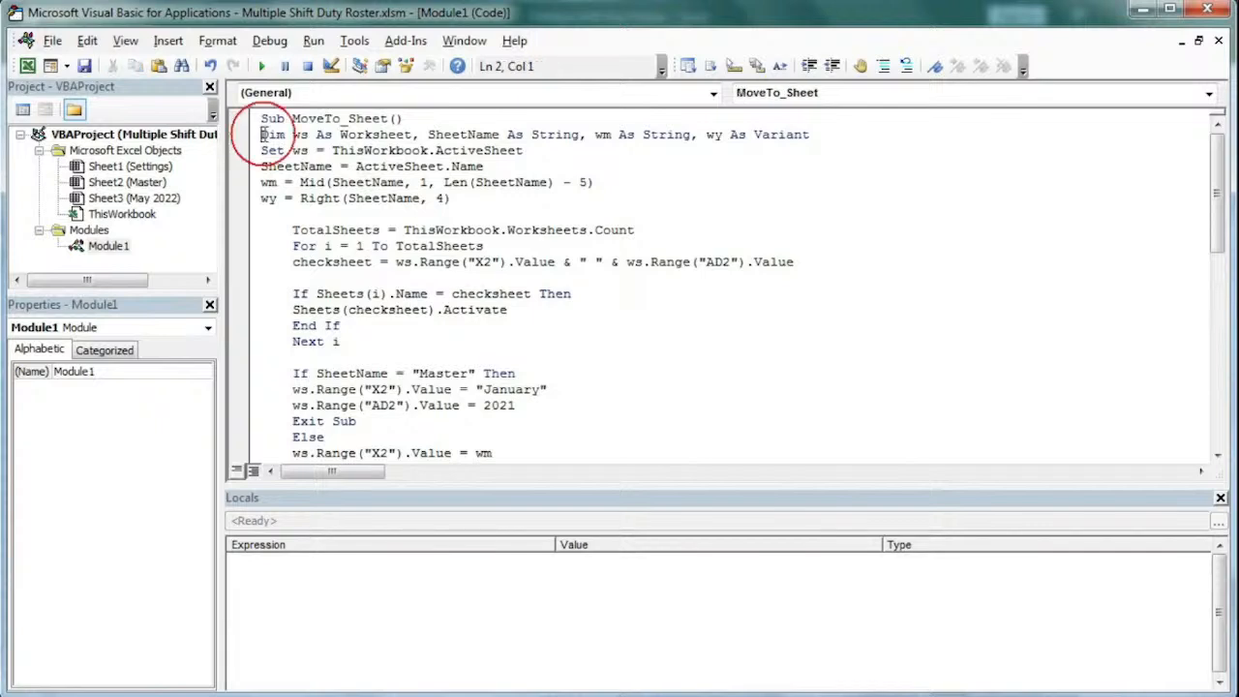
key(shift+Right)
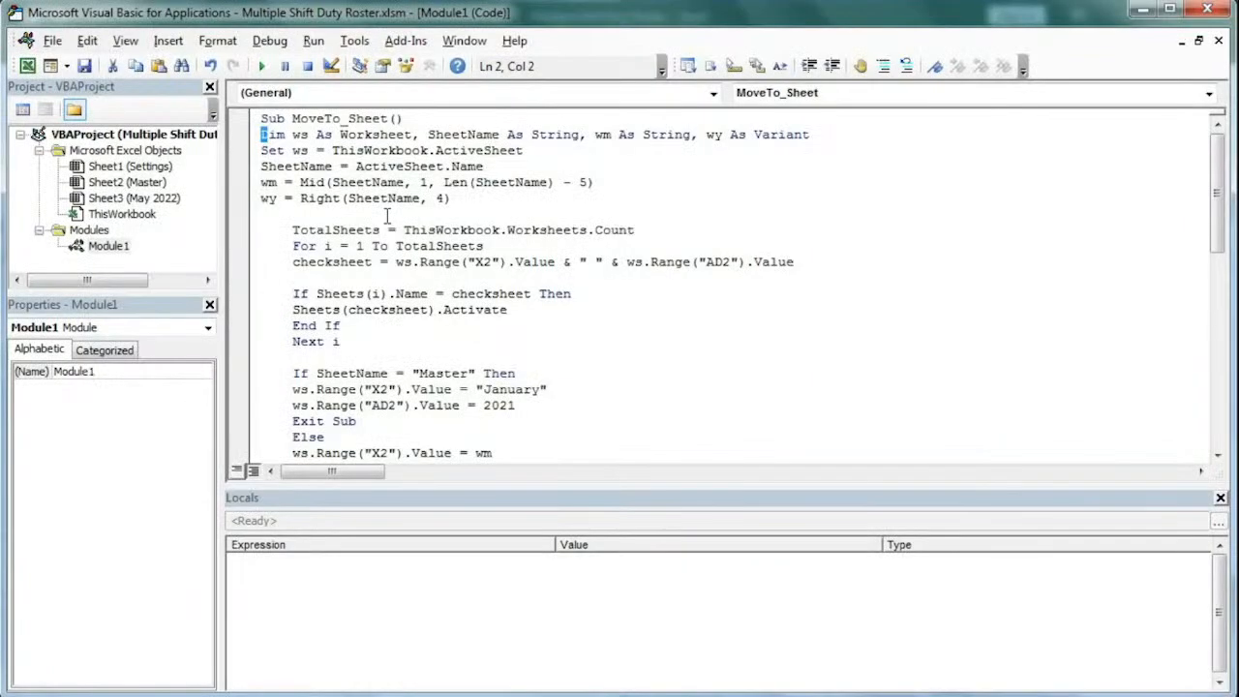
key(F8)
key(F8)
key(F8)
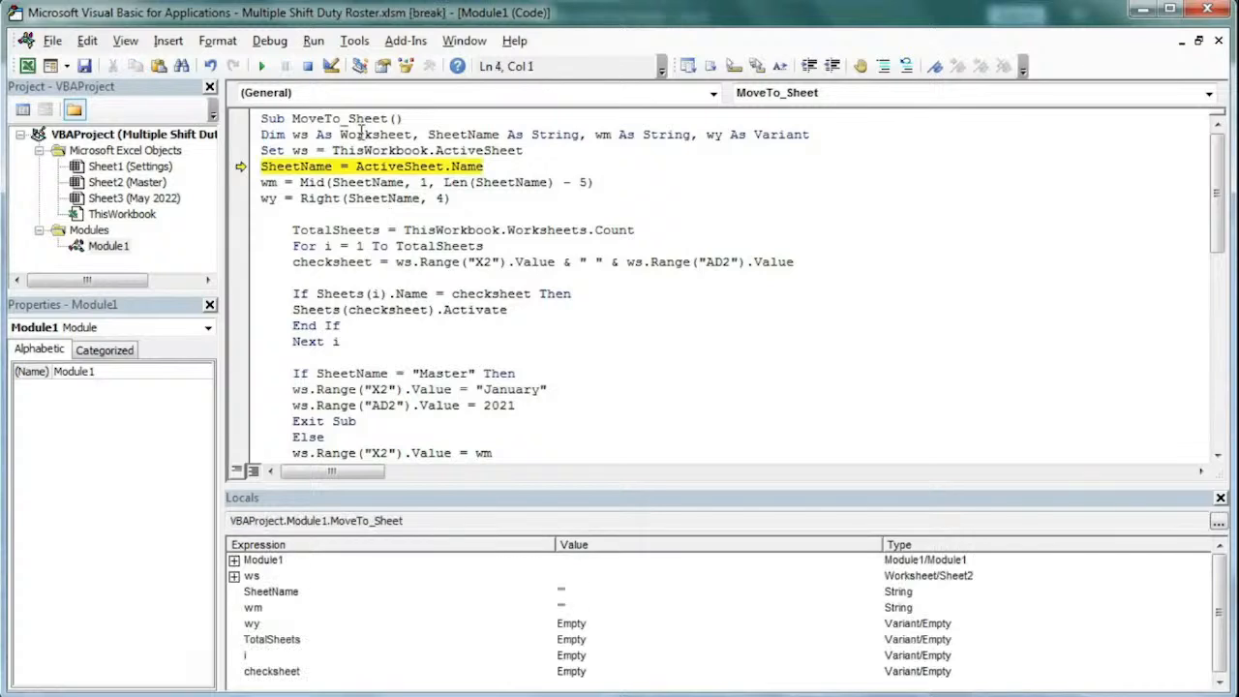
key(F8)
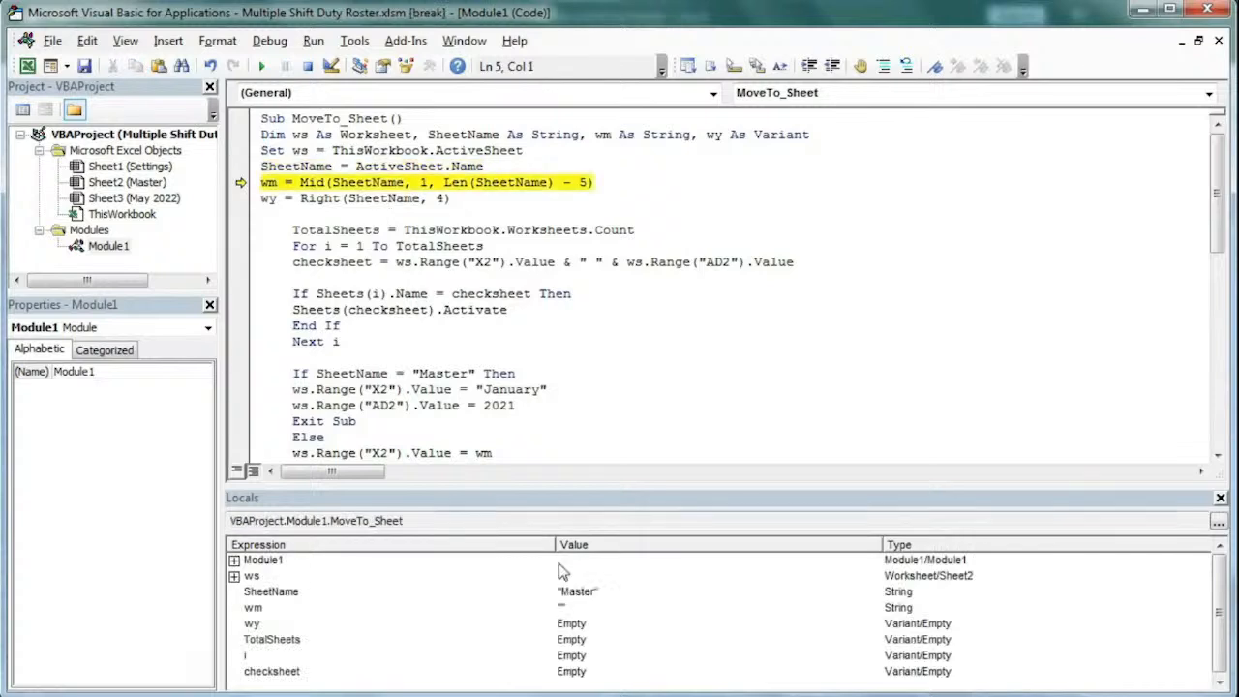
key(F8)
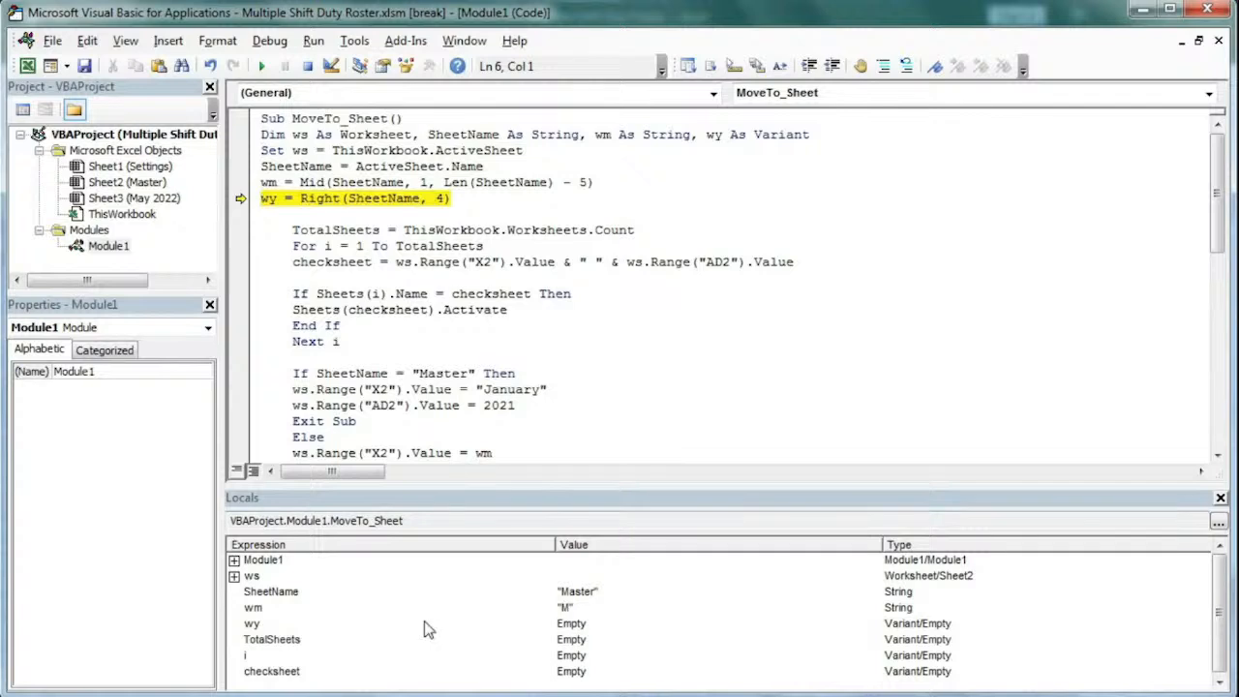
key(F8)
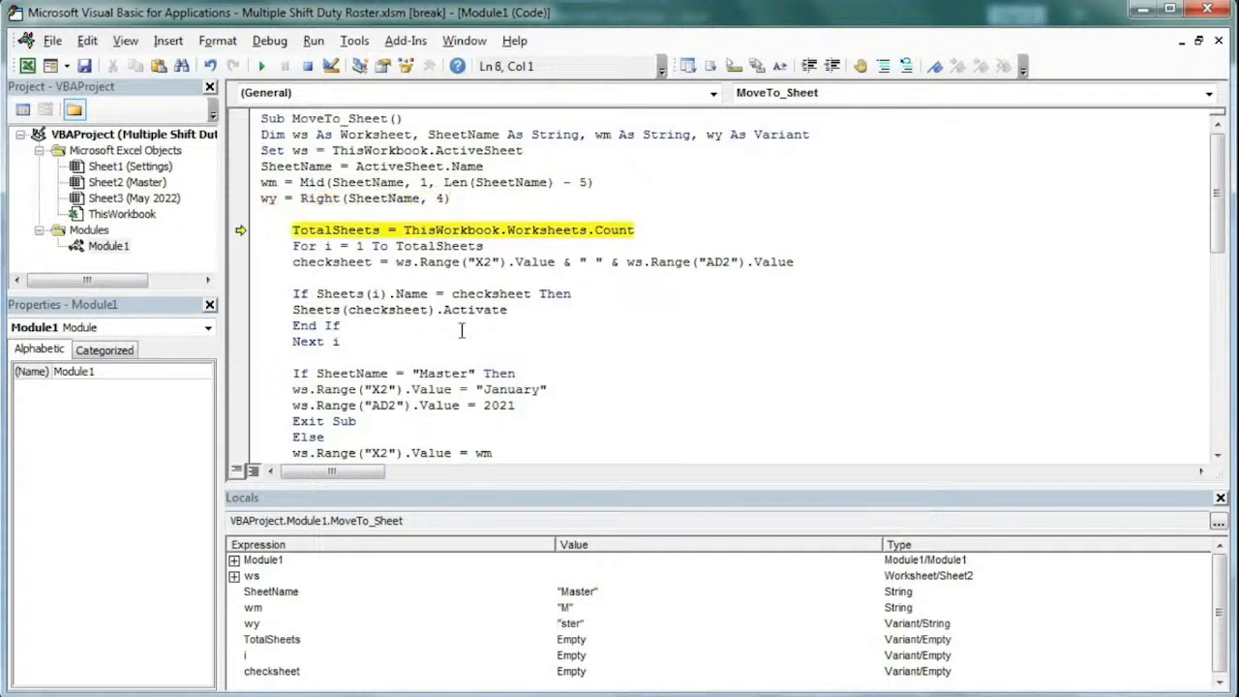
Step: Run the TotalSheets count line of MoveTo_Sheet and compare its value with the workbook's sheets
key(F8)
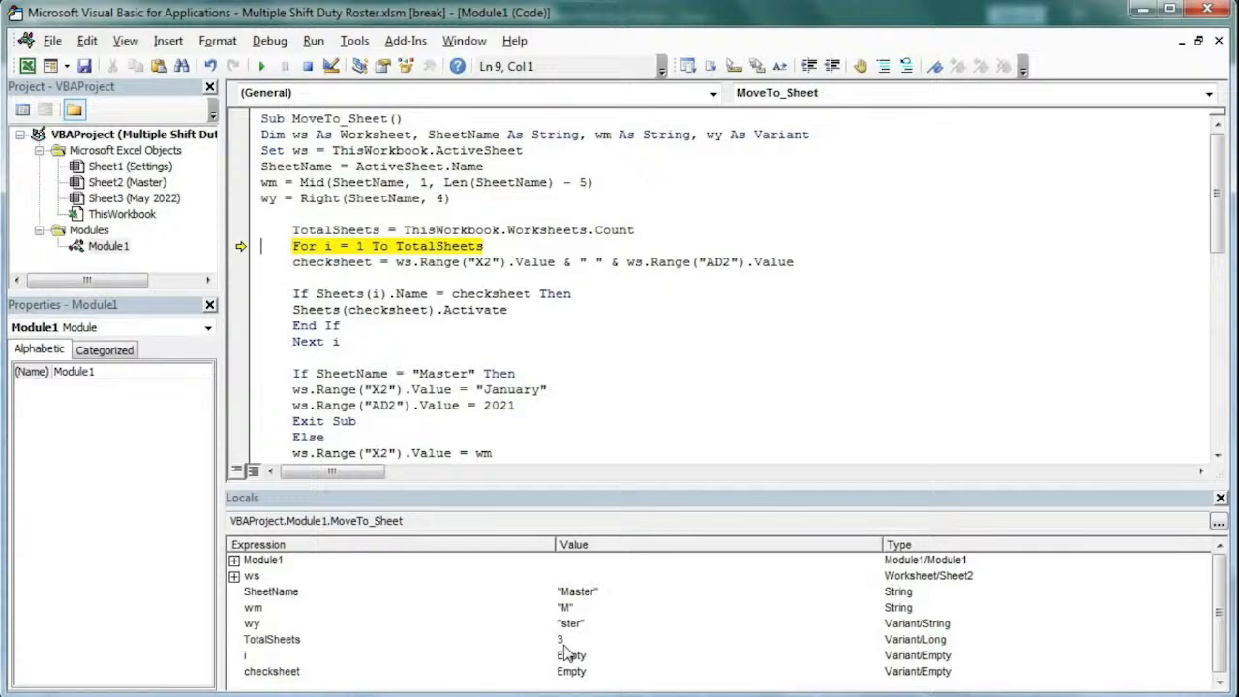
key(alt+F11)
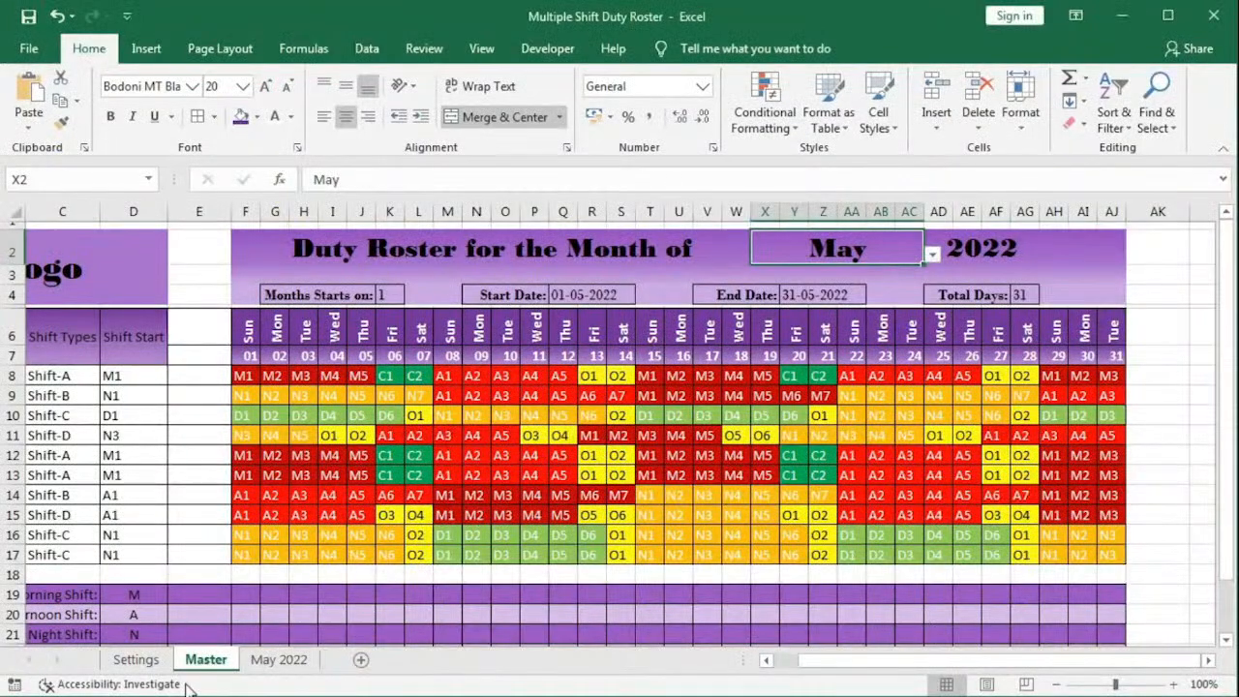
key(alt+F11)
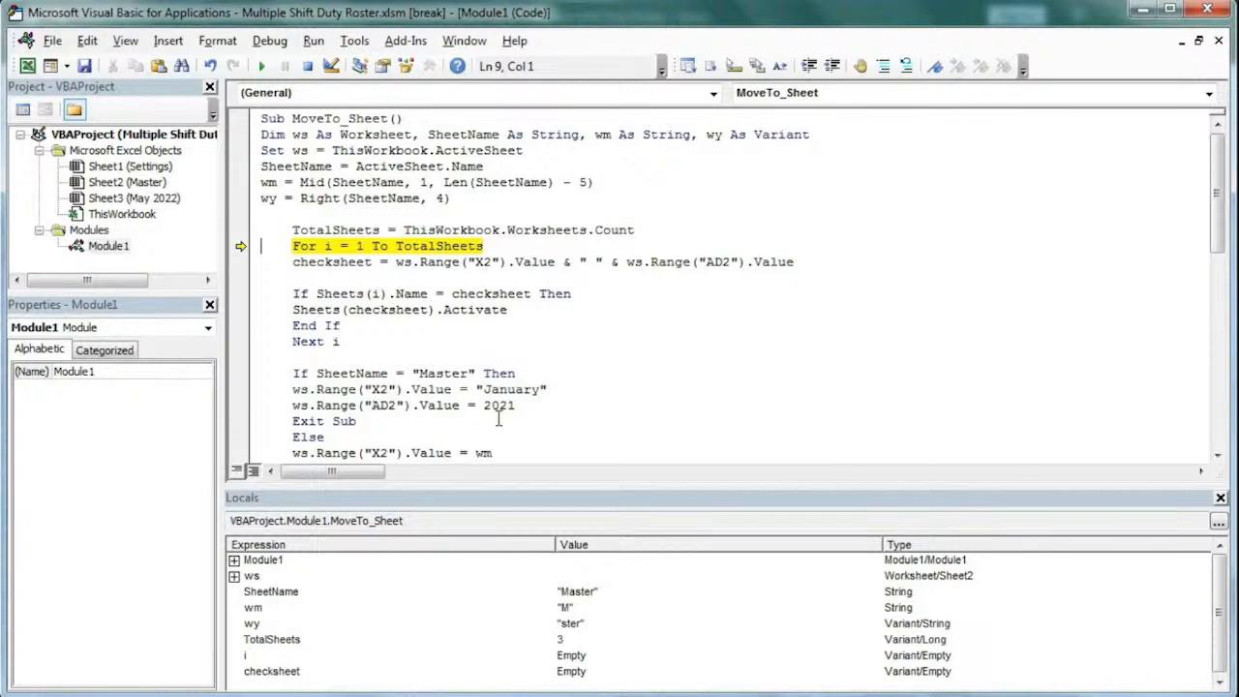
Step: Step MoveTo_Sheet into its For loop and through the line that builds checksheet from X2 and AD2
key(F8)
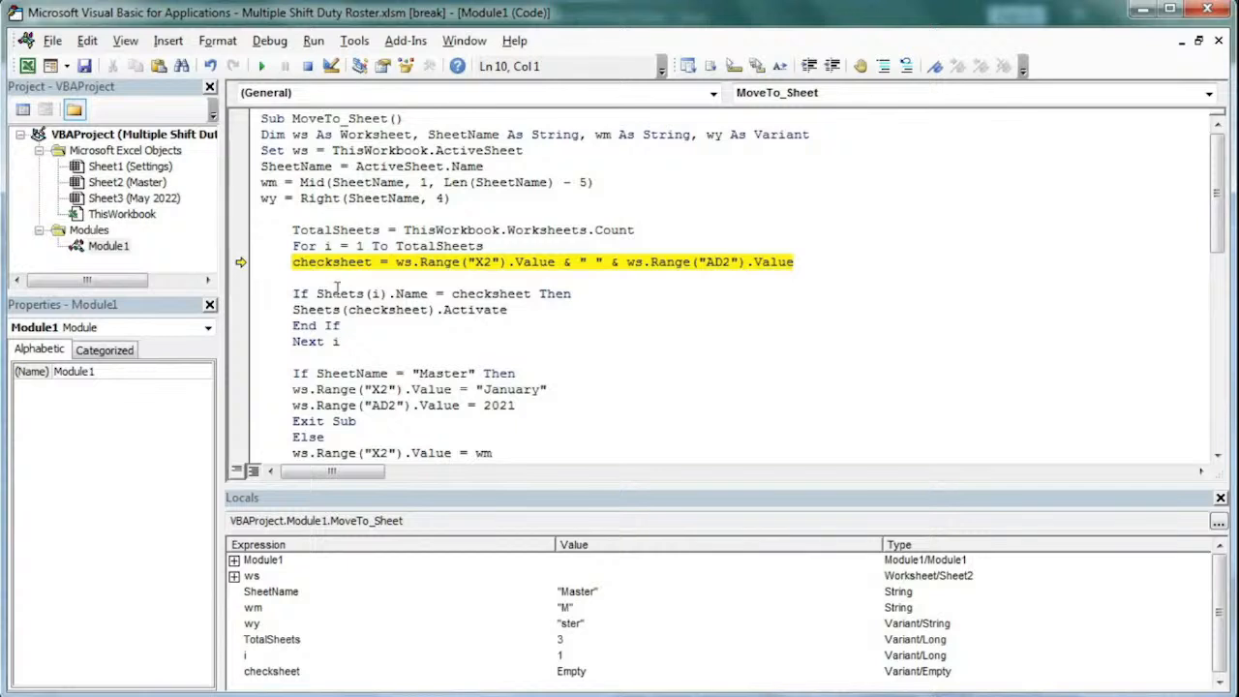
mouse_move(399, 267)
key(F8)
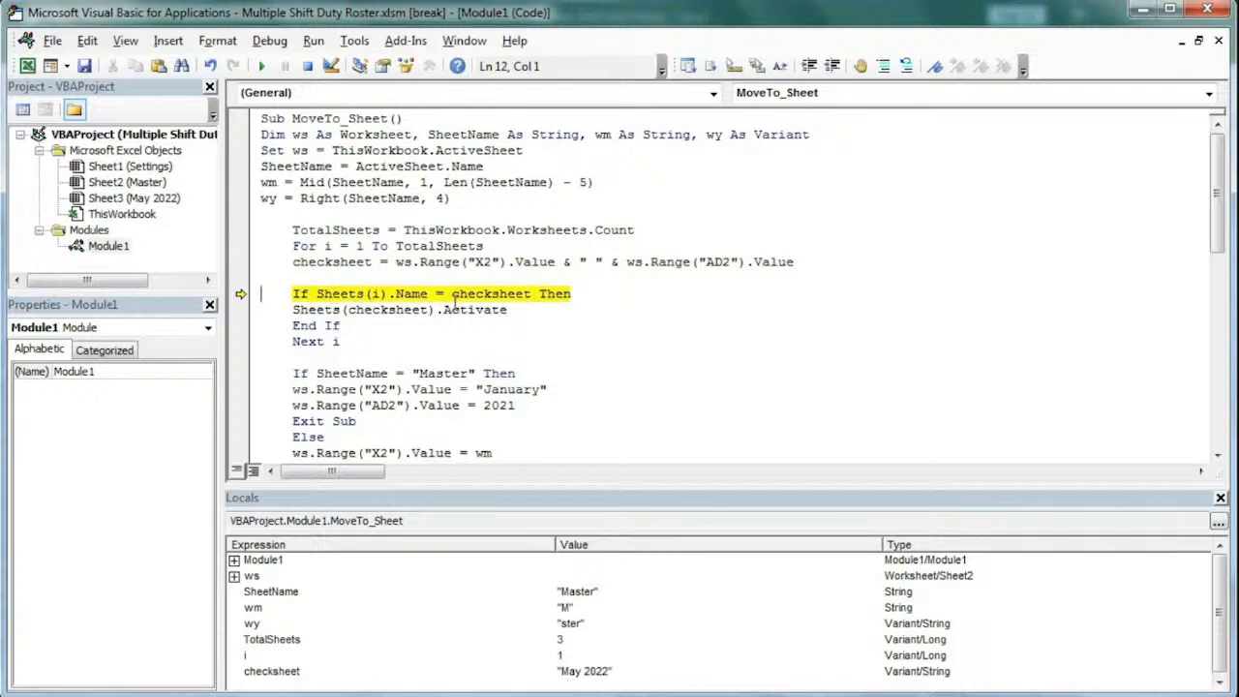
Step: Step through the remaining loop passes of MoveTo_Sheet, including the activation of the matching sheet, up to the SheetName = "Master" test
key(F8)
key(F8)
key(F8)
key(F8)
key(F8)
key(F8)
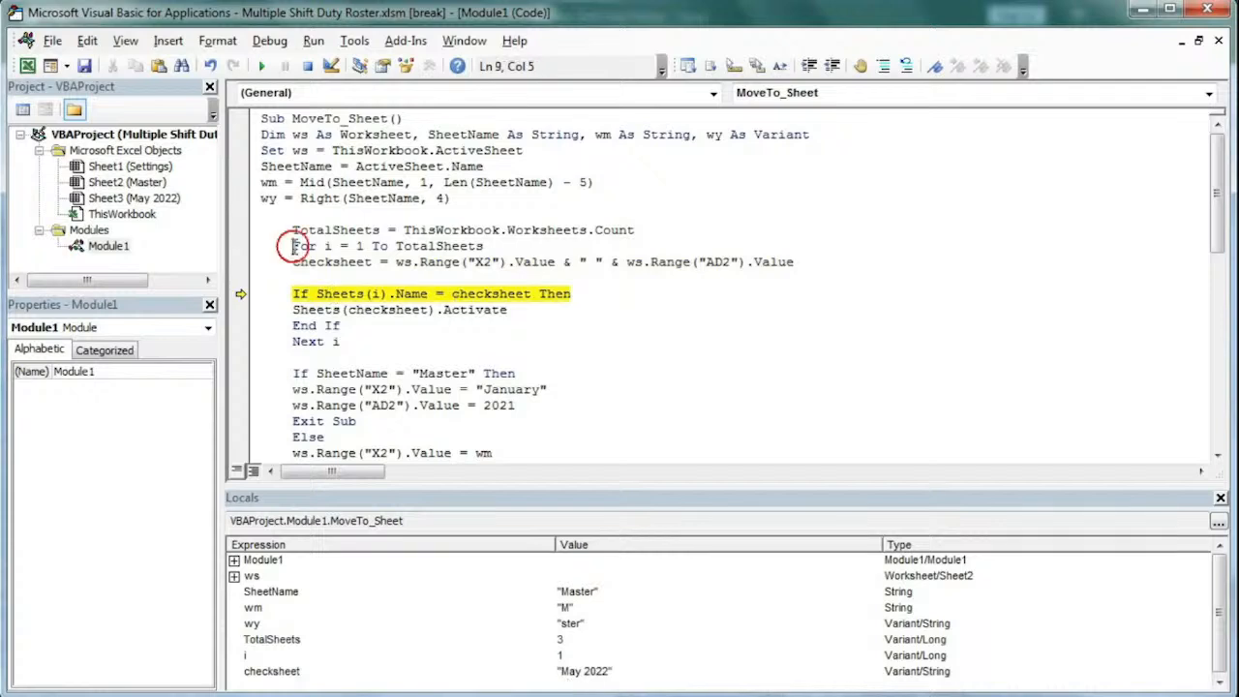
key(F8)
key(F8)
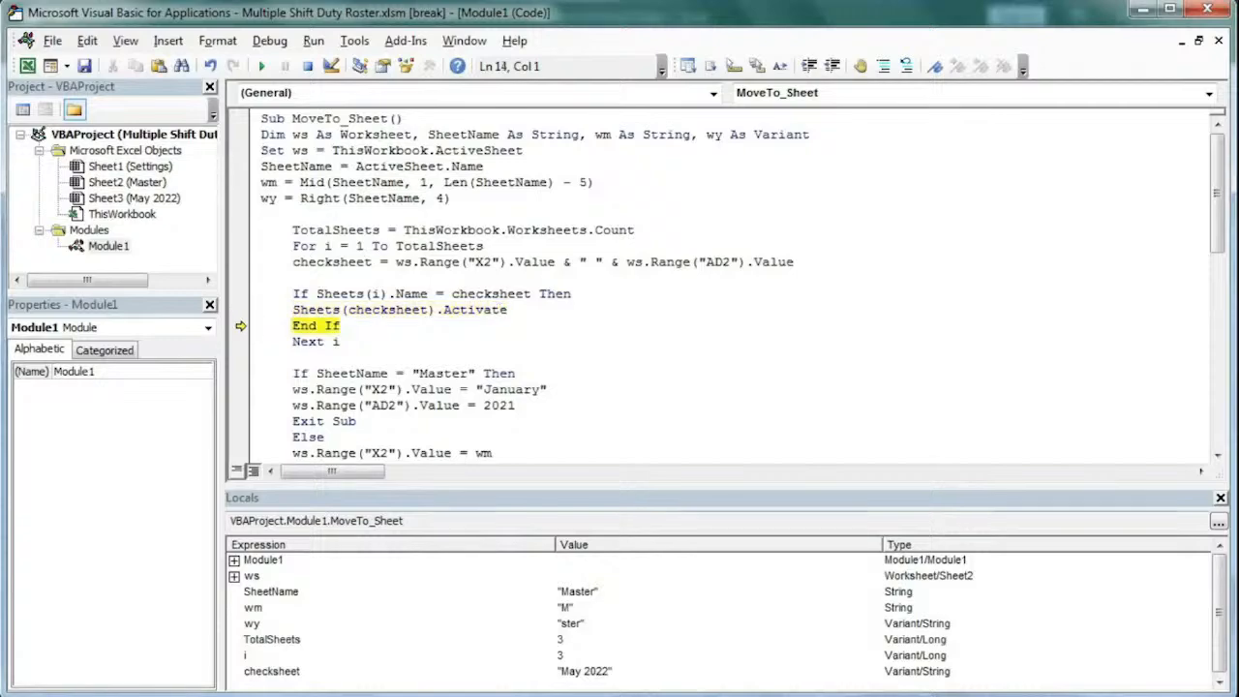
click(290, 696)
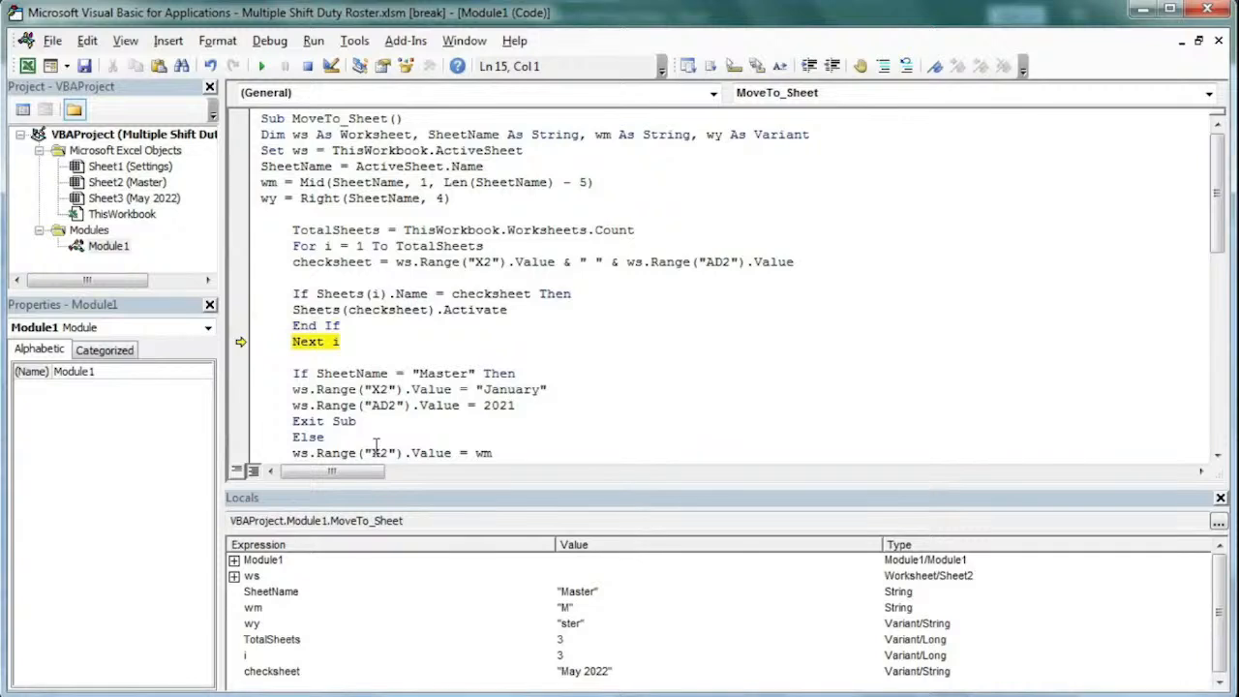
key(F8)
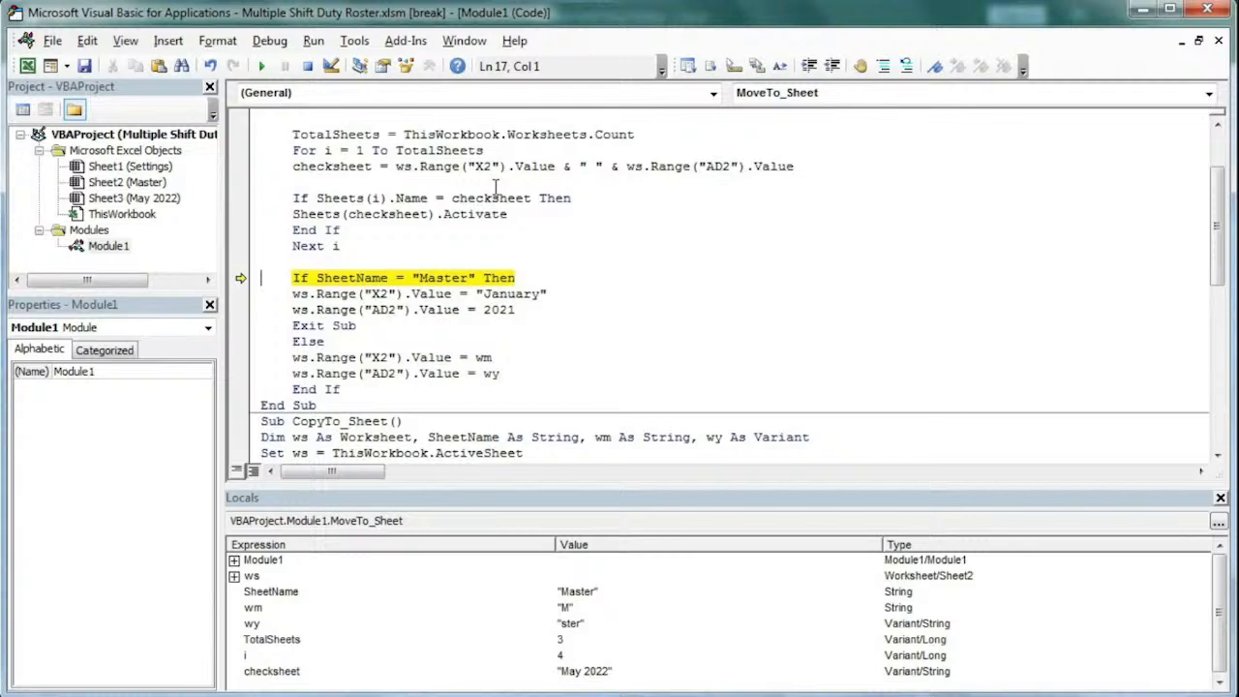
Step: Replace the fixed year 2021 assigned to AD2 in MoveTo_Sheet with a Format expression
click(518, 312)
key(BackSpace)
key(BackSpace)
key(BackSpace)
key(BackSpace)
text(format()
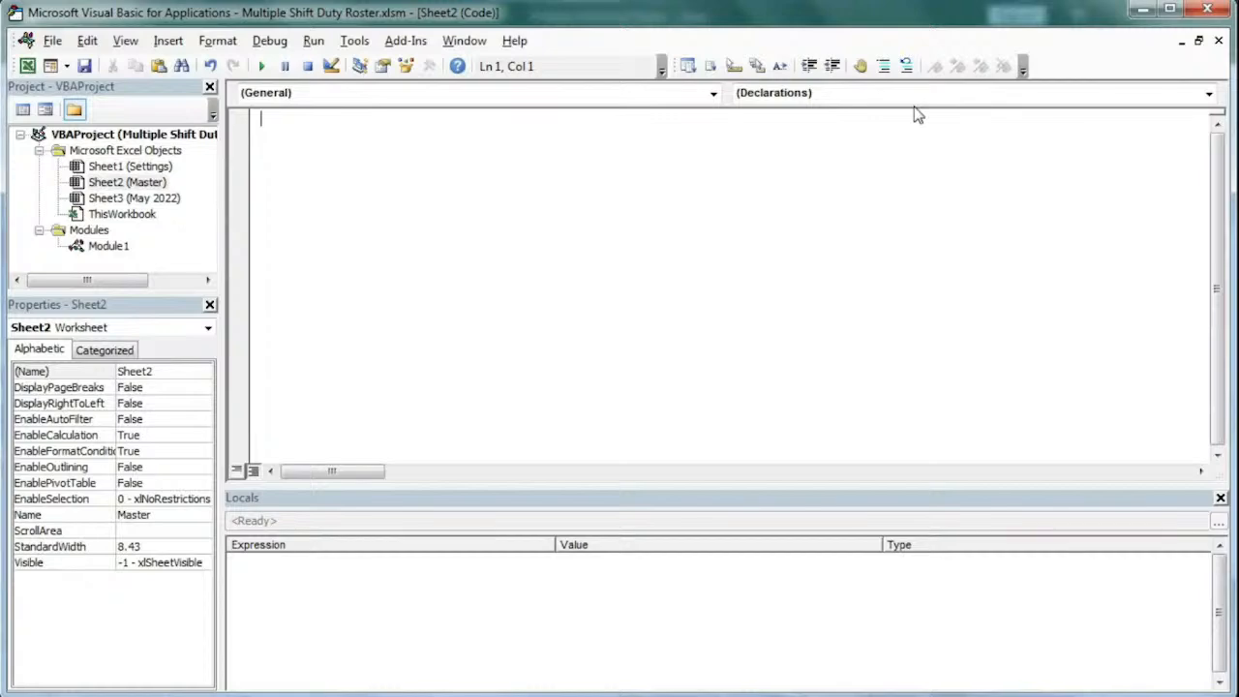
Step: Add a Worksheet Change event procedure to the Master sheet's code module for the code that calls MoveTo_Sheet or CopyTo_Sheet
click(556, 93)
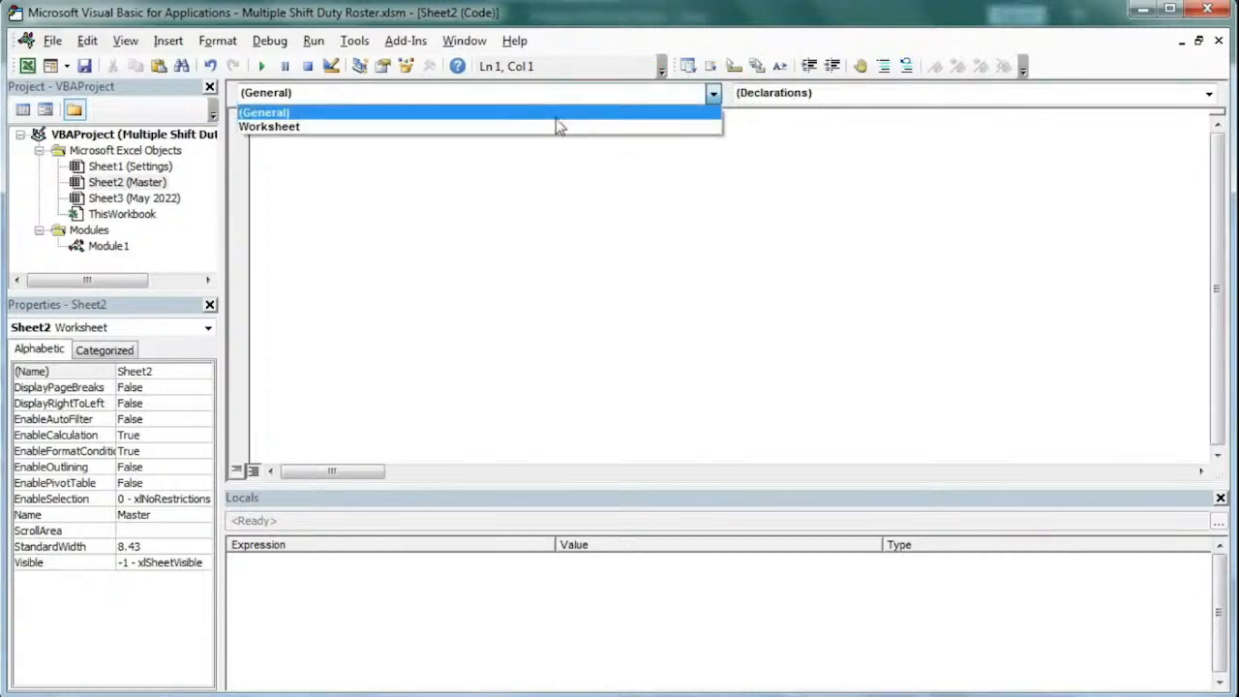
click(513, 128)
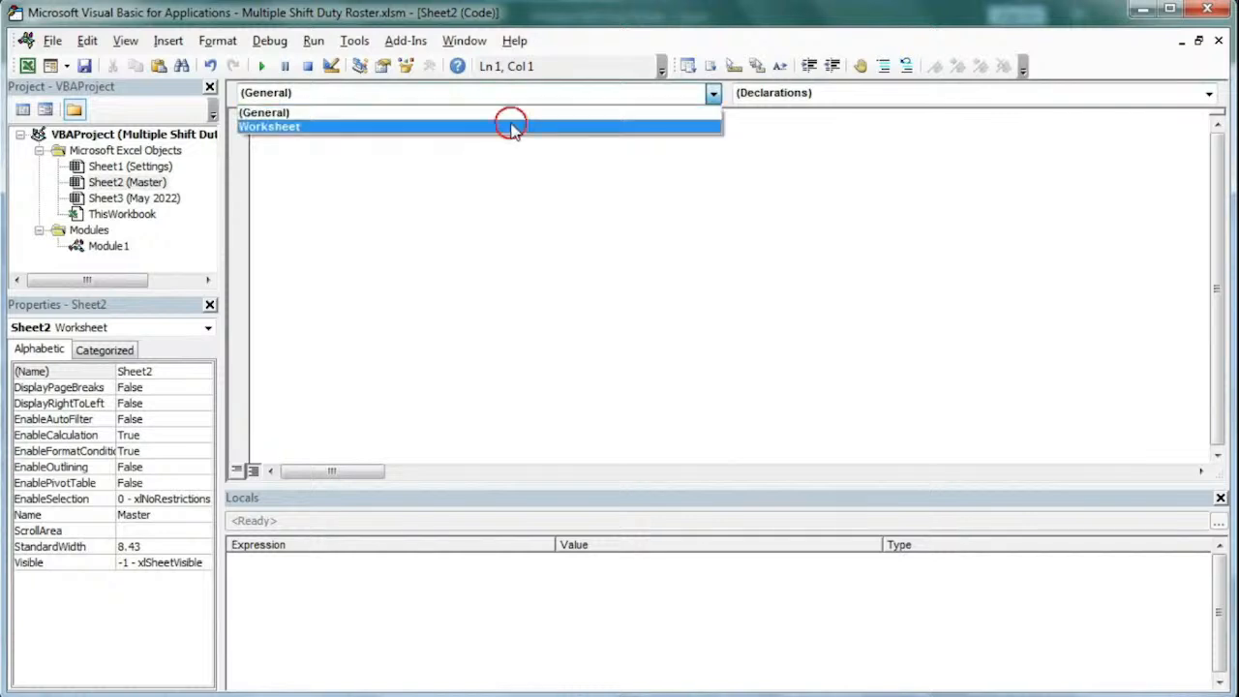
click(1210, 94)
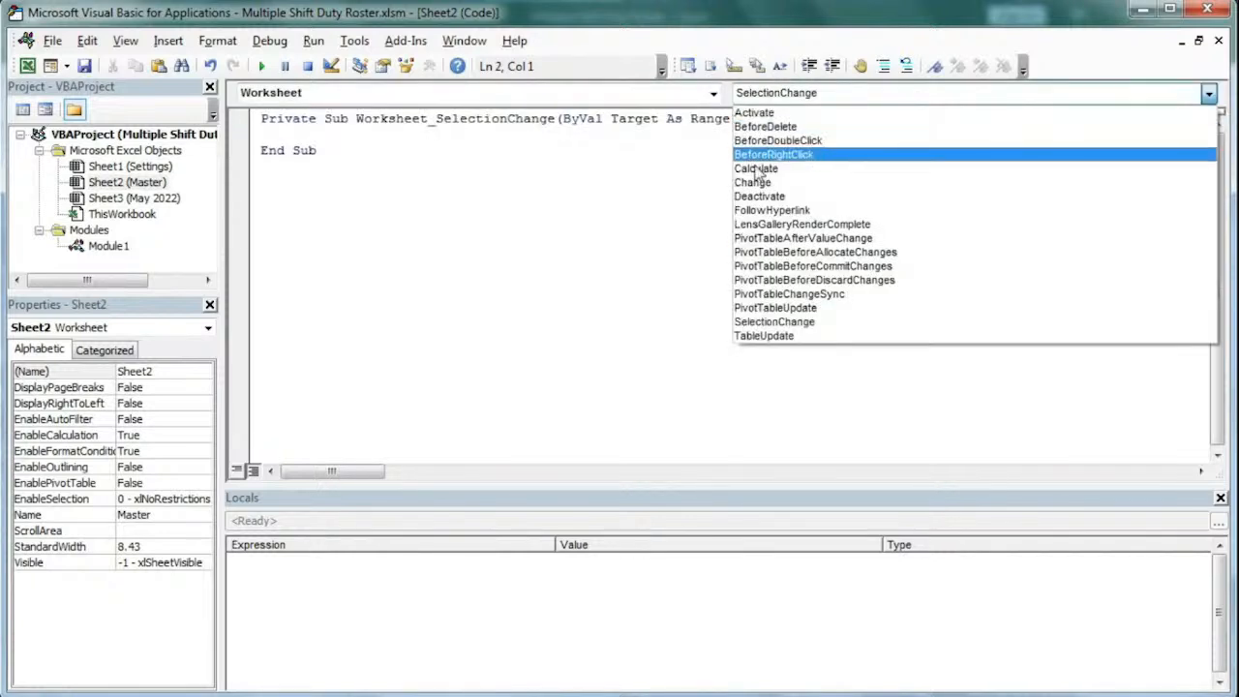
click(752, 182)
click(259, 182)
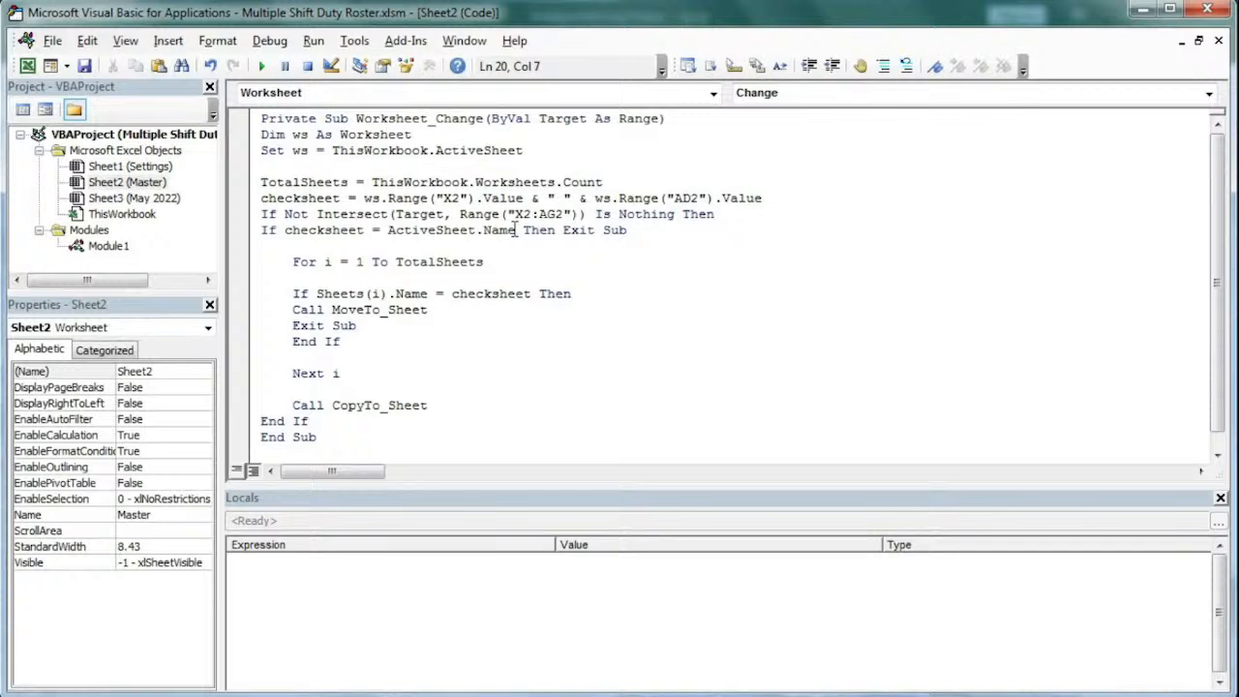
Step: Review the ws declaration, its assignment and the X2 reference in Worksheet_Change against the Master sheet in Excel
drag(261, 135, 429, 135)
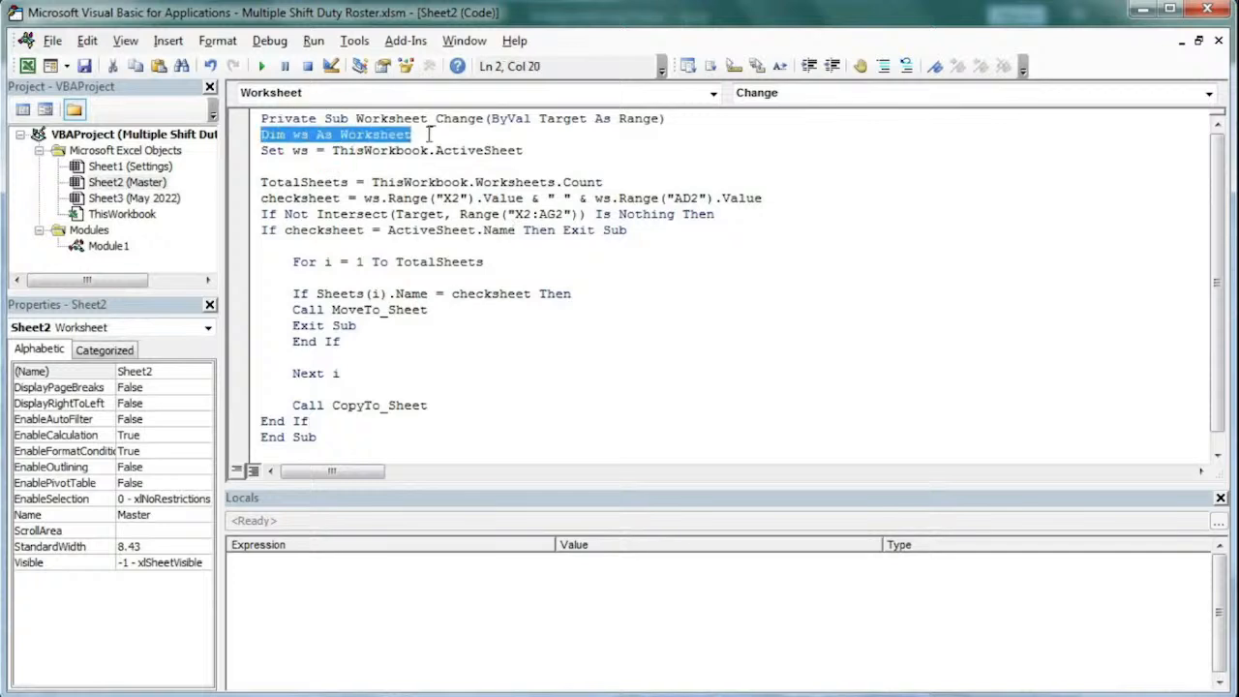
drag(260, 150, 542, 158)
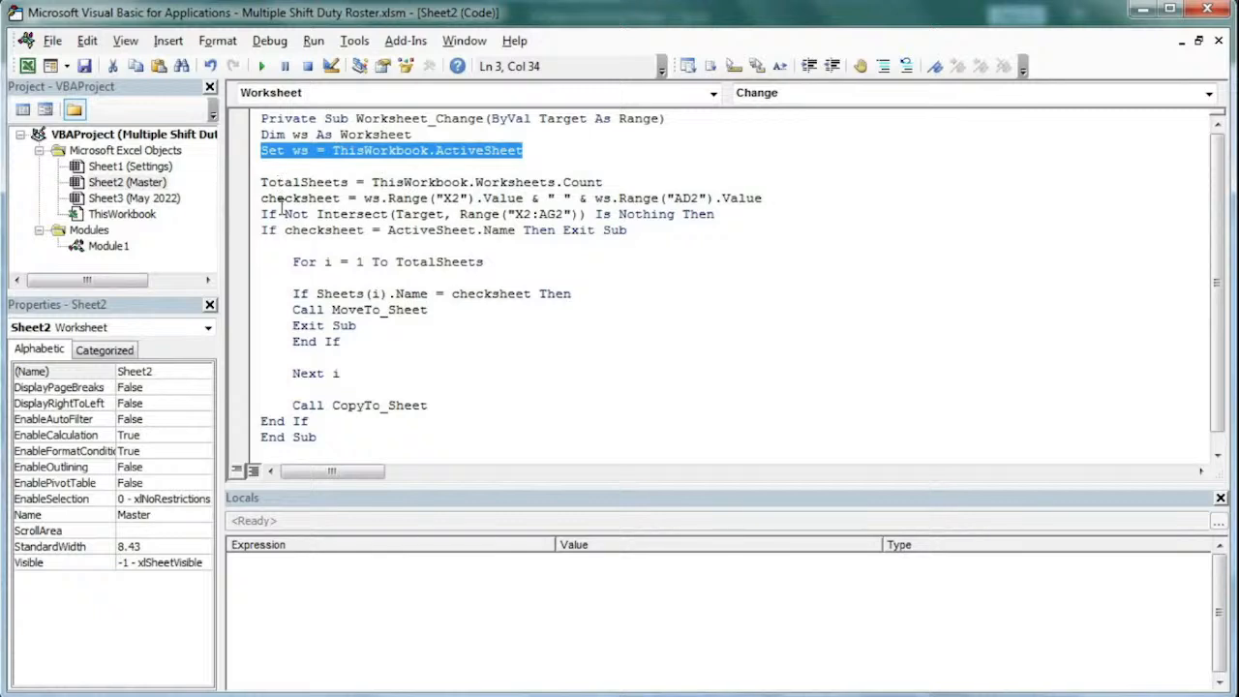
drag(364, 199, 476, 201)
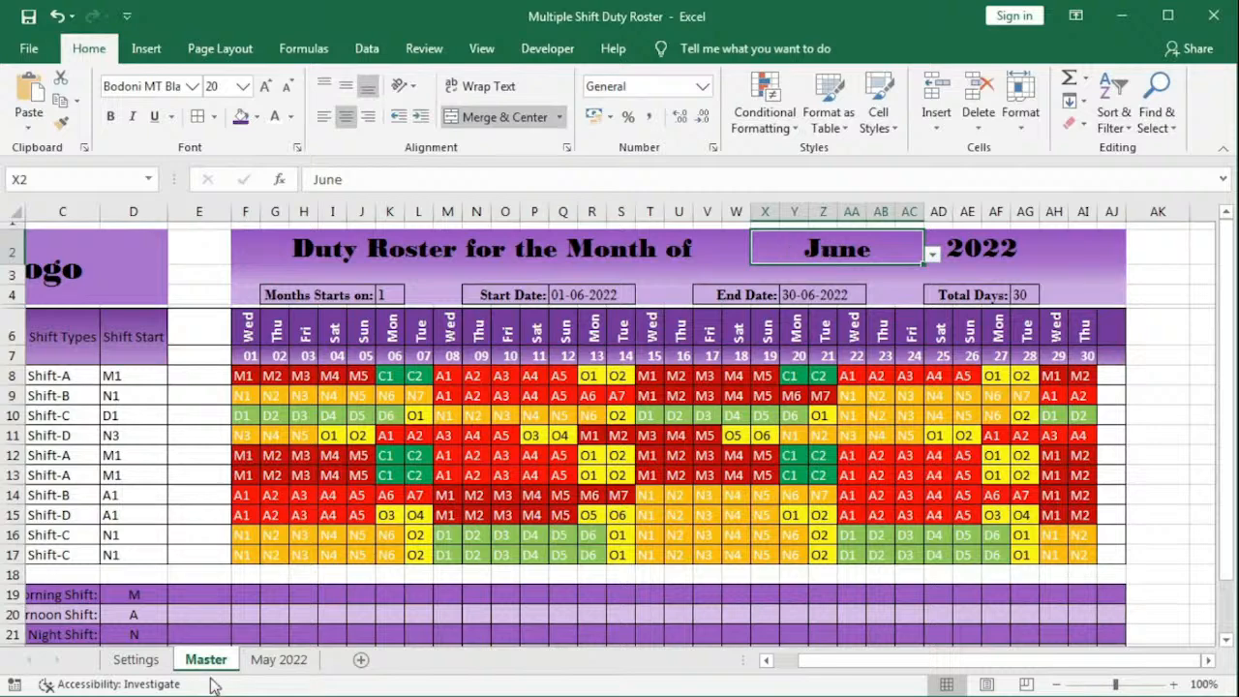
key(alt+F11)
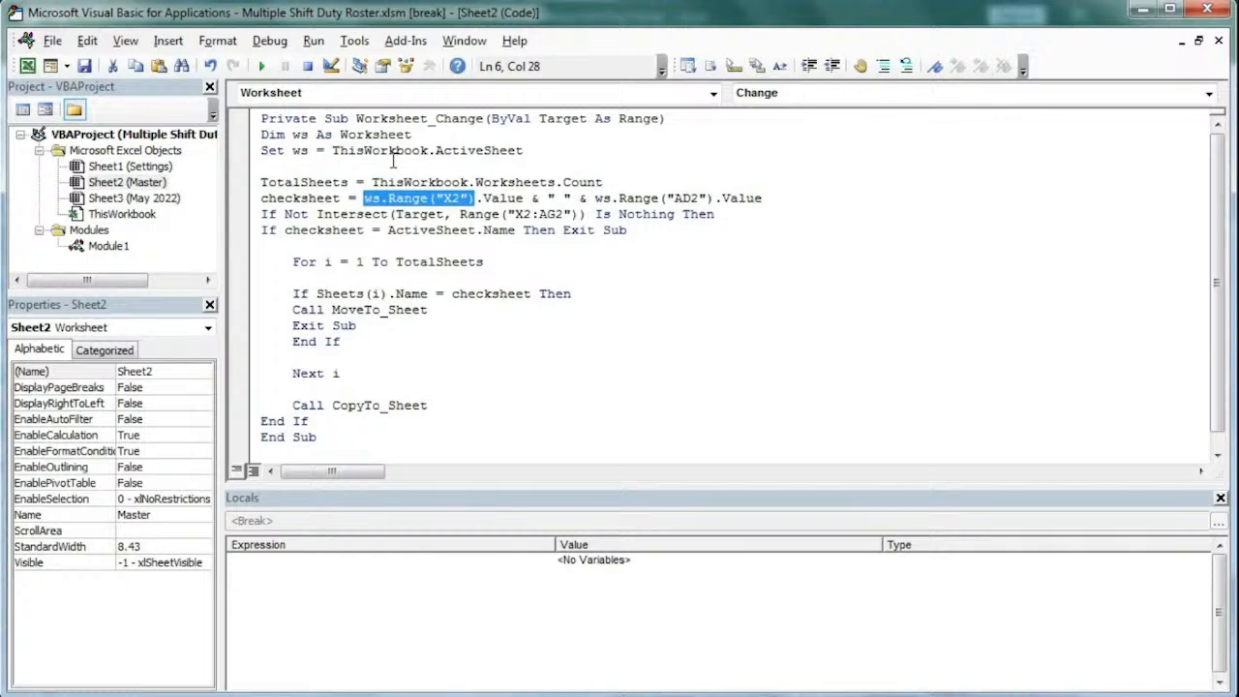
click(202, 640)
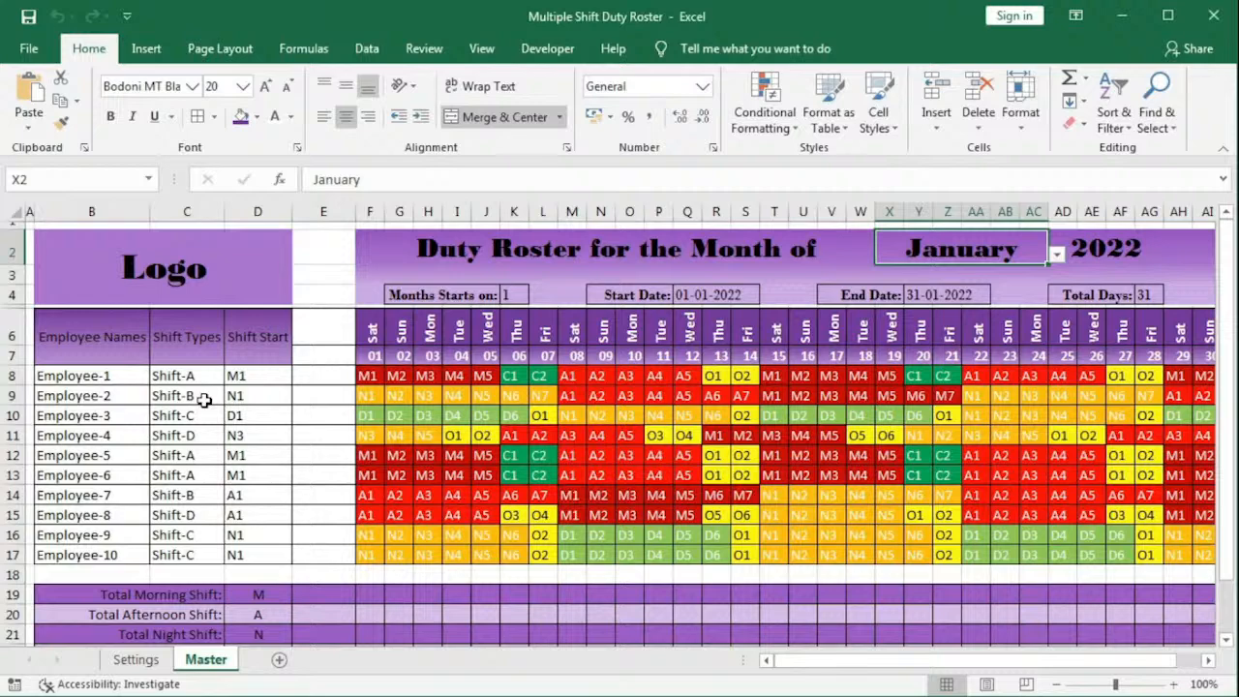
Step: Clear the shift types and shift starts of all ten employees on the Master sheet and set the roster month to April
drag(205, 400, 252, 554)
key(Delete)
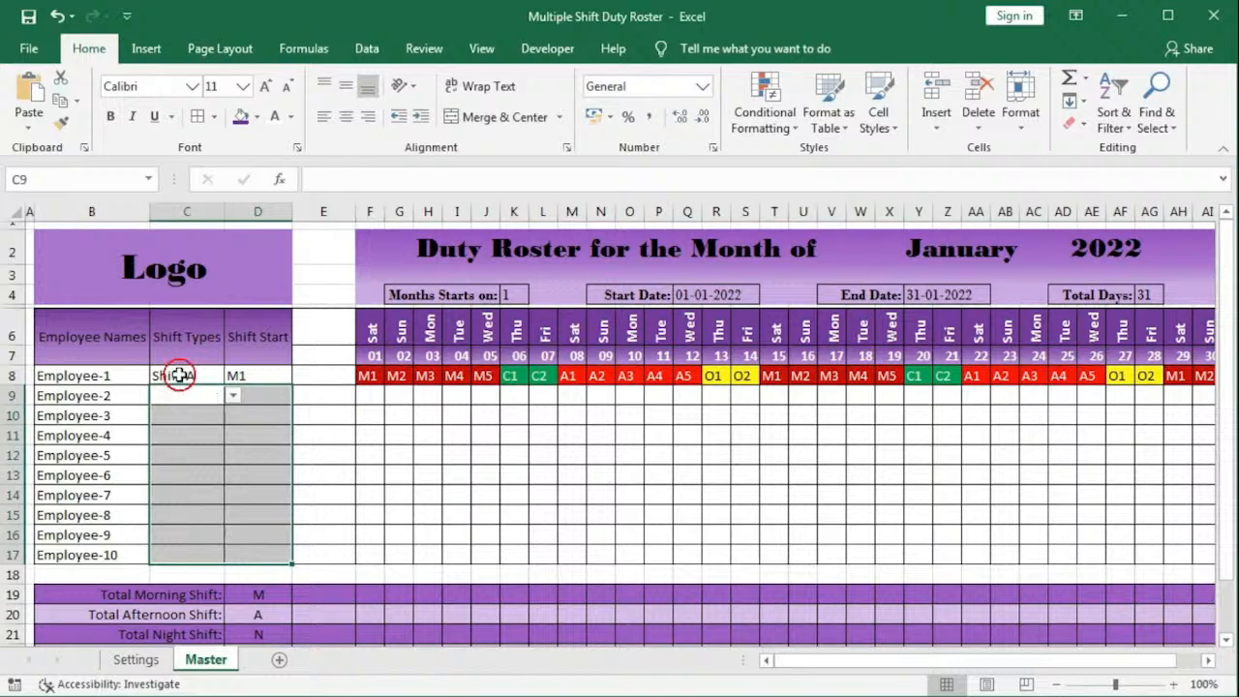
drag(175, 376, 232, 375)
key(Delete)
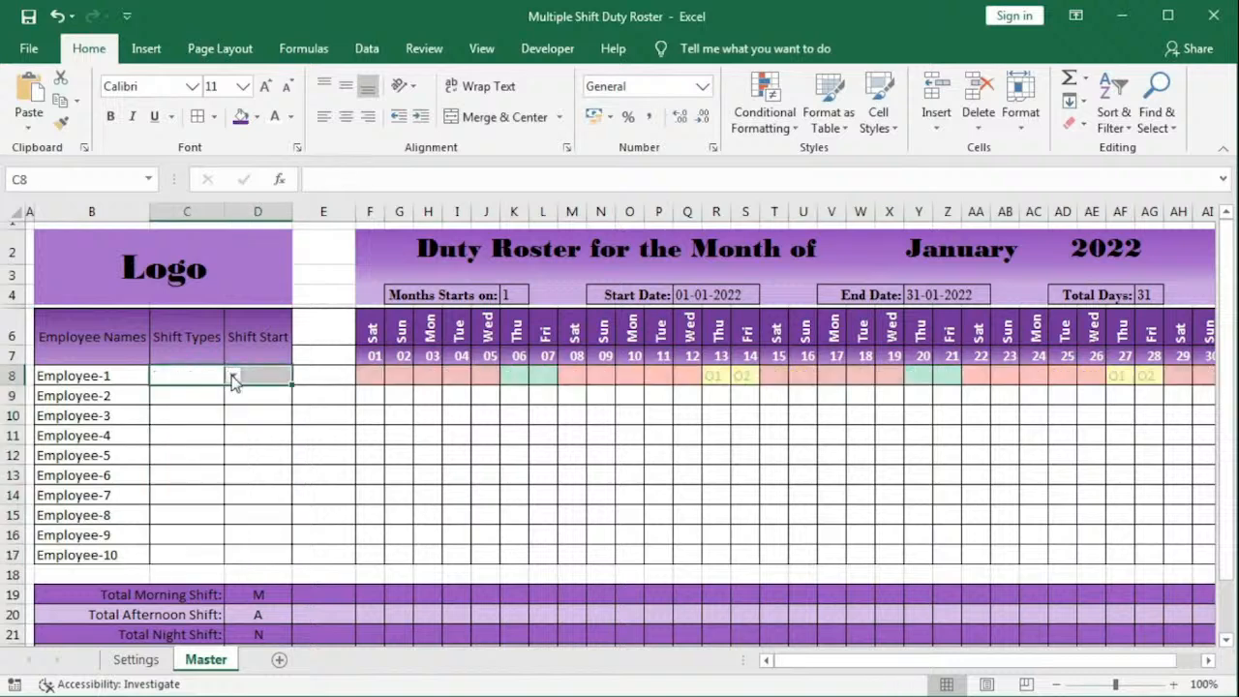
click(233, 432)
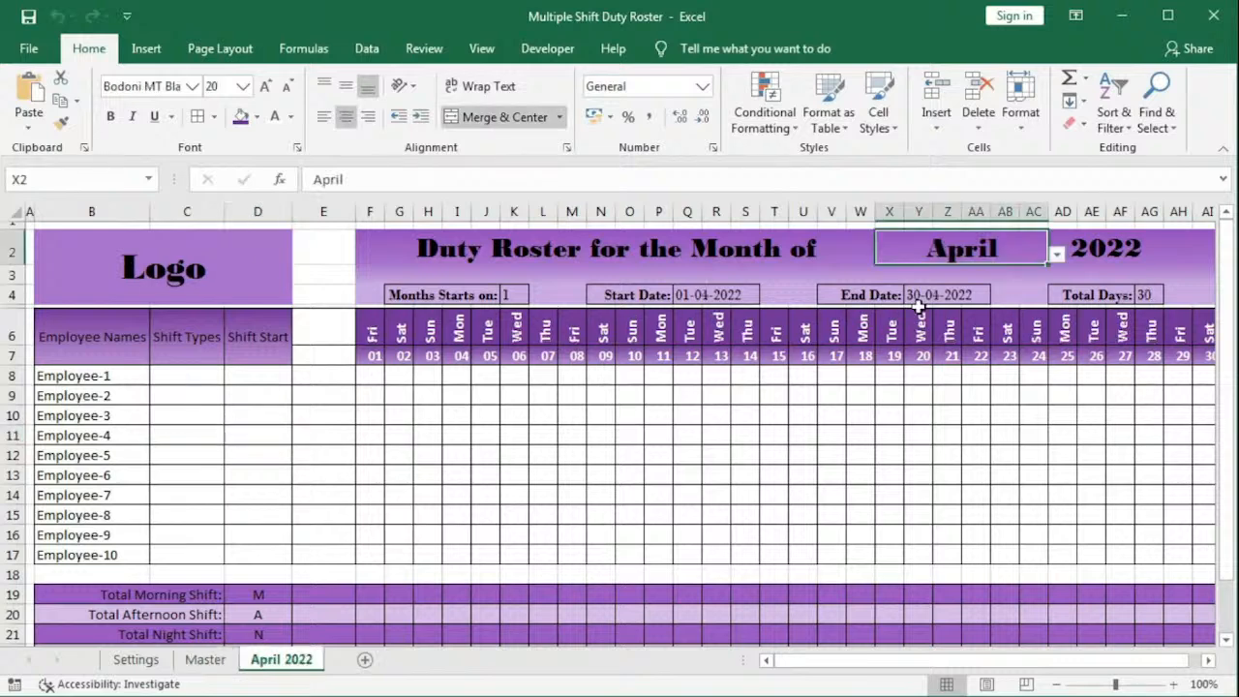
Step: Assign Shift-A to the employees on the April 2022 sheet and choose shift starts, with M1 for Employee-1 and C1 for Employee-2
click(192, 378)
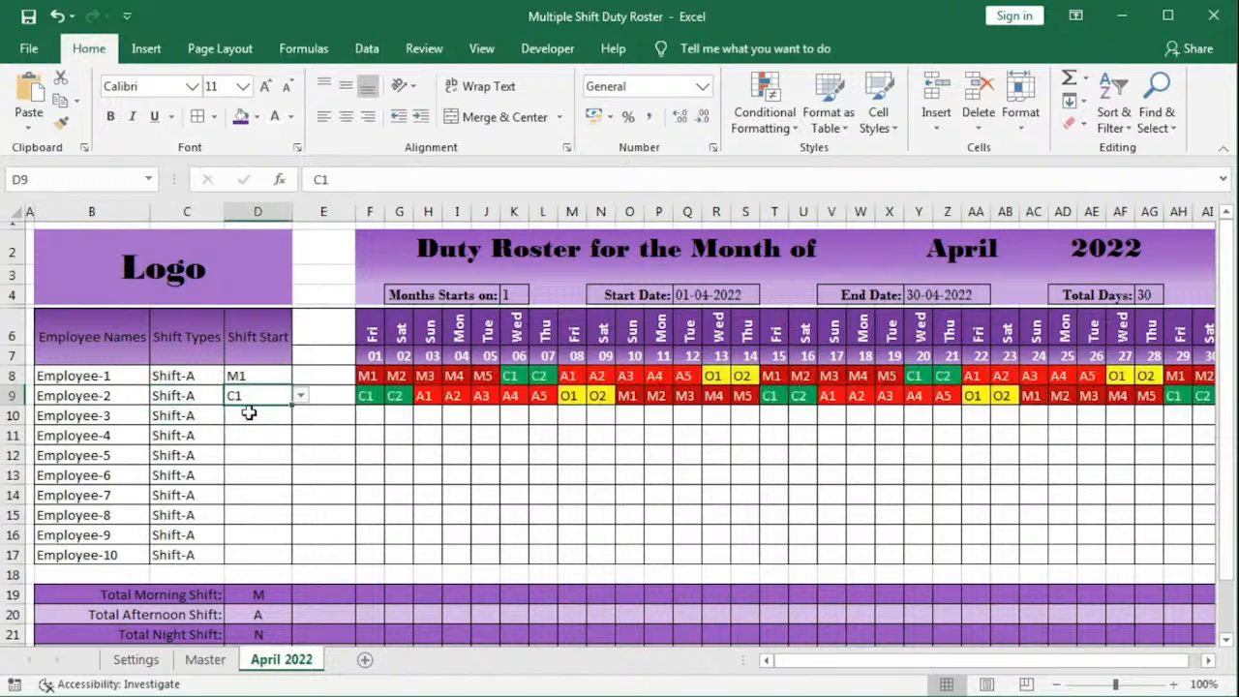
click(249, 414)
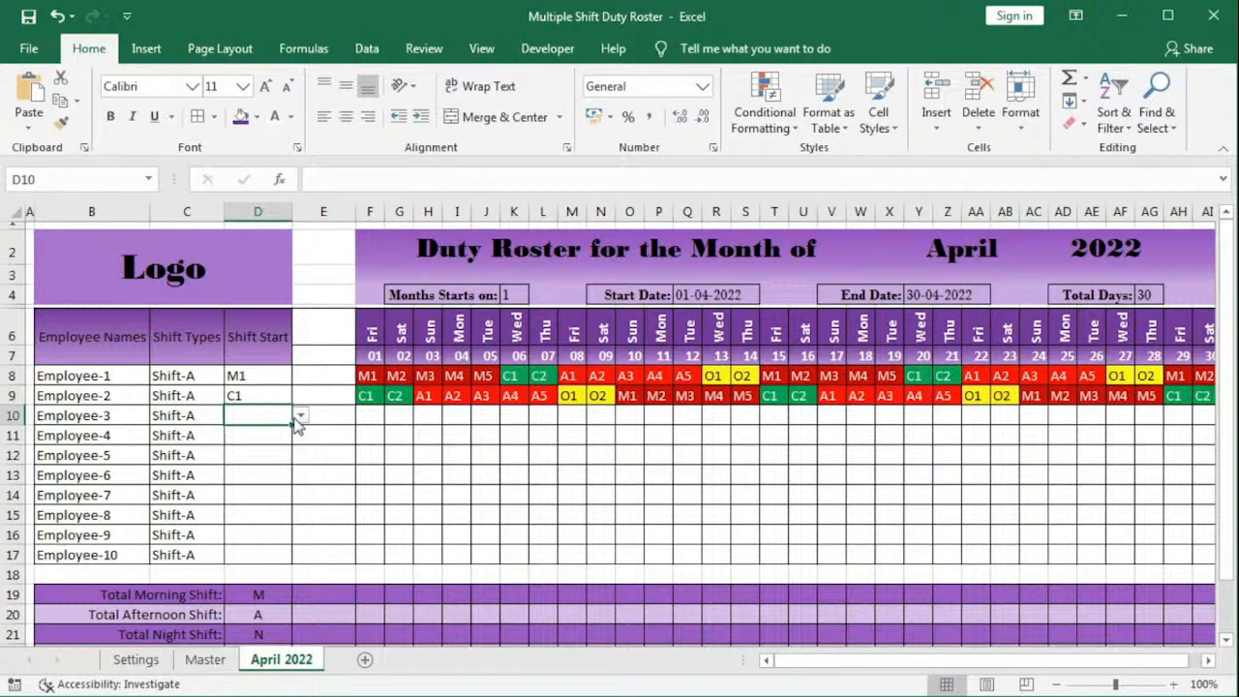
click(244, 445)
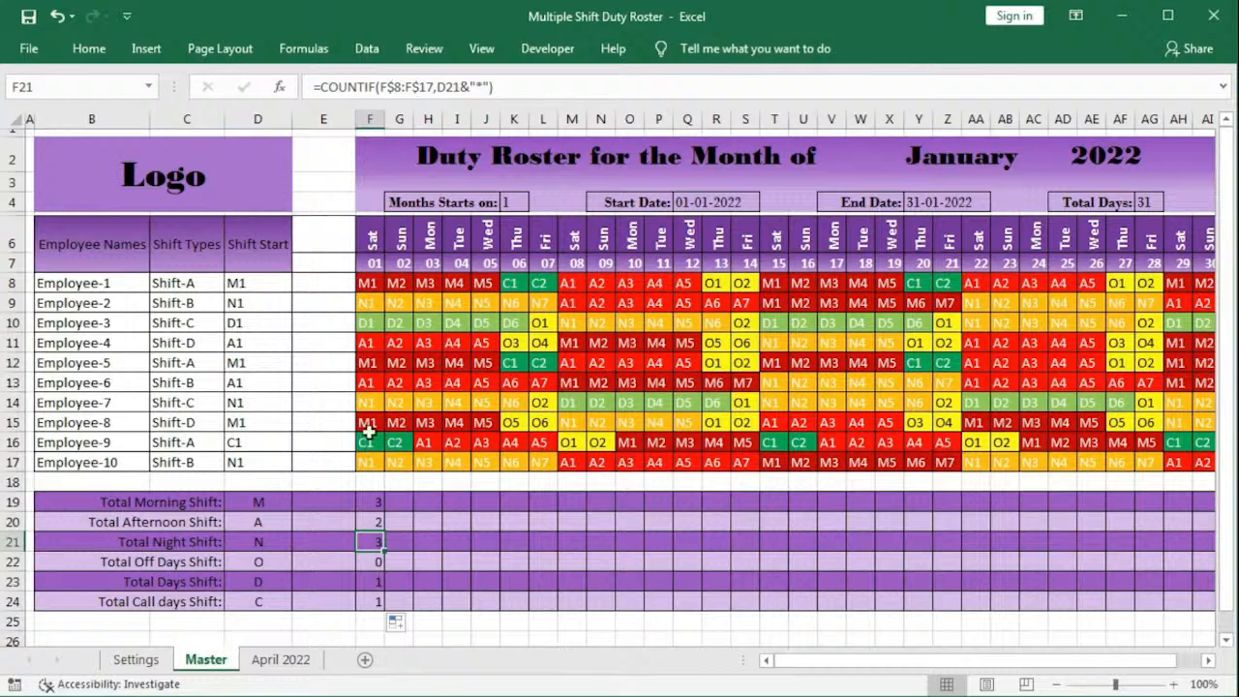
Step: Check the first day's shift totals on the Master sheet against the shift codes in column F
key(Down)
key(Down)
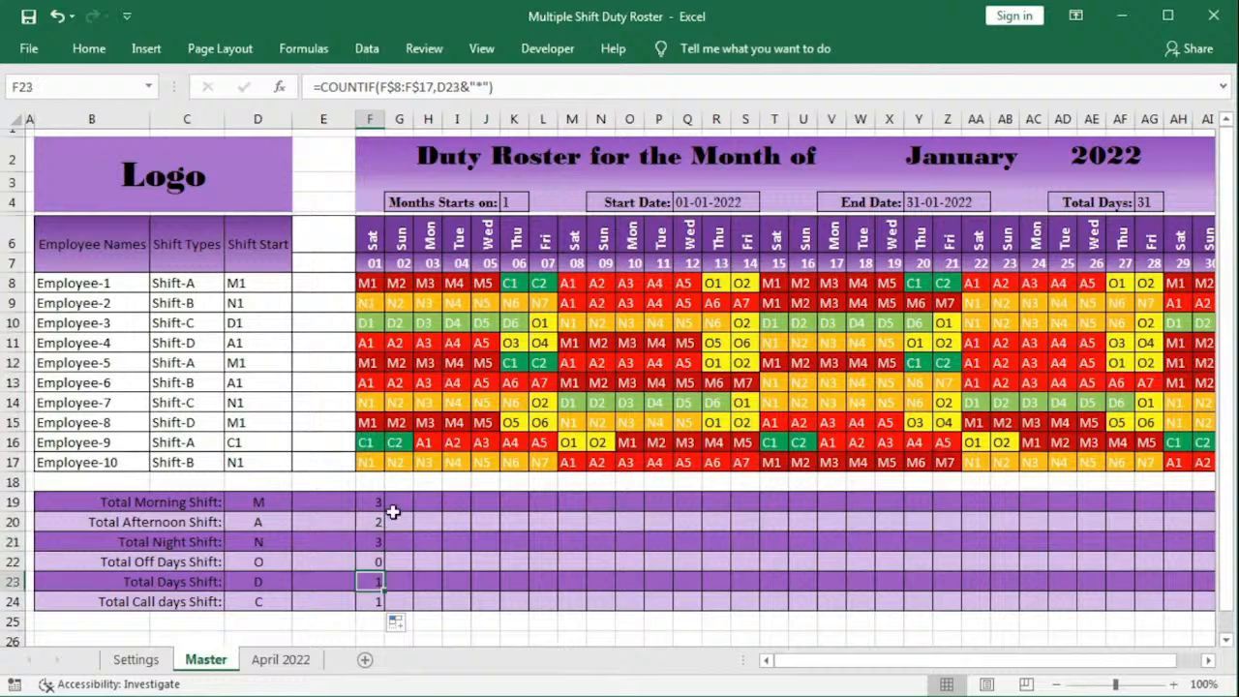
click(370, 442)
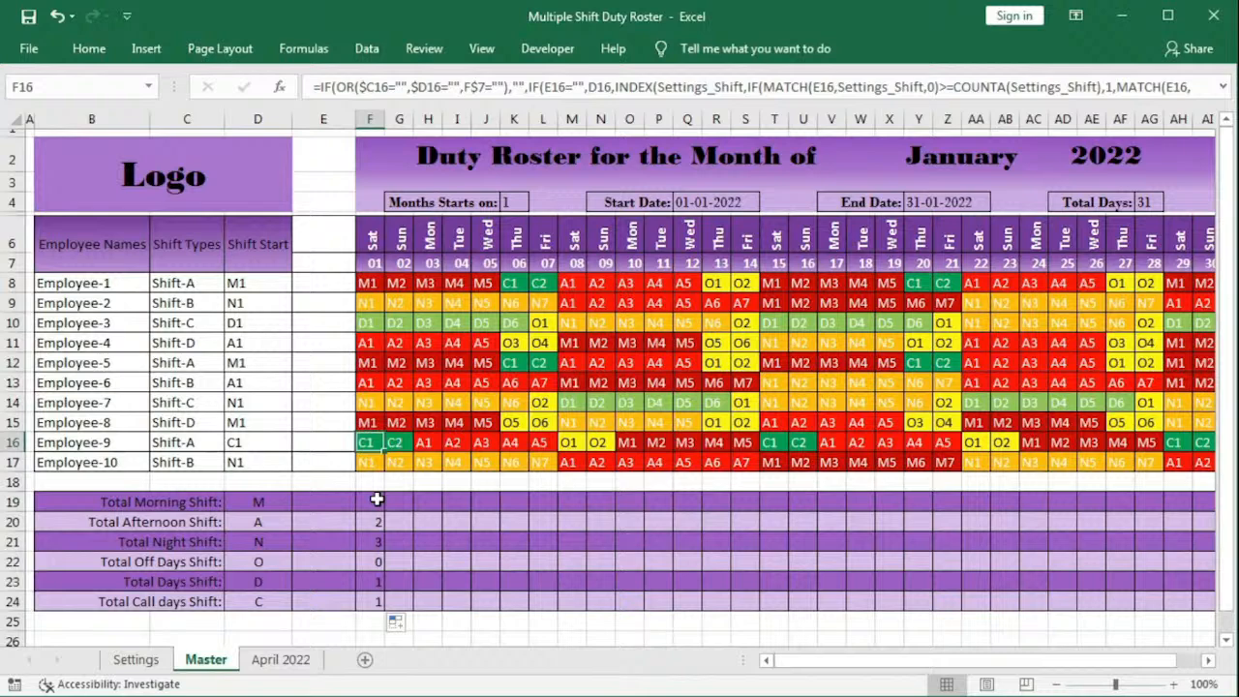
Step: Copy the COUNTIF shift totals in F19:F24 across the remaining days of the month
drag(376, 498, 607, 601)
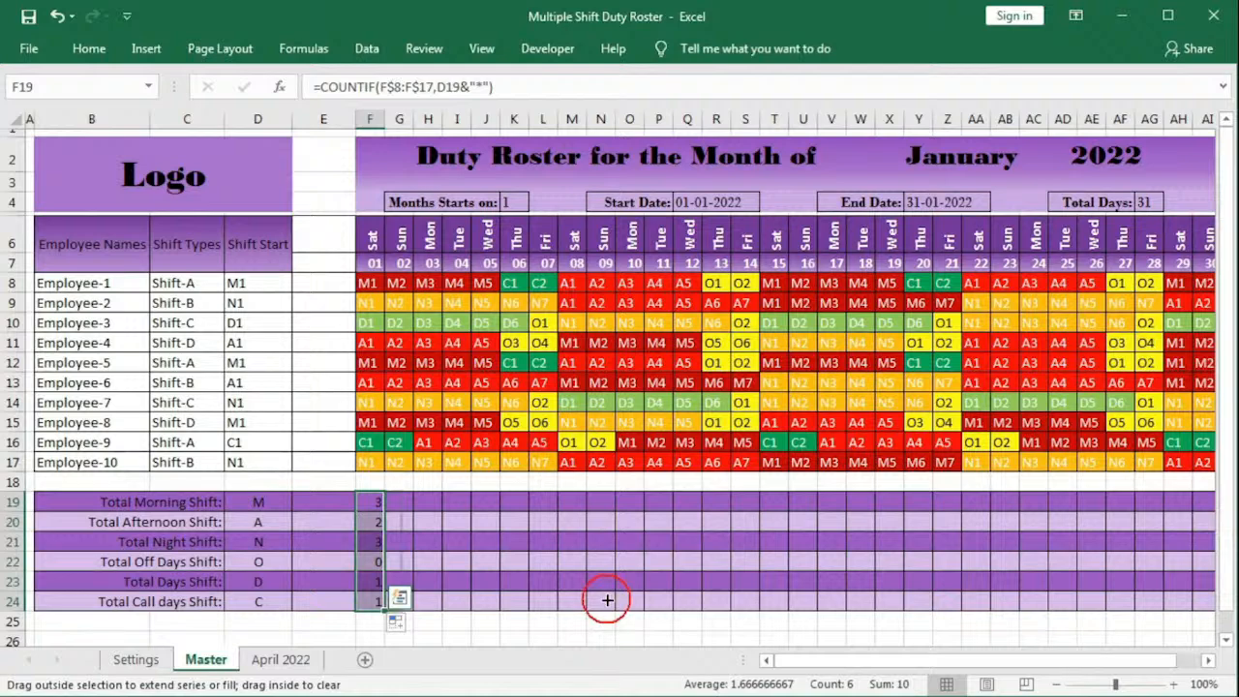
drag(607, 600, 1210, 601)
click(494, 399)
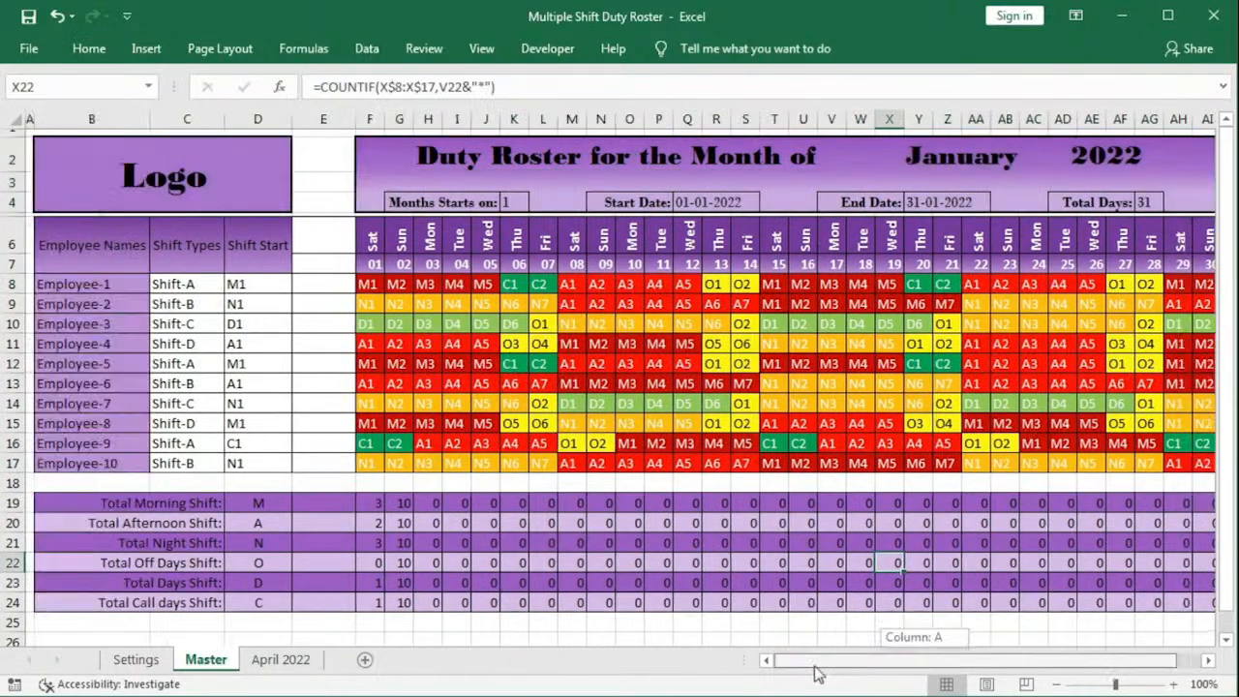
Step: Give the Shift Types and Shift Start cells C8:D17 a purple fill and hide the empty column E on the Master sheet
drag(170, 284, 242, 417)
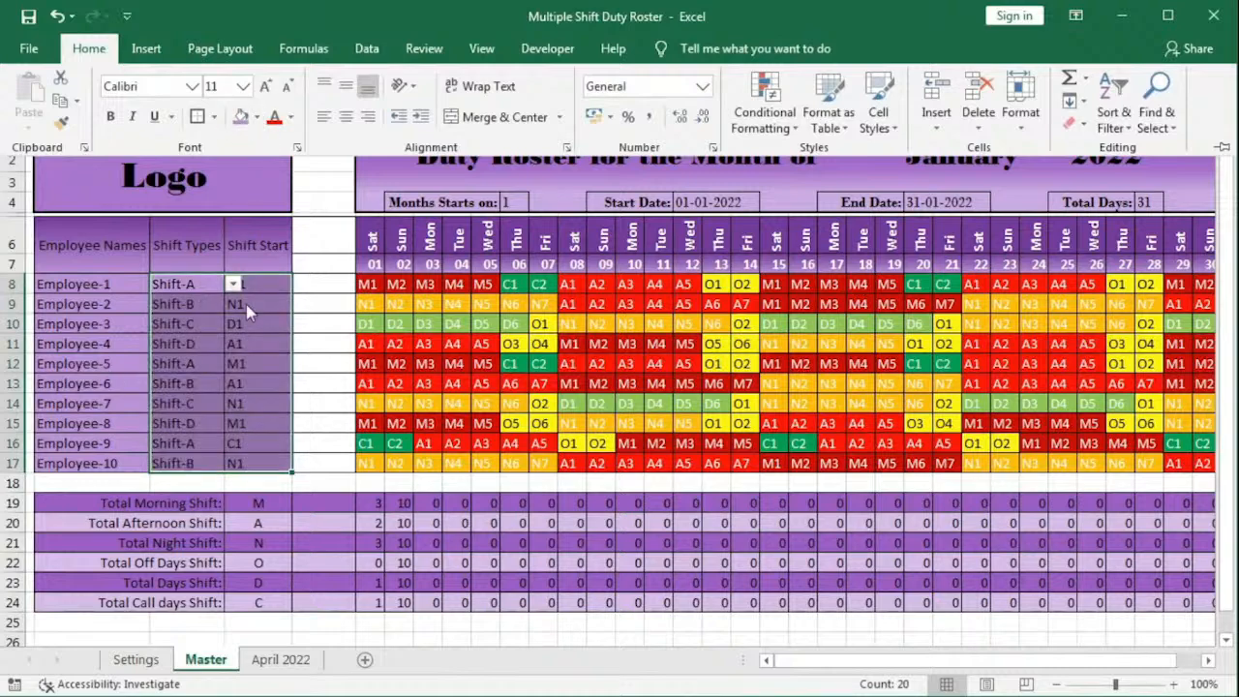
click(262, 363)
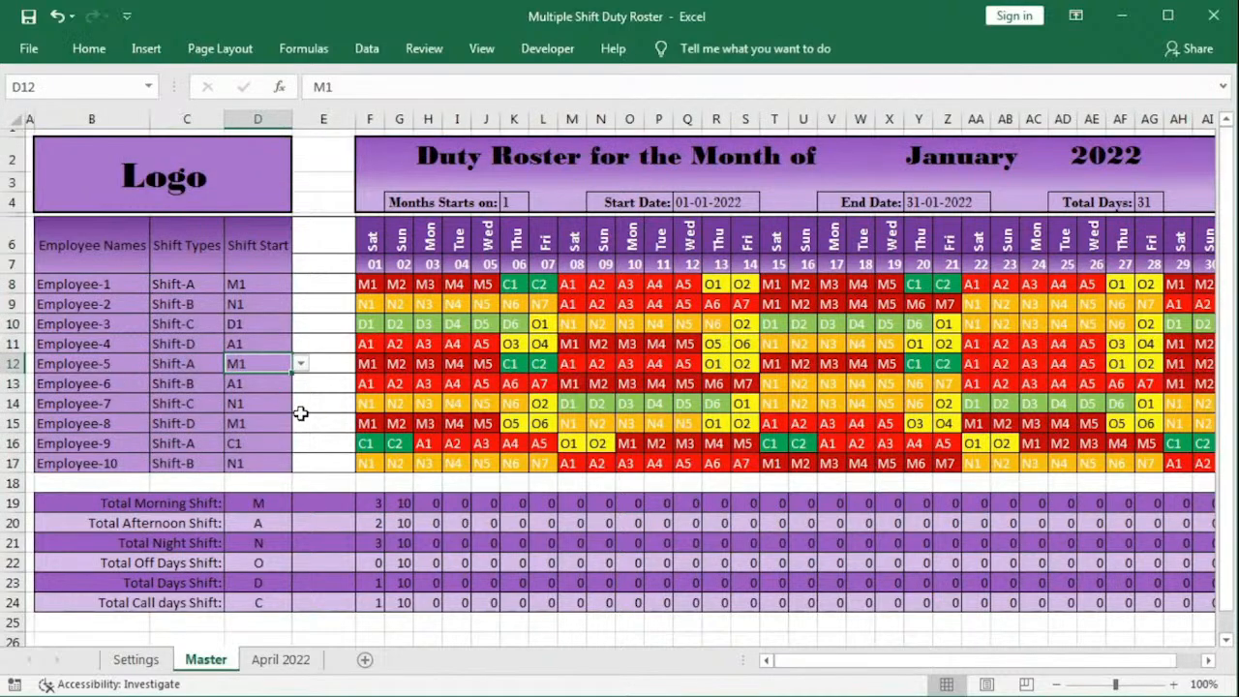
right_click(341, 123)
click(385, 380)
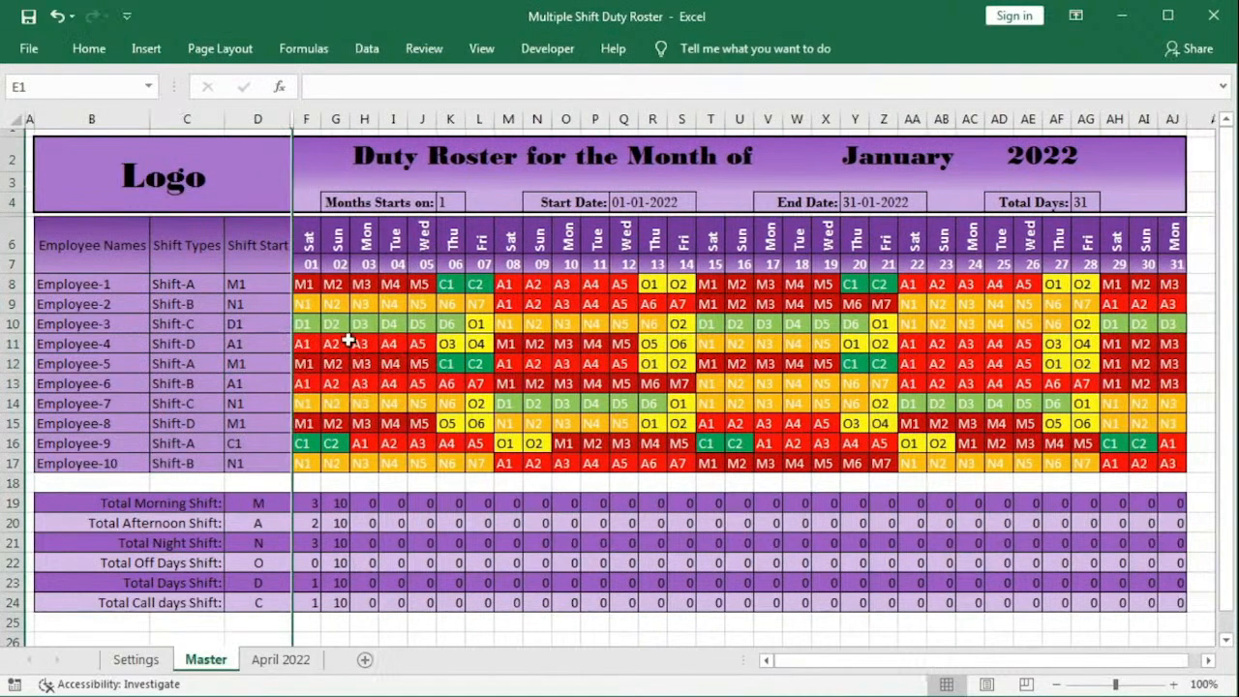
click(341, 342)
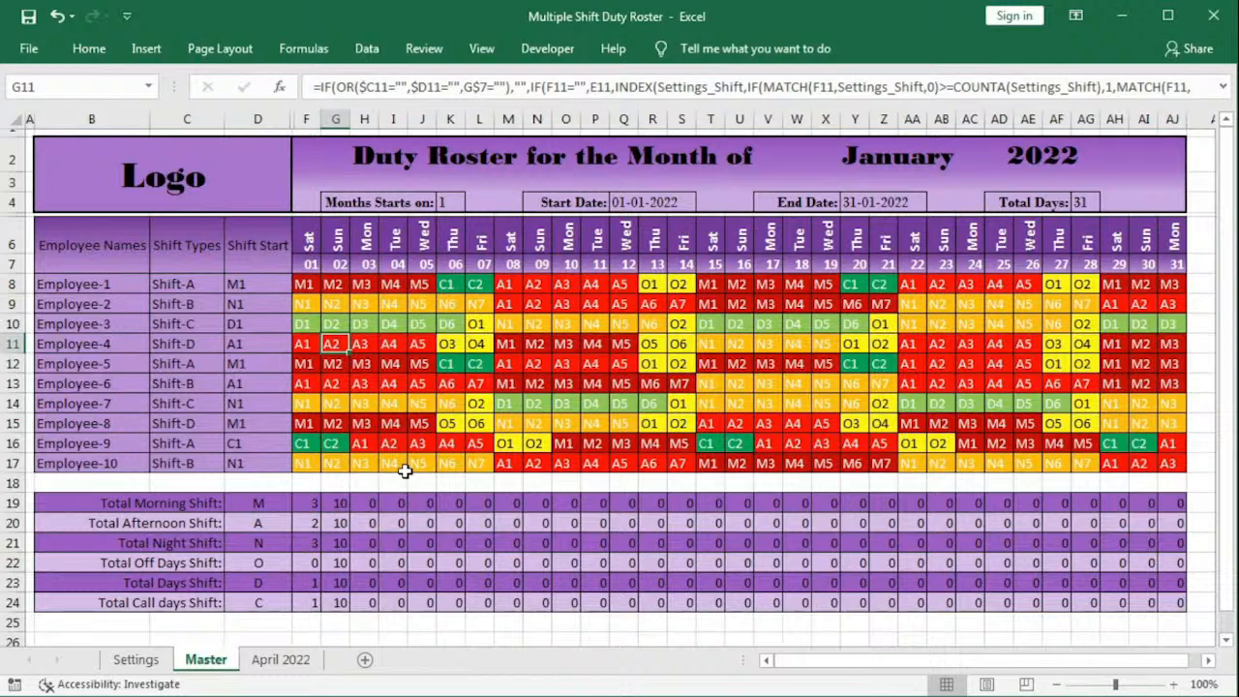
Step: Examine the copied COUNTIF formulas in the totals rows, checking which criteria cell G19 refers to
drag(341, 505, 1166, 596)
click(567, 543)
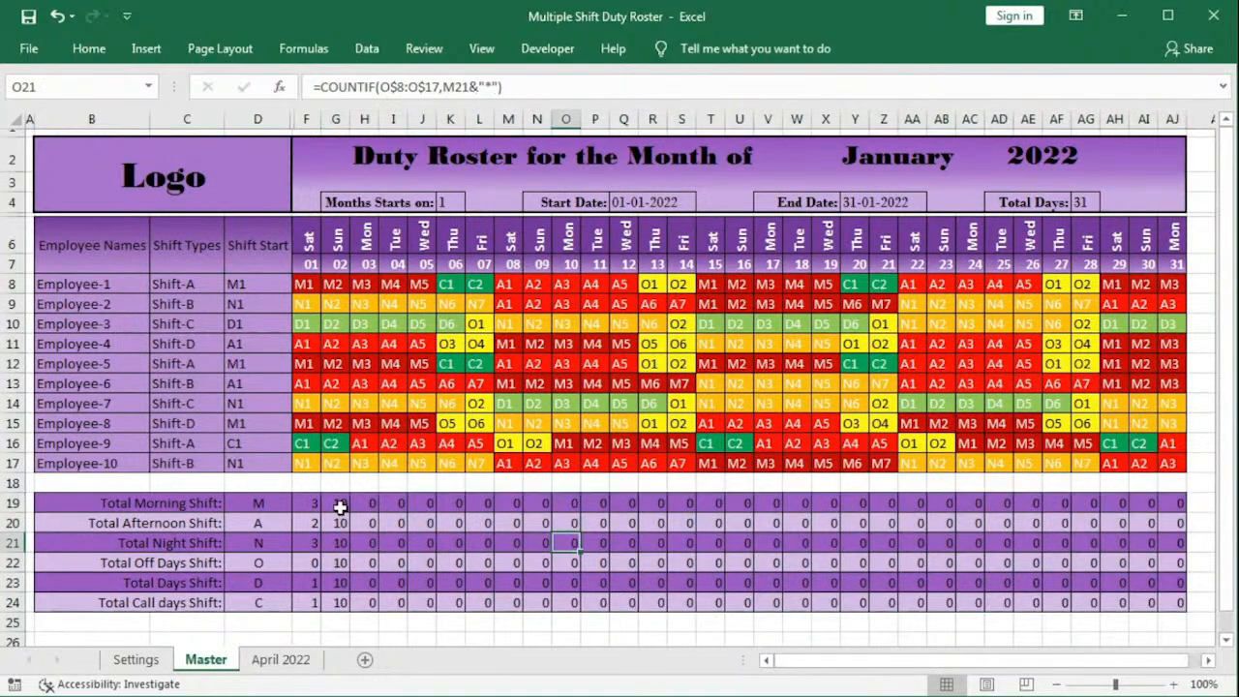
double_click(341, 505)
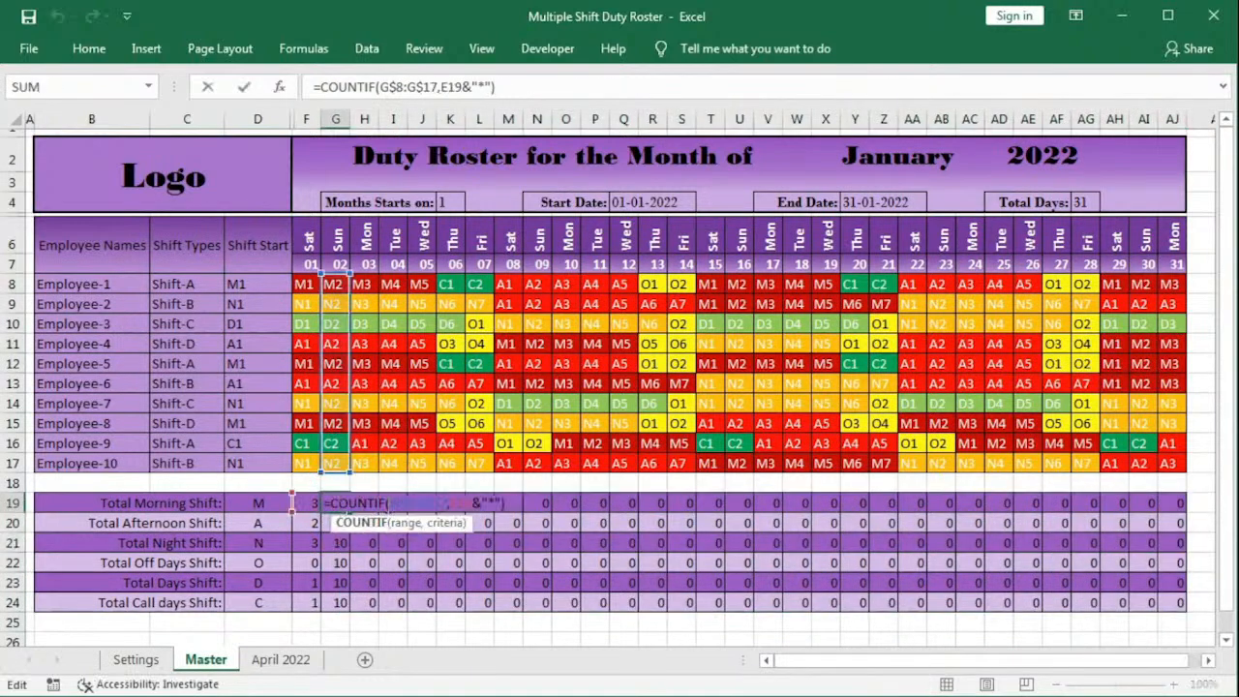
key(Escape)
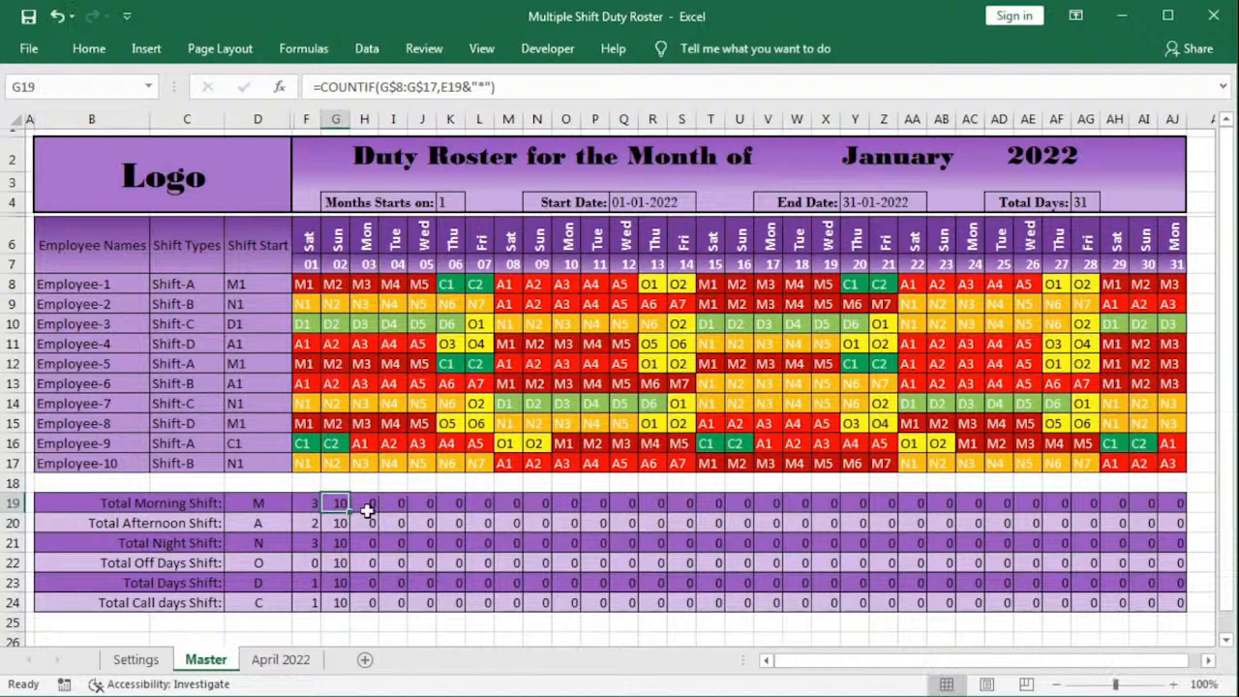
Step: Lock the criteria column of the Total Morning Shift formula in F19 so it reads =COUNTIF(F$8:F$17,$D19&"*")
double_click(308, 503)
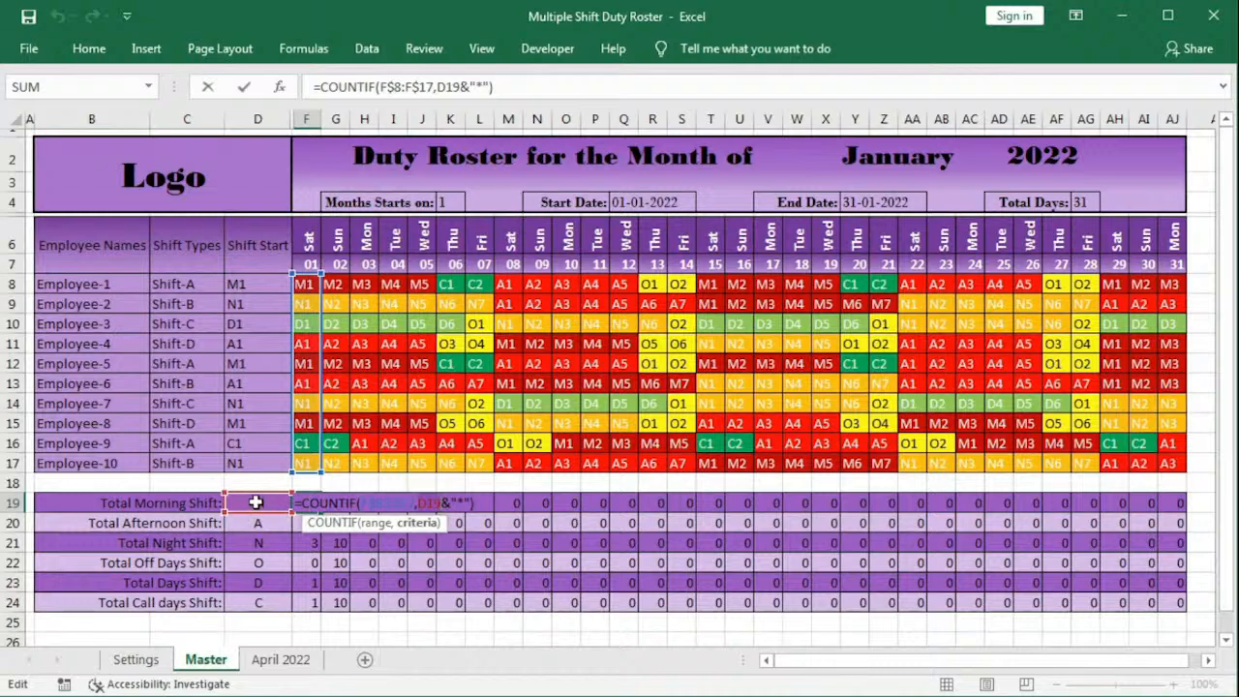
key(F4)
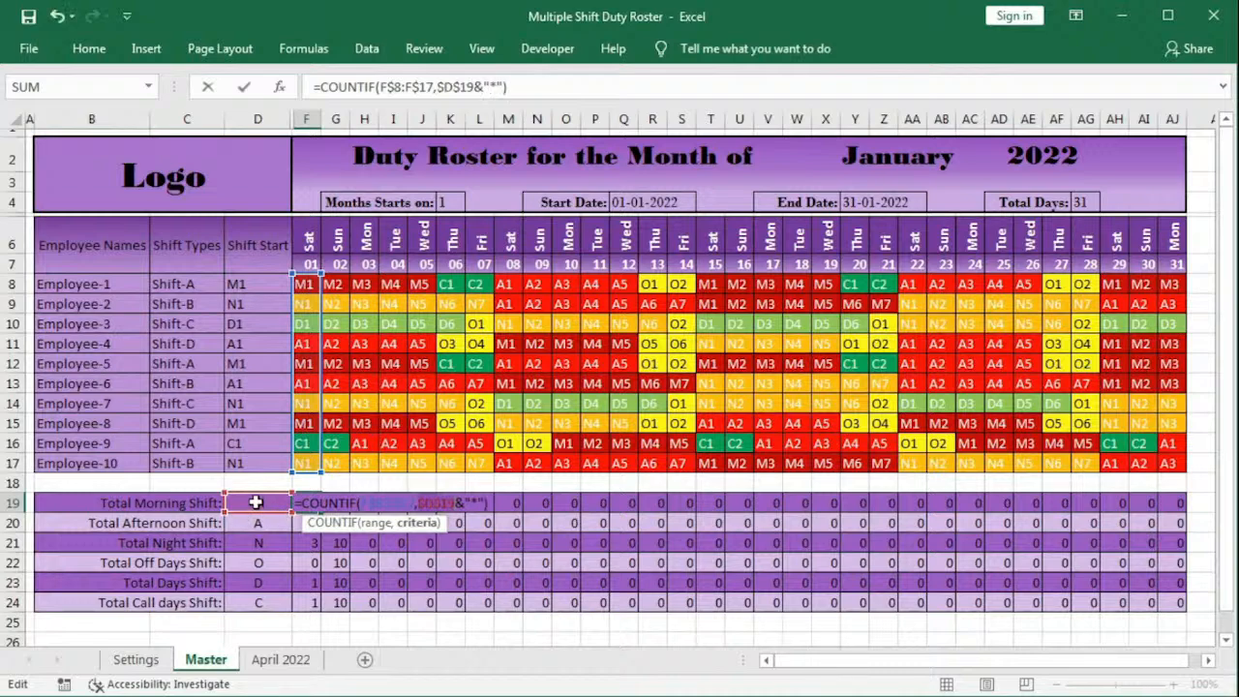
key(F4)
key(Return)
Step: Copy the corrected COUNTIF formula from F19 down and across all shift totals for the month, F19:AJ24
click(317, 509)
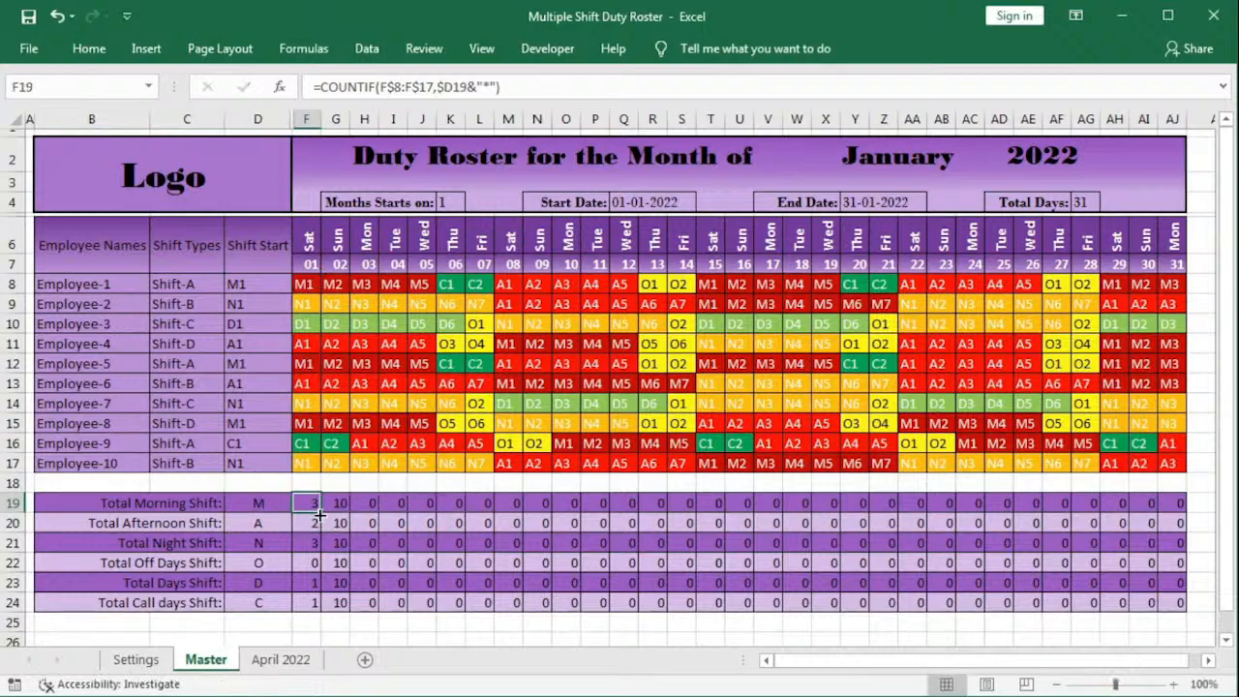
drag(319, 513, 1176, 665)
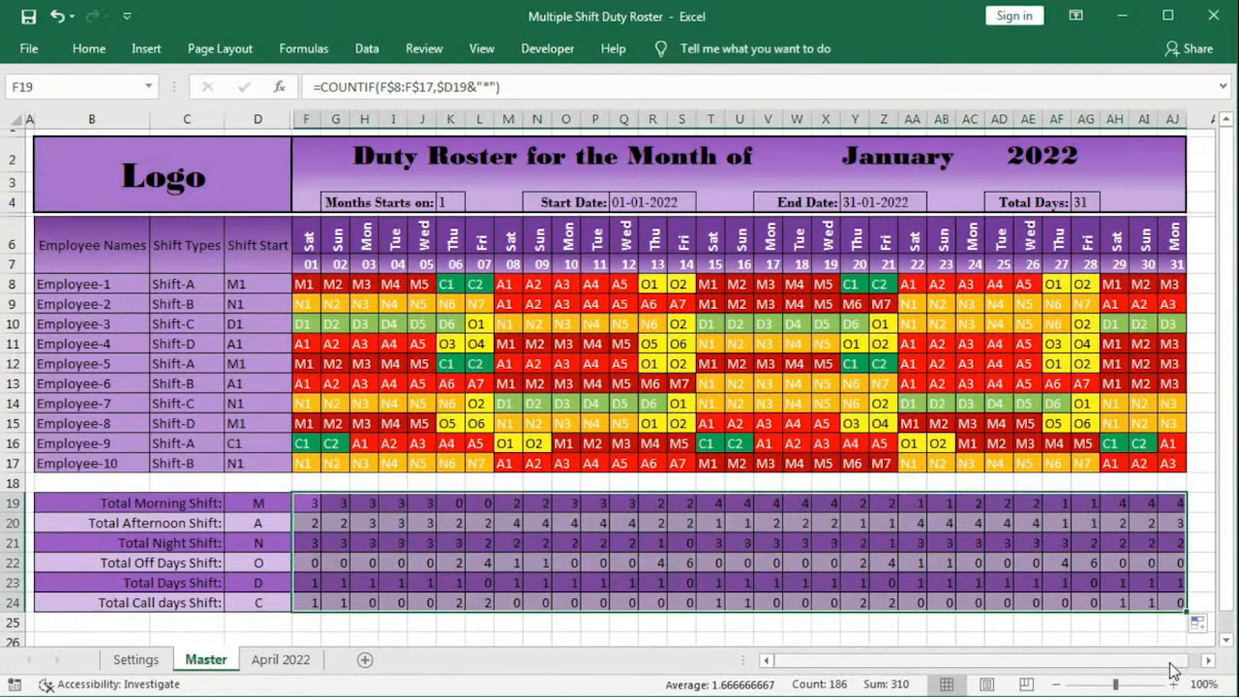
click(740, 581)
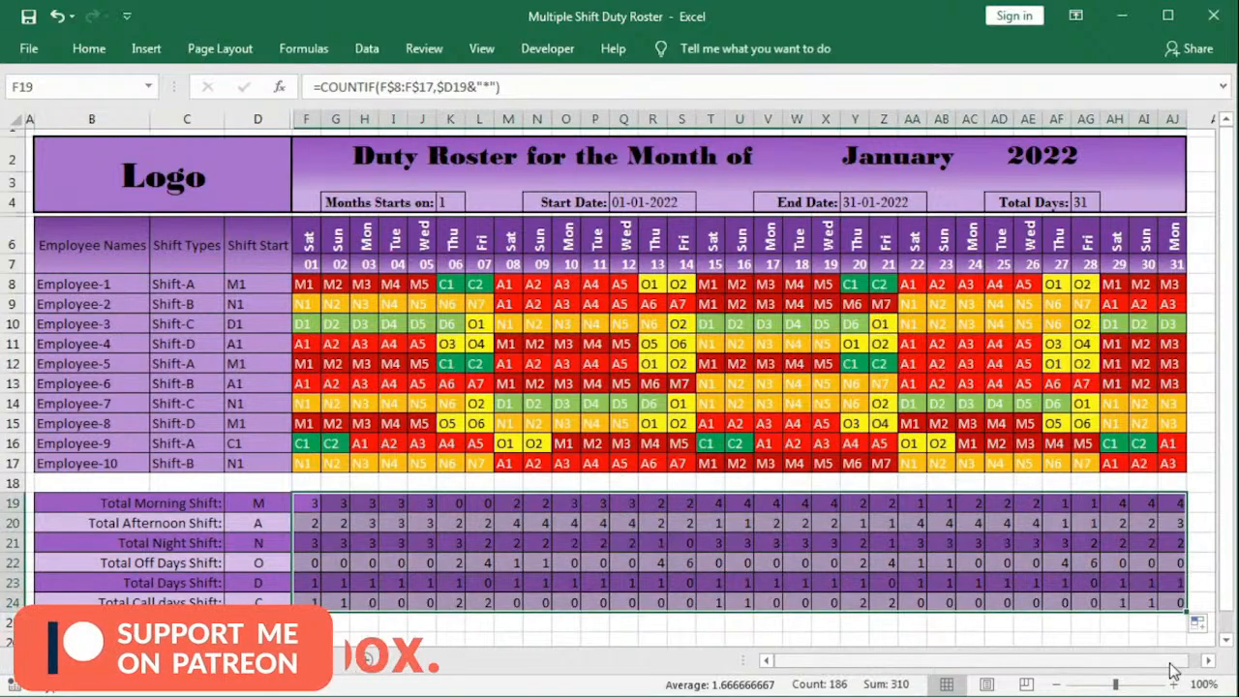
click(740, 581)
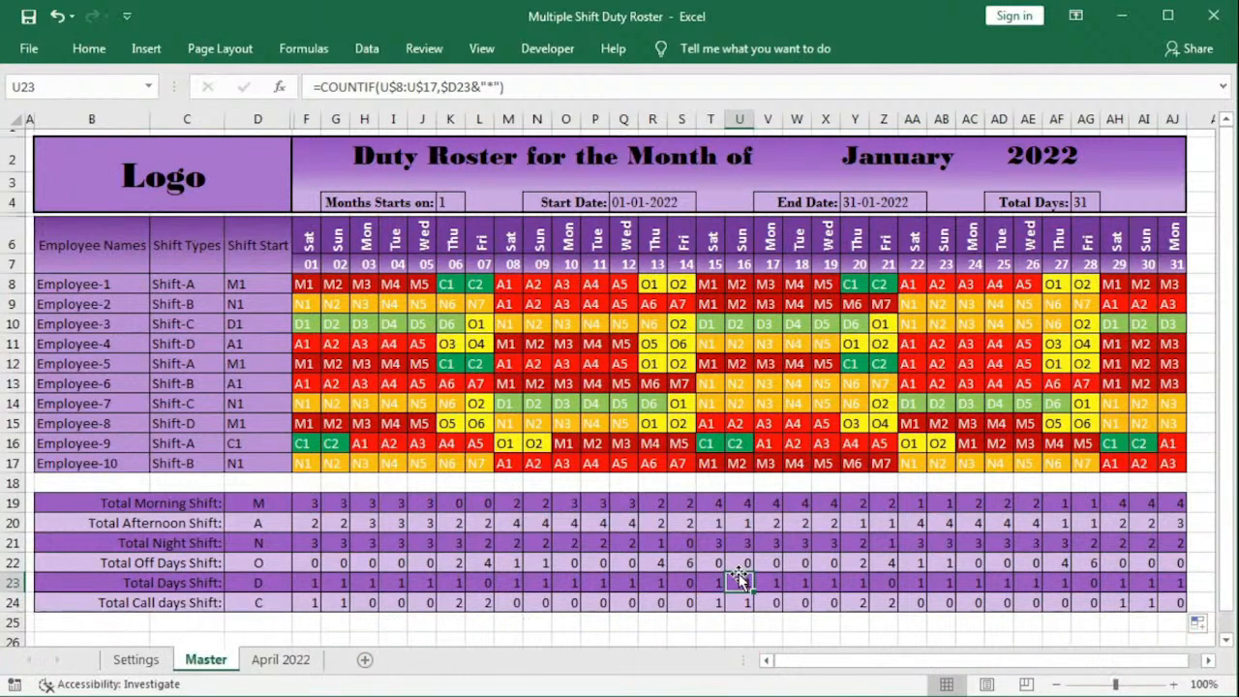
drag(306, 503, 1174, 602)
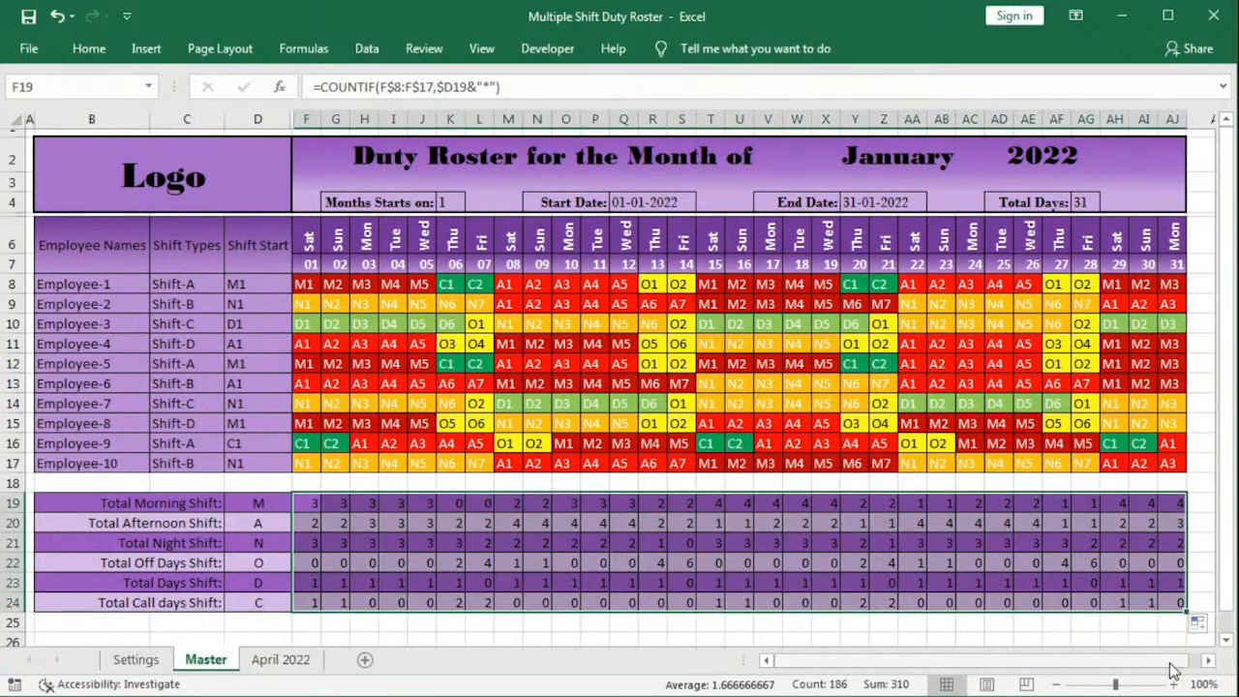
click(739, 581)
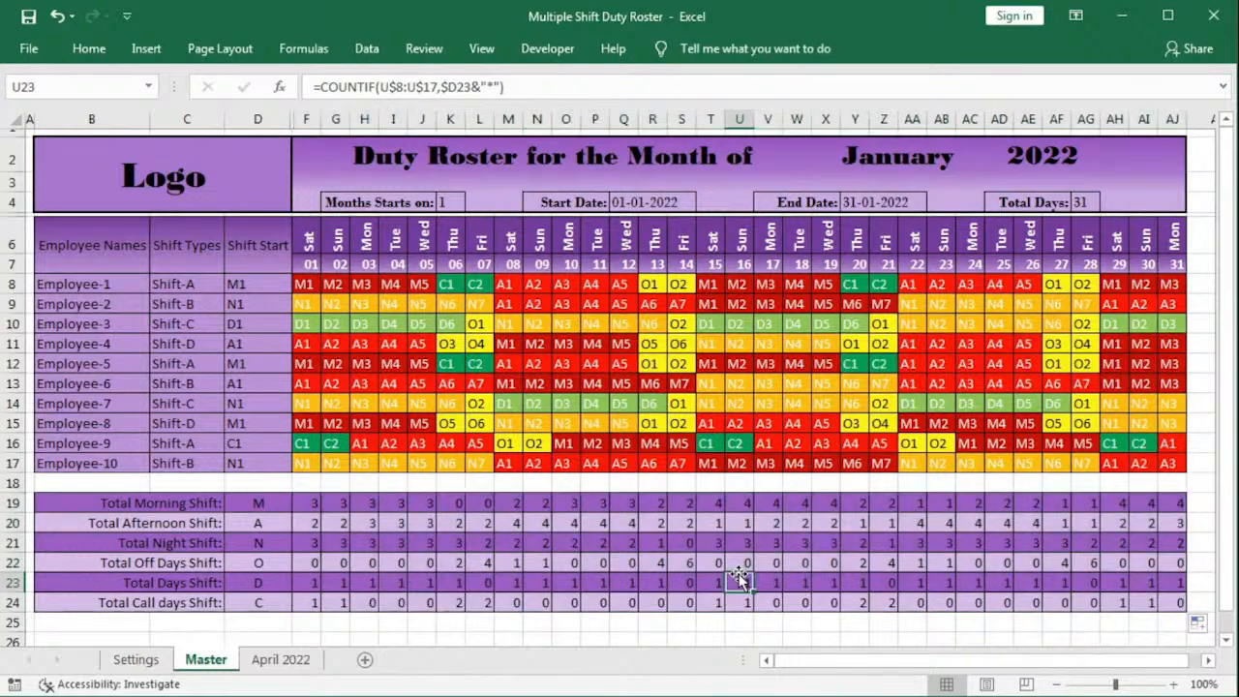